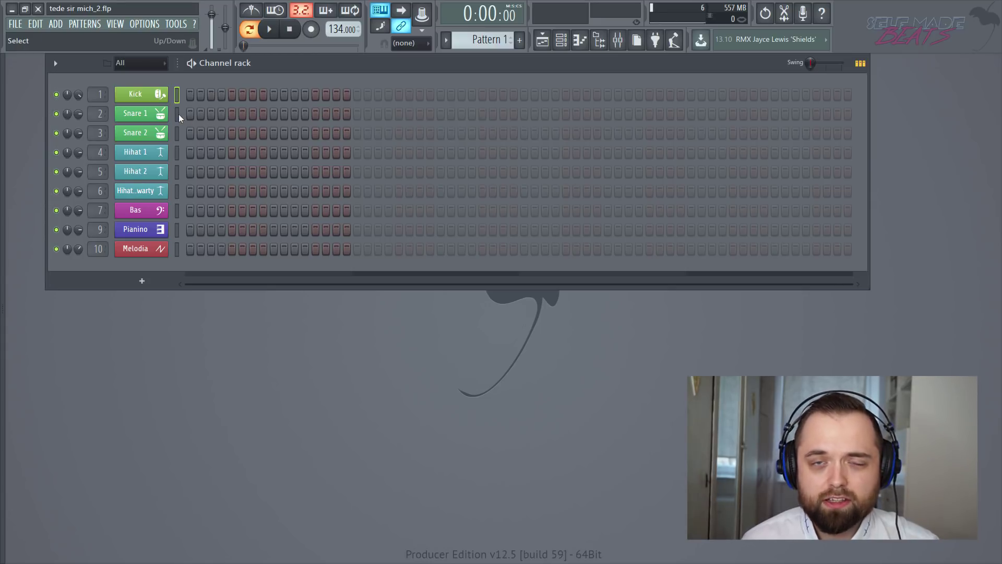
Select and audition the Snare 1, Snare 2, Hihat 1, Hihat 2 and remaining hi-hat channels one after another.
click(178, 114)
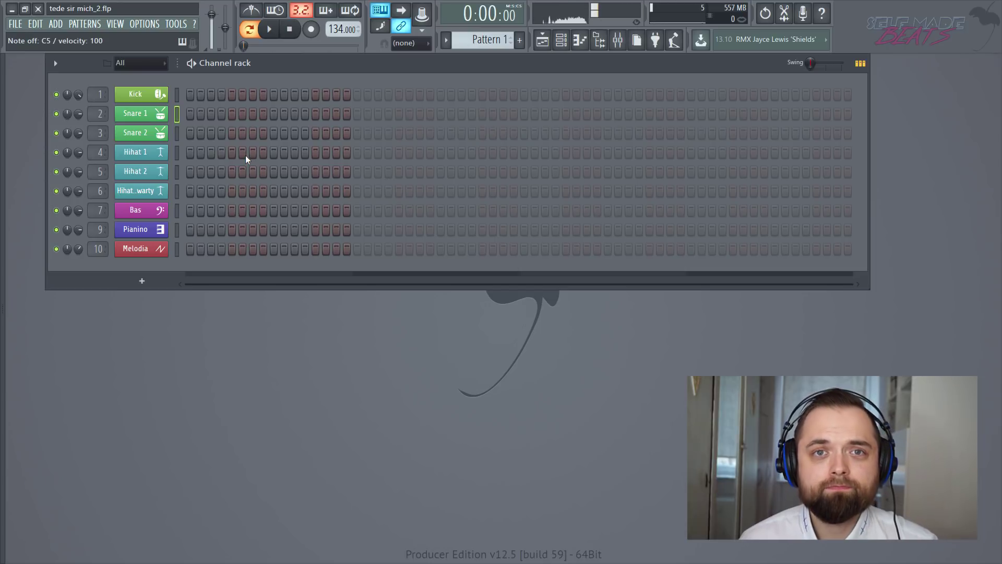
click(177, 132)
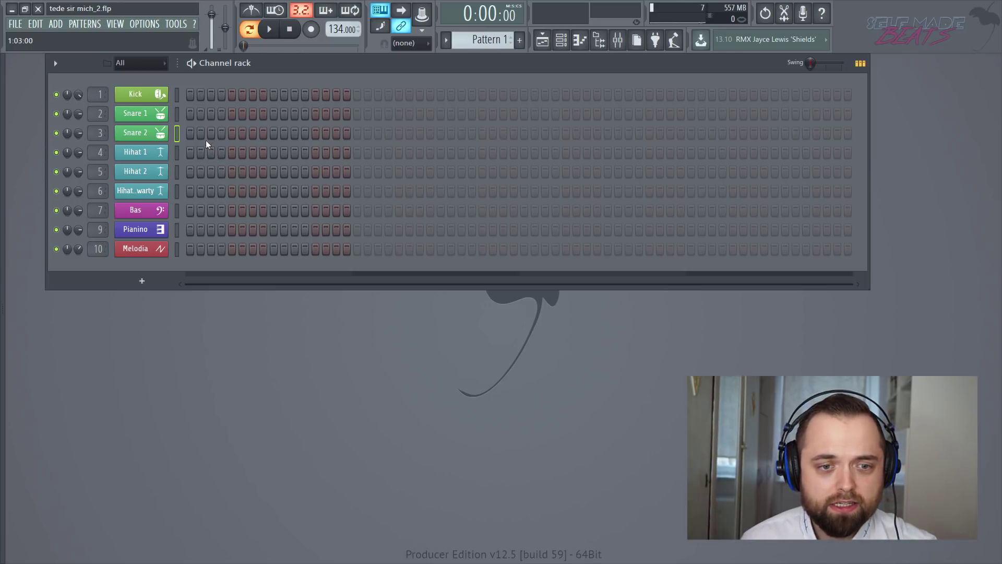
click(178, 150)
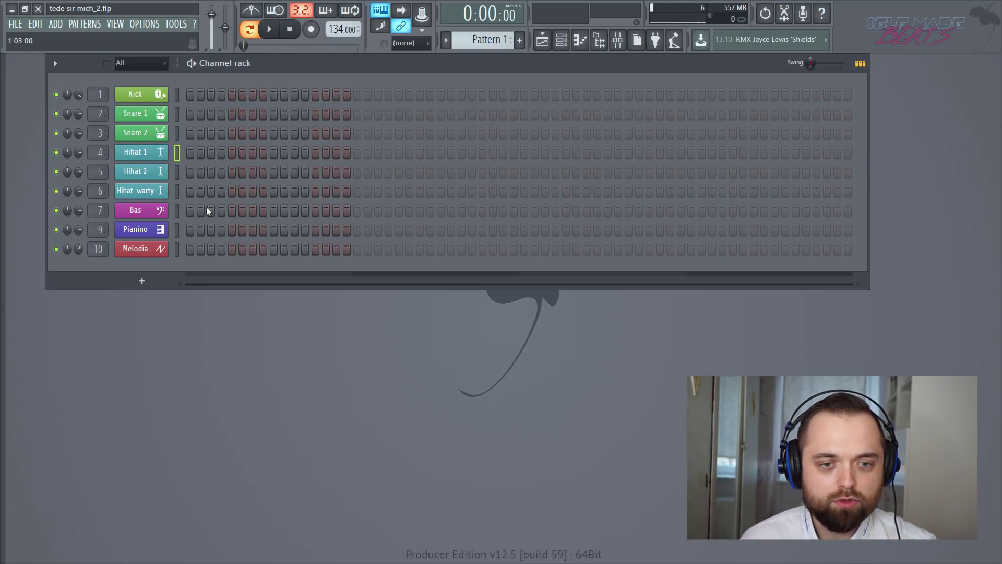
click(178, 171)
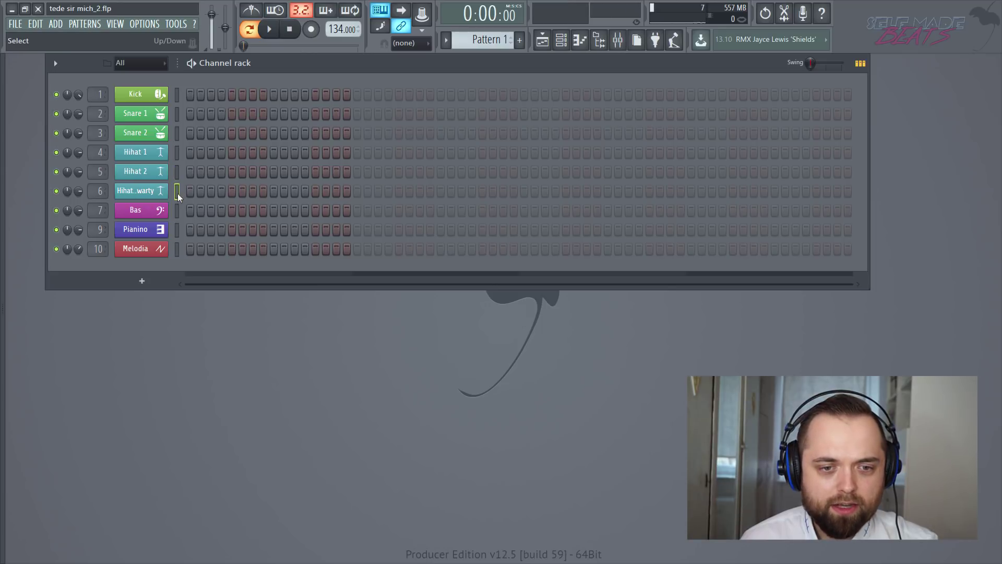
click(177, 193)
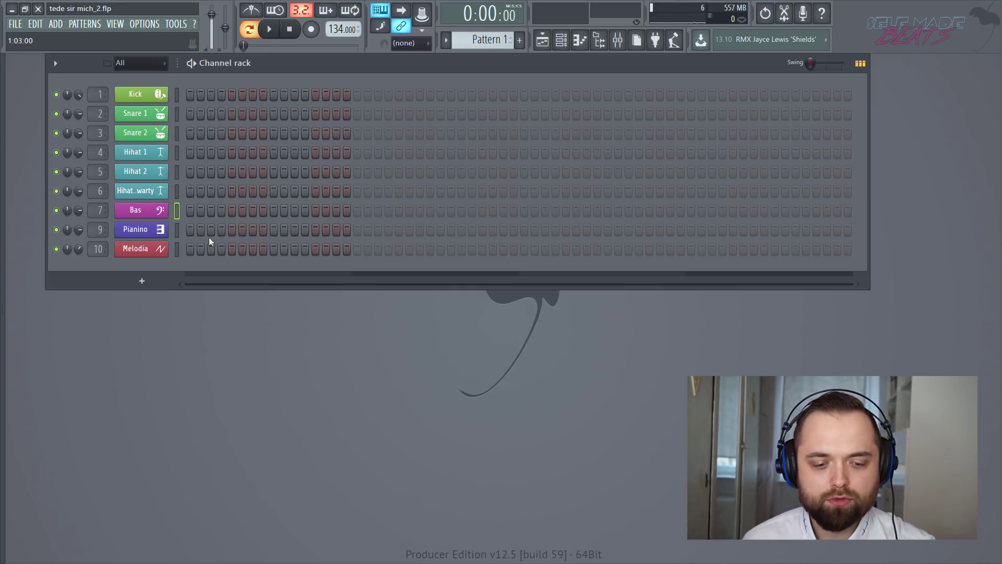
Play a few notes on the Bas channel and view its Sytrus plugin settings.
key(q)
key(w)
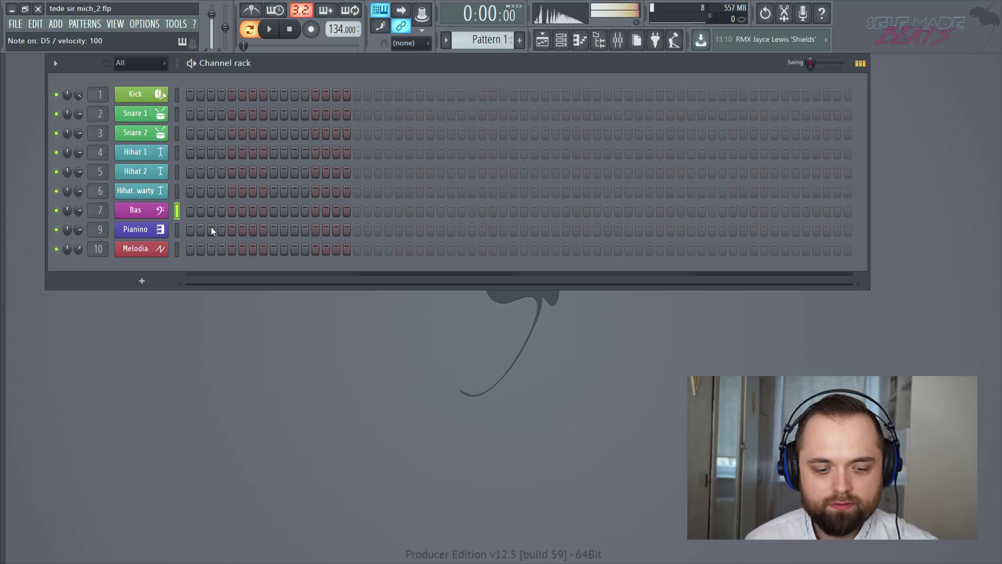
key(z)
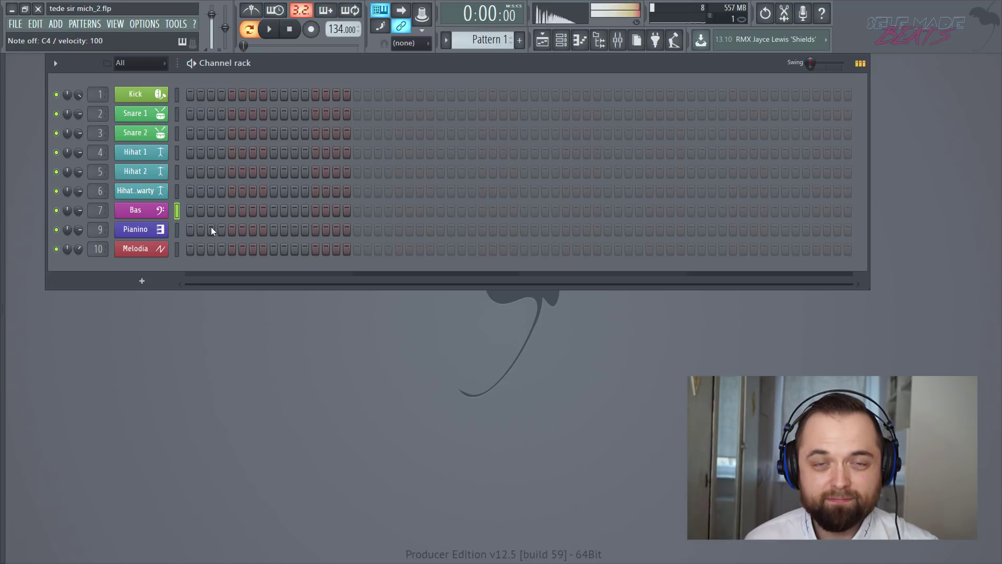
click(160, 215)
click(64, 168)
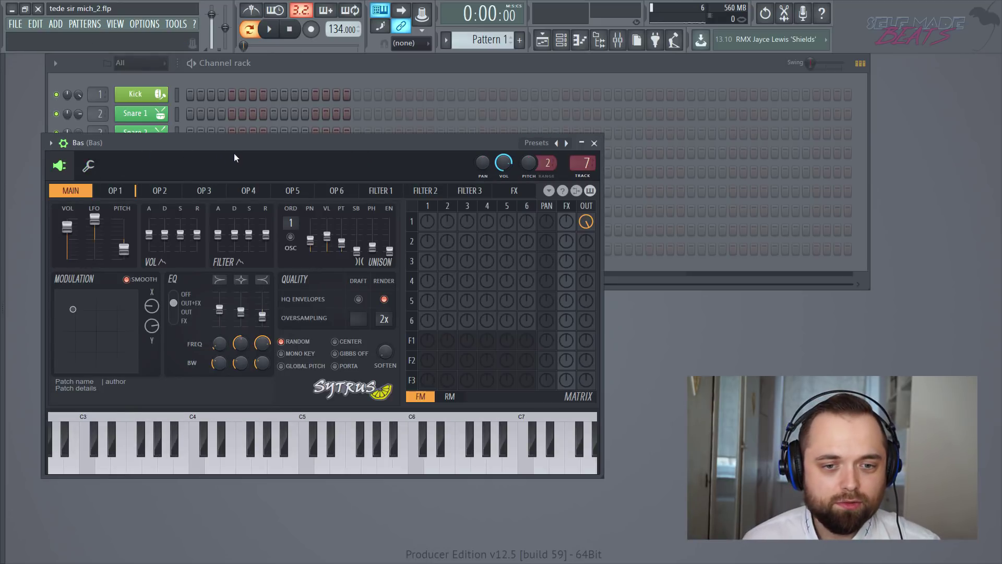
drag(235, 147, 355, 142)
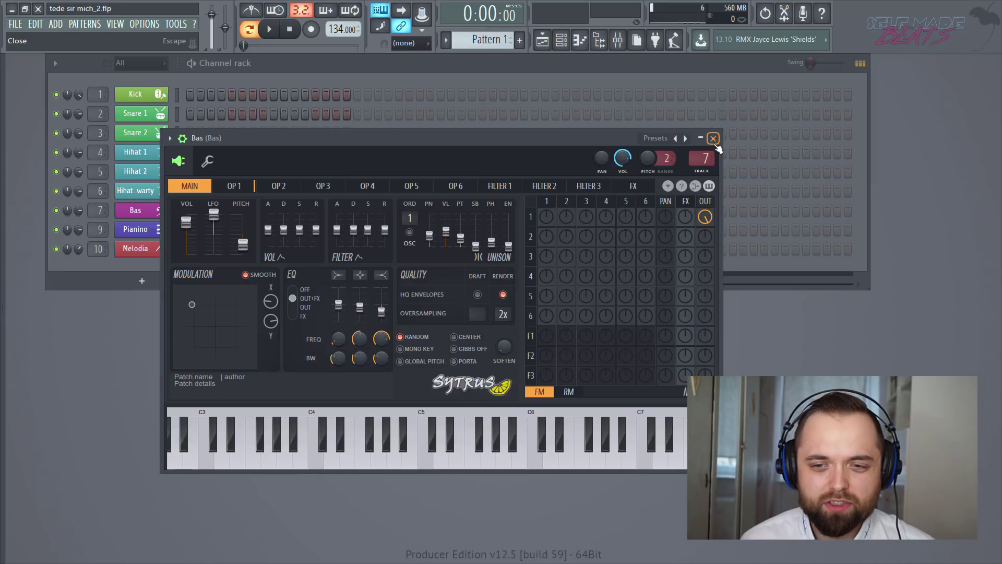
click(713, 138)
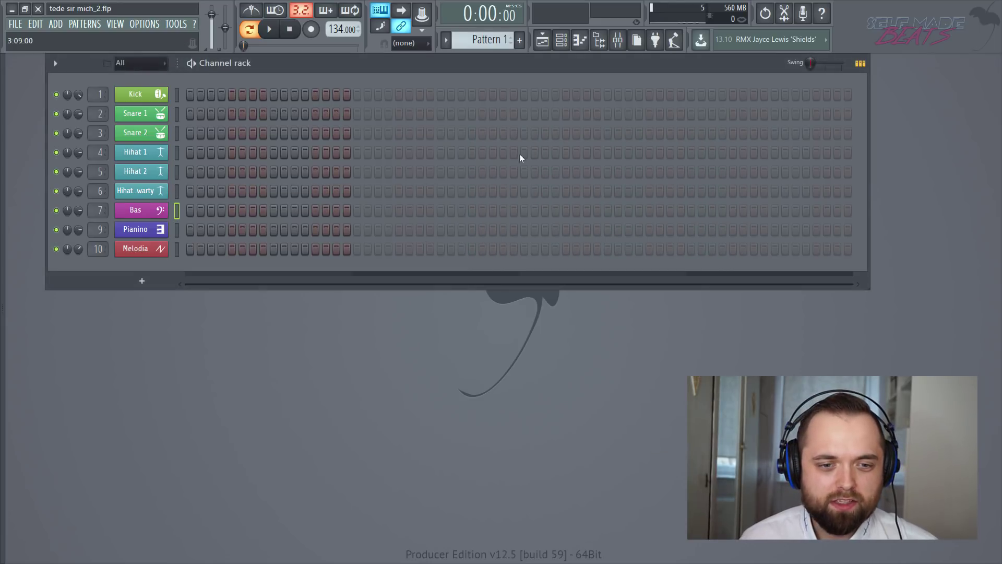
Select the Pianino channel and view its DirectWave instrument settings.
click(176, 230)
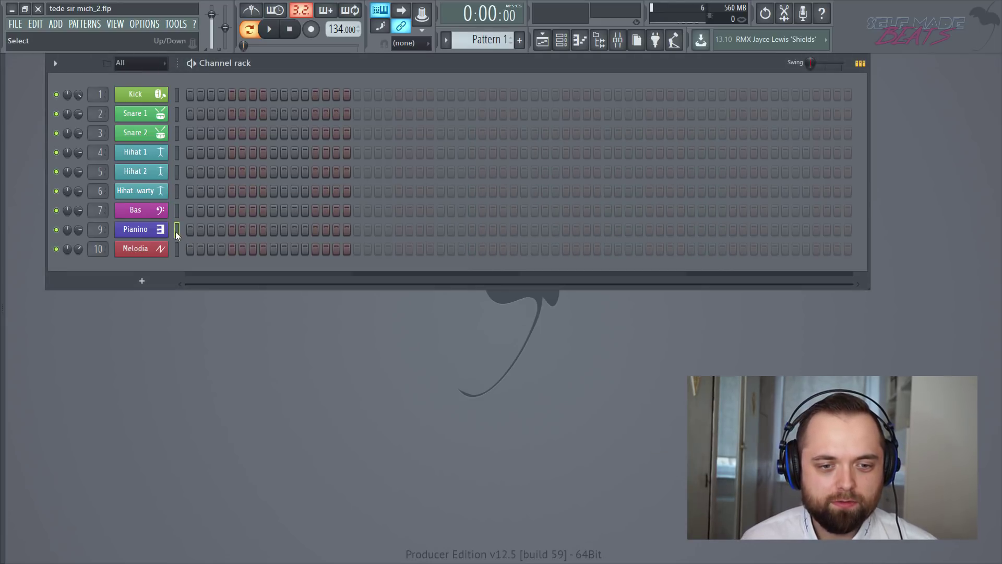
click(139, 229)
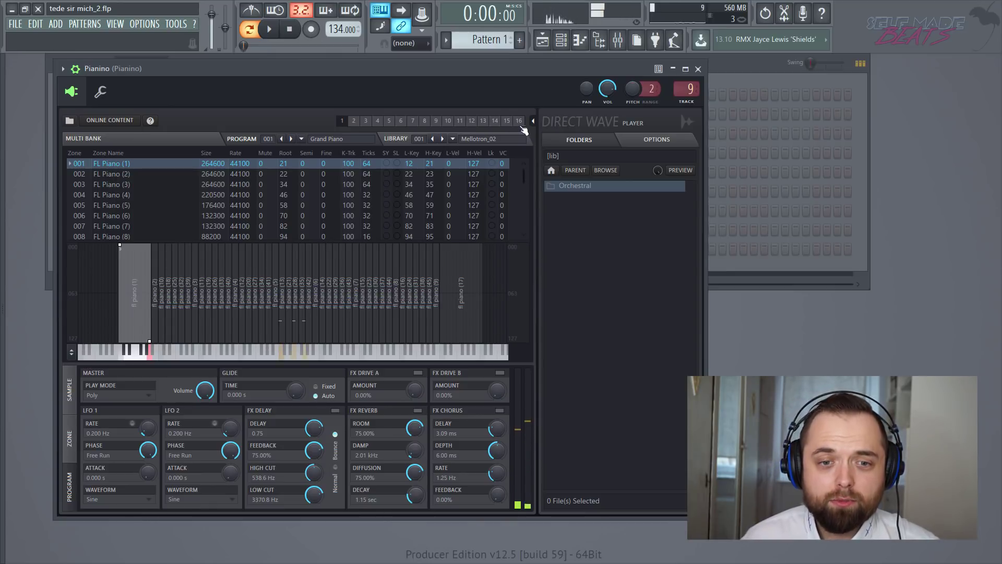
click(698, 69)
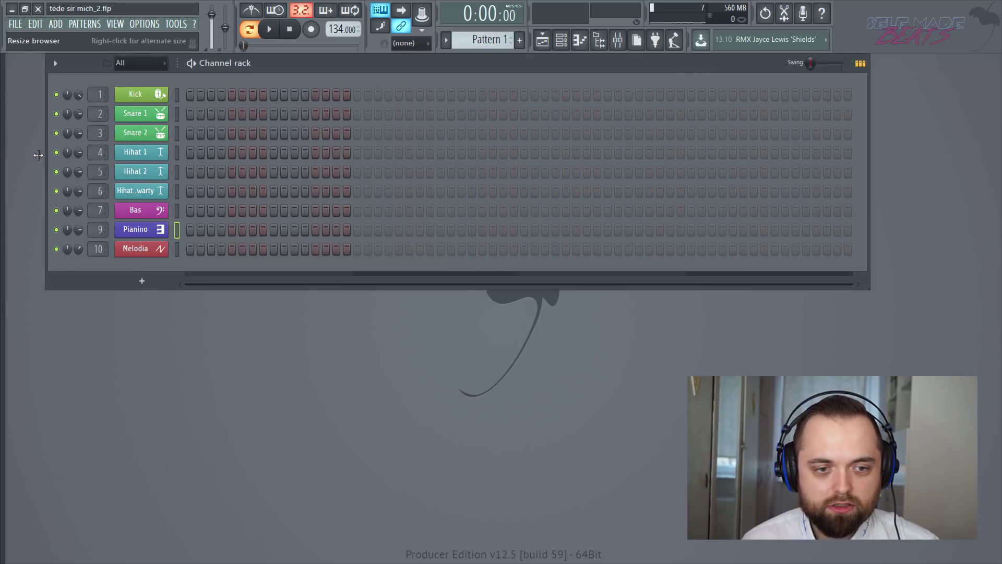
Add the Grand Piano preset from the Packs > Instruments > Keyboard folder as a new channel and check its zones.
drag(38, 155, 97, 178)
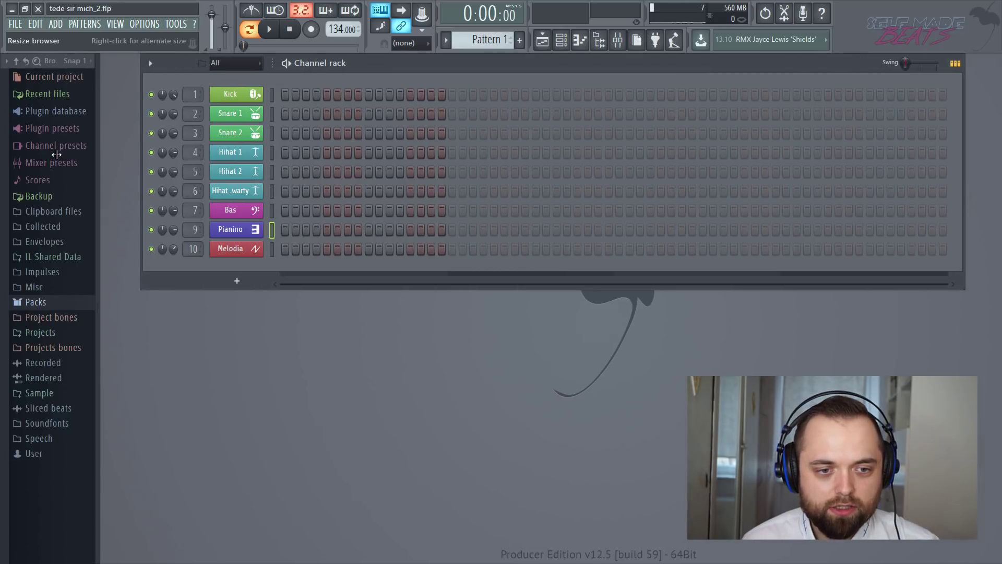
click(45, 303)
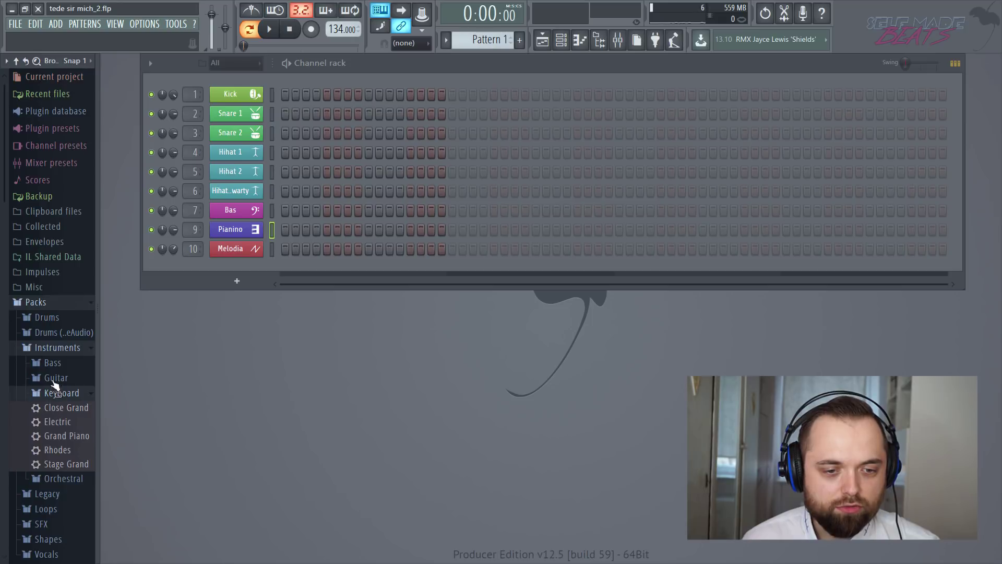
click(49, 349)
click(50, 349)
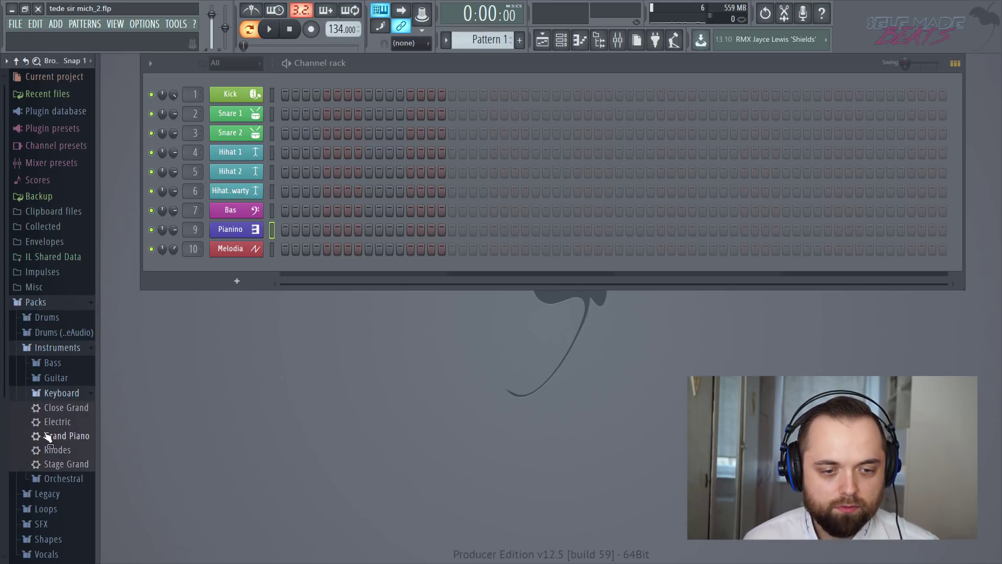
drag(59, 440, 226, 268)
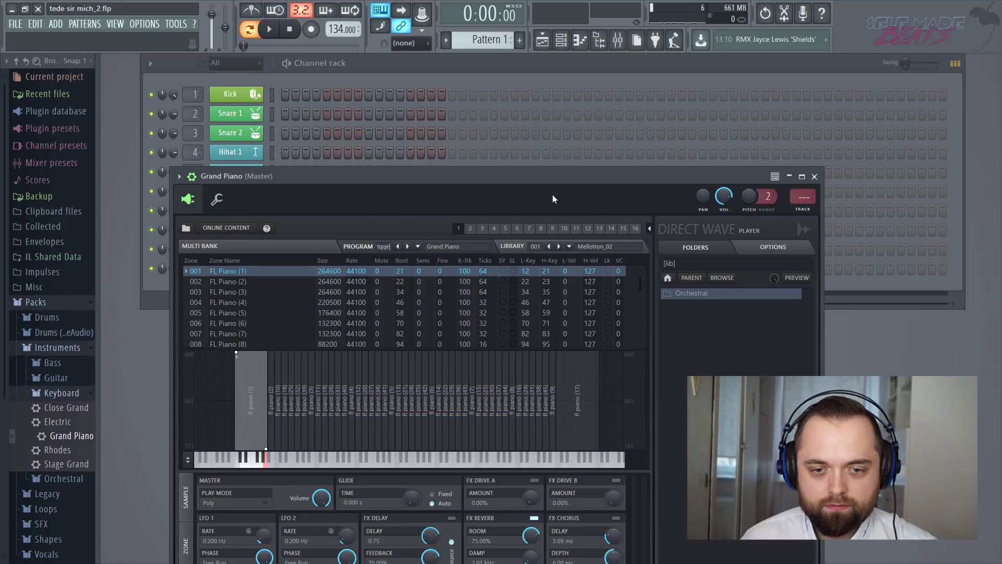
click(361, 316)
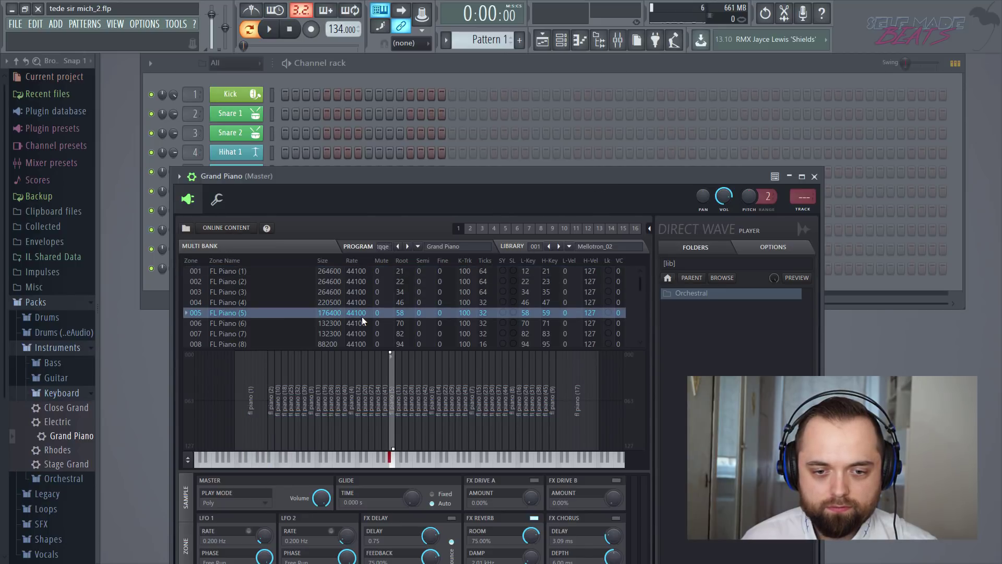
click(815, 176)
click(250, 269)
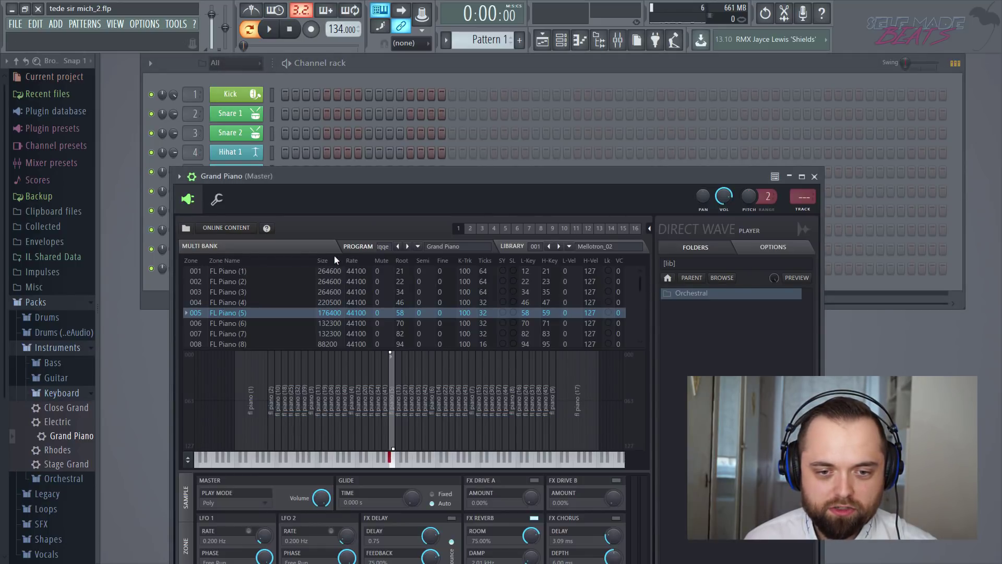
click(815, 177)
Delete the Grand Piano channel from the channel rack and collapse the Packs folder.
right_click(237, 278)
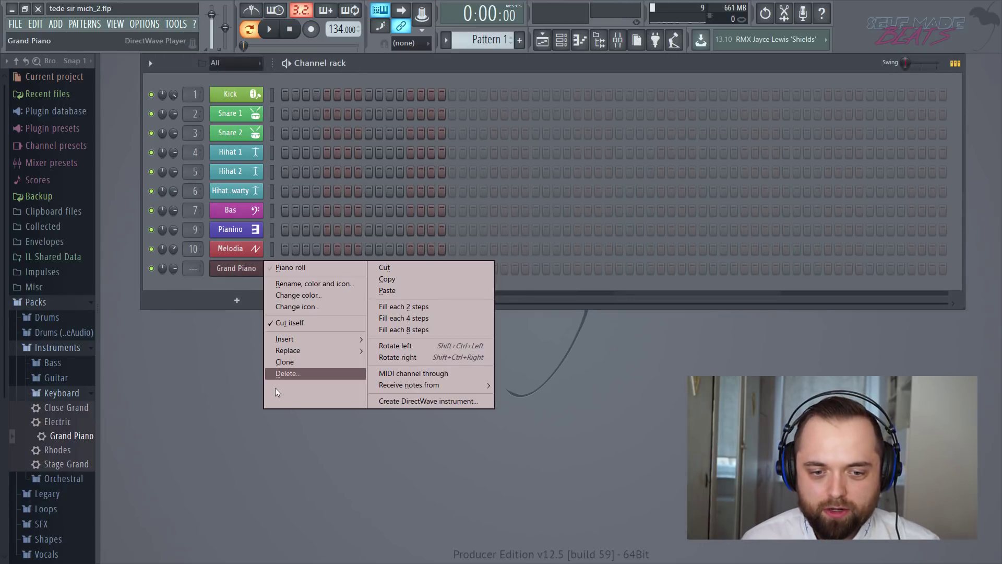
click(280, 373)
click(567, 323)
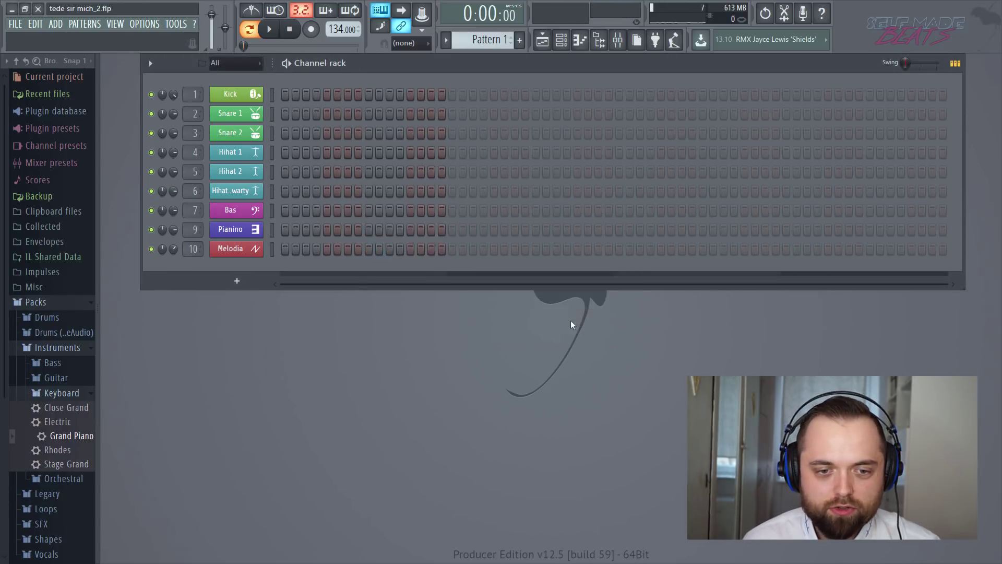
click(46, 306)
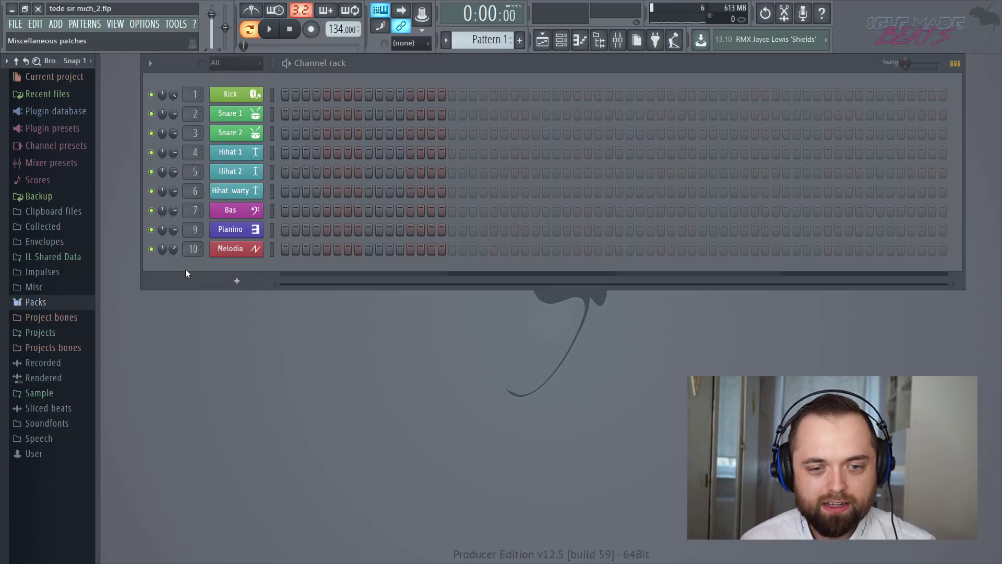
Audition a few notes on the Melodia channel's synthesizer, close it and hide the browser.
click(252, 249)
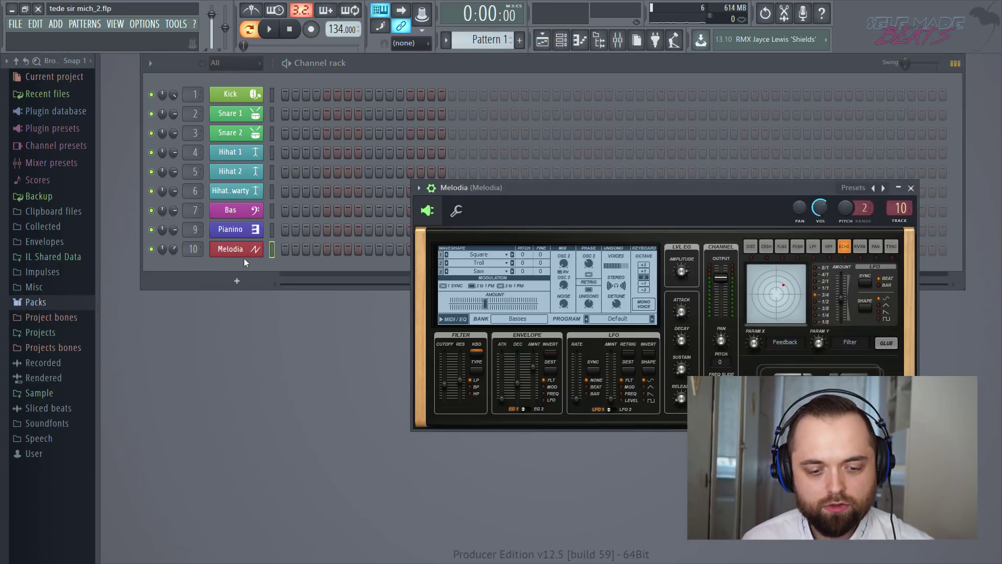
key(z)
key(z)
key(z)
key(z)
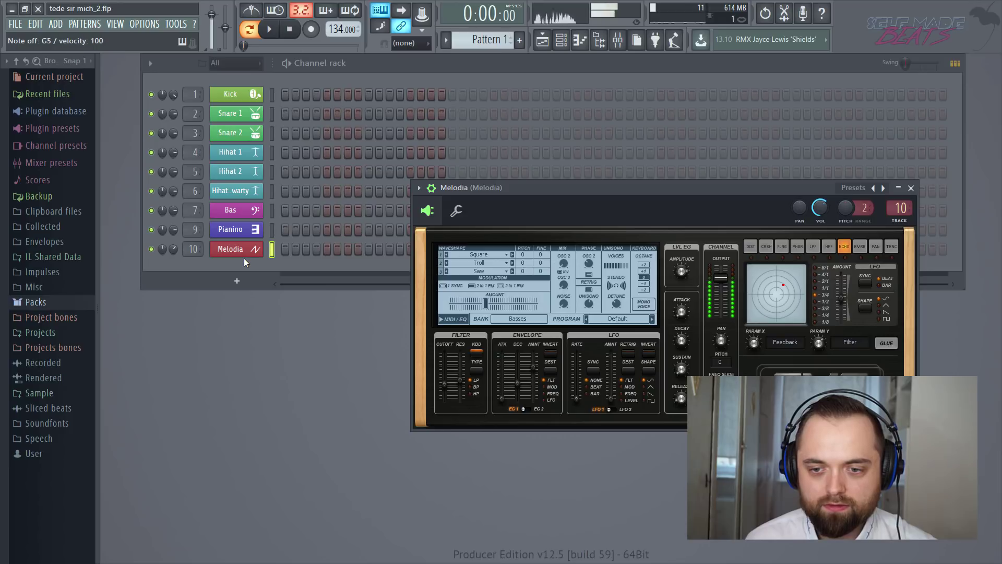
key(v)
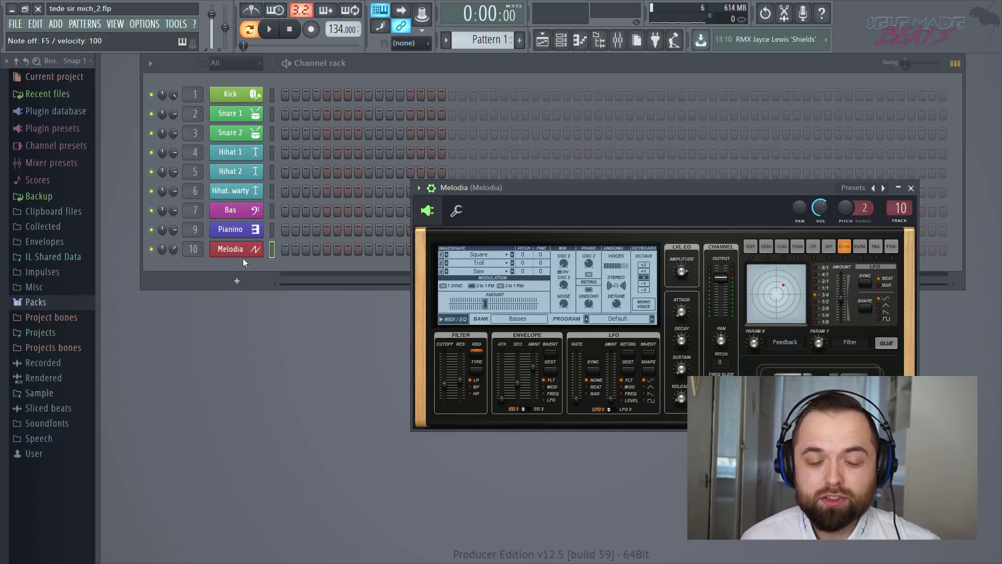
click(911, 187)
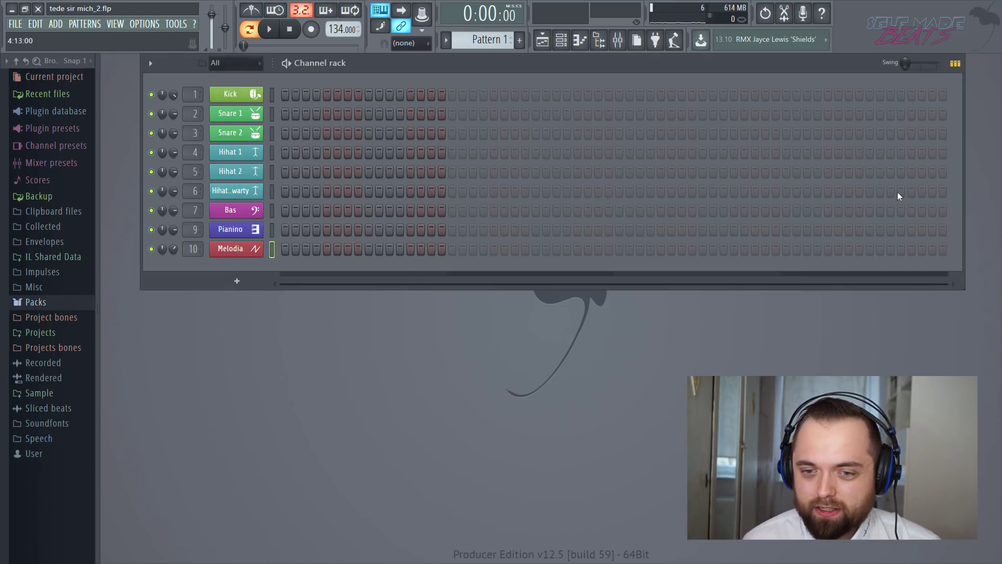
key(alt+F8)
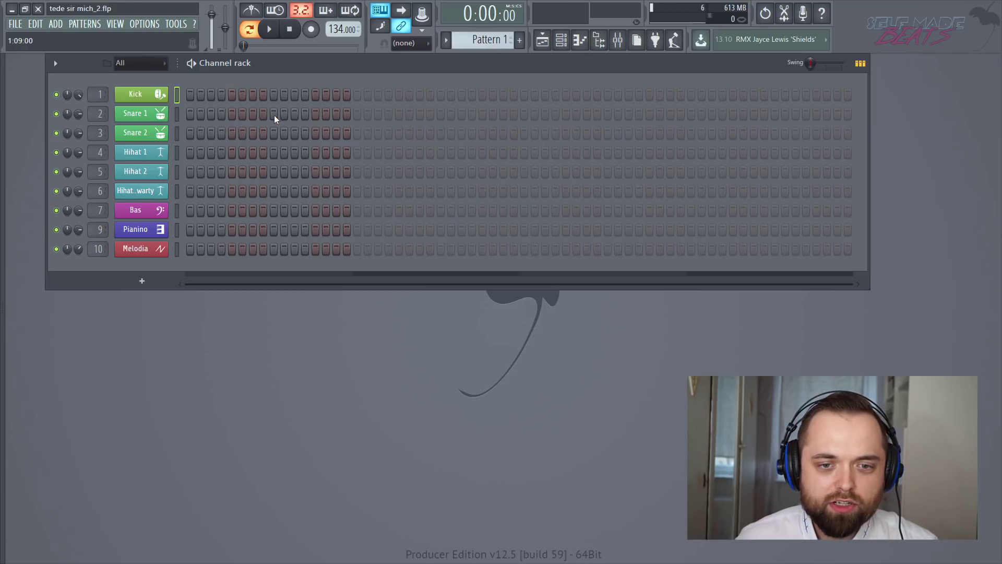
Place Snare 1 and Snare 2 hits together on the ninth step of each of the four bars.
click(274, 113)
click(273, 133)
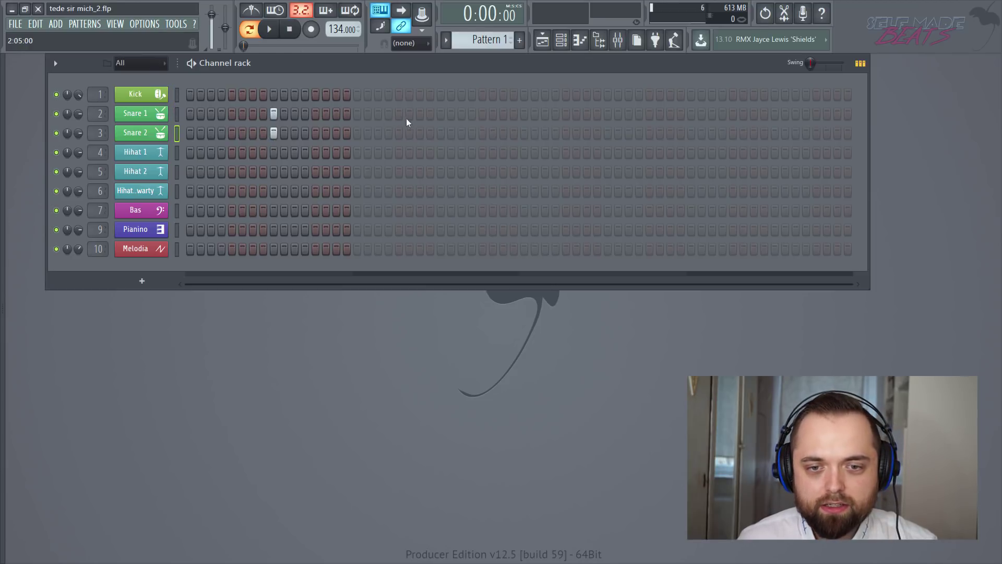
click(442, 114)
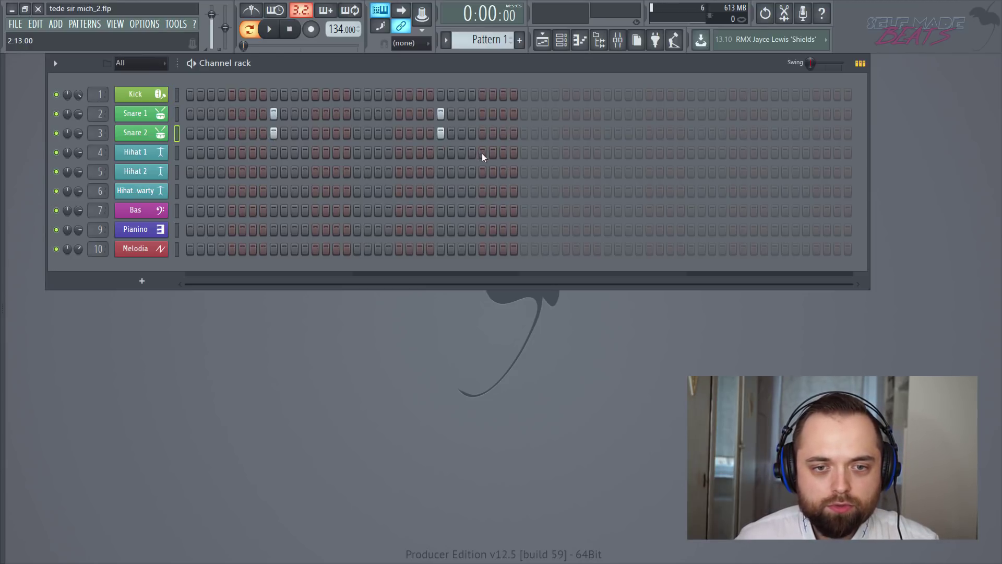
click(608, 114)
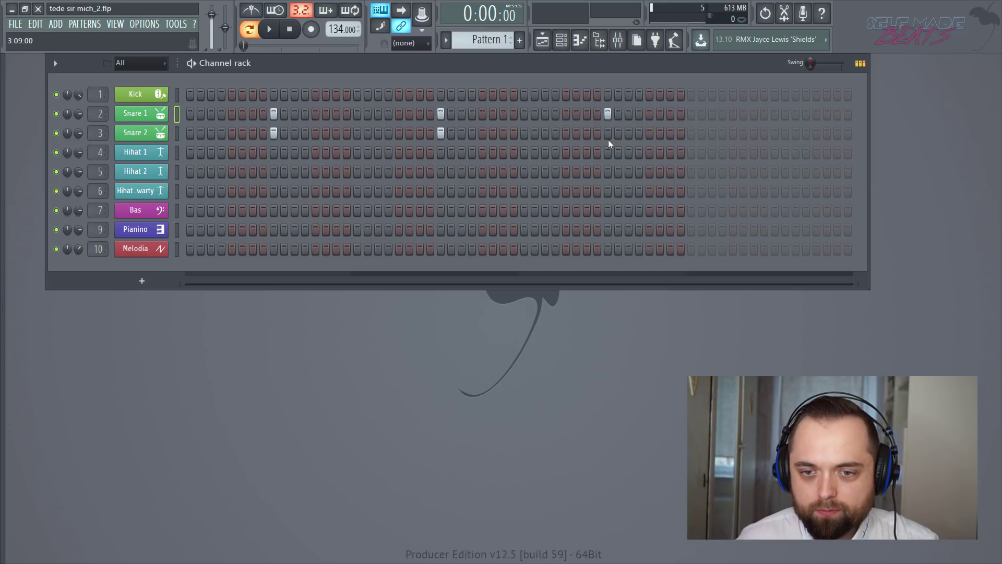
click(608, 134)
click(776, 114)
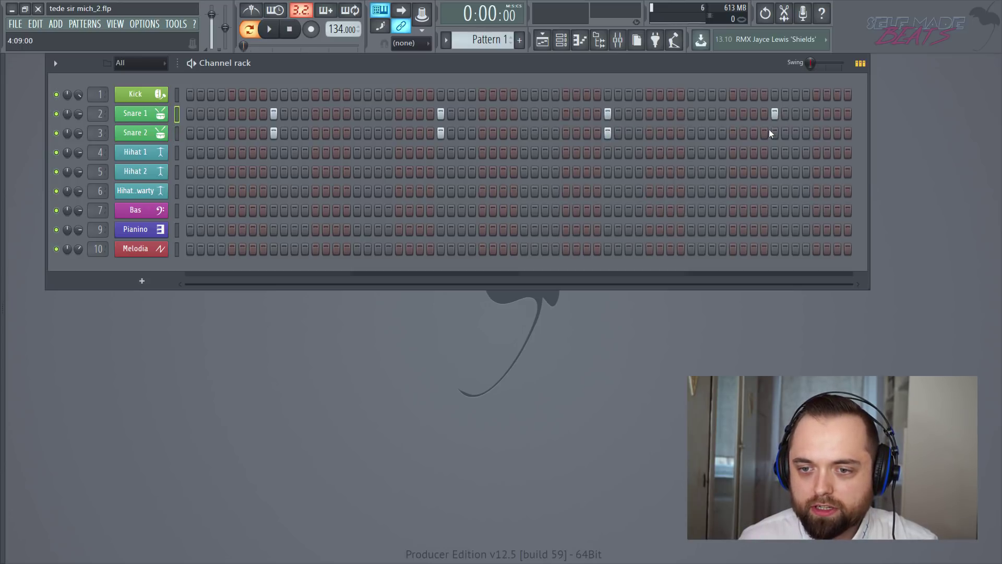
Turn on the metronome and play back the snare pattern against it.
key(space)
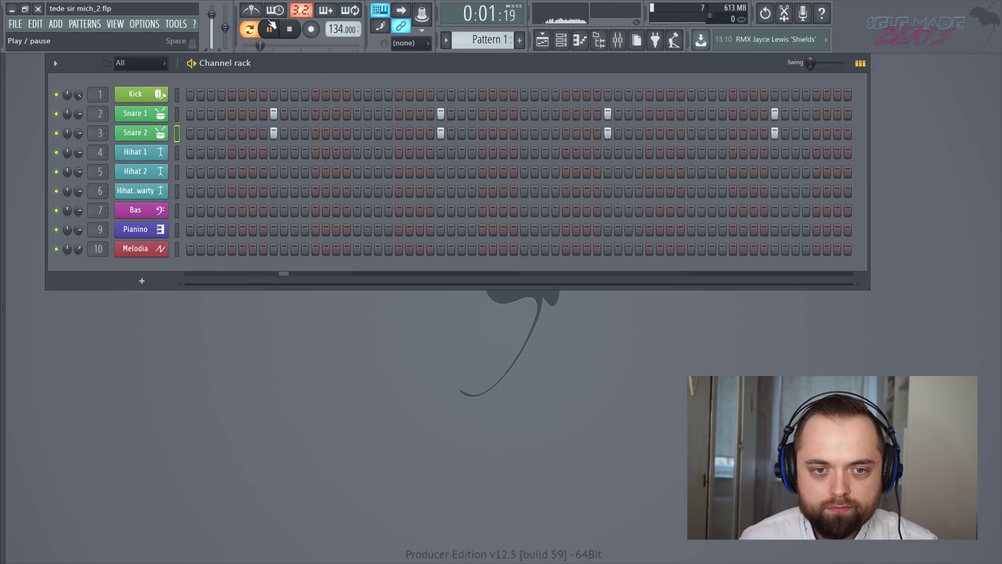
key(space)
click(254, 11)
key(space)
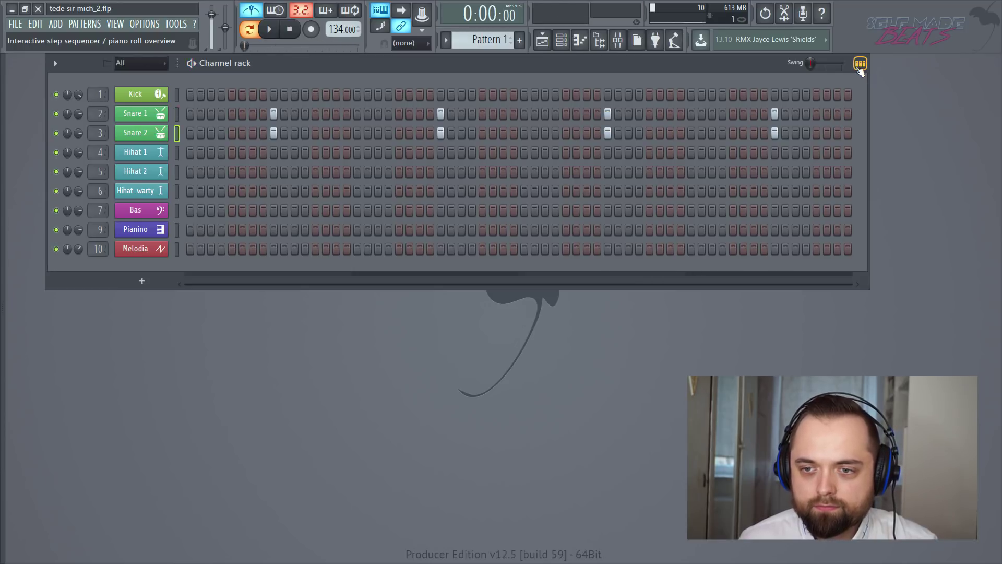
key(space)
Open the Snare 1 notes of Pattern 1 in the piano roll.
click(860, 68)
click(808, 120)
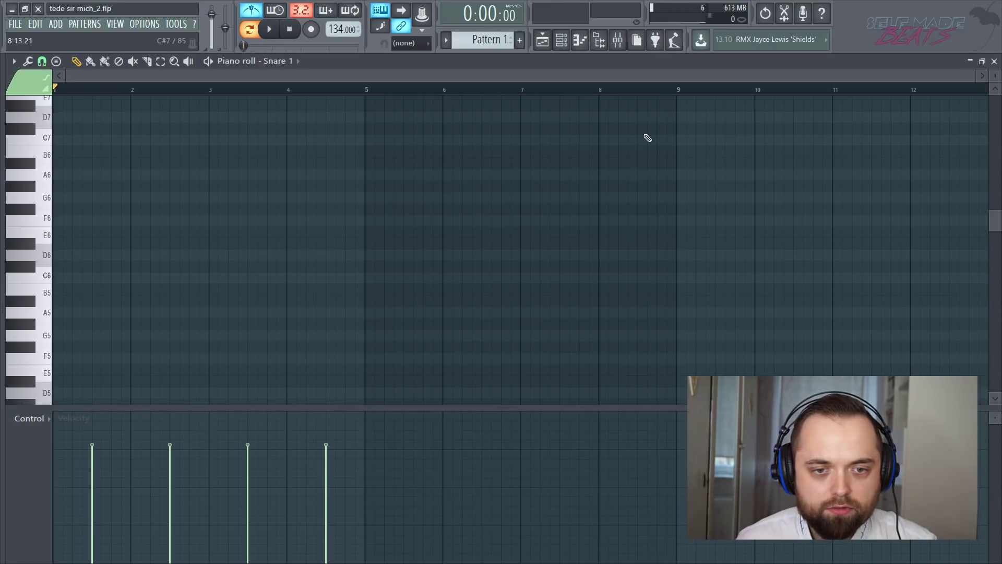
scroll(346, 94, up, 2)
scroll(314, 235, down, 10)
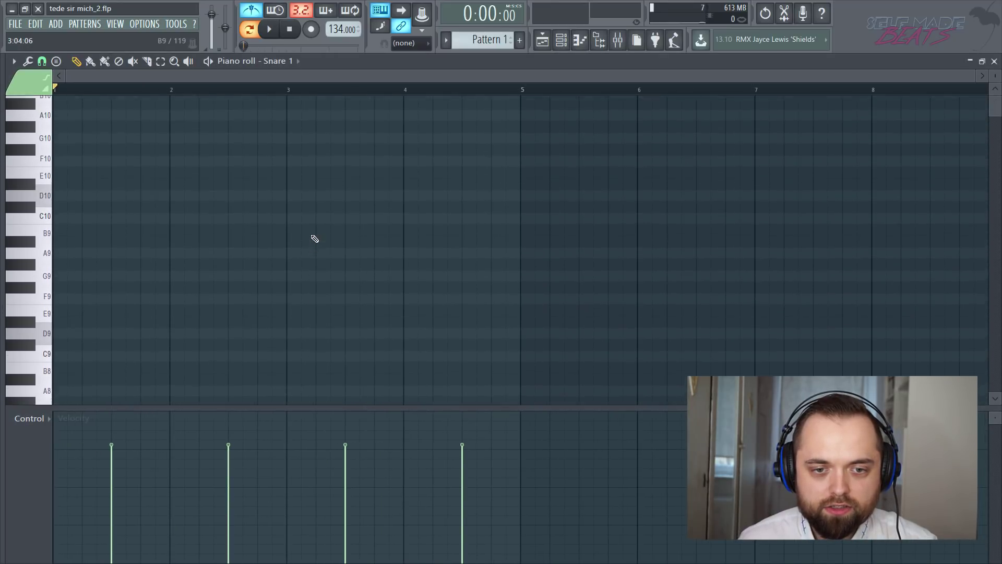
Duplicate the four Snare 1 notes from bars 1–4 into bars 5–8 at the same positions.
drag(624, 156, 600, 217)
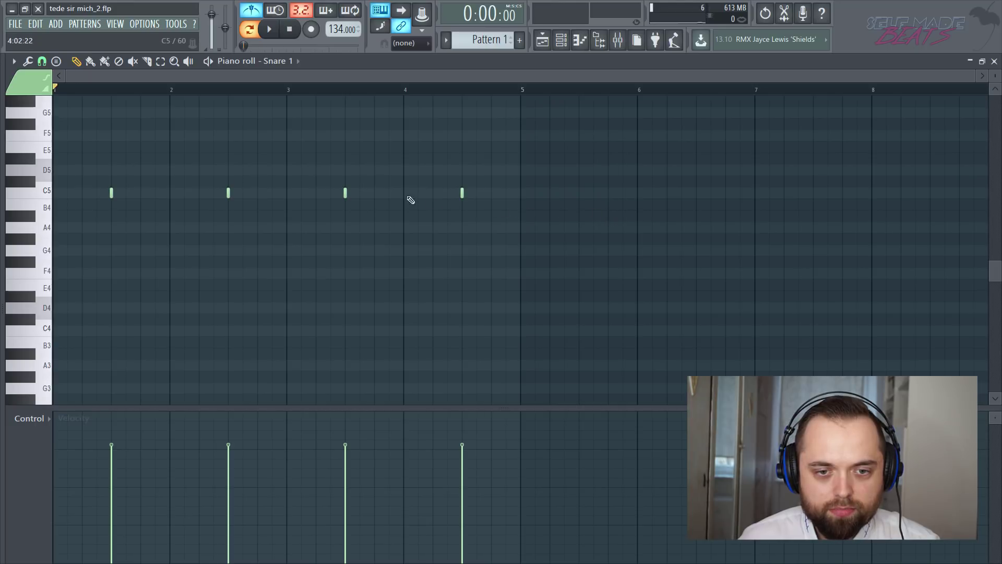
drag(599, 154, 88, 238)
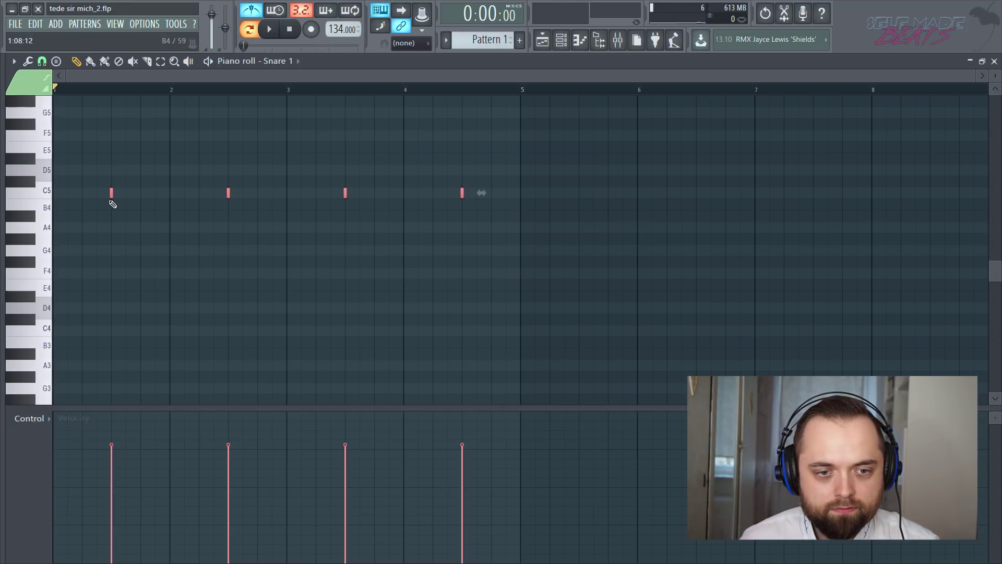
drag(110, 194, 578, 226)
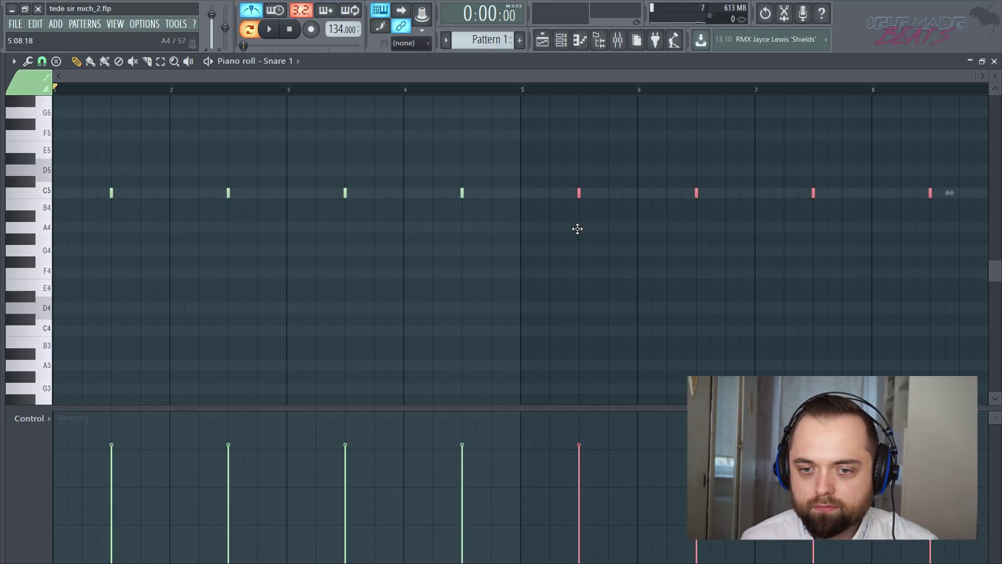
Add an extra C5 snare hit two steps after the main hit in bar 3 and play the pattern back.
key(space)
ctrl+click(317, 175)
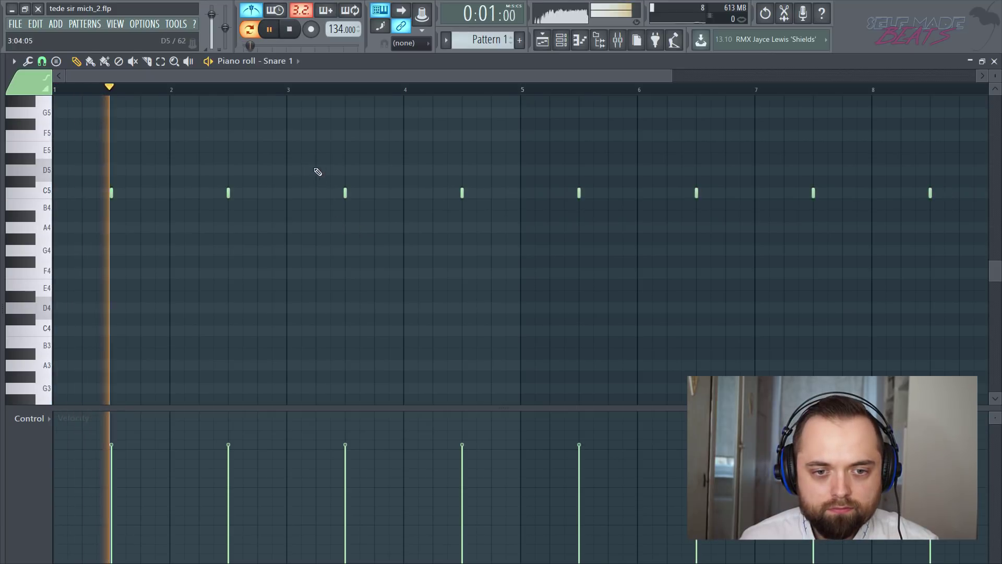
click(359, 194)
key(space)
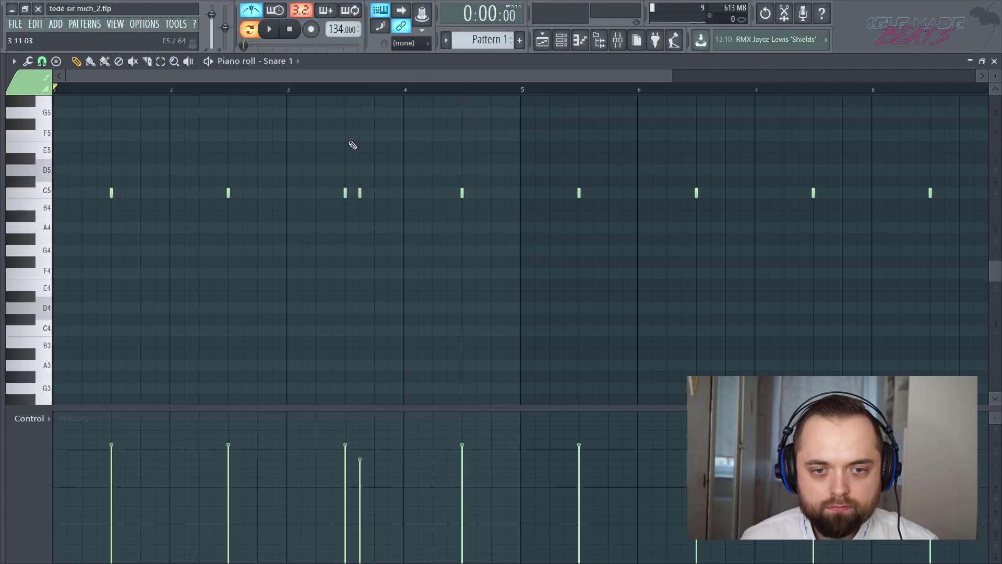
key(space)
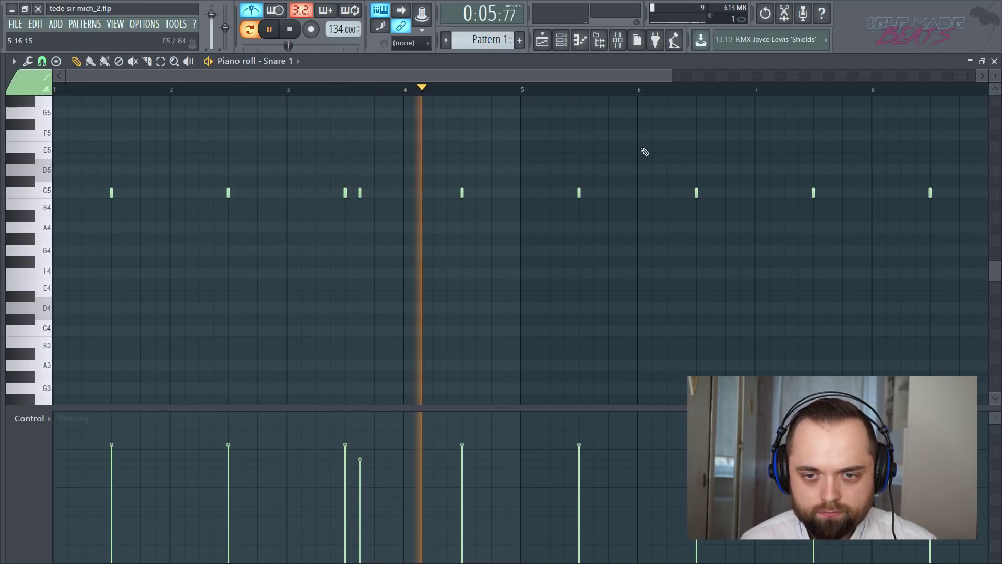
key(space)
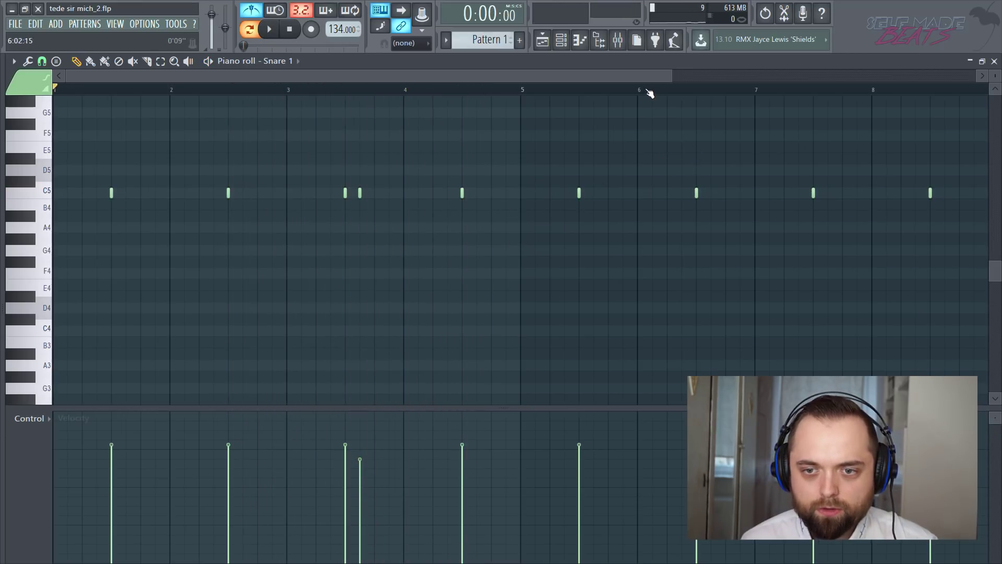
Set the snap to 1/6 beat and add a six-note C5 snare roll across the last beat of bar 8.
scroll(679, 95, down, 2)
scroll(725, 97, up, 5)
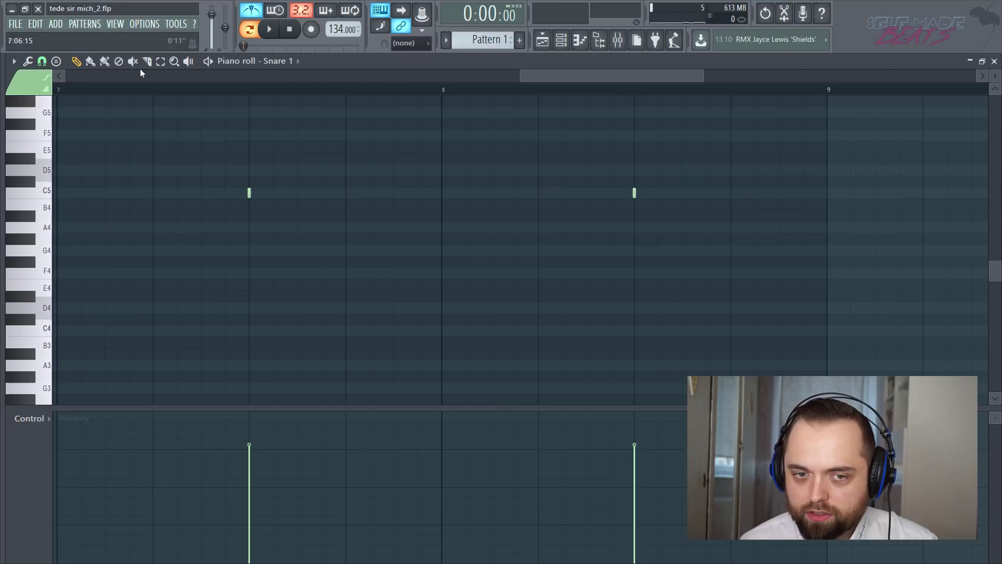
click(42, 61)
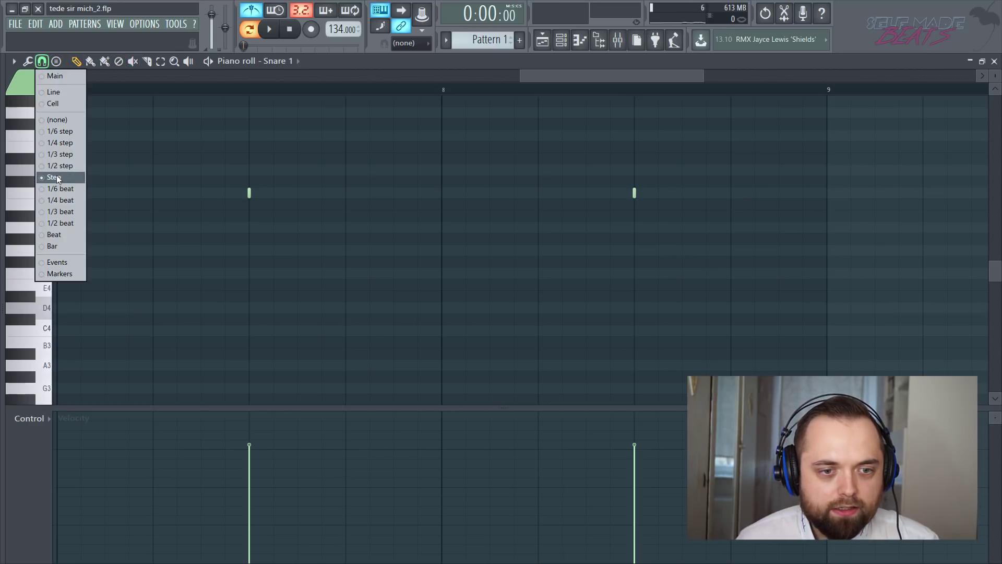
click(66, 208)
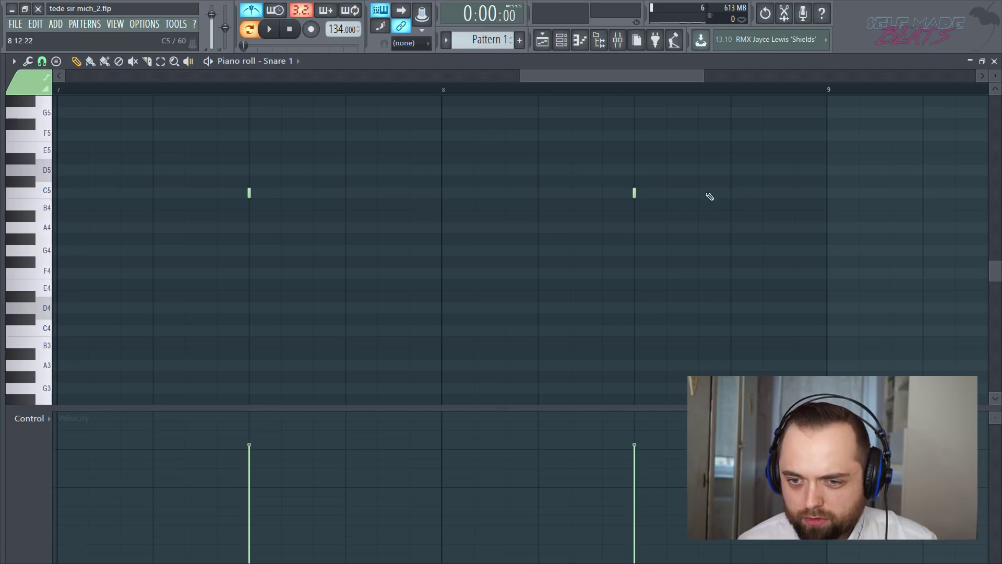
click(43, 61)
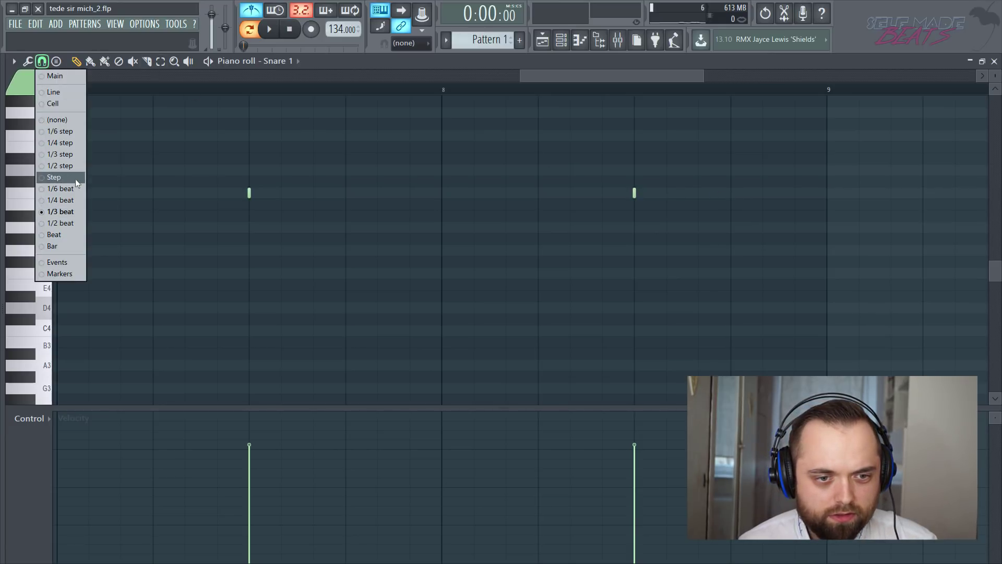
click(67, 190)
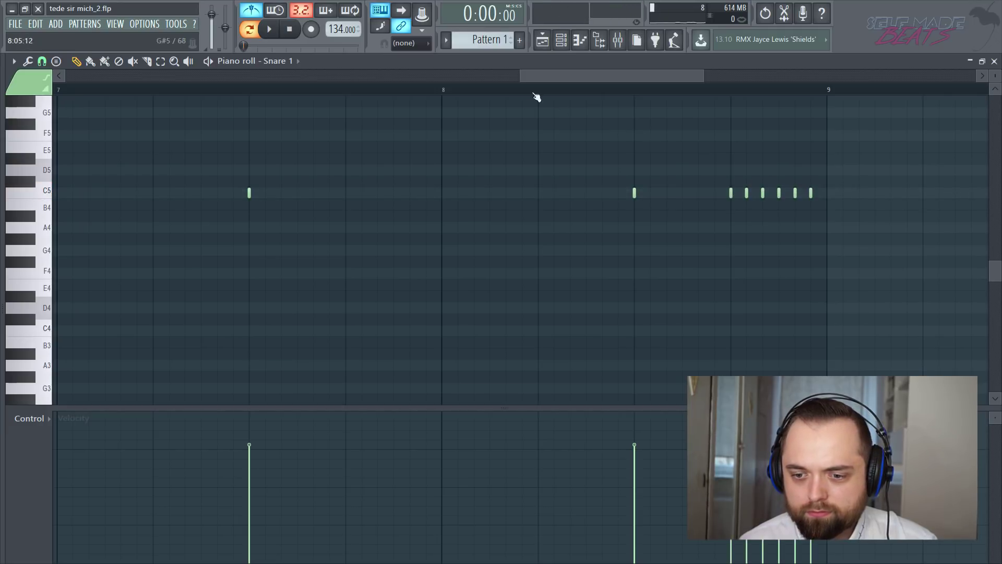
Shape the velocities of the bar 8 snare roll into a rising ramp and listen to the pattern.
key(space)
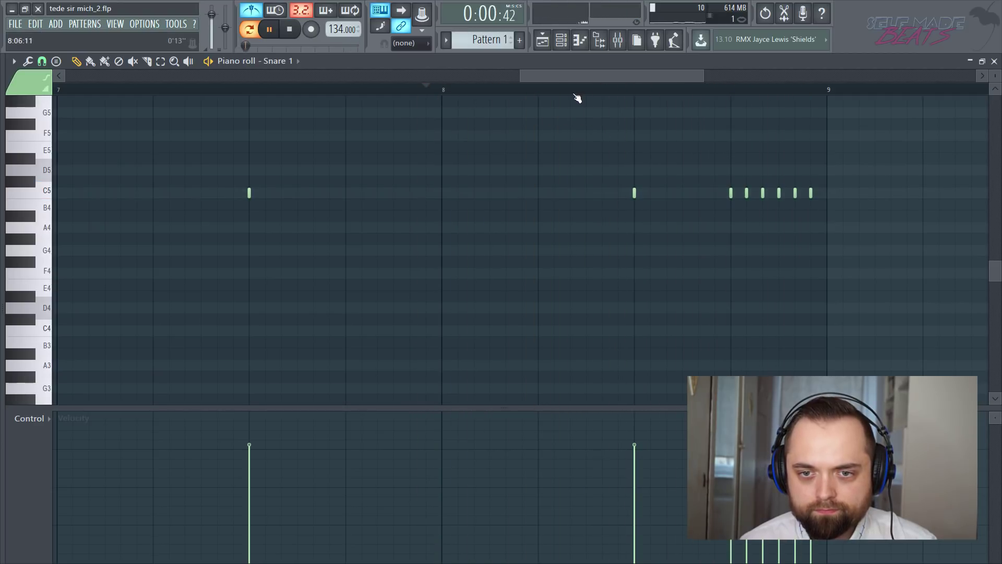
scroll(569, 92, down, 5)
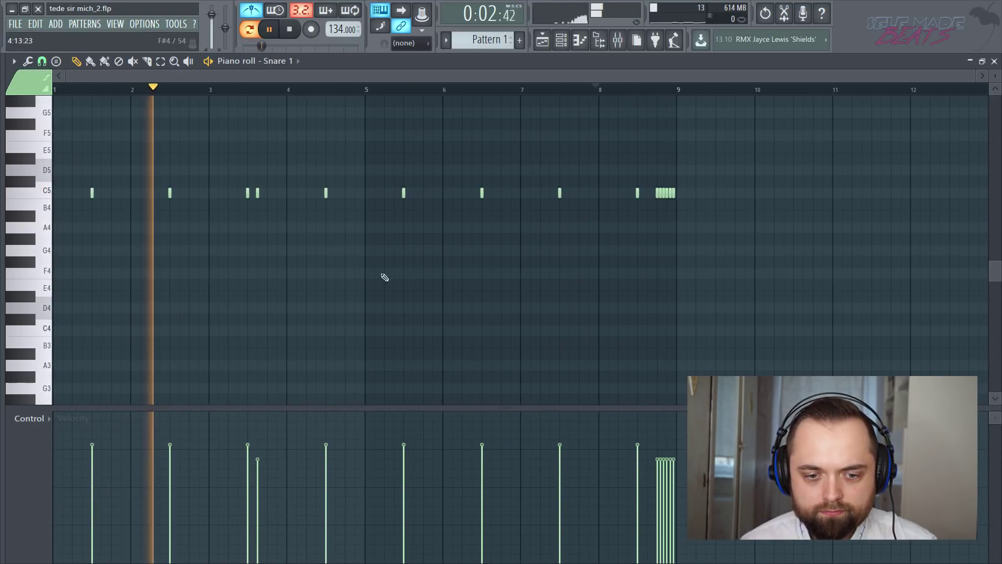
scroll(651, 92, up, 5)
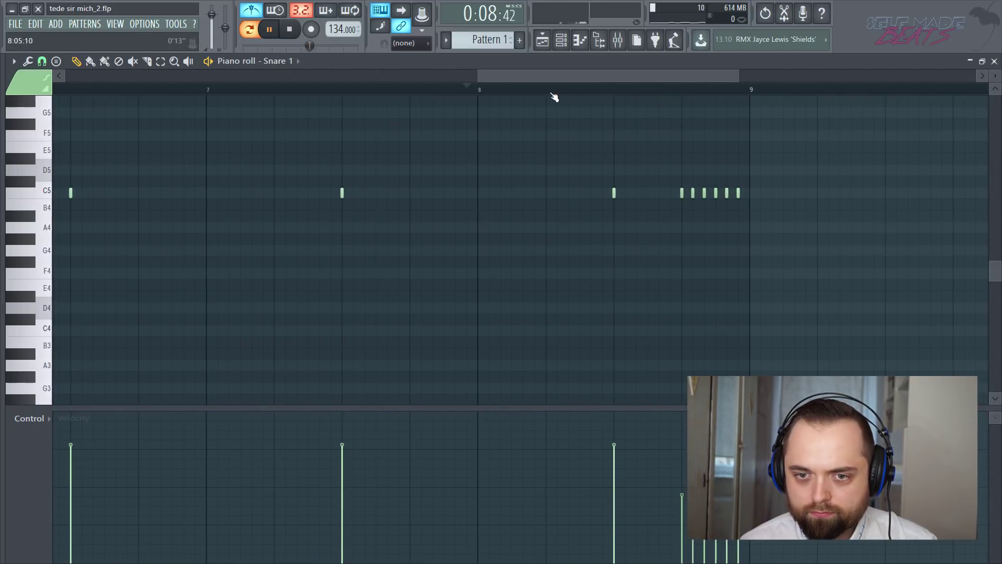
scroll(553, 97, down, 5)
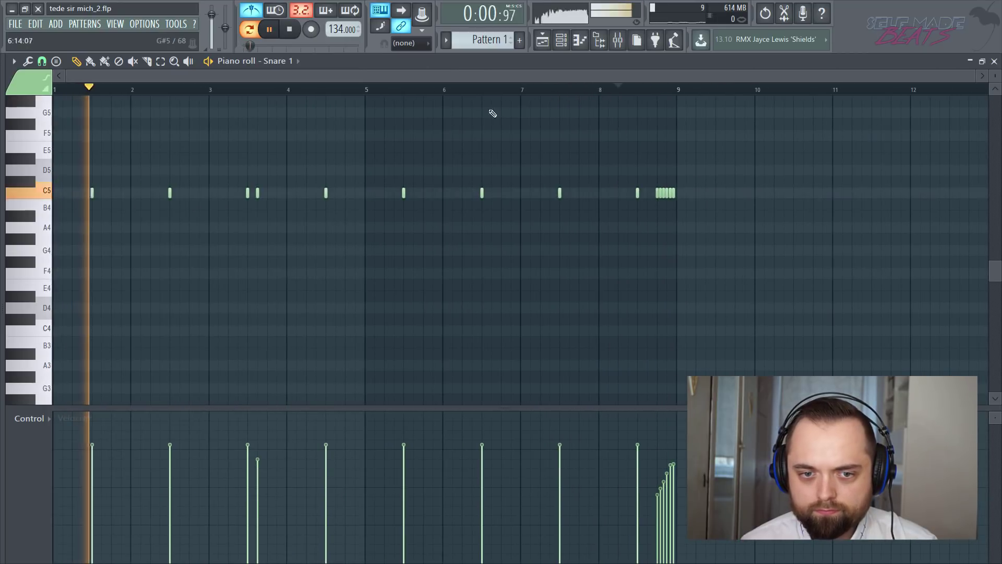
key(space)
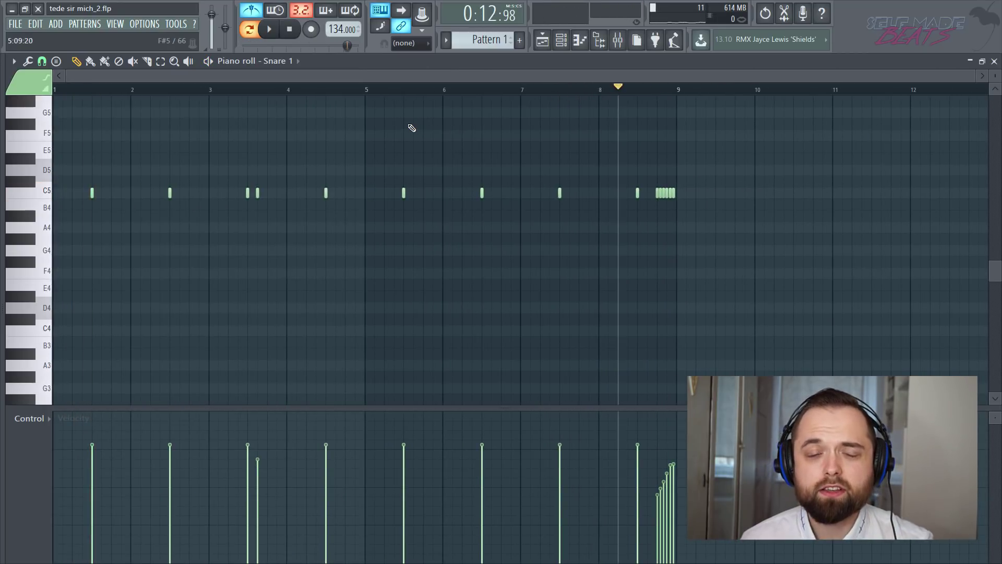
Close the piano roll, copy the Snare 1 notes to Snare 2 and play both snares together.
click(995, 61)
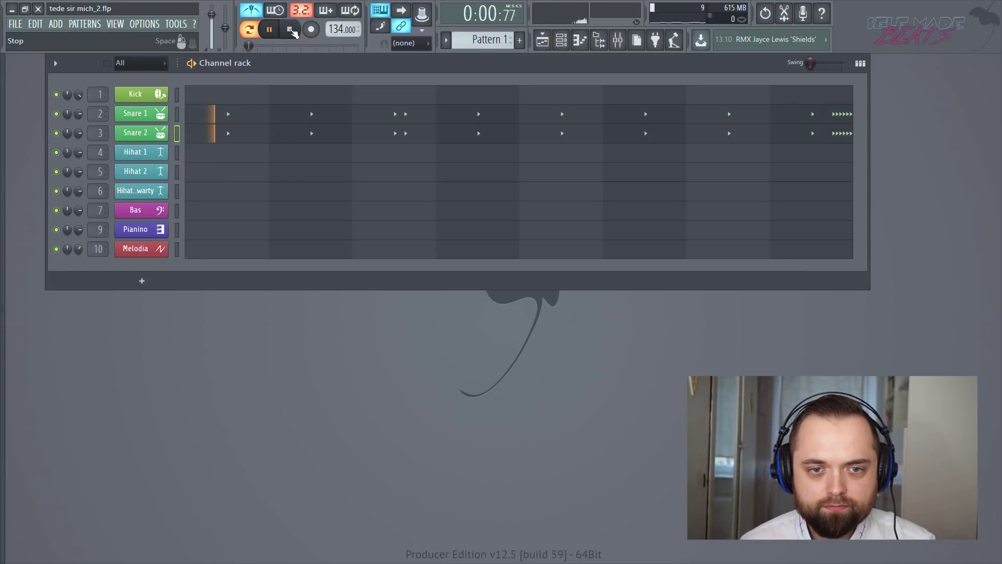
click(292, 30)
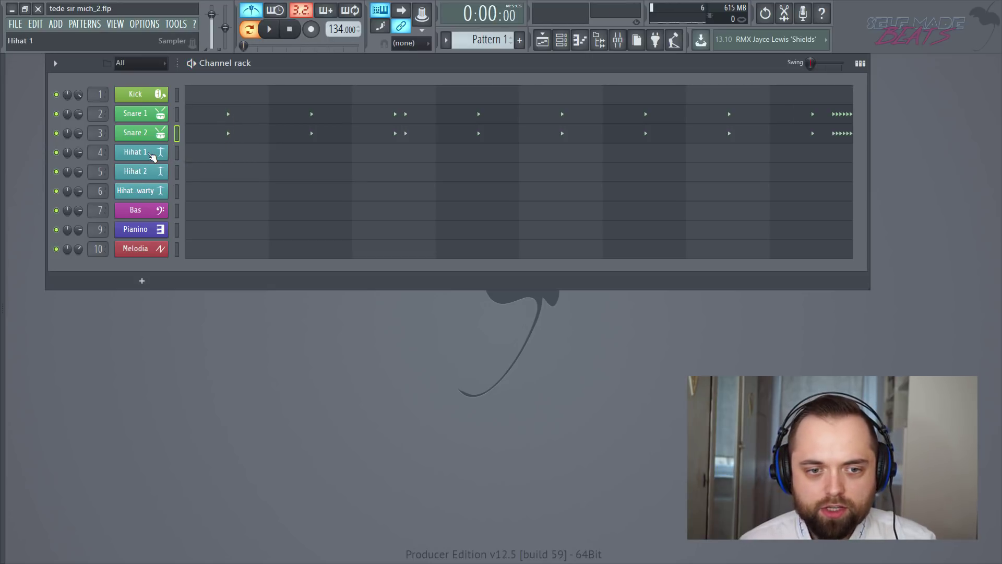
Fill the Hihat 1 channel on every 2 steps, turn off the metronome and play the pattern back.
right_click(148, 152)
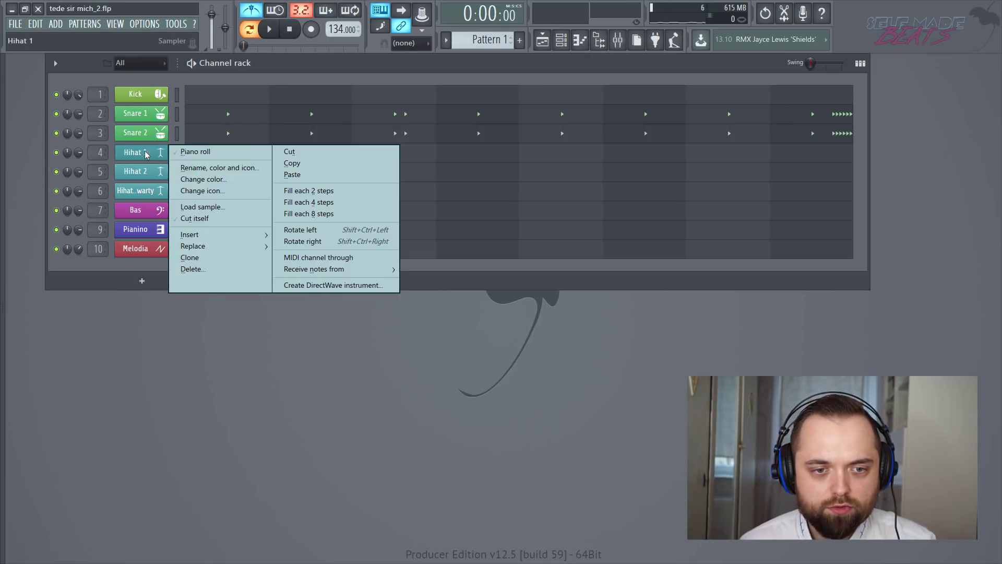
click(309, 190)
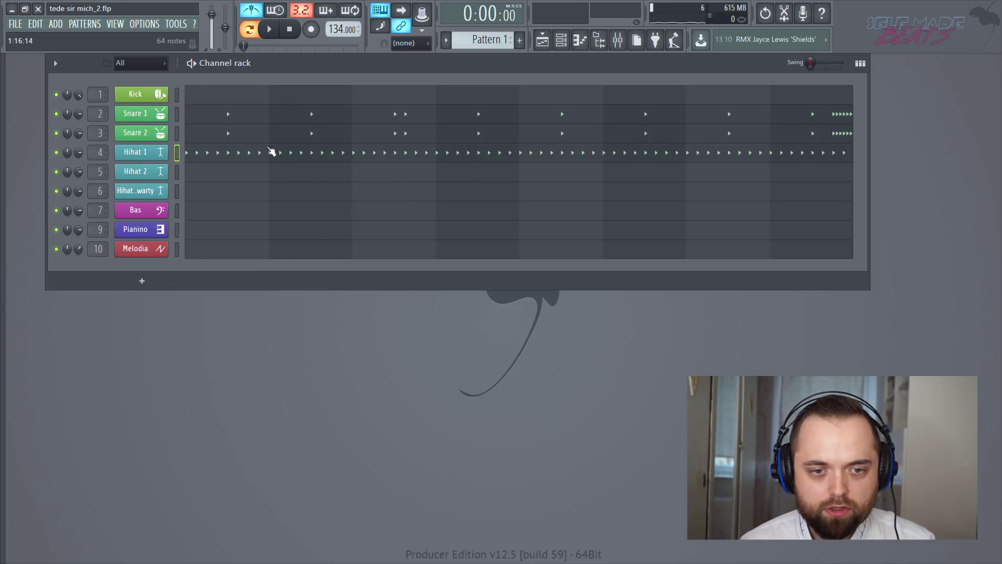
key(space)
click(252, 11)
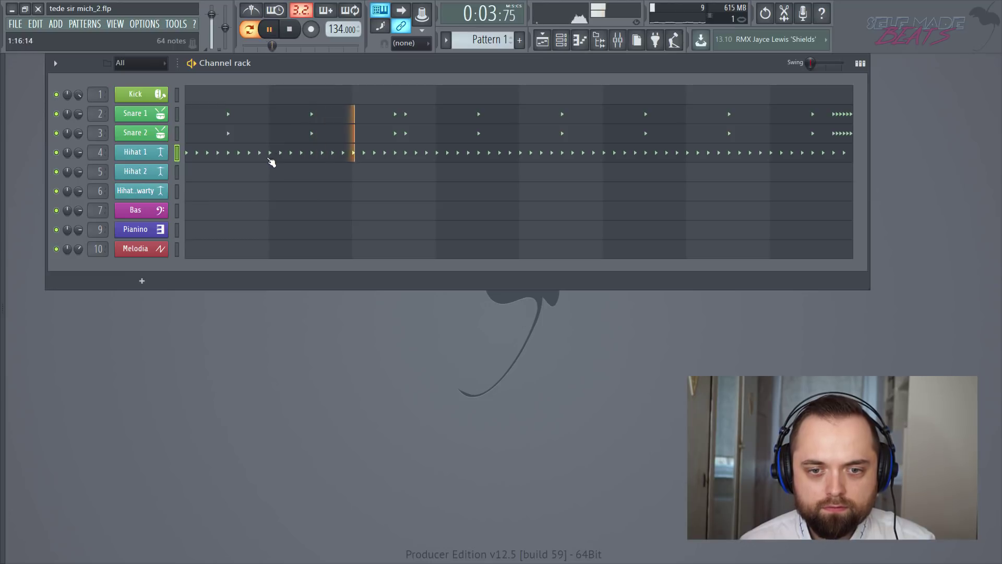
key(space)
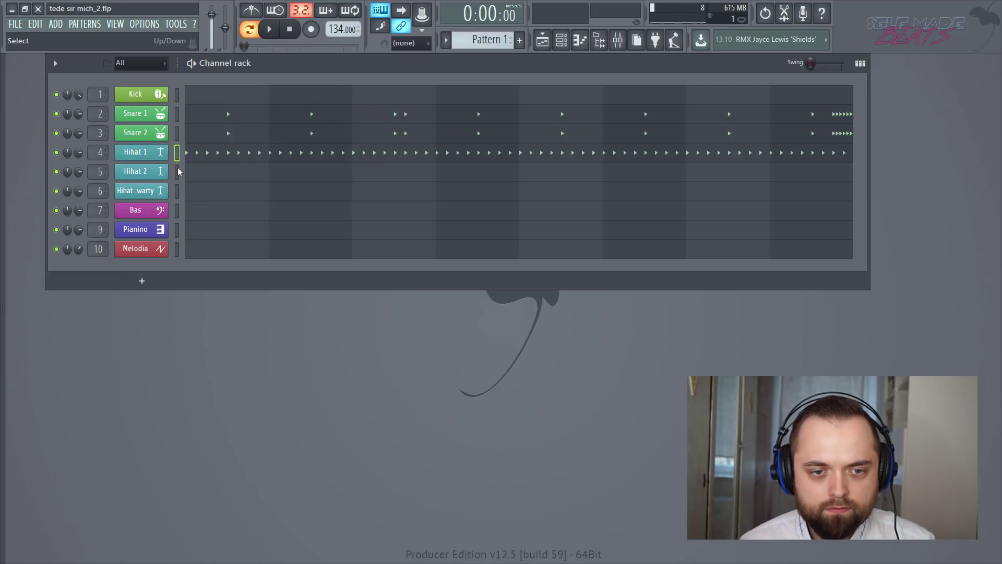
In the Hihat 1 piano roll, set the snap to 1/3 beat and replace the offbeat hit in bar 4's third beat with two triplet notes.
click(438, 156)
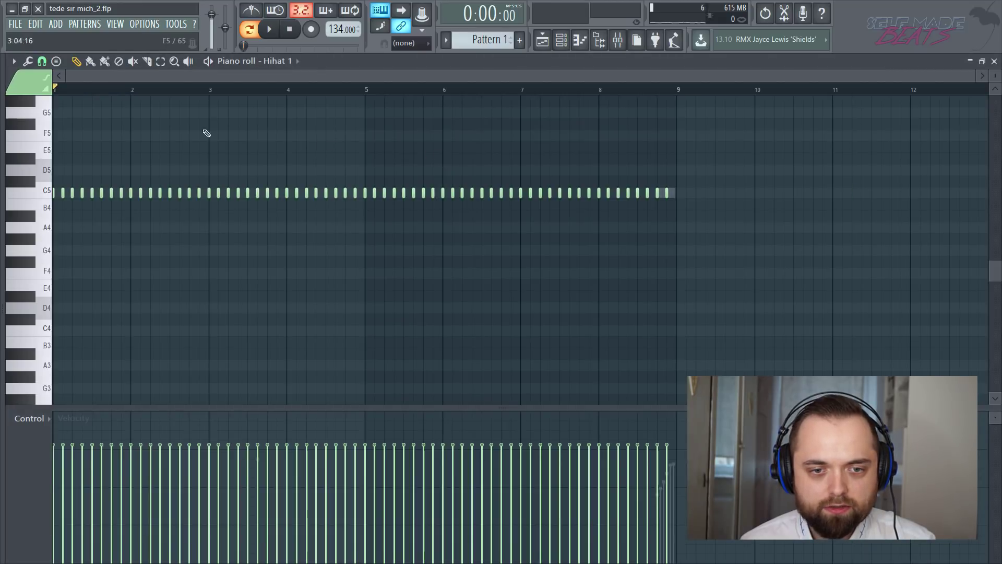
scroll(169, 77, up, 3)
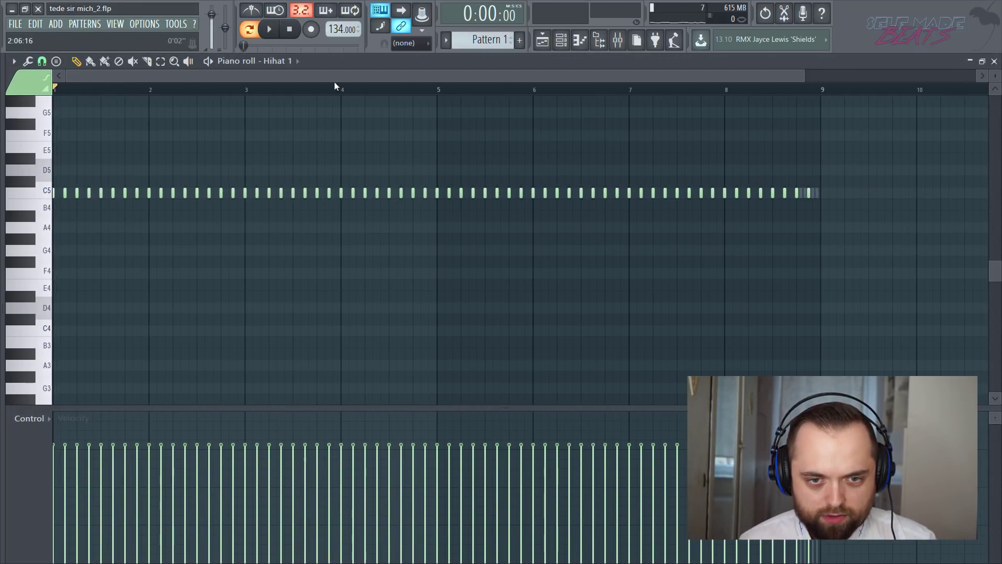
scroll(377, 92, up, 5)
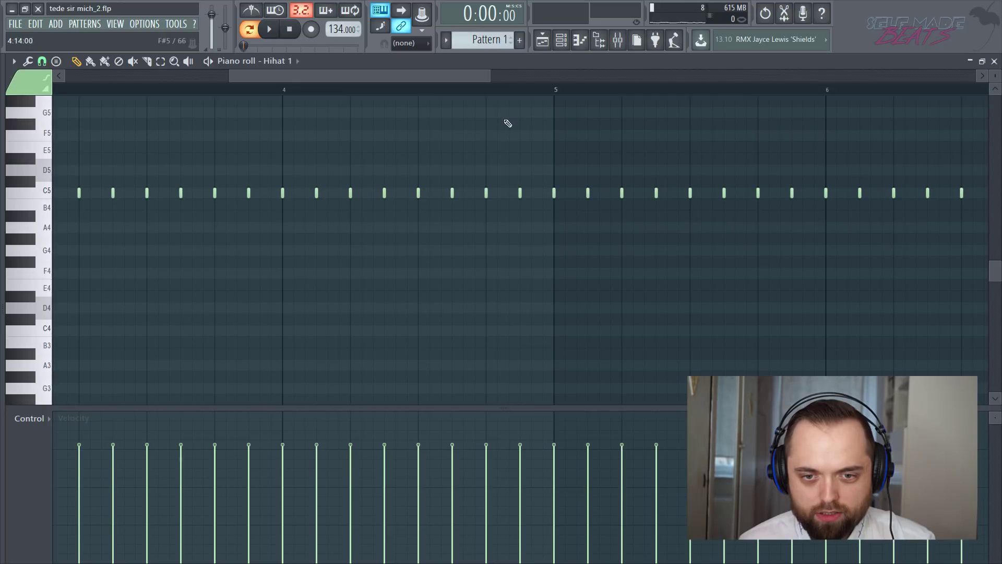
scroll(485, 93, up, 2)
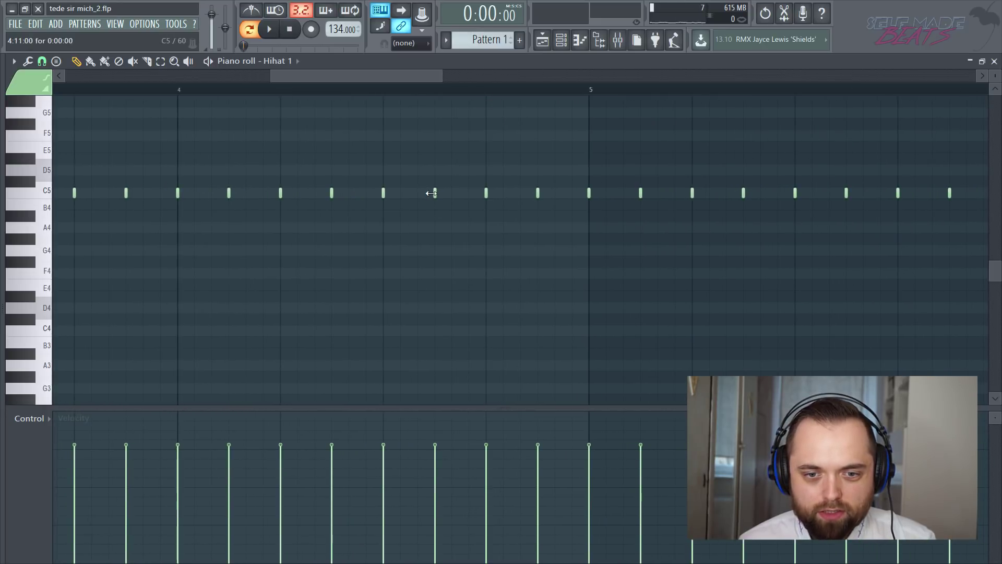
click(43, 62)
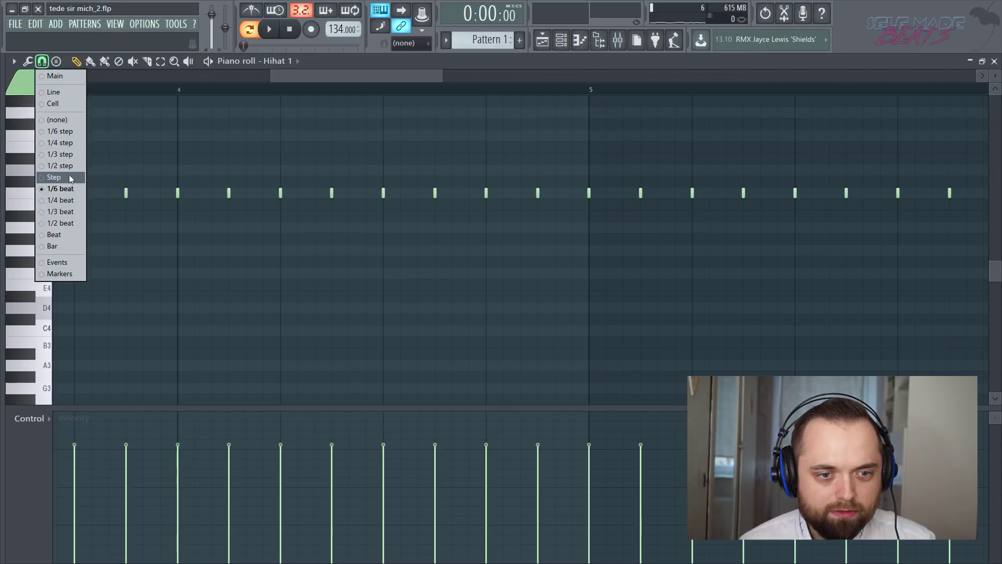
click(62, 212)
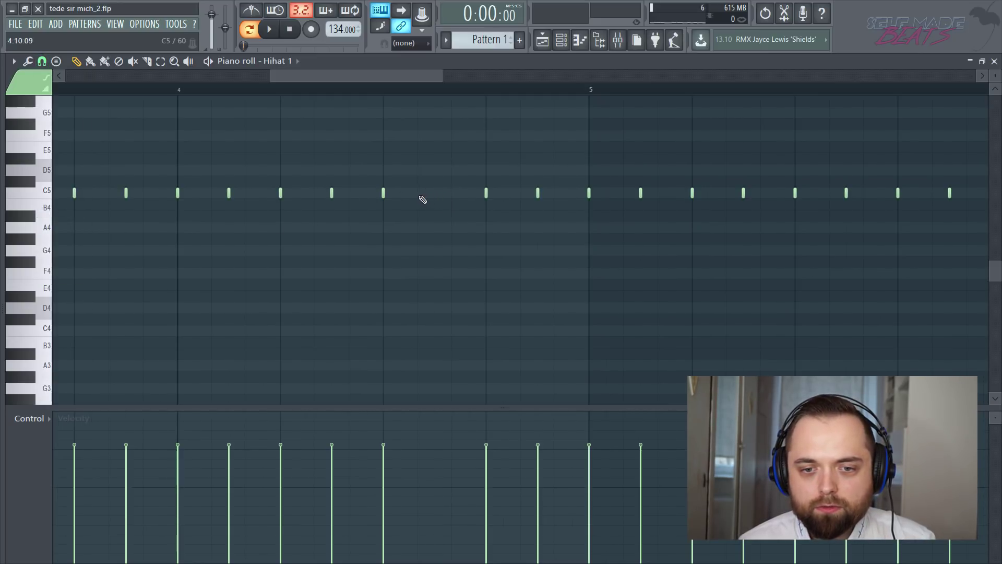
click(452, 194)
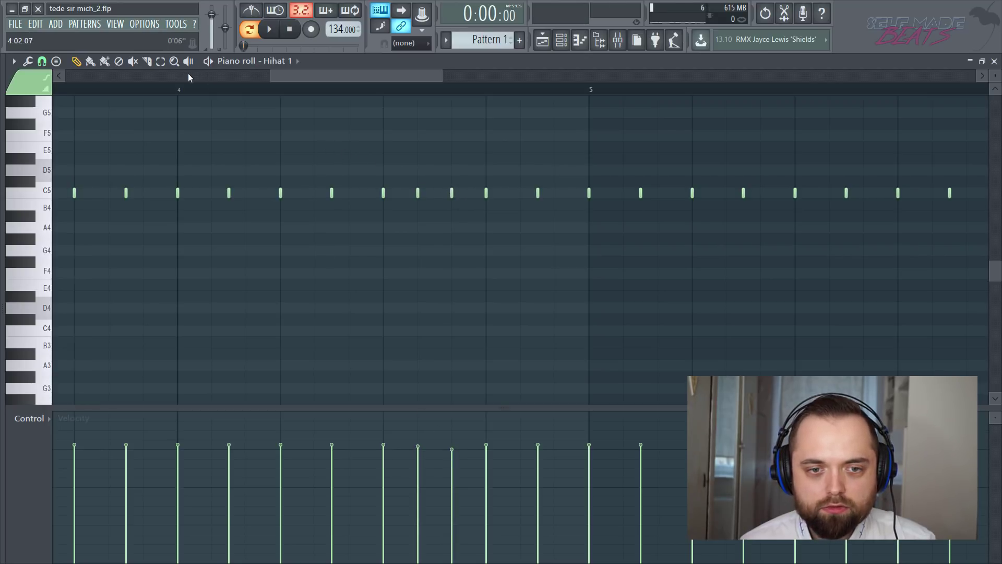
Replace the offbeat hit in bar 4's fourth beat with two triplet notes and play back the hi-hat roll.
key(space)
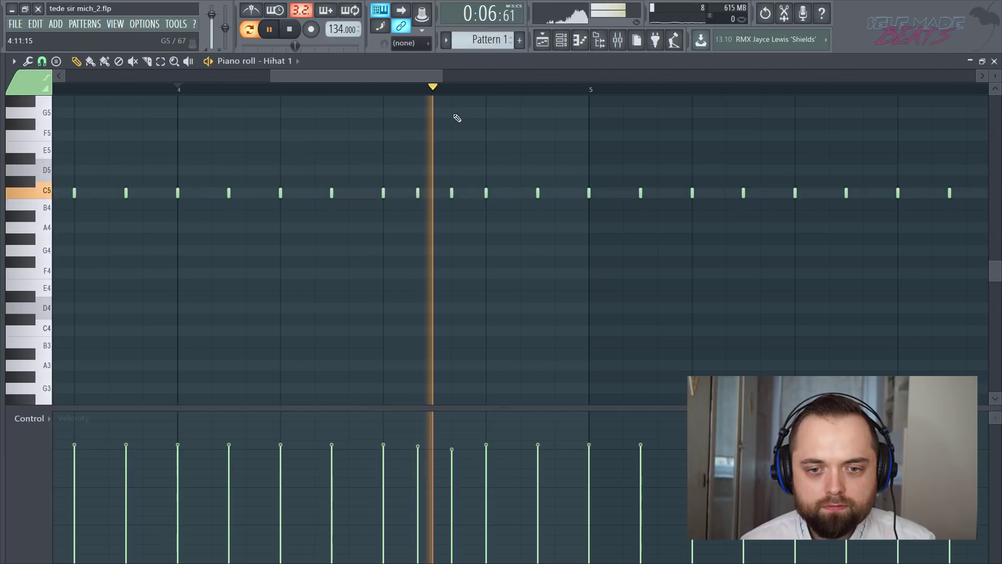
key(space)
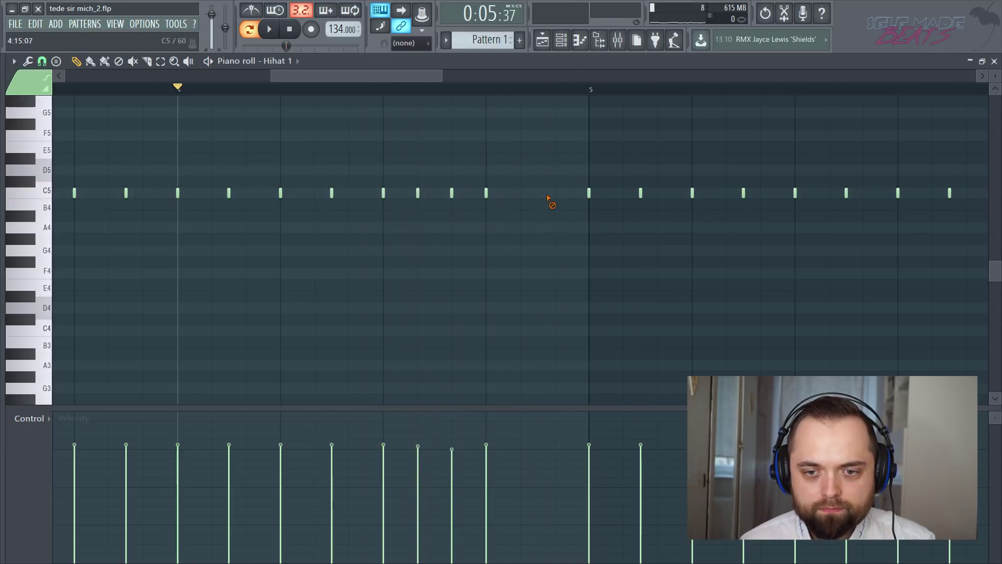
key(space)
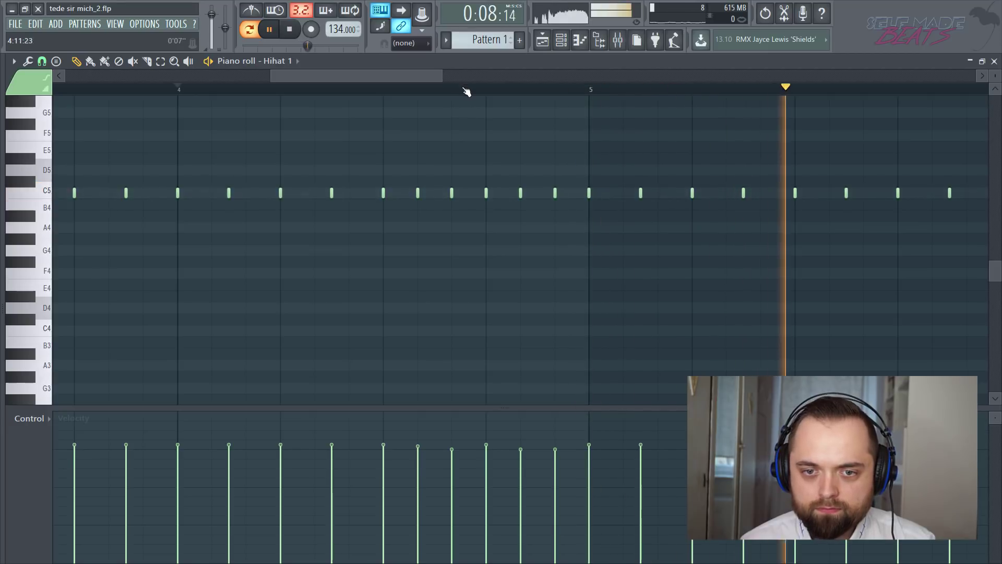
scroll(468, 90, down, 5)
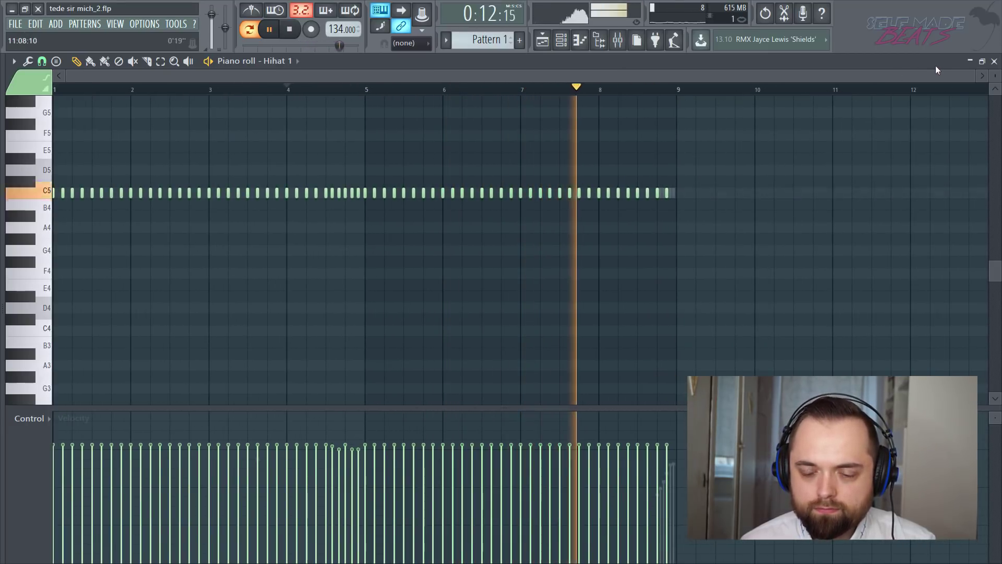
Stop playback, close the piano roll and copy the Hihat 1 notes to the Hihat 2 channel.
key(space)
click(994, 61)
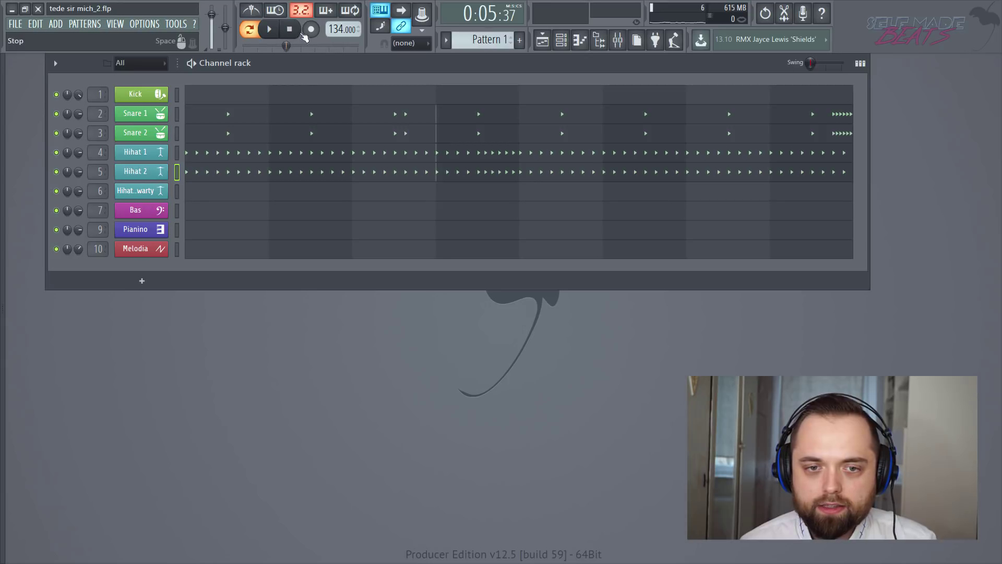
In the Hihat Otwarty piano roll, place a C5 note on the second beat of bar 1 and start playback.
double_click(215, 194)
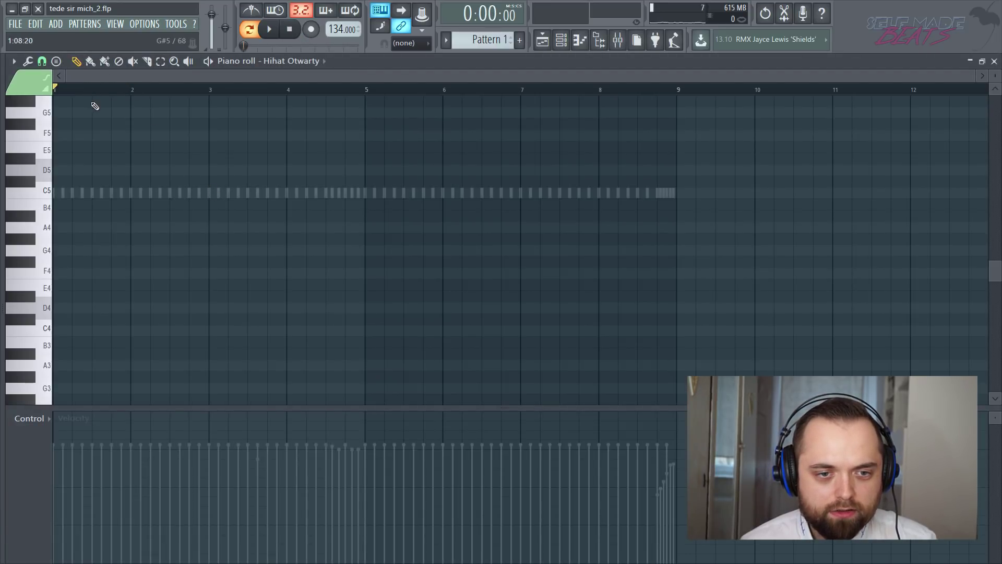
scroll(105, 86, up, 3)
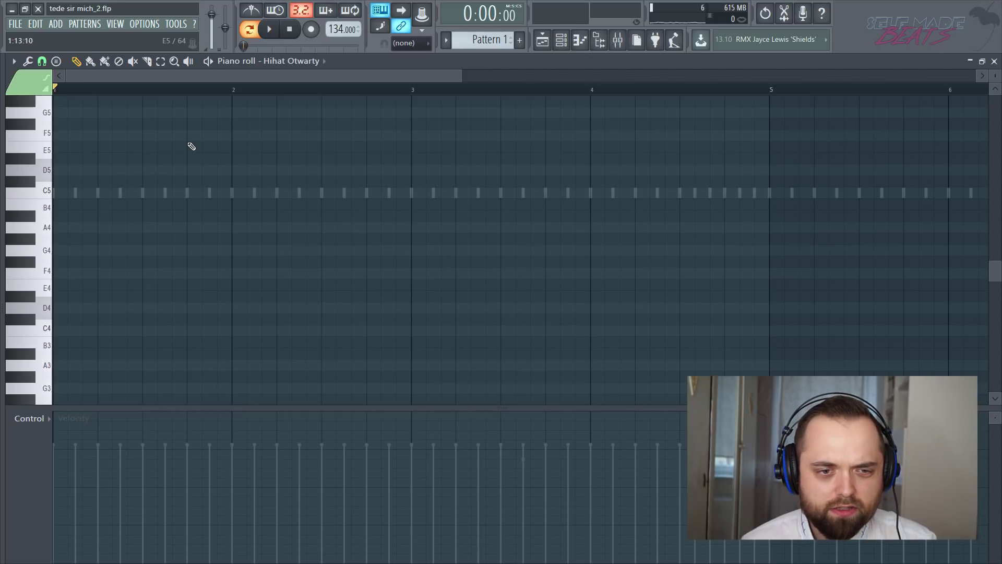
key(space)
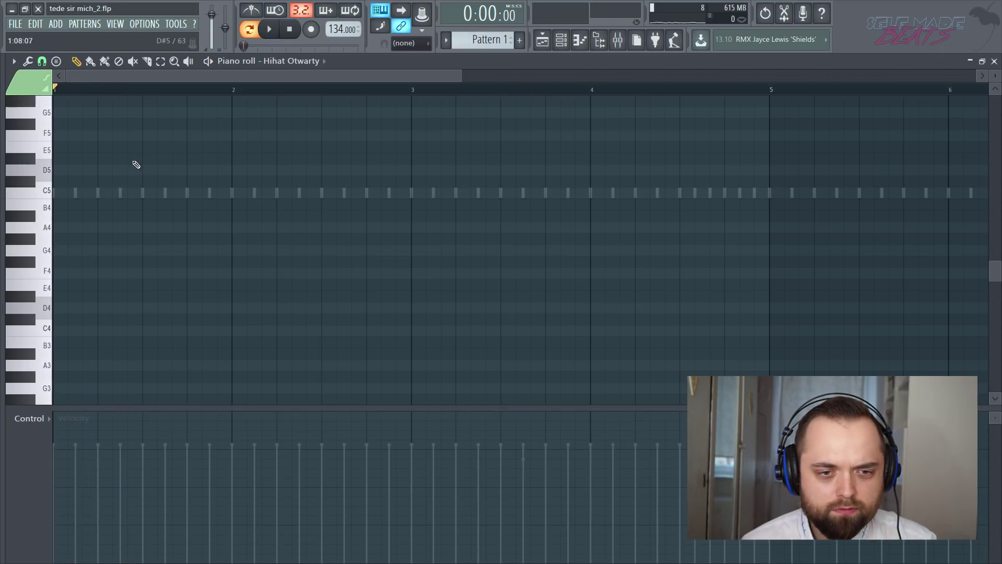
click(99, 193)
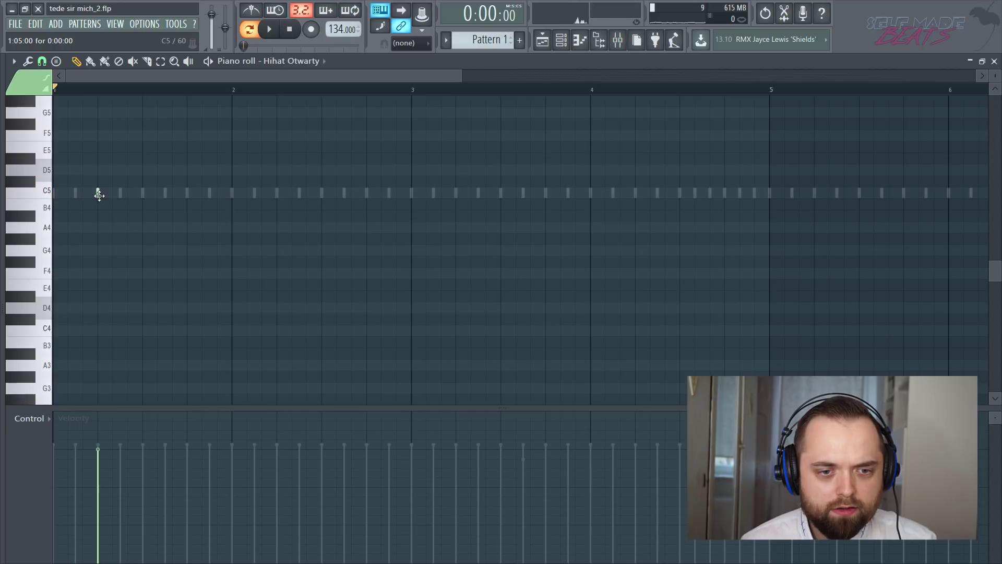
key(space)
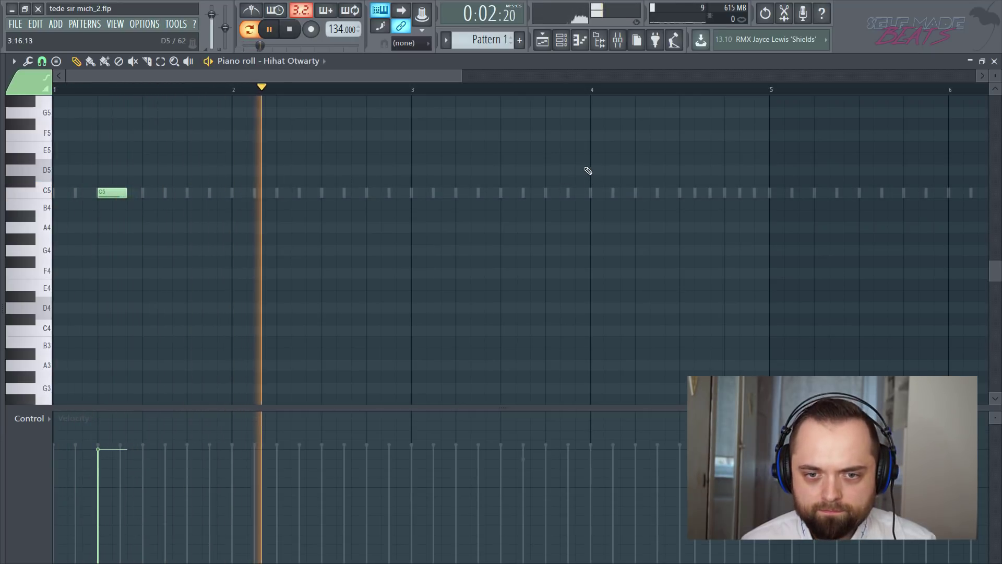
Add open hi-hat C5 notes on the second beat of bars 3, 5 and 7, and close the piano roll.
click(458, 193)
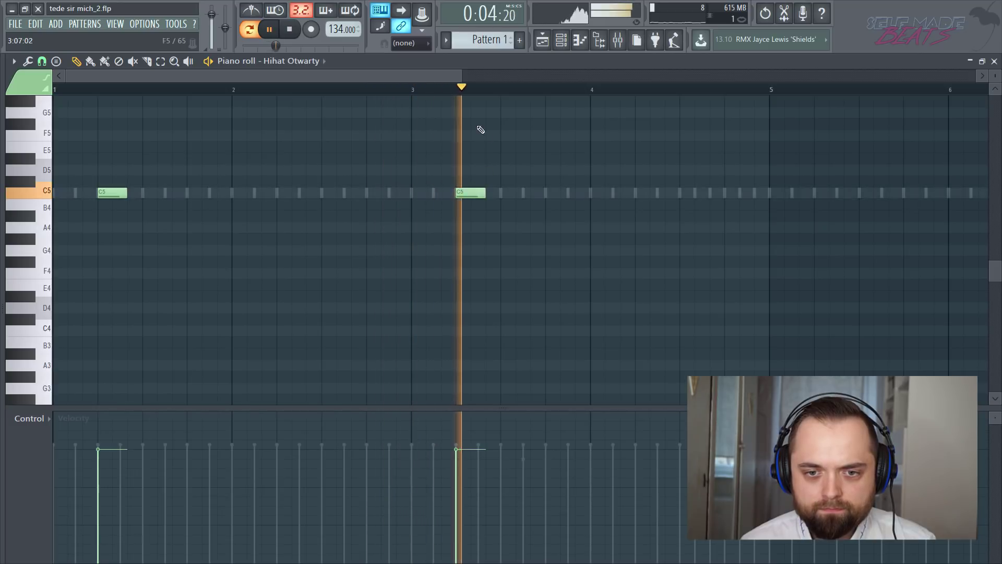
scroll(443, 96, down, 4)
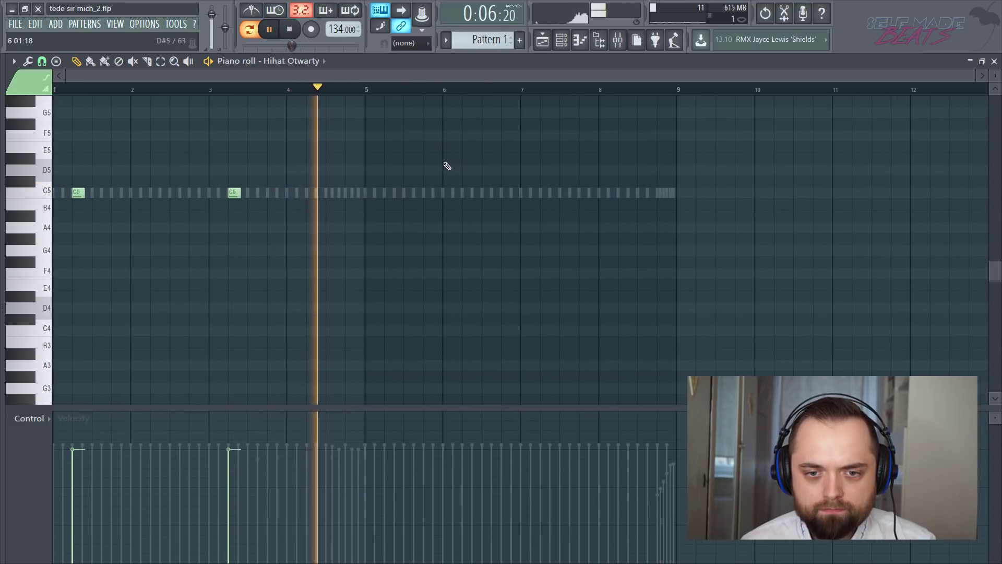
click(388, 193)
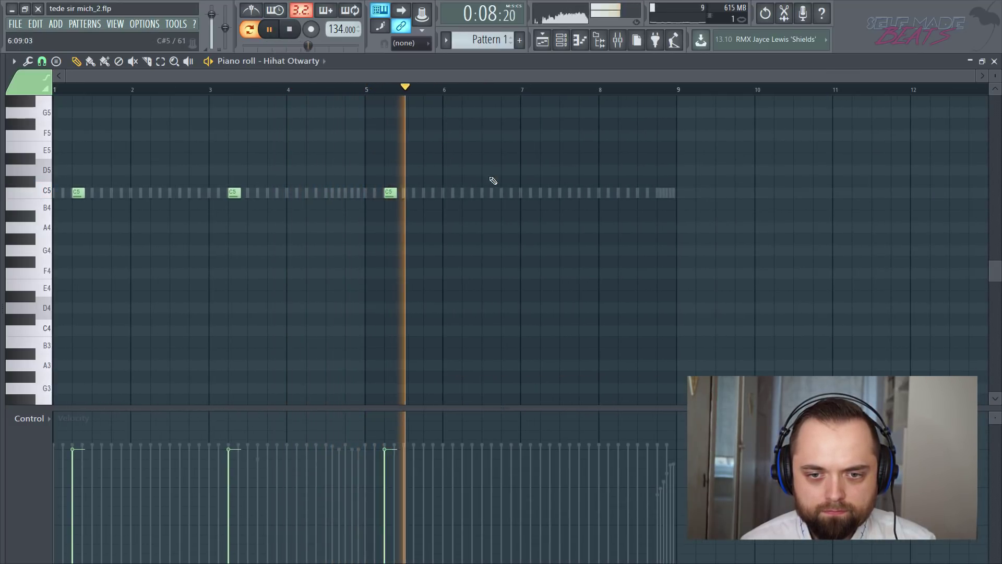
click(546, 193)
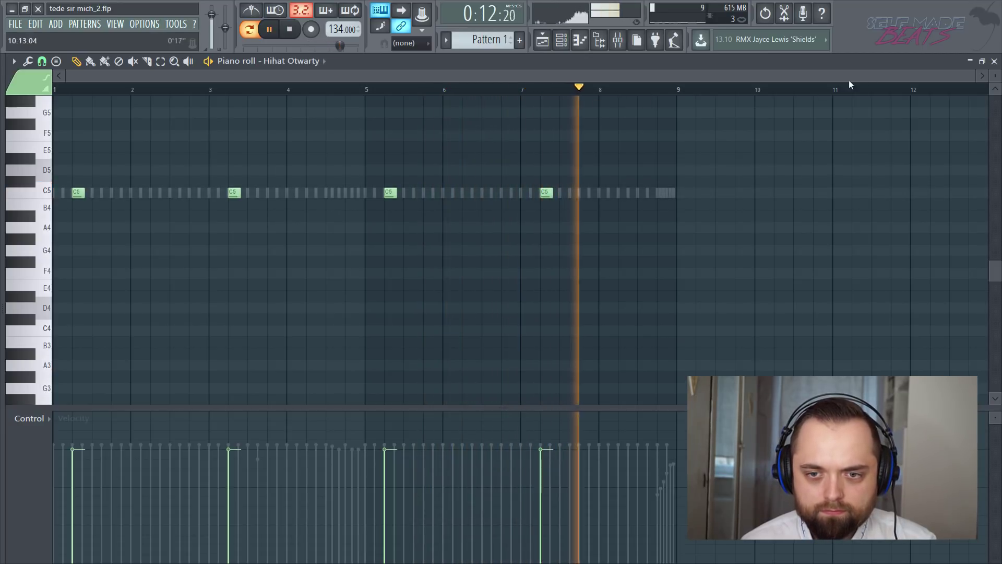
click(993, 62)
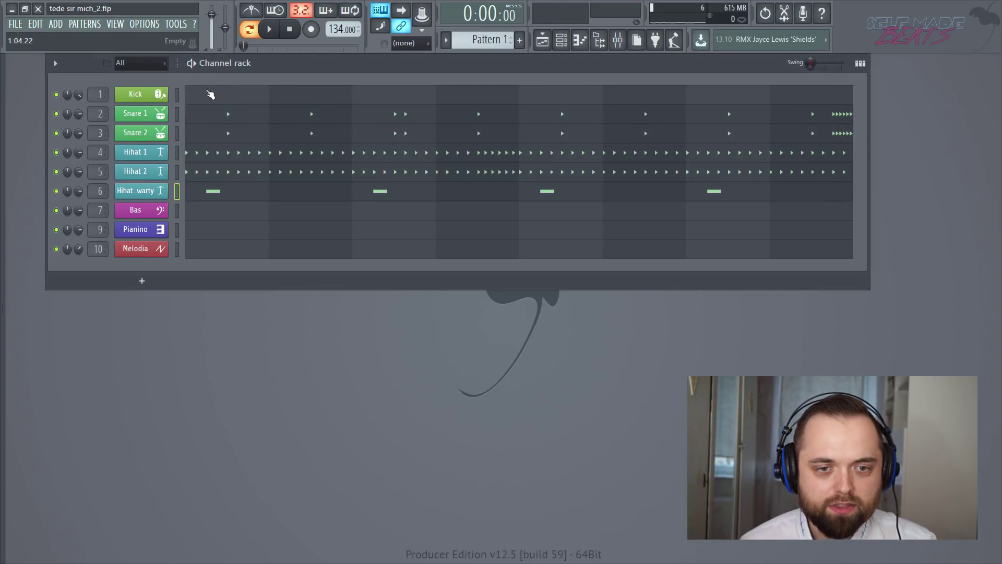
In the Kick piano roll, place a C5 note at the start of bar 1 and play the pattern back from the beginning.
click(209, 94)
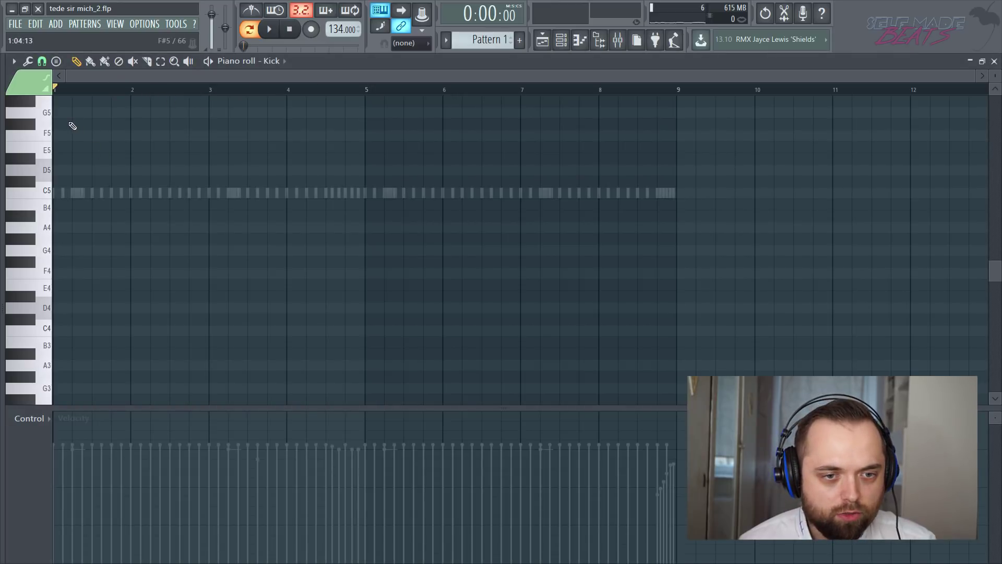
scroll(100, 76, up, 4)
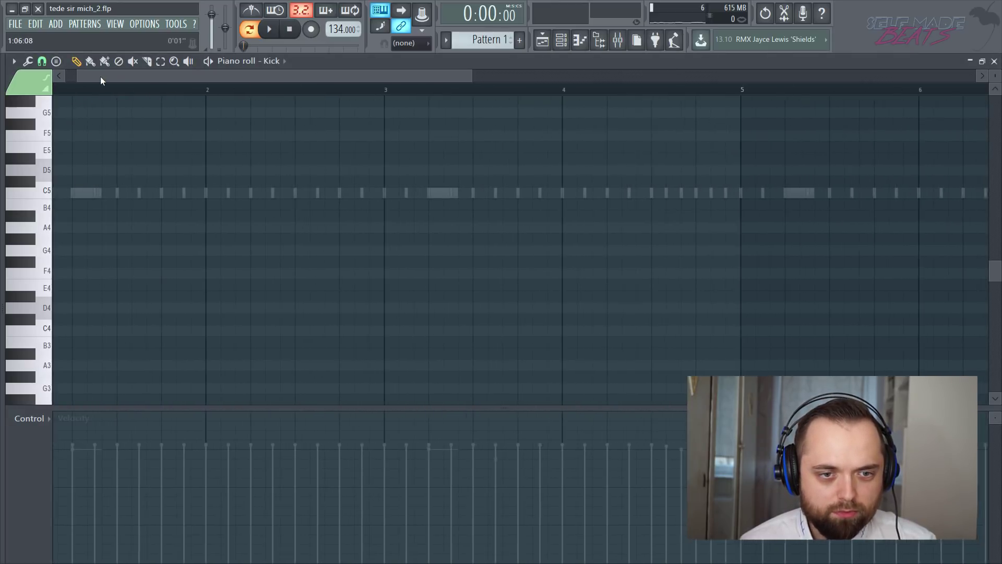
click(63, 181)
drag(42, 191, 45, 197)
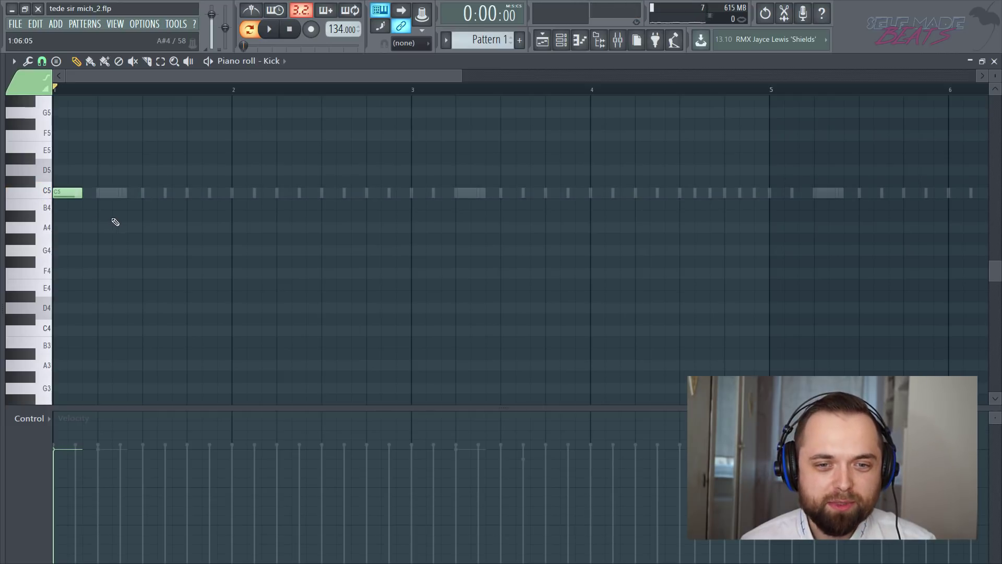
key(space)
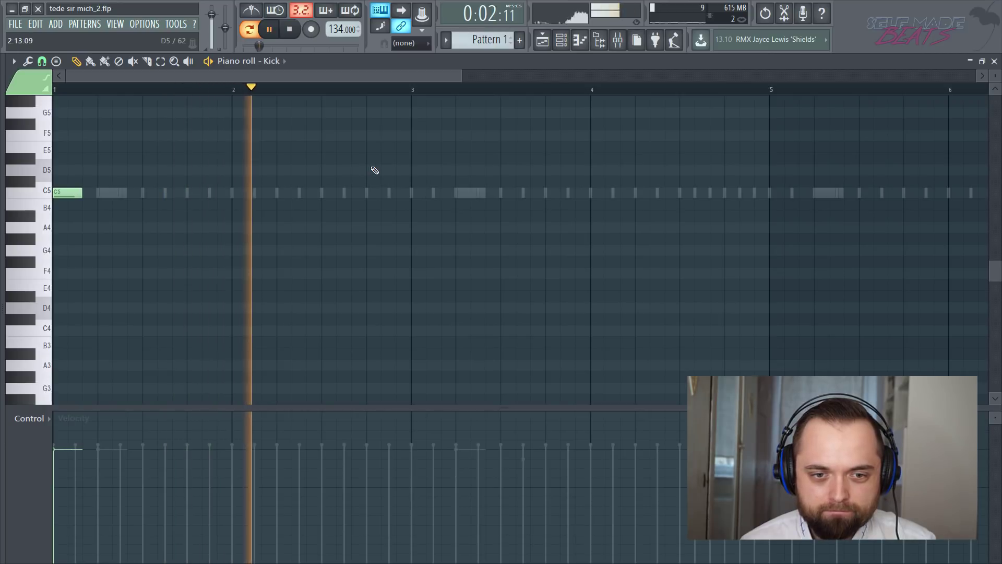
key(space)
key(space)
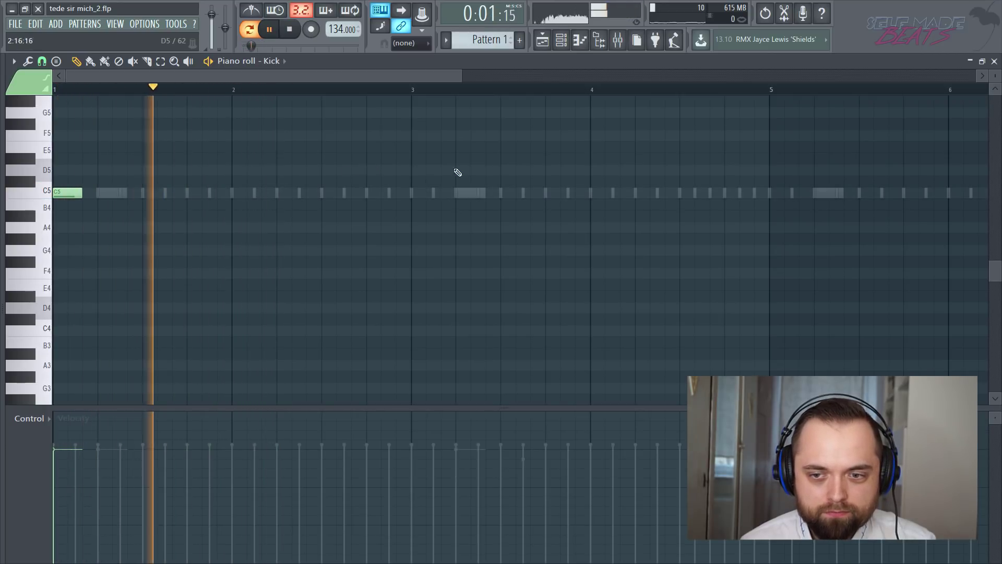
key(space)
key(space)
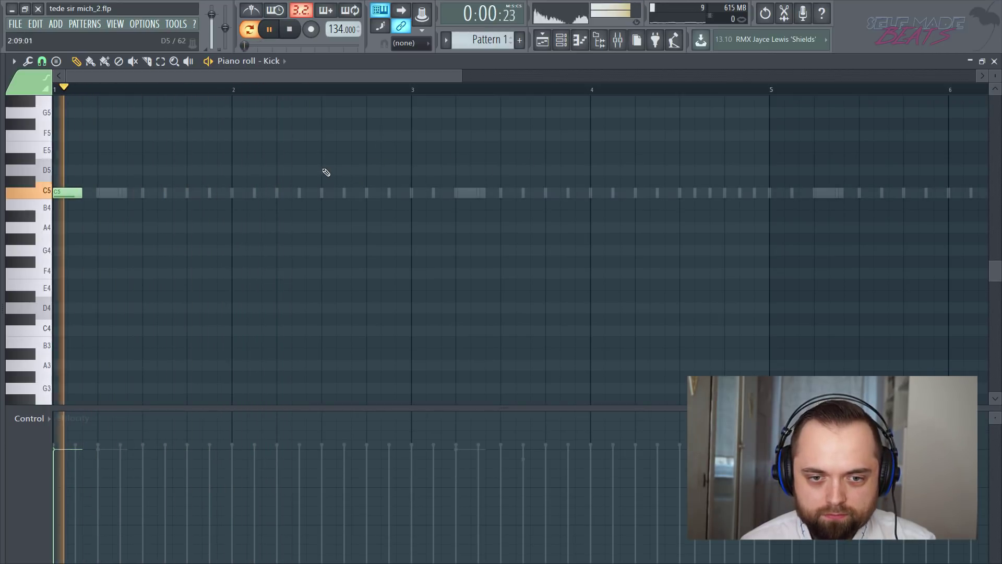
Try extra kick notes on bar 2's second beat, bar 3's first beat and within bar 3's third beat, and delete them.
click(369, 193)
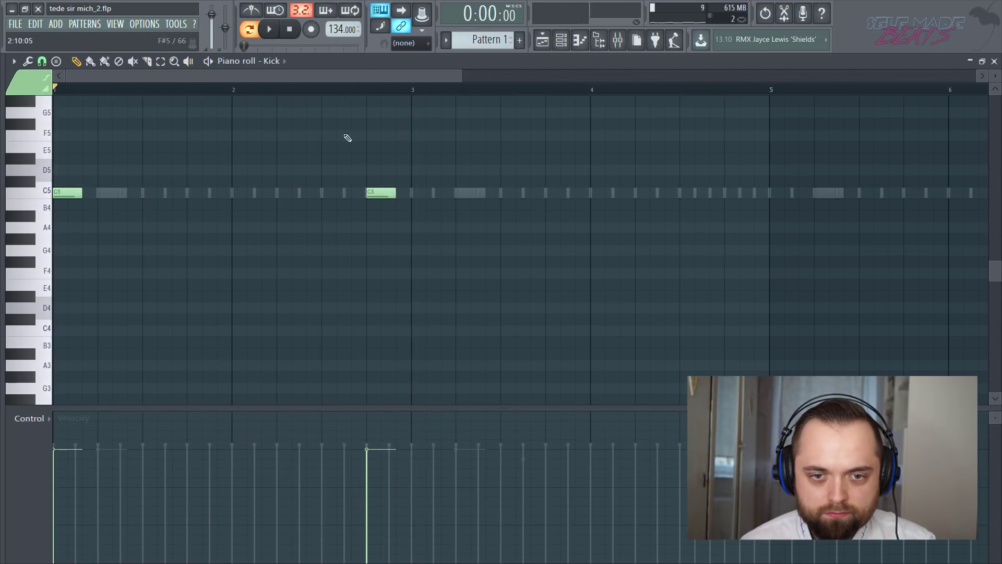
drag(380, 192, 291, 188)
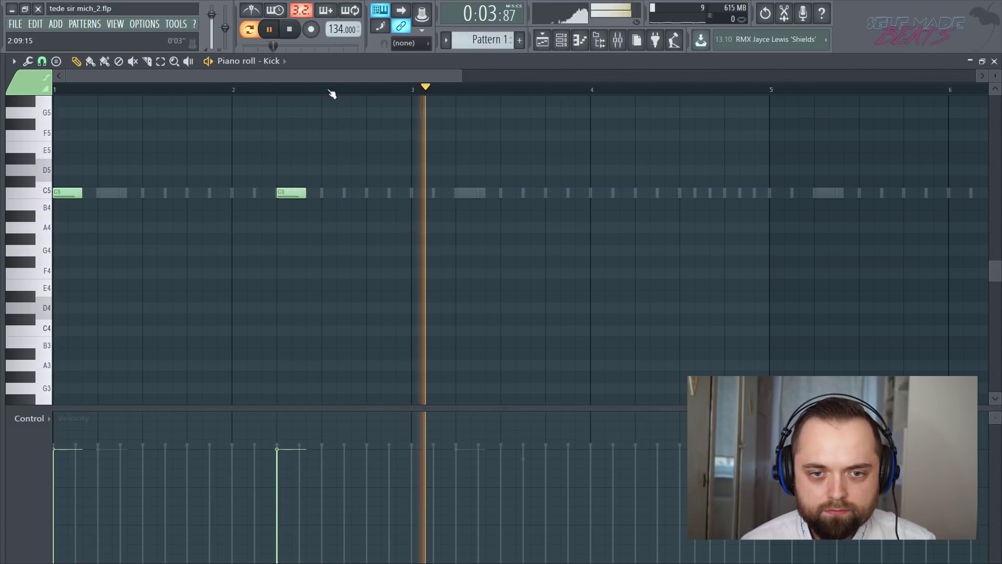
scroll(331, 92, down, 3)
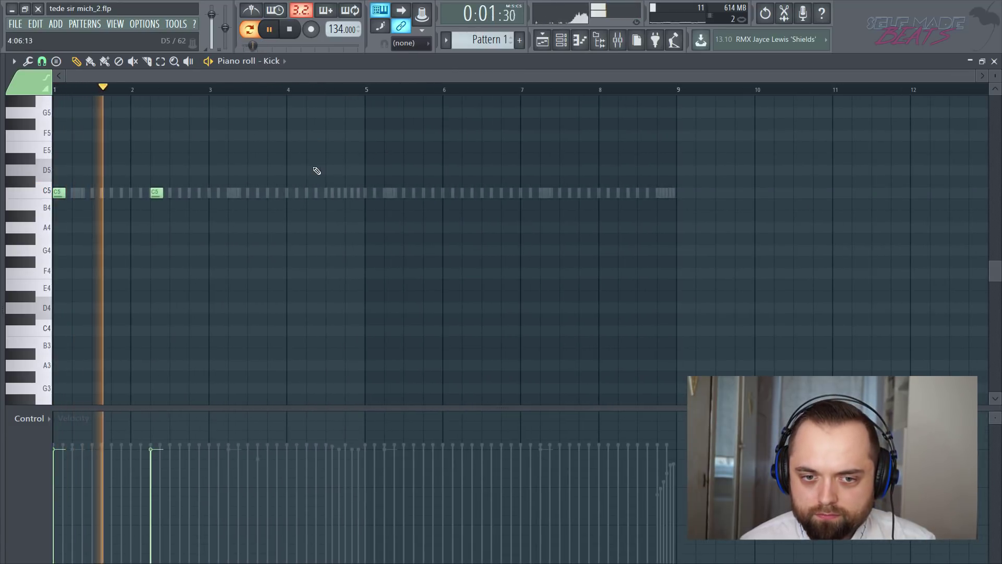
click(291, 193)
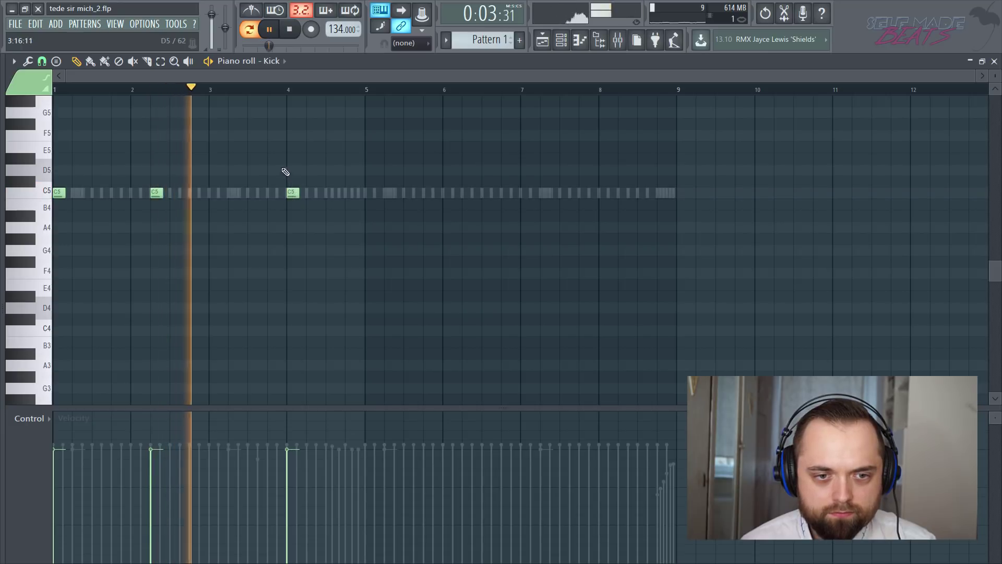
key(space)
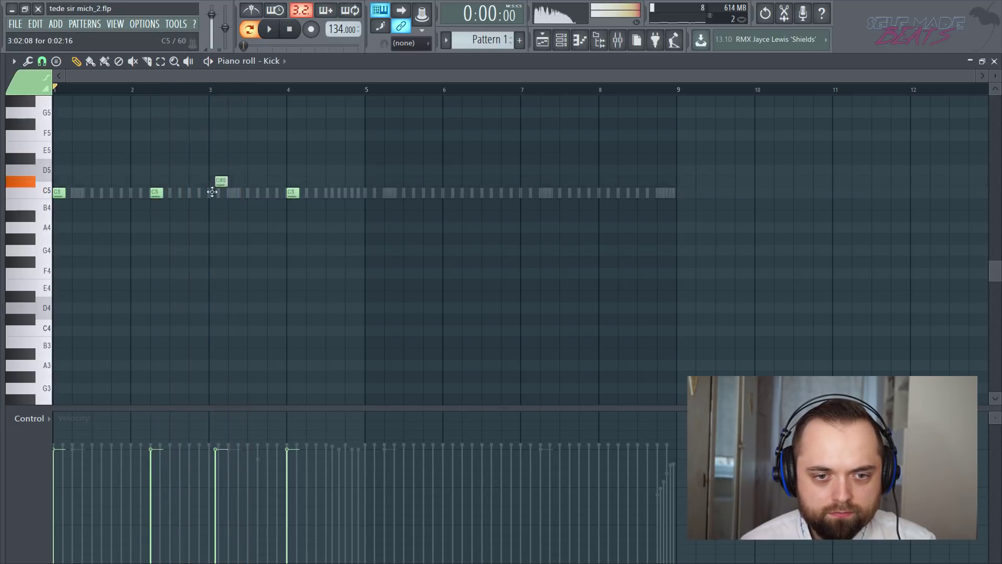
drag(212, 192, 204, 196)
key(space)
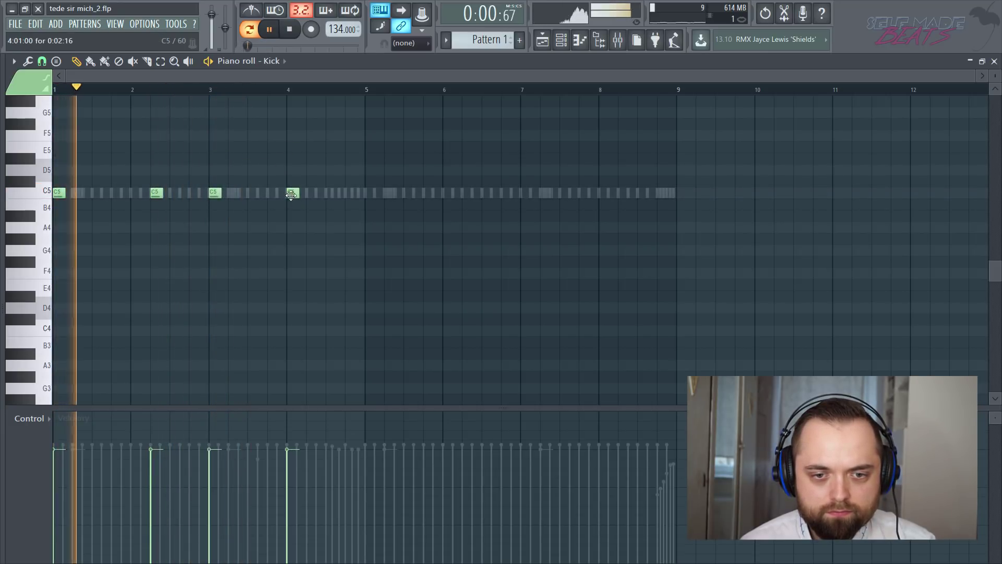
drag(292, 193, 264, 196)
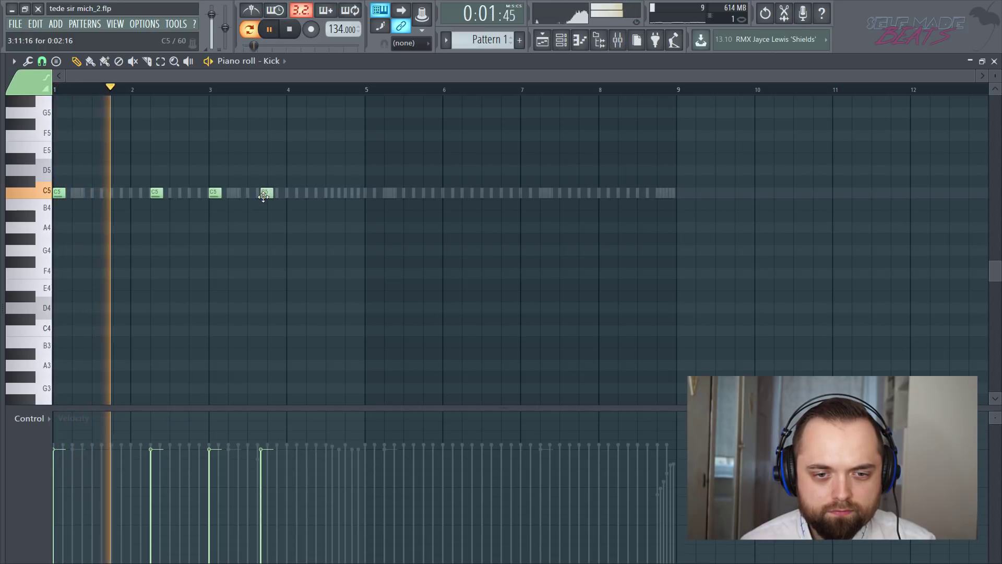
key(space)
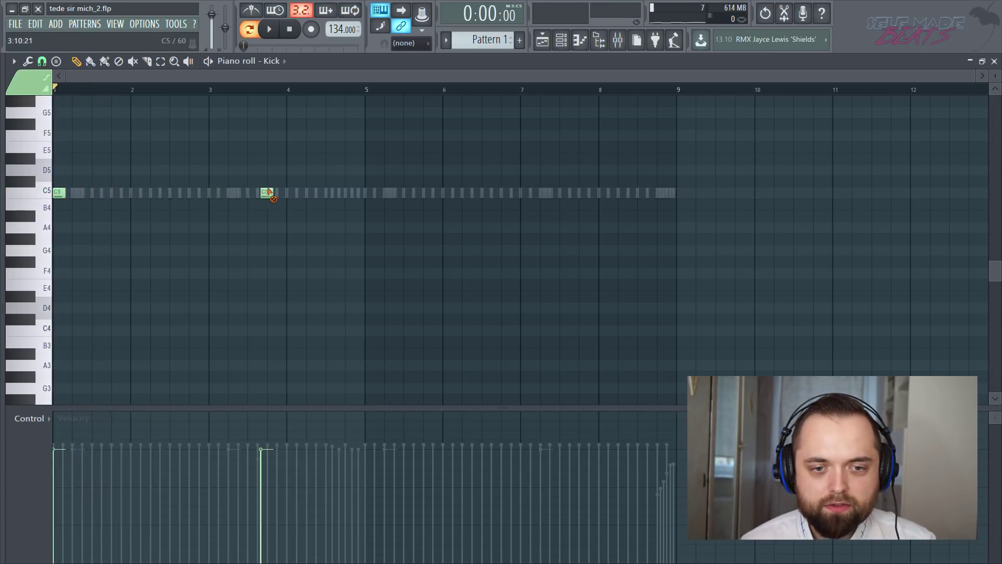
Set the piano roll snap to Step, add a C5 kick note at the start of bar 3 and play it back.
click(41, 61)
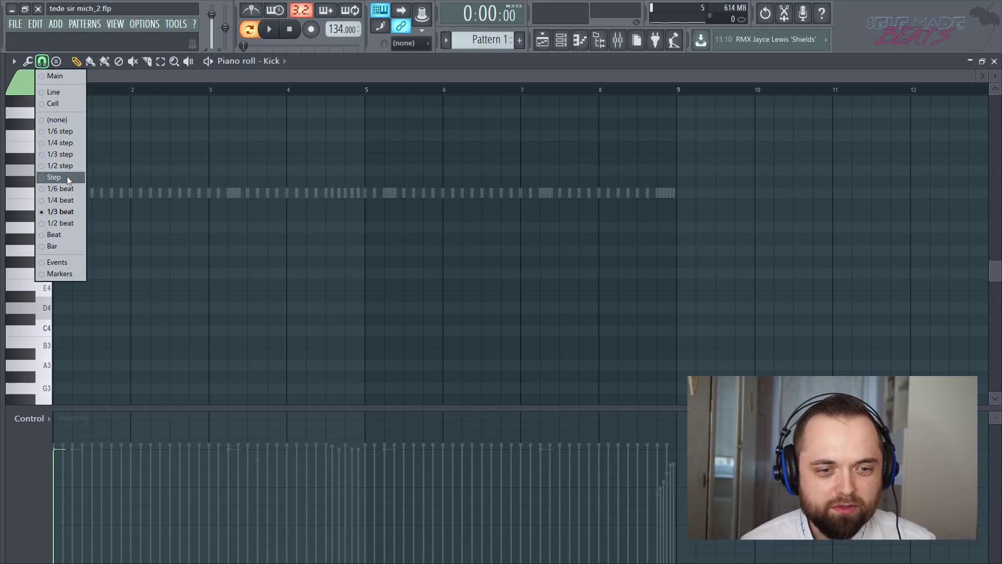
click(66, 176)
scroll(120, 80, up, 3)
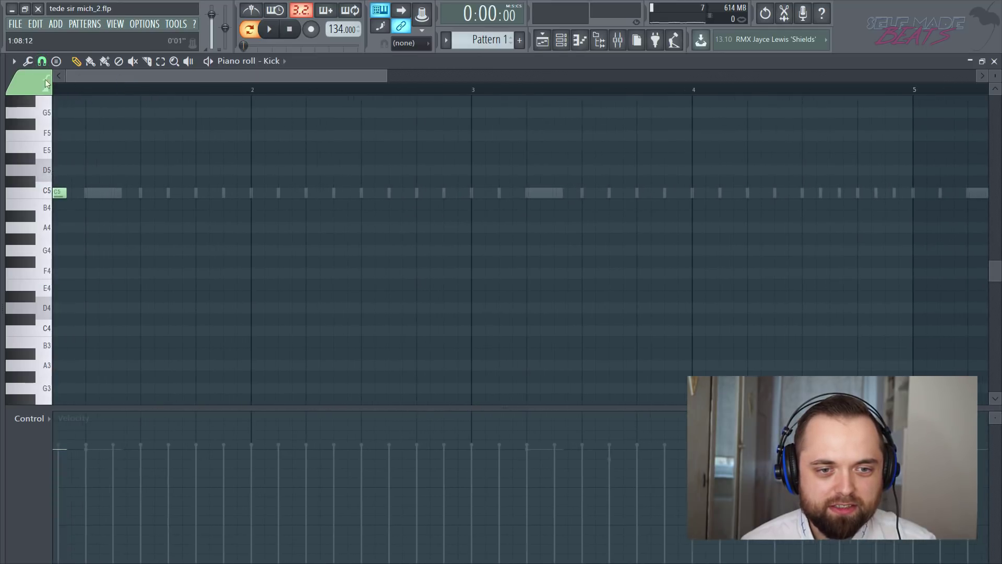
drag(46, 84, 44, 84)
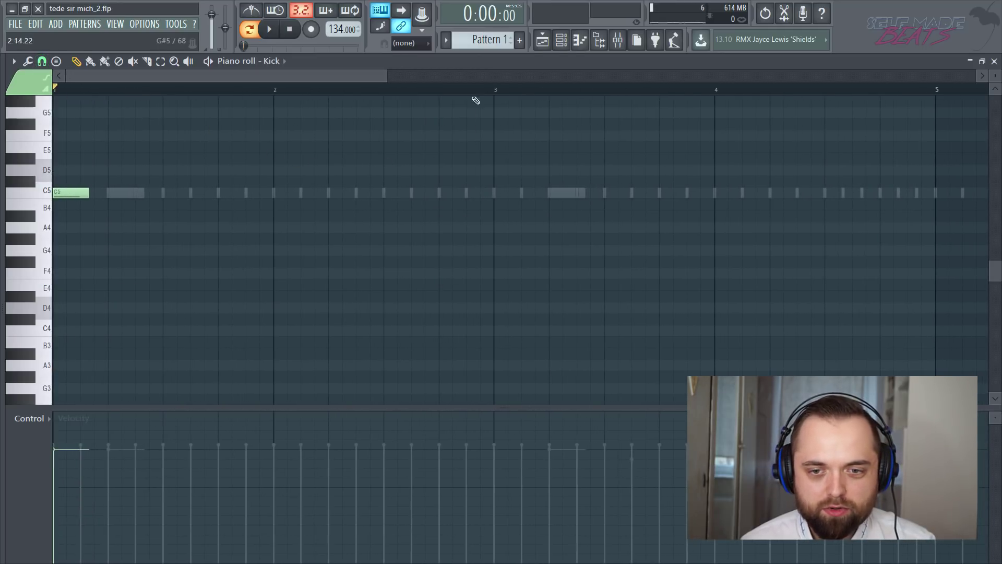
key(space)
key(space)
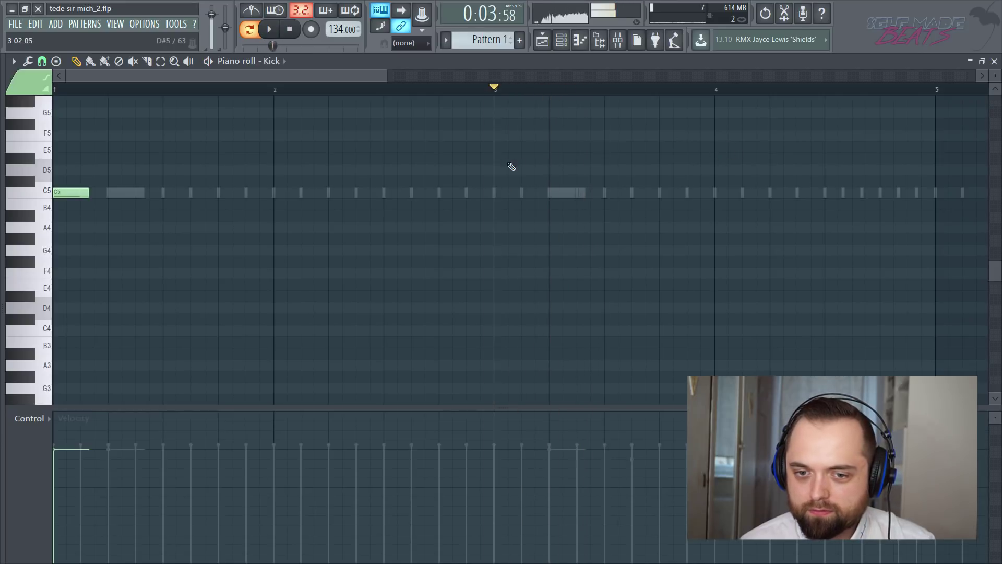
click(486, 193)
drag(484, 209, 497, 209)
key(space)
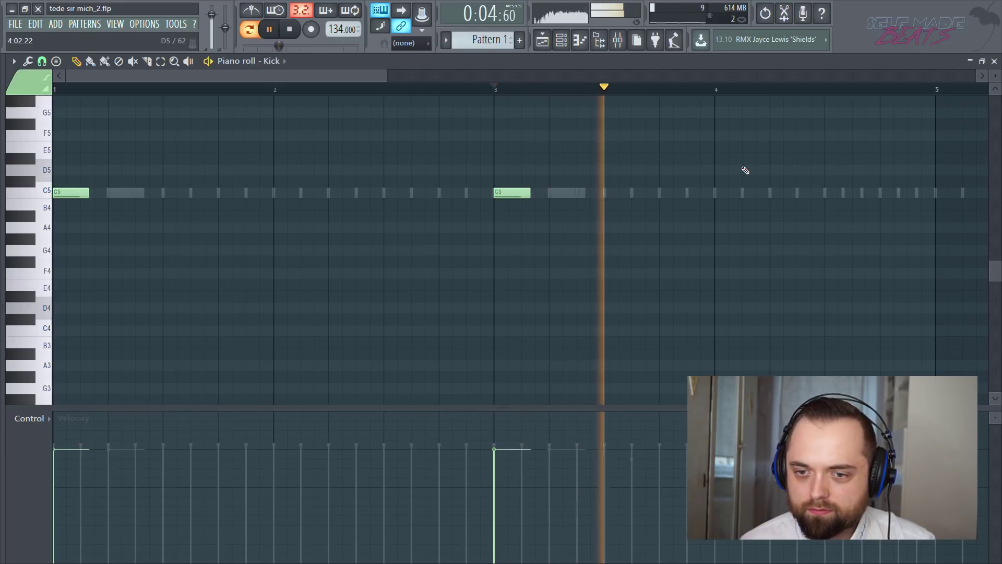
Add C5 kick notes on the fourth beat of bars 3 and 1, and play the pattern back.
drag(633, 194, 658, 200)
key(space)
drag(223, 131, 210, 195)
click(81, 89)
key(space)
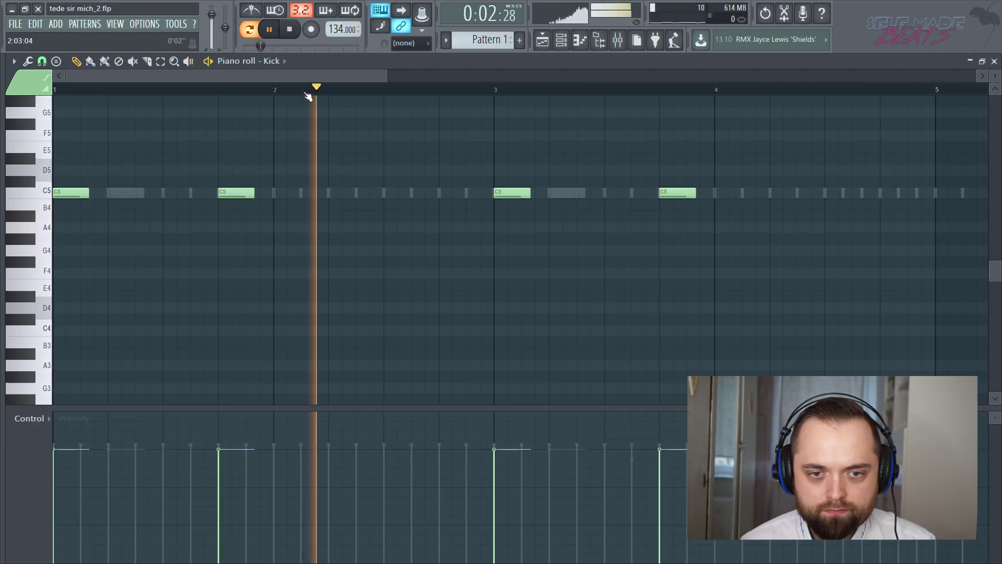
Add C5 kick notes on bar 4's fourth beat and on bar 5's first and fourth beats, checking them with playback.
scroll(308, 92, down, 4)
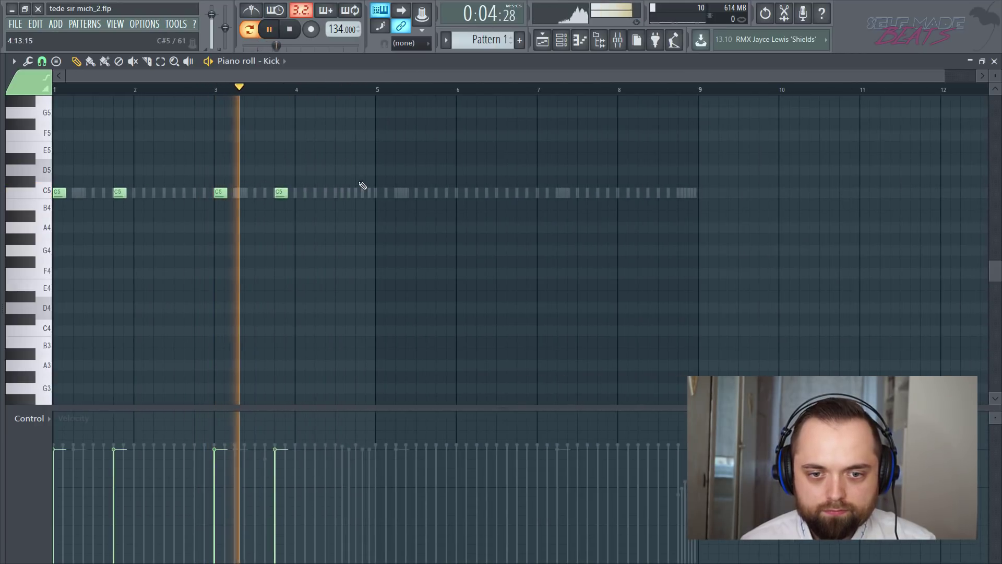
drag(362, 181, 362, 192)
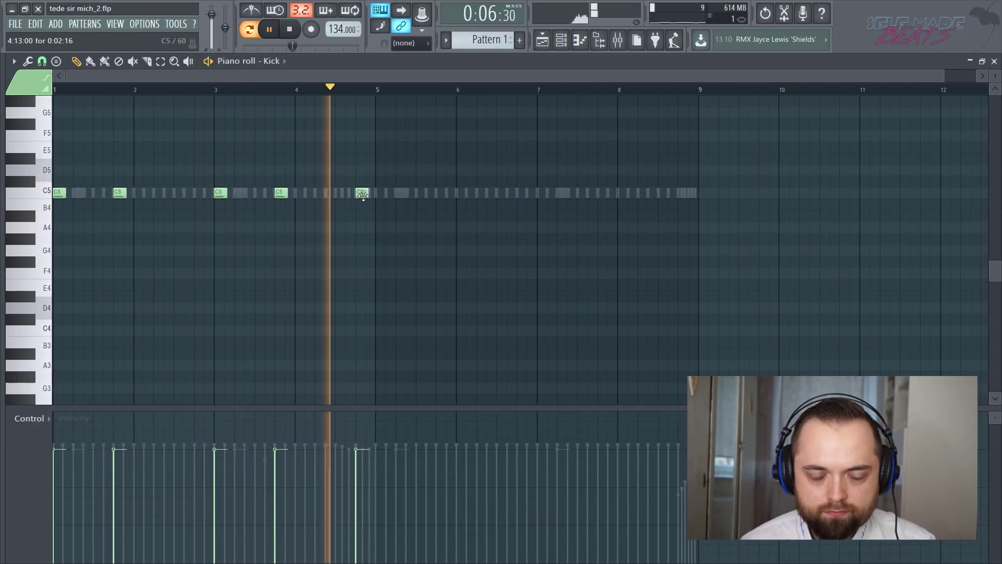
key(space)
click(378, 194)
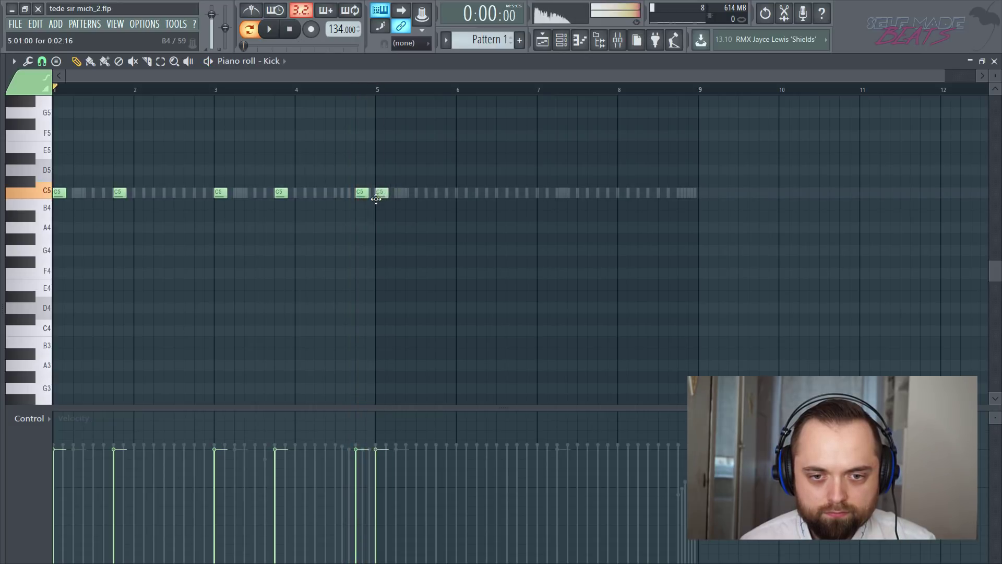
key(space)
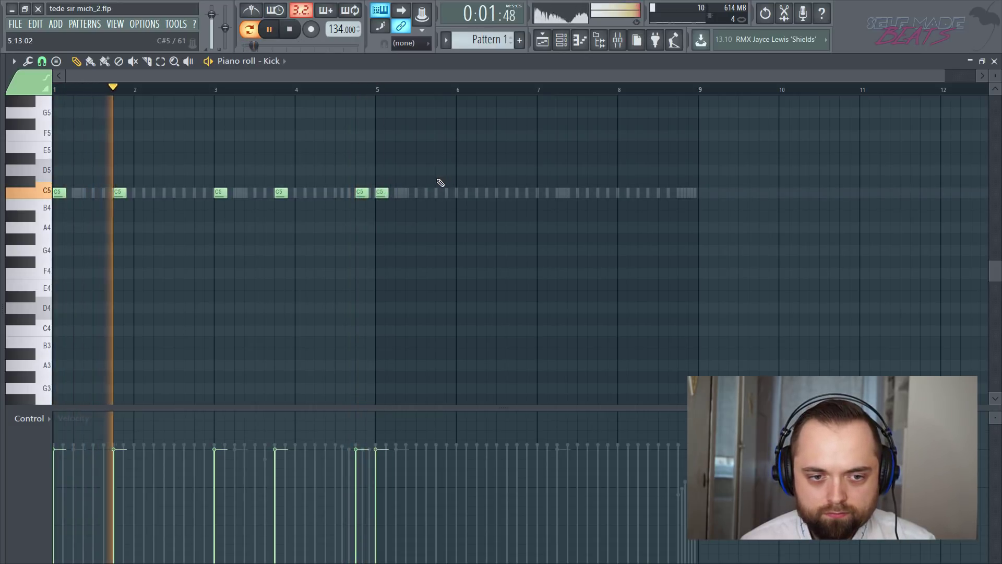
click(442, 193)
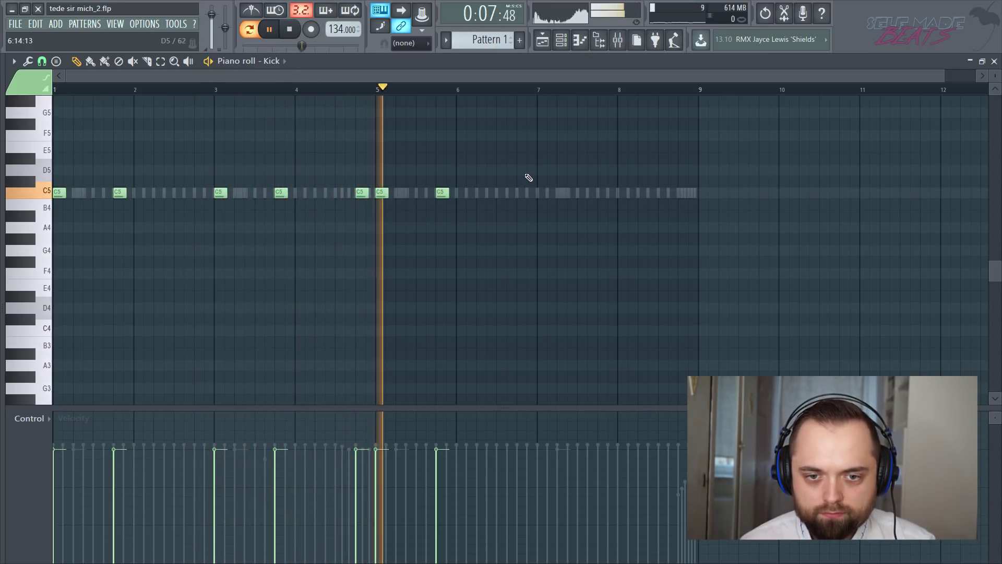
Add C5 kick notes at the start of bars 7 and 8 and on bar 7's fourth beat, shortening the bar 8 note.
click(543, 193)
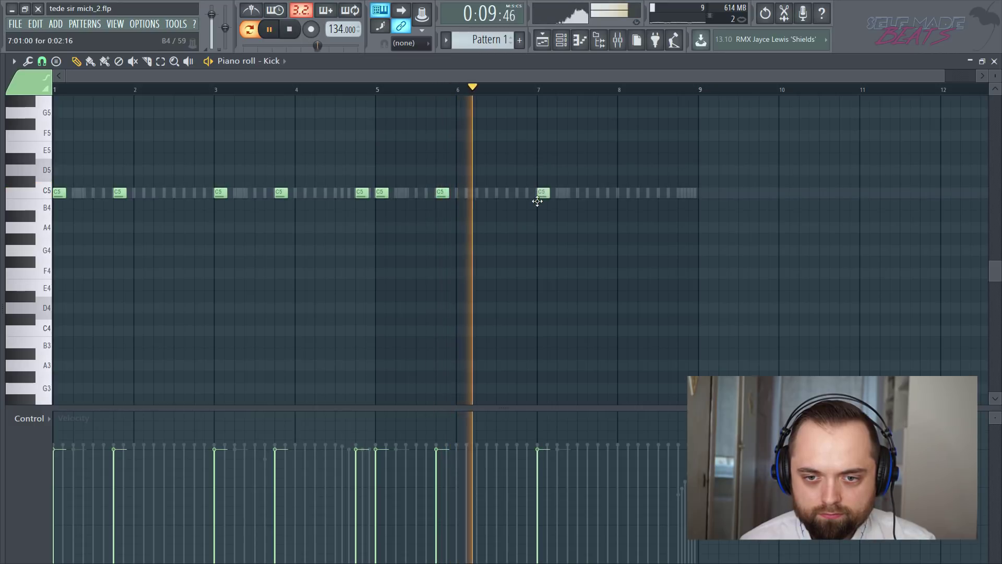
click(600, 193)
drag(600, 195, 619, 192)
key(space)
ctrl+scroll(629, 115, up, 3)
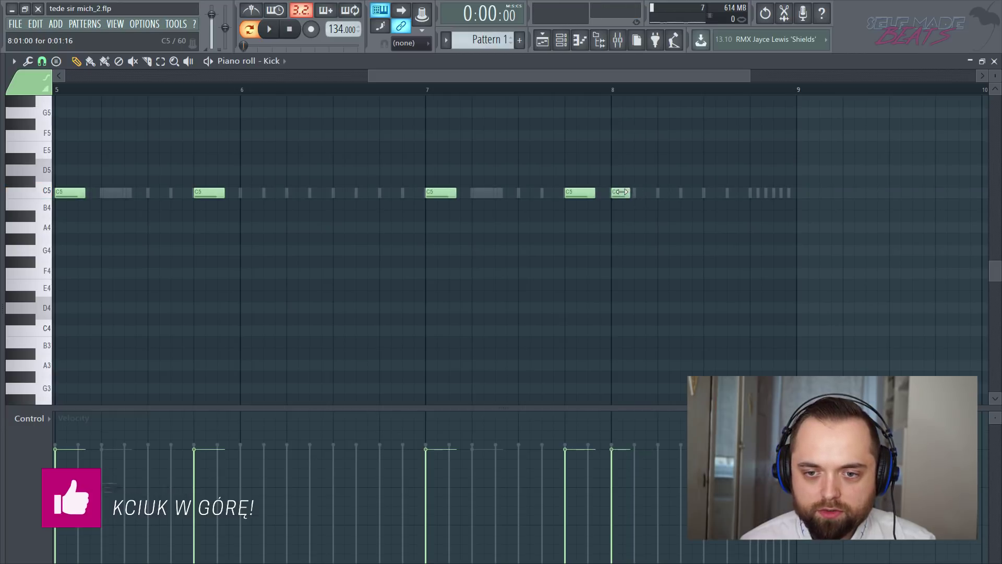
Add short C5 kick notes on steps 3 and 5 of bar 8, lower their velocities and play back from bar 7.
click(638, 192)
click(661, 192)
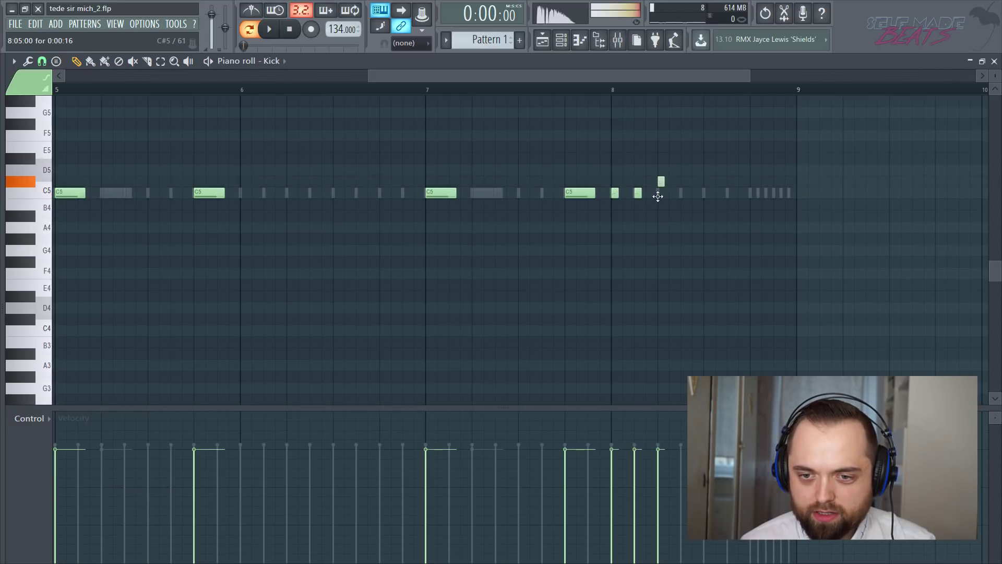
click(658, 458)
key(space)
click(426, 90)
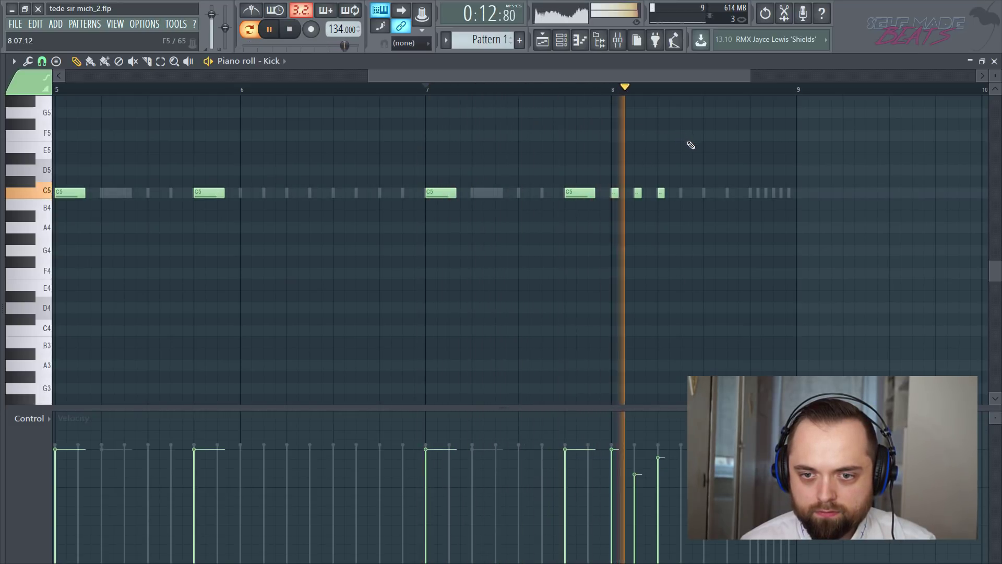
Try an extra short C5 kick note on step 11 of bar 8, checking it with playback.
key(space)
key(space)
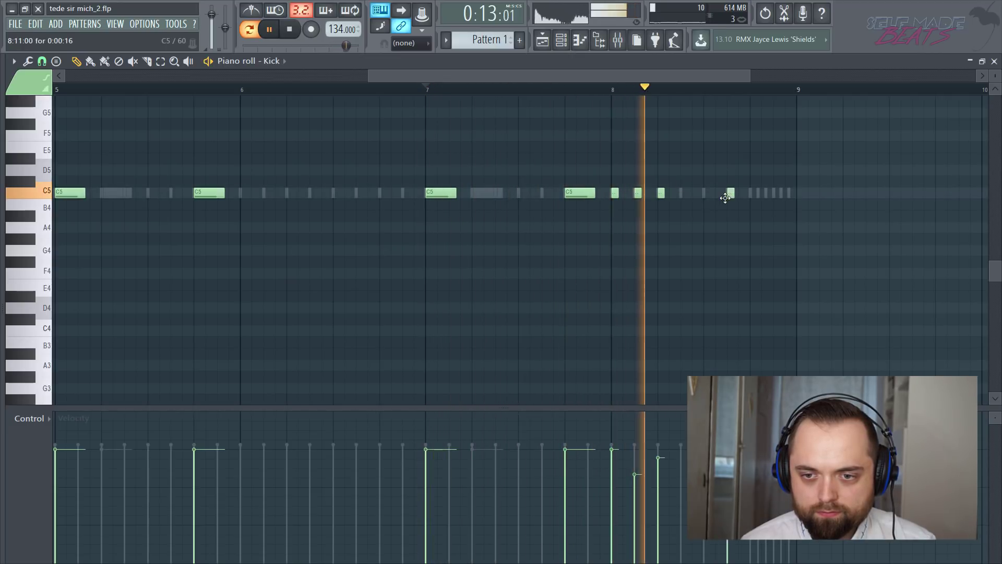
key(space)
key(space)
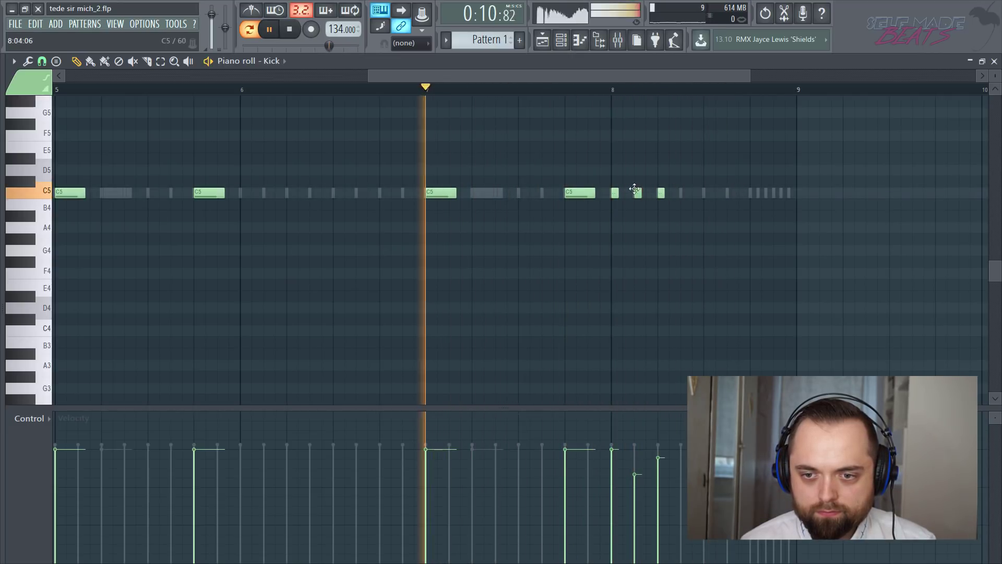
Shorten the first kick note of bar 7, add matching short C5 kicks on steps 3 and 5, and play it back.
key(space)
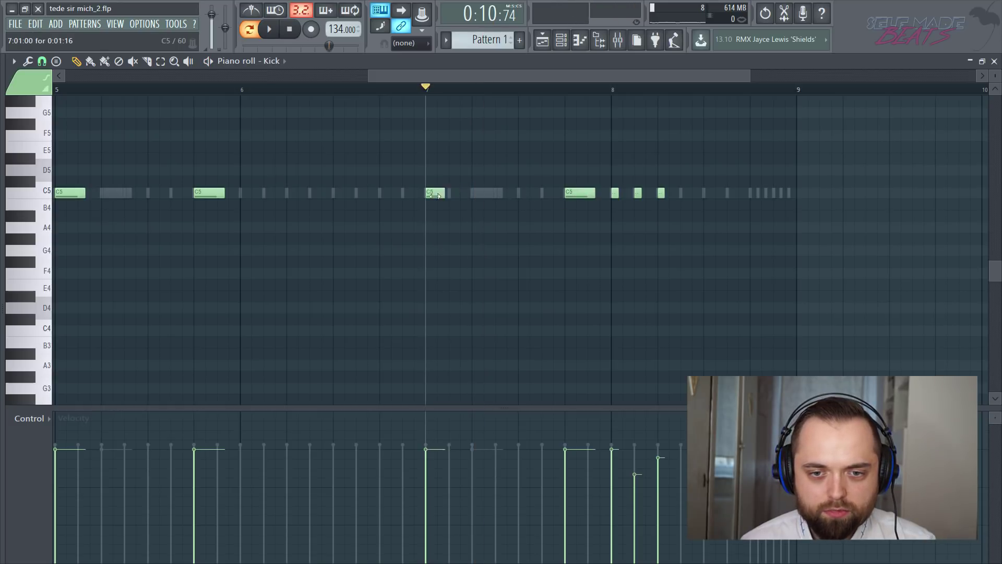
drag(450, 184, 473, 199)
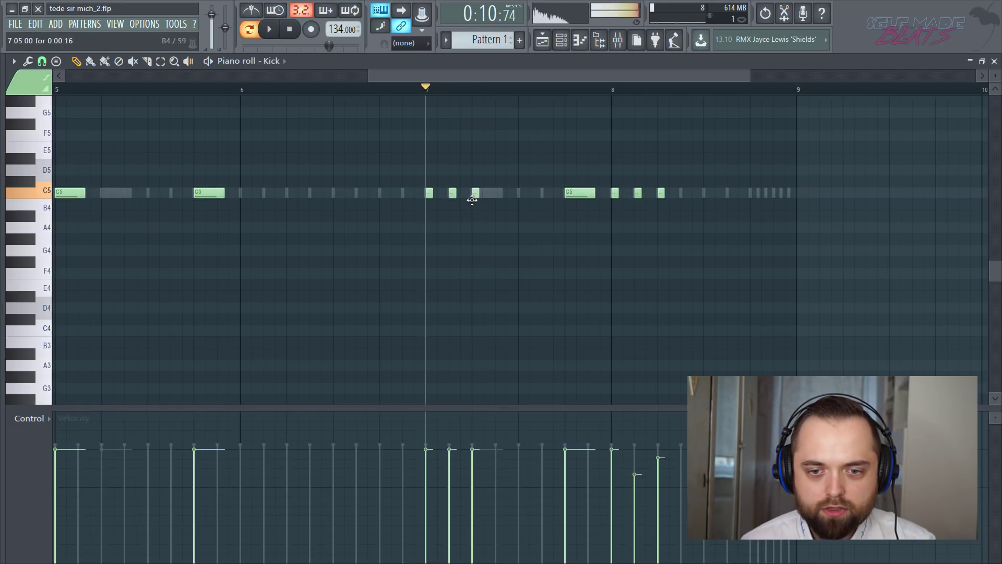
key(space)
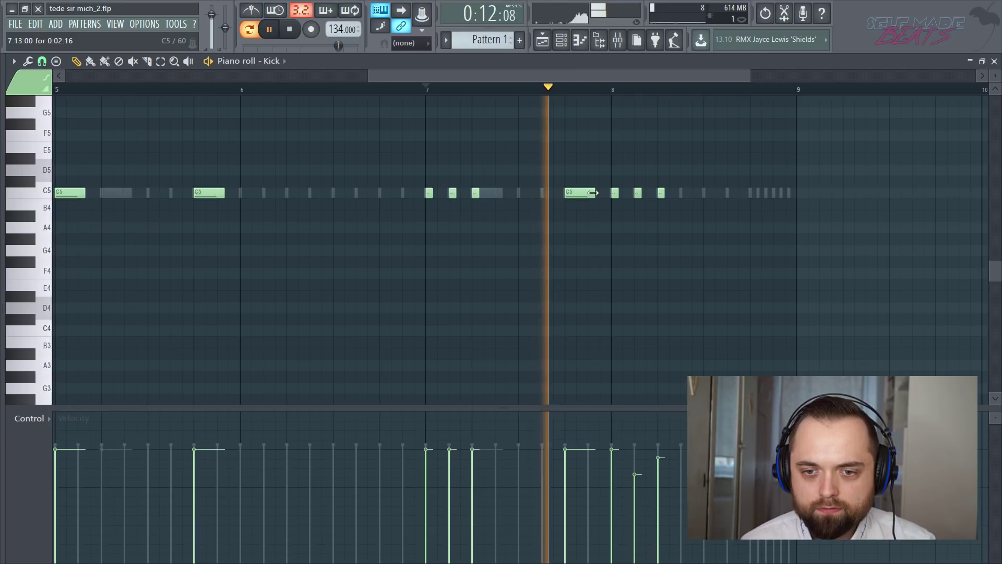
Replace the long kick on bar 7's fourth beat with short C5 notes on steps 13 and 15, and play it back.
key(space)
right_click(586, 194)
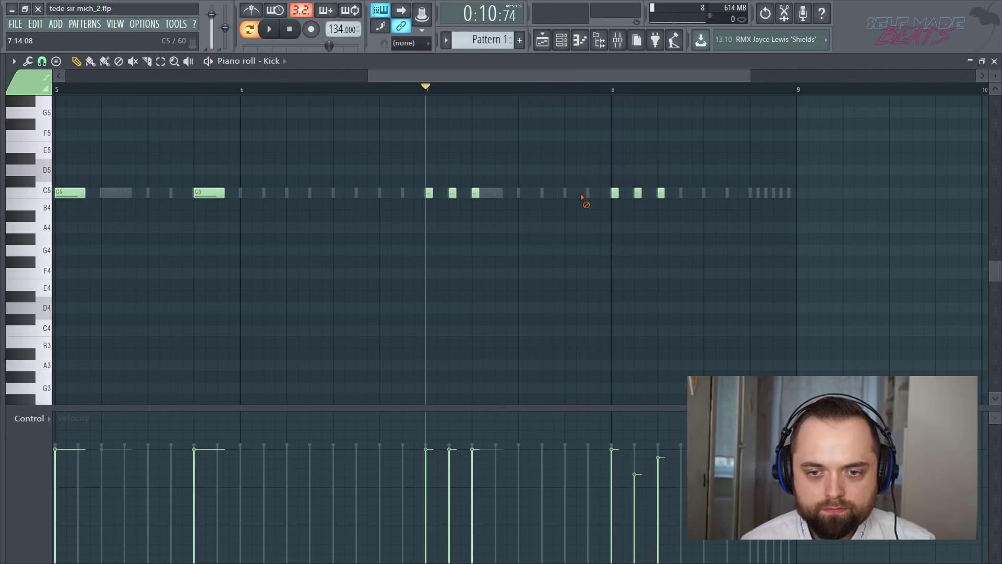
click(580, 182)
drag(570, 189, 570, 193)
click(591, 193)
key(space)
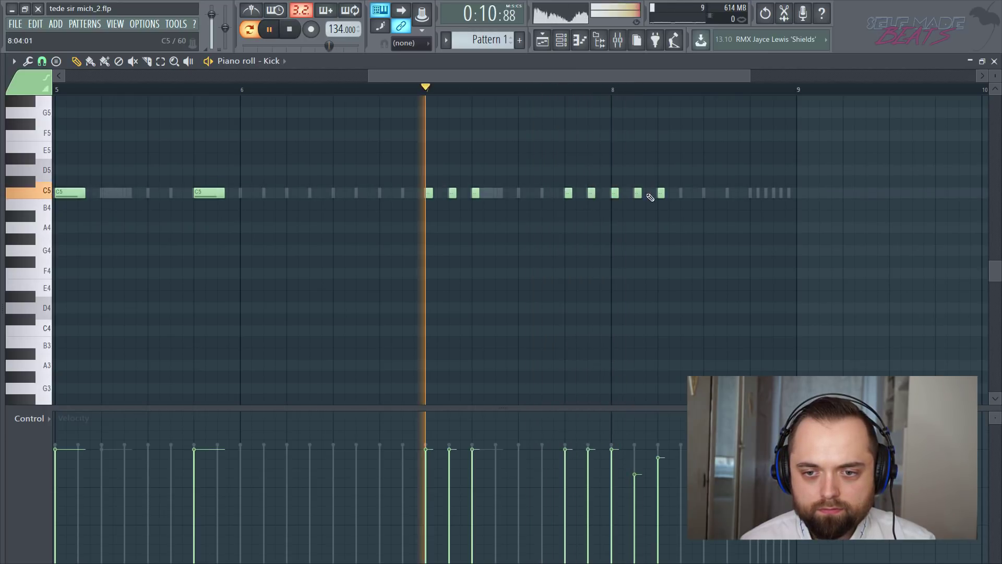
Delete the kick notes on steps 3 and 5 of bar 8, keeping the pattern playing.
right_click(640, 195)
right_click(661, 193)
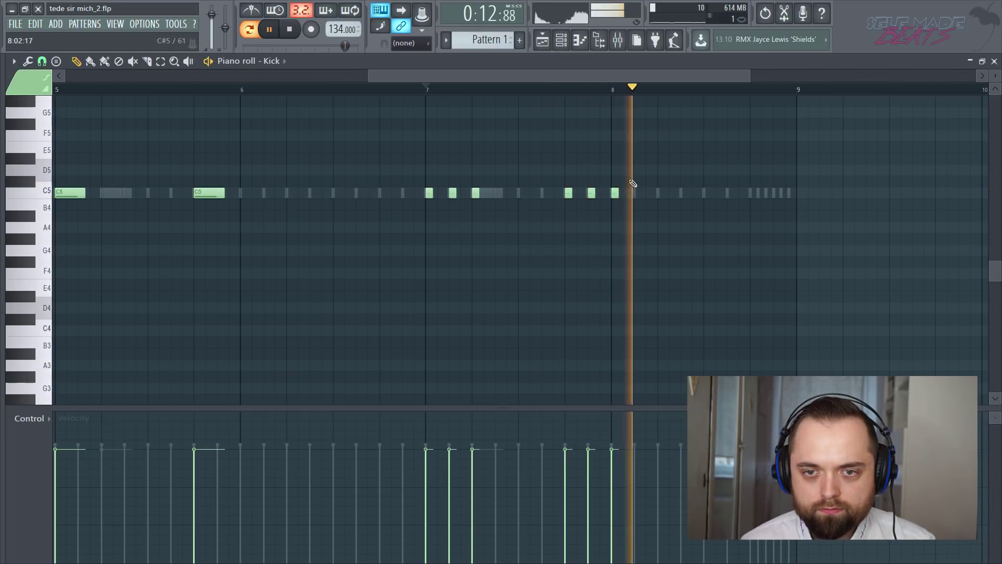
scroll(522, 96, down, 3)
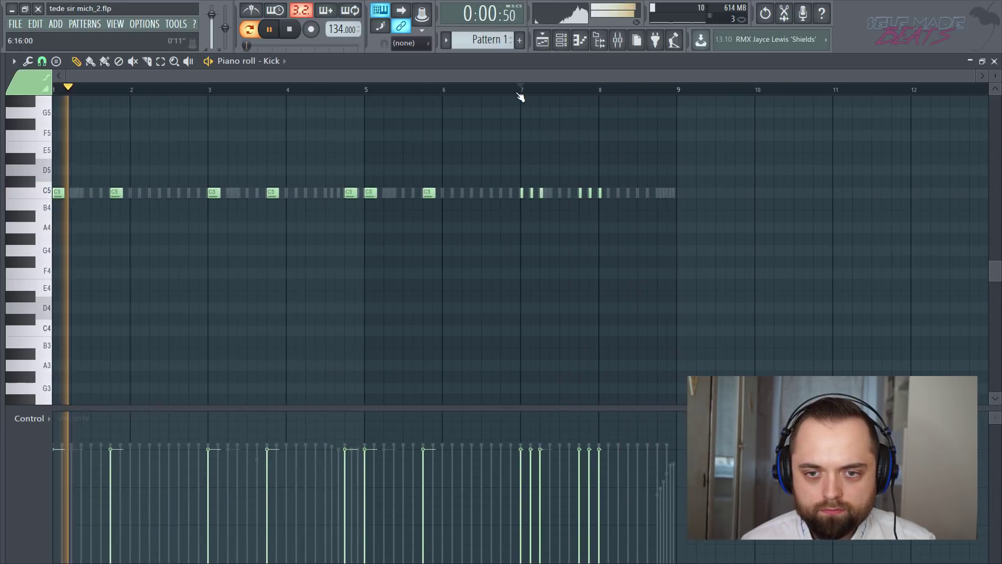
In both three-kick groups from bar 7, lower the second notes to about 54% velocity and the third to about 62%, and close the piano roll.
key(space)
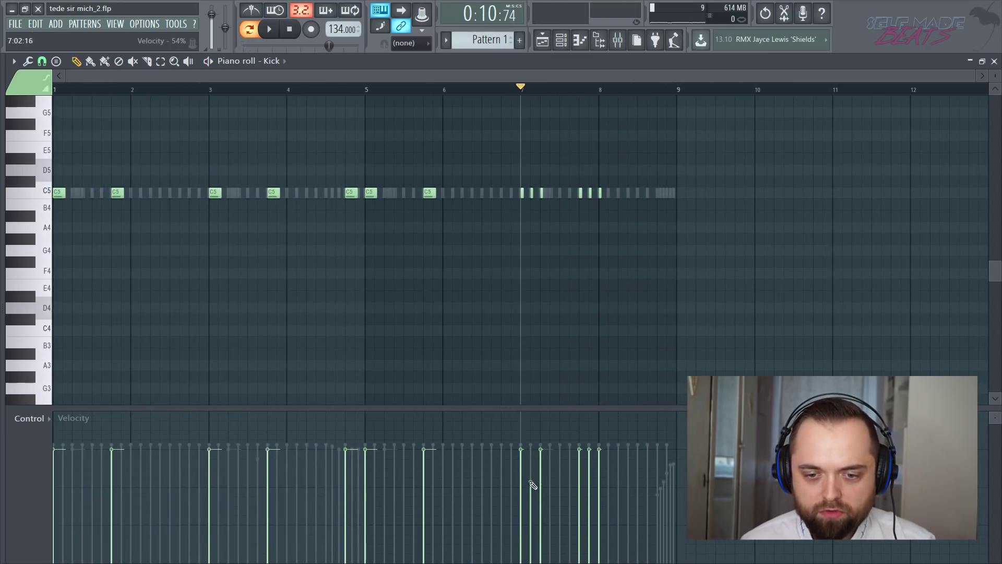
click(600, 482)
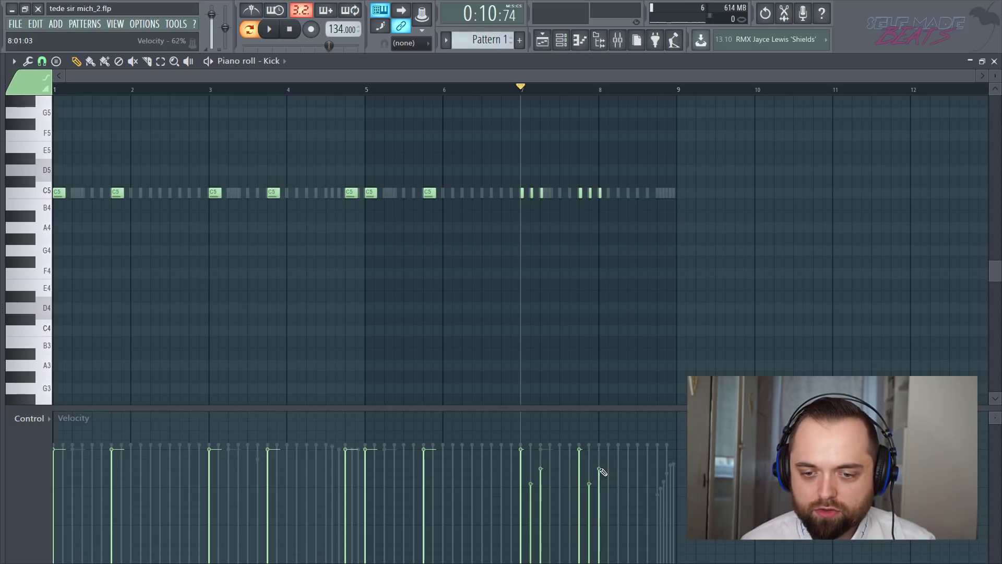
click(994, 61)
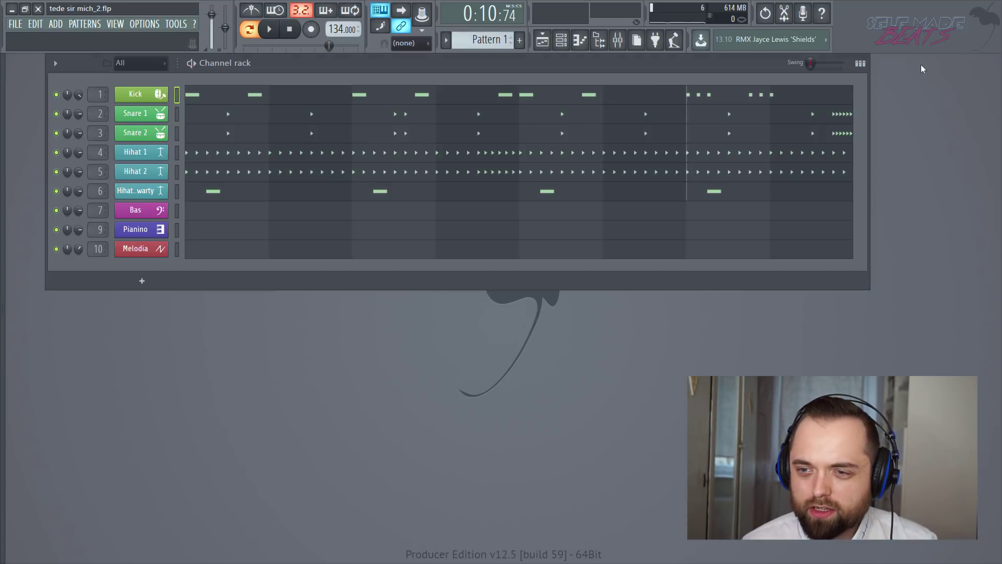
Play the complete drum pattern from the beginning and stop it.
click(291, 30)
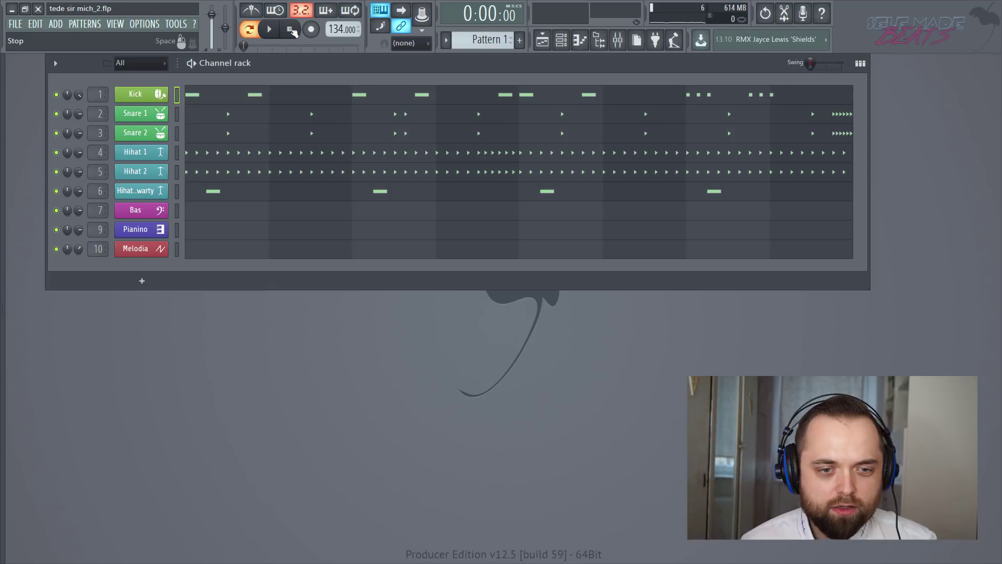
key(space)
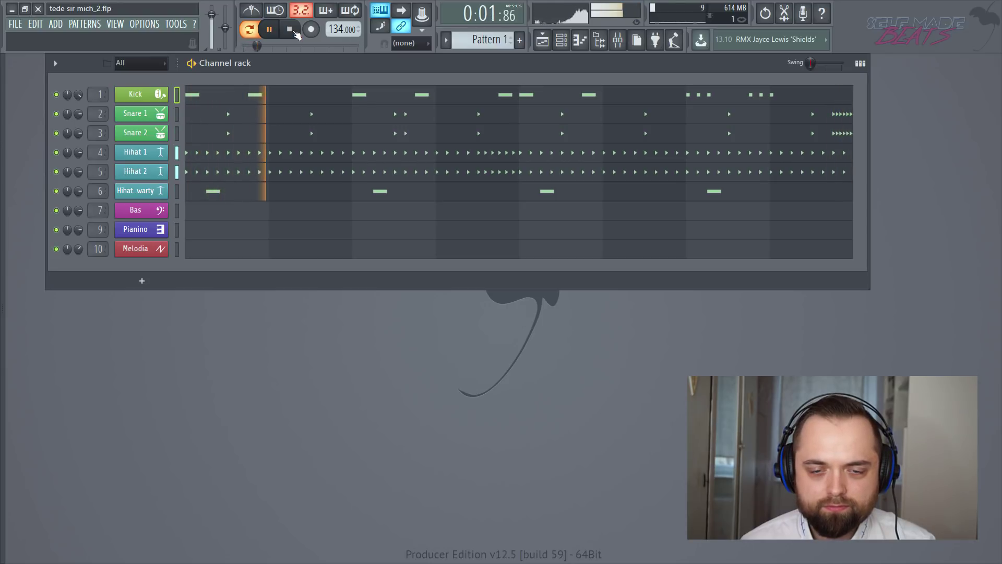
click(290, 30)
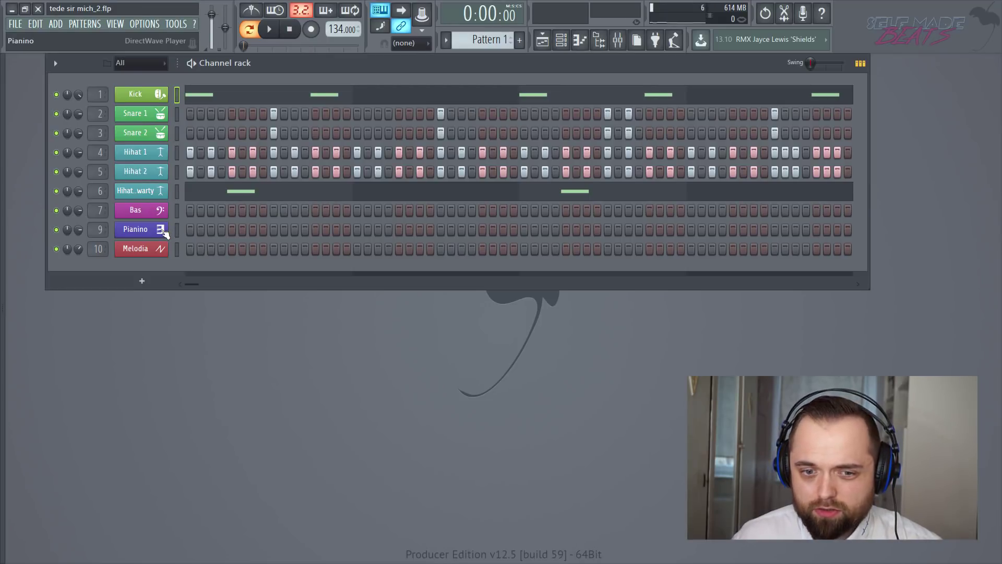
Open the Pianino channel's piano roll and add a one-beat C7 note at the start of bar 1.
right_click(164, 229)
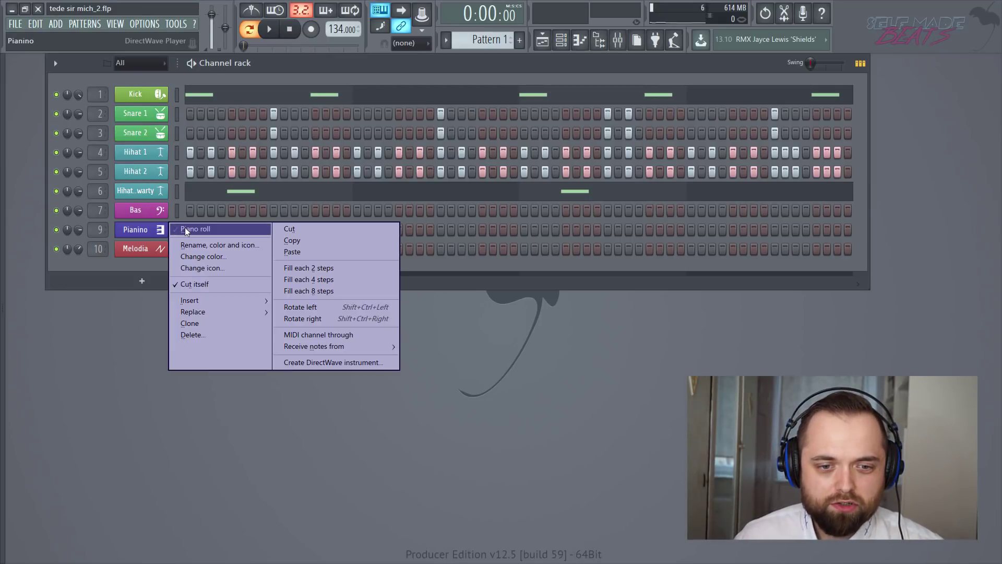
click(184, 227)
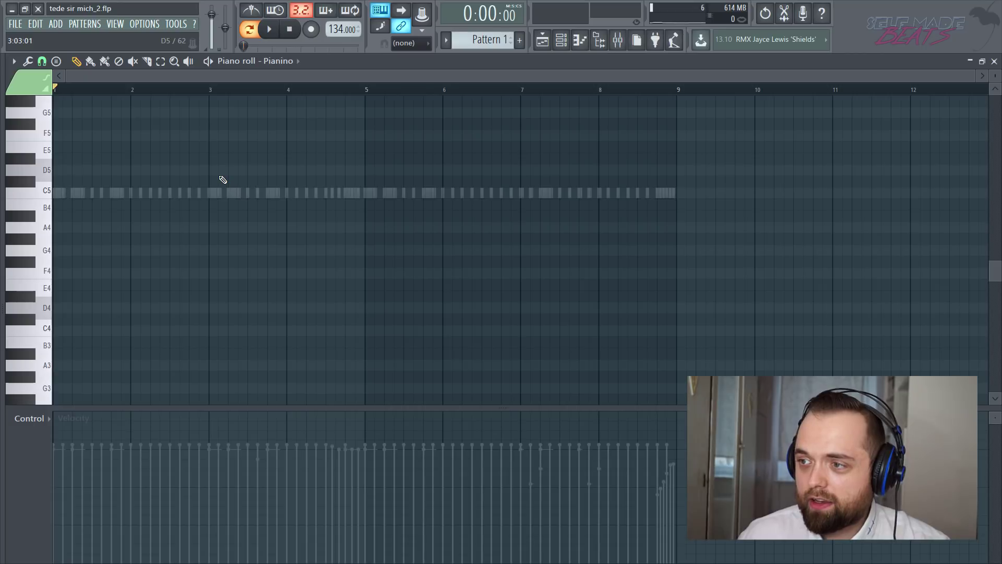
scroll(101, 152, up, 7)
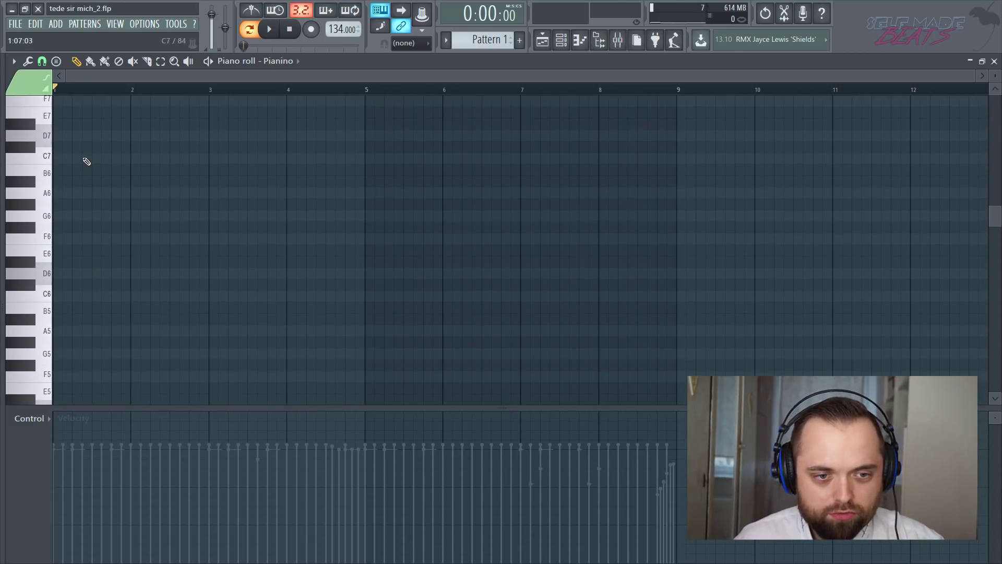
drag(68, 157, 54, 156)
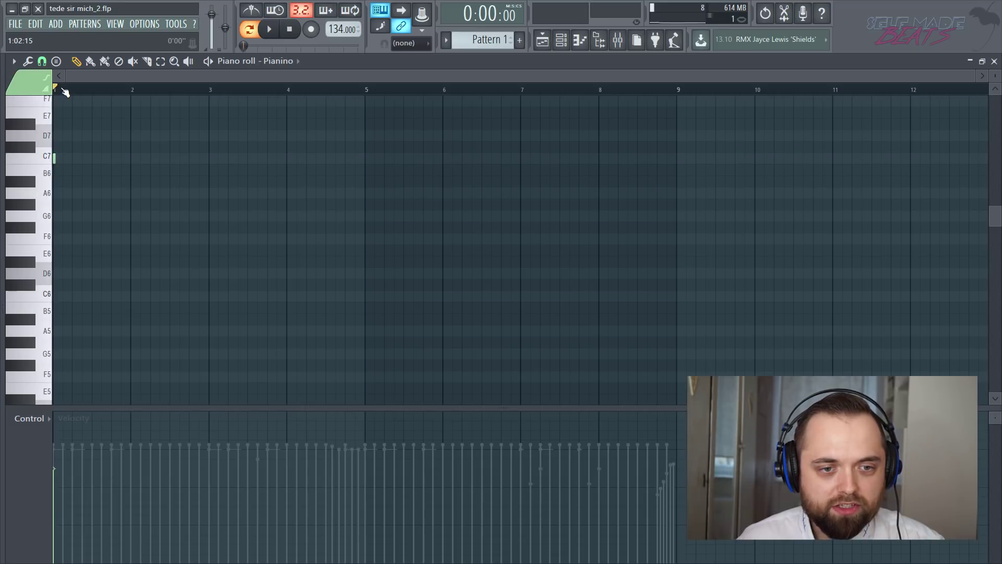
scroll(65, 92, up, 3)
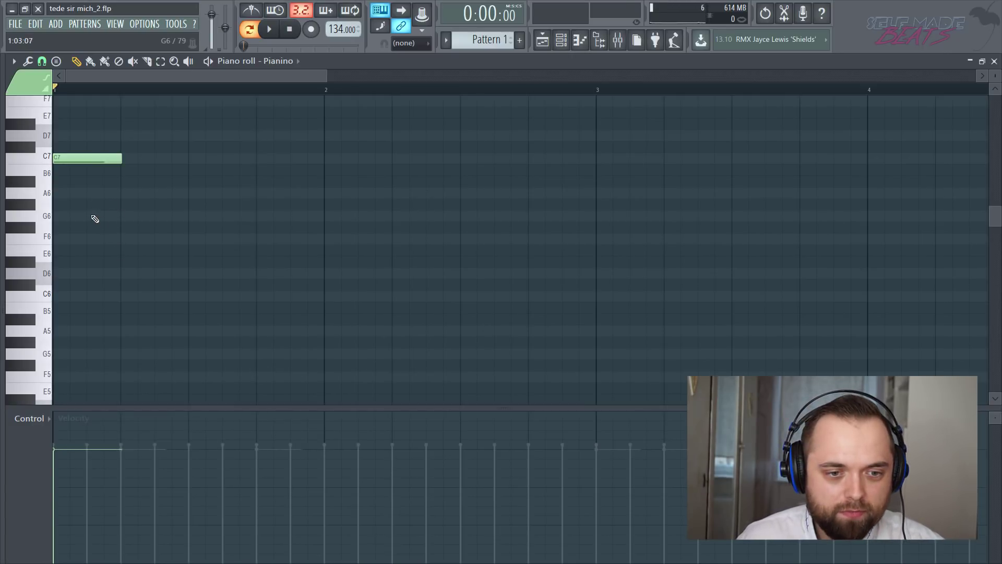
Add one-beat G6 and D#6 notes under the C7 to form a chord, and play it back.
click(92, 218)
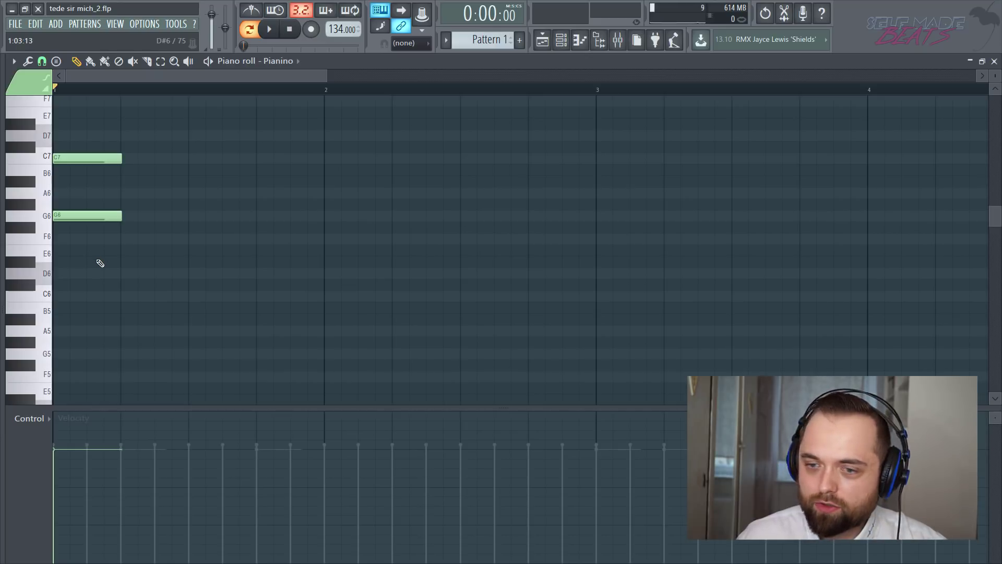
click(81, 262)
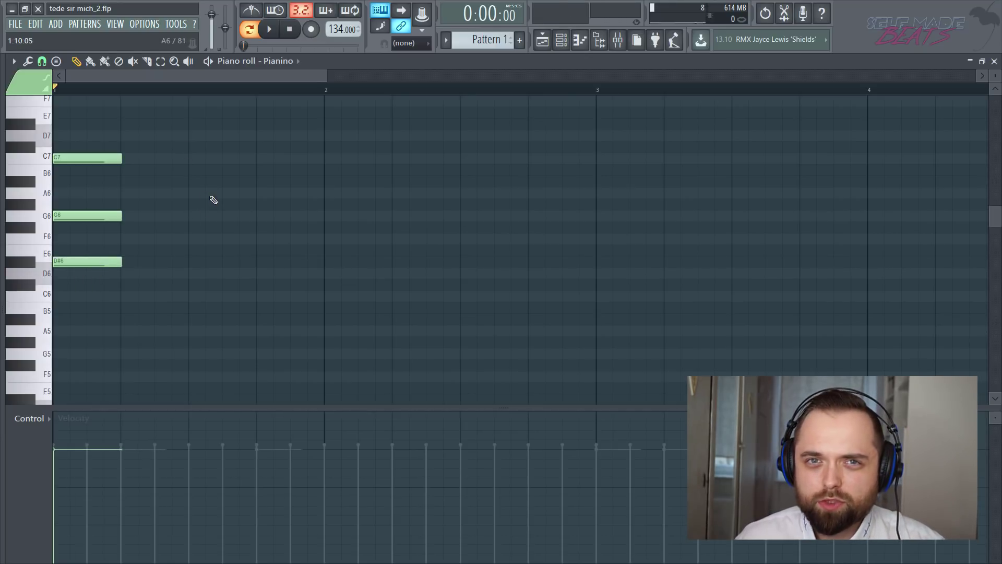
key(space)
key(space)
key(space)
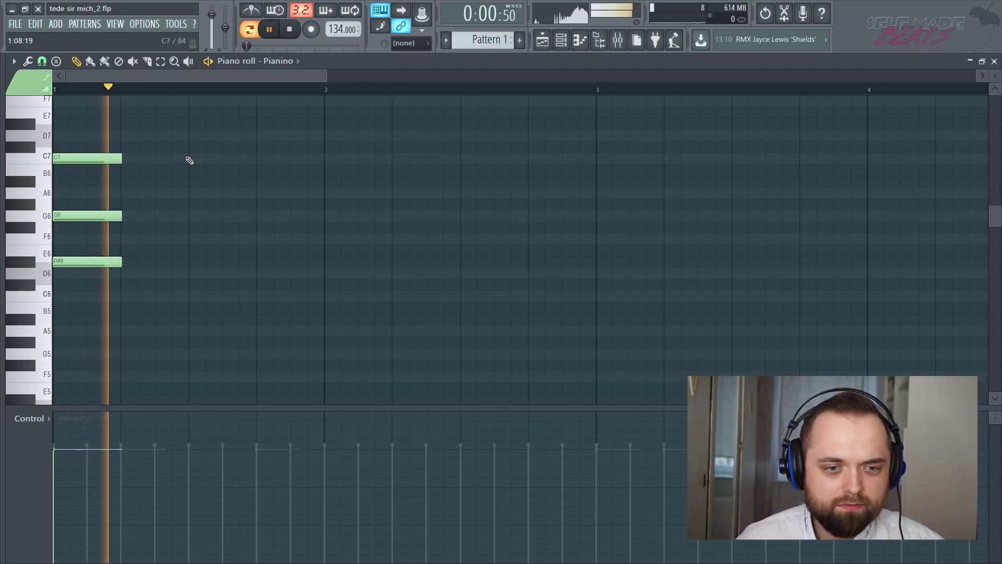
key(space)
Shorten the three chord notes slightly, copy the chord onto beat 2 of bar 1 and play it back.
drag(157, 130, 110, 272)
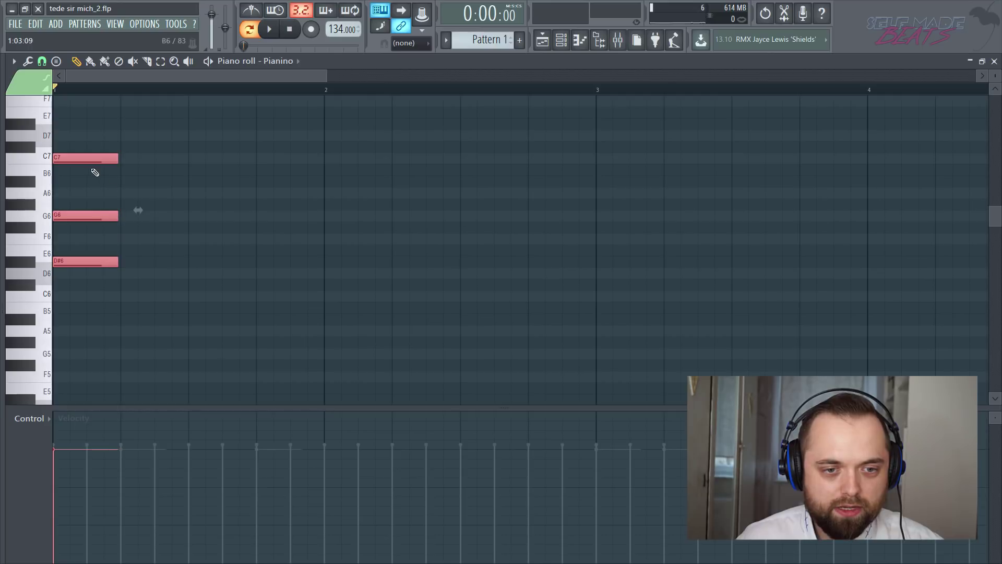
drag(86, 161, 148, 154)
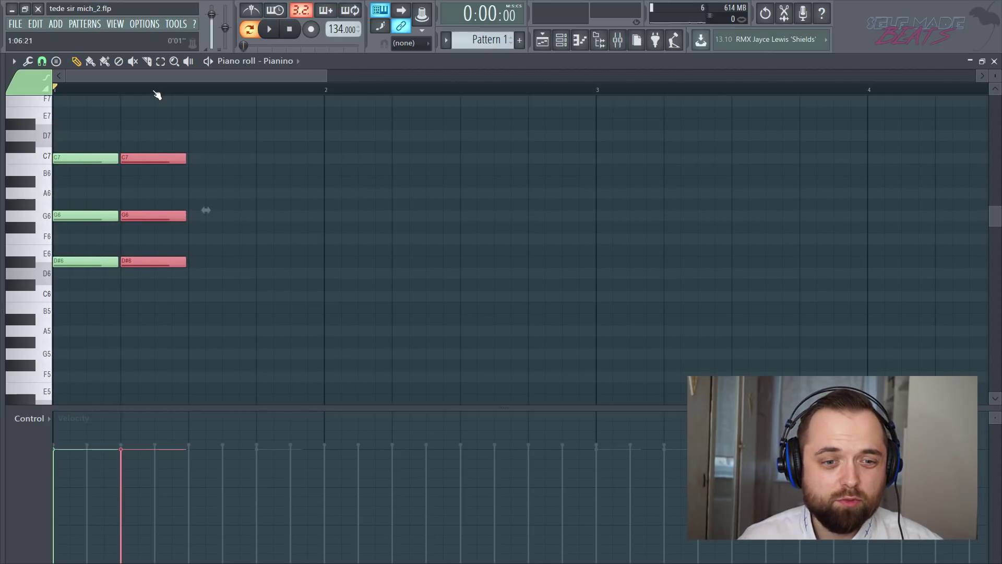
key(space)
key(space)
Duplicate the two piano chords repeatedly so that one chord falls on every beat of bars 1 and 2.
scroll(156, 94, down, 5)
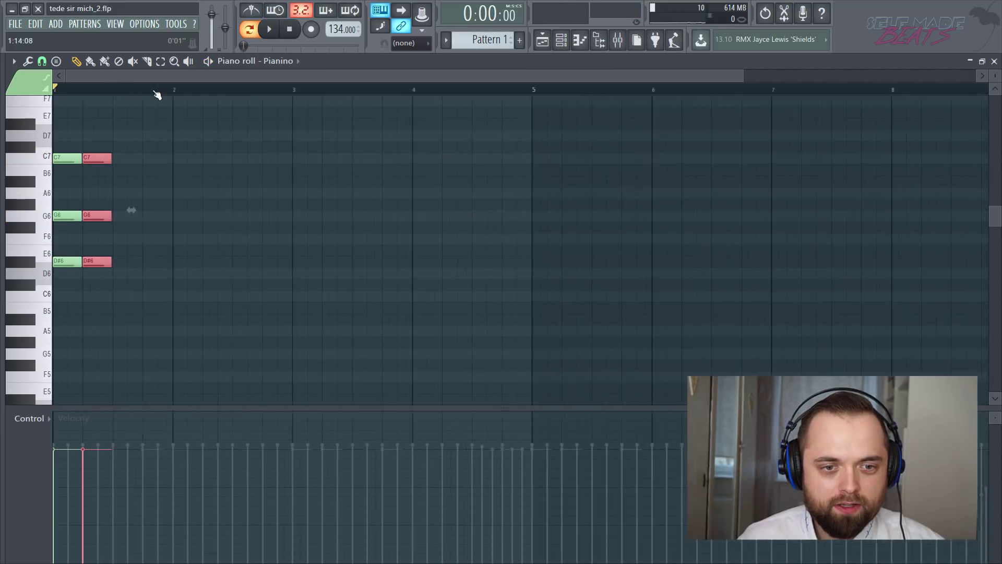
drag(183, 121, 54, 280)
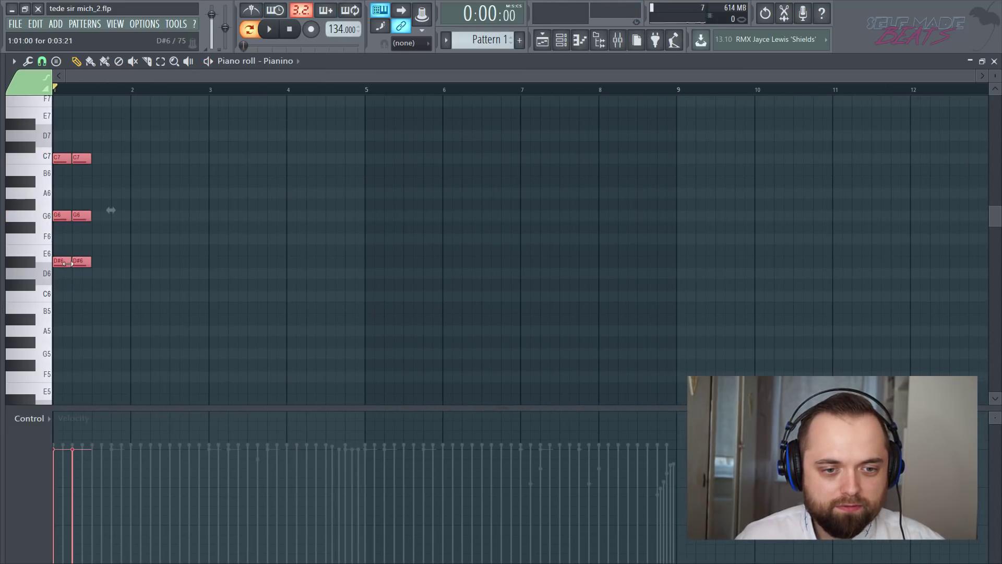
key(ctrl+b)
drag(228, 308, 137, 163)
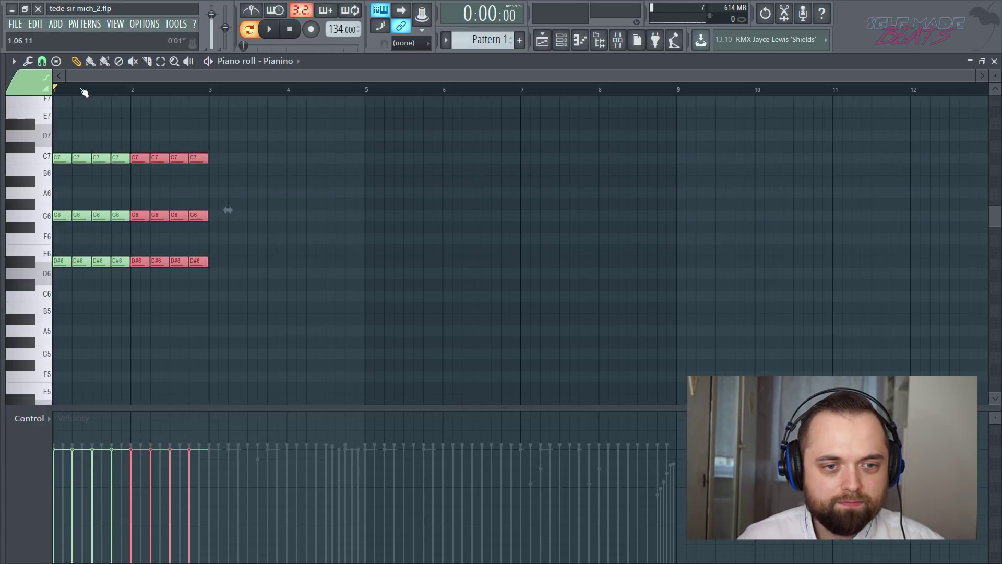
Strum all piano chords in bars 1 and 2 with the Strumizer, using zero start velocity strength, and play them back.
scroll(86, 90, up, 5)
drag(93, 80, 67, 79)
right_click(100, 119)
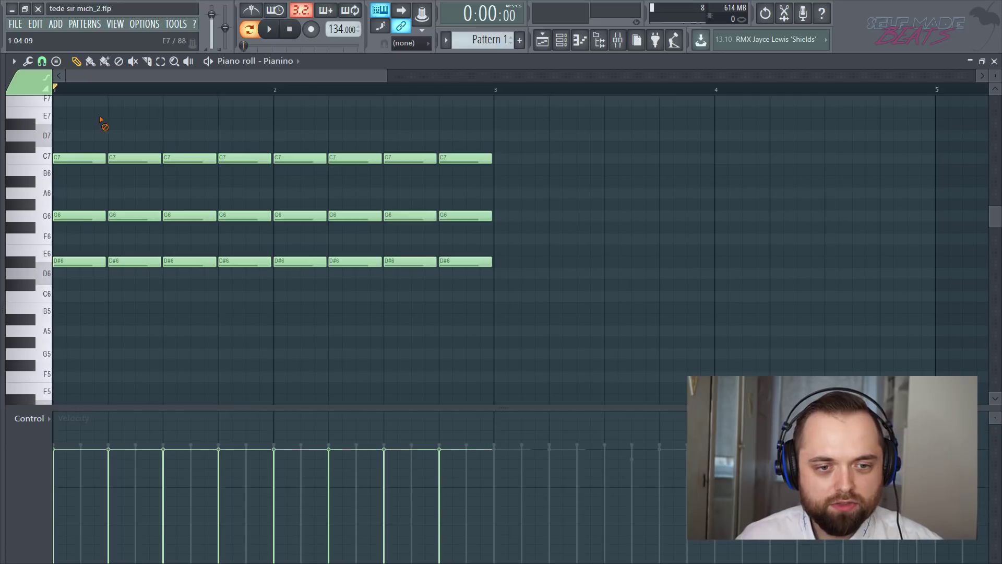
key(ctrl+a)
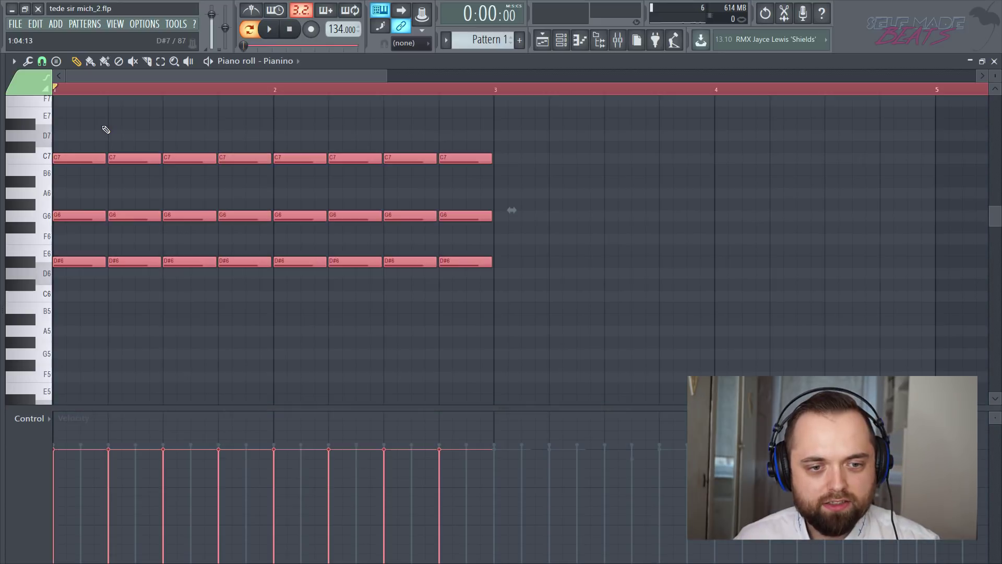
click(27, 61)
click(75, 211)
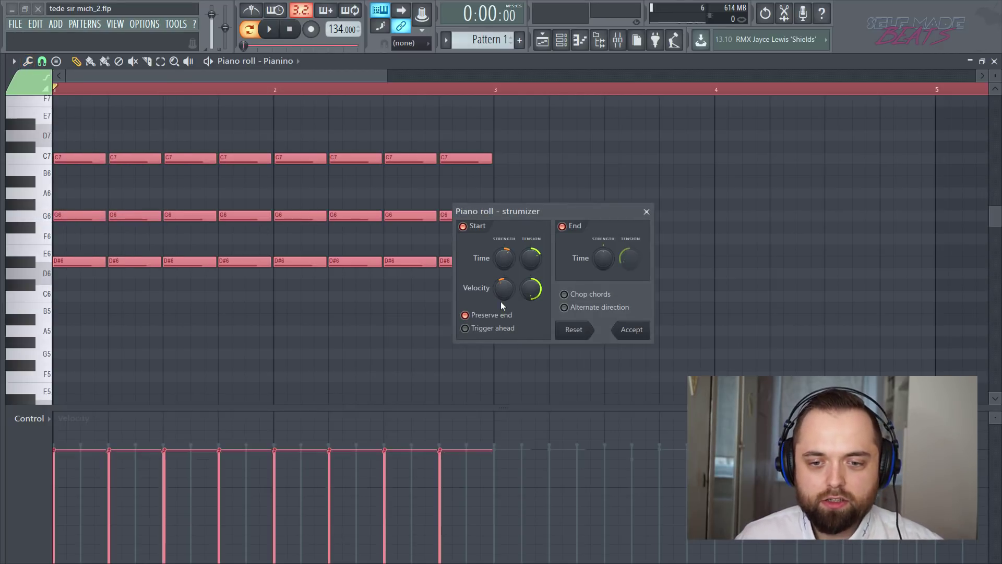
drag(504, 288, 504, 284)
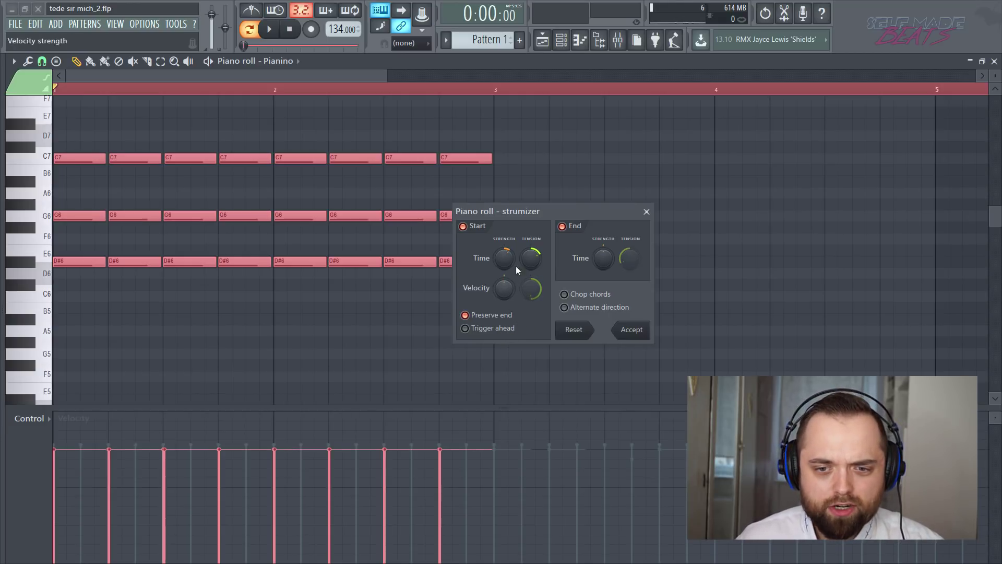
click(631, 330)
key(space)
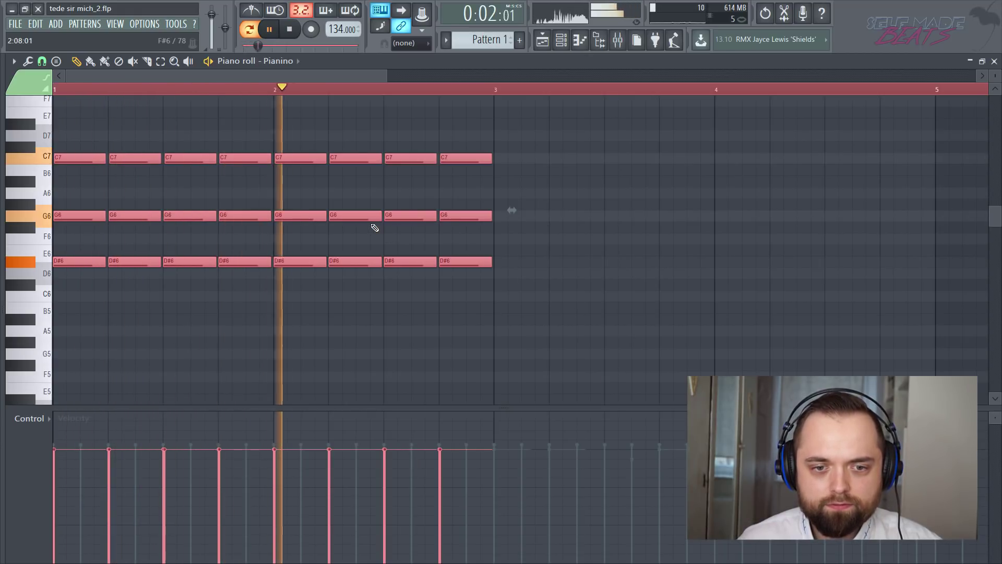
key(space)
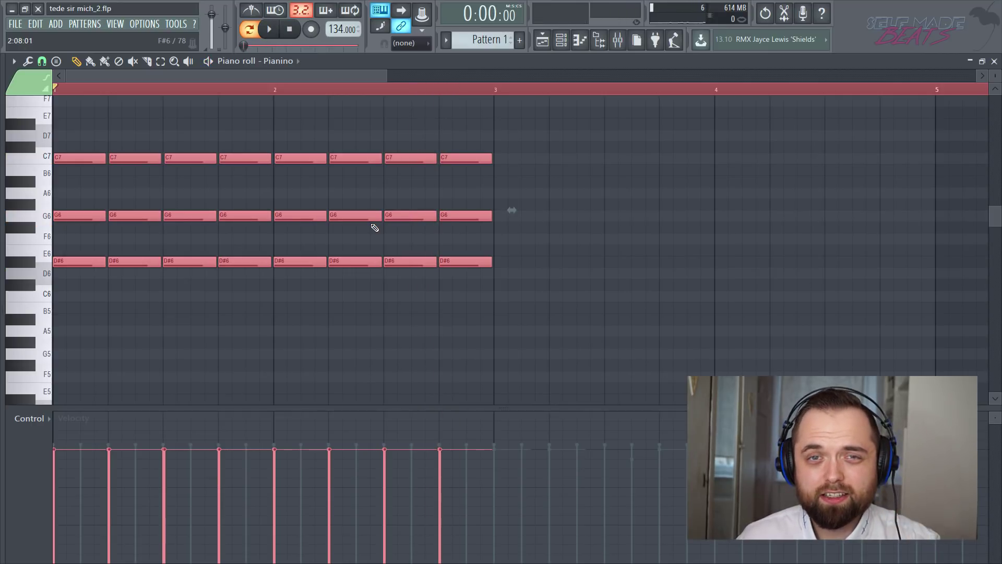
Examine how the strum offsets the start times of the three notes within each piano chord.
scroll(134, 86, up, 5)
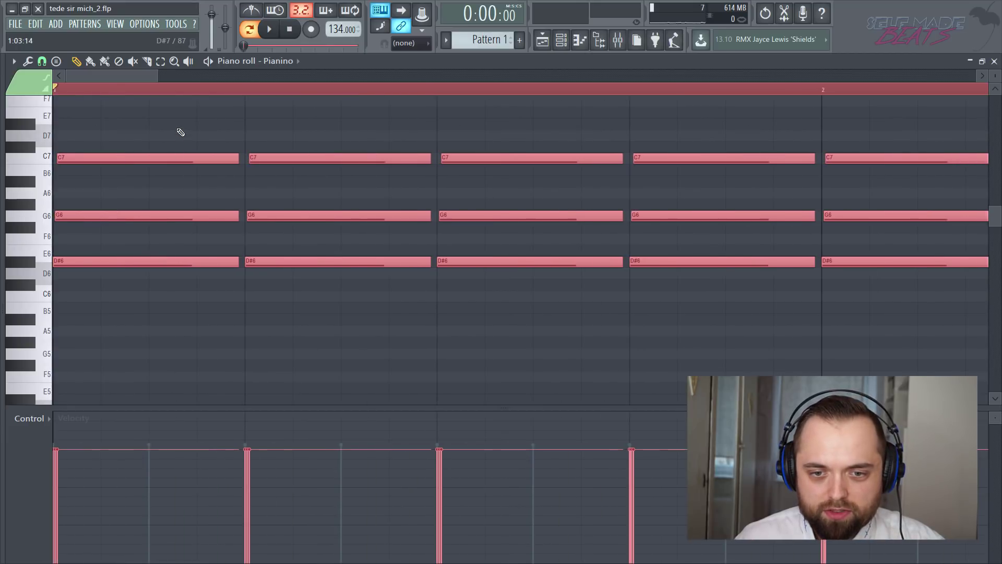
scroll(444, 90, up, 3)
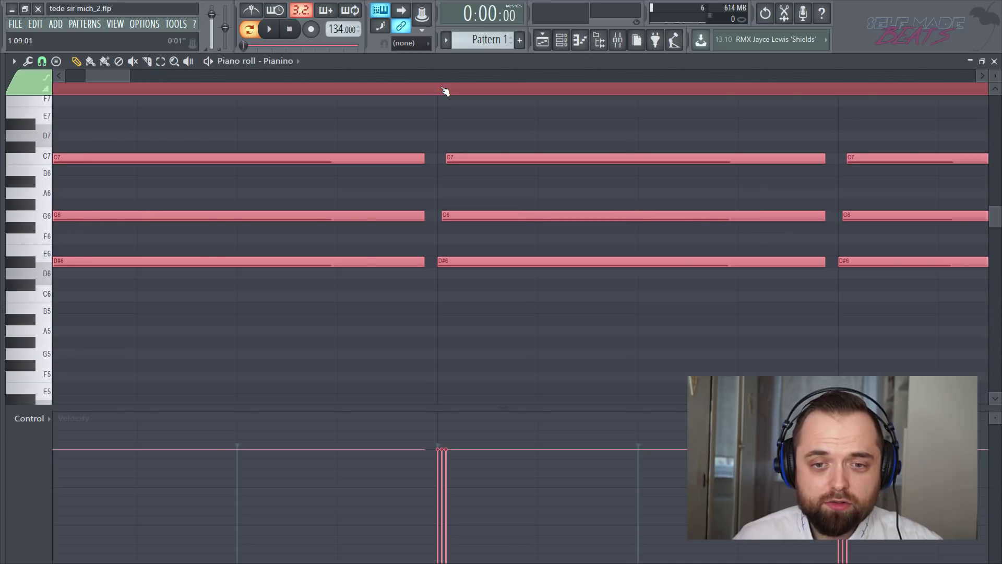
scroll(134, 89, down, 4)
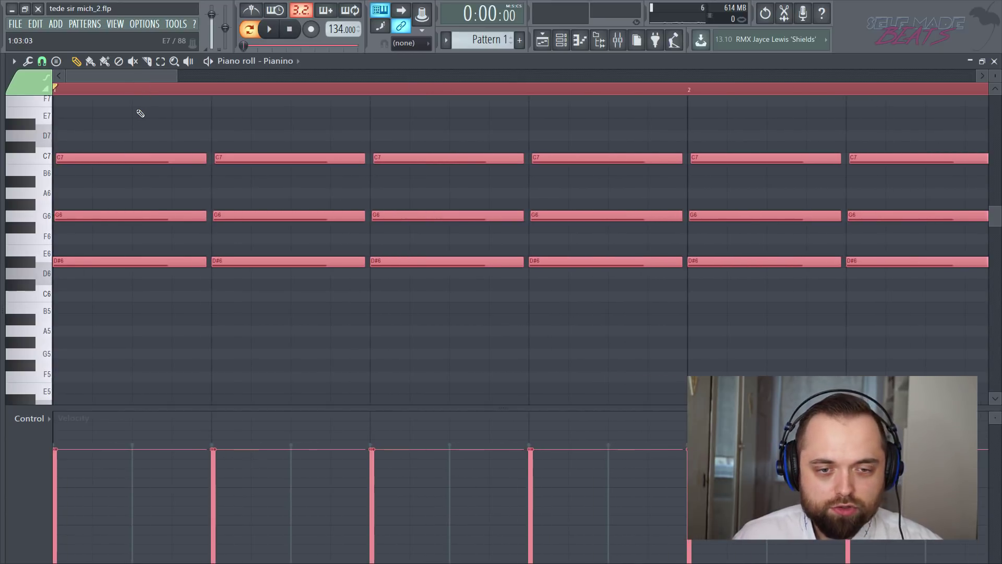
click(145, 136)
scroll(148, 86, down, 5)
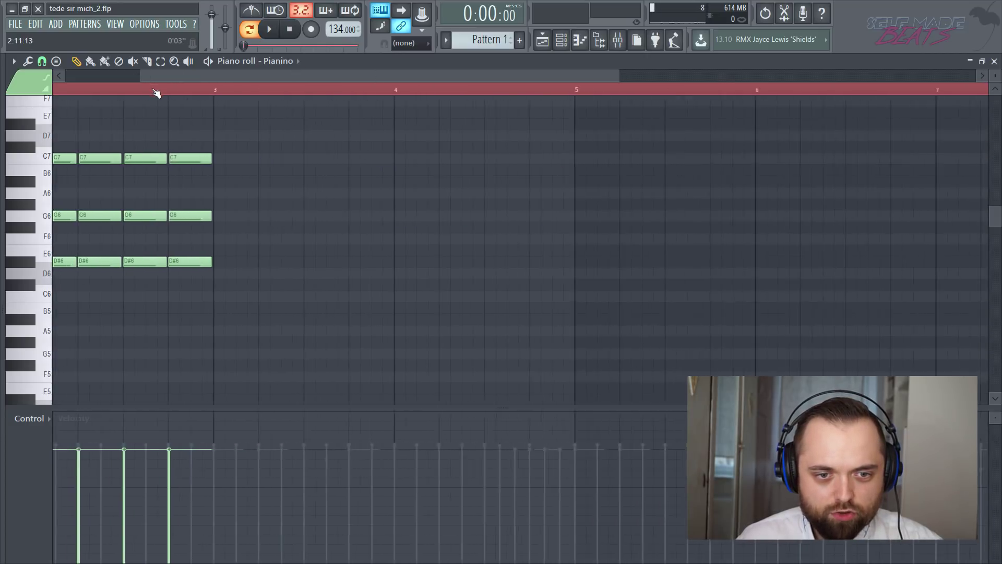
scroll(154, 90, down, 3)
drag(190, 77, 86, 83)
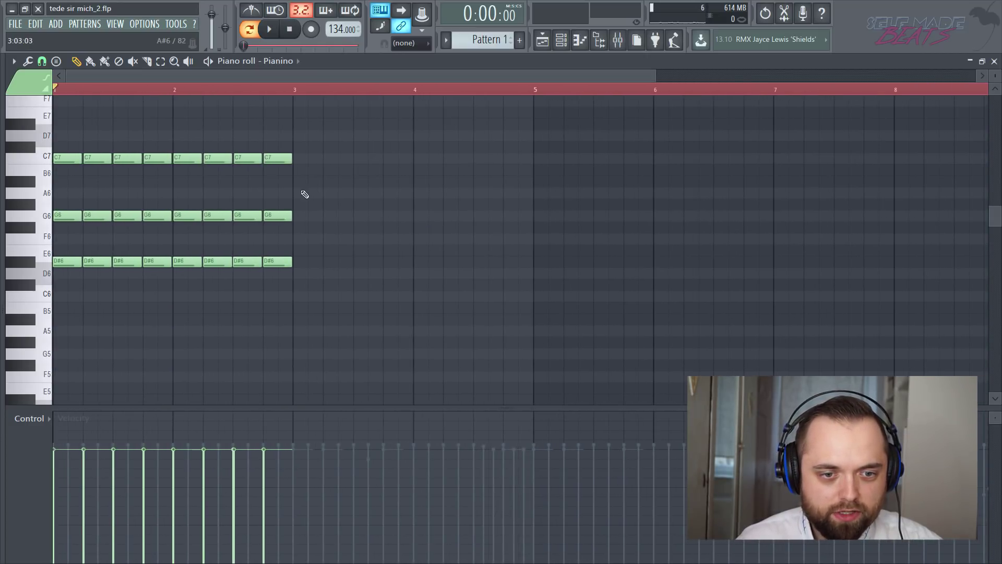
Lower the C7 notes' velocities to varied levels on beats 1–3 of bar 1 and beats 1, 2 and 4 of bar 2, checking by playback.
drag(334, 120, 305, 145)
drag(100, 179, 67, 197)
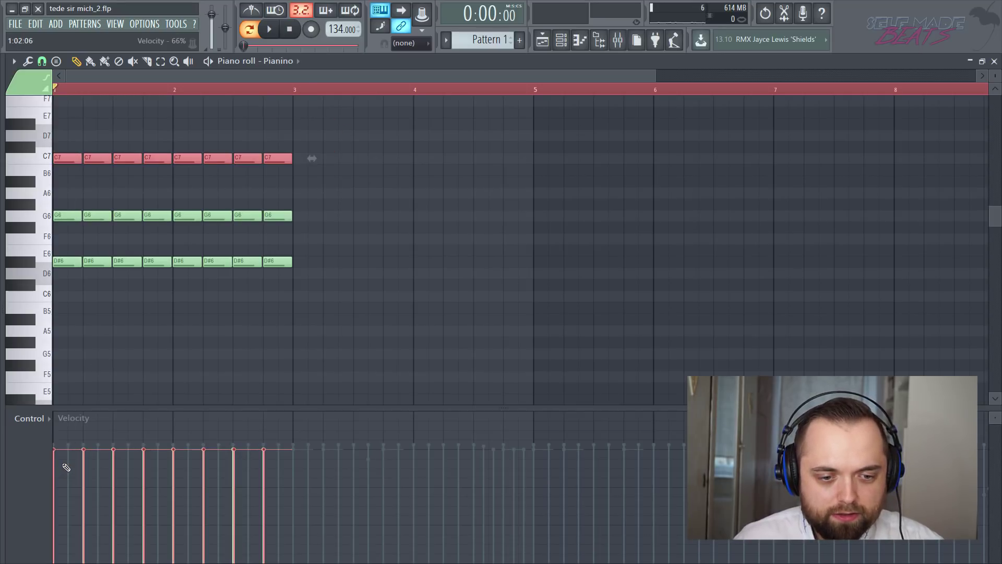
key(space)
click(133, 468)
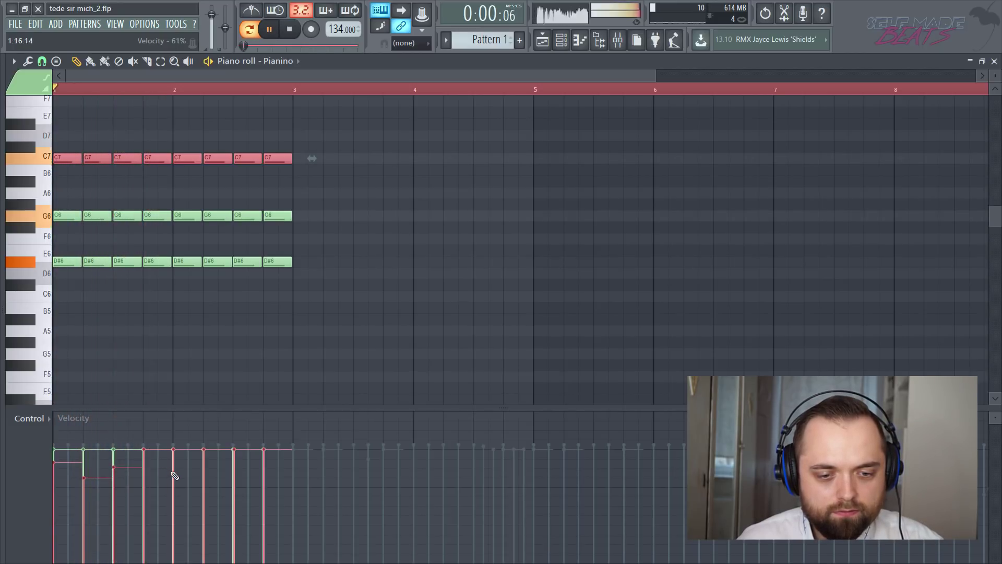
click(86, 494)
click(116, 487)
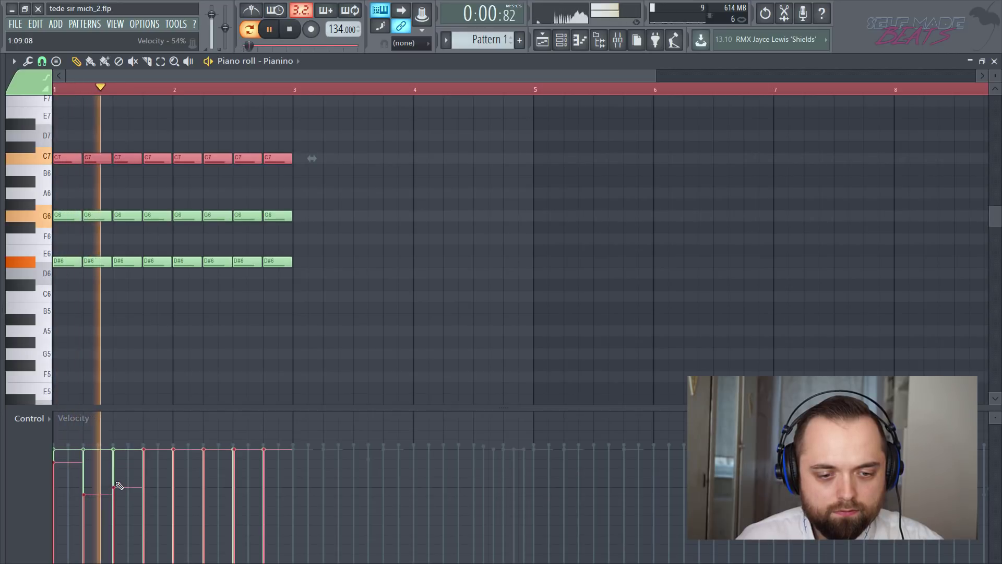
click(179, 478)
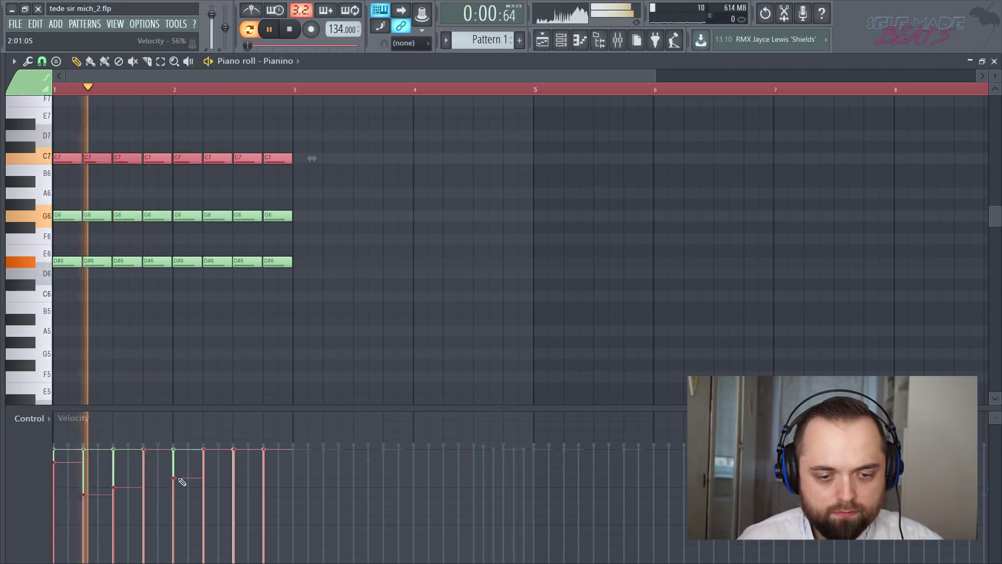
click(207, 487)
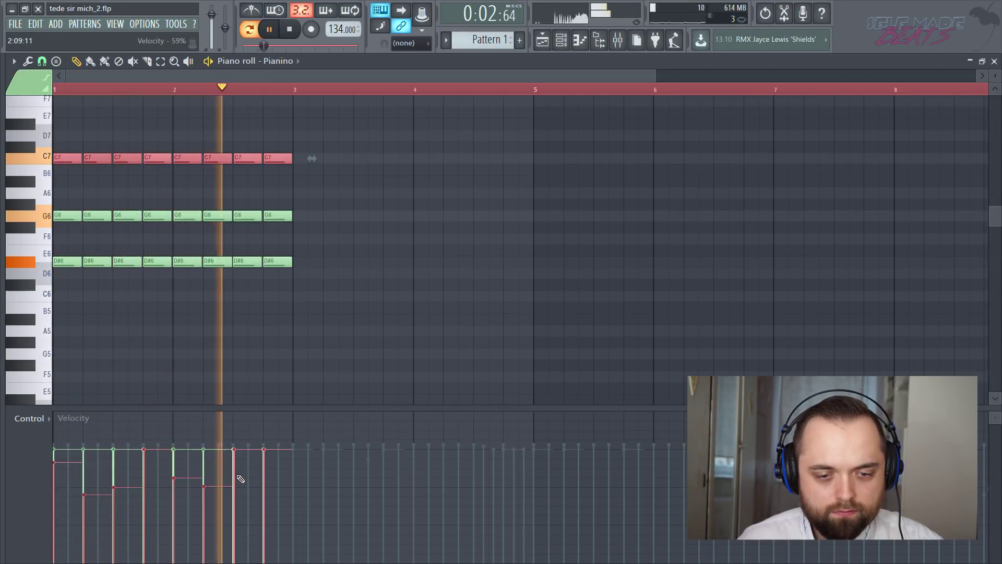
click(265, 472)
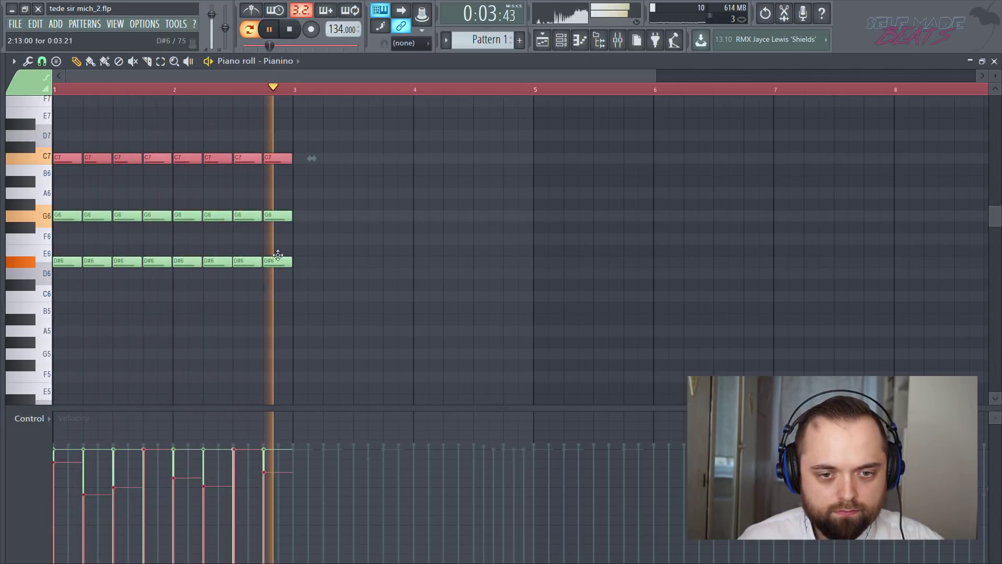
key(space)
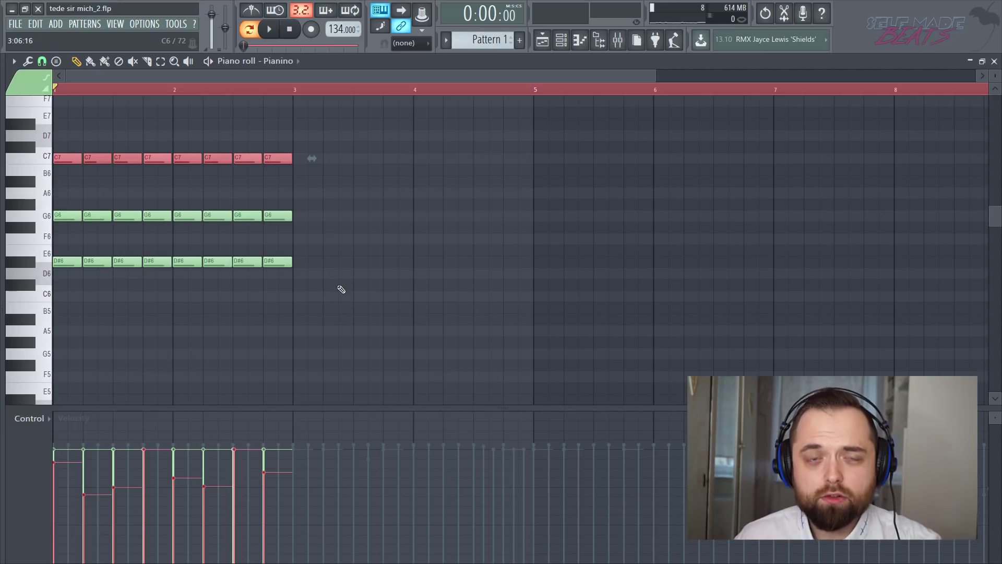
Lower the G6 notes' velocities to varied levels on the first three beats of bars 1 and 2 while playing them back.
drag(376, 202, 75, 244)
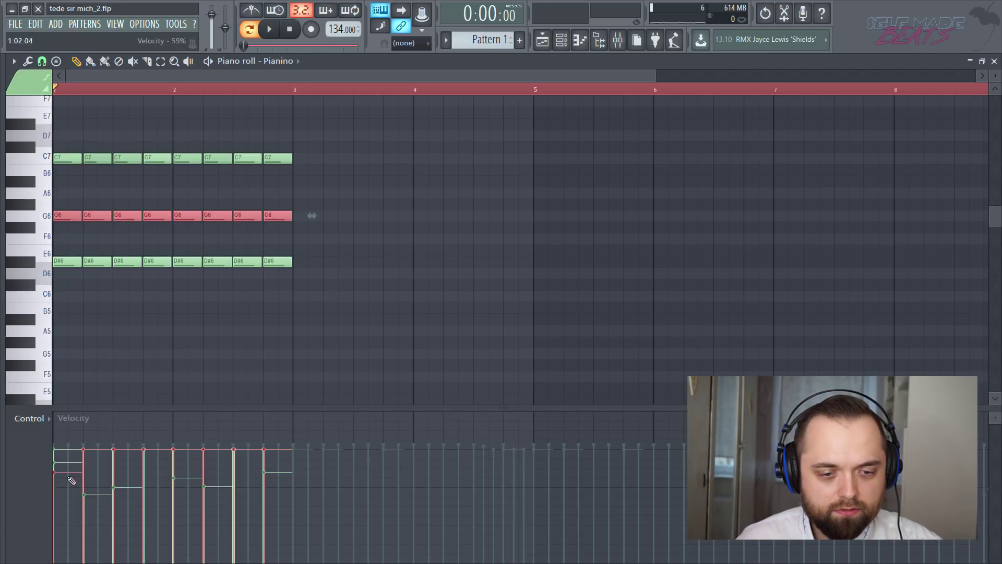
key(space)
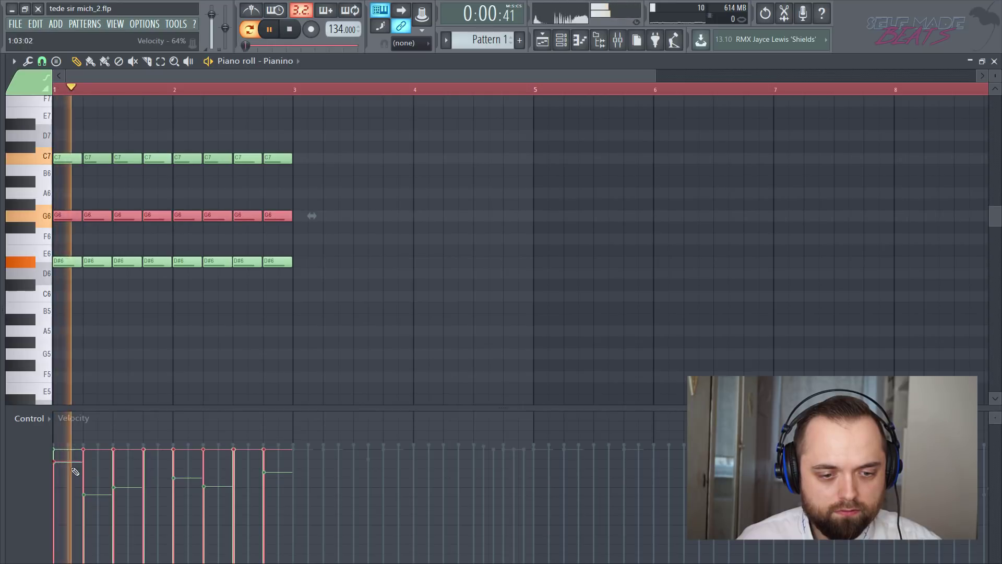
click(86, 473)
click(117, 468)
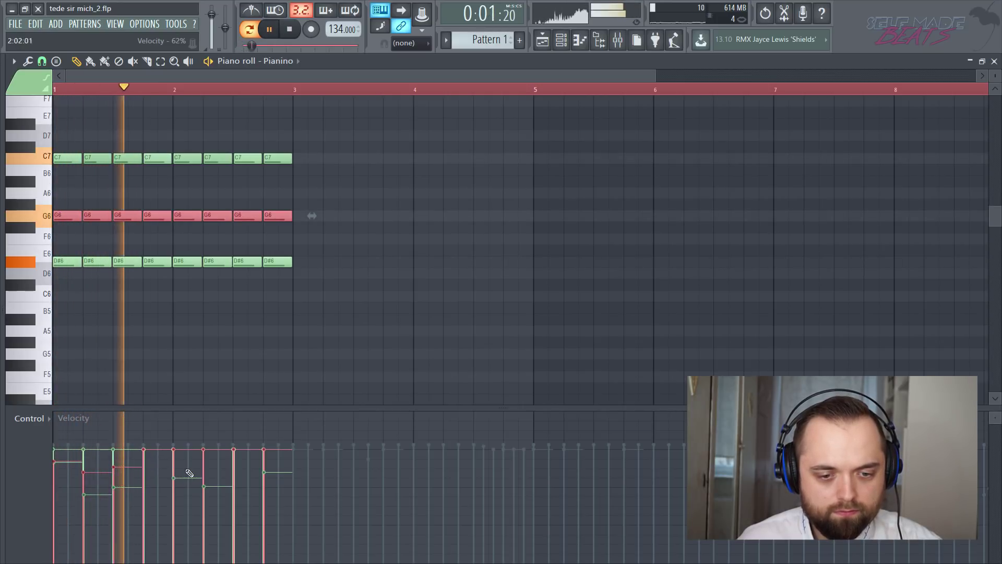
key(space)
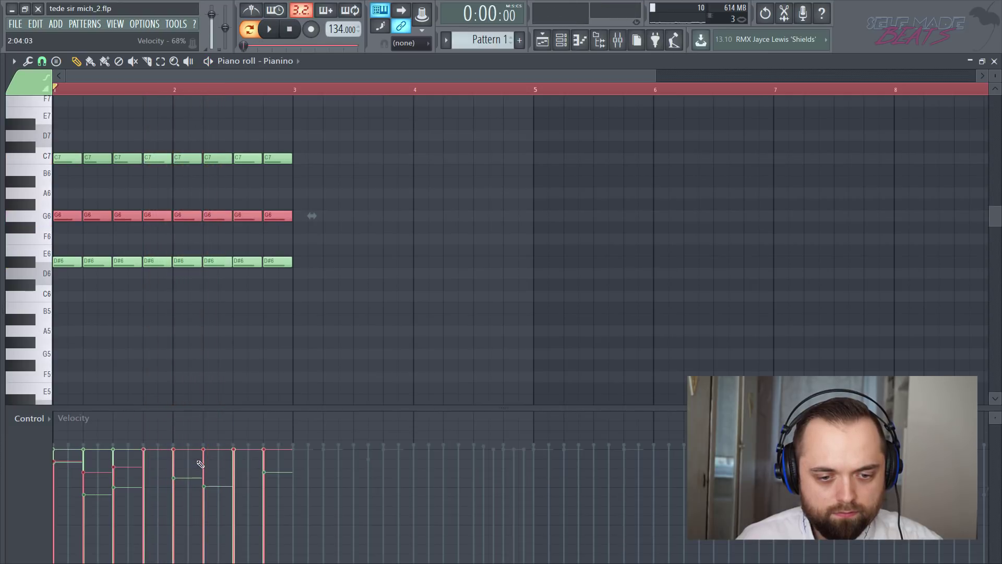
key(space)
click(204, 470)
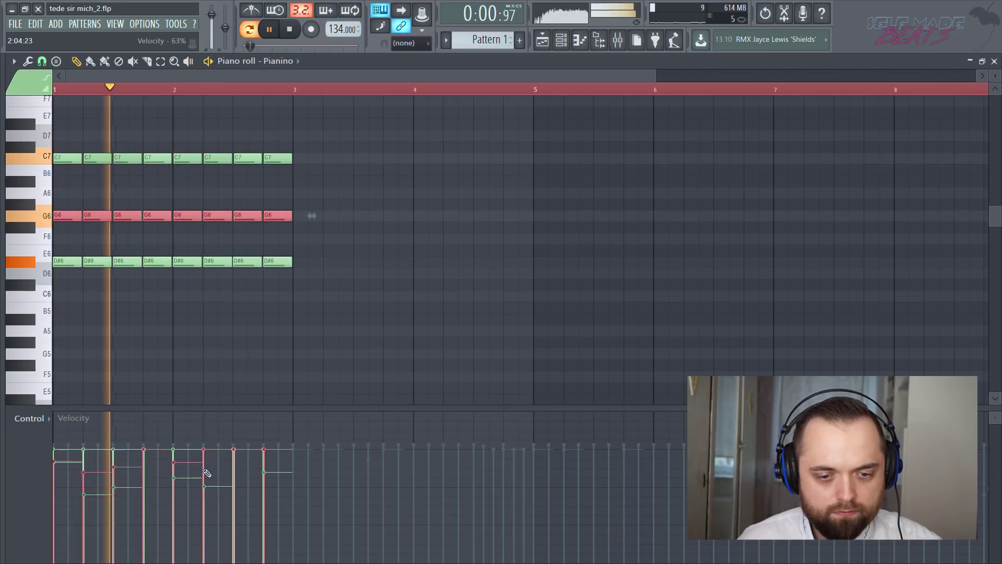
click(238, 474)
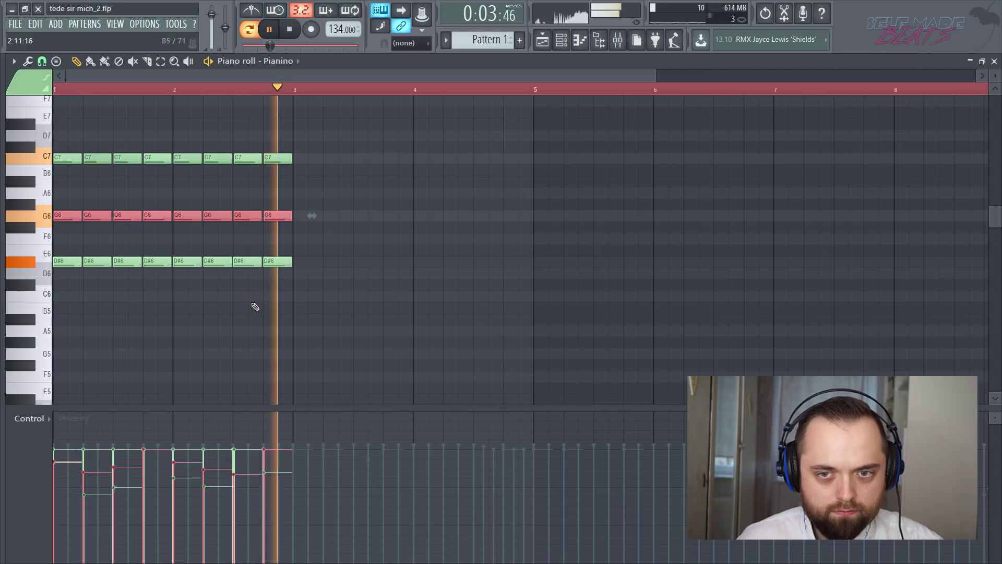
key(space)
Duplicate the two bars of piano chords until they fill bars 1 to 8, and play the pattern back.
double_click(234, 91)
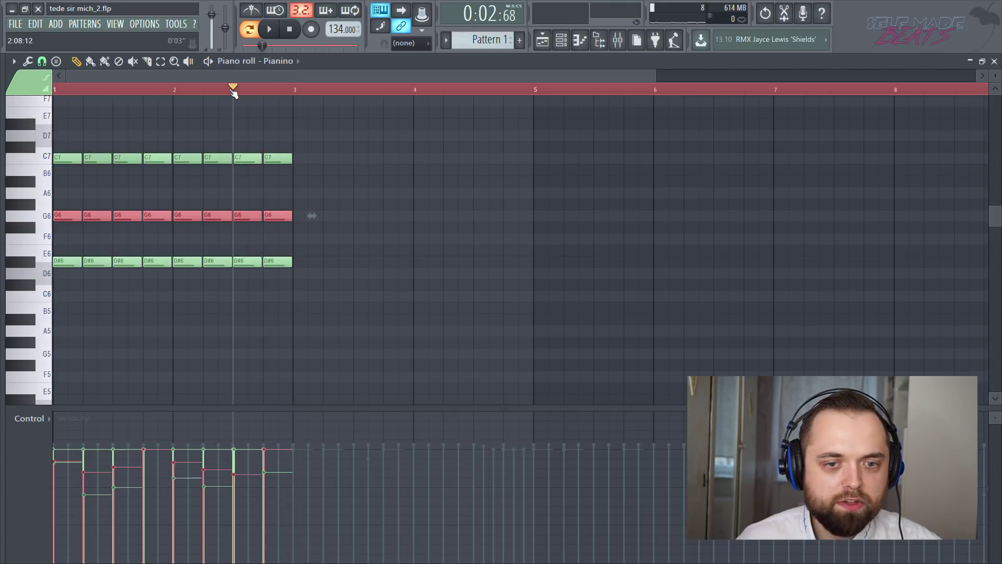
key(ctrl+space)
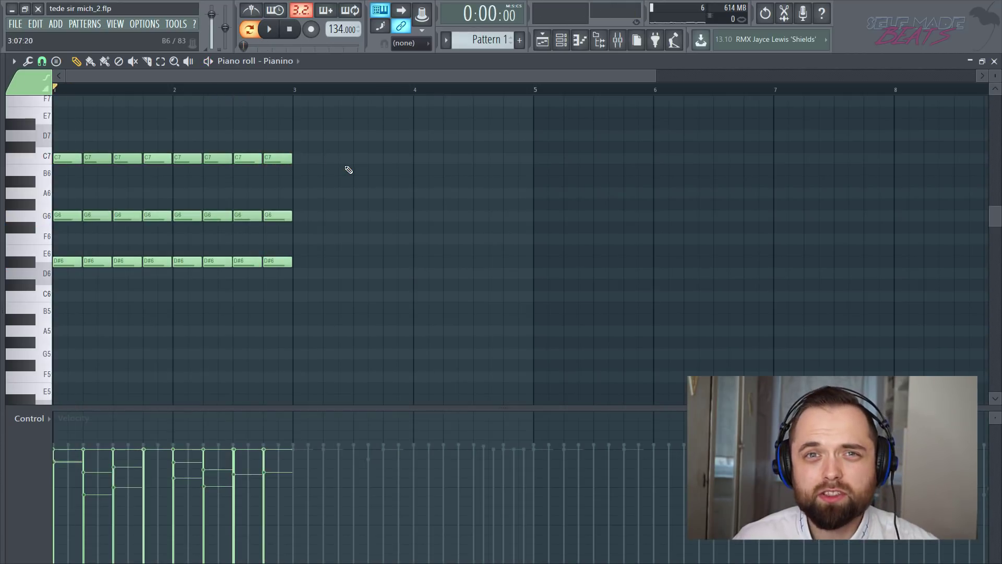
scroll(358, 173, up, 5)
scroll(342, 190, down, 3)
drag(378, 152, 311, 299)
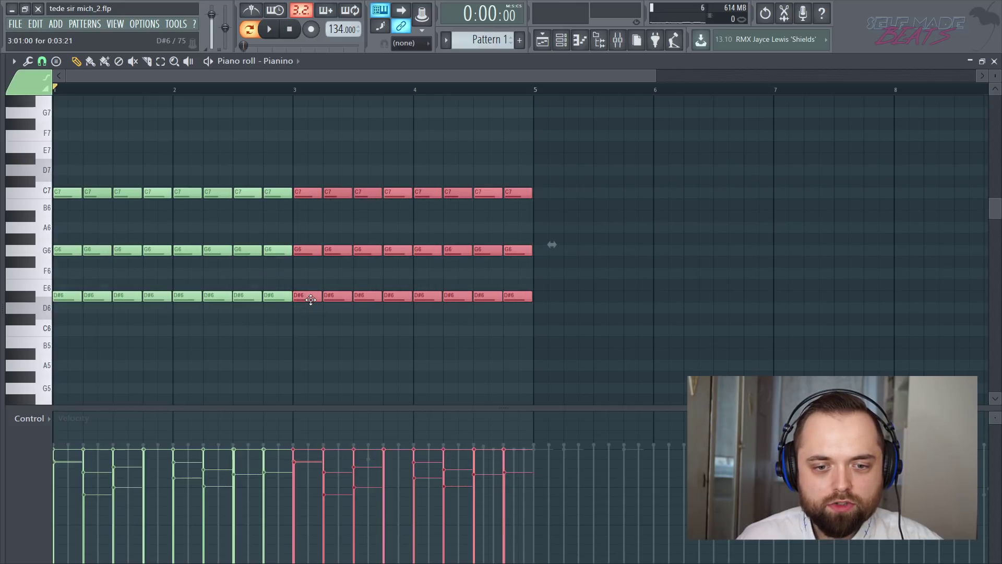
drag(641, 347, 540, 228)
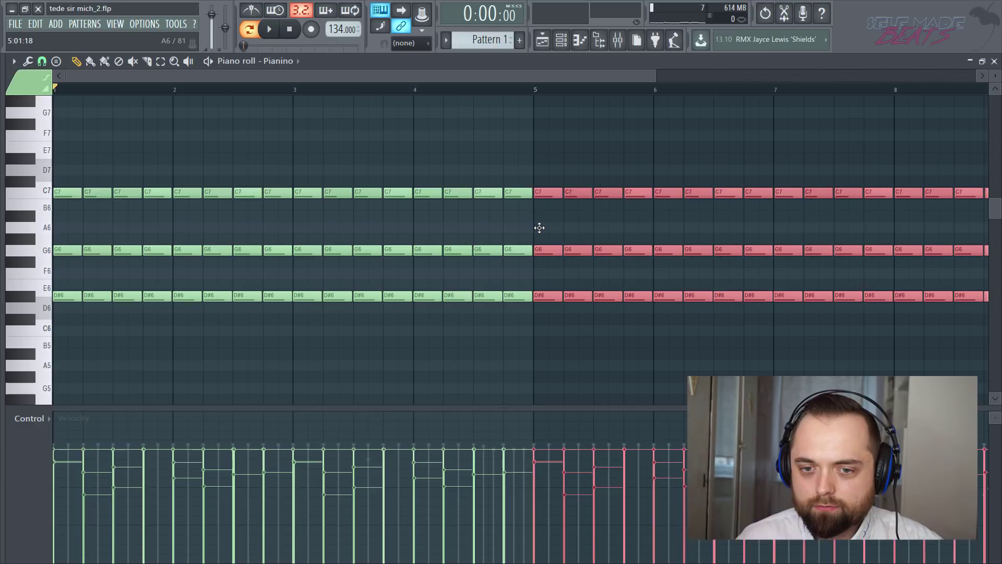
key(space)
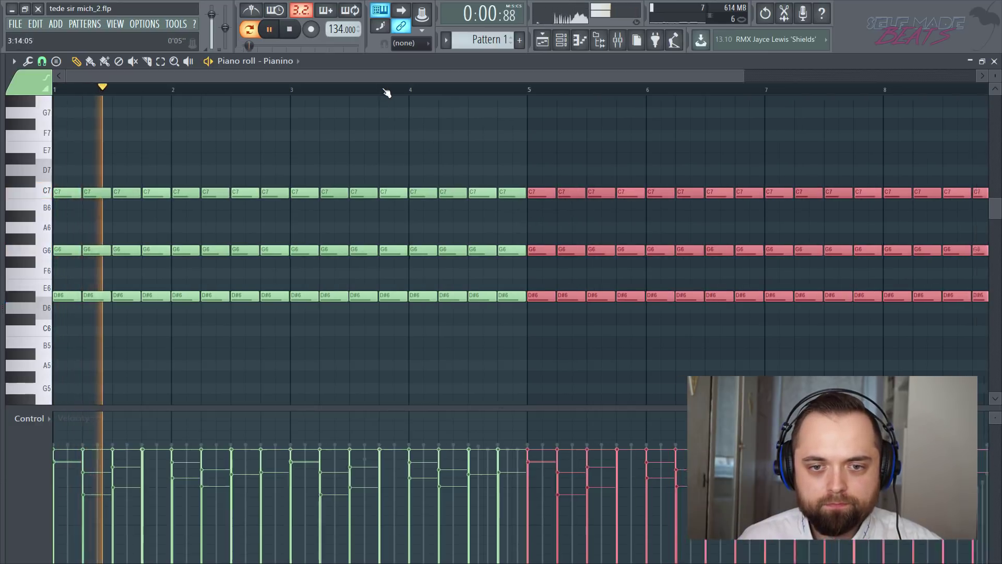
scroll(385, 112, down, 3)
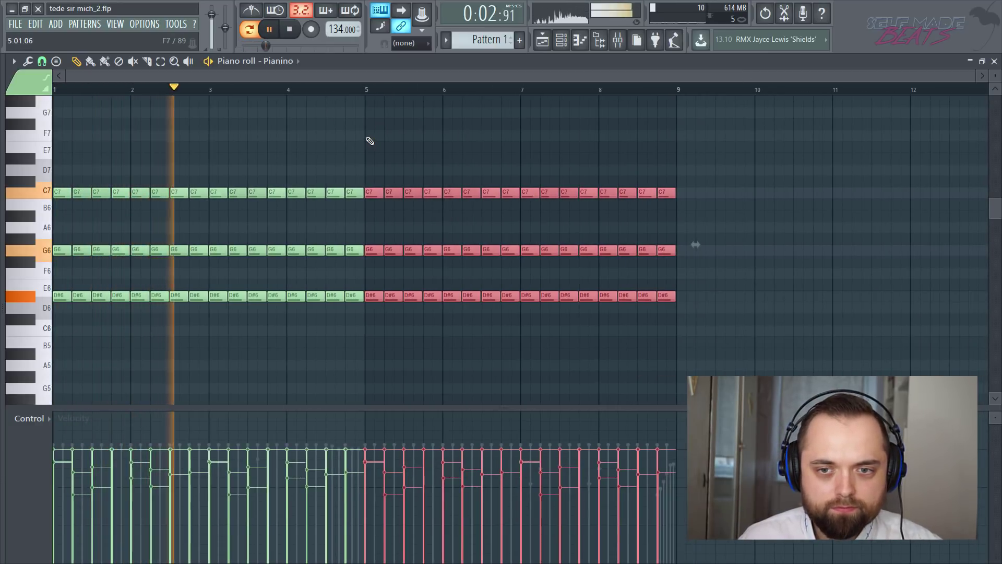
click(376, 139)
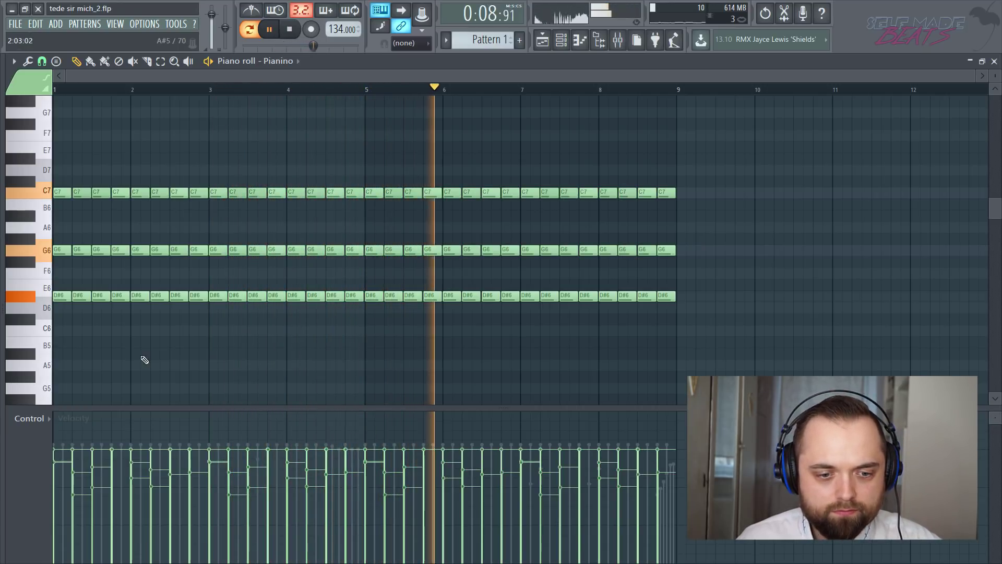
key(space)
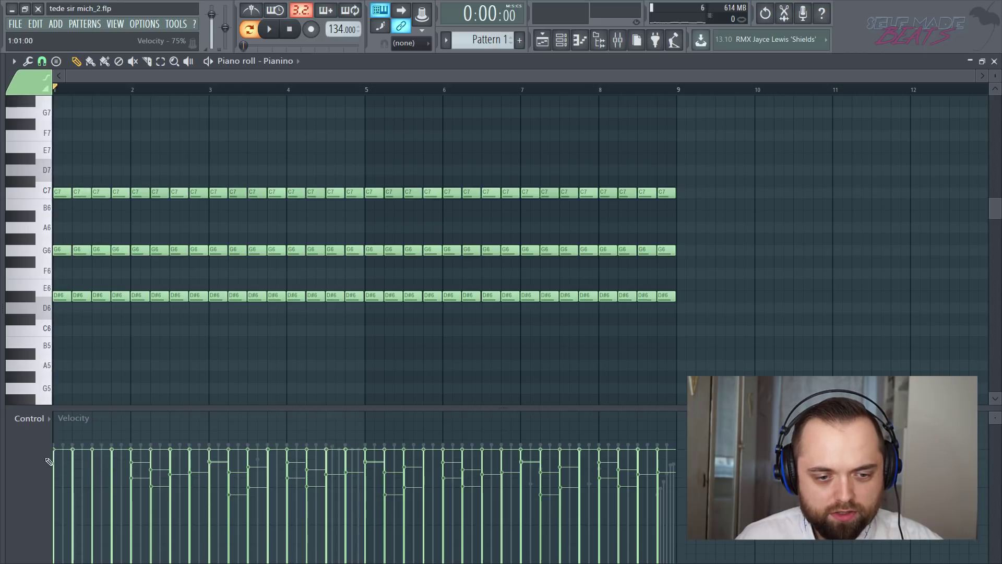
Level the velocities of all piano chord notes across the eight bars and play the pattern back.
drag(235, 464, 654, 444)
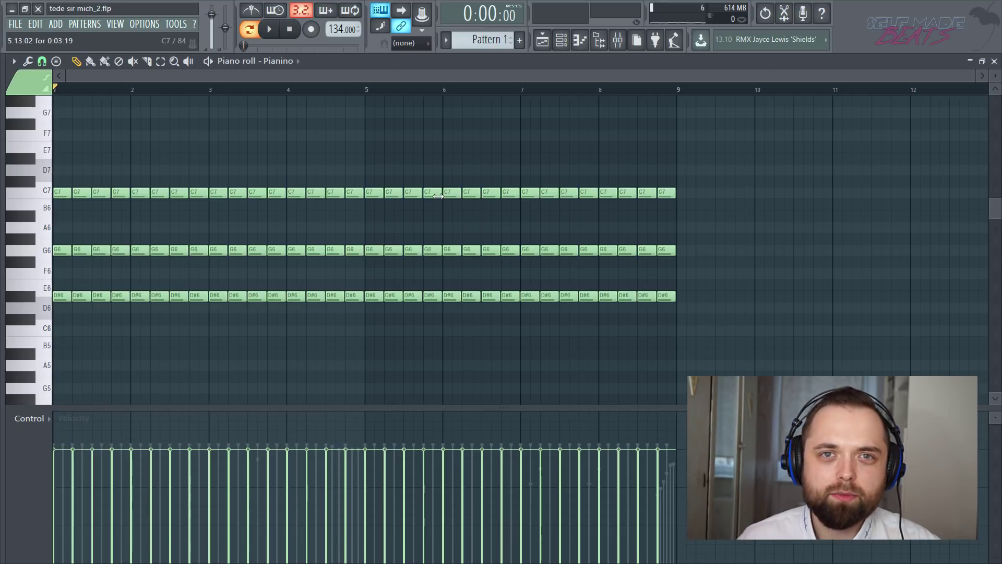
key(space)
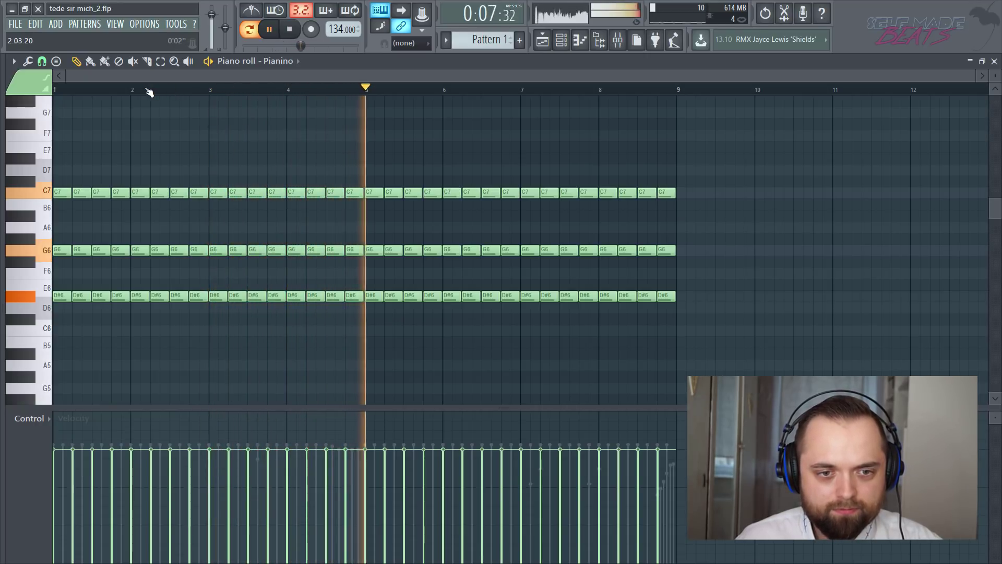
key(space)
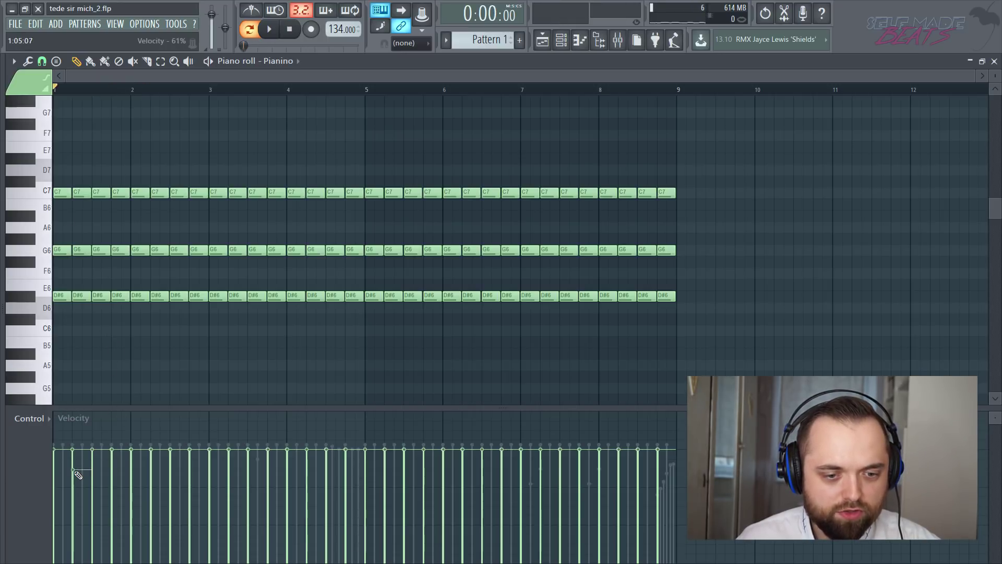
Lower the piano chords' velocities to varied levels on beats 2 and 3 of bars 1 and 2, checking by playback.
key(space)
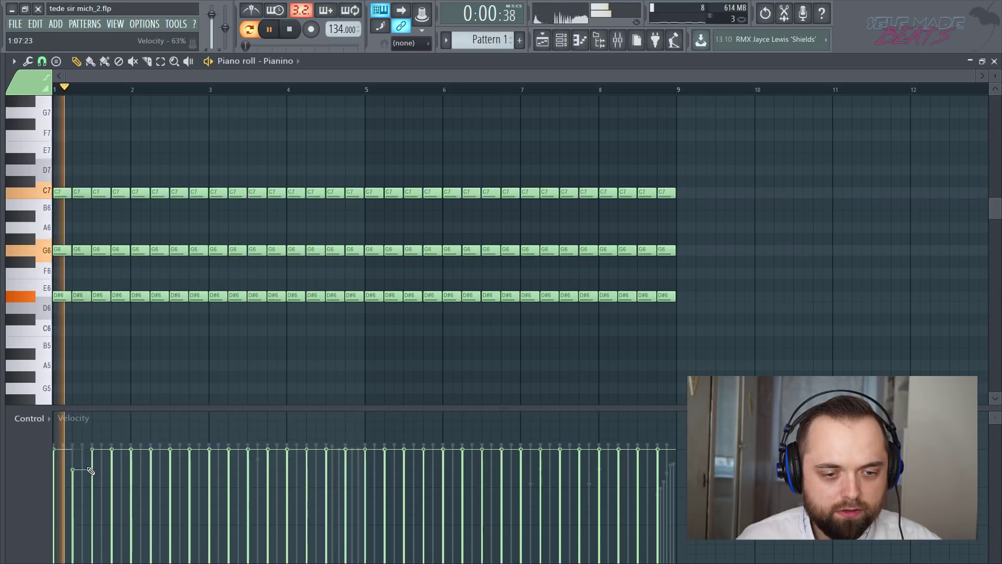
key(space)
click(93, 463)
key(space)
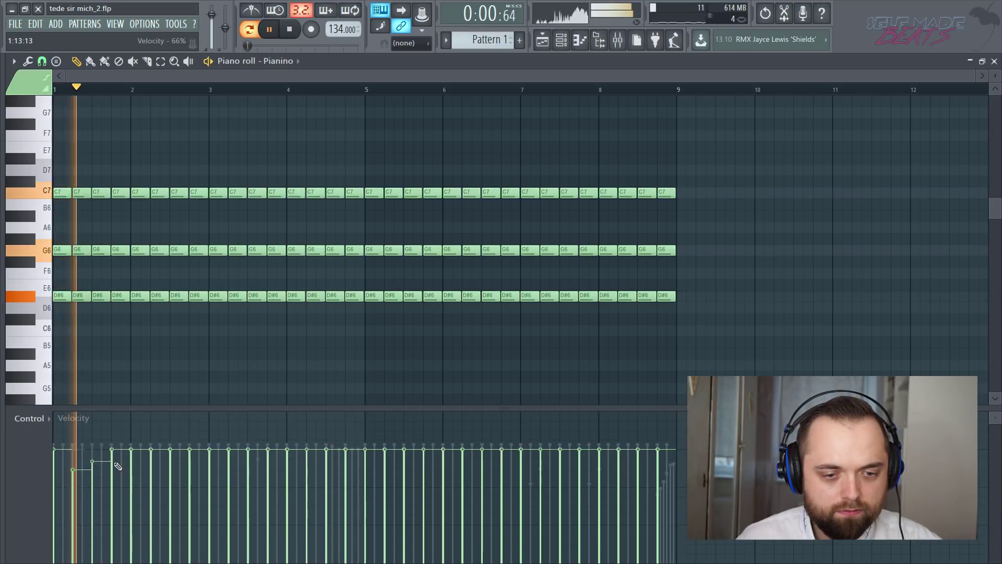
key(space)
key(space)
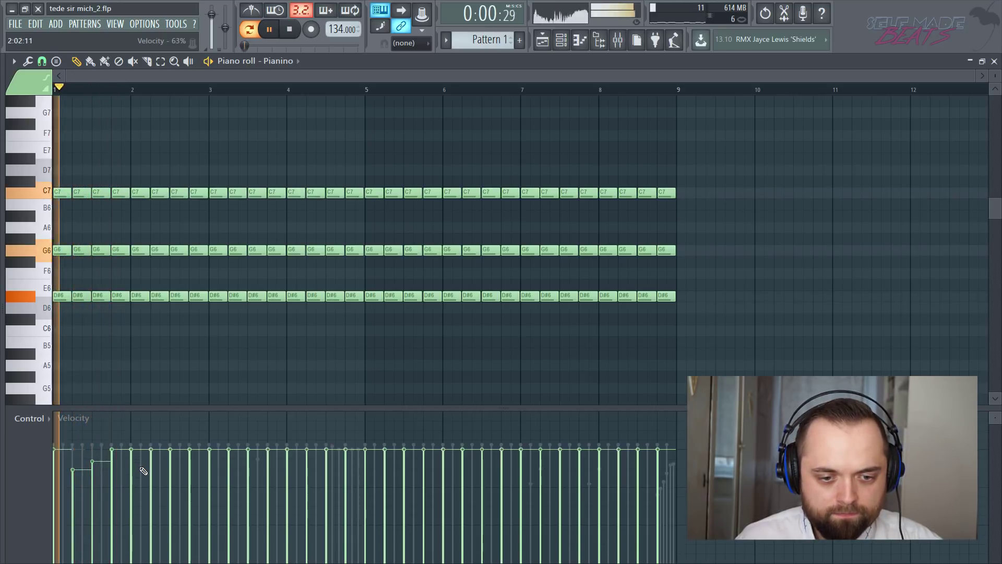
click(152, 472)
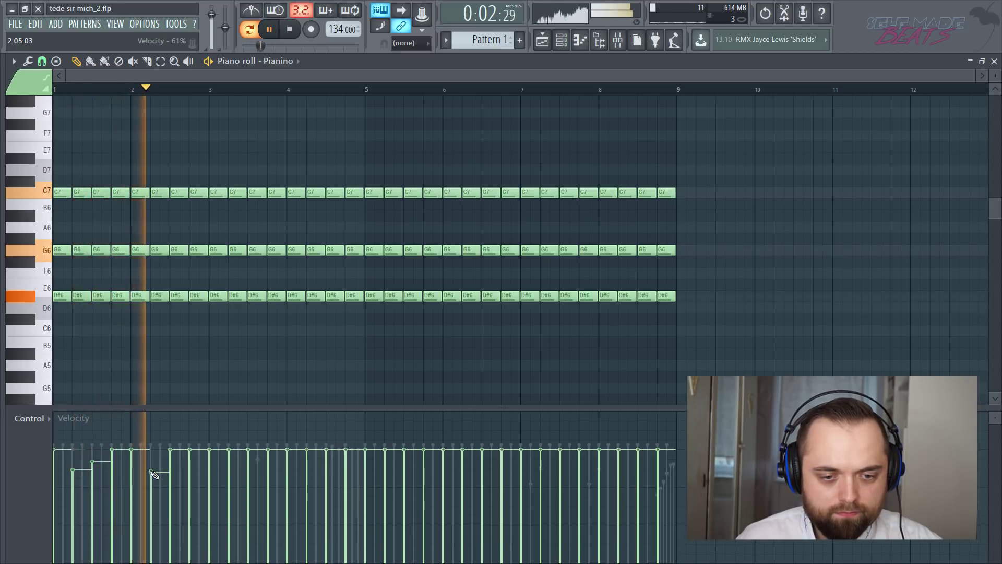
key(space)
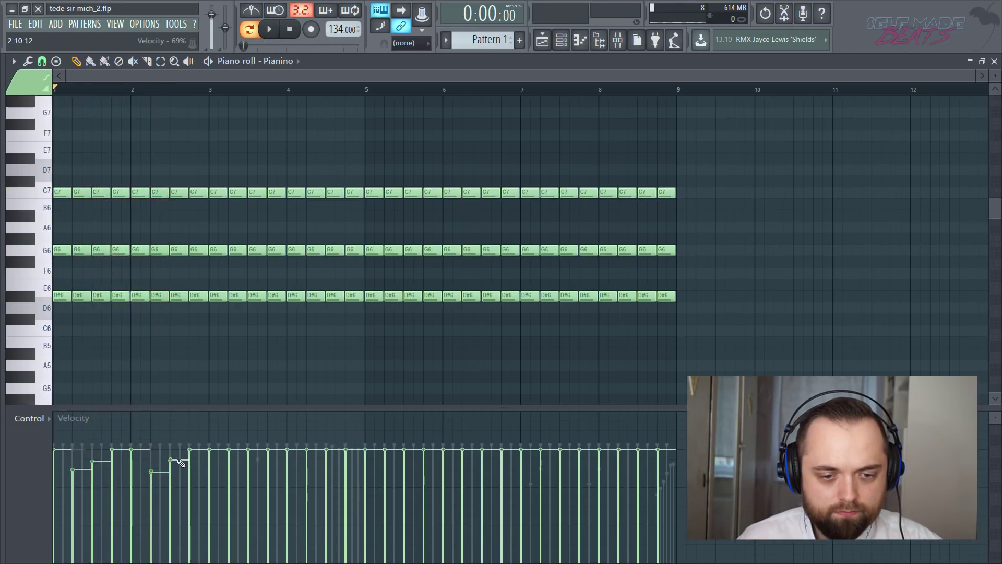
key(space)
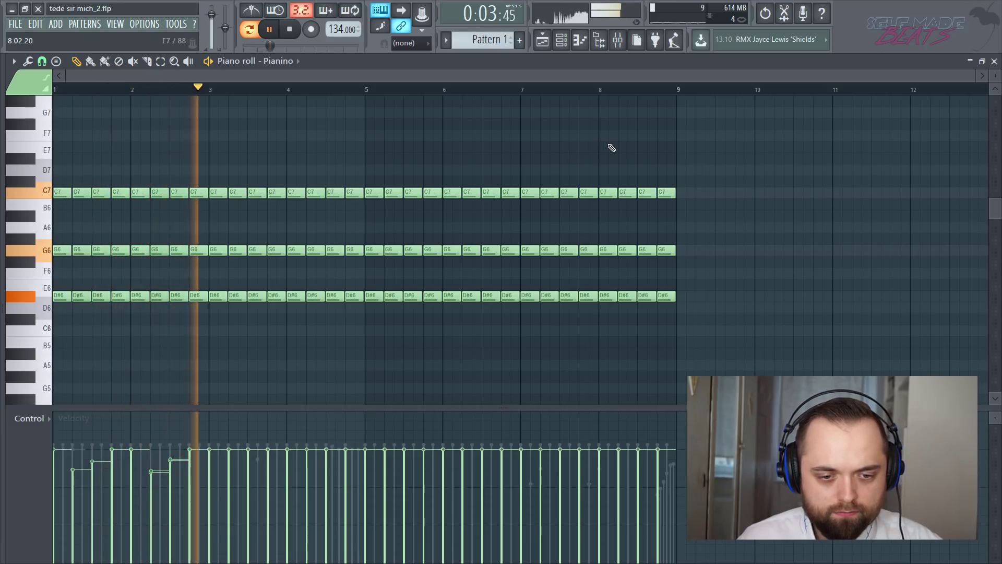
Delete the piano chords from bar 3 onward and duplicate the first two bars until they fill bars 1 to 8.
key(space)
drag(726, 147, 220, 376)
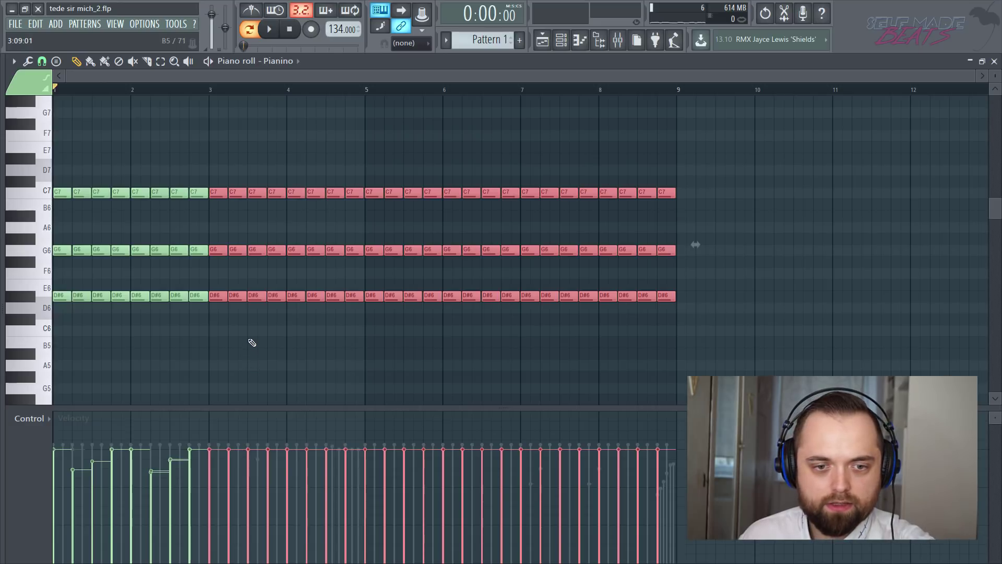
key(Delete)
drag(284, 164, 220, 302)
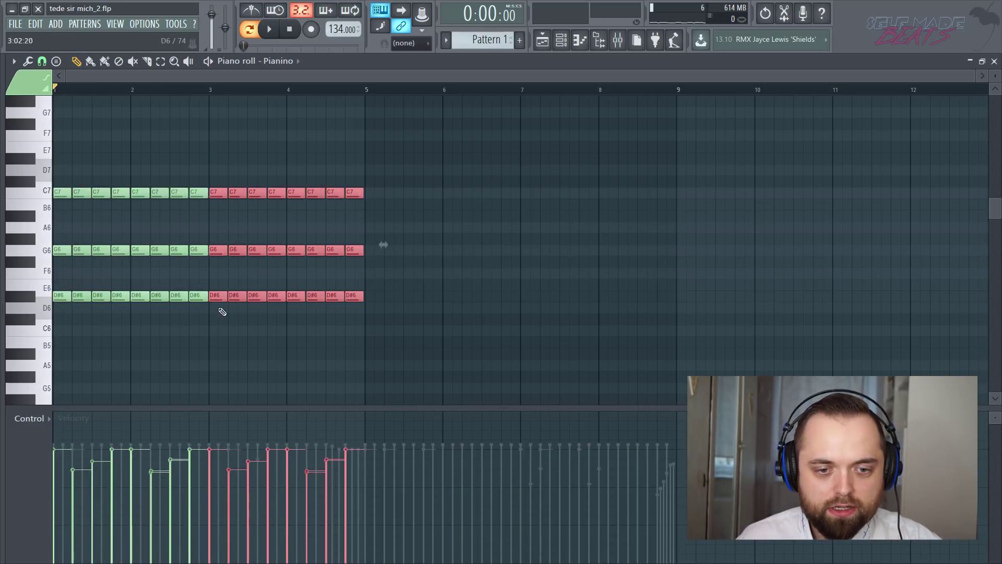
drag(408, 323, 54, 130)
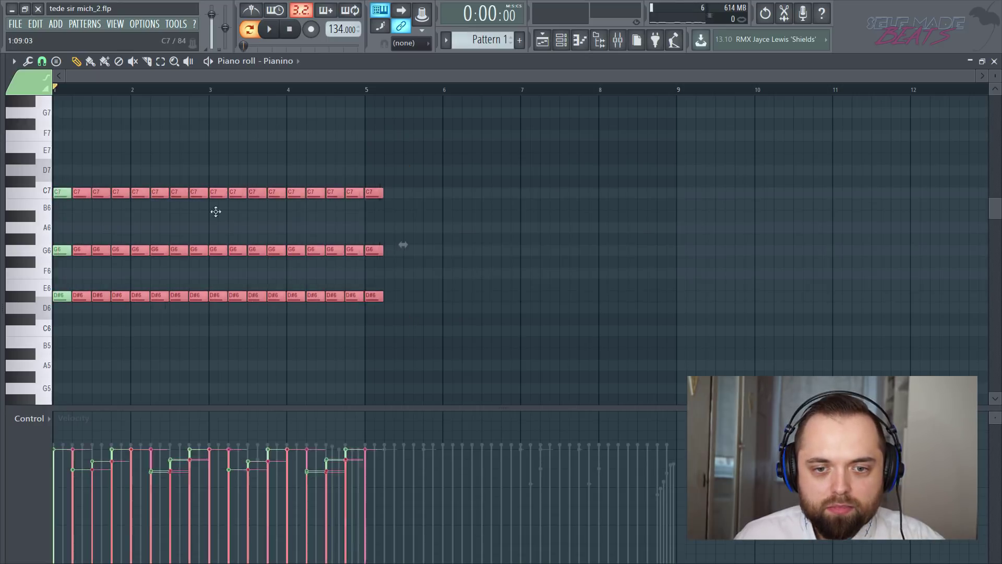
key(ctrl+b)
drag(378, 222, 375, 222)
Play back the eight-bar piano chord pattern and deselect the notes.
key(space)
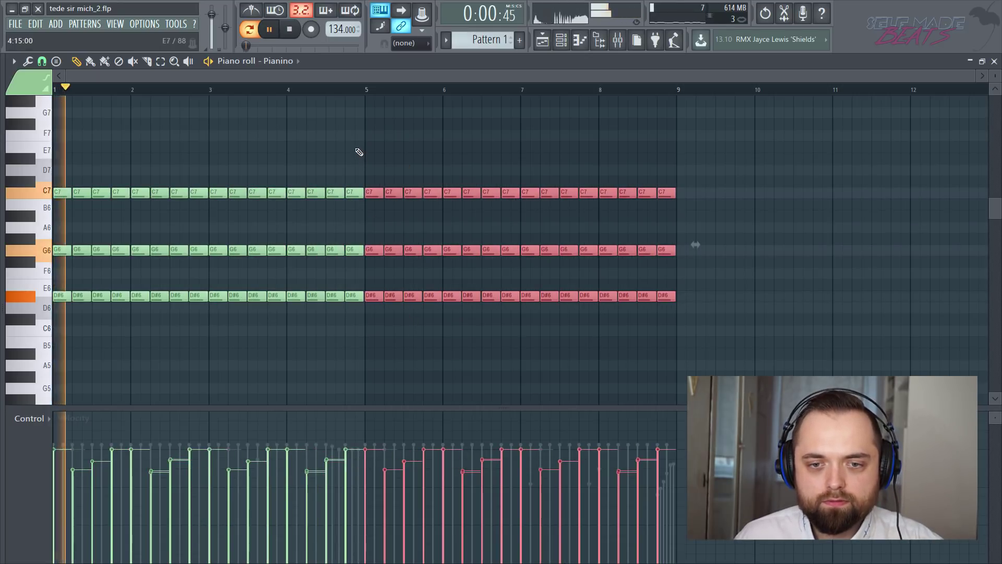
scroll(347, 142, down, 1)
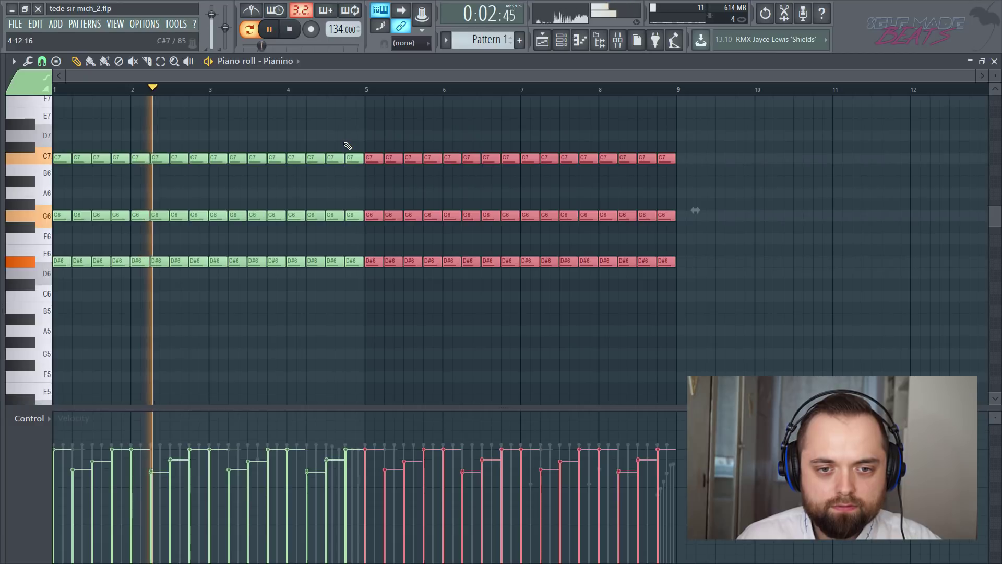
scroll(347, 143, up, 4)
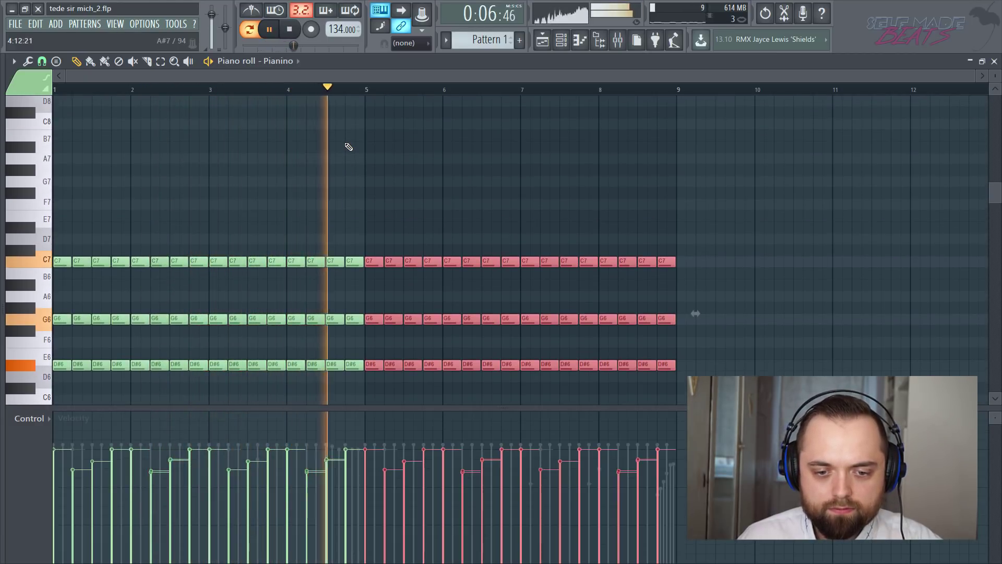
key(space)
right_click(346, 143)
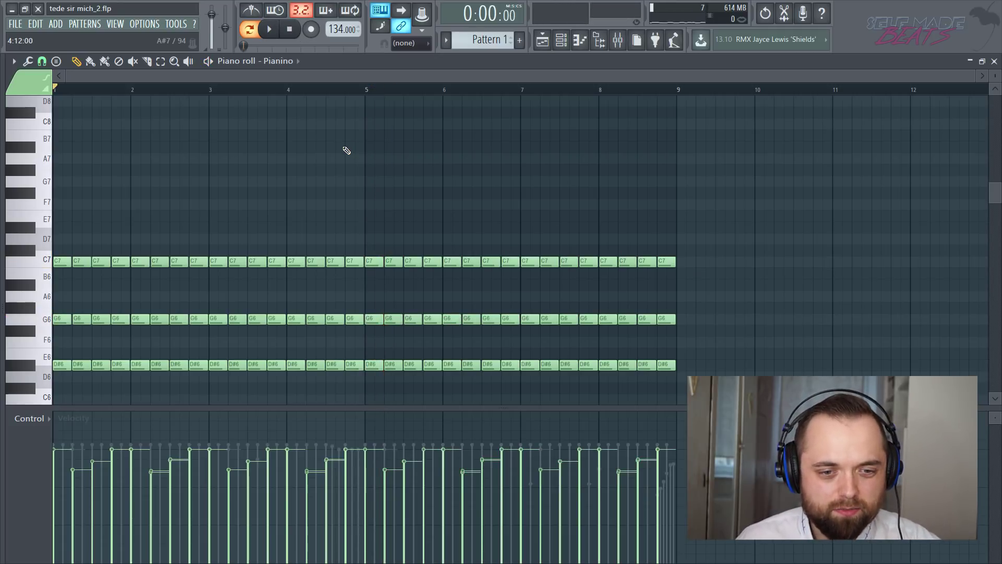
scroll(346, 142, down, 1)
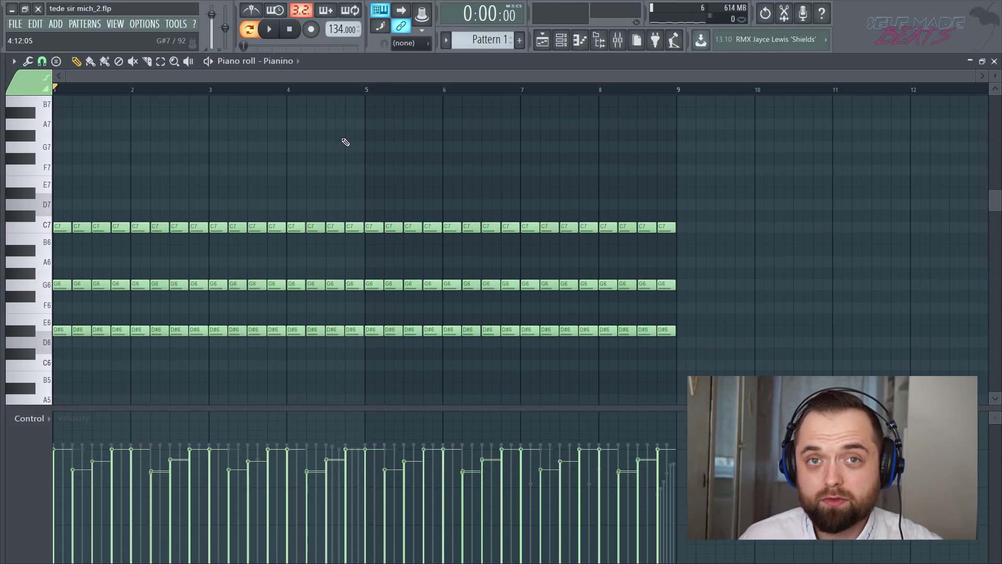
scroll(345, 142, down, 2)
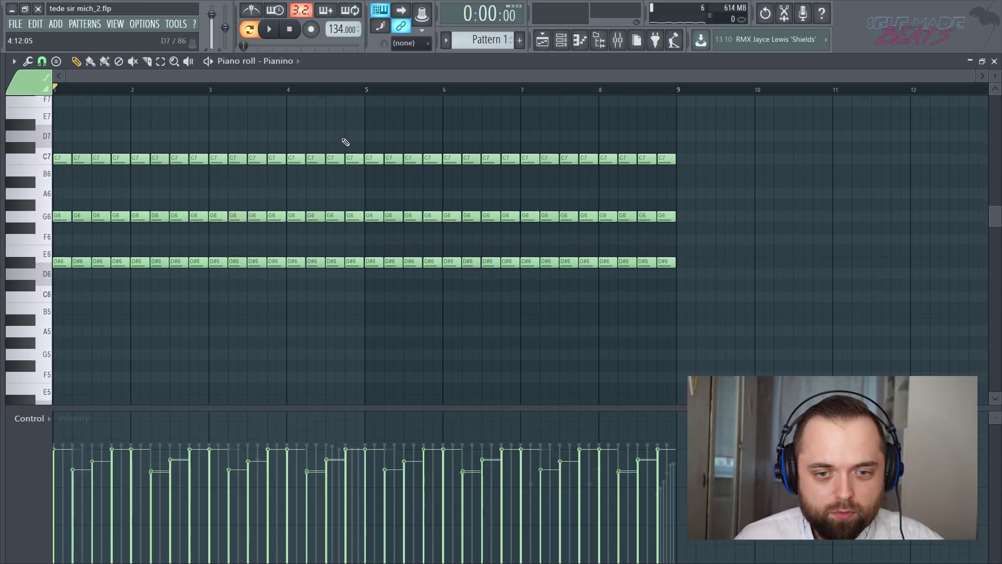
scroll(346, 142, up, 2)
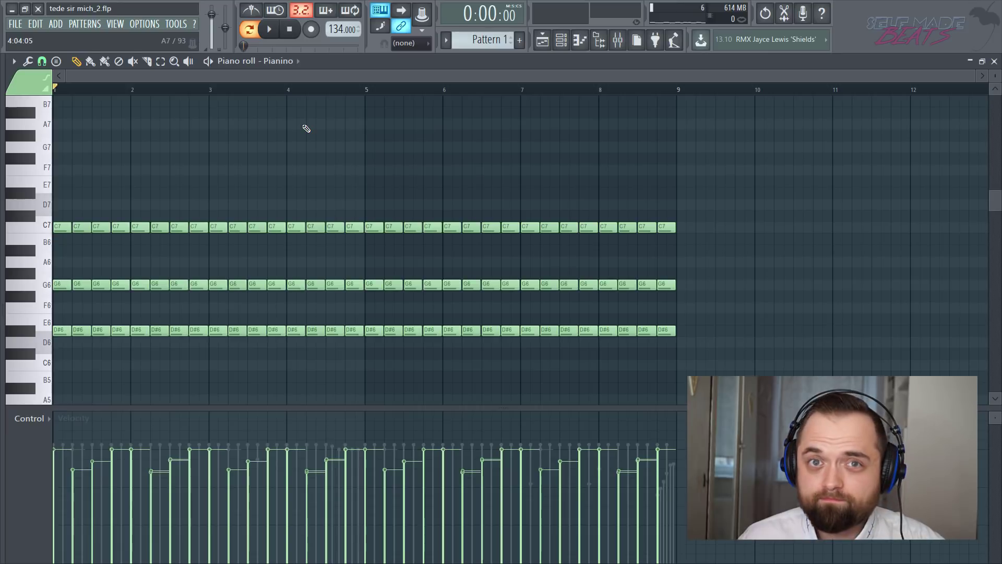
Open the Bas channel's piano roll and draw a C3 note slightly shorter than one beat at the start of bar 1.
click(995, 62)
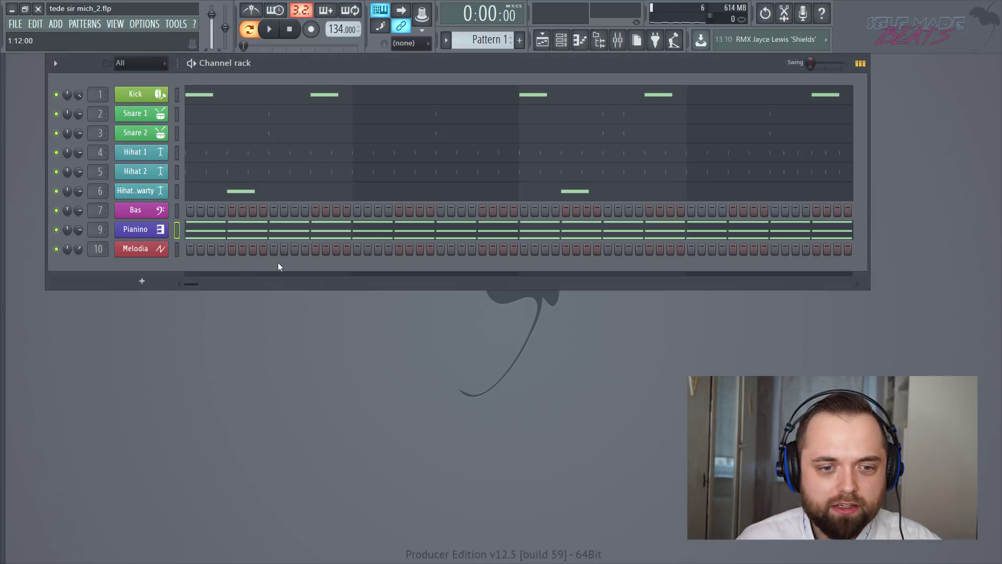
right_click(156, 213)
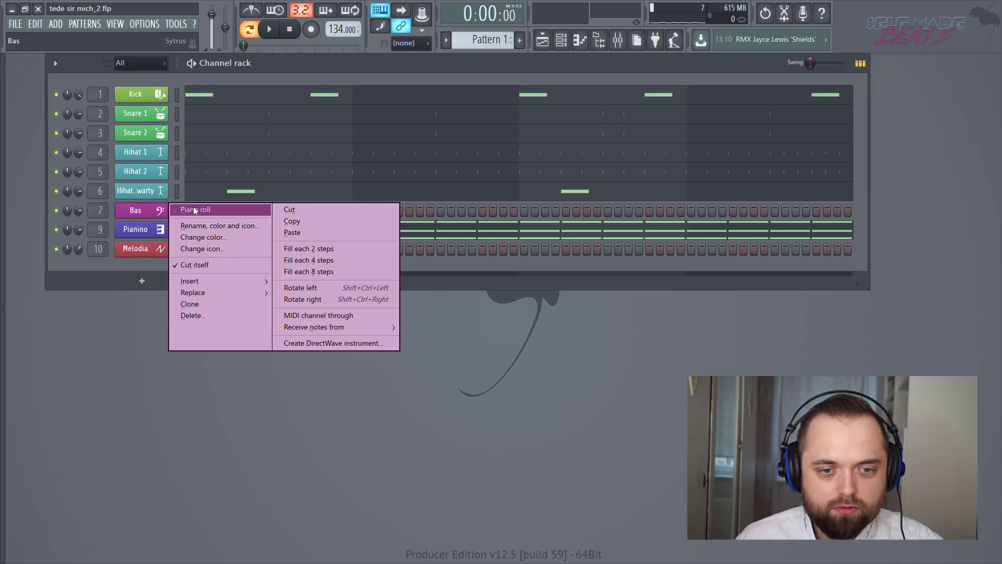
click(195, 209)
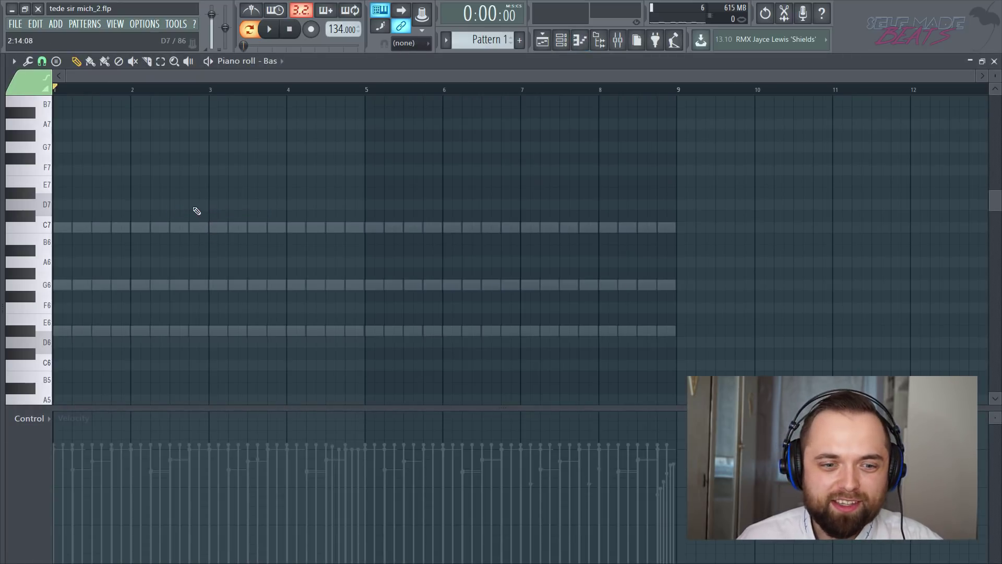
scroll(114, 206, down, 10)
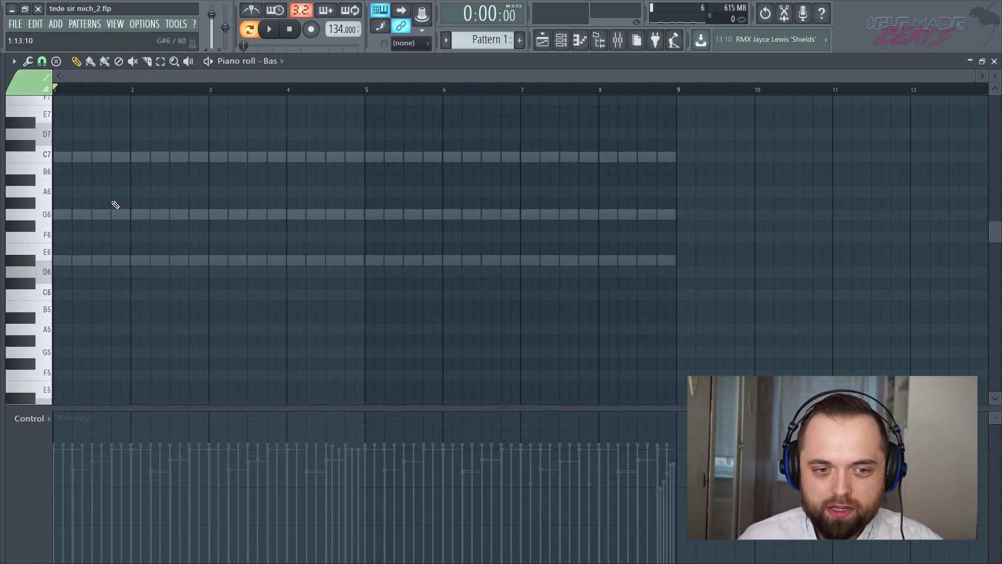
scroll(115, 167, down, 3)
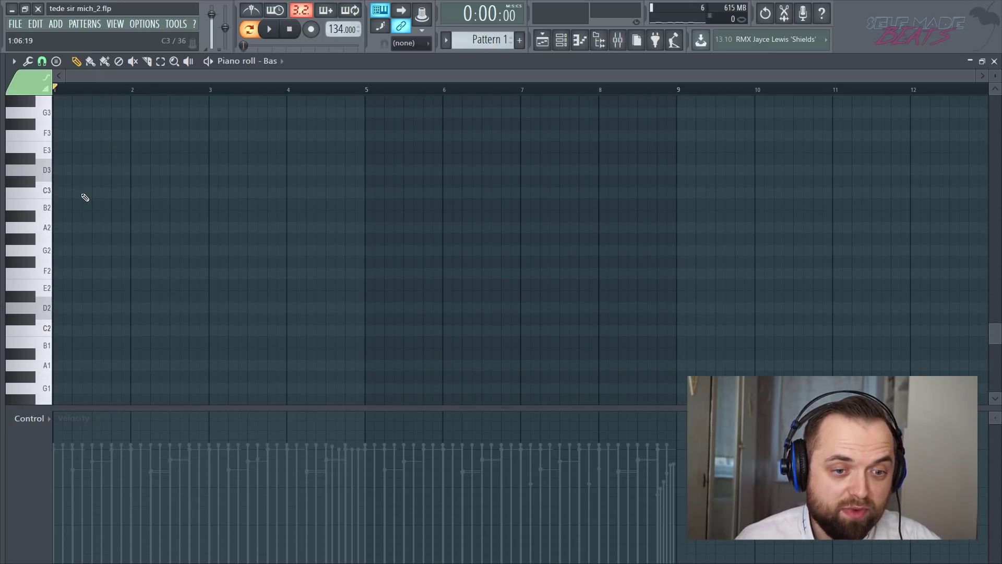
drag(91, 197, 71, 196)
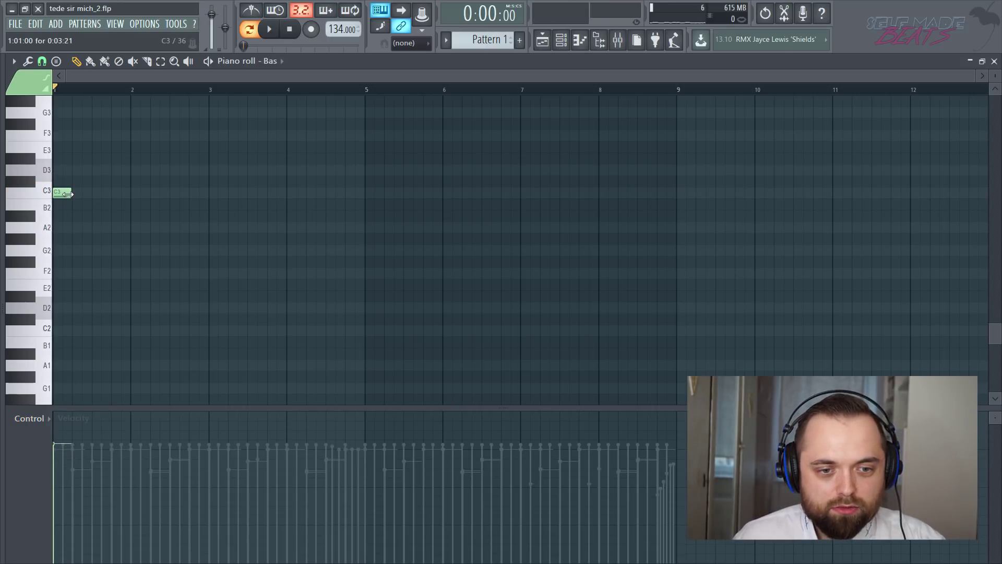
Add C3 bass notes on beat 4 of bar 1 and on beats 1 and 4 of bar 3 during playback.
scroll(93, 79, up, 5)
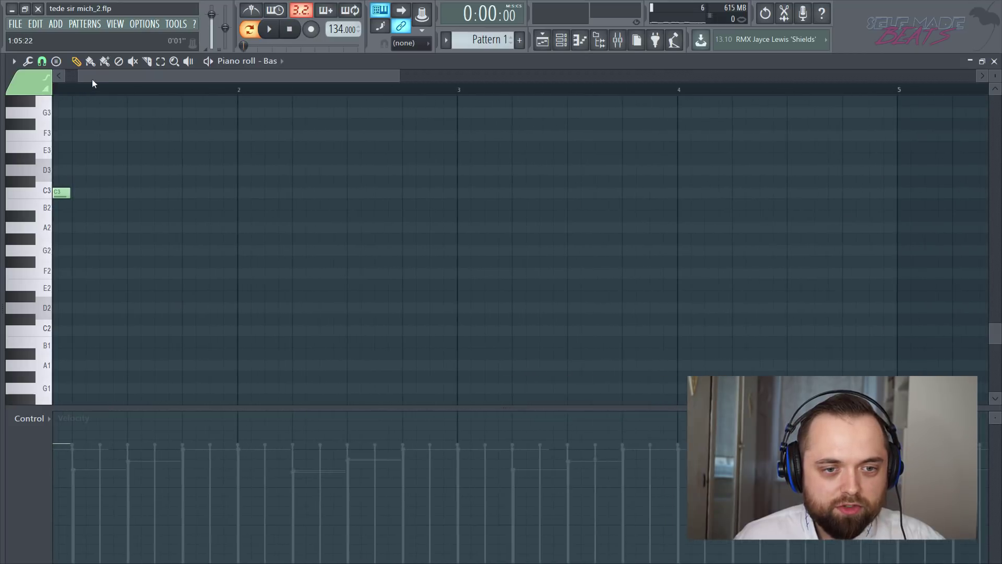
key(space)
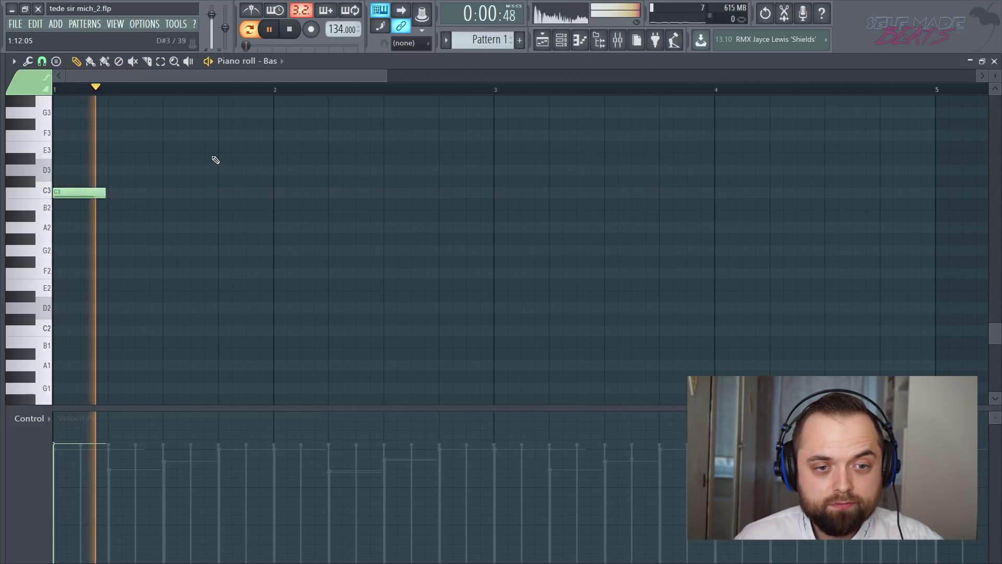
key(space)
key(space)
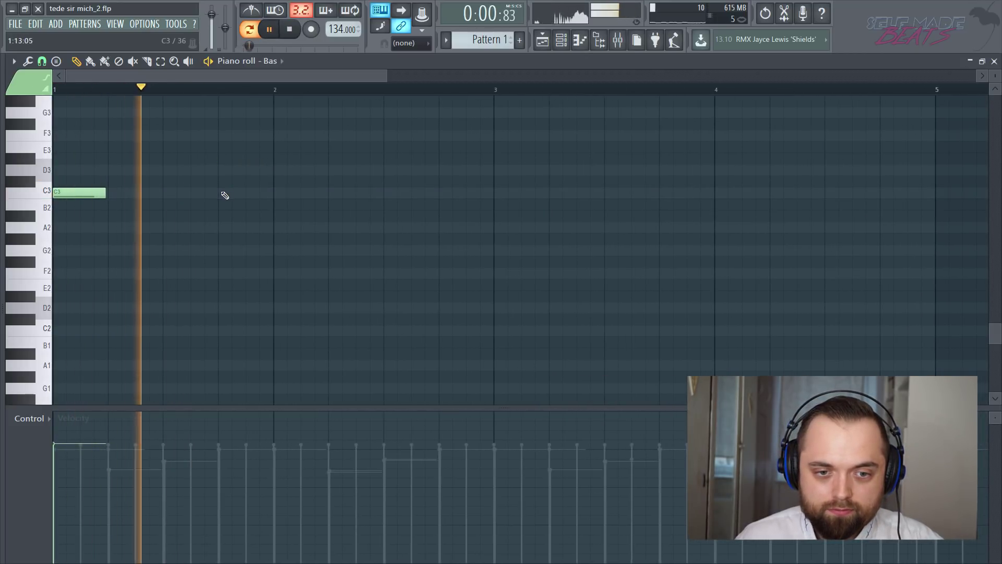
click(224, 193)
click(501, 193)
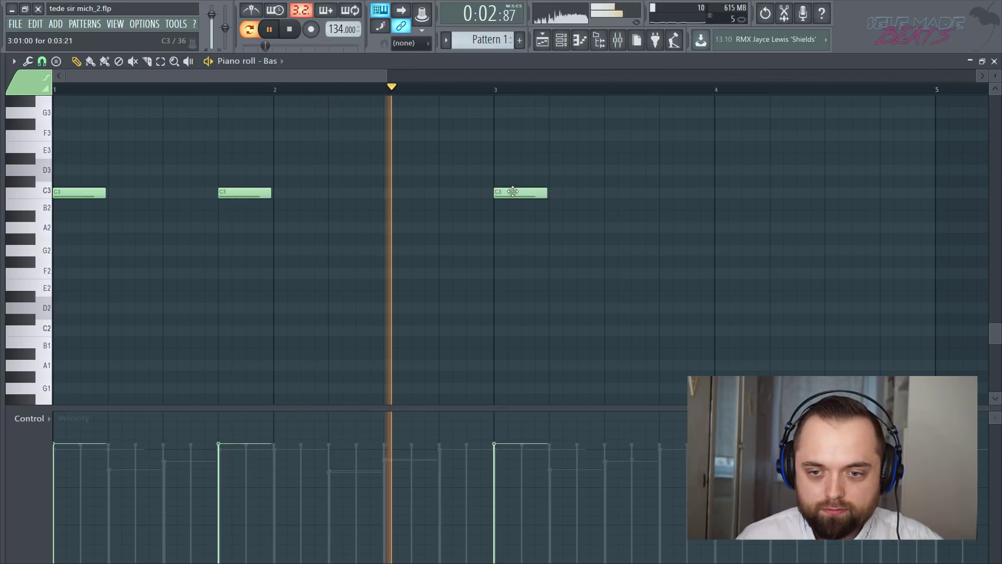
click(663, 193)
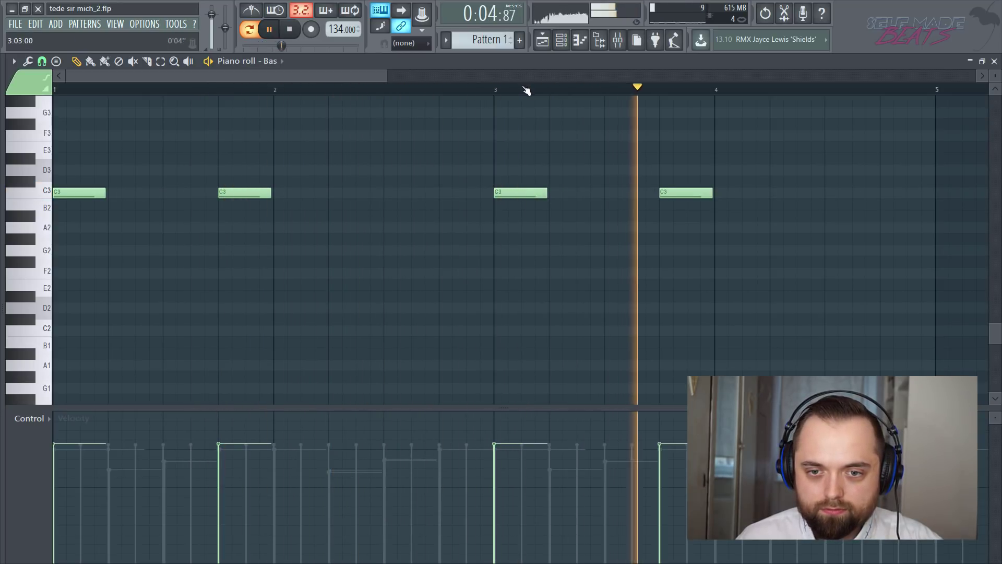
scroll(529, 90, down, 3)
key(space)
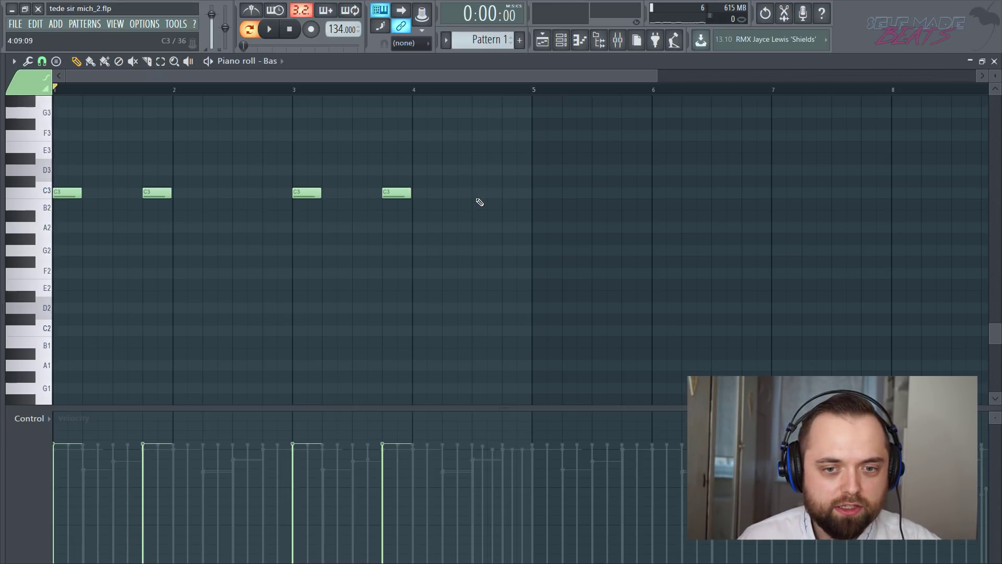
Add C3 bass notes on beats 1 and 4 of bars 5 and 7.
click(536, 194)
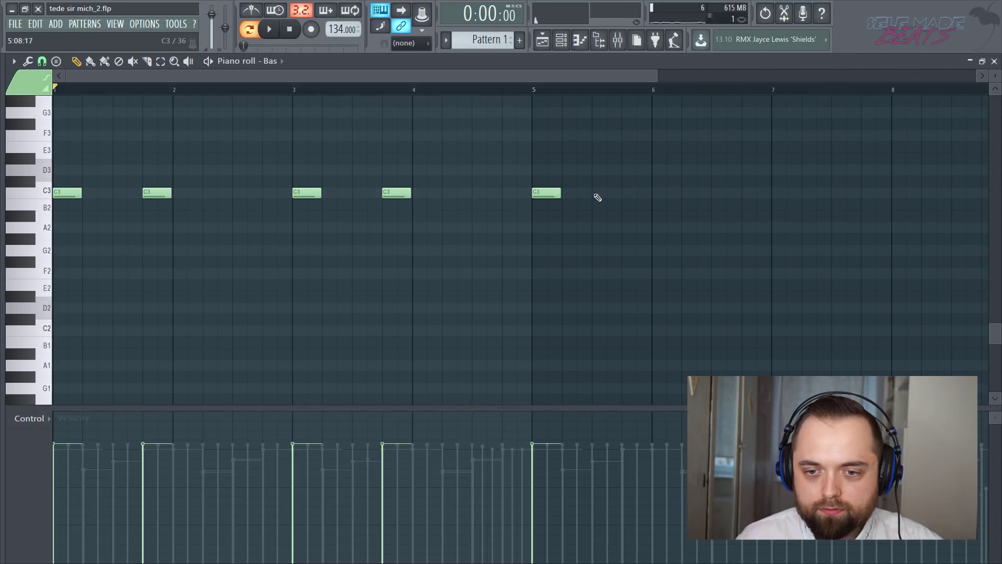
click(626, 199)
drag(396, 78, 520, 99)
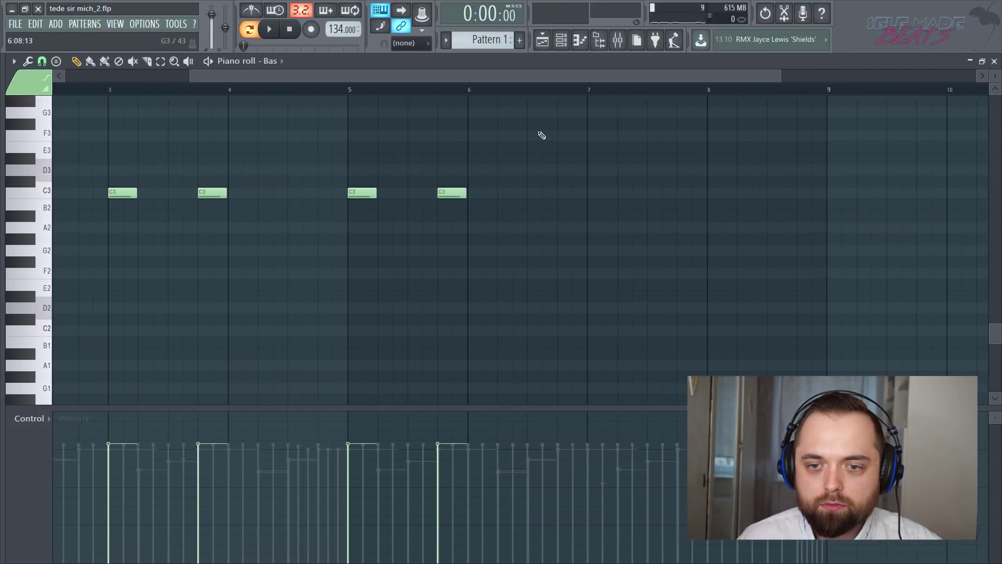
click(578, 196)
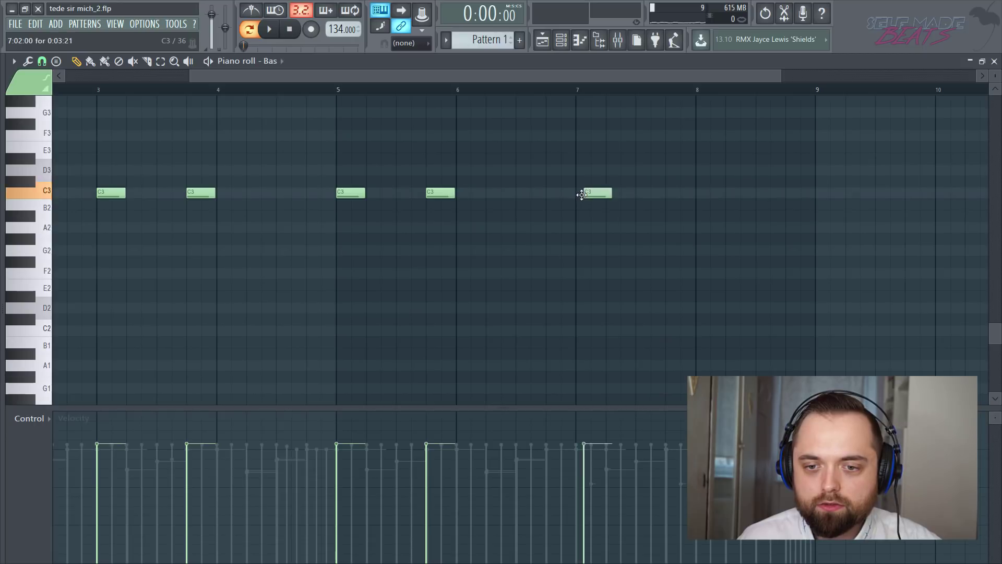
click(668, 194)
drag(589, 80, 445, 95)
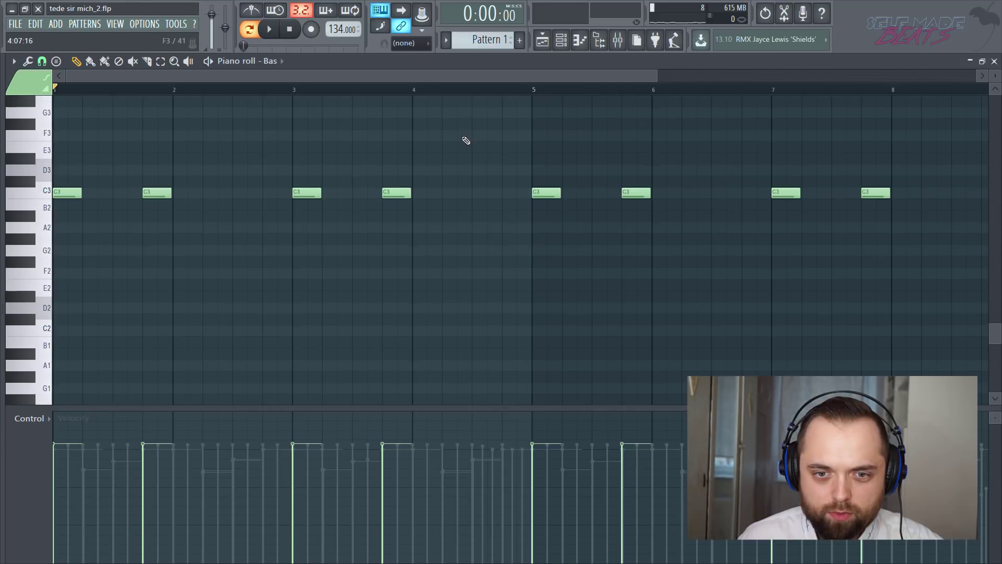
scroll(465, 140, up, 2)
scroll(461, 92, up, 4)
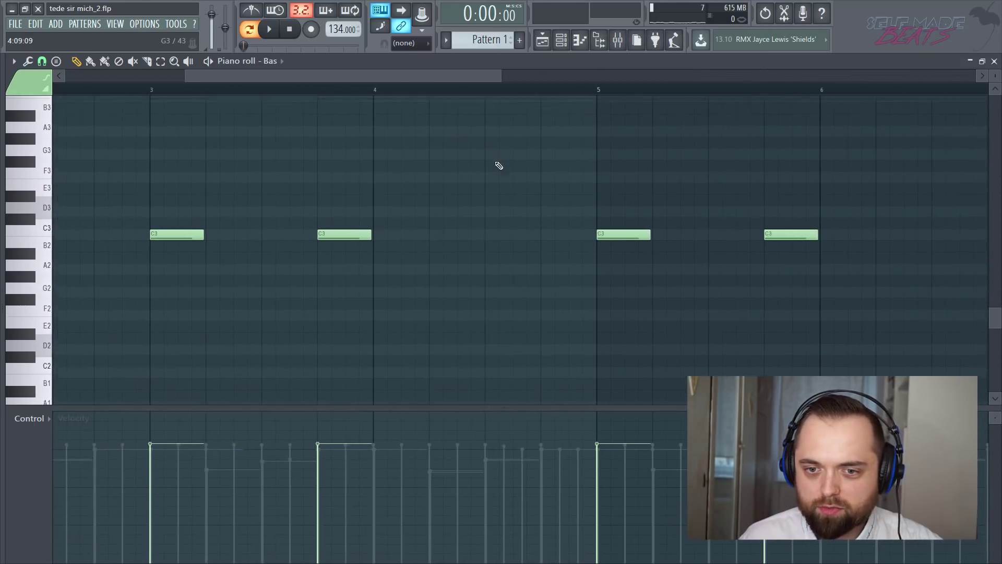
scroll(500, 165, up, 2)
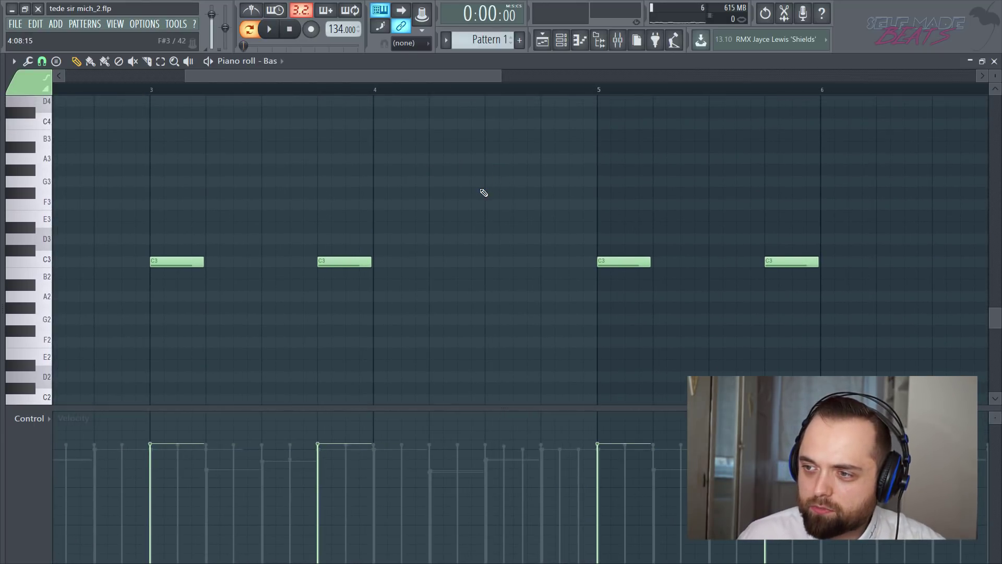
scroll(460, 242, up, 4)
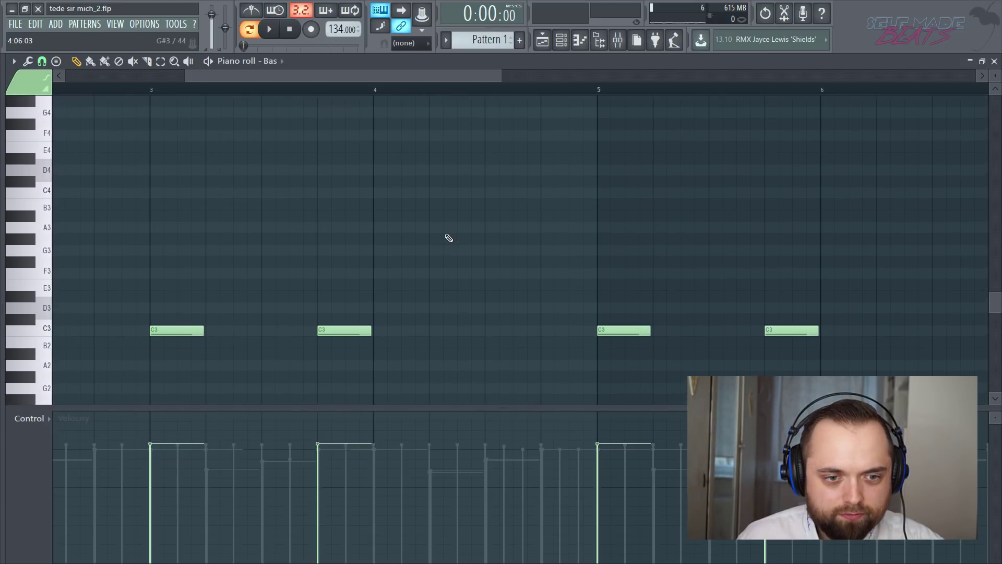
Add an A#3 bass note on beat 2 of bar 4 and a G#2 note about 1.5 beats long on beat 3.
scroll(441, 233, down, 2)
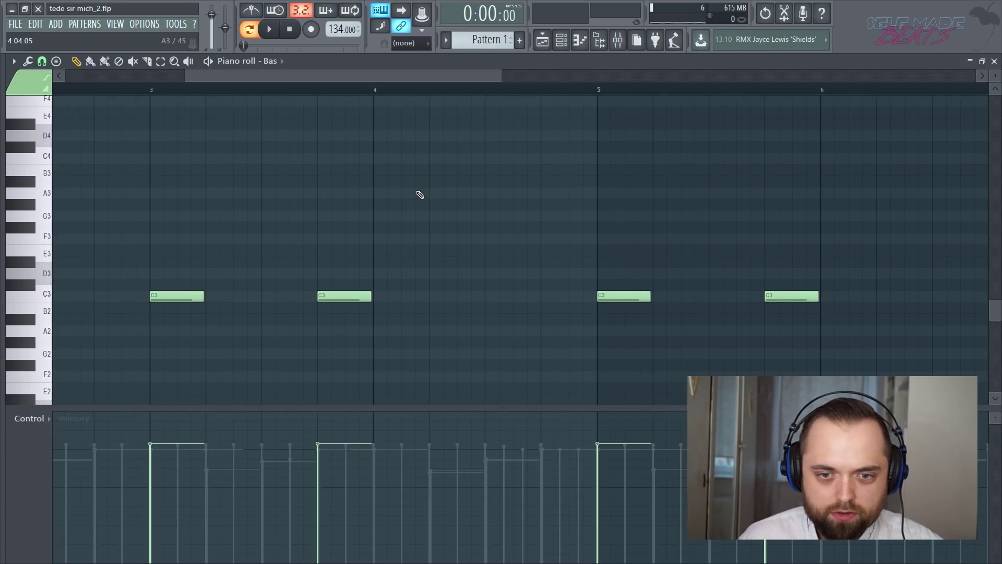
drag(433, 191, 425, 178)
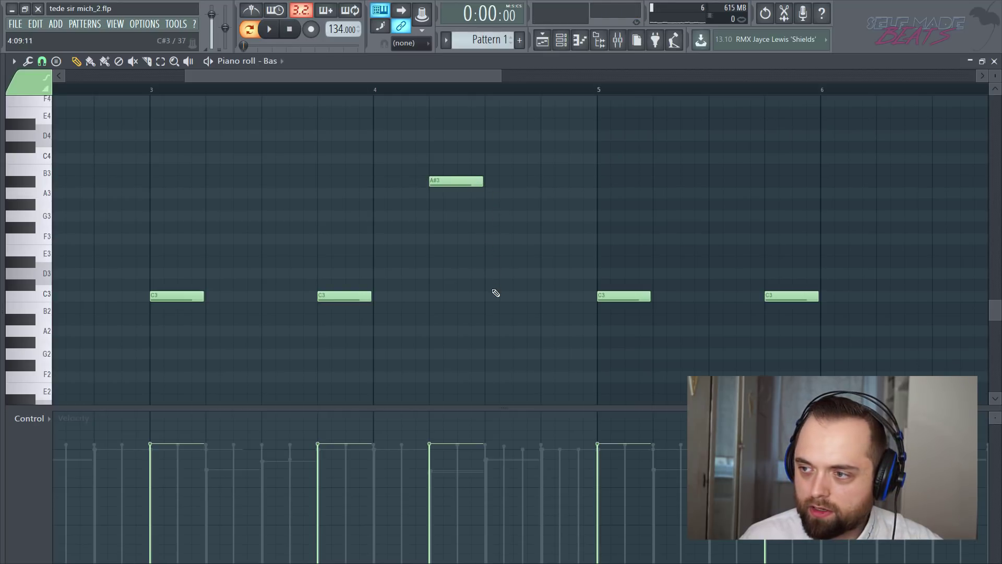
scroll(495, 293, down, 2)
scroll(488, 228, down, 2)
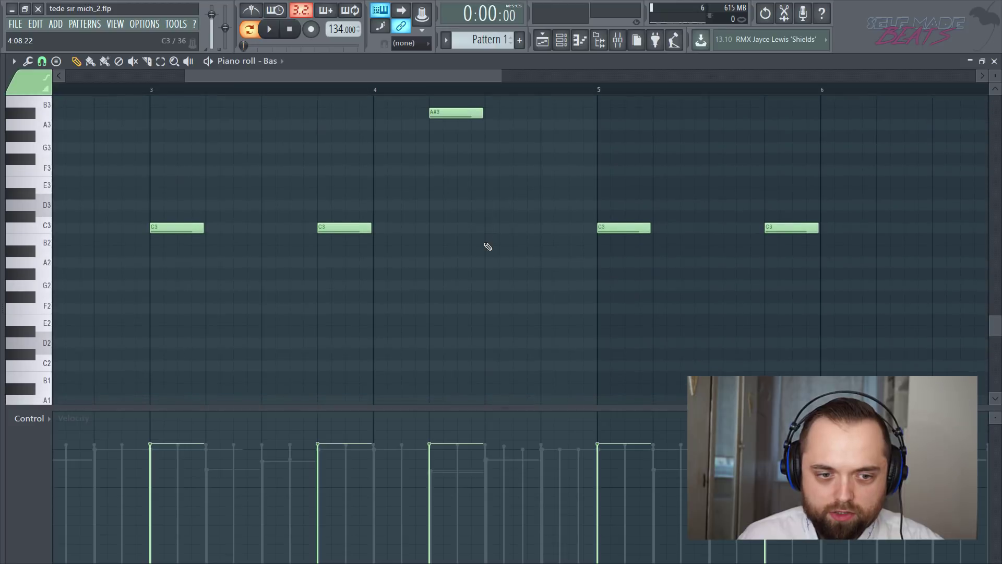
drag(493, 275, 485, 294)
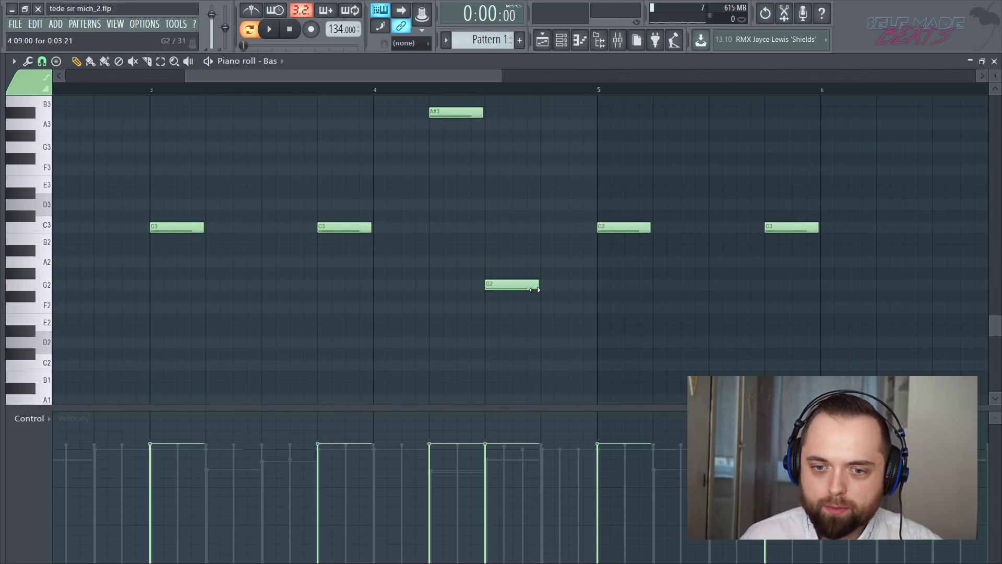
drag(517, 288, 529, 272)
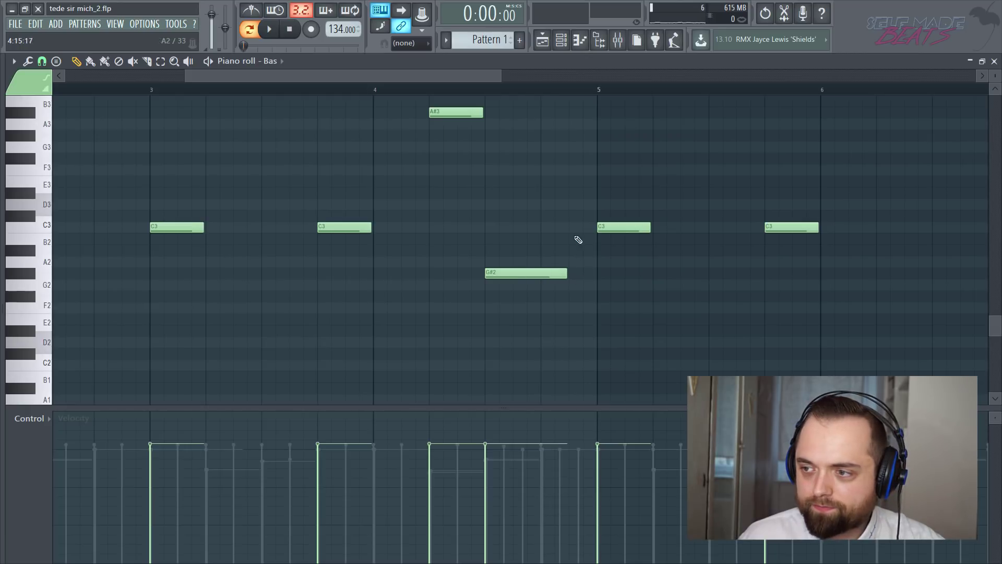
Add an F4 bass note about half a beat long in the second half of beat 4 in bar 4.
scroll(557, 168, up, 4)
scroll(576, 211, up, 3)
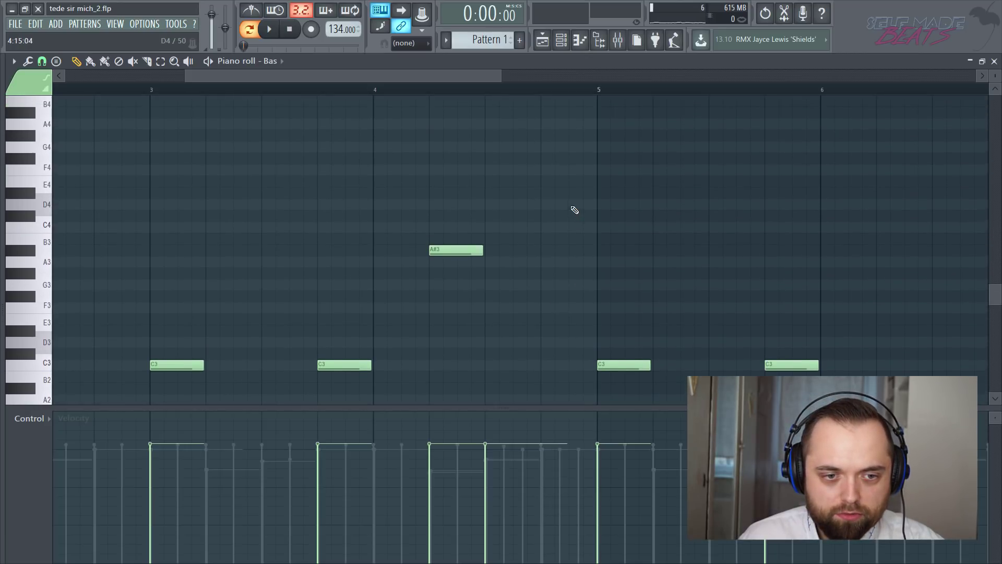
click(559, 171)
drag(587, 170, 609, 173)
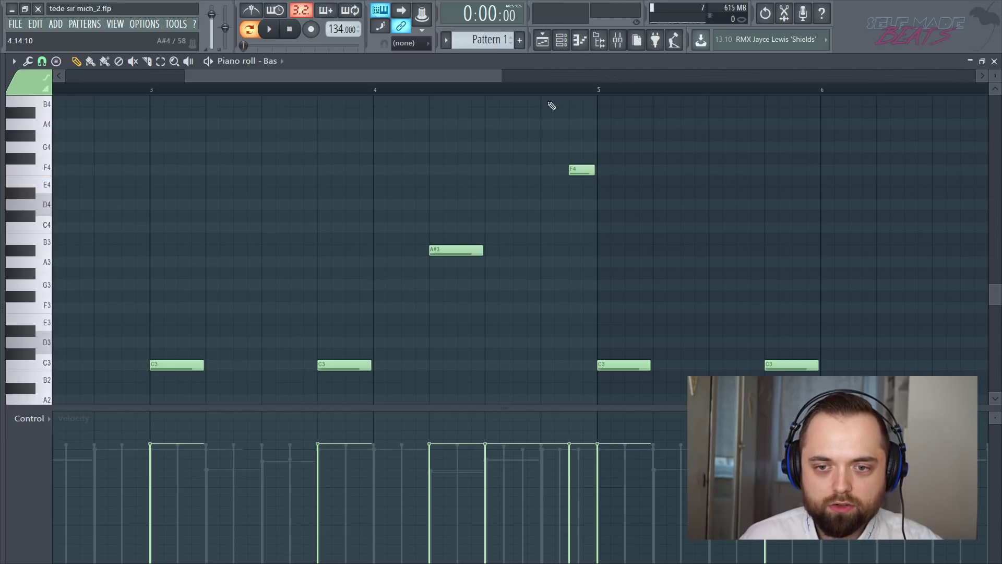
Play back the pattern from the start to hear the new bass notes in bar 4.
scroll(543, 91, down, 3)
scroll(571, 137, down, 4)
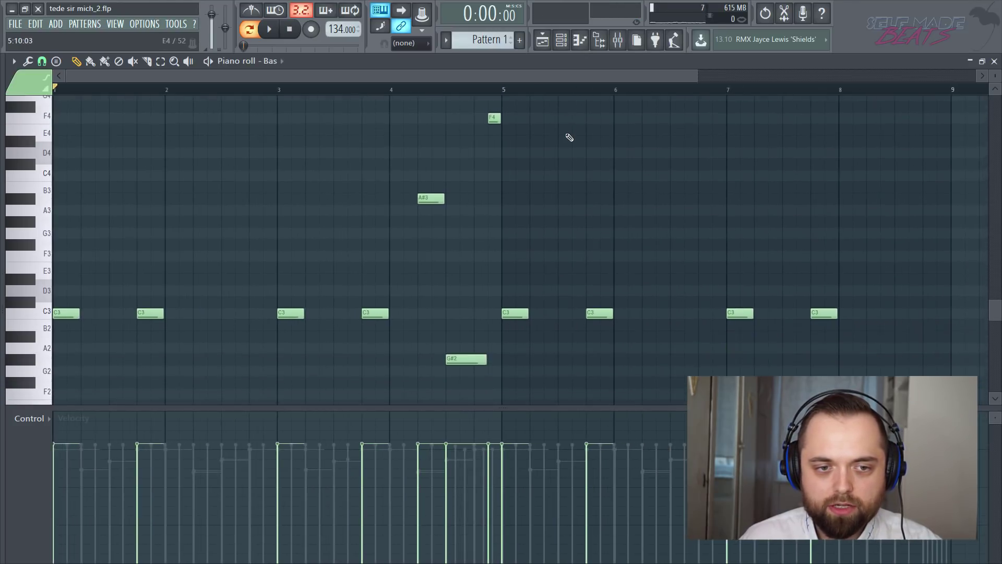
key(space)
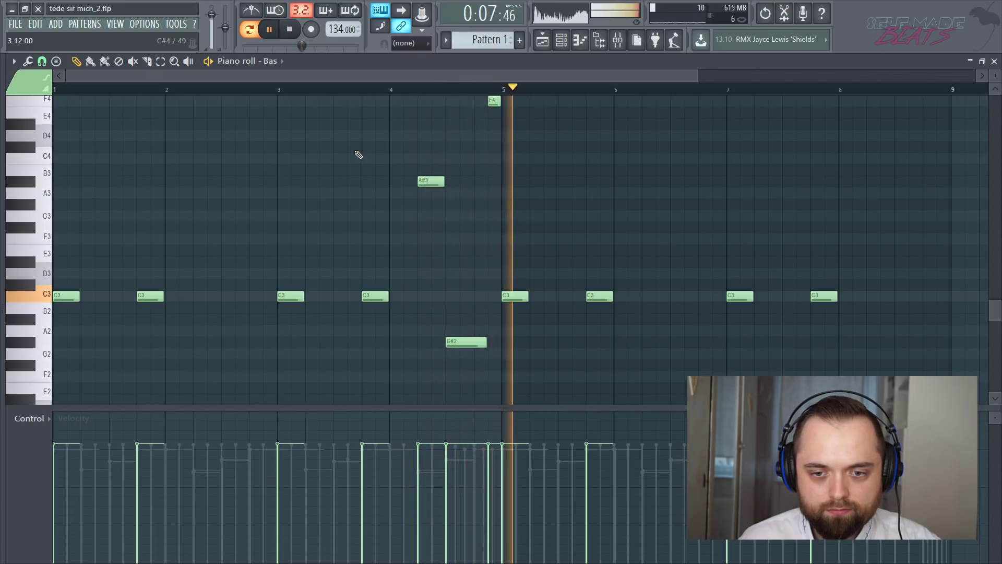
key(space)
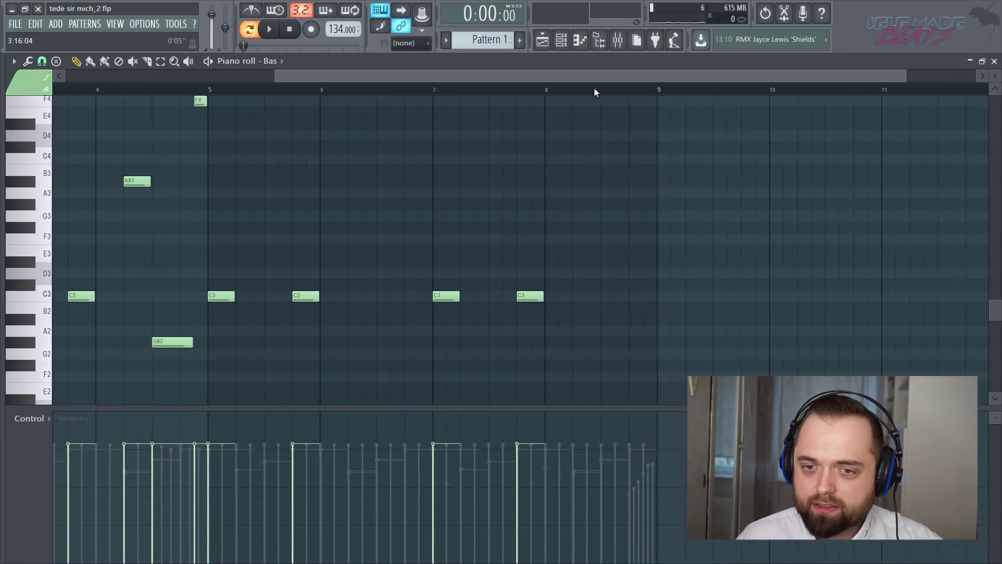
Add a roughly one-beat A#2 bass note on beat 2 of bar 8.
scroll(595, 90, right, 1)
scroll(597, 92, up, 4)
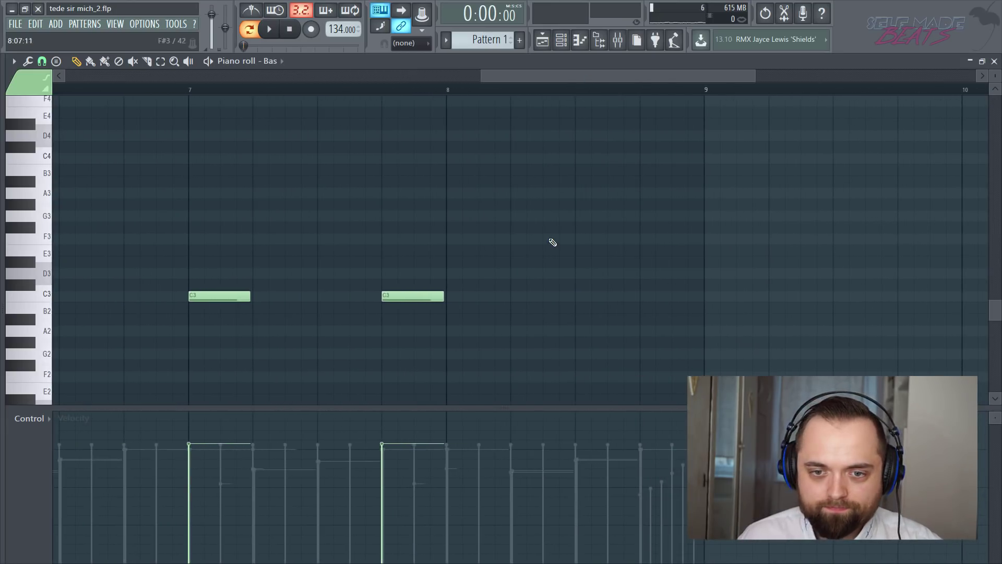
scroll(553, 239, up, 2)
scroll(585, 260, down, 6)
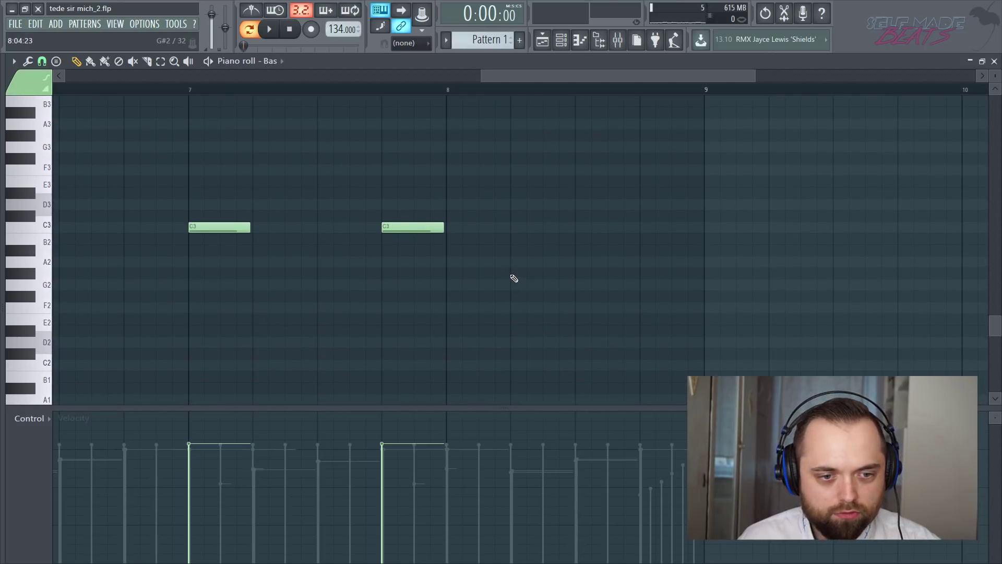
drag(515, 278, 506, 243)
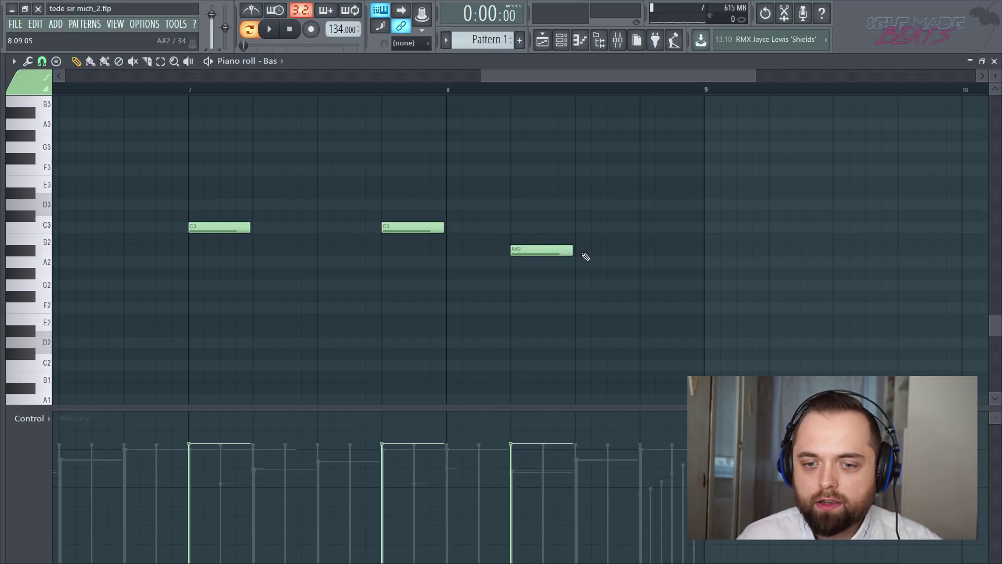
Add an A#3 bass note on beat 3 of bar 8 and extend it to the end of the bar.
scroll(583, 237, up, 5)
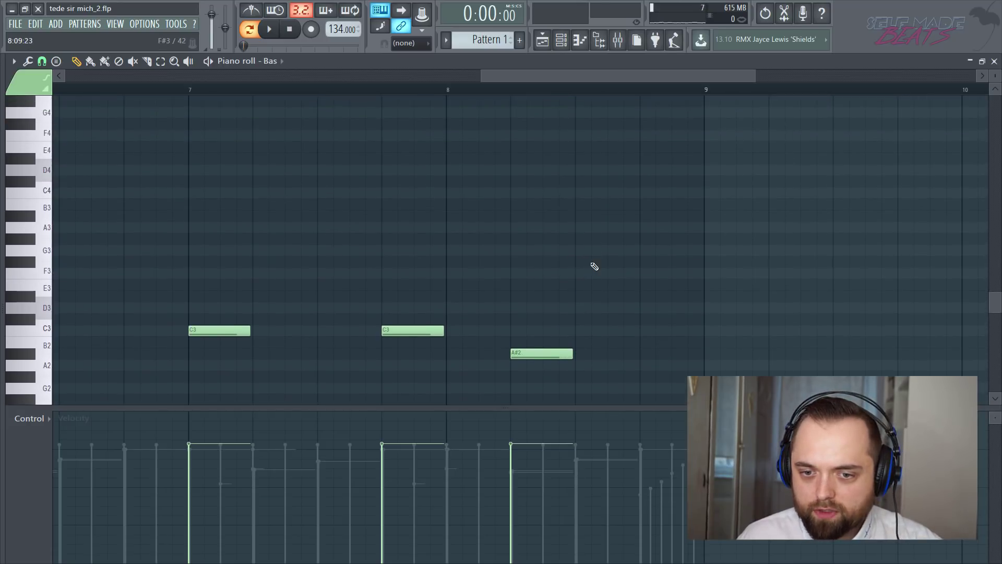
scroll(585, 255, up, 2)
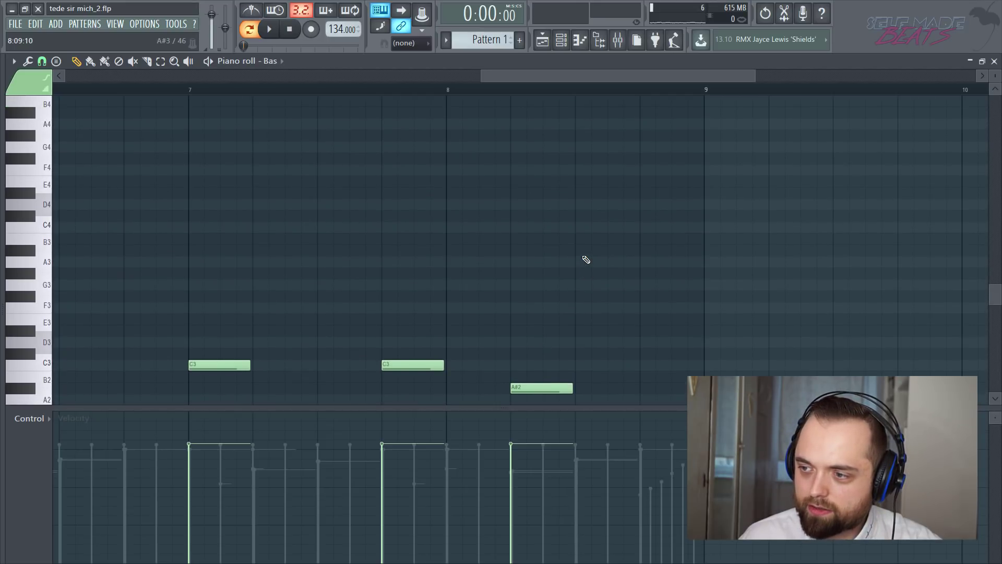
click(575, 261)
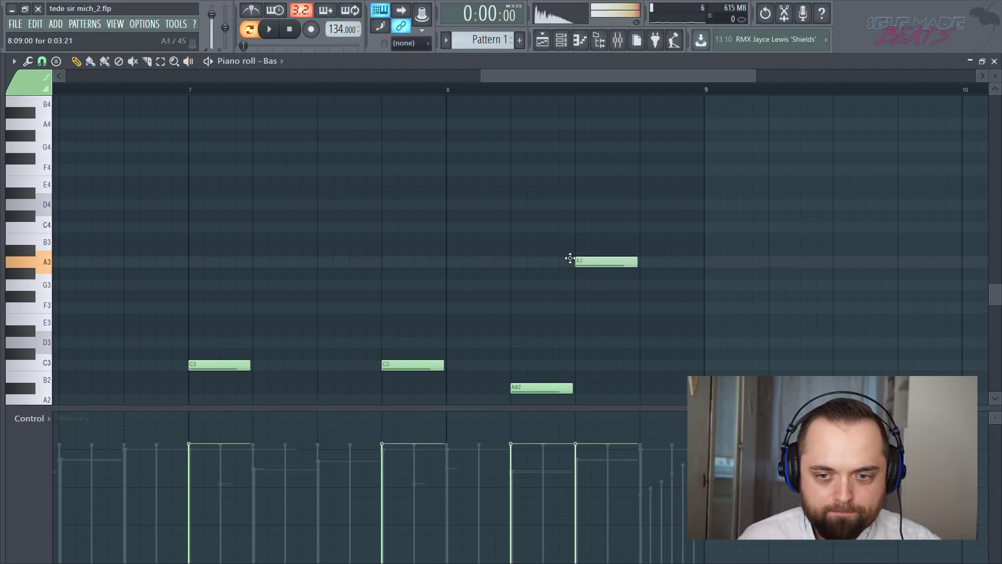
drag(568, 248, 570, 243)
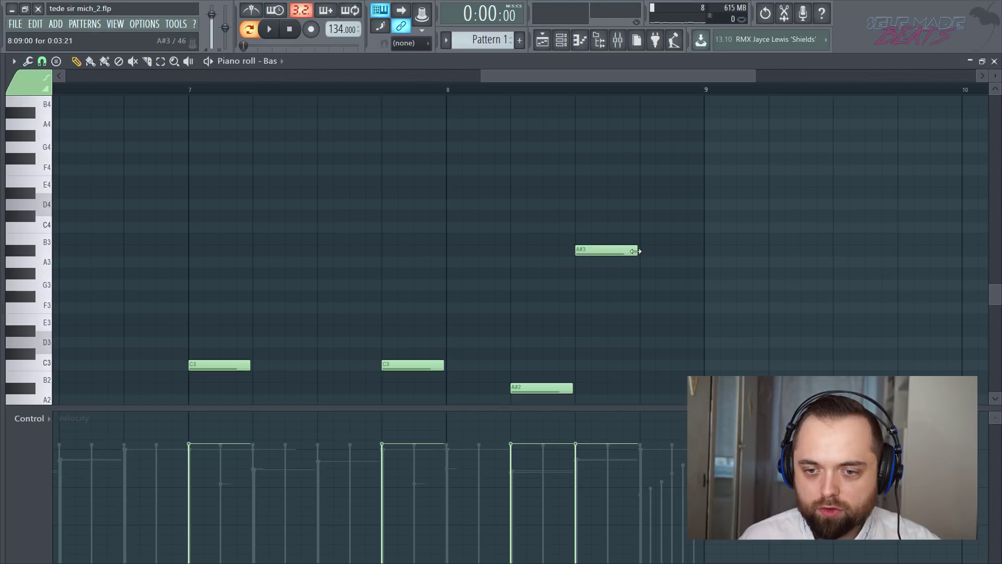
drag(635, 251, 706, 267)
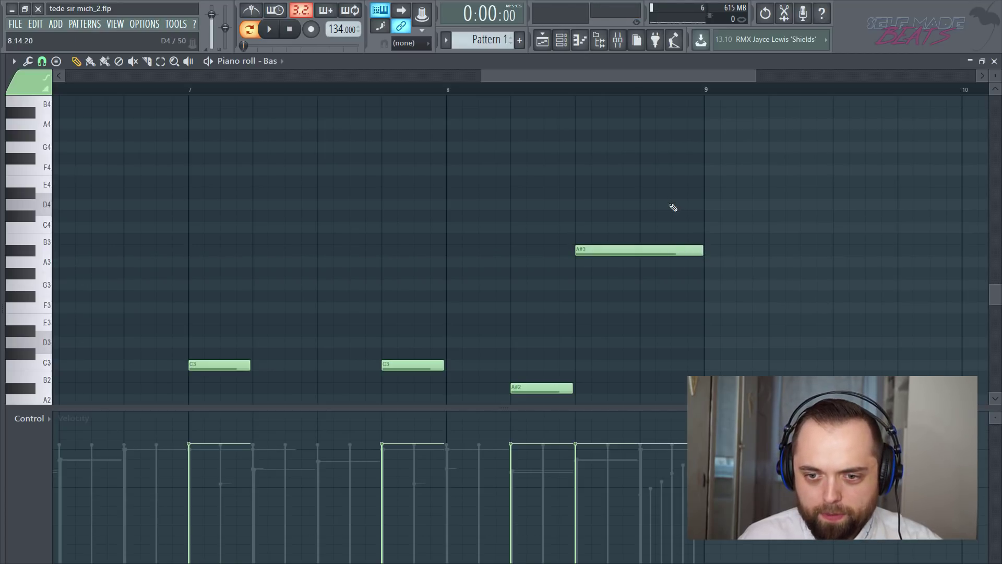
Add a one-beat D3 bass note on beat 4 of bar 8 and turn it into a slide note.
scroll(672, 206, down, 3)
drag(643, 222, 641, 233)
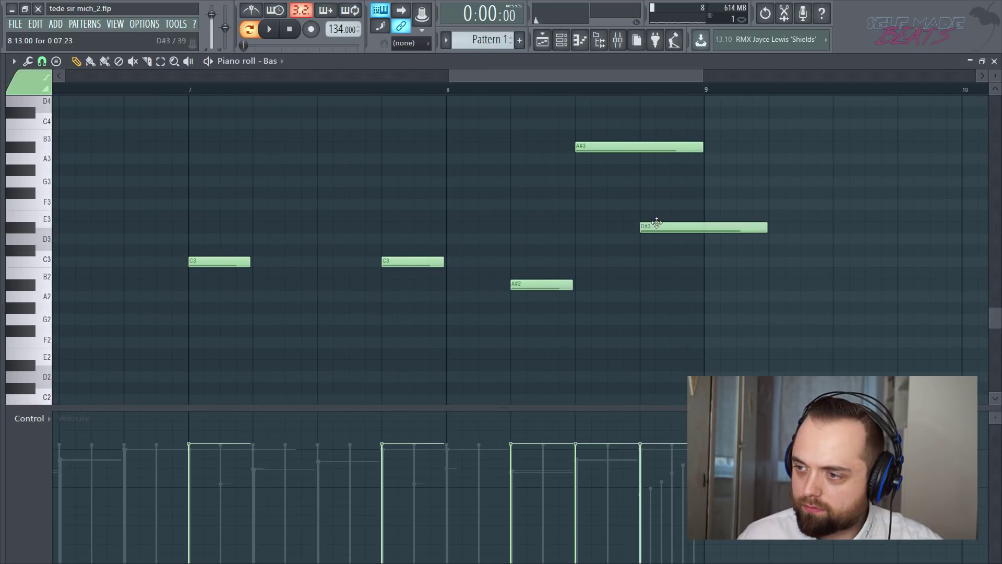
drag(744, 235, 700, 237)
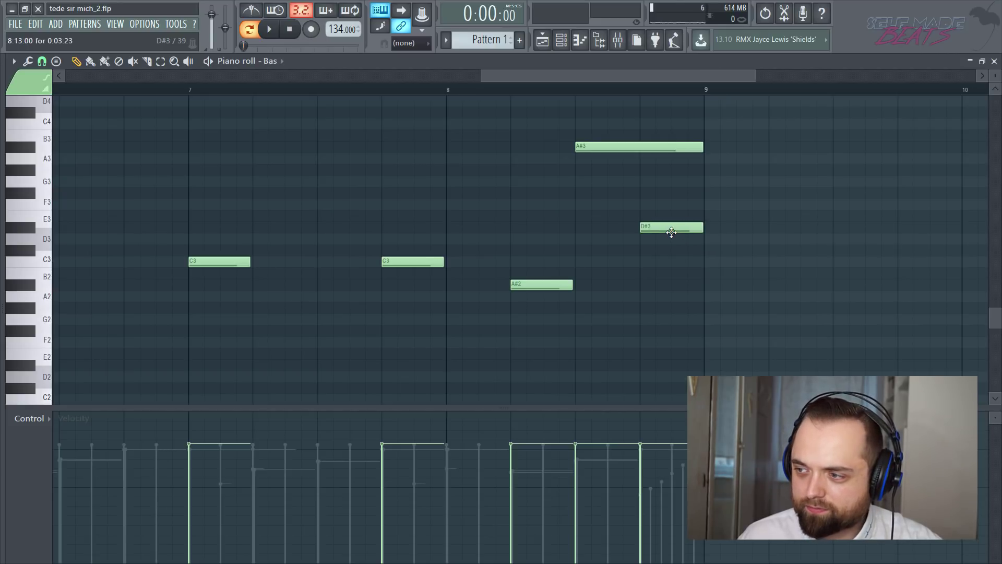
drag(672, 232, 671, 238)
double_click(671, 239)
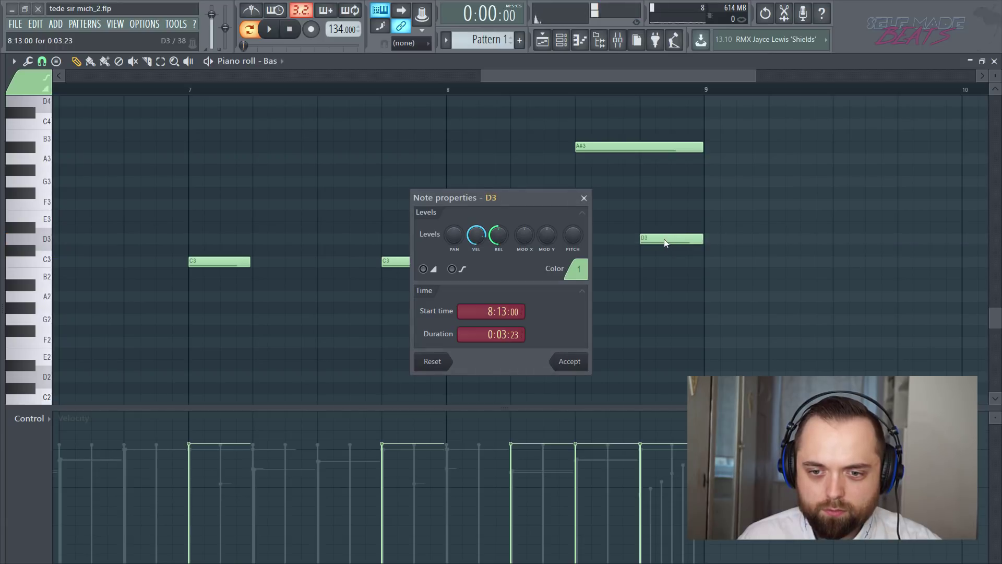
click(555, 362)
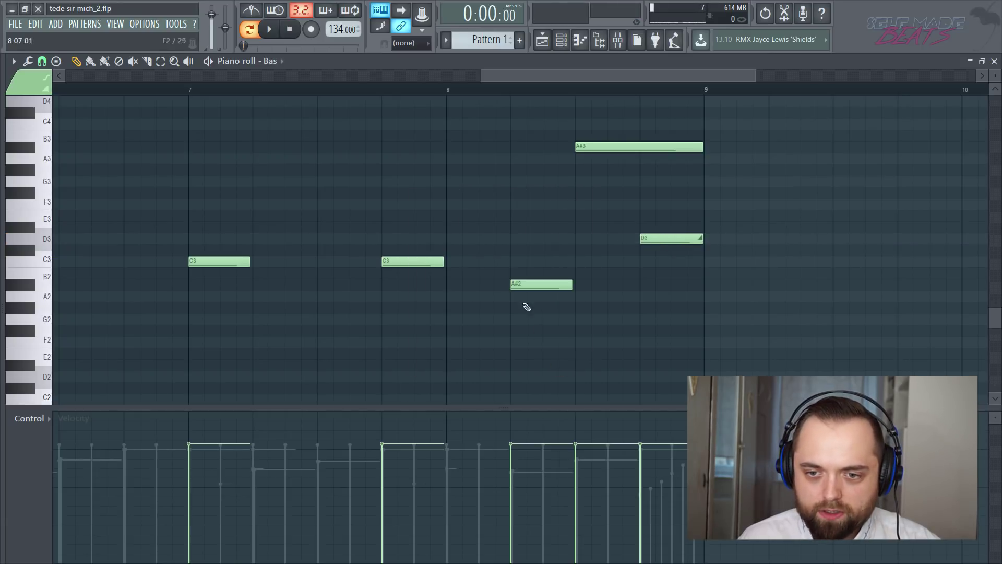
Play back the full eight-bar bass line to check the bar 8 ending.
scroll(398, 98, down, 3)
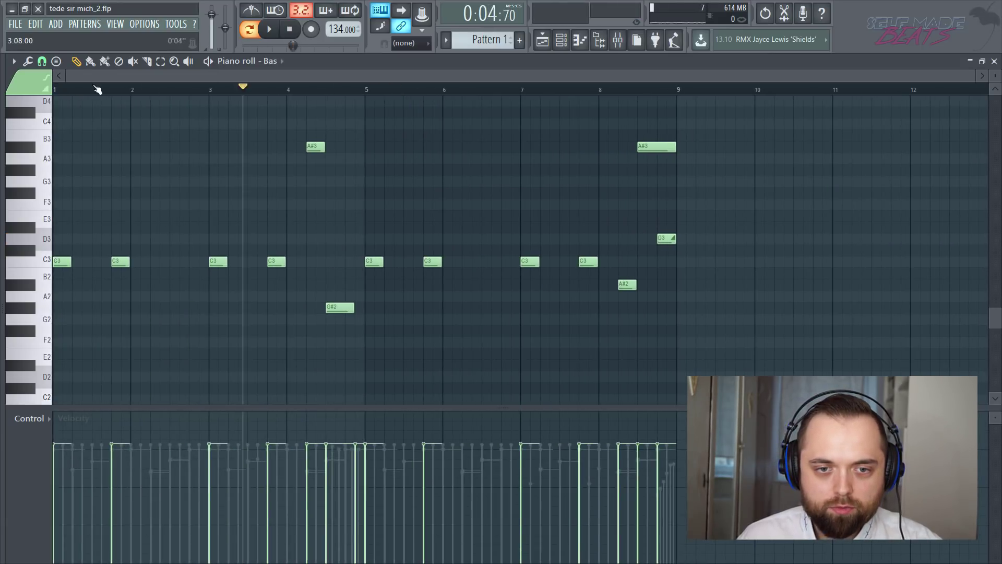
key(space)
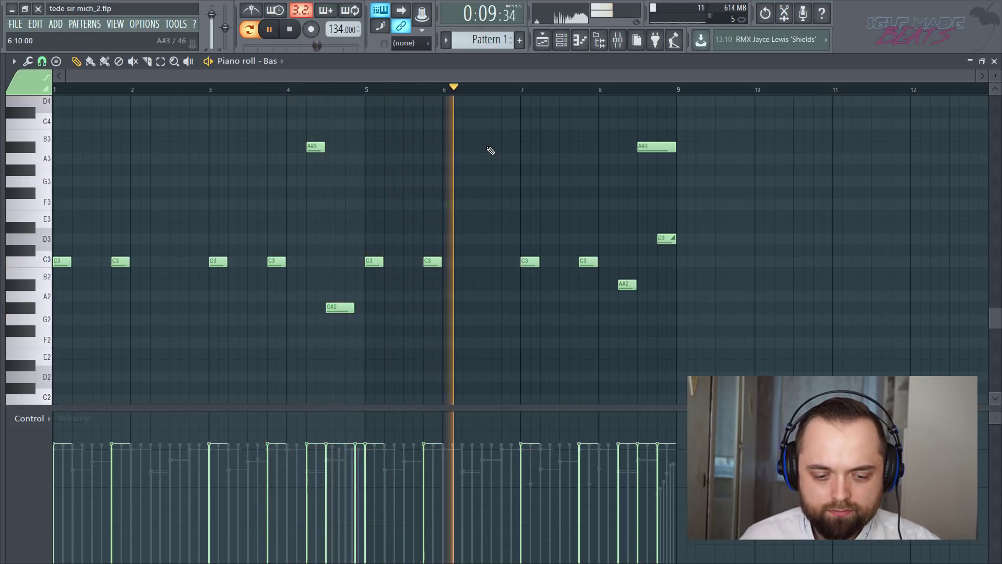
scroll(487, 167, up, 4)
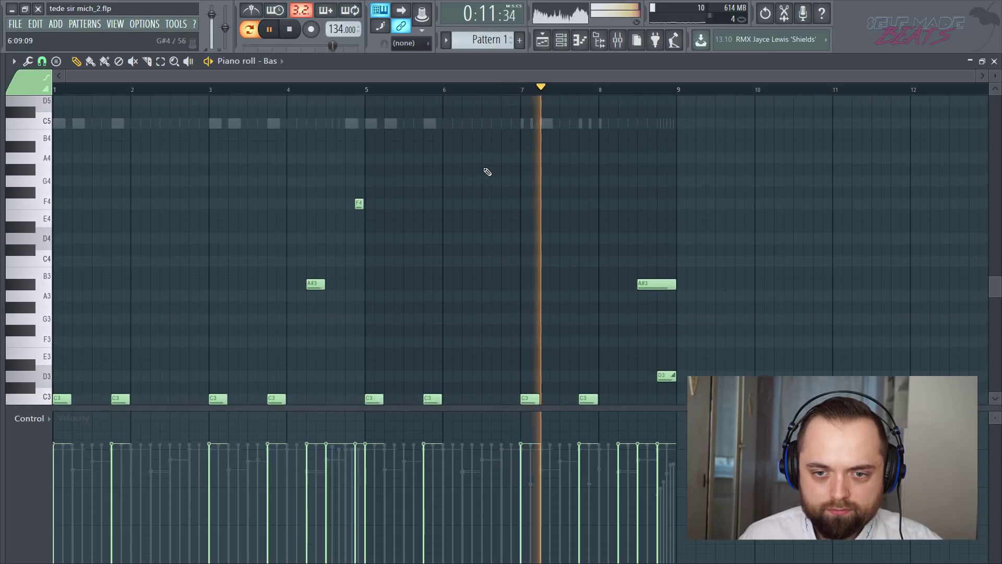
scroll(486, 171, down, 2)
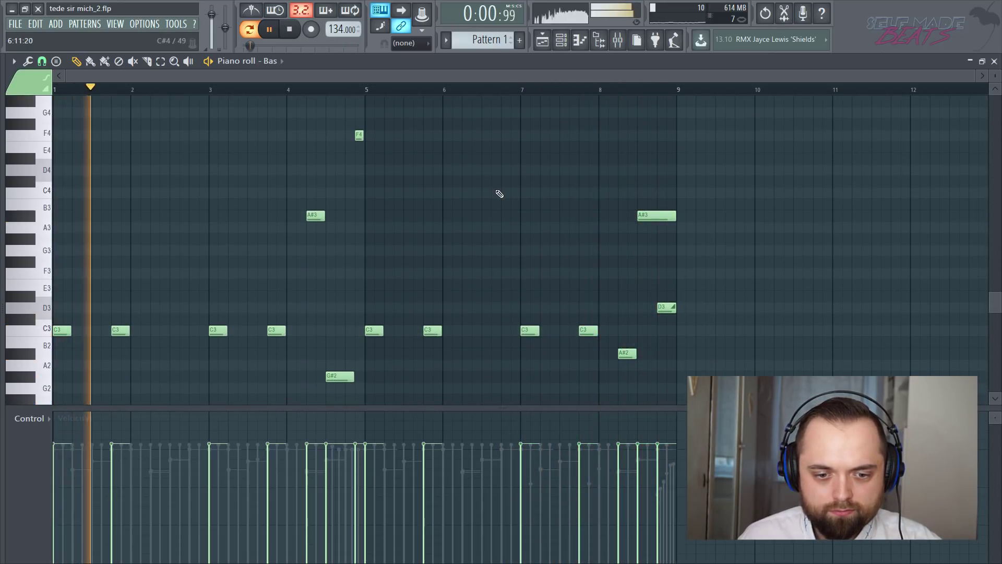
key(space)
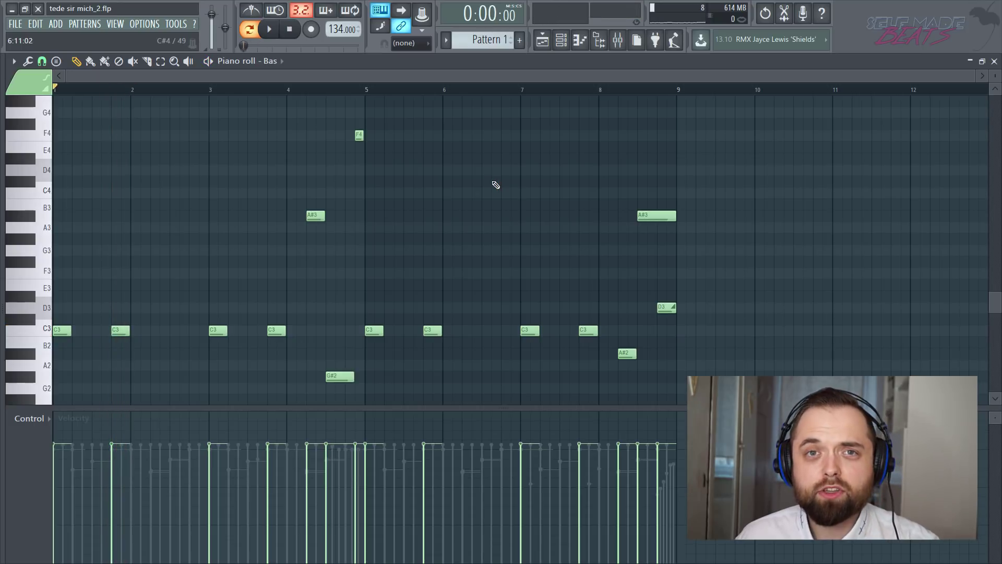
Close the bass piano roll and open the Melodia channel's piano roll.
click(995, 61)
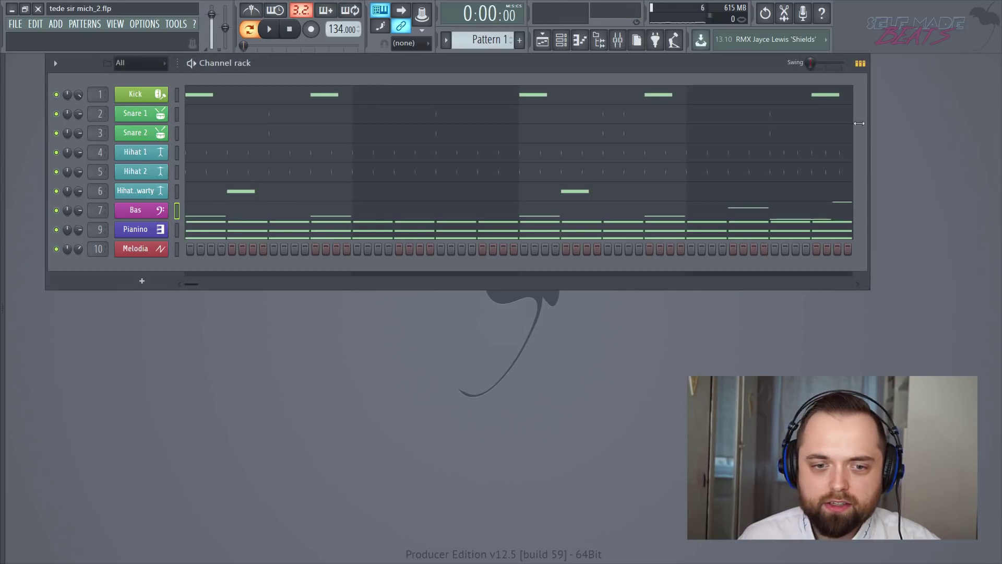
click(178, 250)
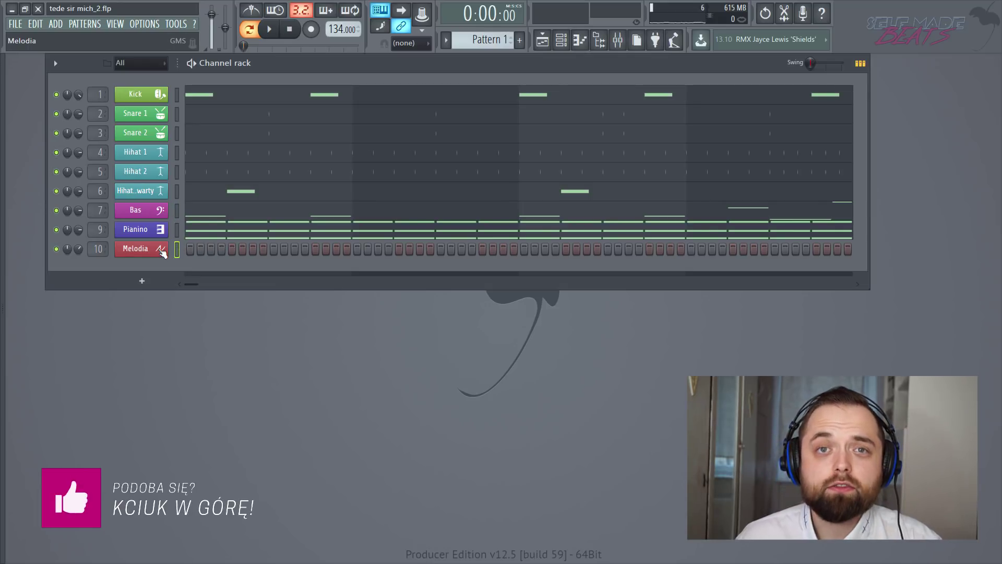
right_click(162, 251)
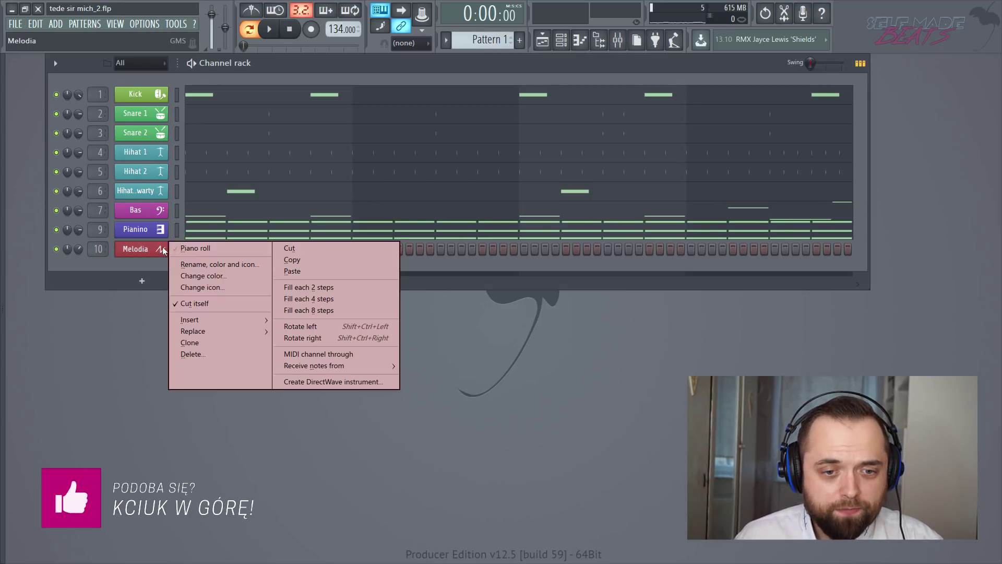
click(193, 249)
Draw a D#6 melody note at the start of bar 1 and shorten it to about a quarter of a beat.
scroll(214, 217, down, 3)
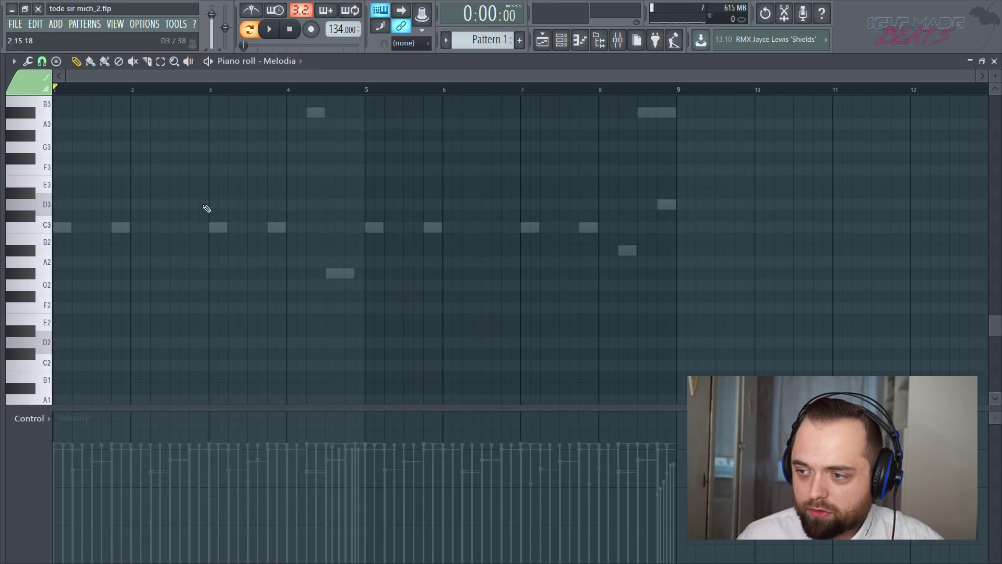
scroll(183, 207, down, 2)
ctrl+scroll(89, 130, up, 3)
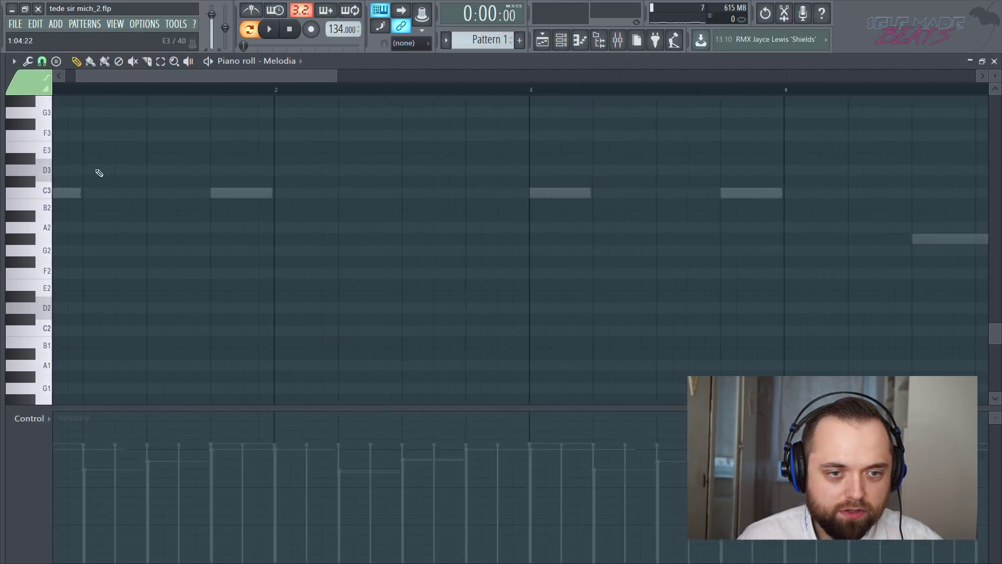
scroll(102, 173, up, 10)
scroll(101, 90, left, 1)
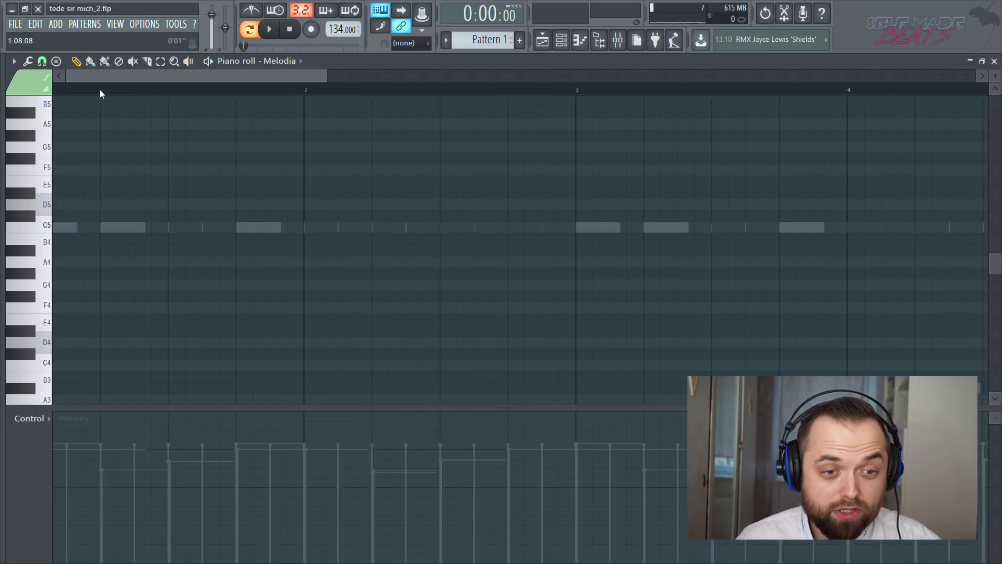
scroll(127, 188, up, 5)
scroll(124, 232, up, 1)
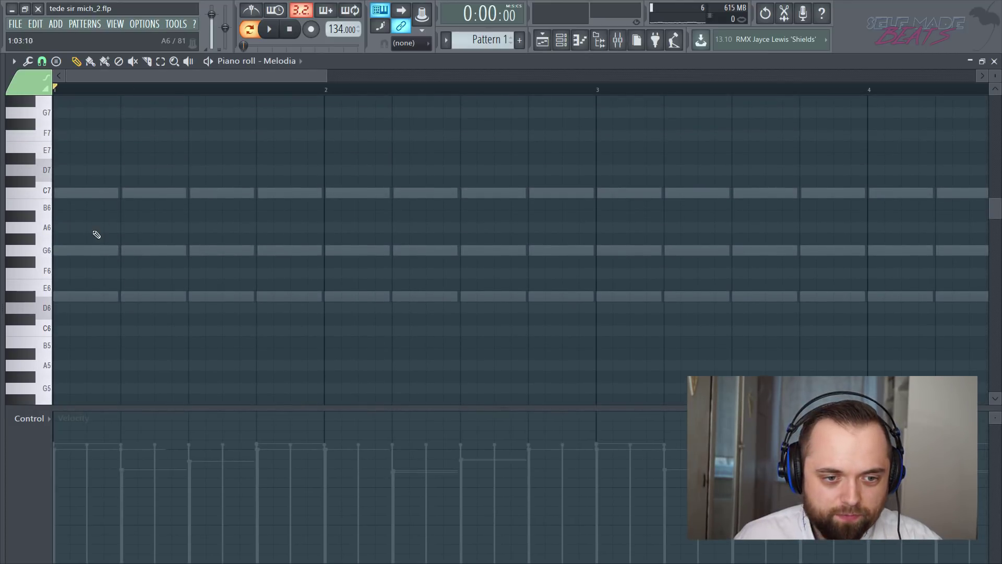
drag(87, 269, 47, 303)
drag(116, 296, 83, 304)
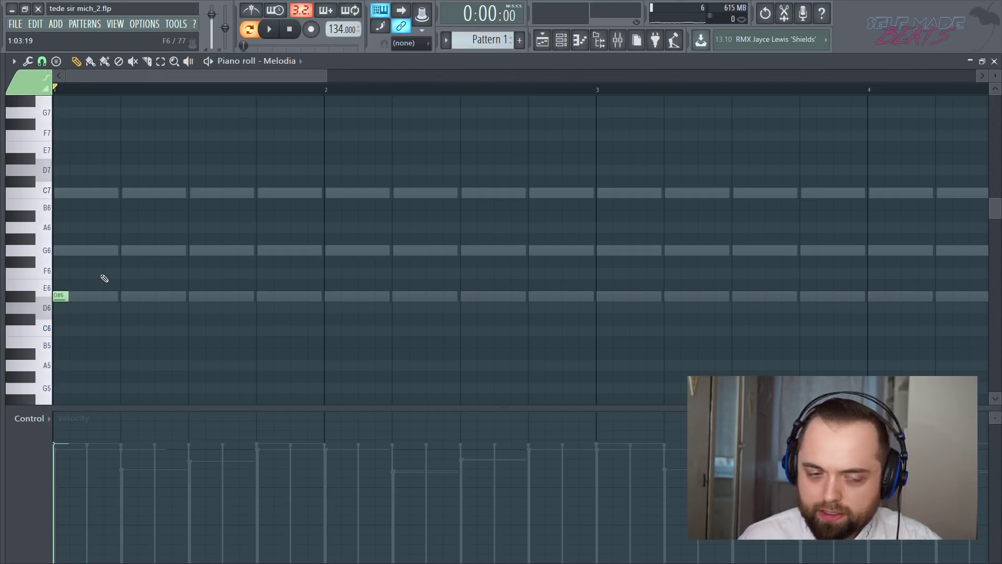
Add quarter-beat melody notes in bar 1: C6 half a beat in, G6 on beat 2 and D#6 half a beat after it.
click(94, 332)
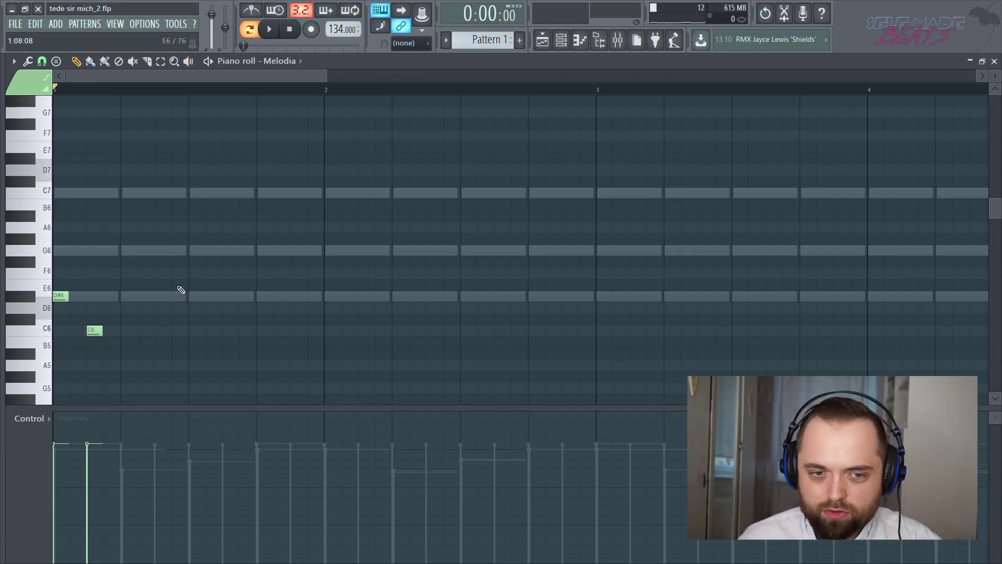
drag(160, 226, 125, 250)
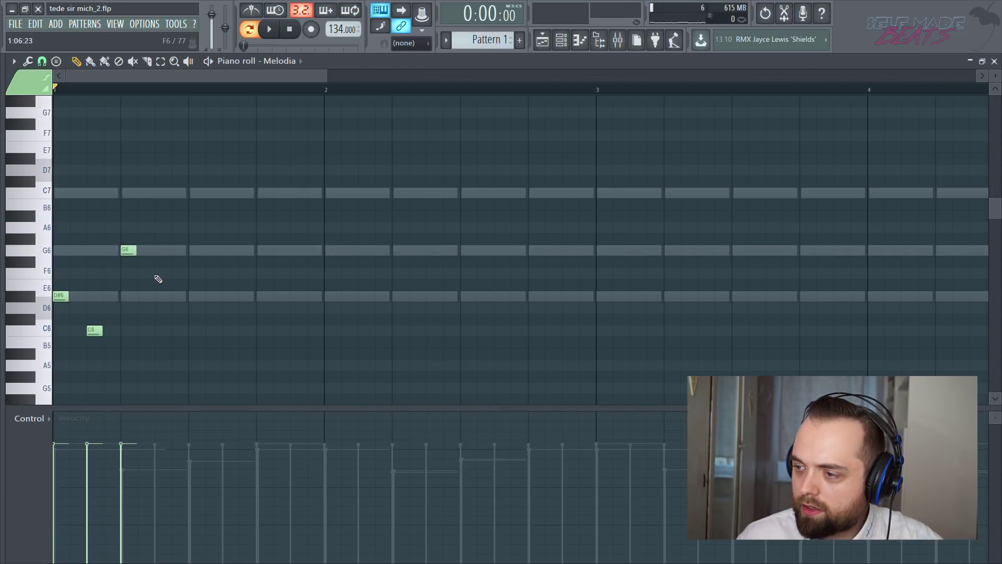
drag(159, 286, 162, 296)
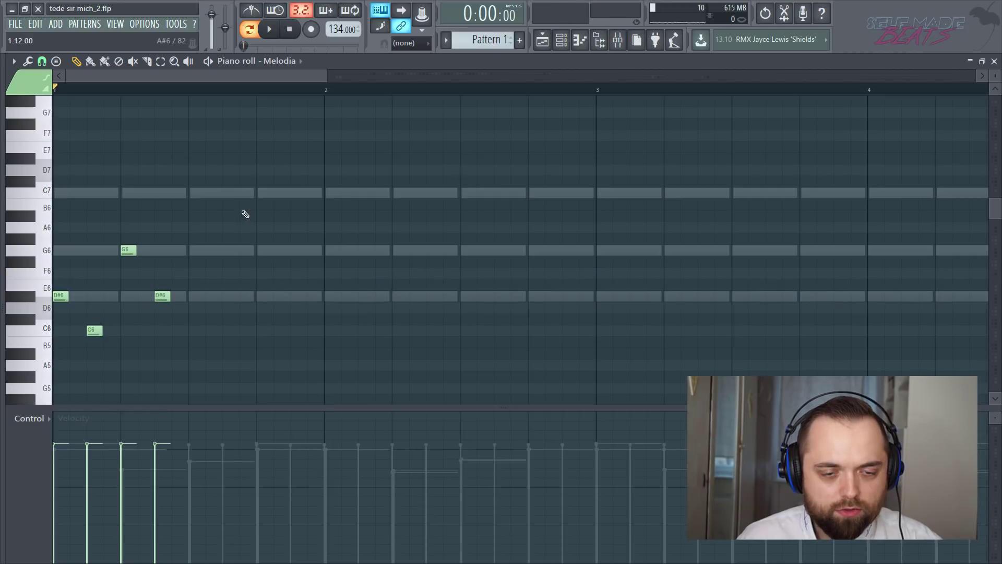
Select the four melody notes with a two-beat time range and duplicate the phrase repeatedly until it fills all eight bars.
drag(251, 231, 68, 324)
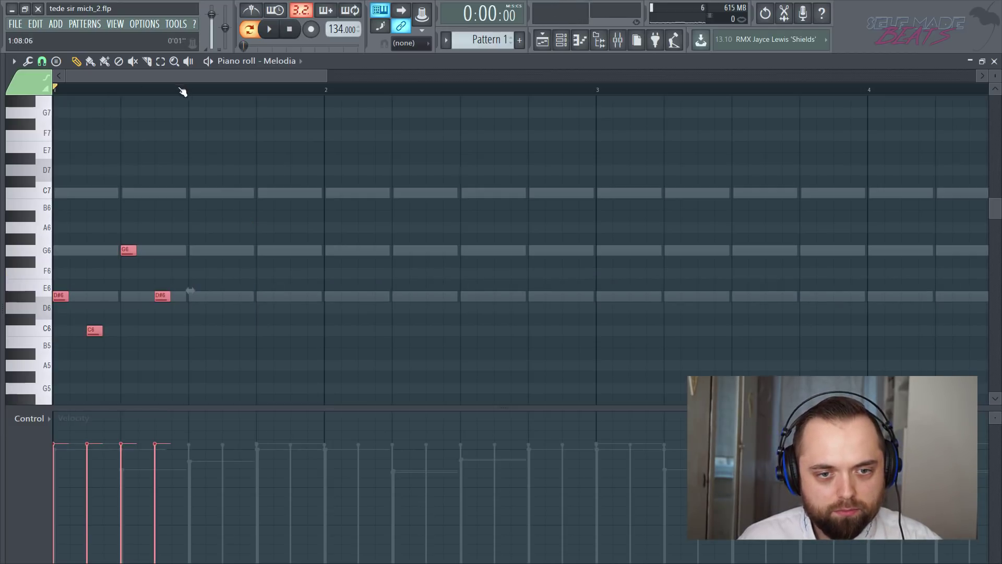
drag(157, 93, 55, 93)
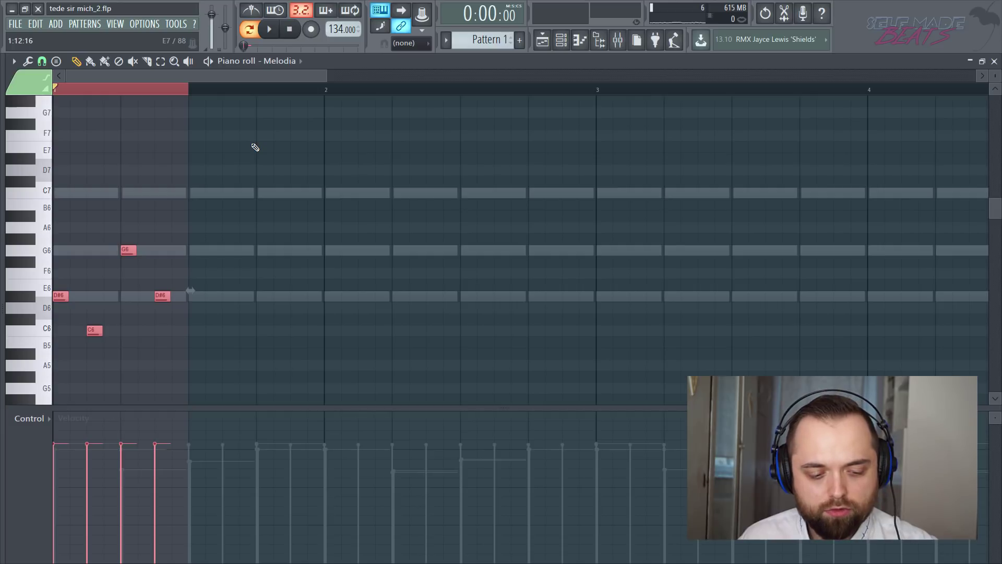
key(ctrl+b)
key(ctrl+b)
key(ctrl+b)
key(ctrl+b)
key(ctrl+b)
key(ctrl+b)
key(ctrl+b)
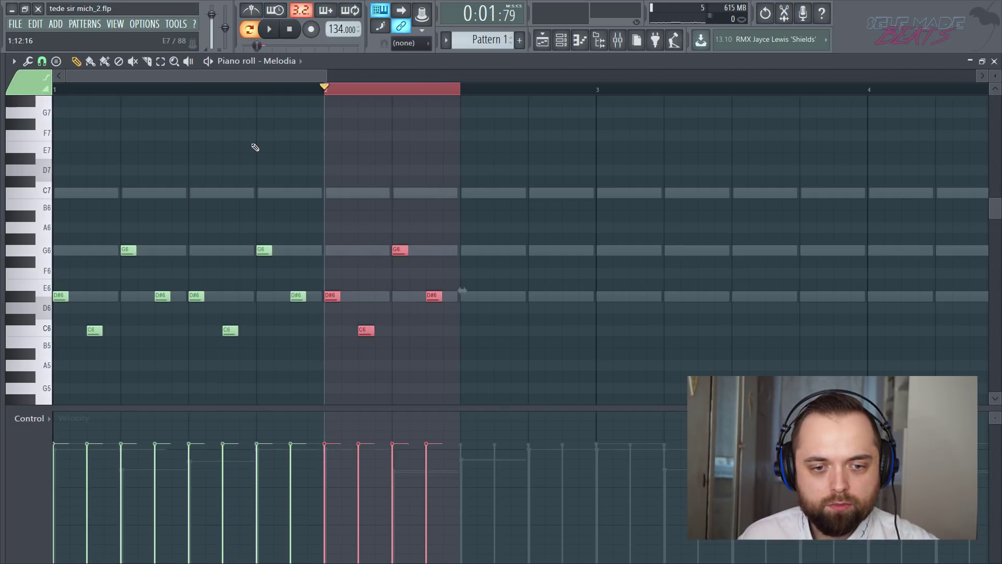
key(ctrl+b)
key(ctrl+b)
key(ctrl+b)
key(ctrl+b)
key(ctrl+b)
key(ctrl+b)
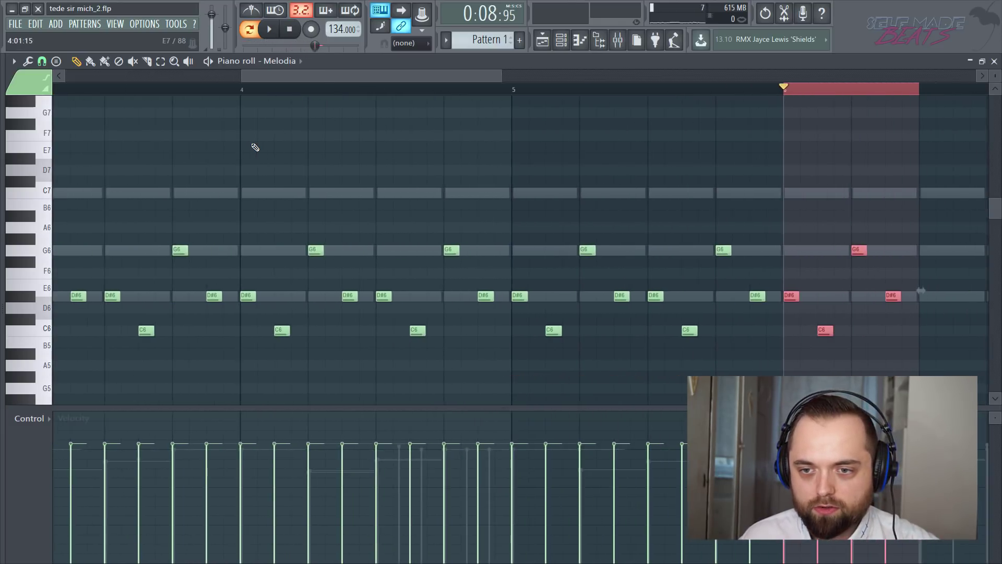
key(ctrl+b)
key(ctrl+b)
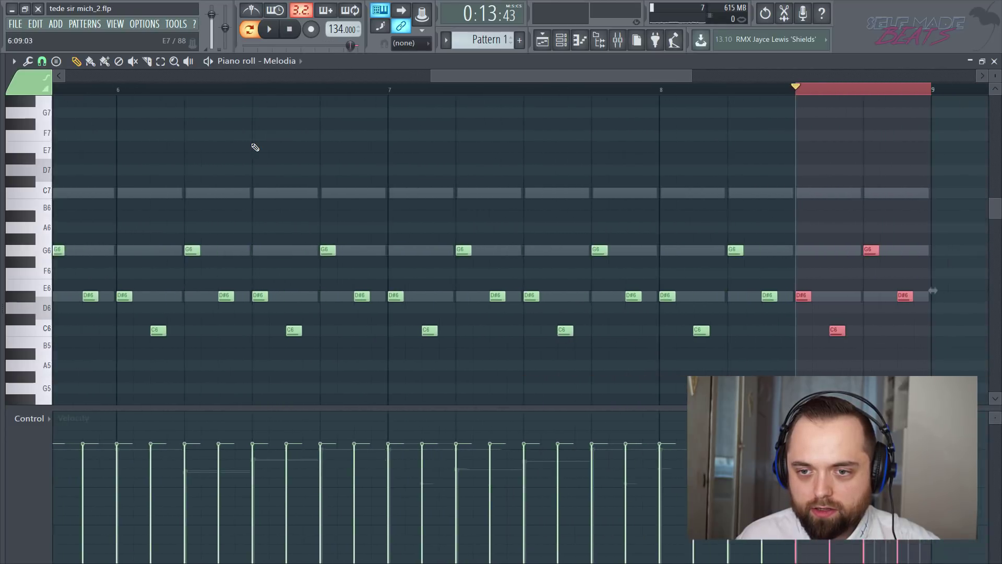
Clear the selection, play the eight-bar melody from near the start with the beat, and close its piano roll.
scroll(330, 95, down, 5)
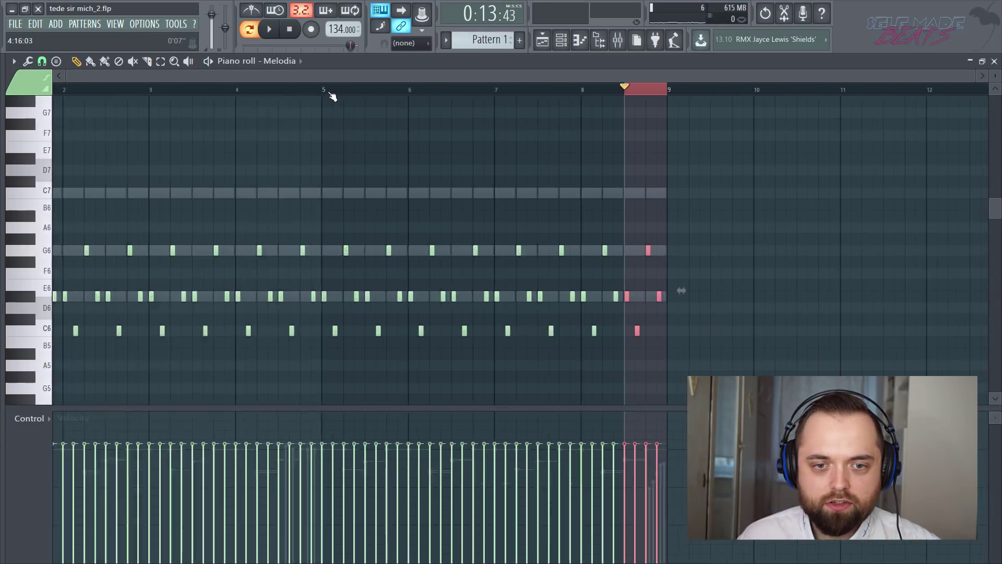
click(219, 92)
key(Home)
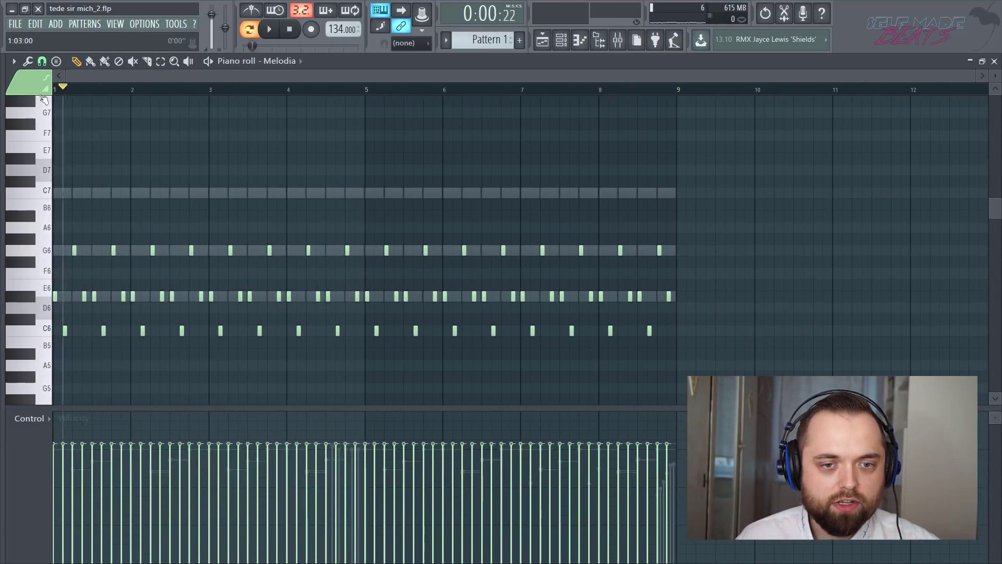
key(space)
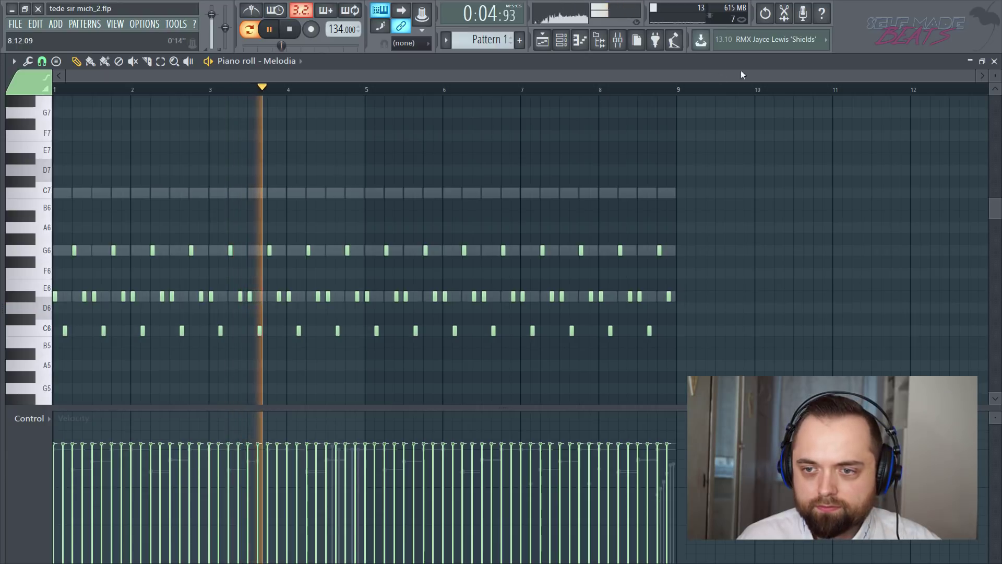
click(995, 61)
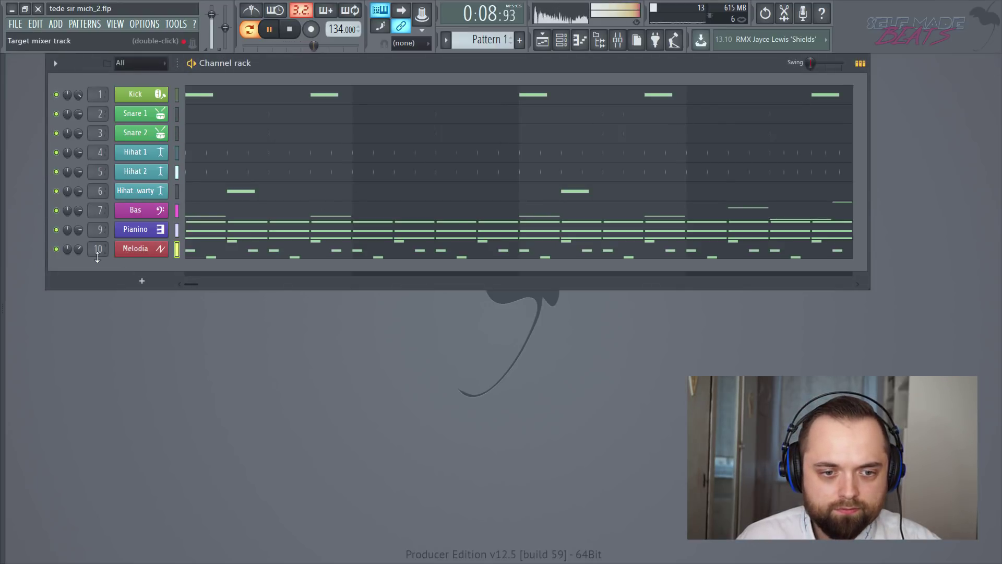
key(space)
Open the Melodia synth, set its keyboard octave to -1 and play the pattern to hear the lower melody.
click(136, 249)
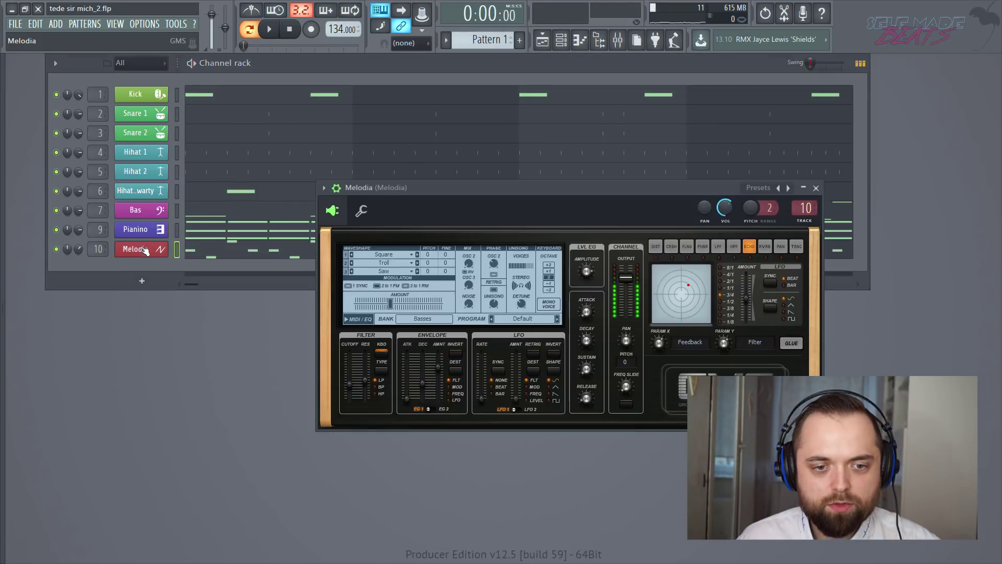
click(550, 283)
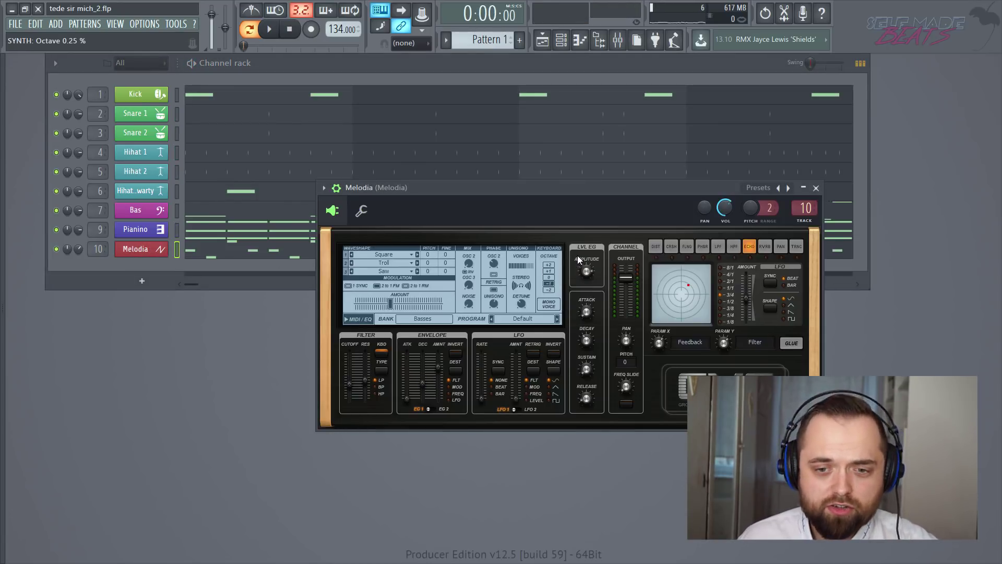
key(space)
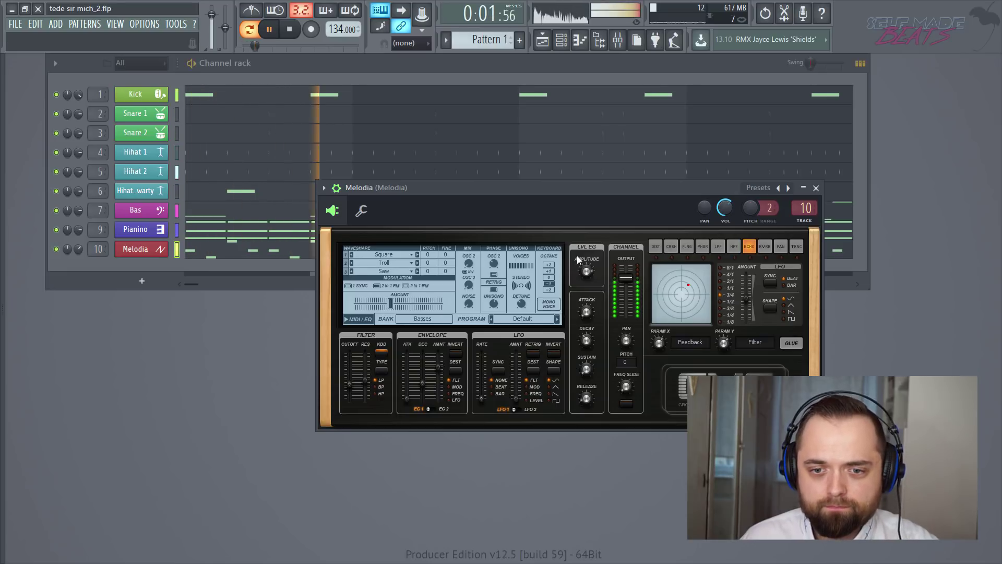
Show the Melodia synth's MIDI/EQ page, stop playback and adjust the equalizer's Semi band to about -5.8 dB.
click(353, 319)
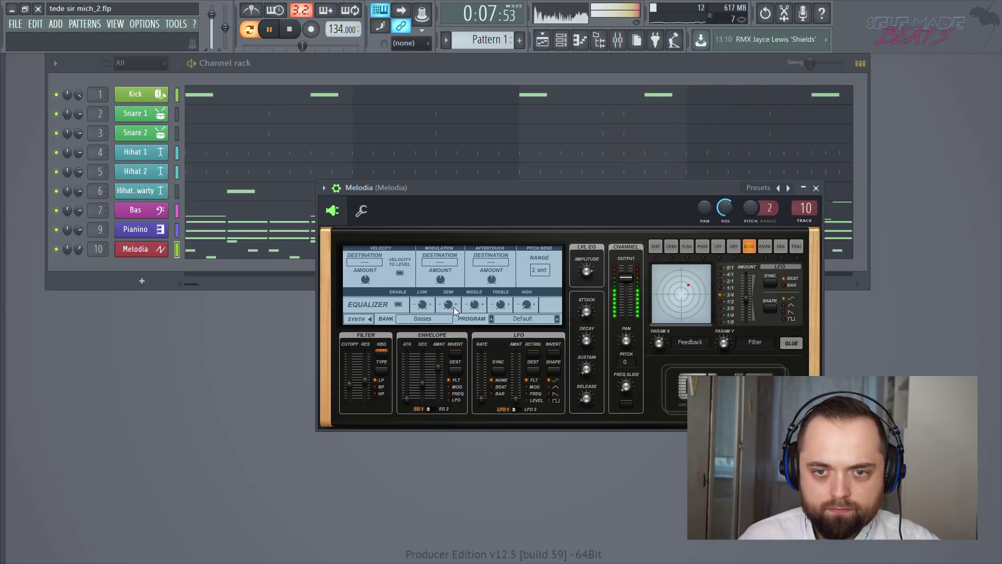
key(space)
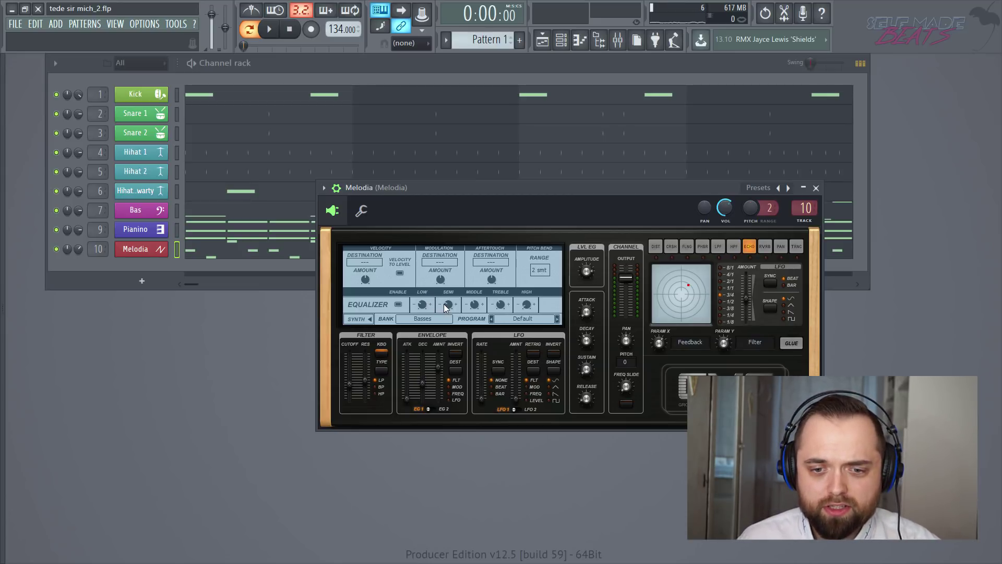
click(445, 308)
click(445, 308)
click(444, 308)
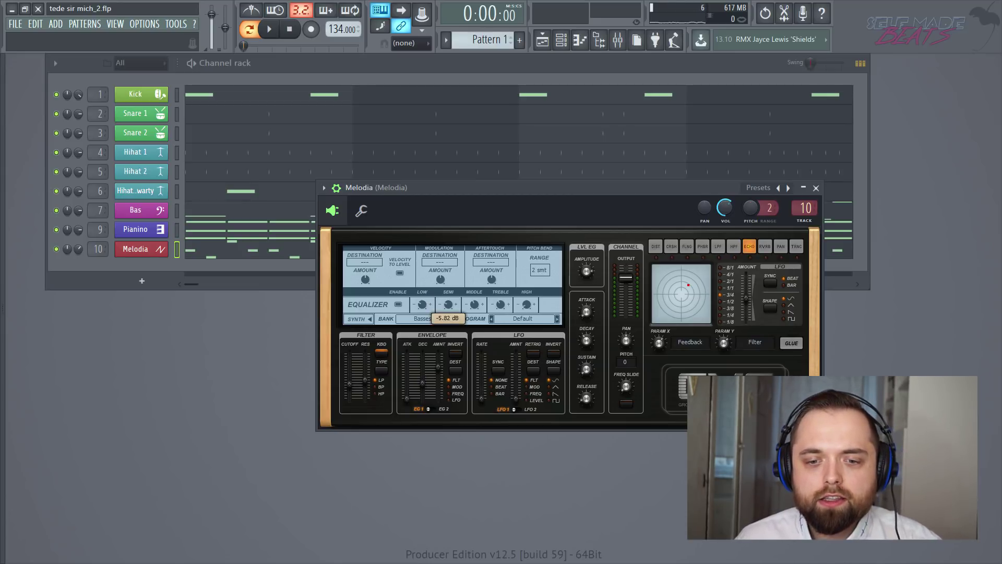
drag(446, 306, 446, 304)
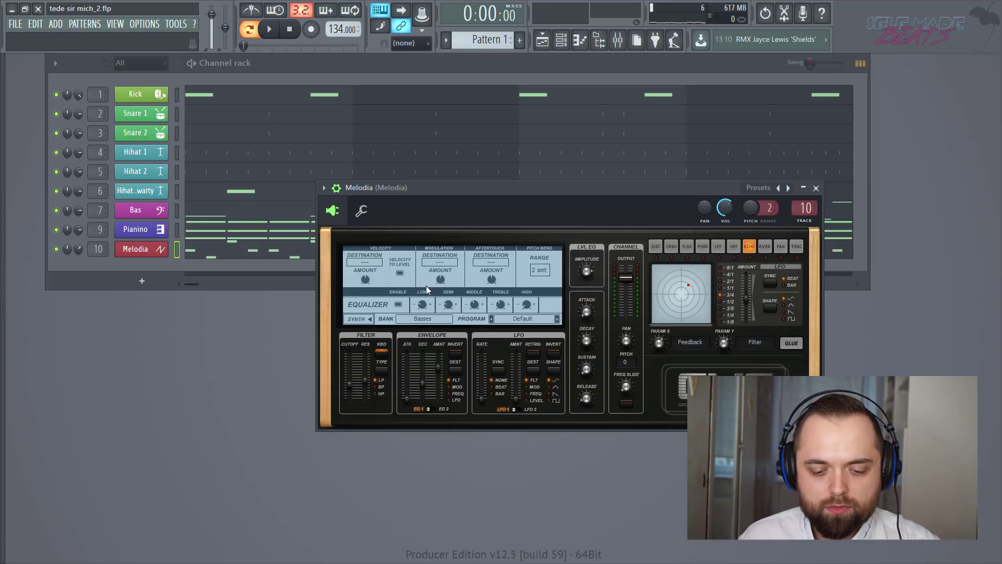
Lower the equalizer's High band to about -6.8 dB while the pattern plays, and close the Melodia synth.
key(space)
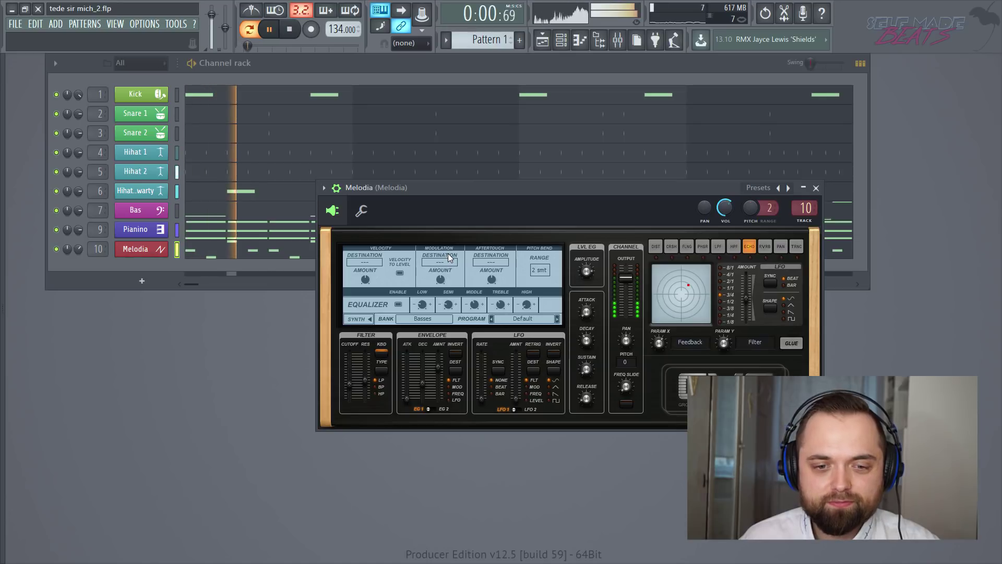
click(499, 304)
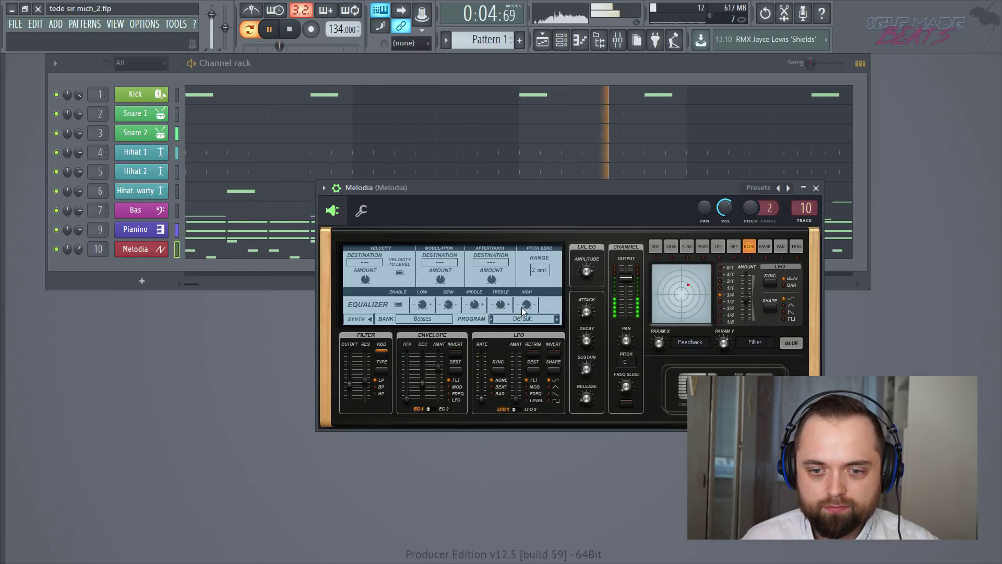
drag(527, 304, 527, 318)
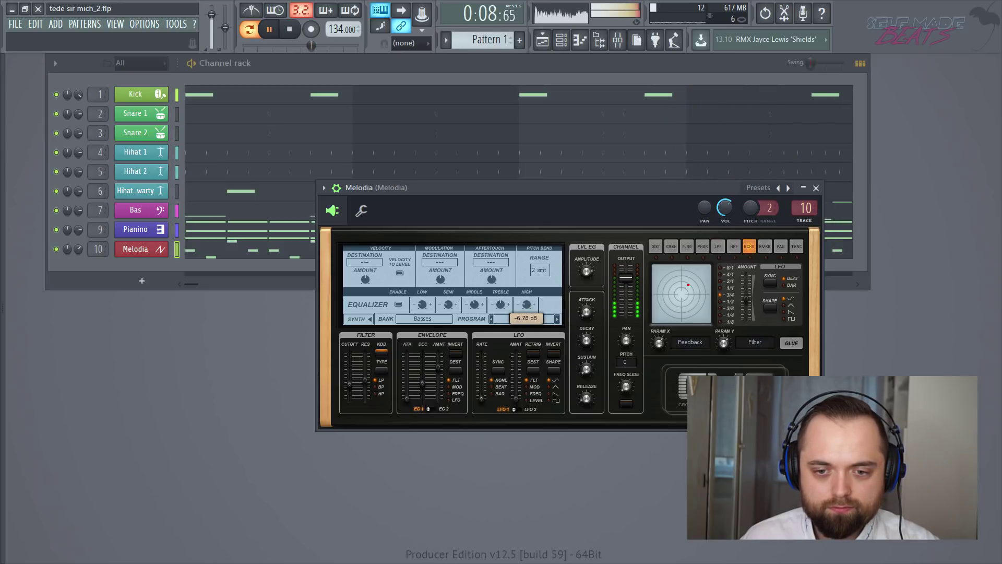
click(816, 188)
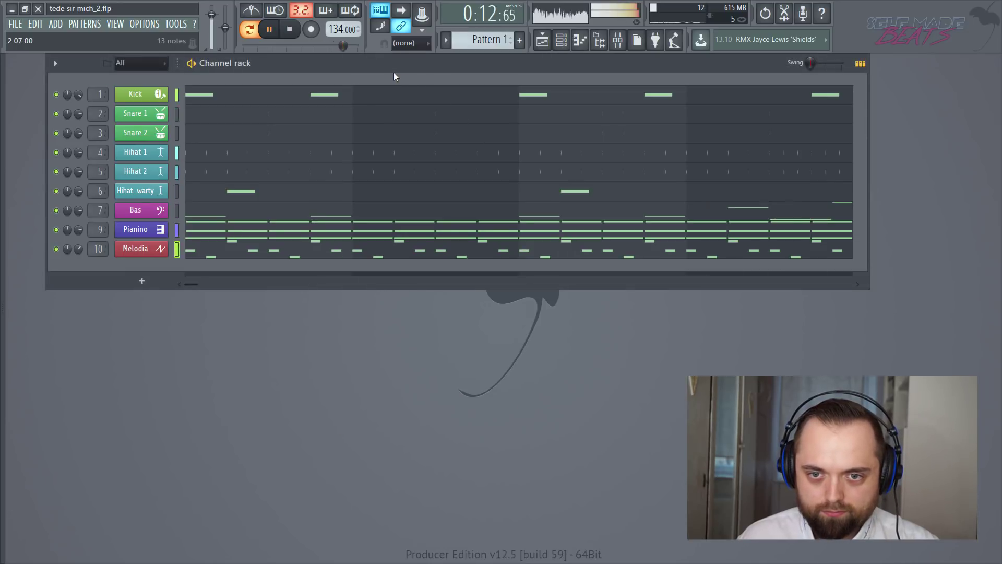
key(space)
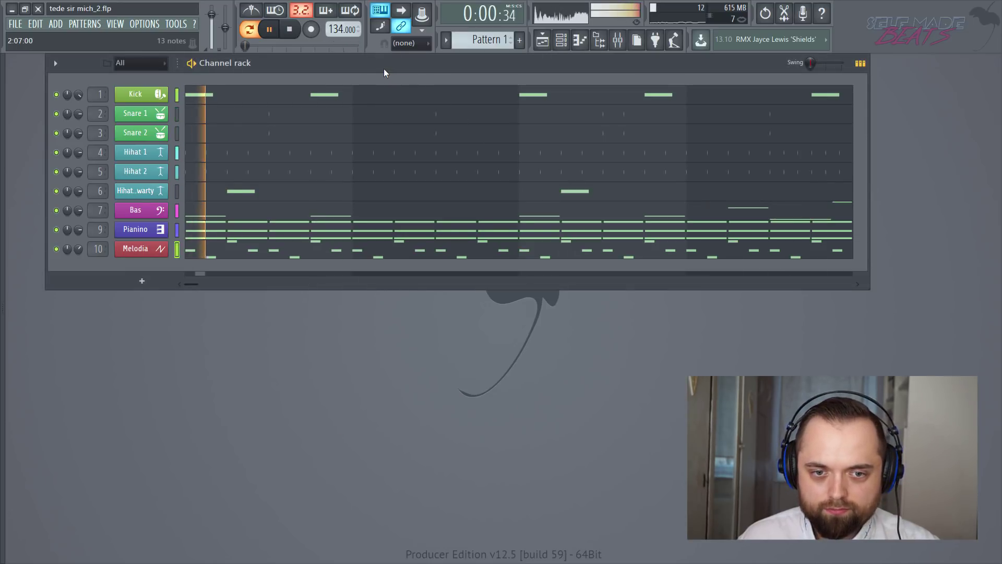
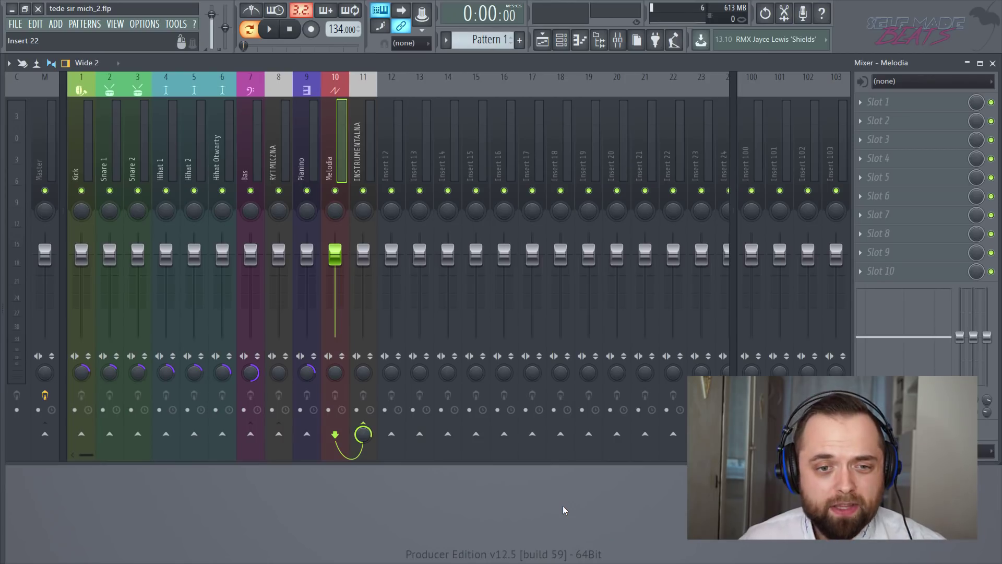
Play the pattern and lower the mixer faders of Bas to -7.0 dB, Pianino to -4.5 dB and Melodia to -7.5 dB.
drag(359, 143, 130, 166)
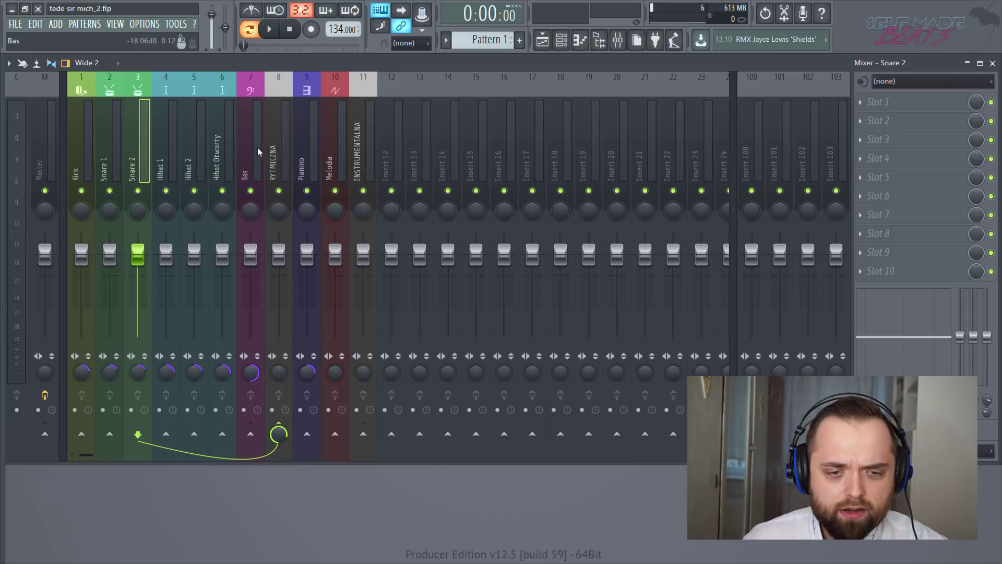
drag(280, 147, 132, 165)
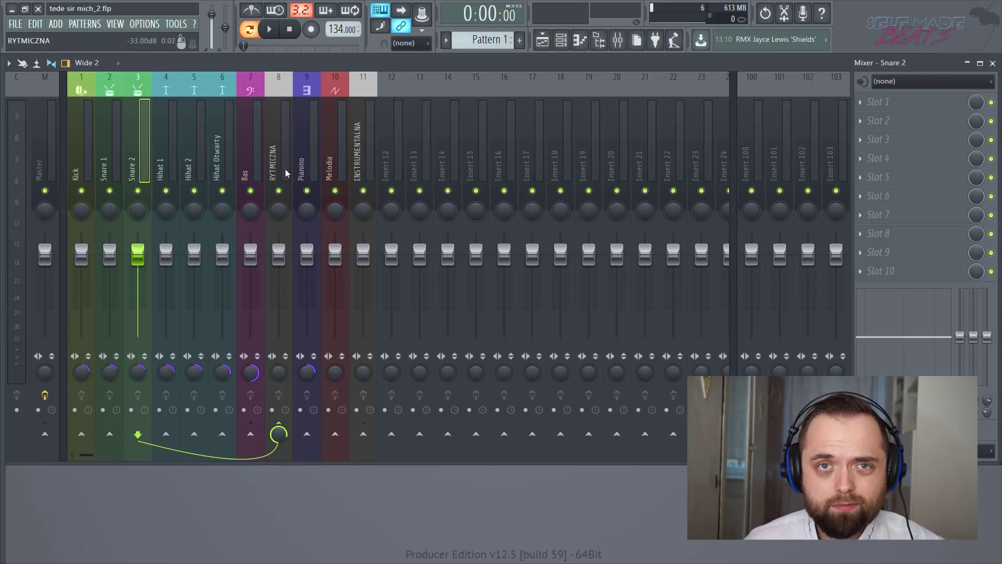
key(space)
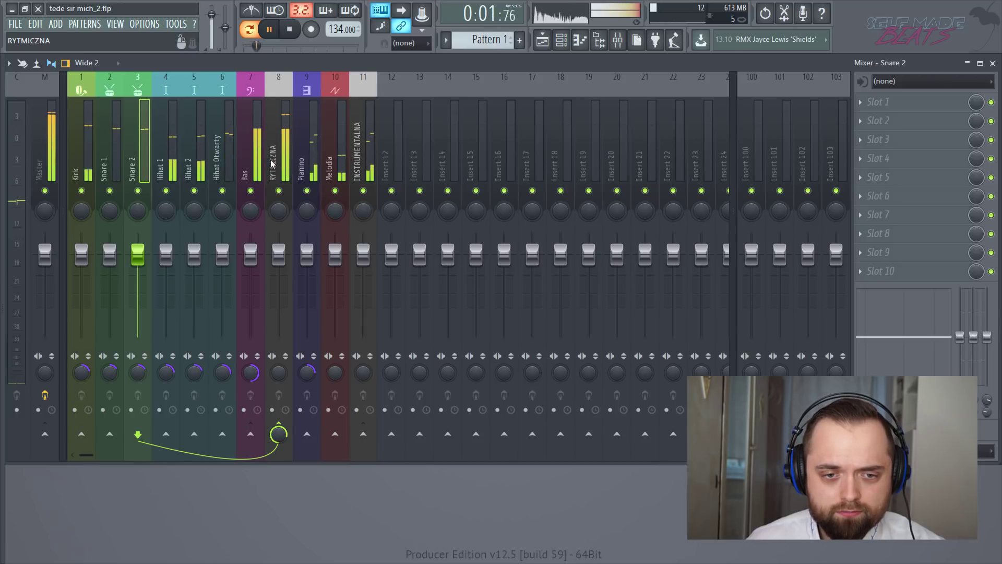
click(252, 255)
drag(250, 256, 250, 279)
drag(309, 250, 335, 278)
Select the Hihat 1, Hihat 2 and Hihat Otwarty mixer tracks together and lower their faders to -9.0 dB.
click(172, 123)
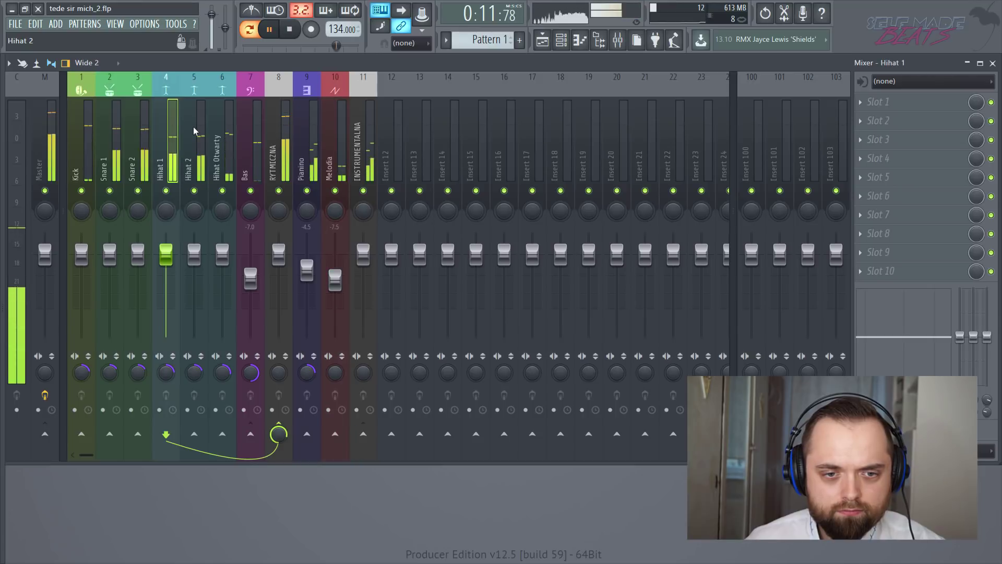
ctrl+click(199, 134)
ctrl+click(223, 165)
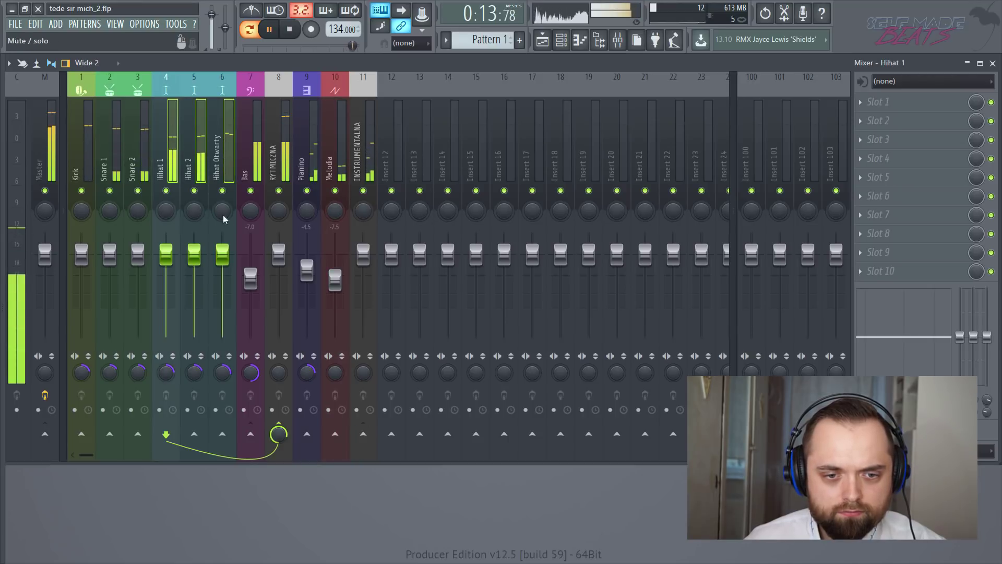
drag(222, 255, 223, 284)
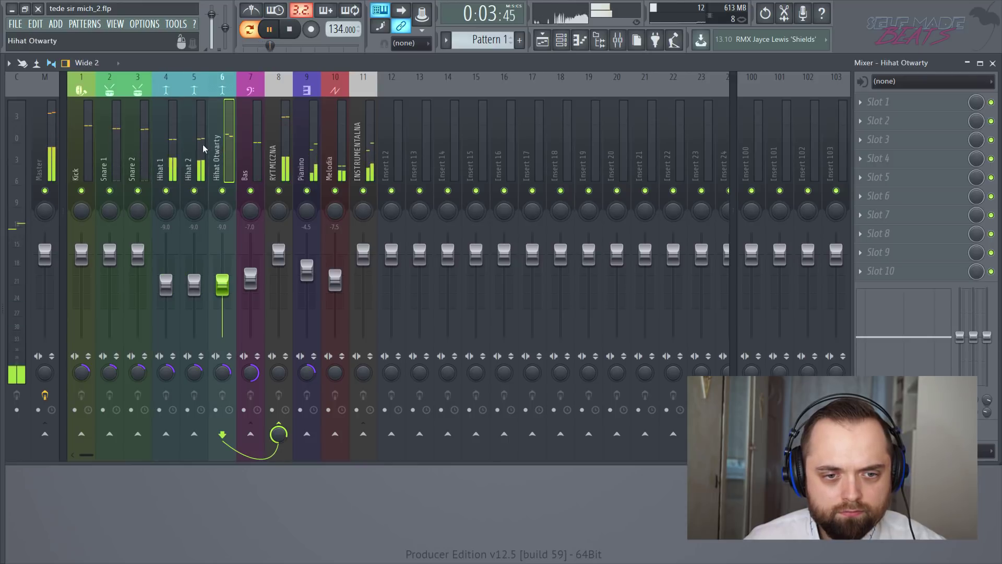
Lower the mixer faders of Snare 1 to -9.5 dB, Snare 2 to -4.6 dB and Kick to -2.0 dB, and stop playback on the RYTMICZNA track.
click(131, 150)
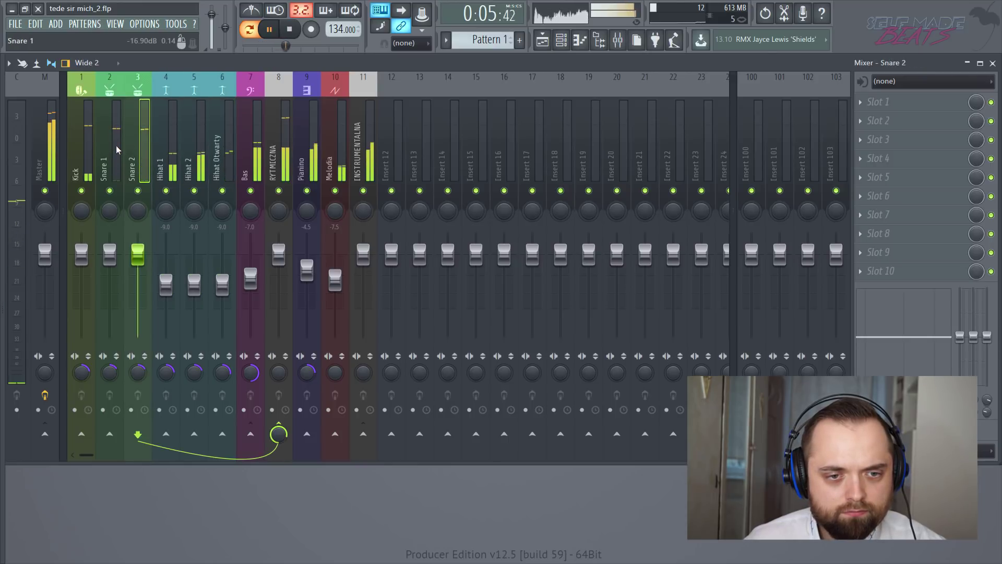
drag(109, 254, 138, 270)
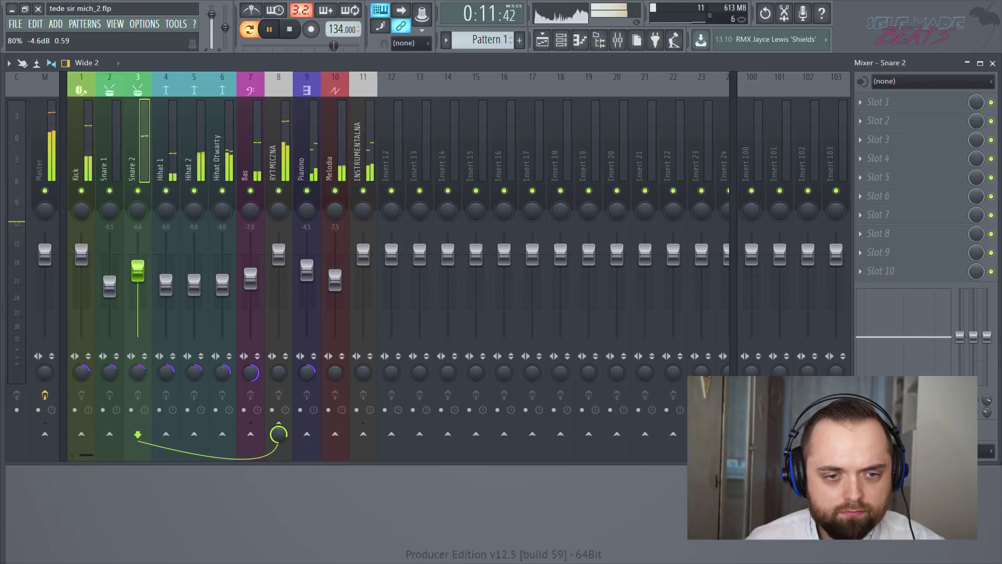
drag(81, 254, 82, 262)
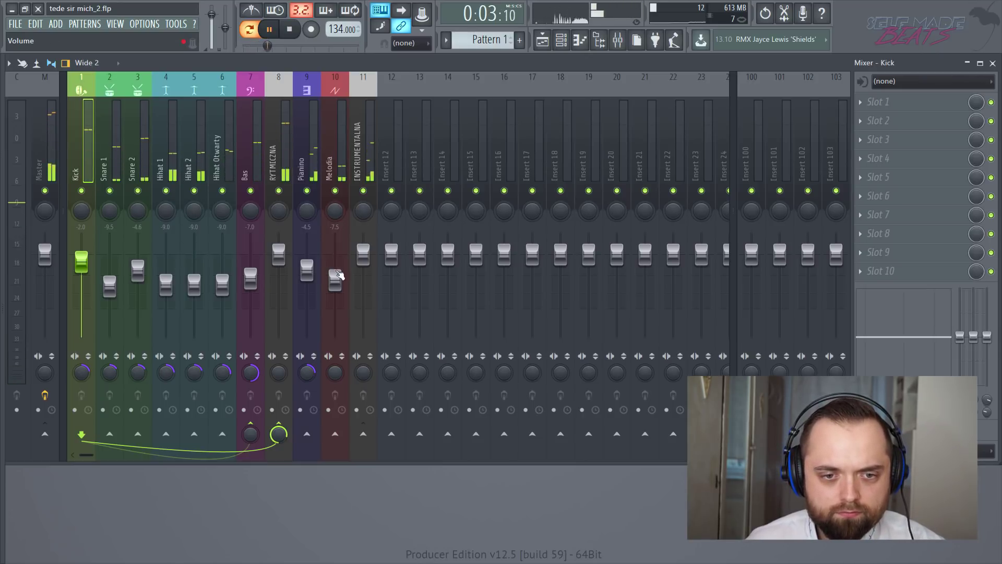
click(293, 140)
key(space)
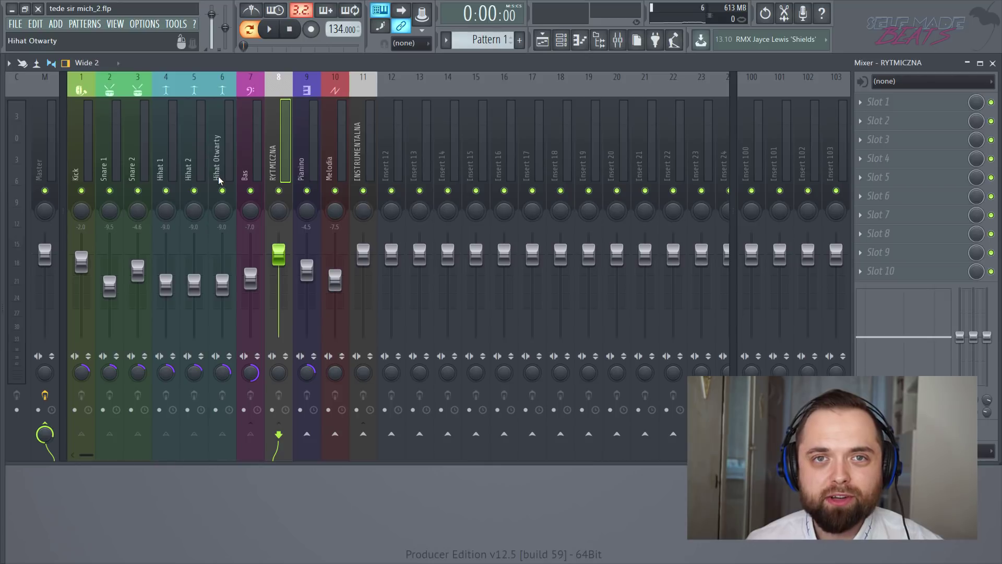
Pan the Kick and Bas mixer tracks slightly off centre, and lower the Bas fader to -8.4 dB during playback.
click(85, 214)
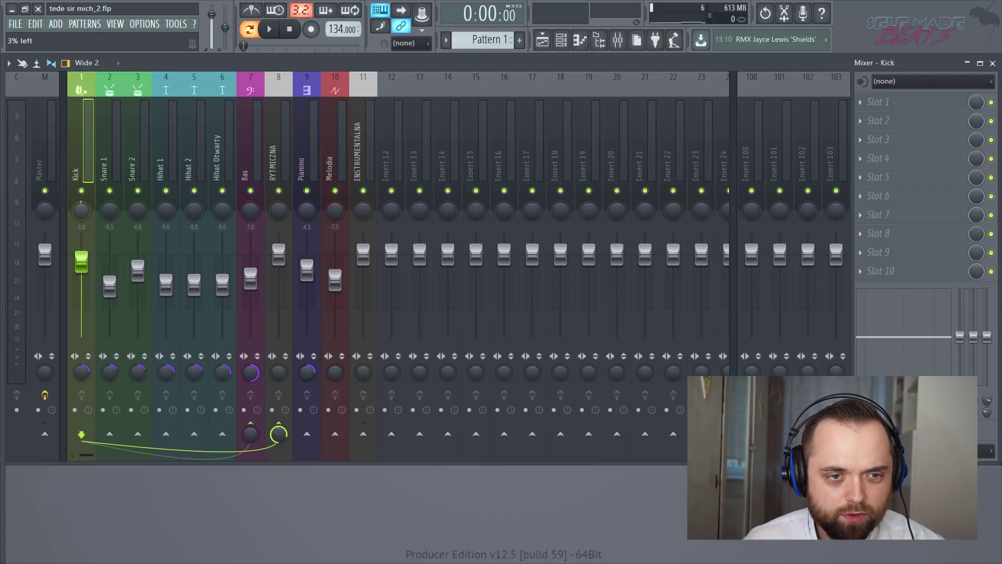
click(247, 211)
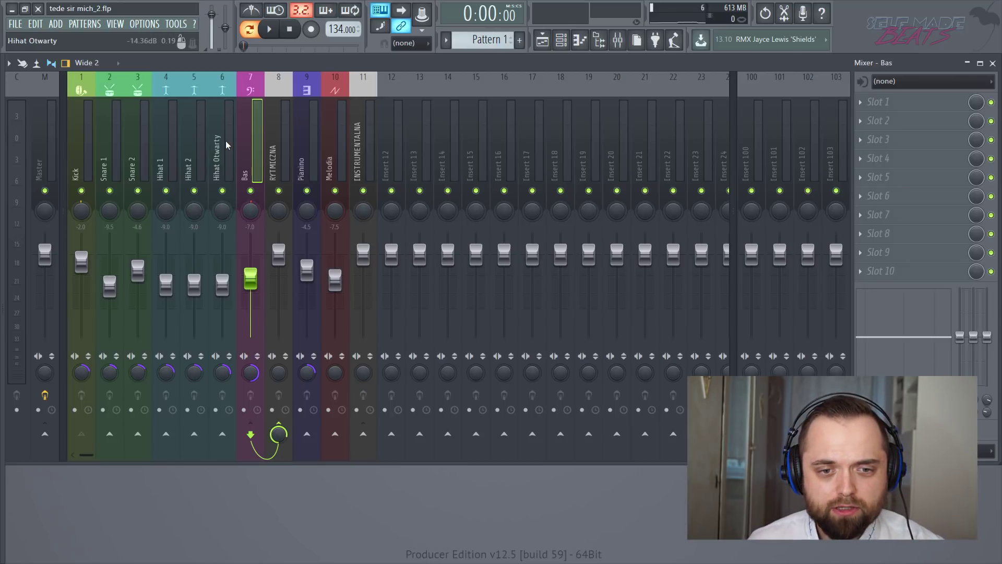
key(space)
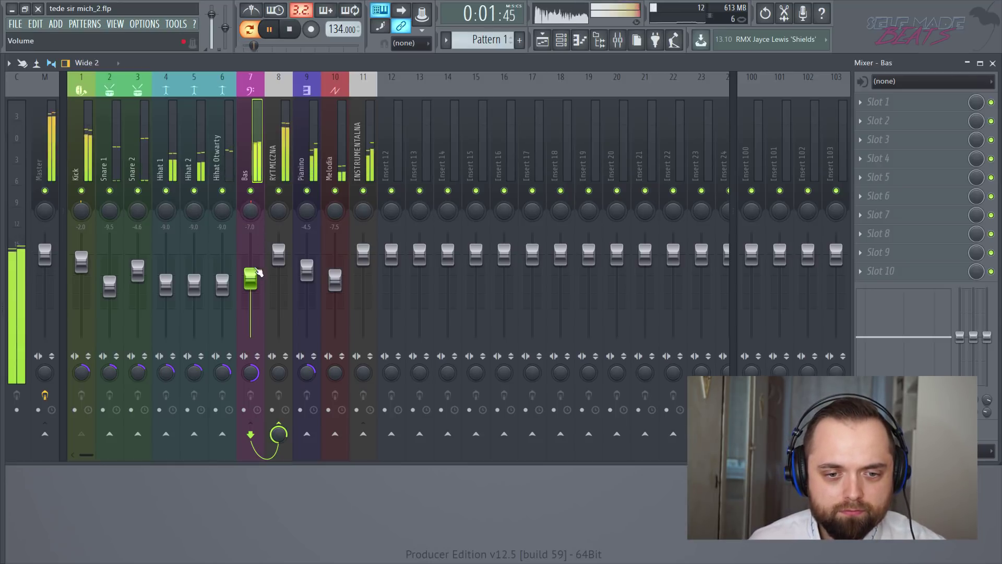
drag(259, 273, 259, 276)
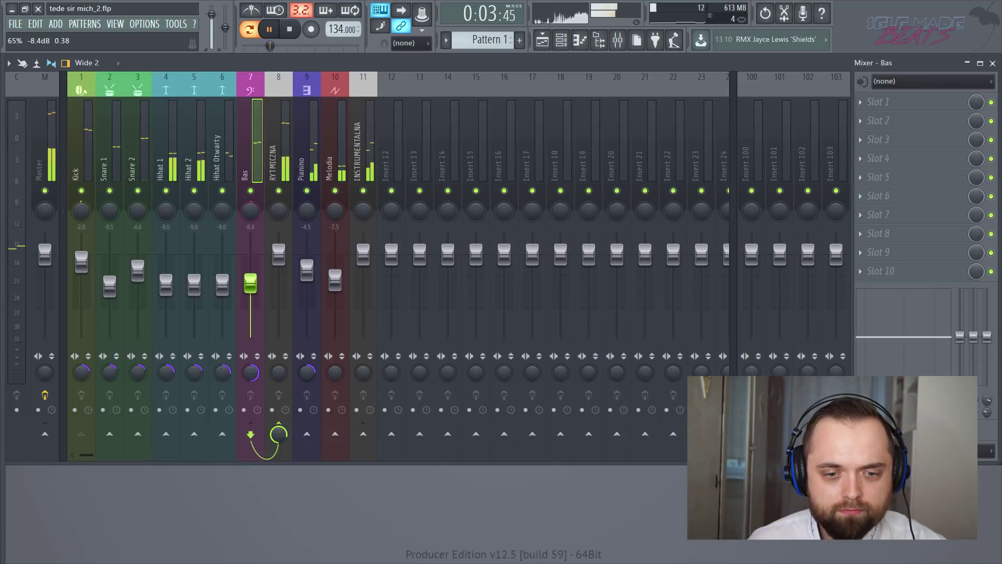
click(84, 151)
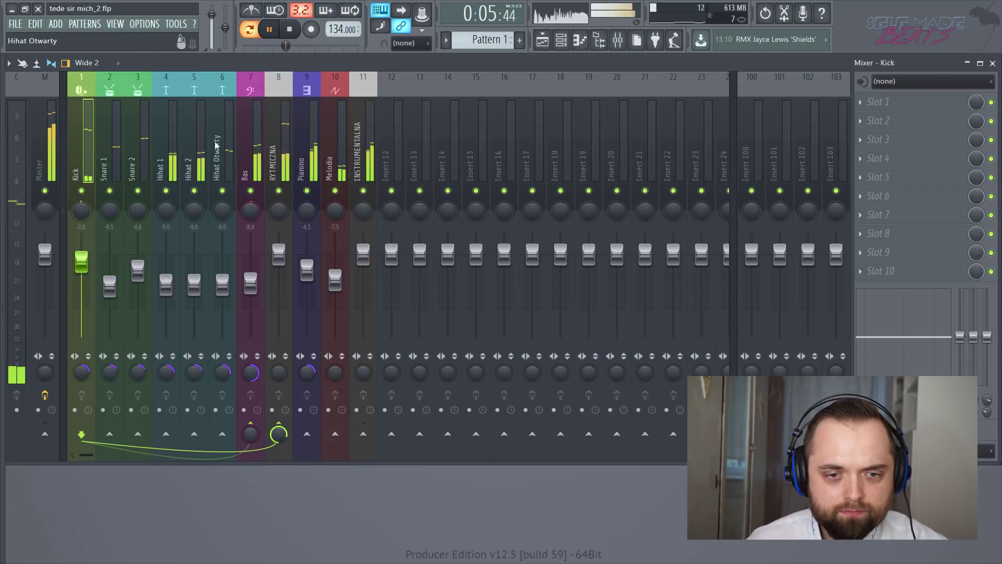
key(space)
click(257, 149)
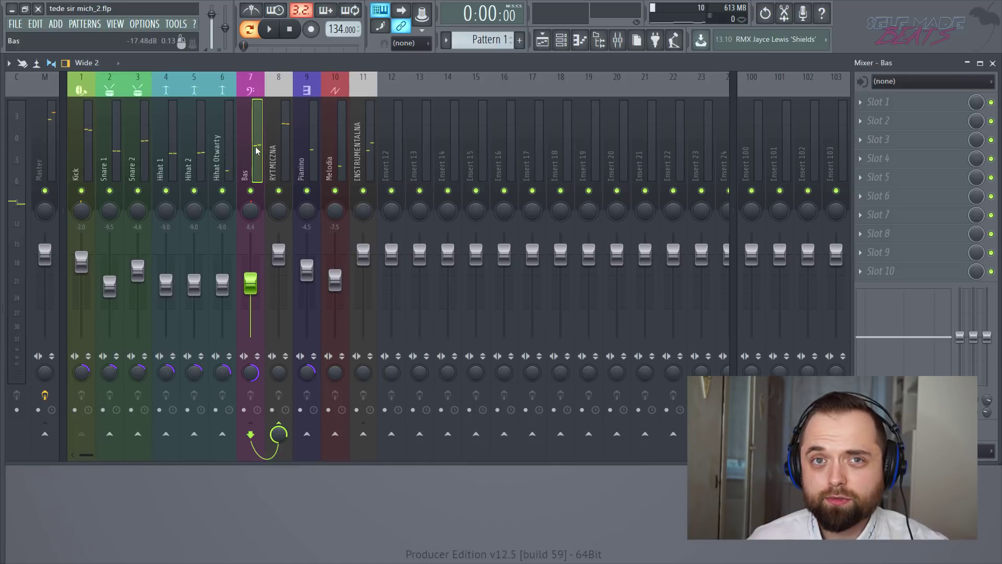
Adjust the panning of Snare 1 near centre and pan Snare 2 slightly to the right while the pattern plays.
key(space)
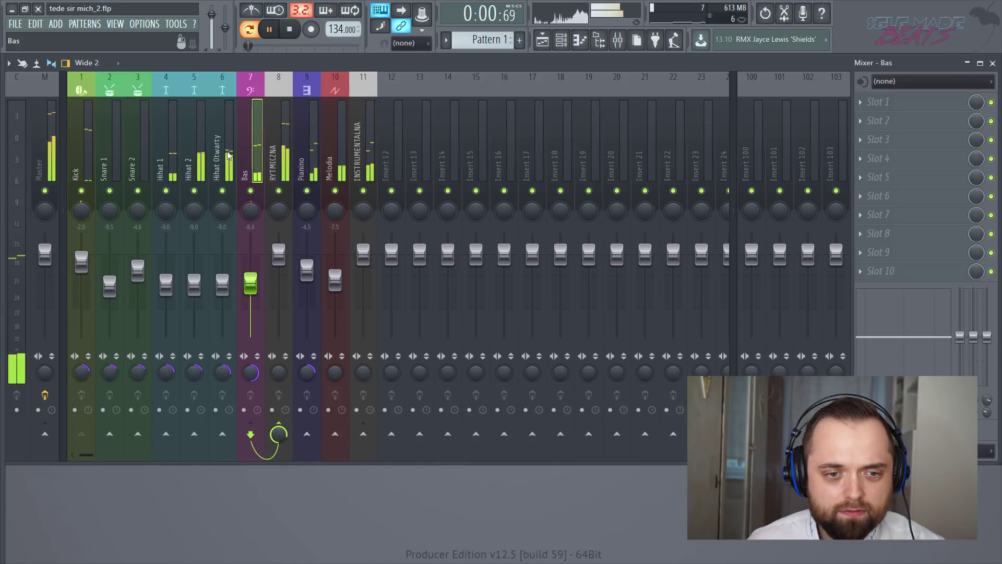
click(115, 146)
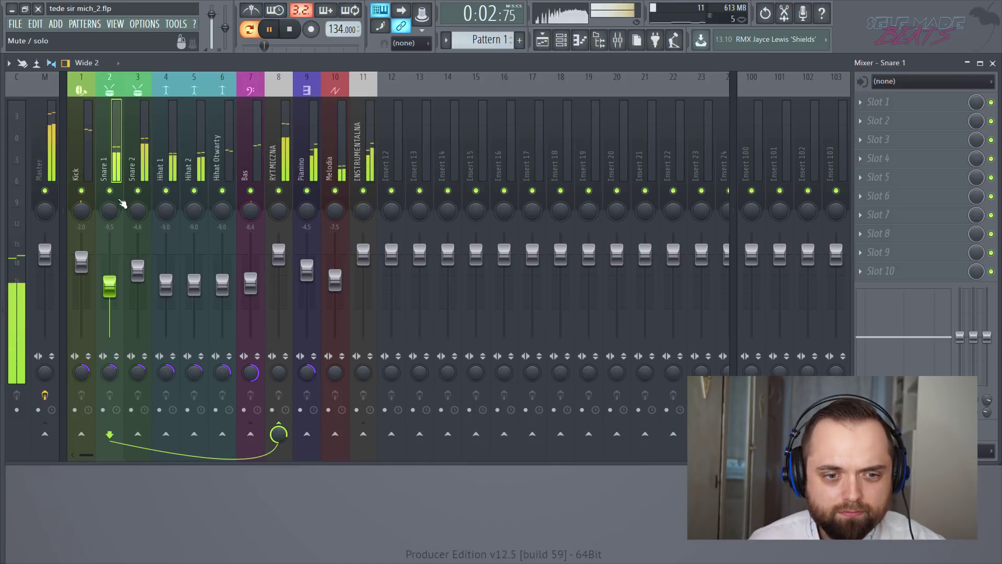
drag(110, 215, 110, 207)
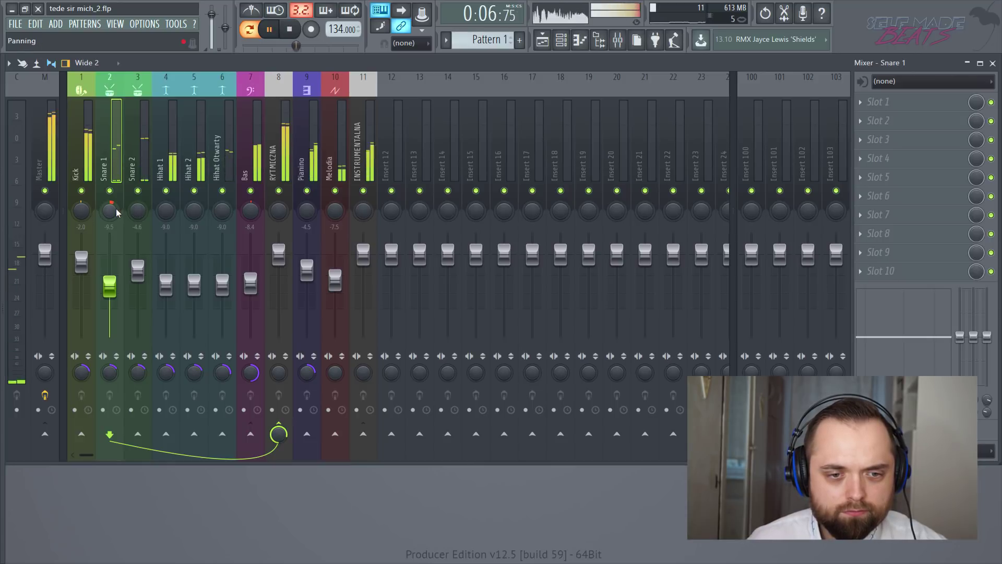
drag(115, 212, 138, 212)
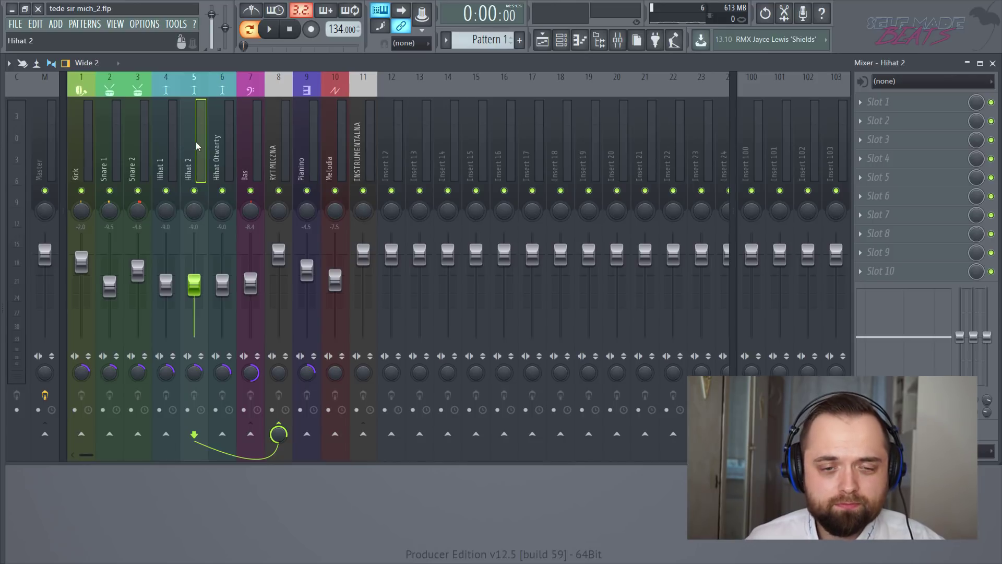
Play the pattern, pan Hihat 2 about 18% right and fine-tune Hihat 1's panning near centre.
key(space)
drag(194, 210, 194, 204)
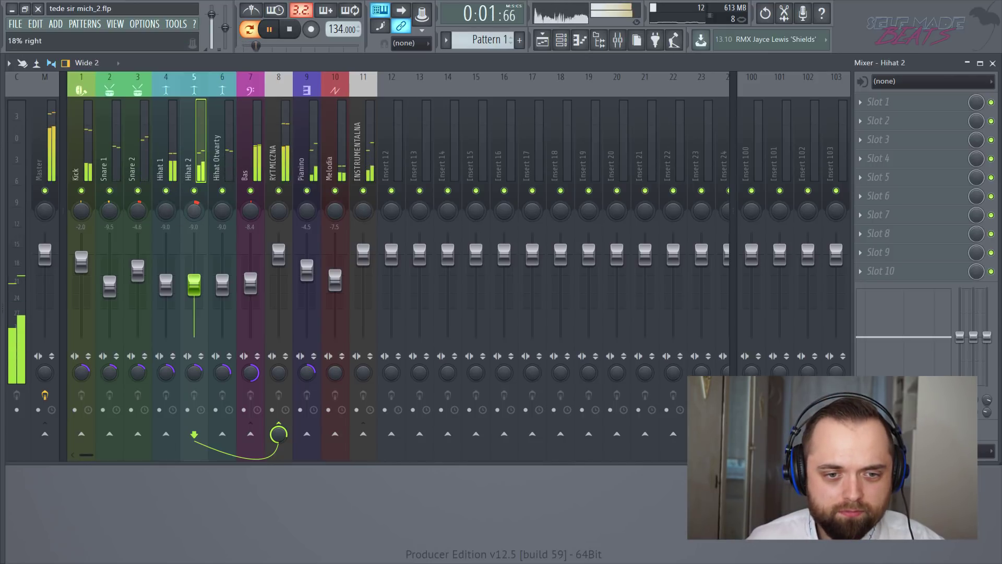
click(170, 213)
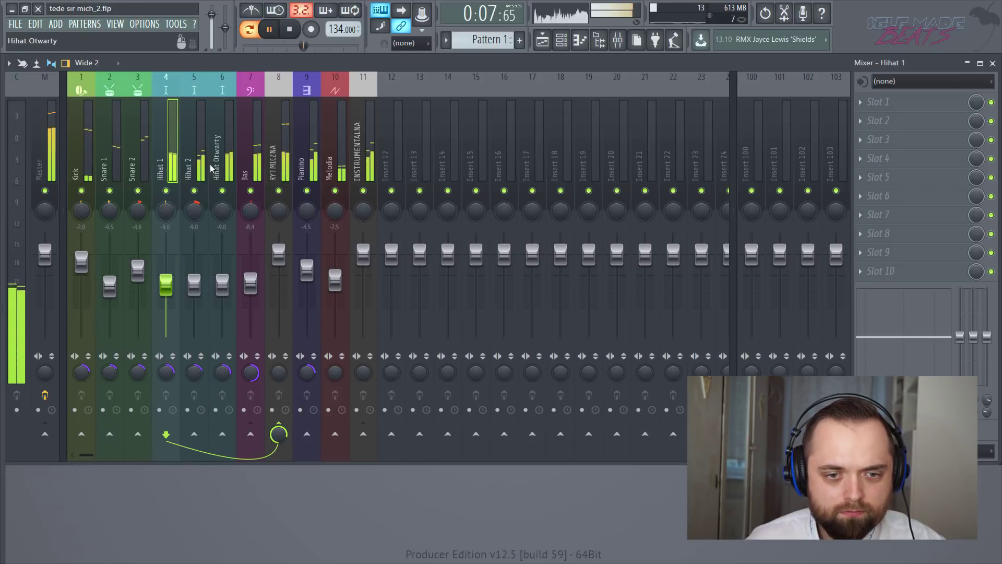
Pan Hihat Otwarty to the left and lower its fader to -13.4 dB, ending with playback stopped.
drag(223, 215, 223, 231)
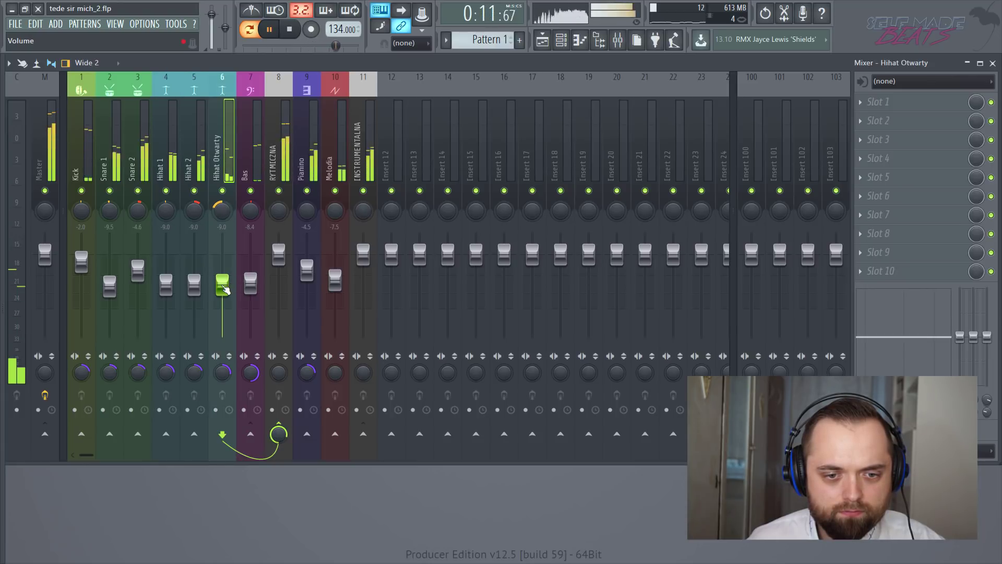
drag(225, 287, 223, 298)
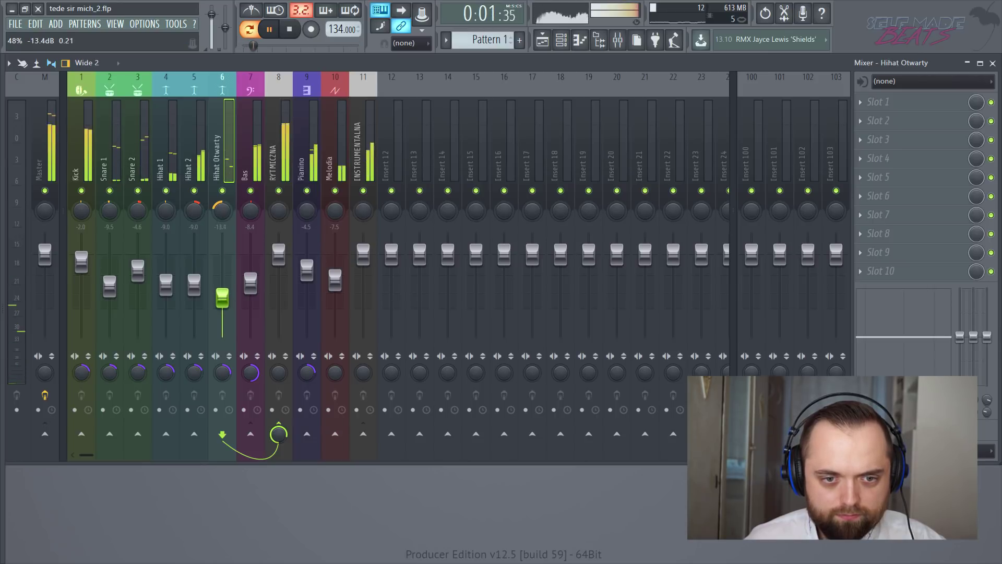
key(space)
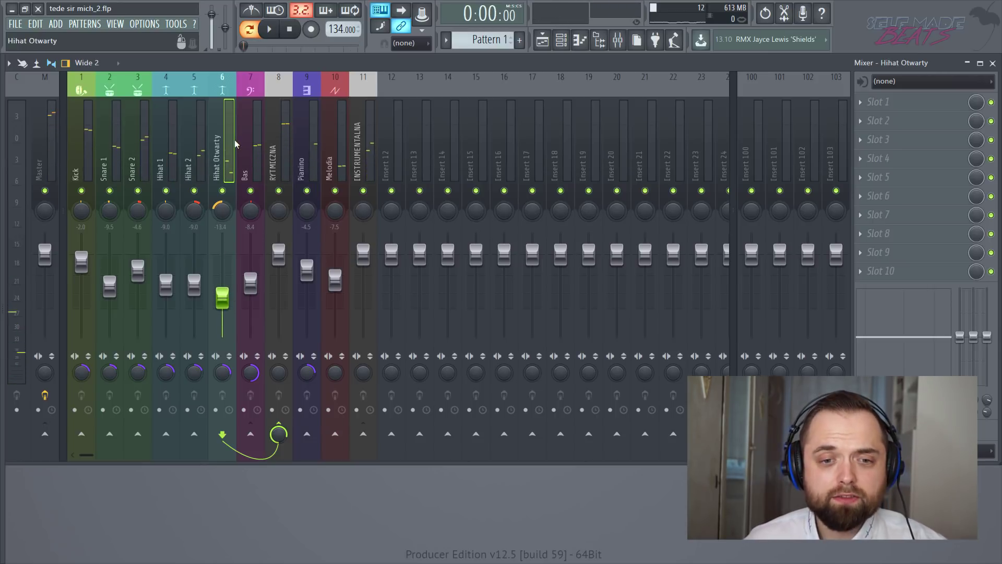
Pan Pianino to the left and Melodia slightly left, checking the balance by playing the pattern.
click(308, 136)
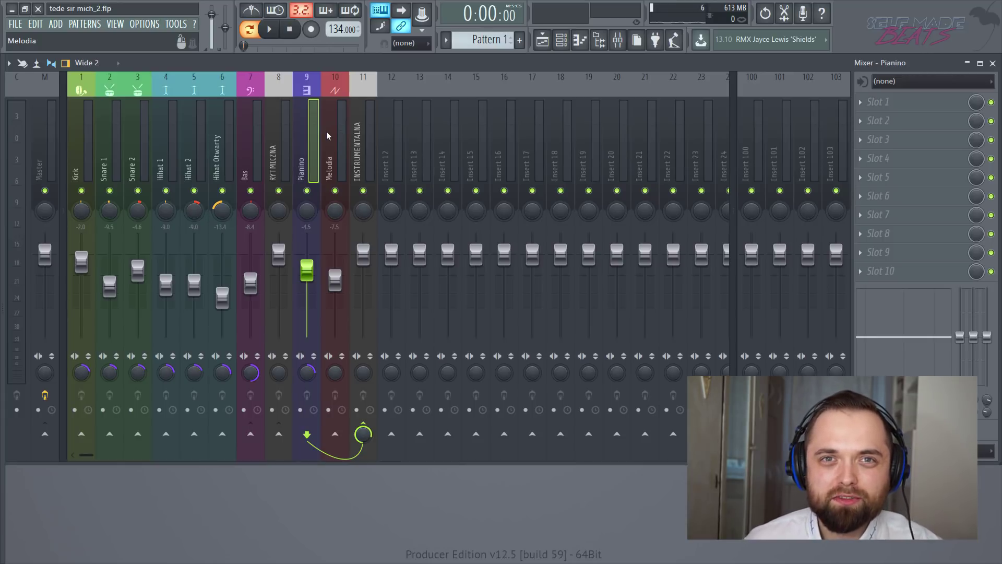
key(space)
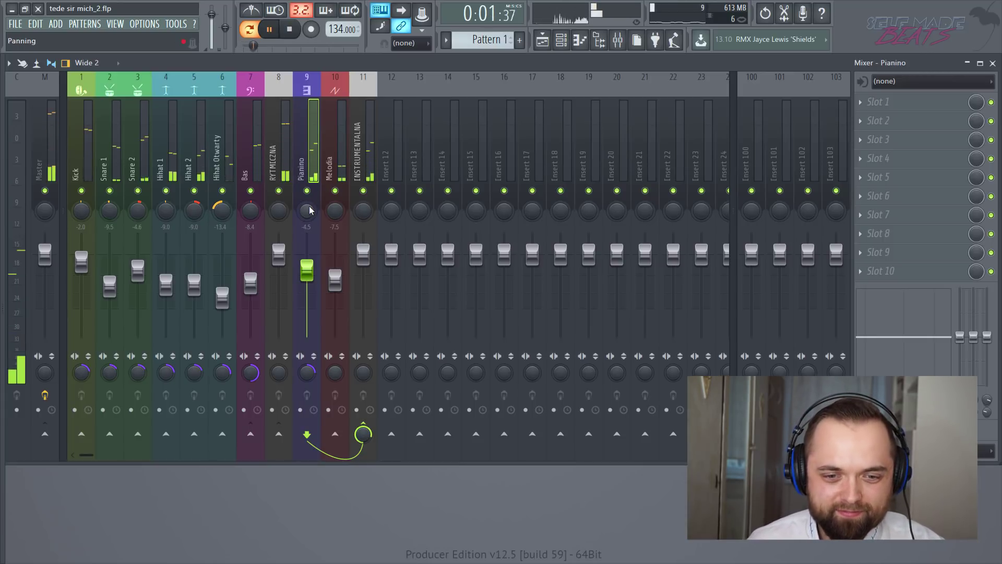
mouse_move(309, 210)
mouse_down()
mouse_move(309, 225)
mouse_move(334, 206)
mouse_move(306, 214)
mouse_up()
key(space)
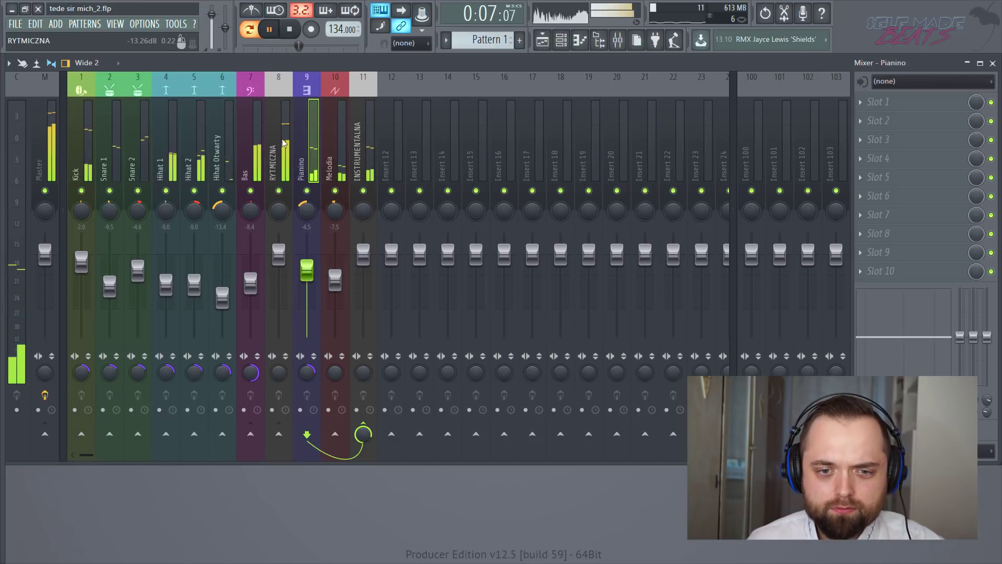
key(space)
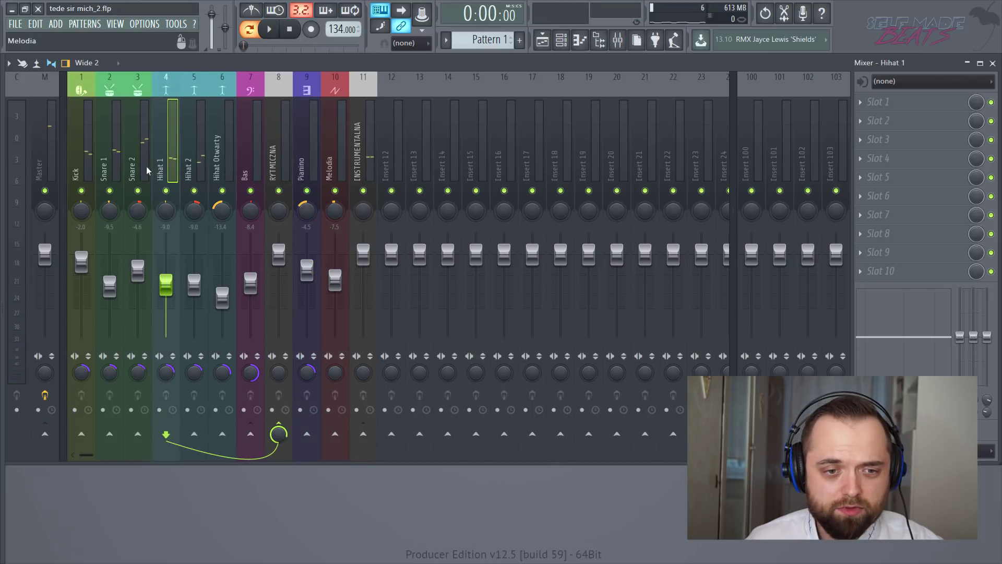
Insert Fruity parametric EQ 2 in slot 1 of the Melodia mixer track and enlarge its window for editing.
click(336, 130)
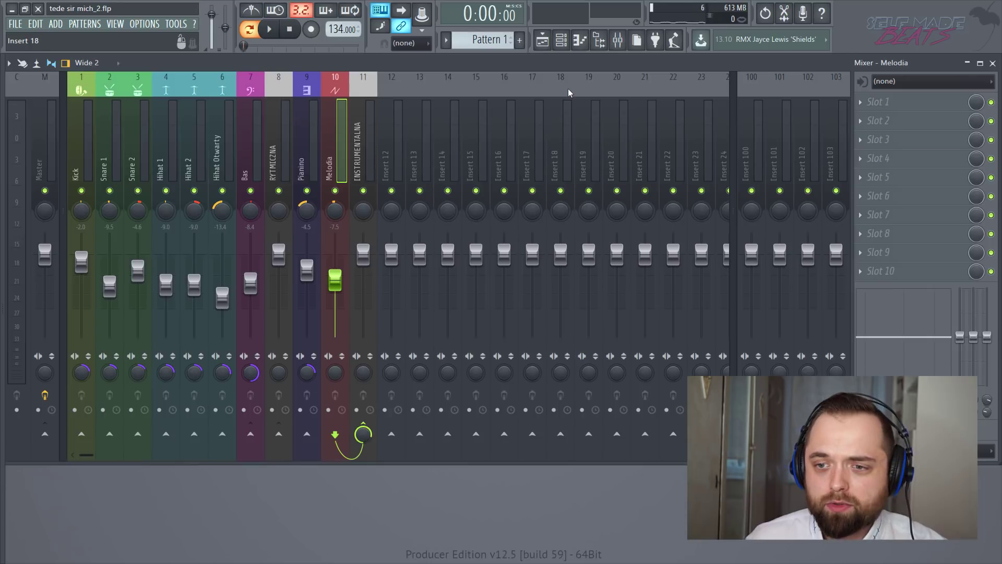
click(904, 106)
click(549, 166)
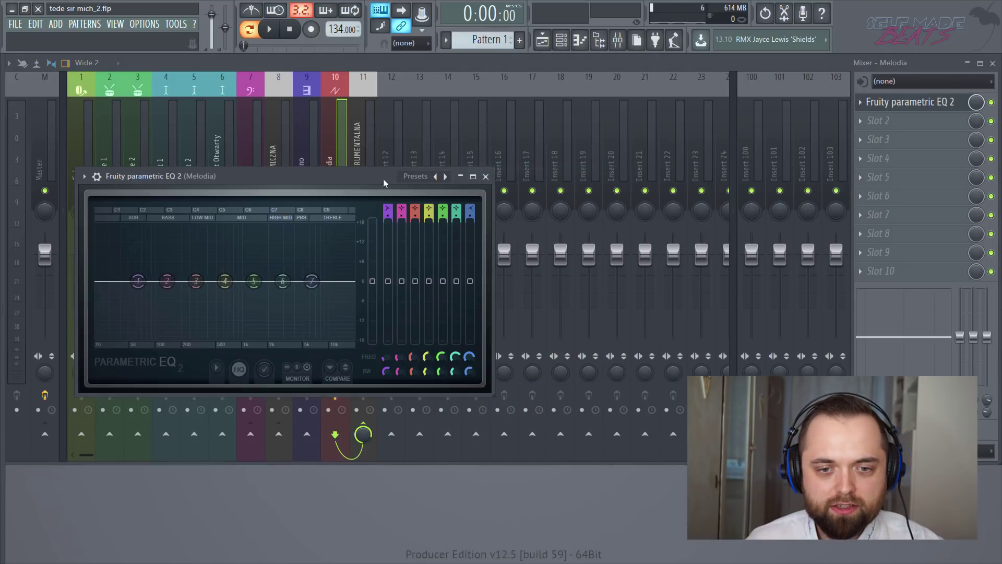
drag(383, 179, 313, 66)
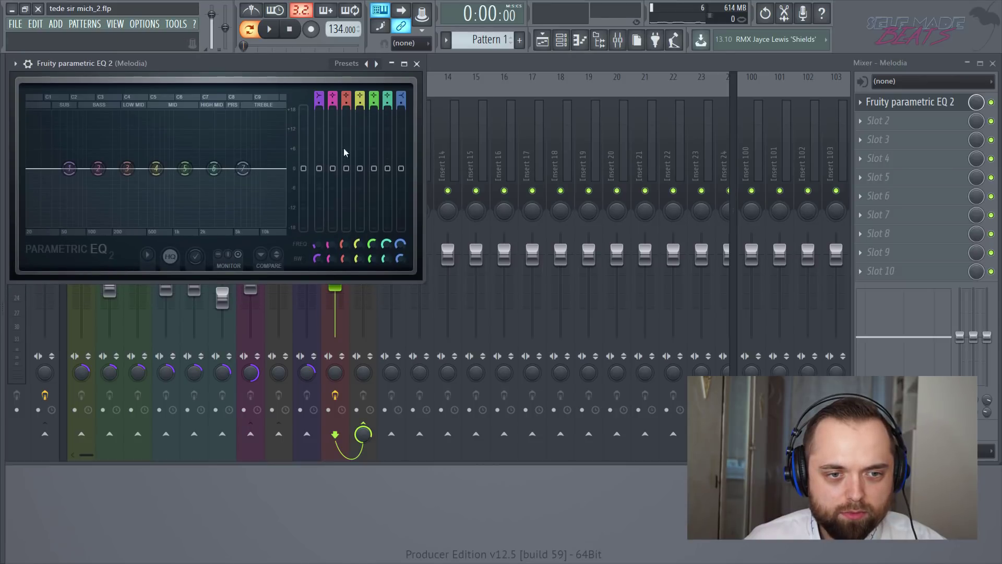
drag(421, 276, 608, 395)
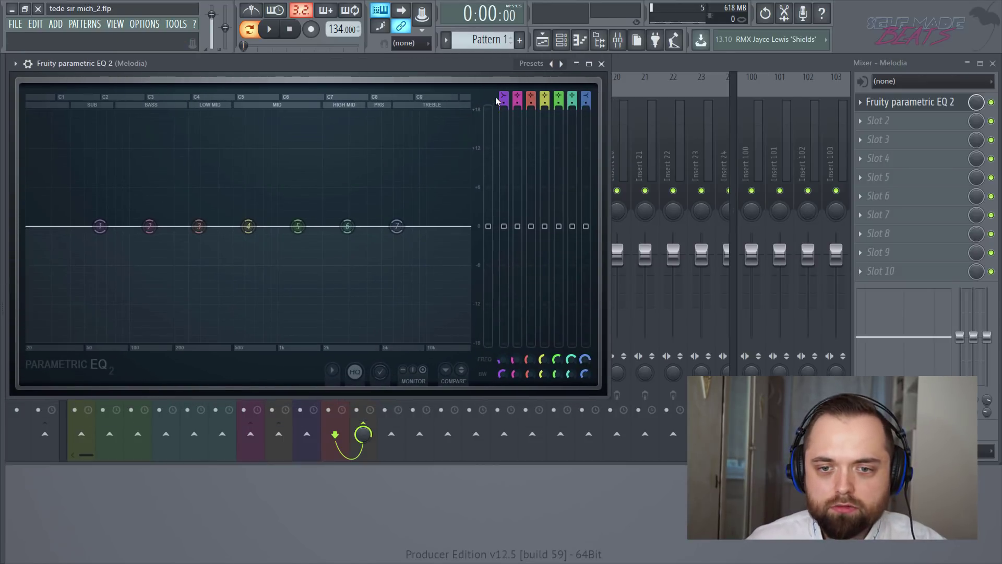
Turn band 1 of the Melodia equalizer into a high-pass filter and raise its cutoff to just below 500 Hz.
drag(504, 94, 507, 271)
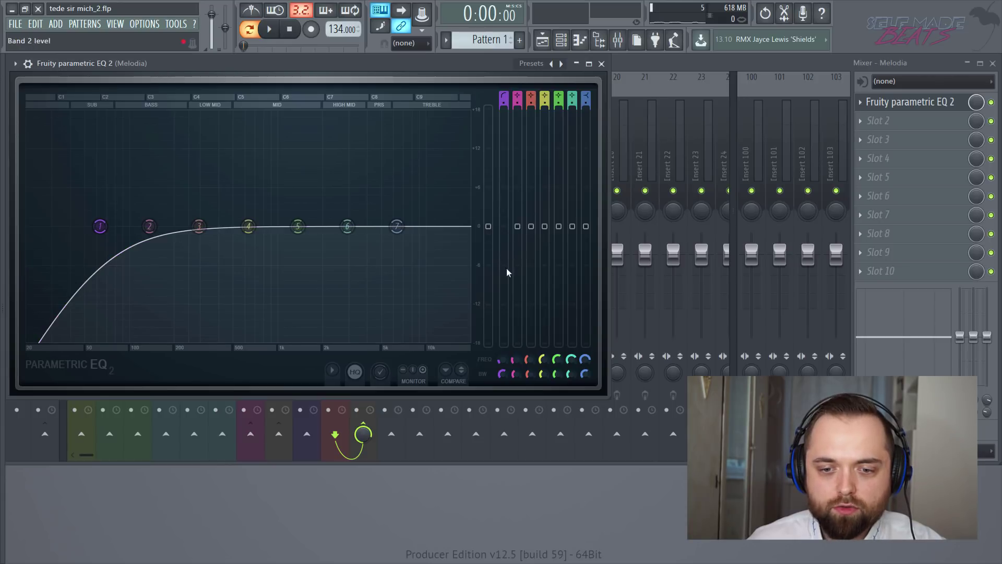
drag(496, 358, 502, 334)
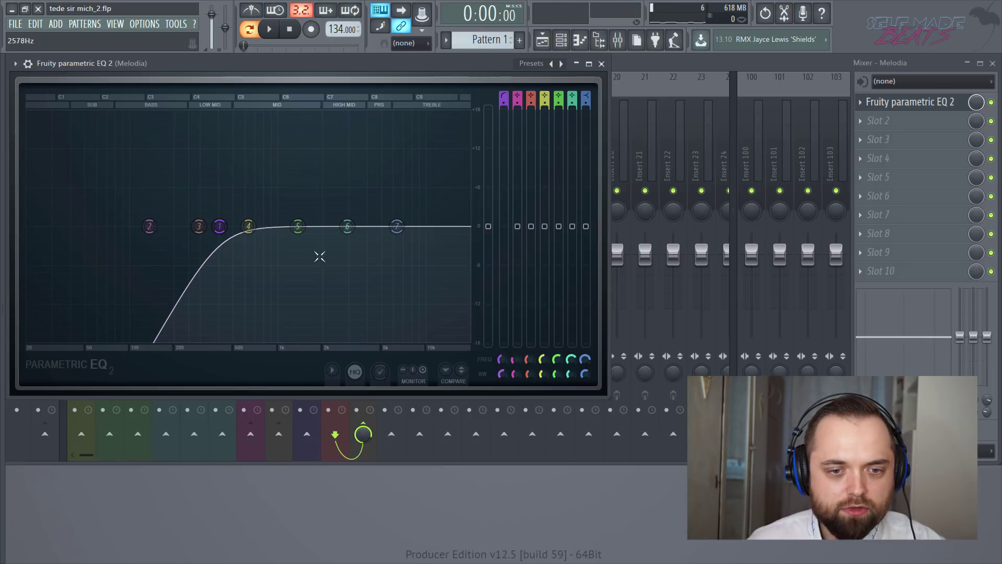
drag(223, 227, 235, 230)
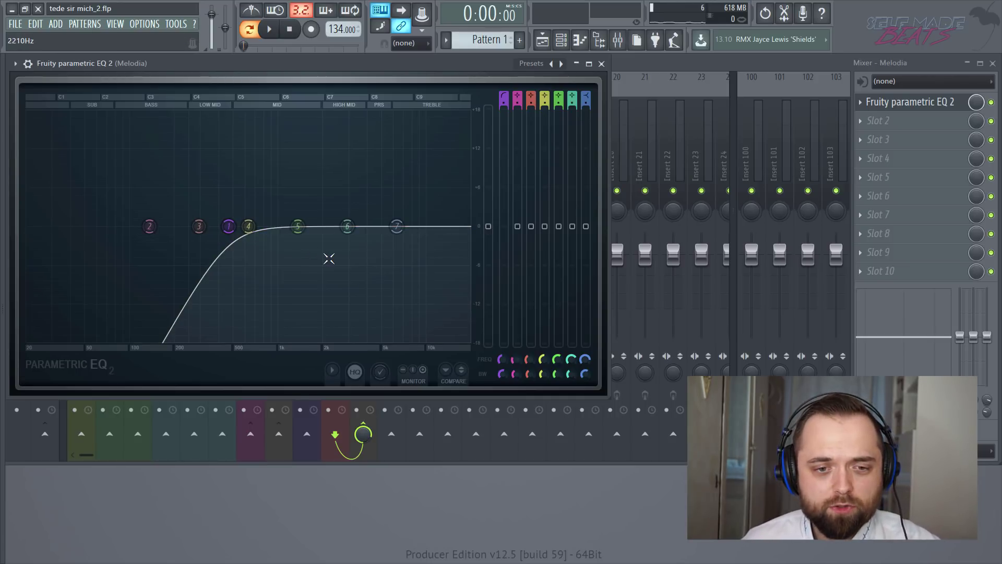
key(space)
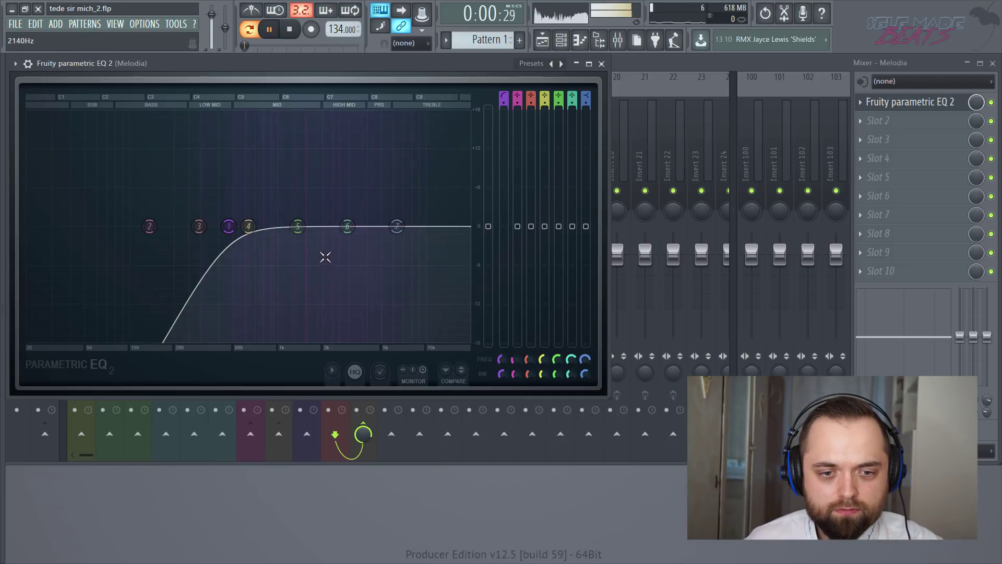
drag(228, 226, 233, 226)
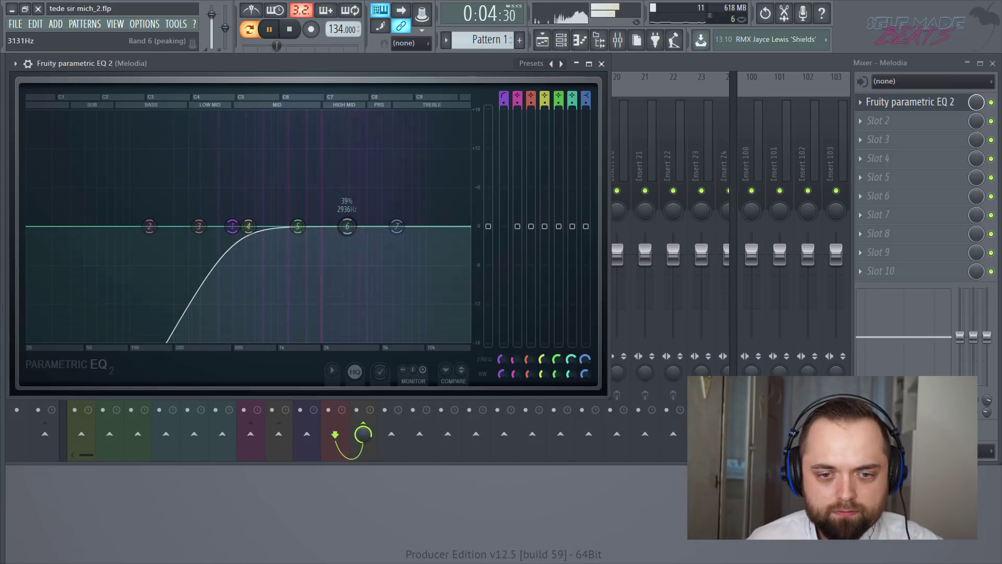
Boost band 6 of the Melodia equalizer about 1 dB near 4 kHz, slightly cut bands 4 and 5, and close the equalizer.
drag(347, 226, 368, 219)
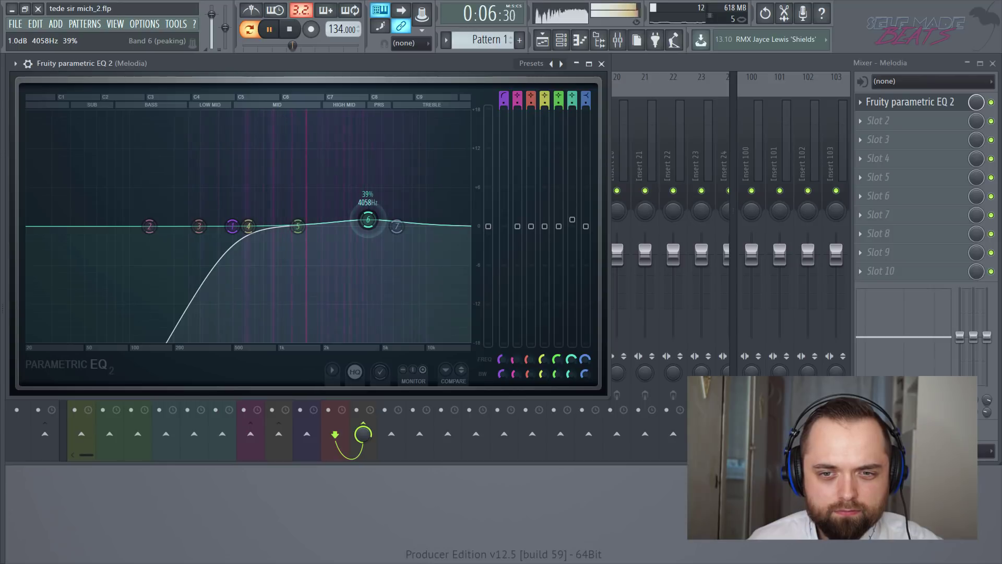
drag(297, 226, 245, 234)
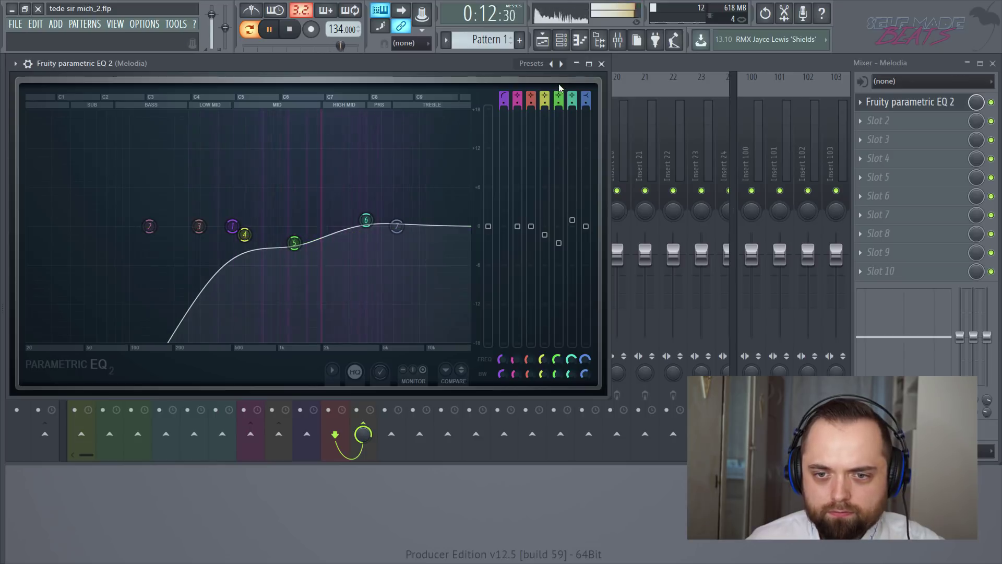
key(space)
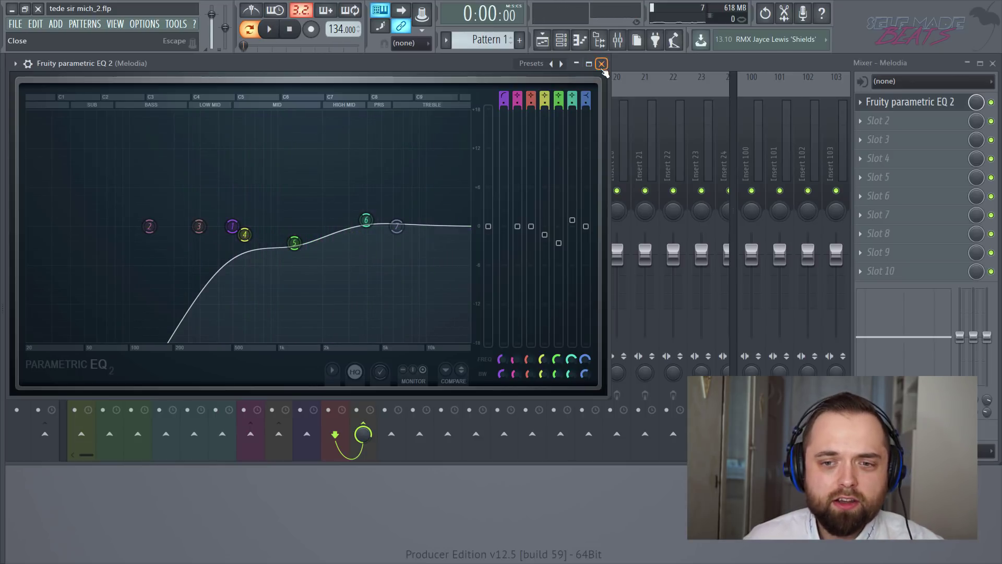
click(601, 63)
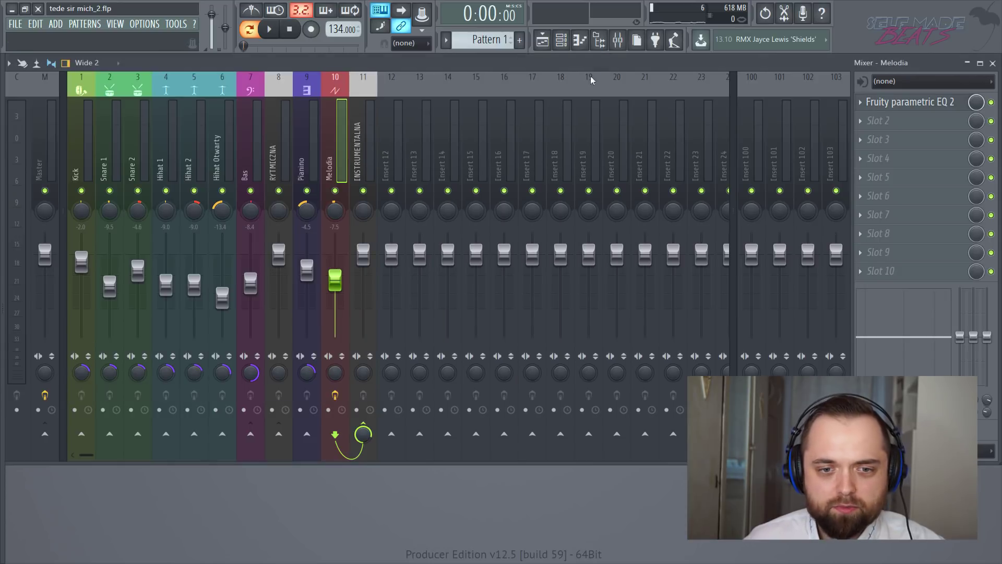
Insert Fruity Parametric EQ 2 in slot 1 of the Pianino mixer track and enlarge its window.
click(313, 159)
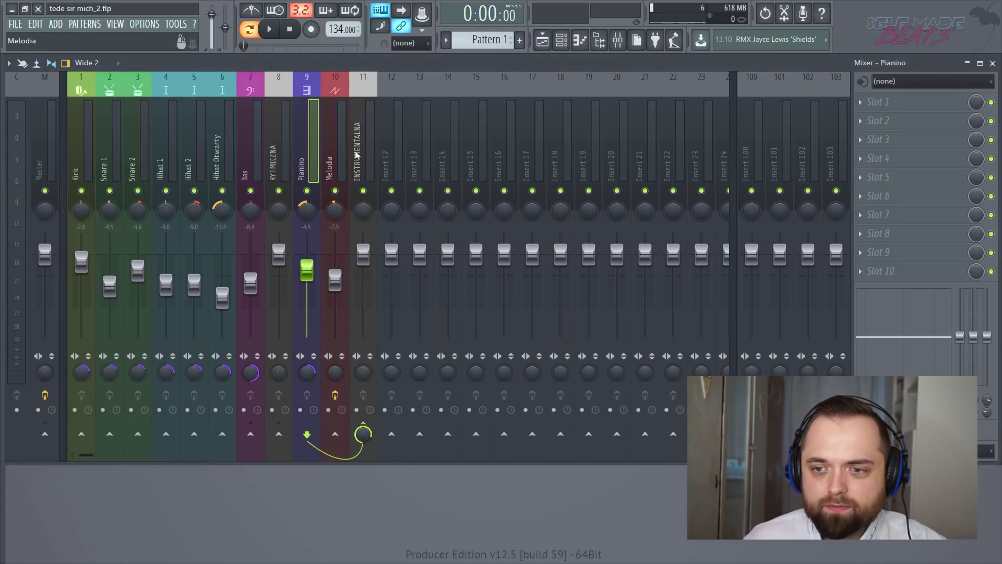
click(869, 104)
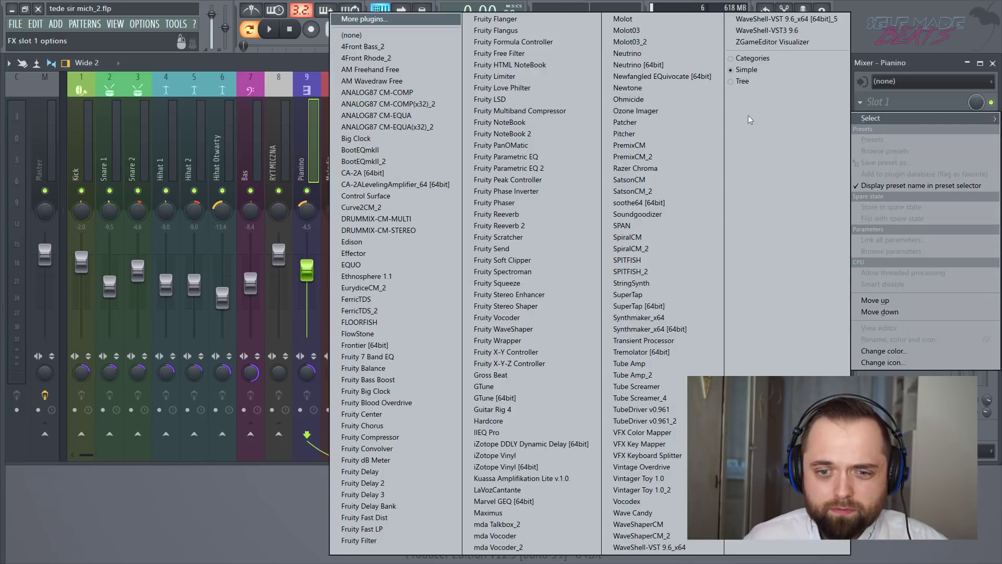
click(576, 165)
drag(430, 298, 562, 392)
drag(298, 81, 292, 64)
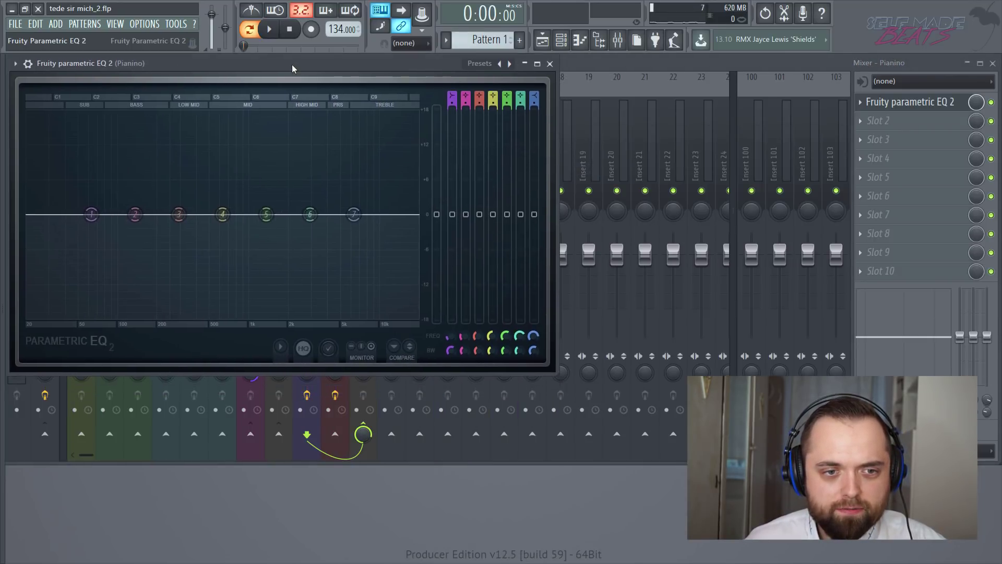
Turn band 1 of the Pianino equalizer into a high-pass filter at about 455 Hz by ear, and close the equalizer.
key(space)
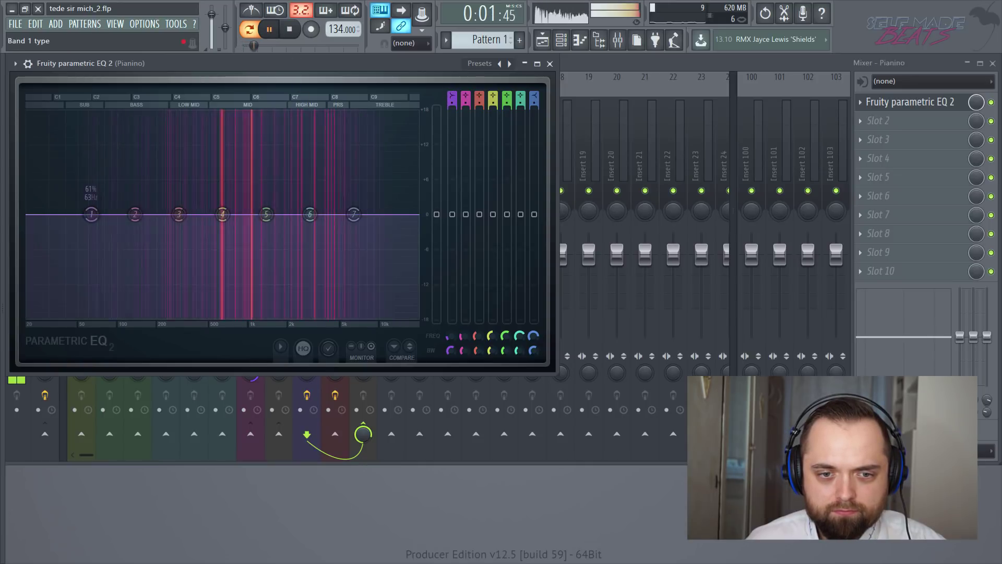
click(448, 96)
drag(447, 339, 448, 313)
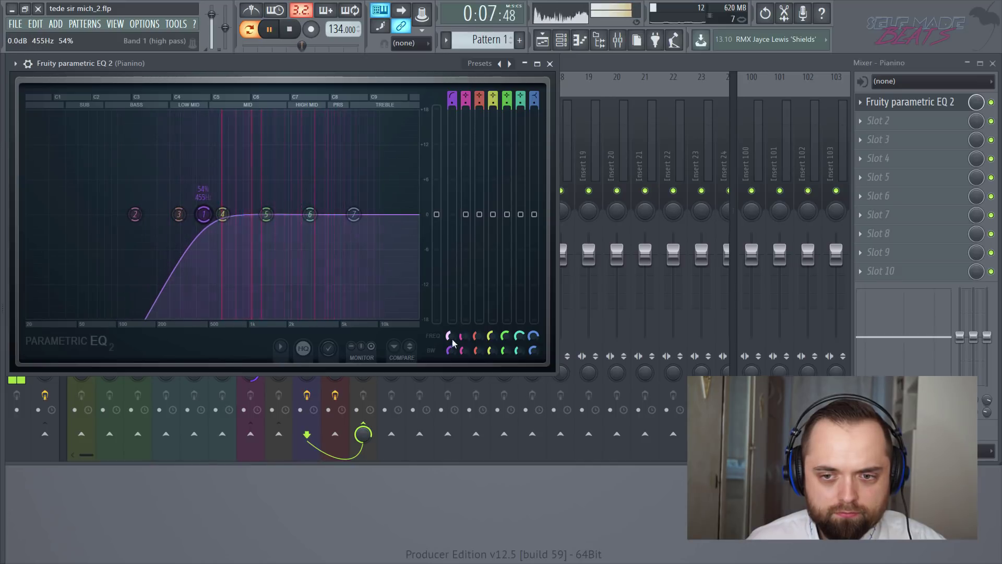
click(603, 61)
key(space)
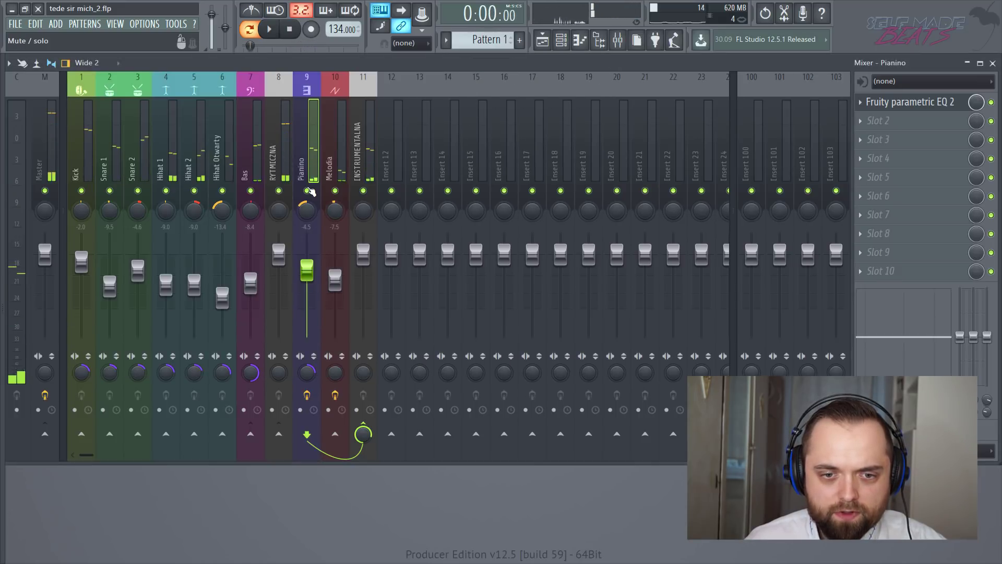
Solo the Pianino mixer track and reopen its parametric equalizer, previewing the piano alone.
right_click(364, 191)
click(911, 101)
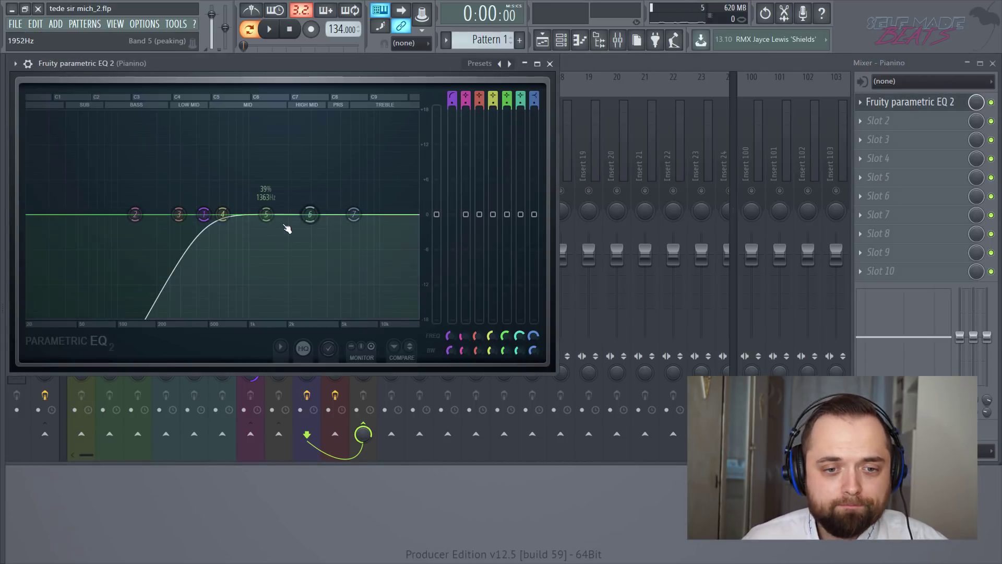
key(space)
key(space)
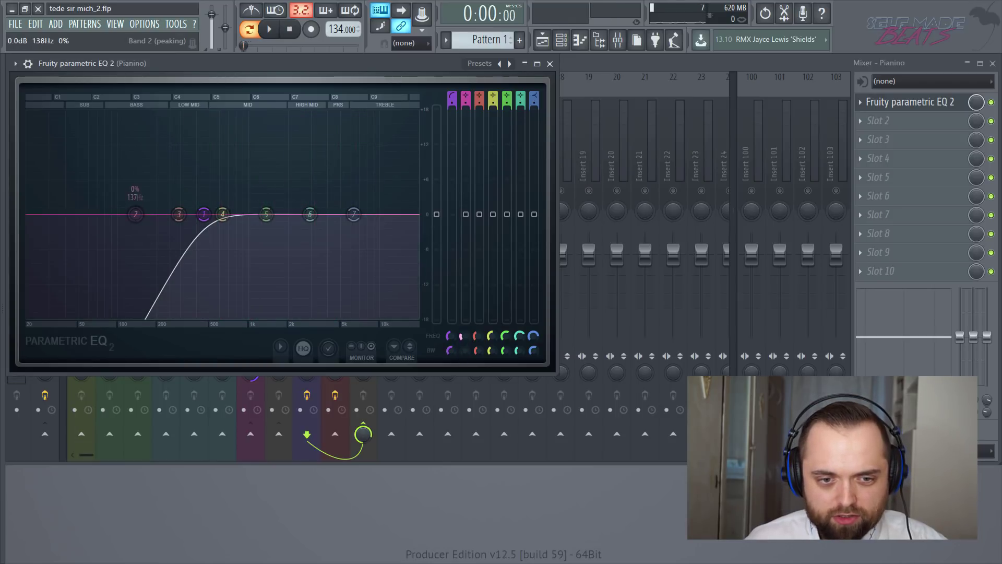
Narrow band 2 of the Pianino equalizer to 0% width and boost it about 18 dB near 640 Hz.
drag(135, 214, 203, 214)
drag(464, 336, 464, 327)
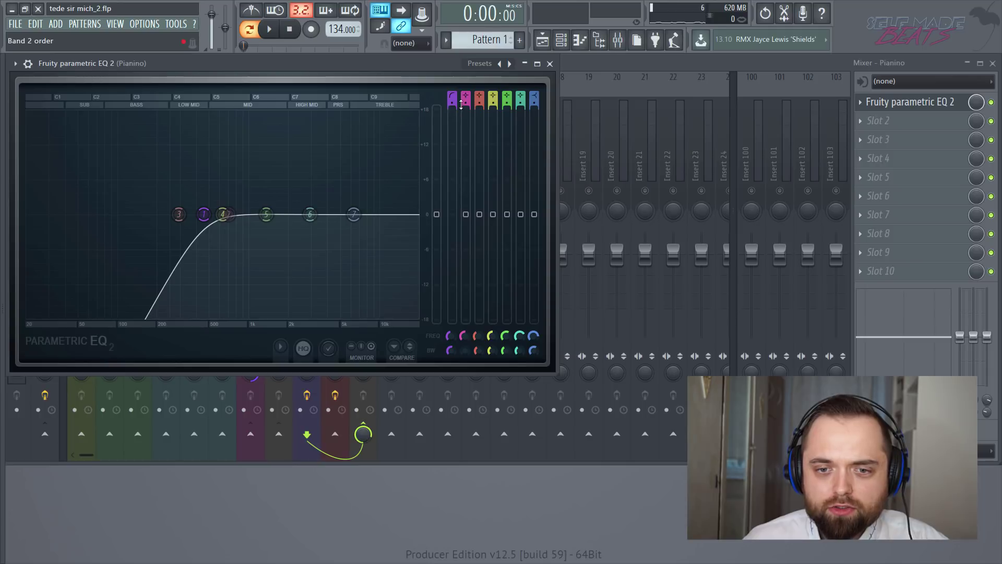
drag(466, 103, 465, 73)
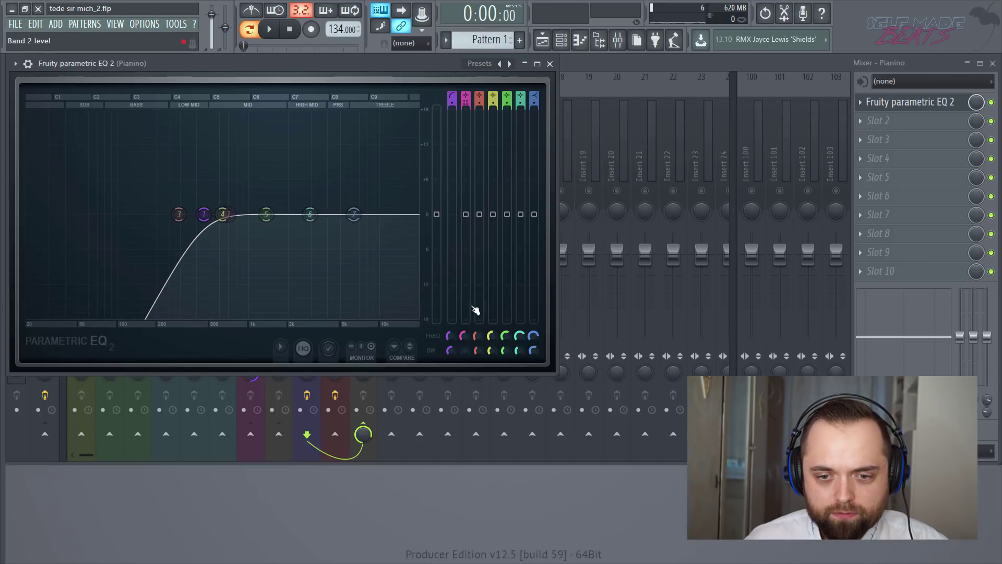
drag(468, 225, 468, 129)
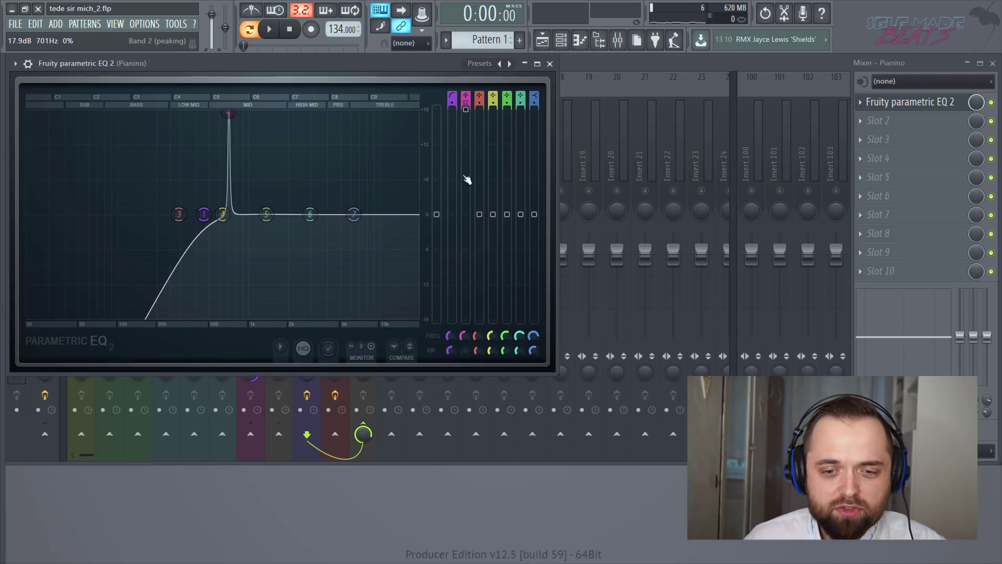
drag(465, 334, 466, 339)
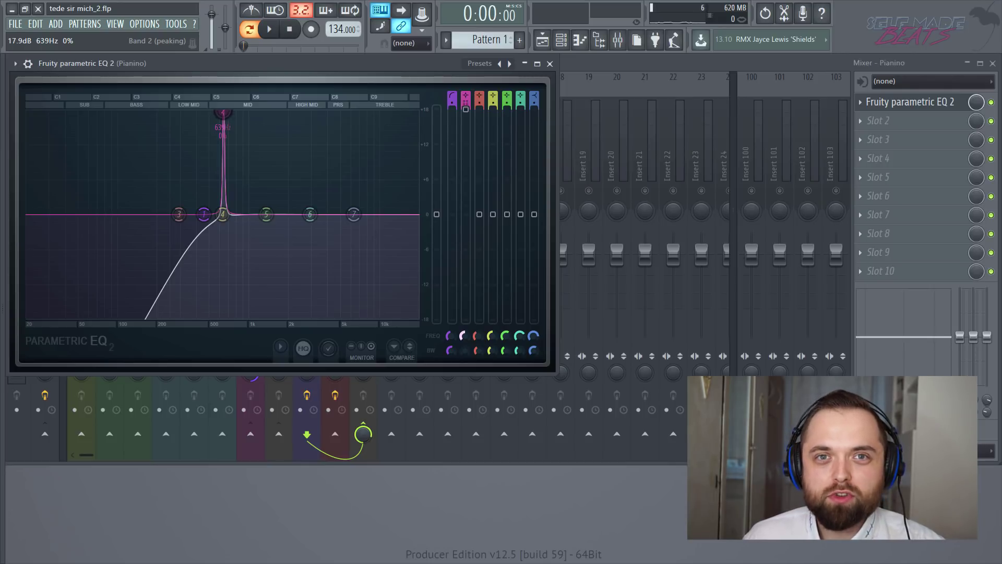
Tune band 2 to about 613 Hz by ear, cut it about 6 dB and preview the piano.
key(space)
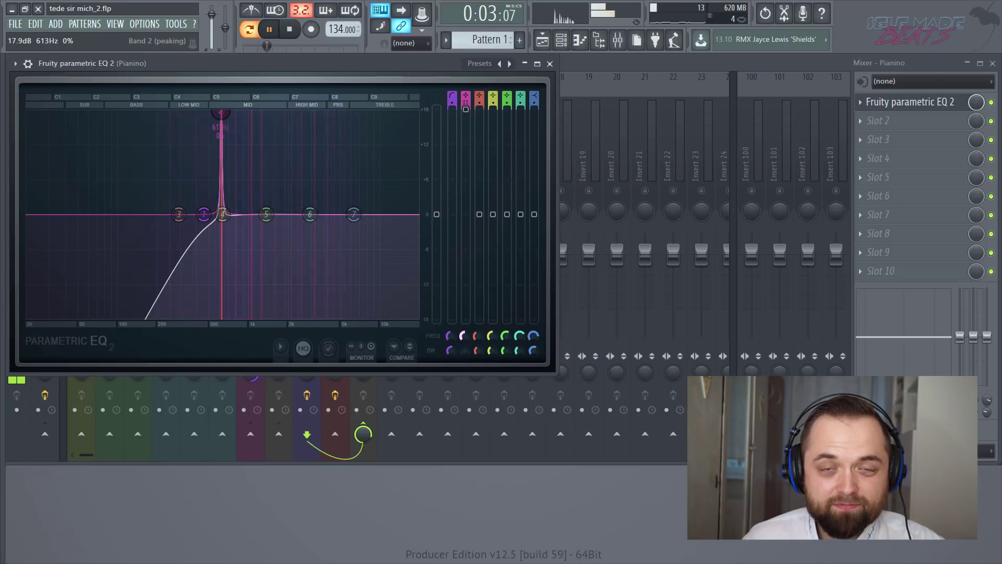
key(space)
drag(465, 115, 466, 248)
key(space)
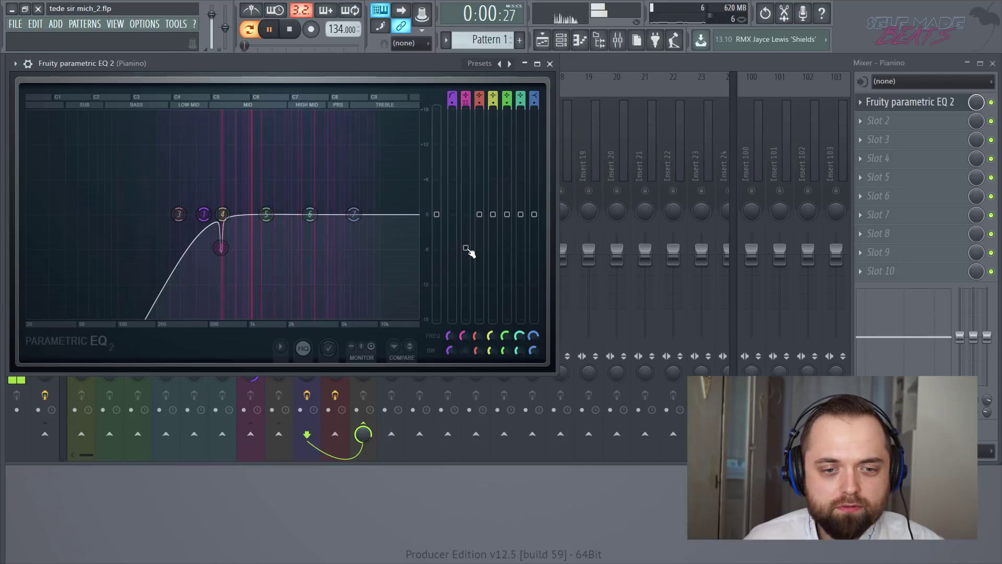
key(space)
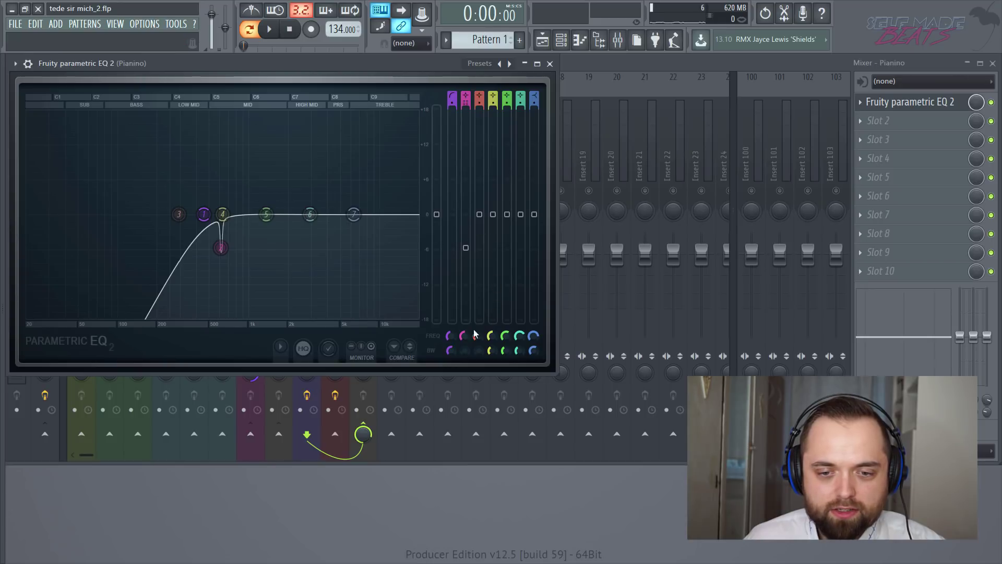
Narrow band 3 to 0% width and boost it 18 dB near 788 Hz.
drag(476, 337, 479, 291)
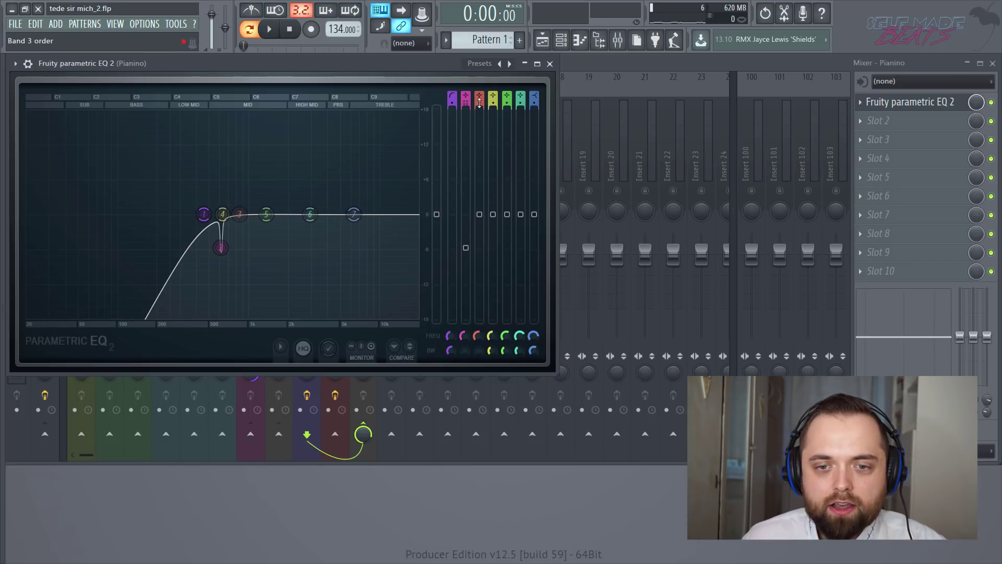
scroll(479, 102, up, 2)
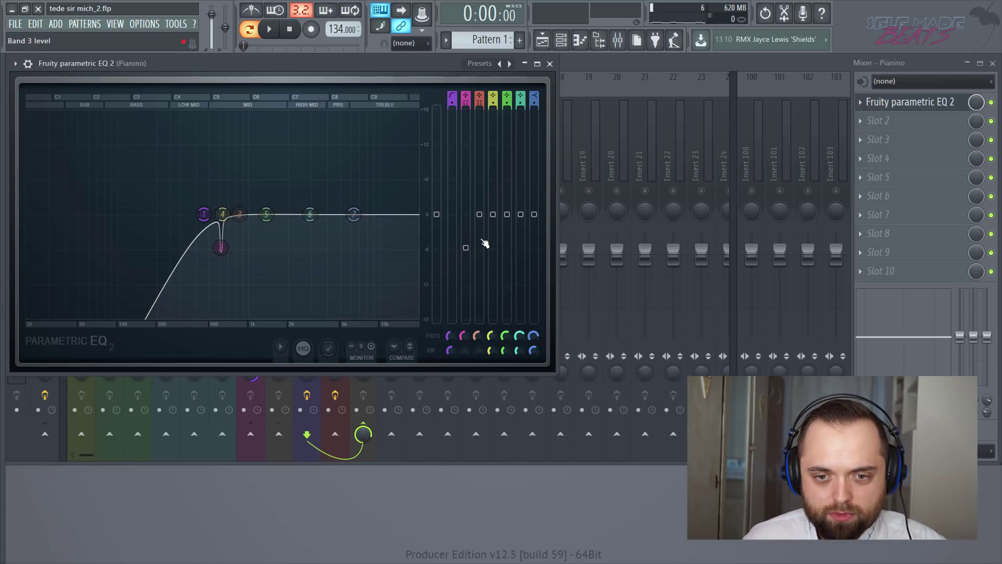
drag(480, 215, 480, 109)
drag(478, 337, 478, 344)
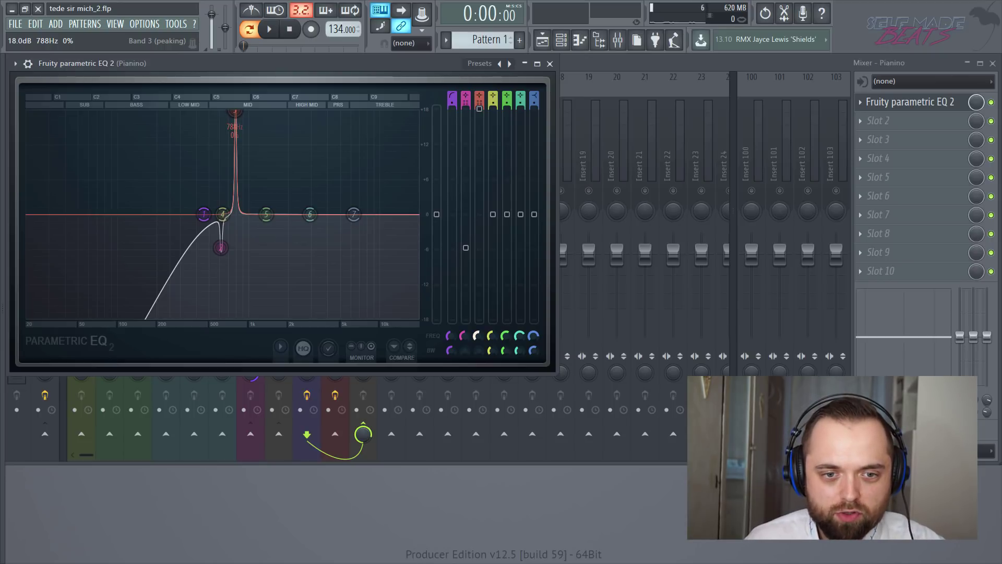
Fine-tune band 3 by ear to near 780 Hz, cut it about 10 dB and preview the piano.
key(space)
drag(478, 344, 478, 346)
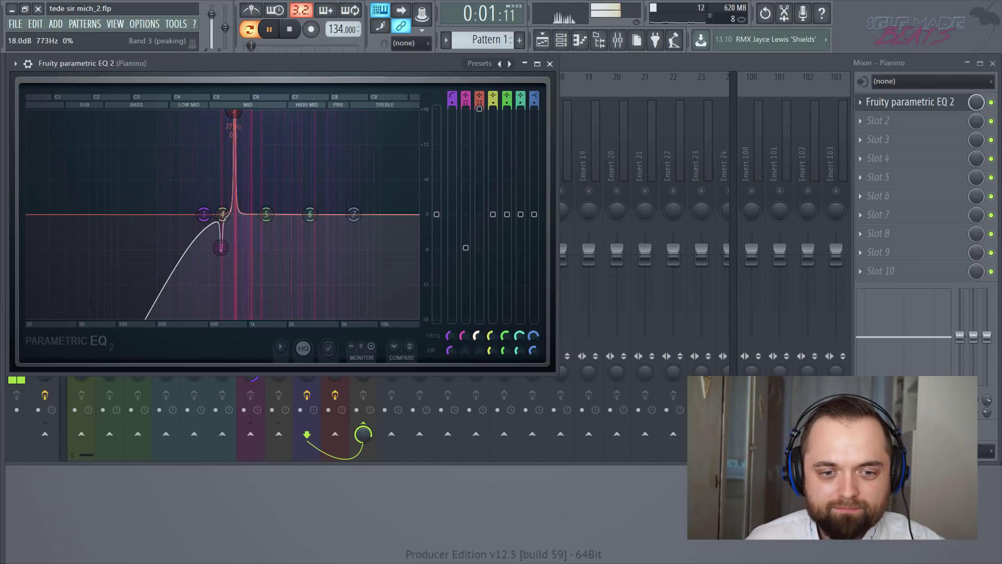
key(space)
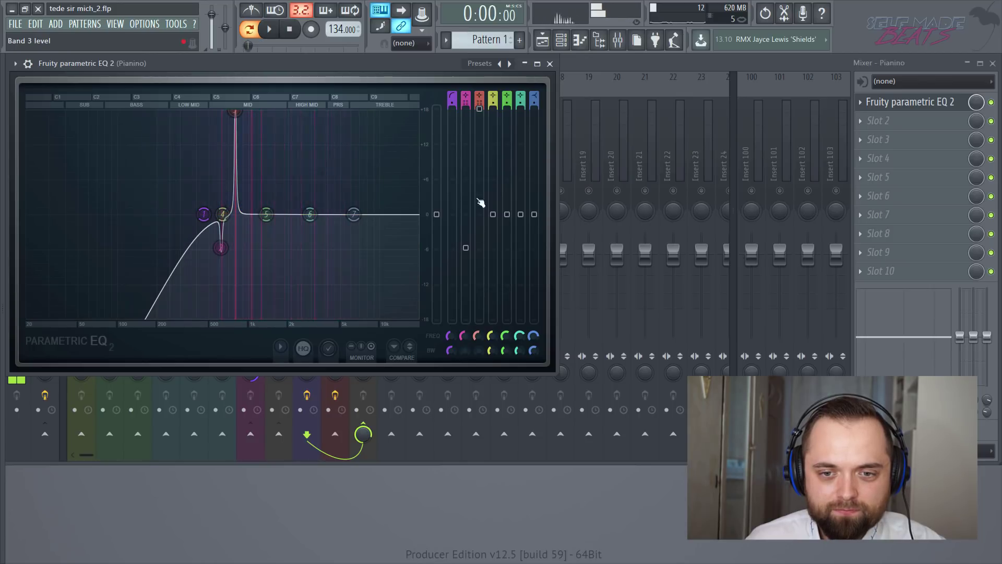
drag(481, 126, 482, 274)
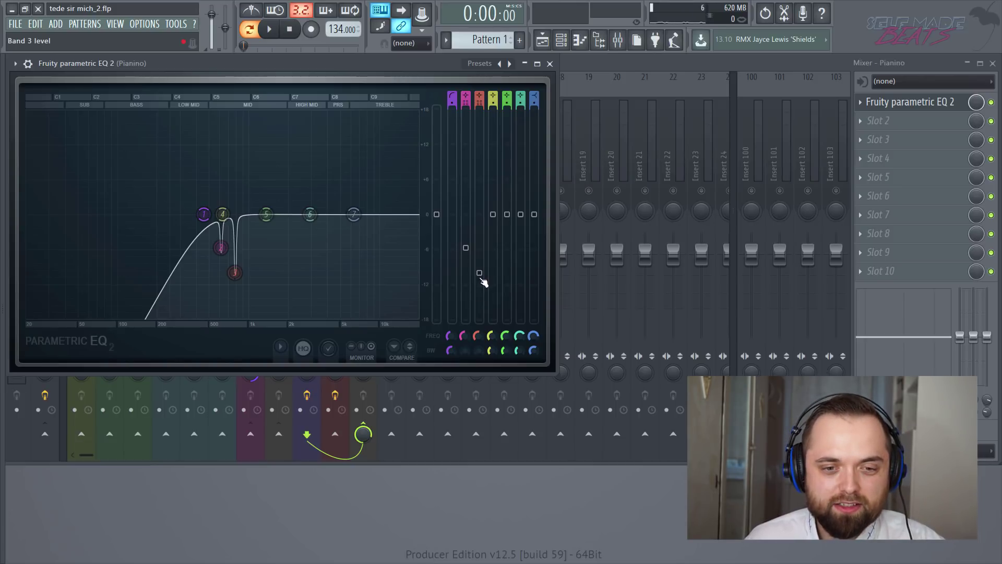
key(space)
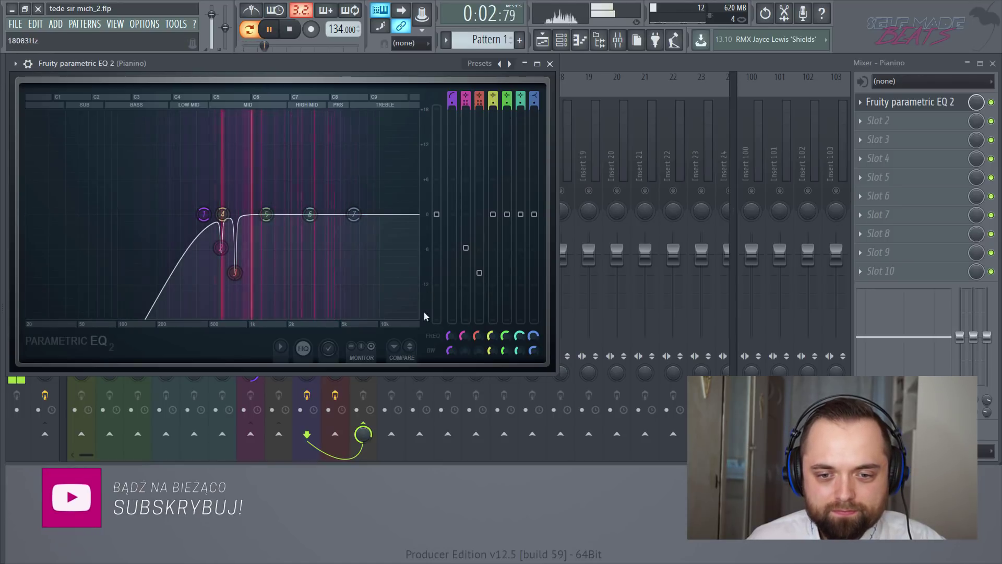
key(space)
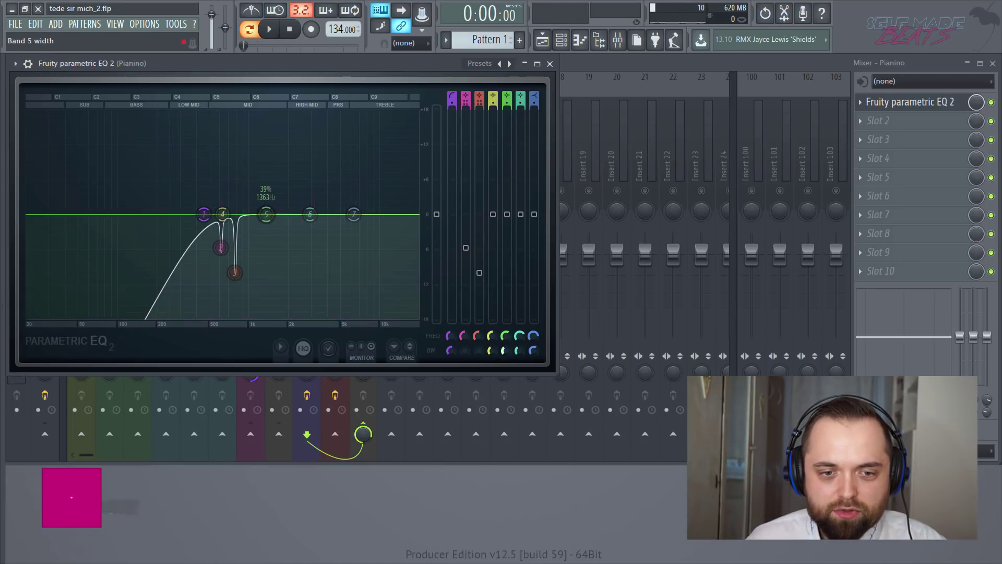
Narrow band 5 to 0% width, tune its boosted peak by ear to about 1032 Hz and cut it about 5.5 dB.
click(507, 101)
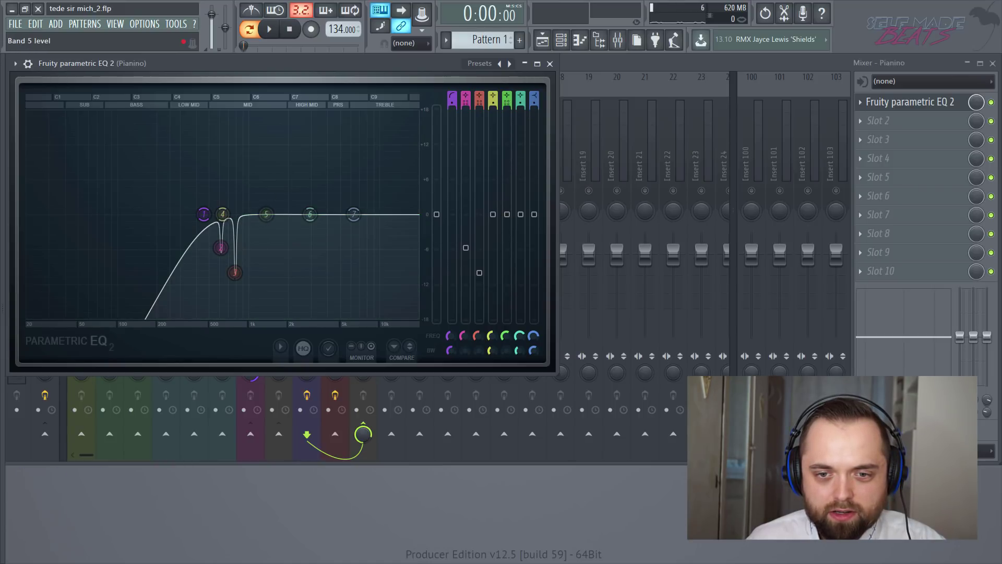
drag(265, 214, 252, 111)
key(space)
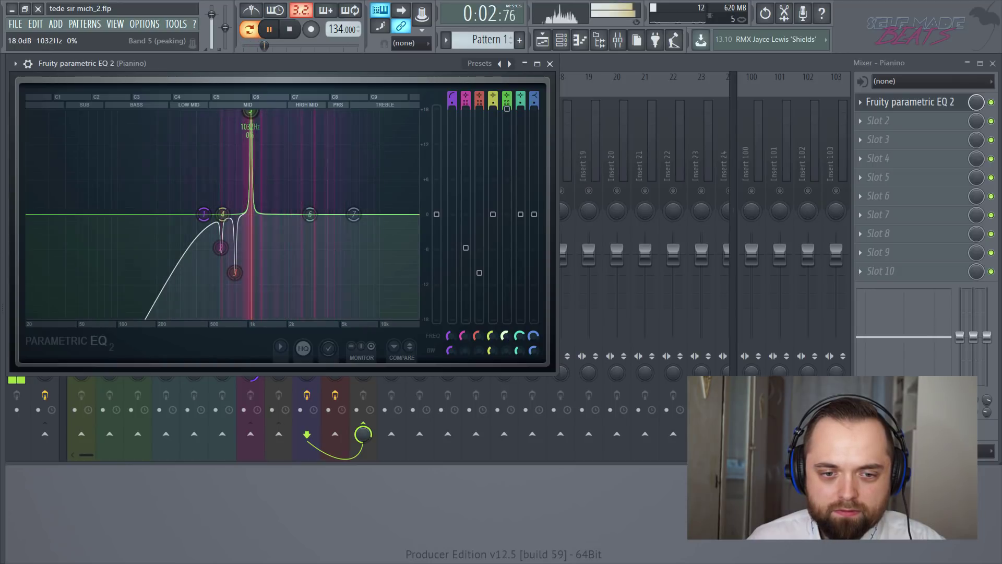
key(space)
drag(507, 110, 507, 190)
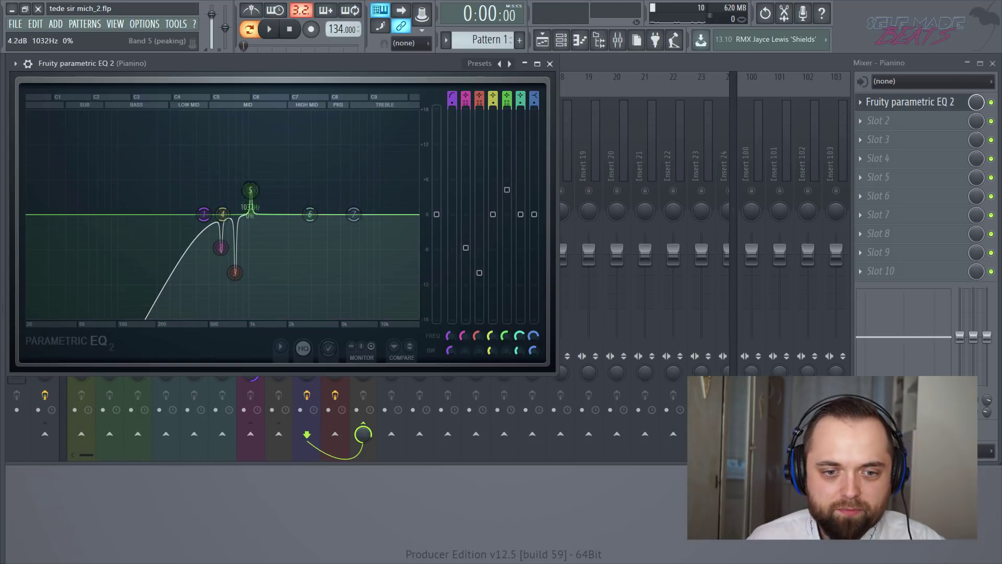
Boost band 7 of the Pianino equalizer about 2 dB near 2.9 kHz while listening to the piano.
key(space)
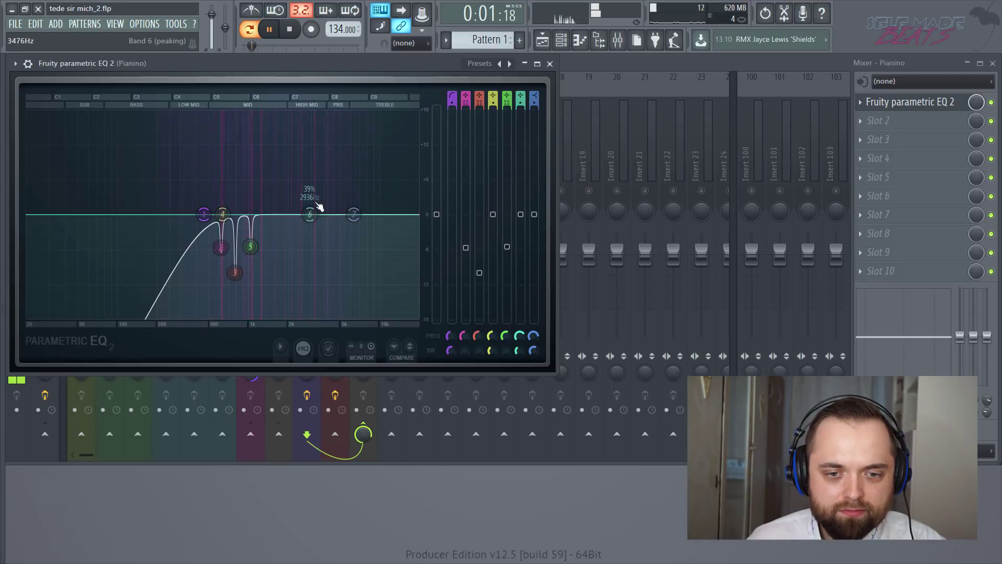
drag(353, 214, 308, 204)
key(space)
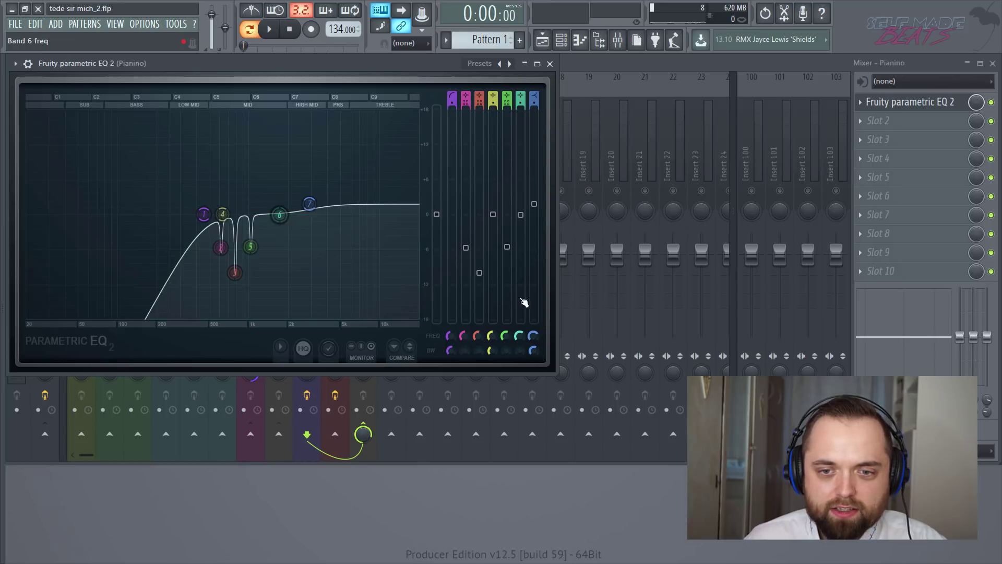
Sweep band 6 by ear as a narrow 18 dB boost at 0% width, and cut it about 12 dB near 3195 Hz.
drag(528, 214, 554, 236)
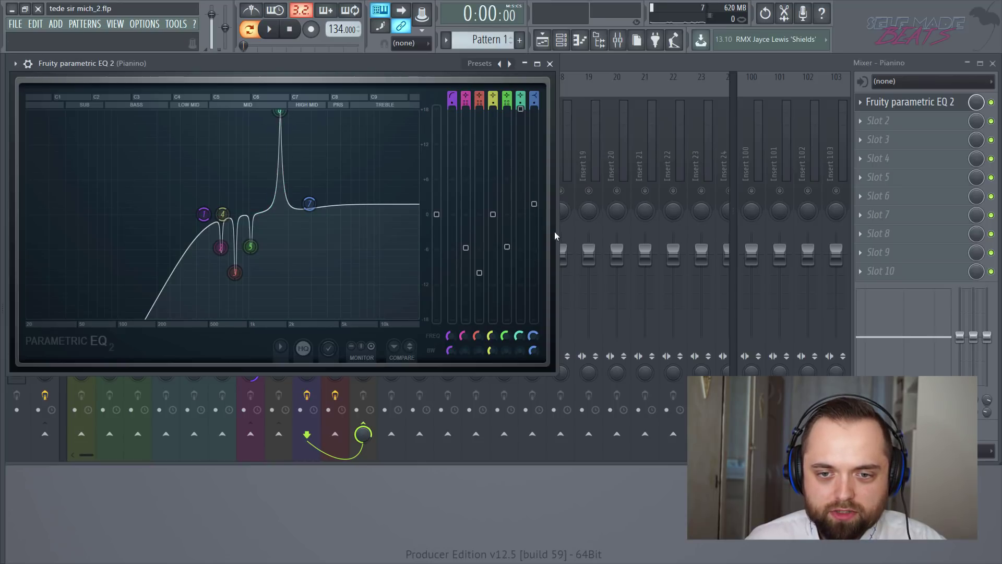
mouse_move(520, 97)
mouse_down()
mouse_move(520, 107)
mouse_move(521, 88)
mouse_up()
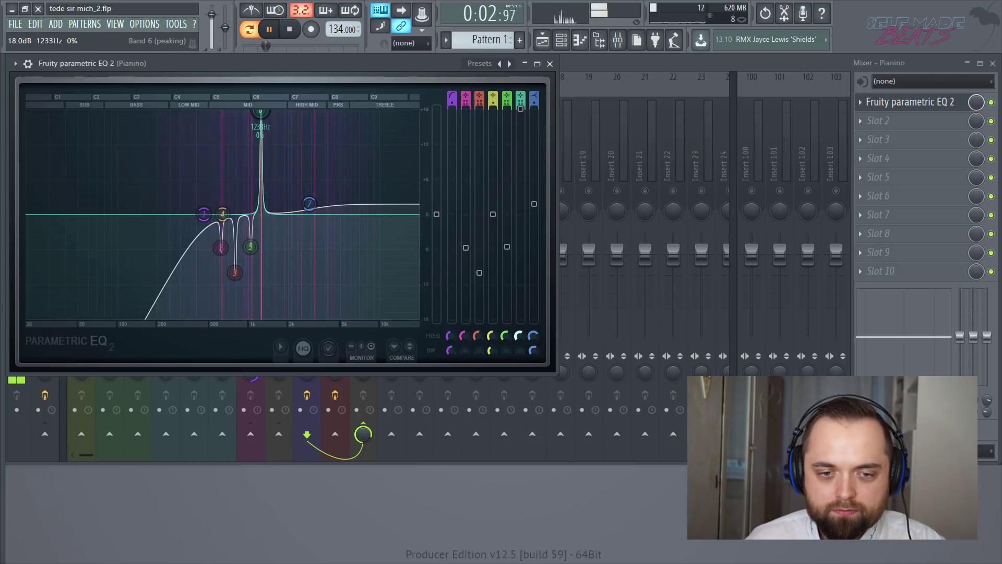
drag(261, 111, 242, 112)
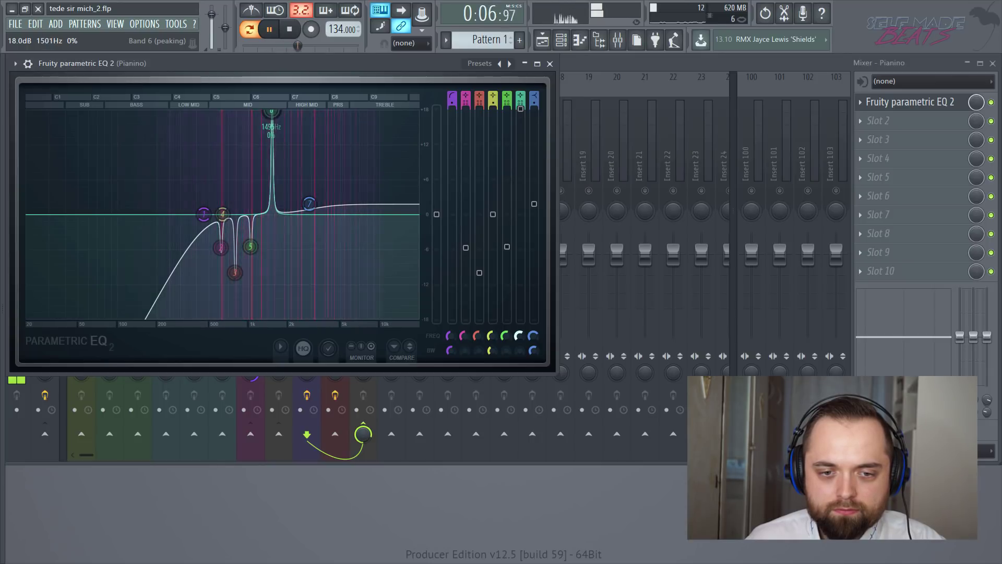
drag(280, 111, 315, 225)
key(space)
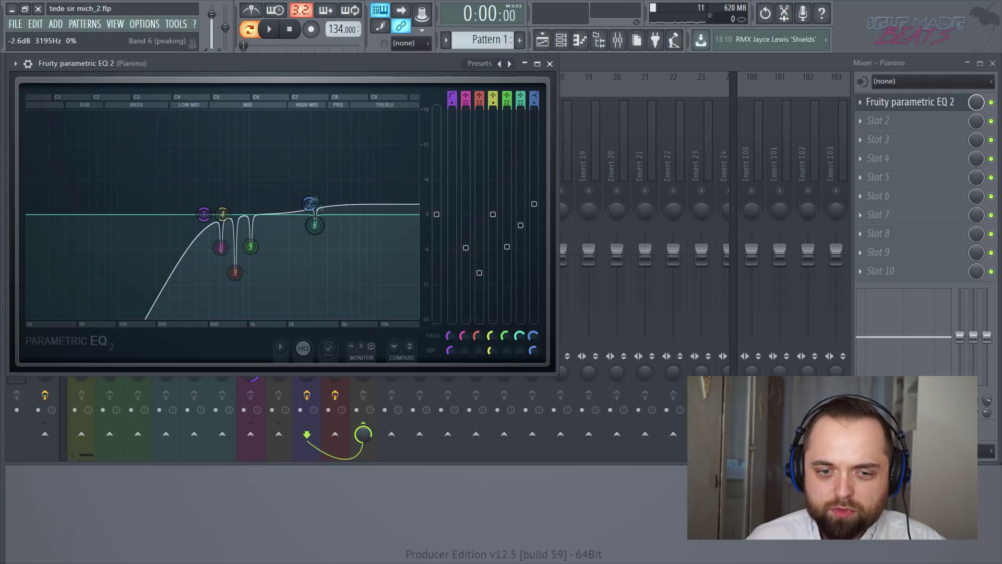
drag(314, 277, 315, 283)
key(space)
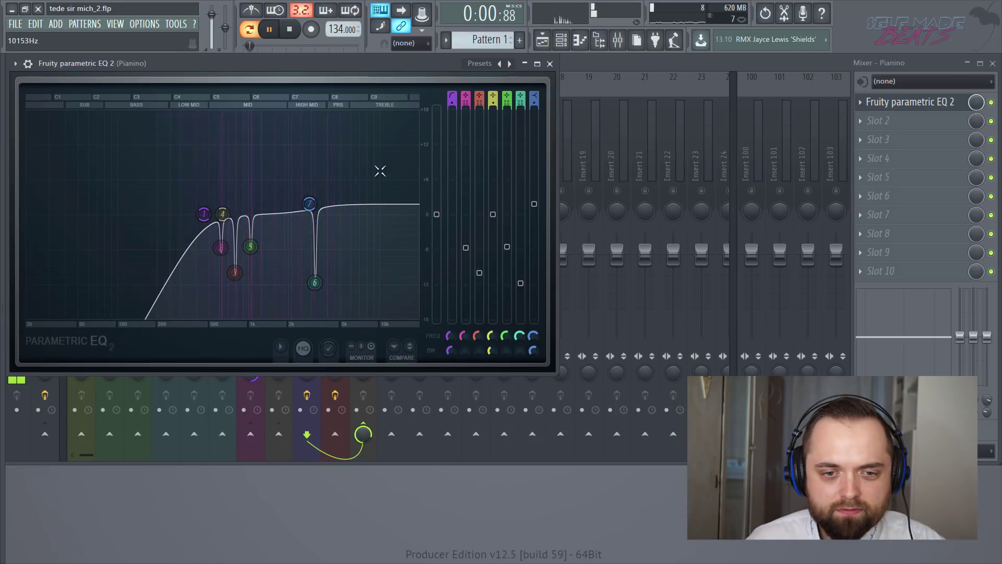
key(space)
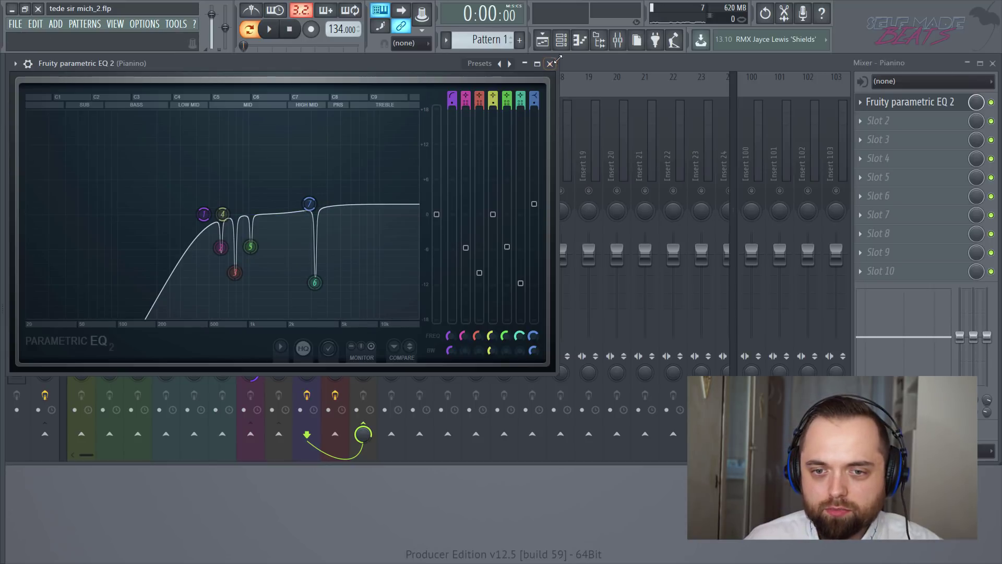
Lower band 7 to a cut of about 3.5 dB near 2.5 kHz and preview the piano.
drag(309, 204, 301, 235)
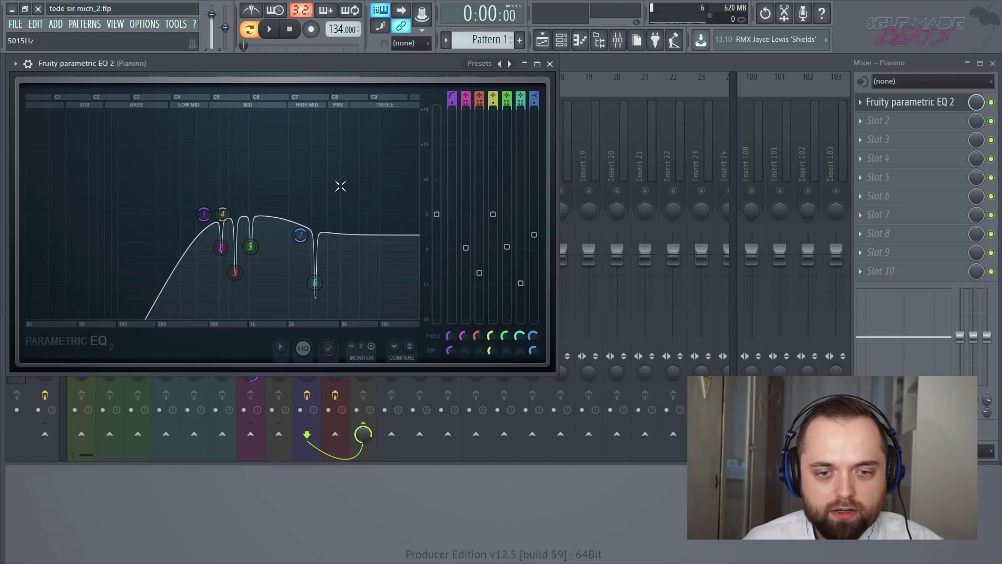
key(space)
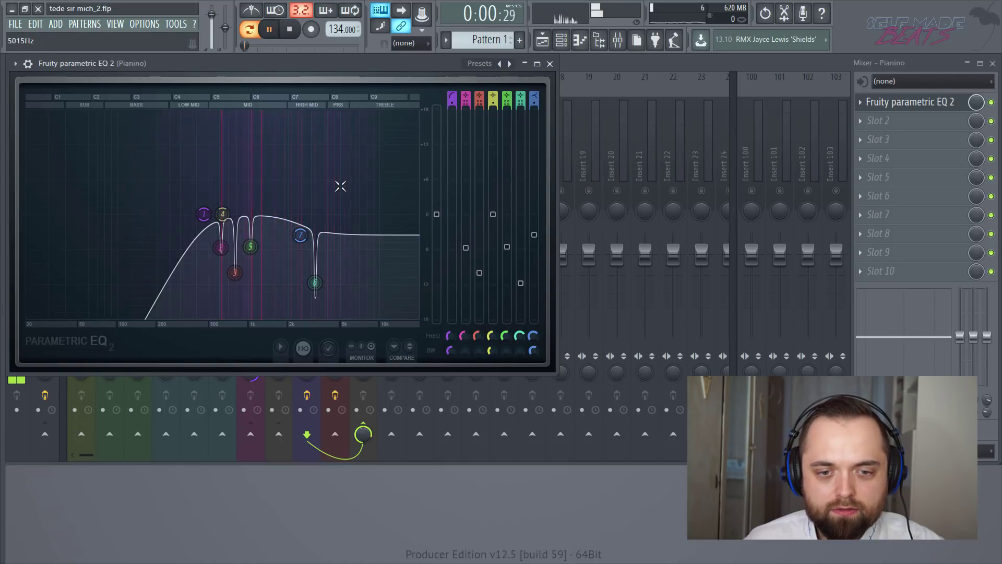
key(space)
Close the Pianino equalizer, unsolo the track and play the full mix.
click(551, 64)
right_click(306, 191)
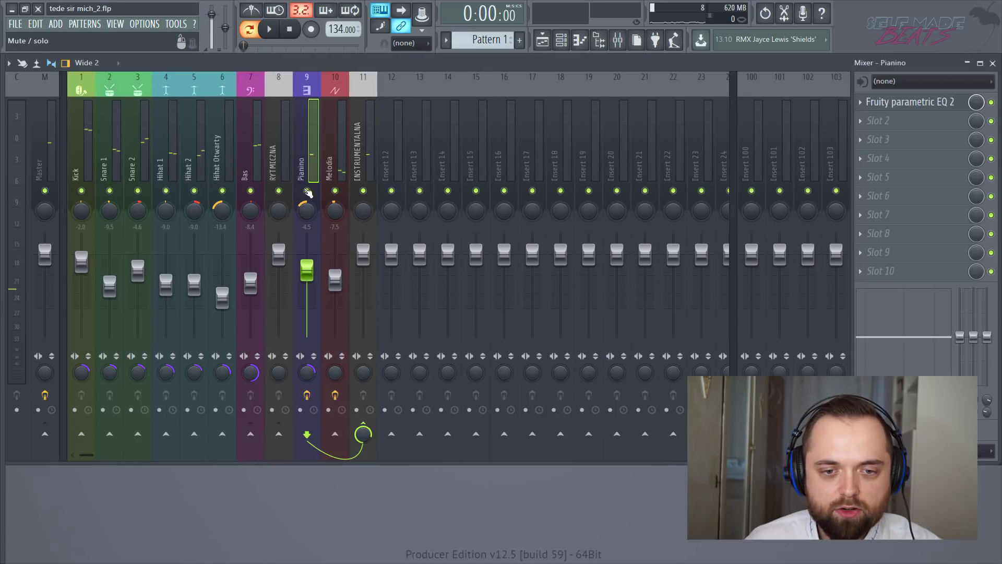
key(space)
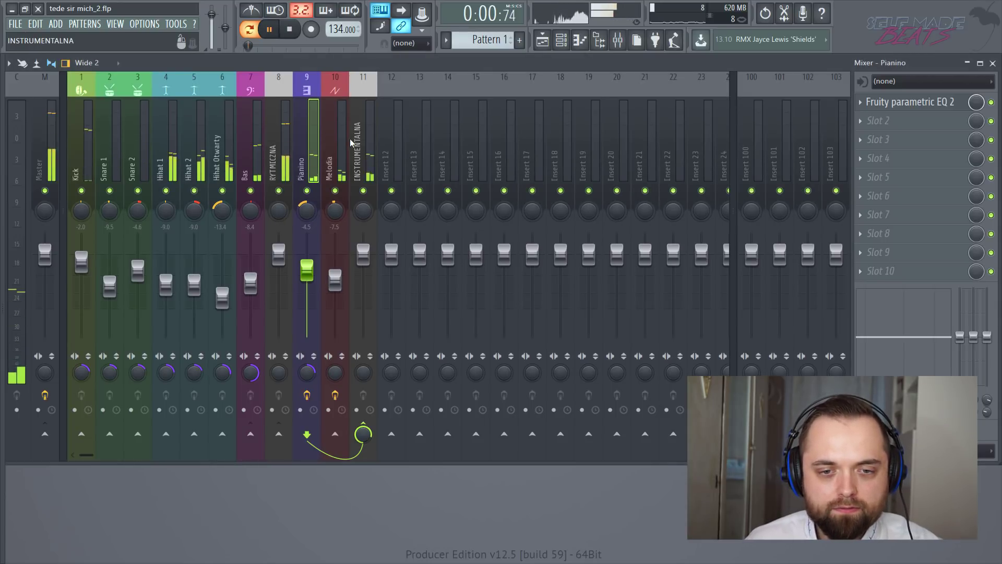
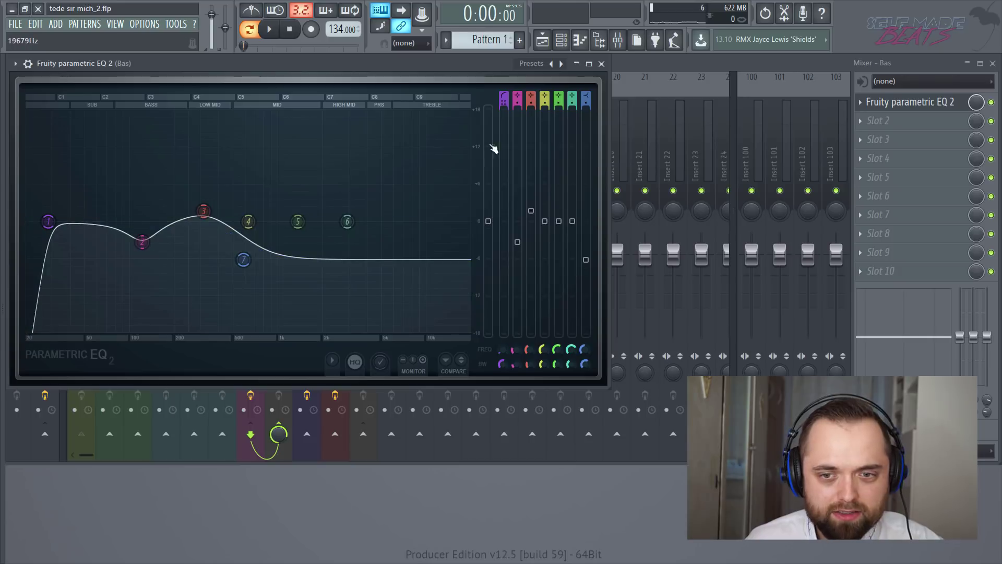
Close the Bas equalizer and load Fruity Parametric EQ 2 into the first effect slot of the Hihat Otwarty track.
click(603, 64)
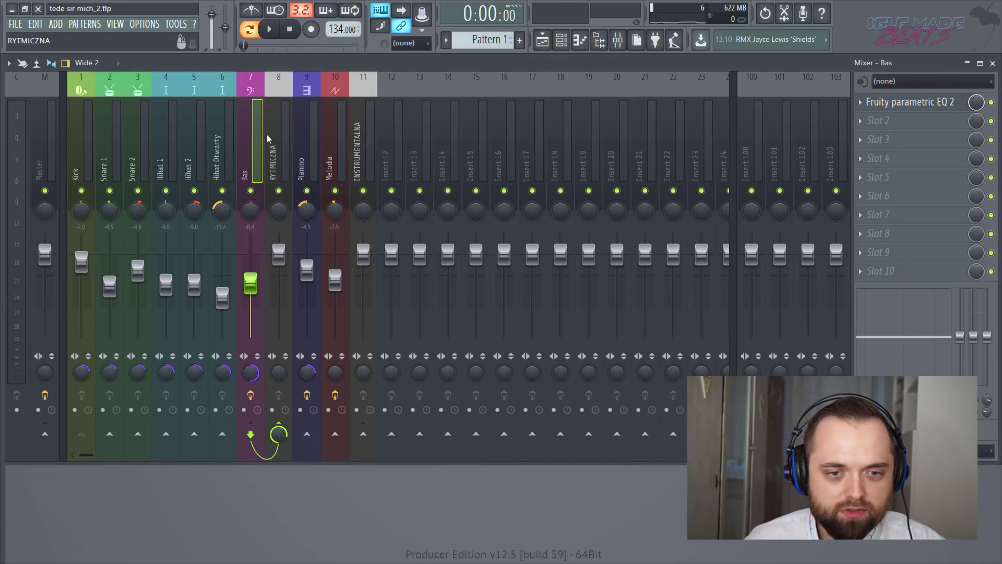
click(227, 151)
click(880, 101)
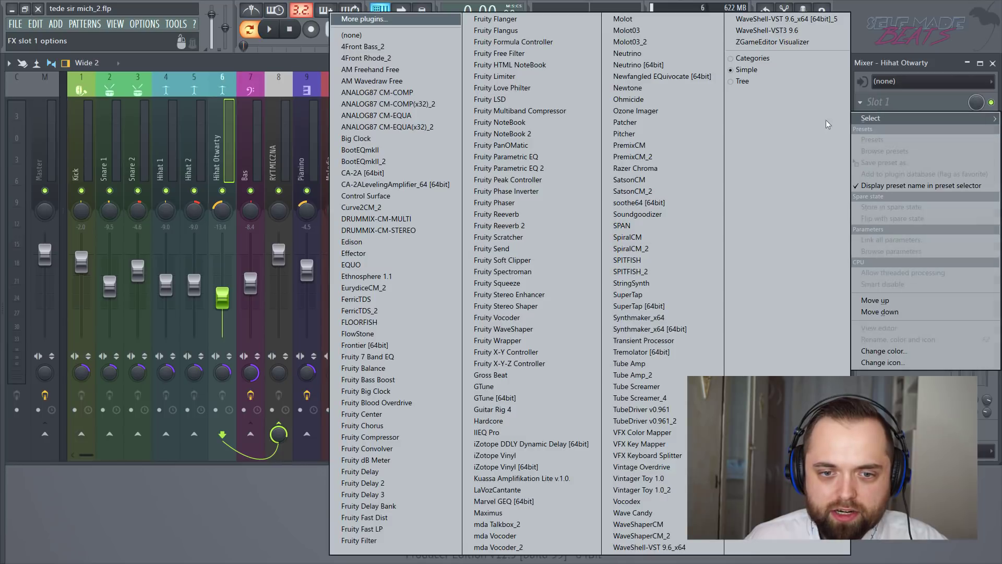
click(550, 167)
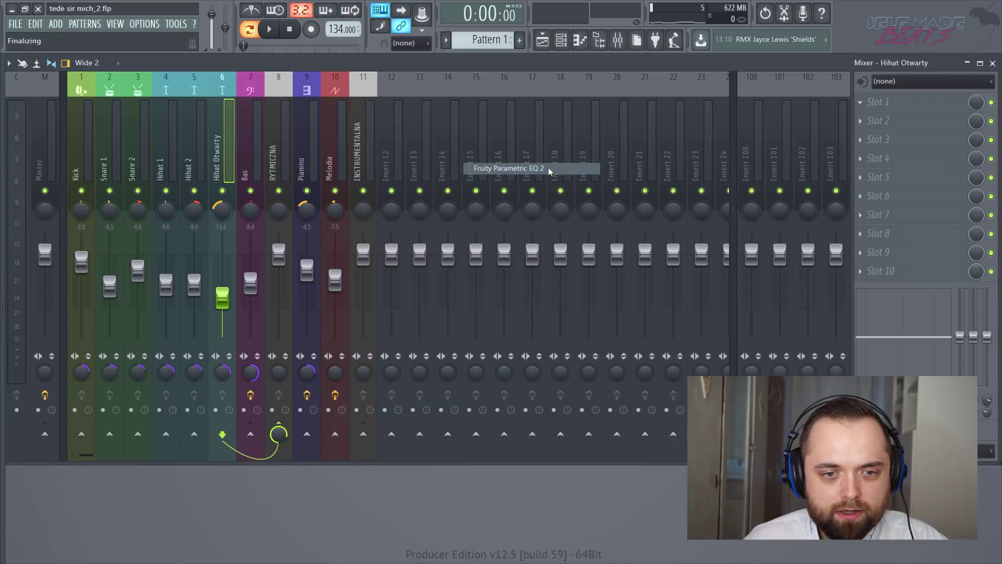
Reposition and enlarge the Hihat Otwarty equalizer window, and start playback of the pattern.
drag(295, 206, 192, 67)
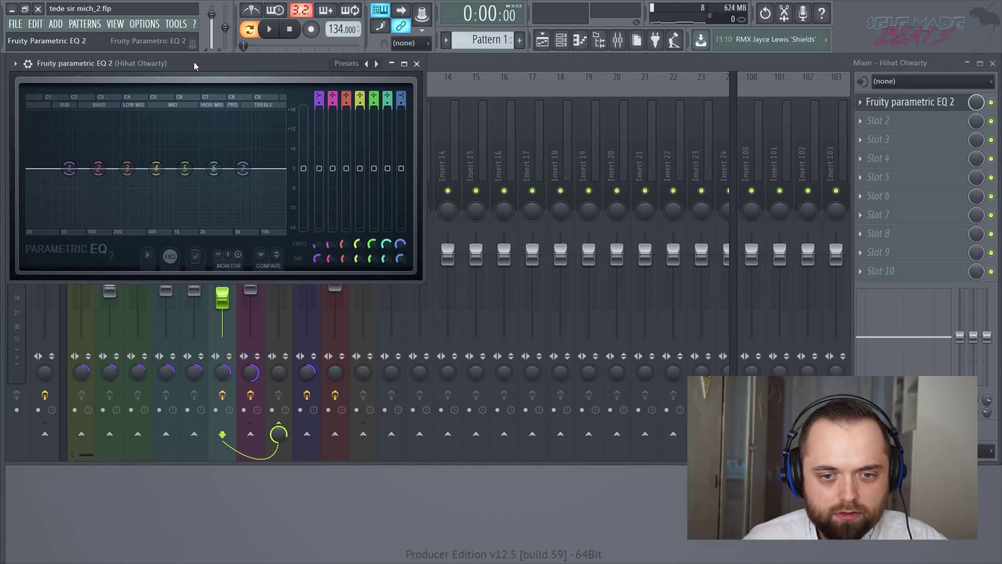
drag(421, 282, 589, 384)
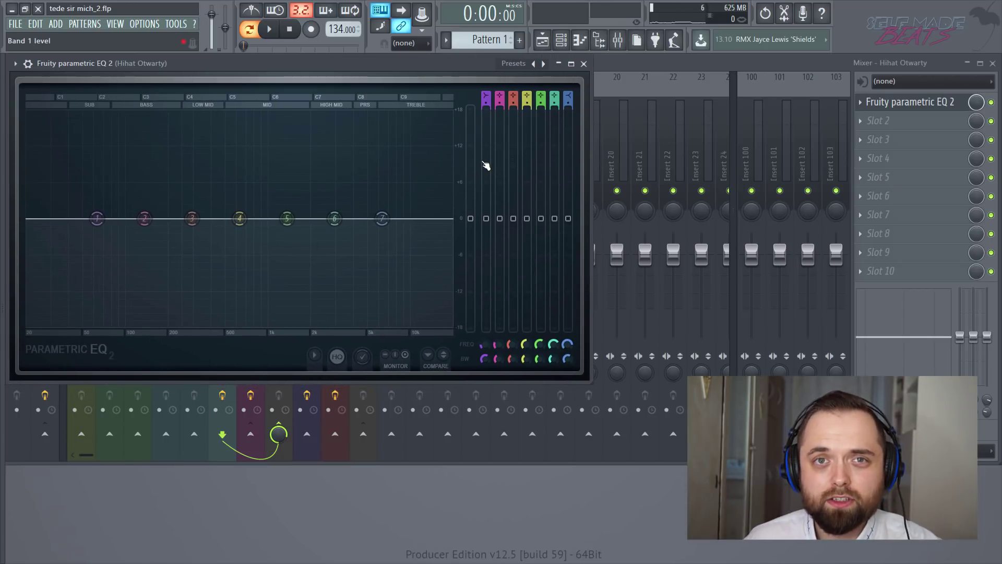
key(space)
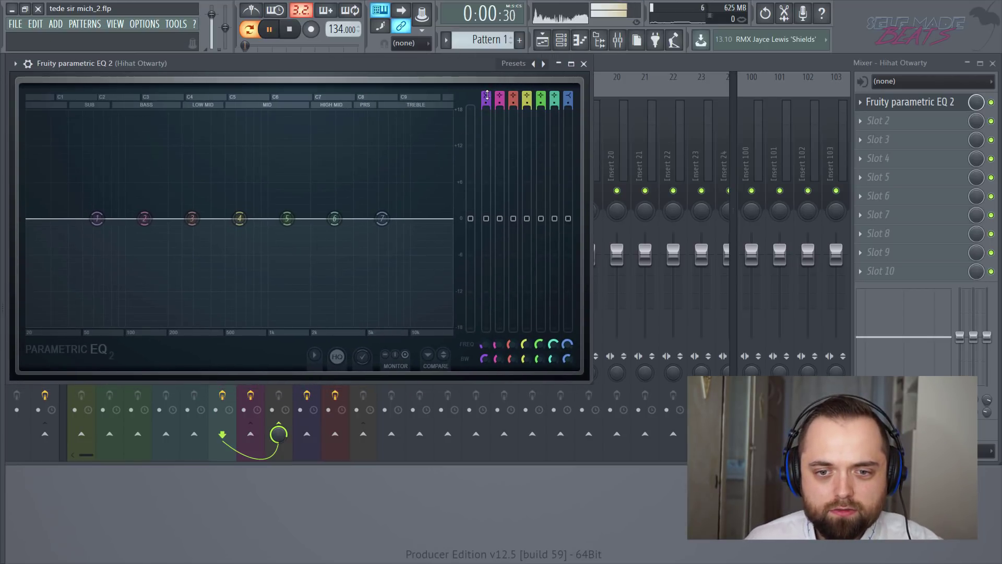
On the Hihat Otwarty EQ, make band 1 a high-pass at about 4850 Hz, adjust its bandwidth, and lower the band 7 high shelf.
key(space)
drag(487, 97, 487, 106)
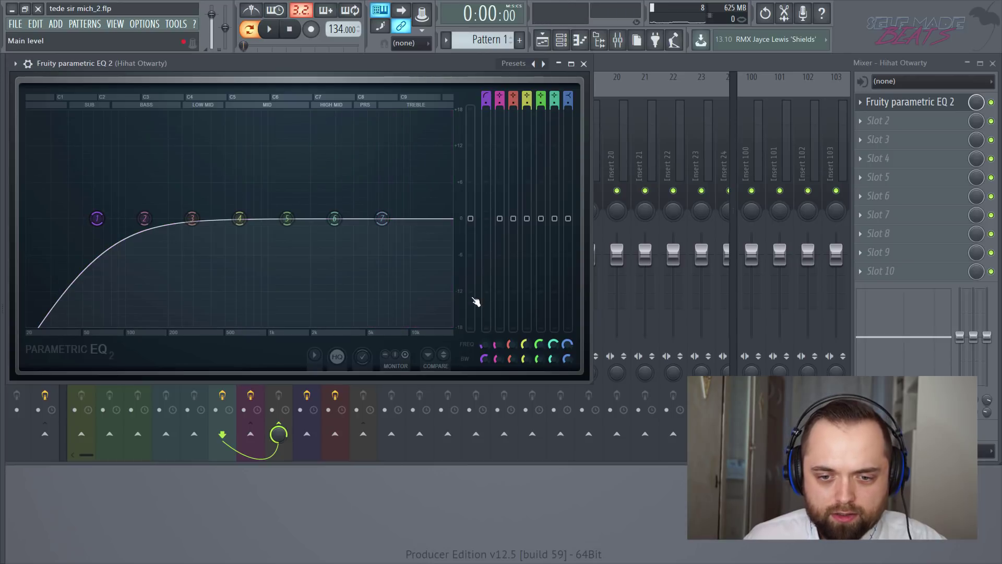
drag(482, 345, 432, 315)
drag(382, 218, 420, 280)
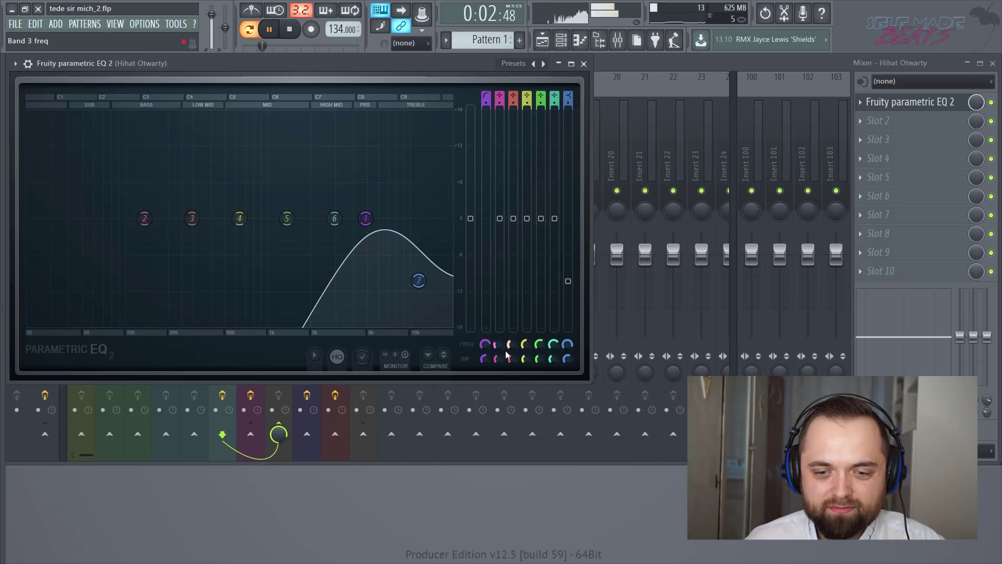
drag(485, 359, 485, 369)
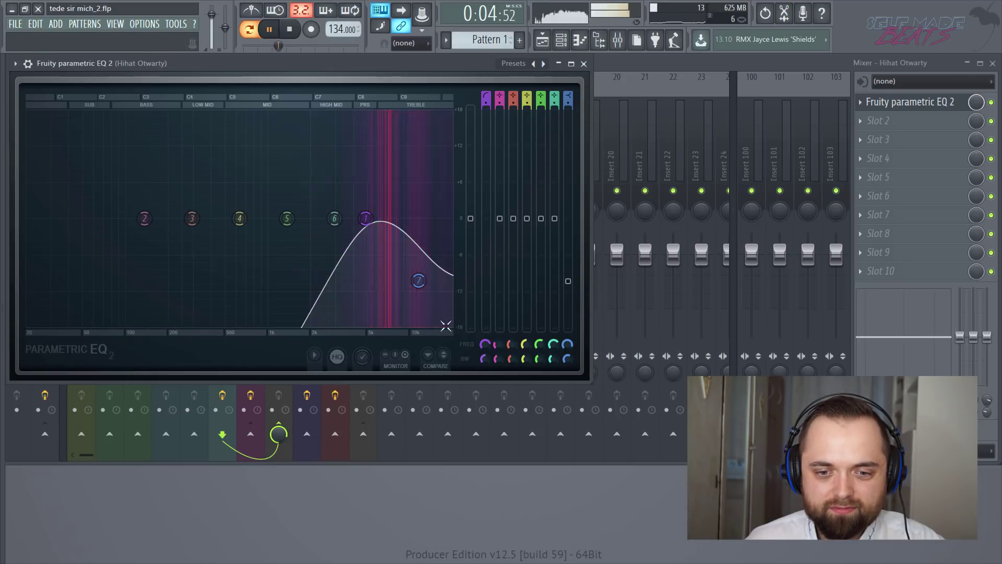
Deepen the band 7 high-shelf cut on the Hihat Otwarty EQ and boost band 6 by about 1.8 dB near 5234 Hz, then close the EQ.
mouse_move(419, 281)
mouse_down()
mouse_move(404, 292)
mouse_move(417, 297)
mouse_up()
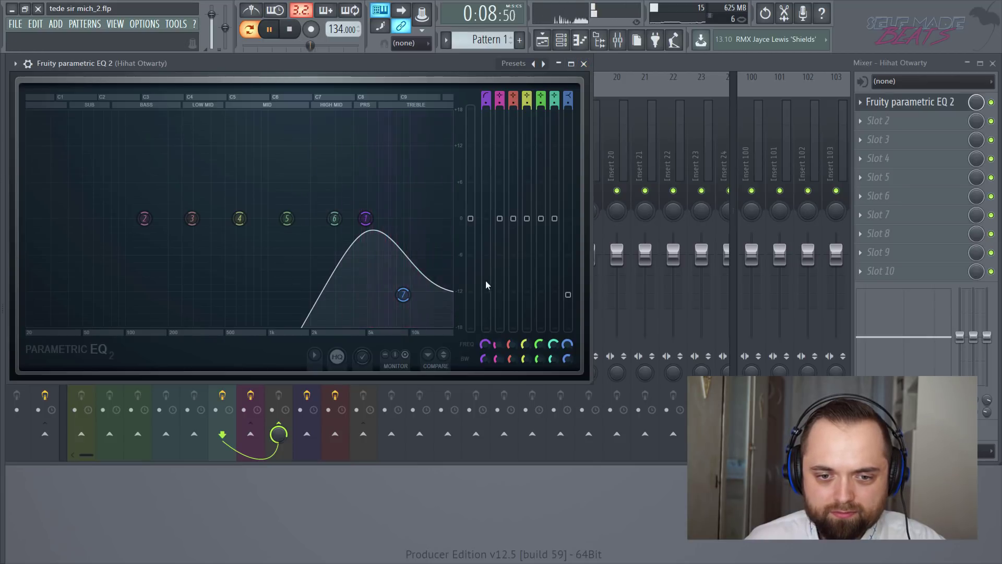
drag(335, 218, 376, 206)
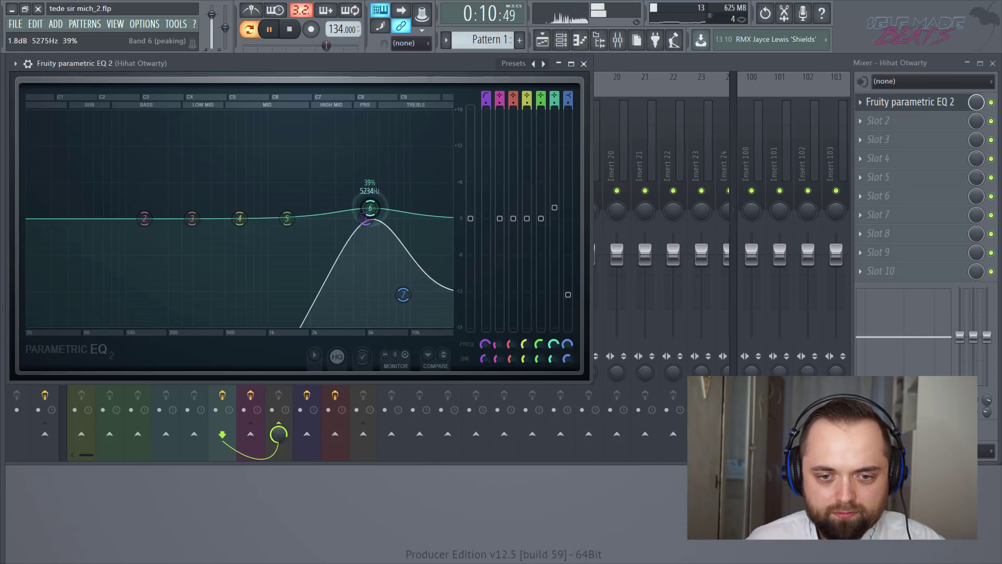
key(space)
click(583, 63)
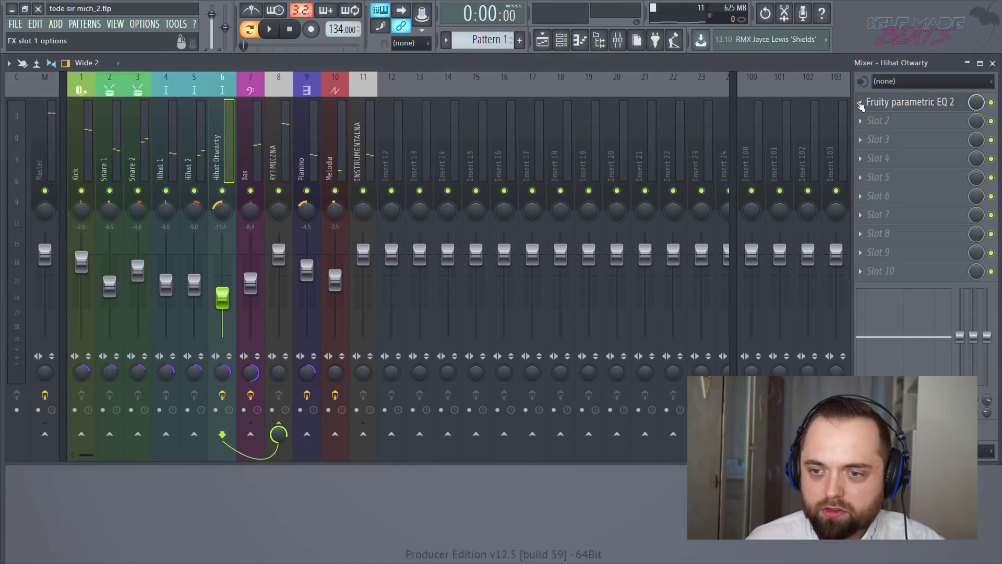
Copy the Hihat Otwarty EQ preset onto the Hihat 2 and Hihat 1 mixer tracks, closing the EQ windows that open.
click(860, 104)
drag(882, 163, 192, 153)
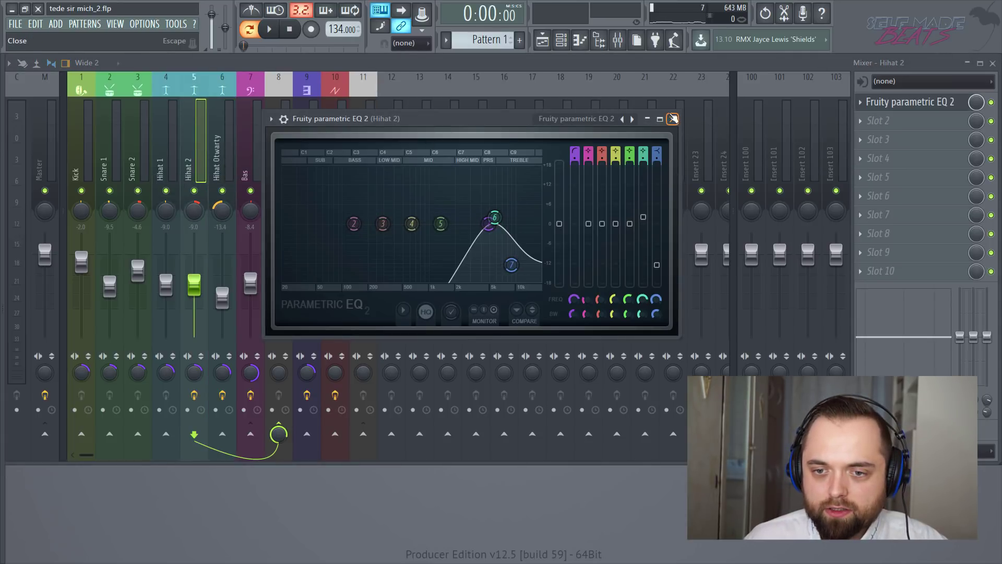
click(673, 119)
click(862, 104)
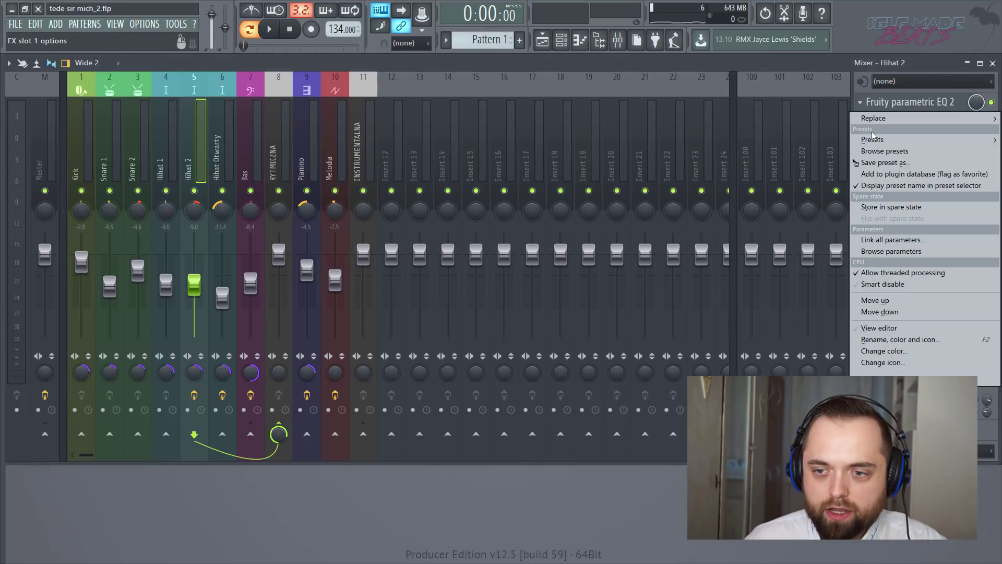
drag(887, 158, 166, 154)
click(435, 76)
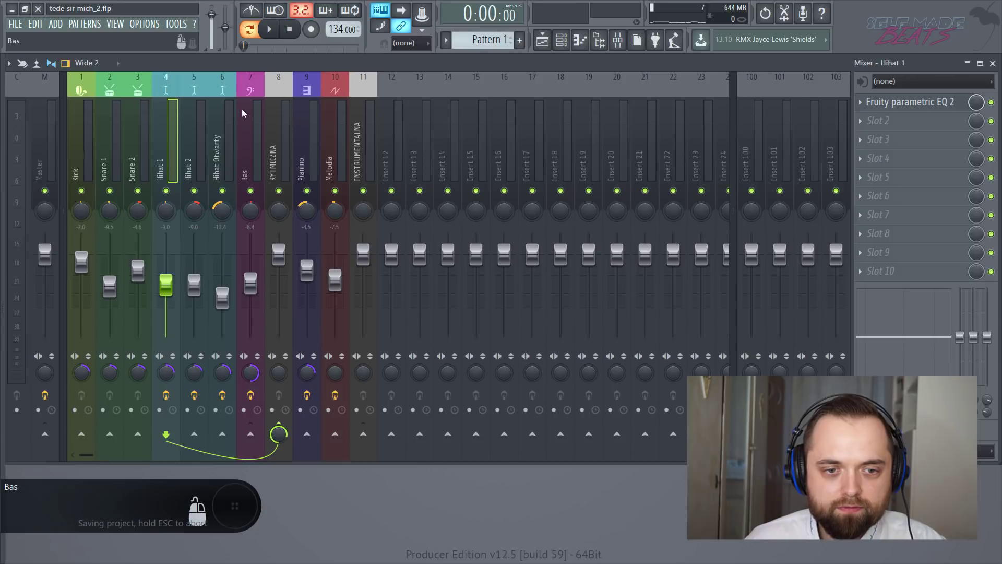
Open and enlarge the Hihat 2 EQ, then fine-tune its bands around 5 kHz during playback and close it.
key(space)
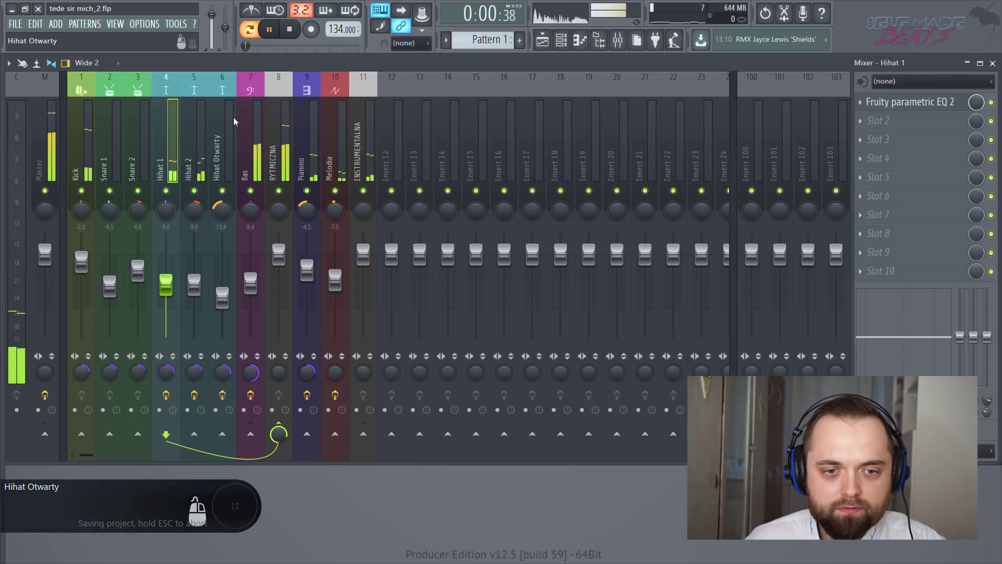
click(192, 169)
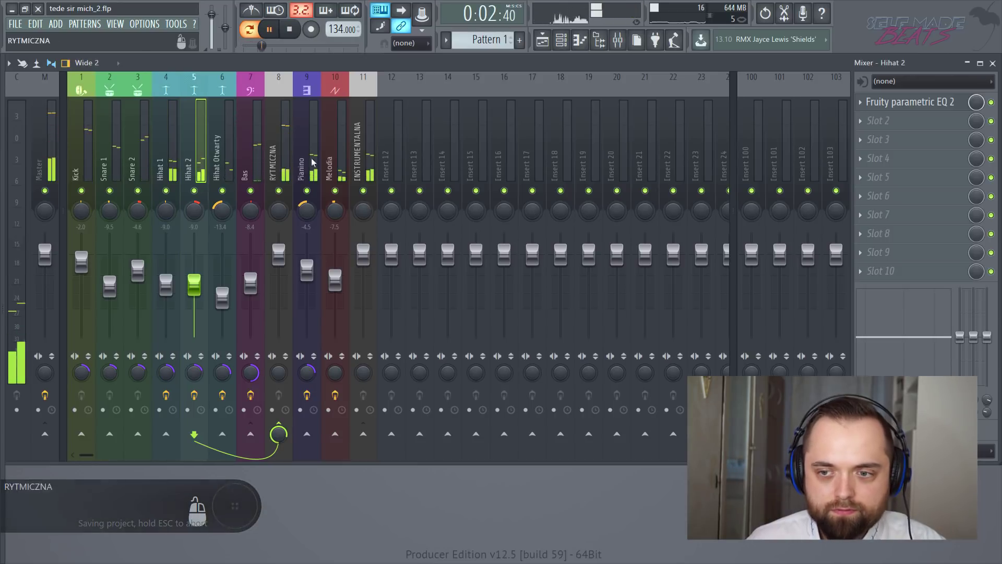
key(space)
click(928, 103)
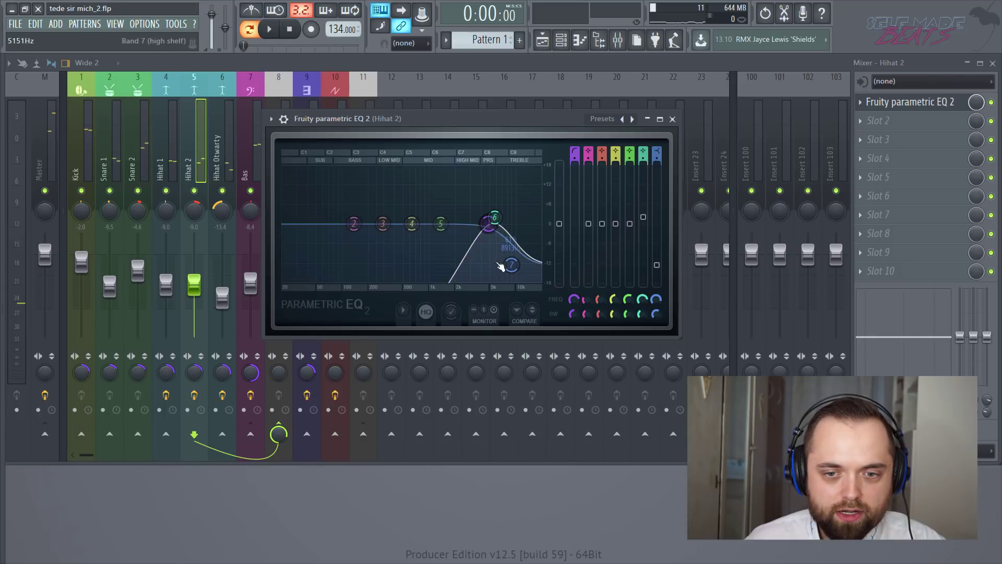
drag(466, 122, 211, 65)
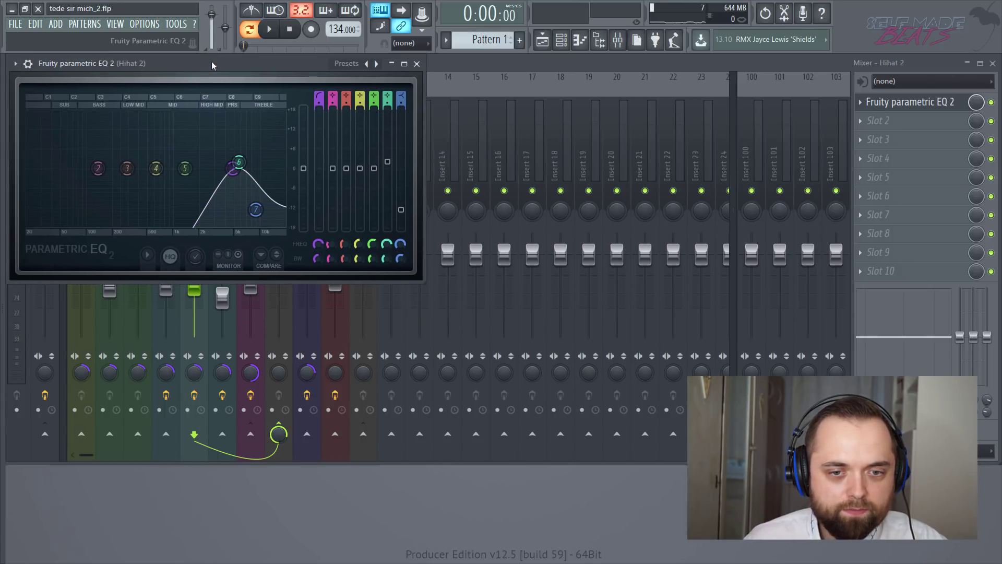
drag(423, 281, 574, 368)
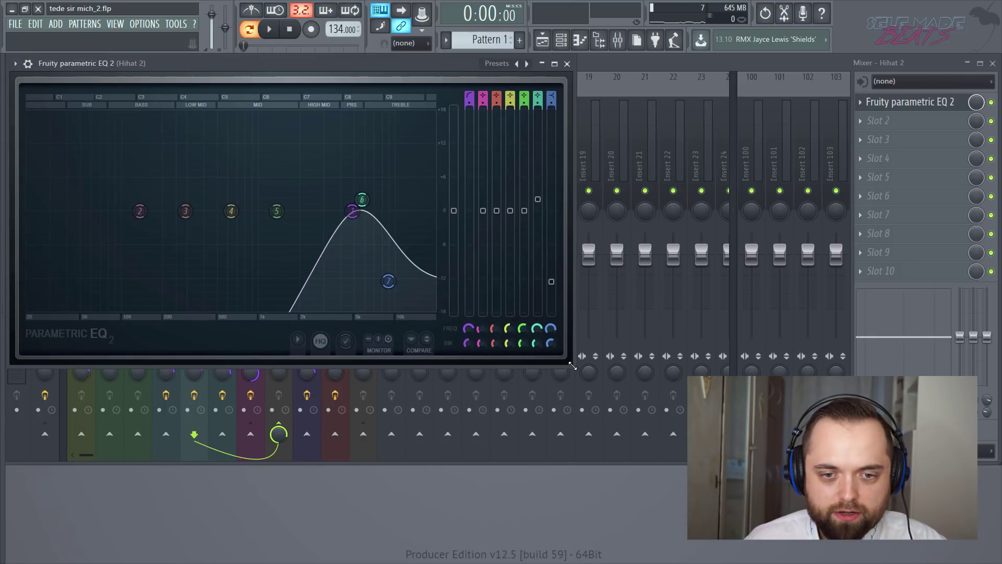
key(space)
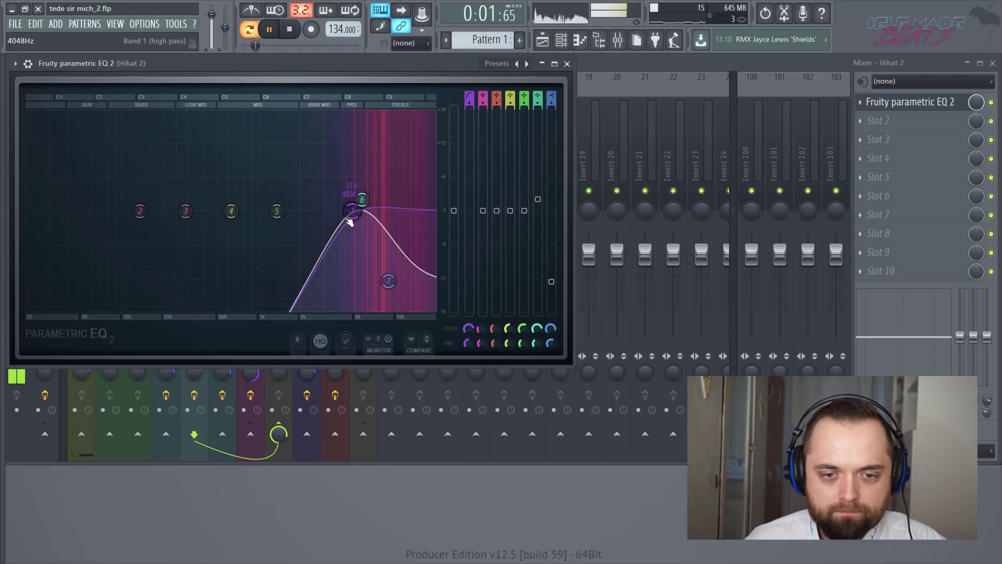
drag(350, 216, 375, 189)
click(567, 64)
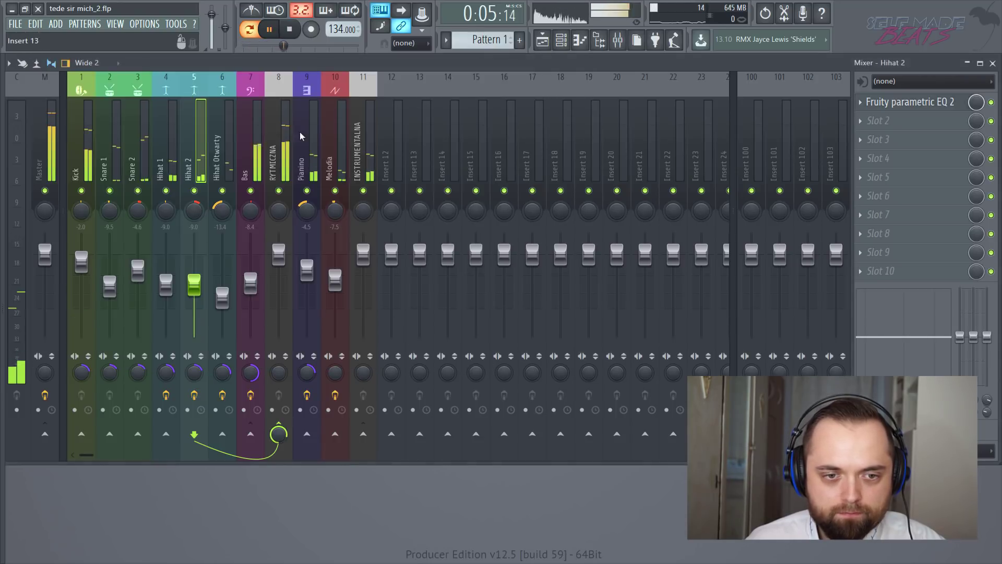
On the enlarged Hihat 1 EQ, deepen the band 7 shelf cut and raise the band 6 boost while listening, then close the EQ.
click(154, 148)
key(space)
click(888, 103)
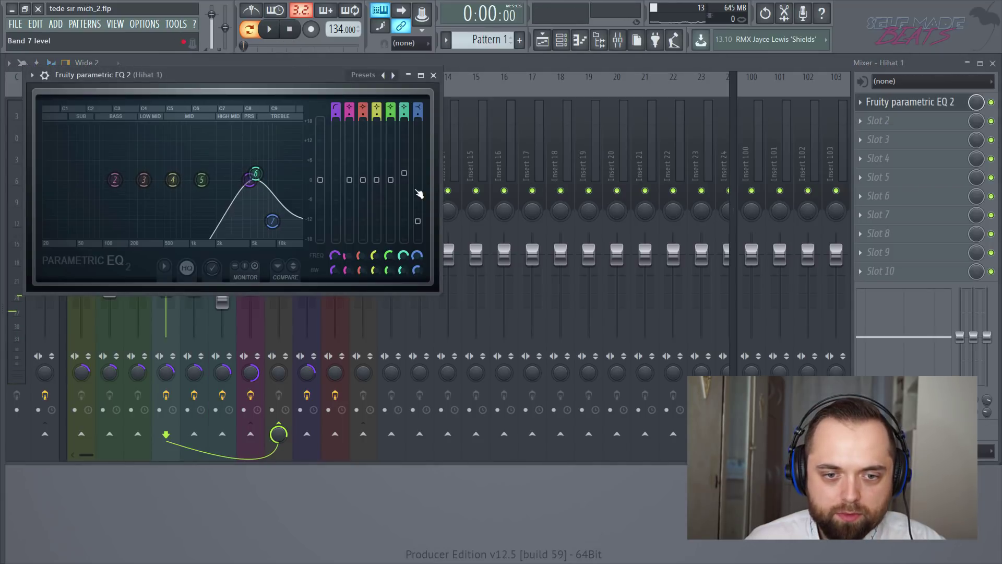
drag(440, 294, 584, 372)
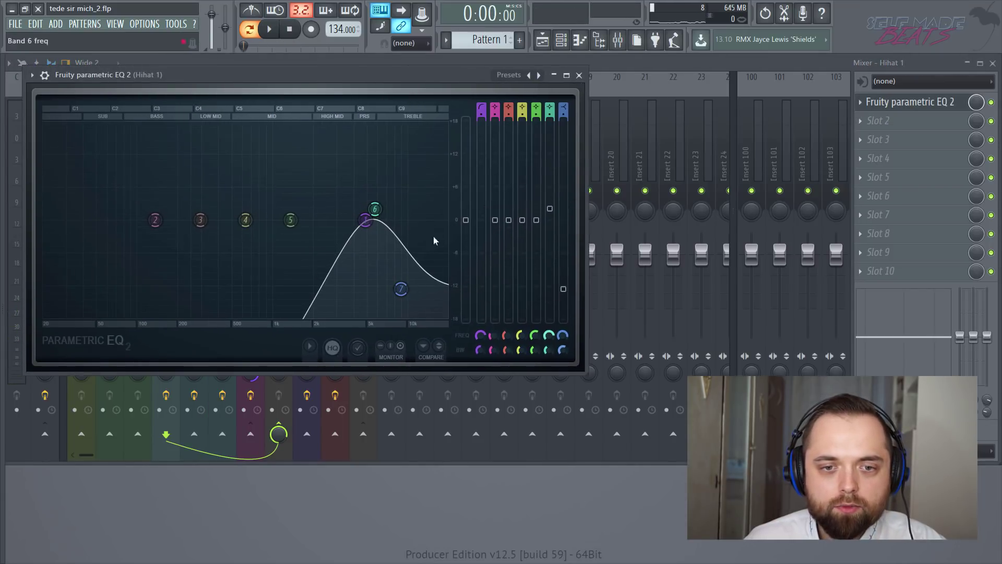
mouse_move(296, 75)
mouse_down()
mouse_move(272, 70)
mouse_move(279, 64)
mouse_up()
key(space)
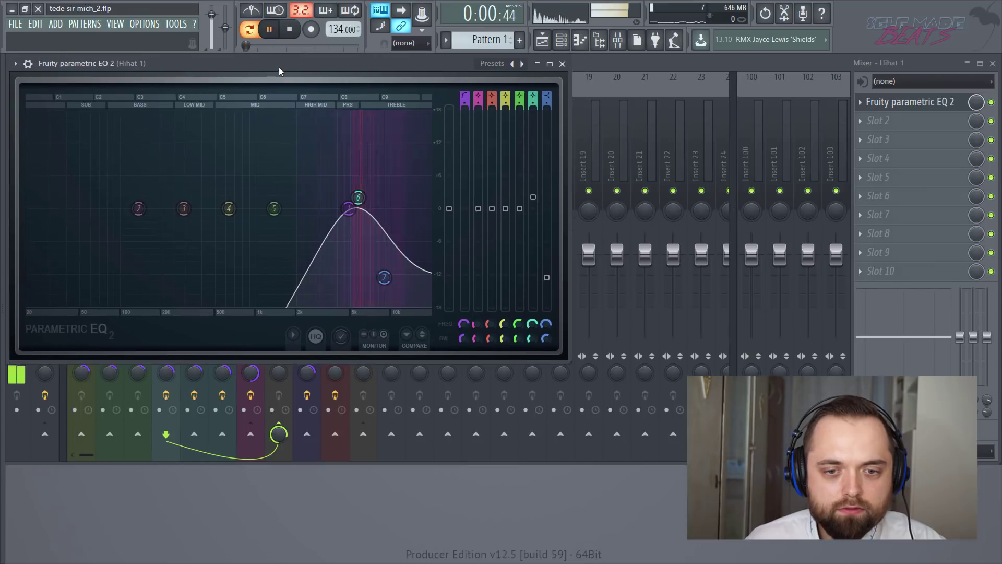
drag(384, 277, 379, 286)
drag(349, 209, 350, 209)
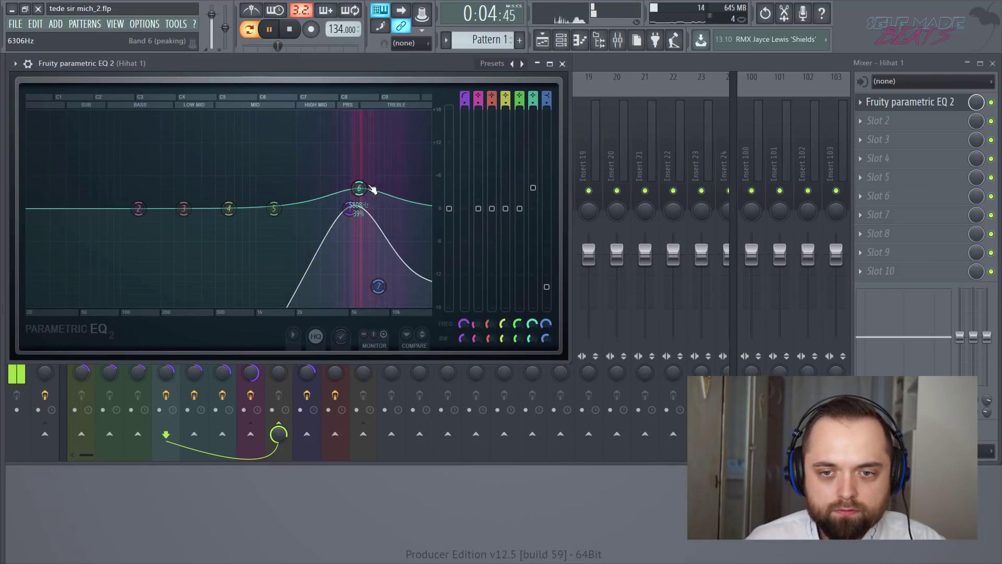
key(space)
click(563, 63)
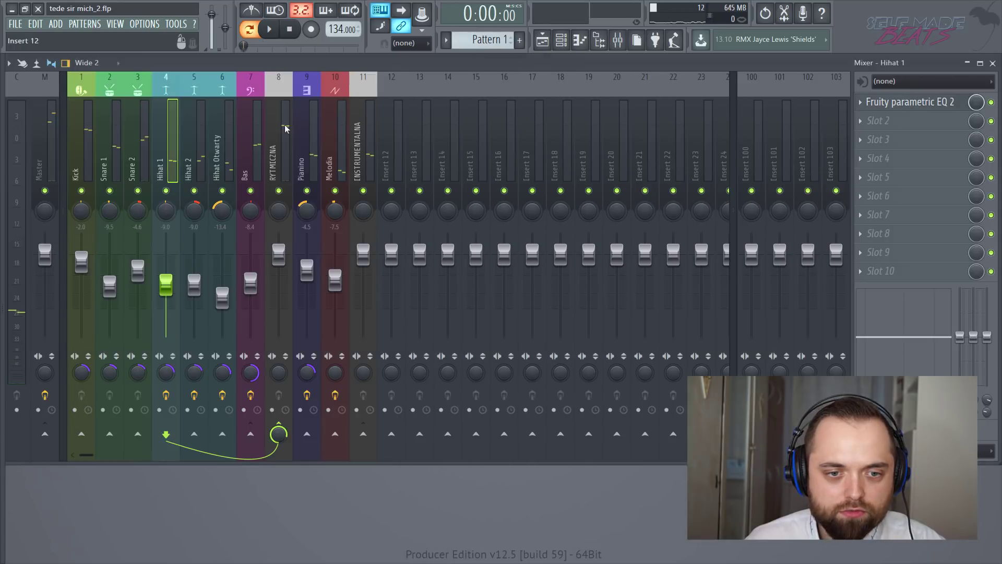
Solo the Snare 1 and Snare 2 tracks together and audition them.
click(134, 180)
right_click(111, 190)
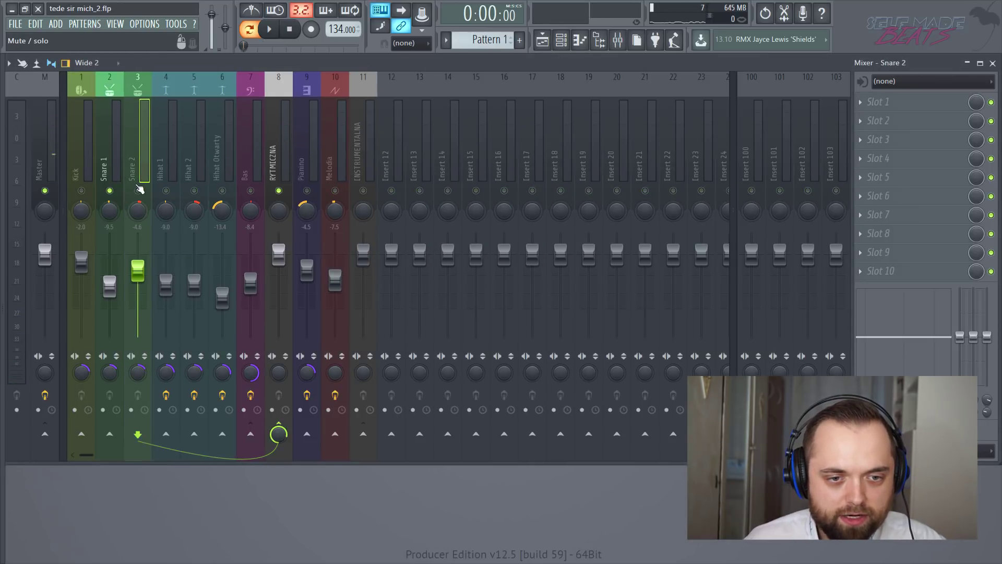
click(138, 190)
key(space)
key(space)
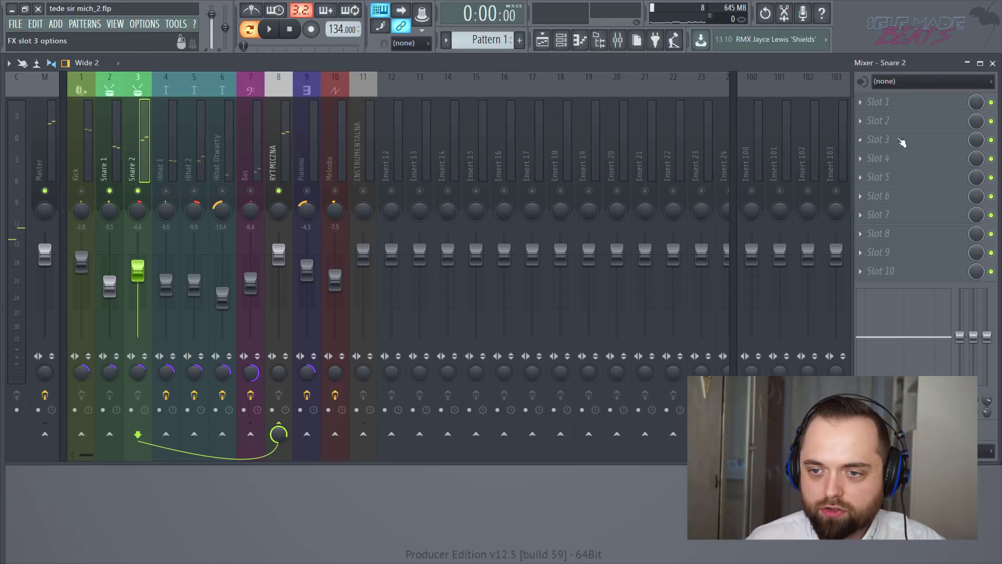
Load Fruity Parametric EQ 2 into slot 1 of Snare 2, enlarge its window and play the loop to check the spectrum.
click(869, 106)
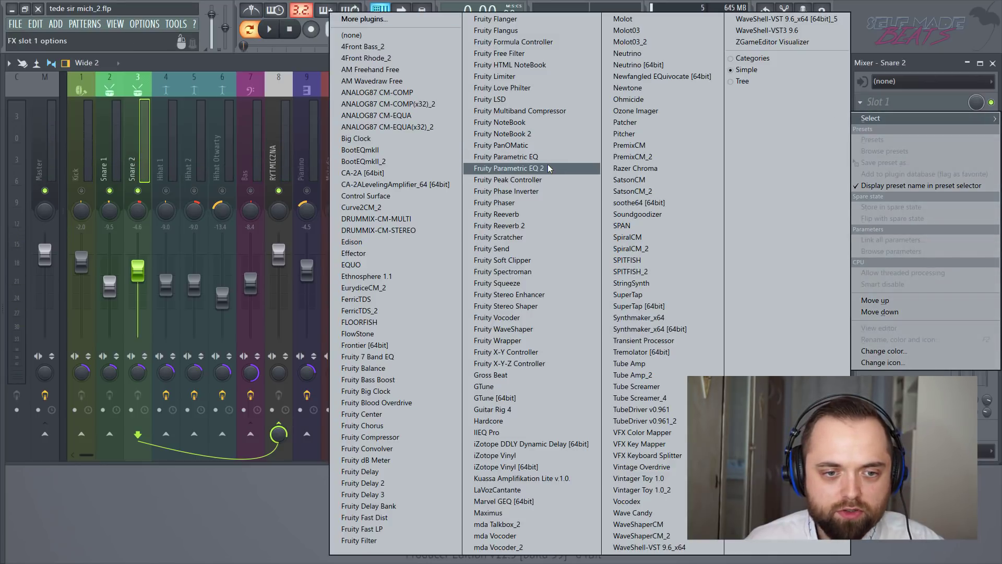
click(530, 166)
drag(274, 109, 270, 71)
drag(418, 291, 590, 388)
key(space)
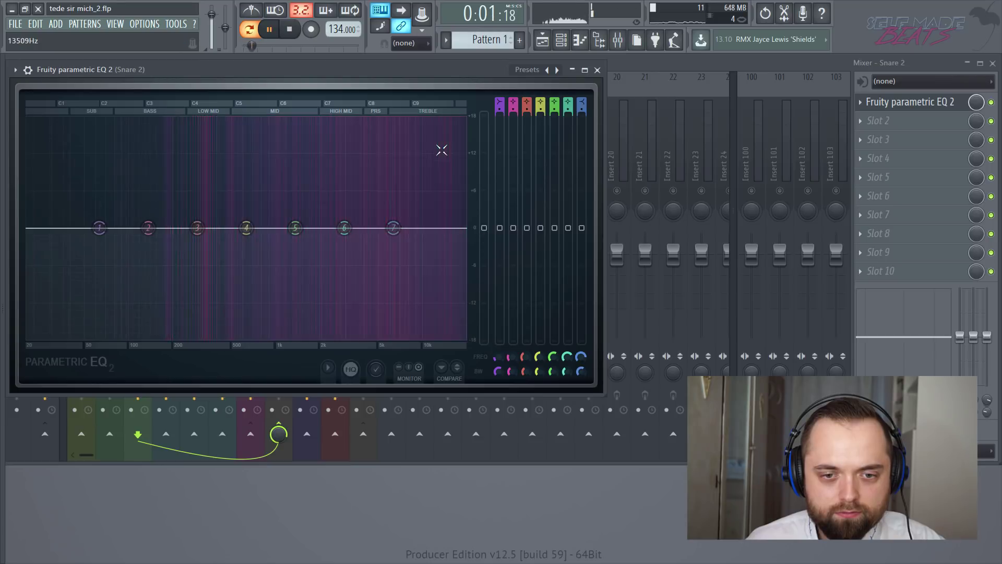
key(space)
On the Snare 2 EQ, set band 1 to a high-pass near 200 Hz and cut band 4 near 500 Hz.
drag(499, 101, 499, 334)
key(space)
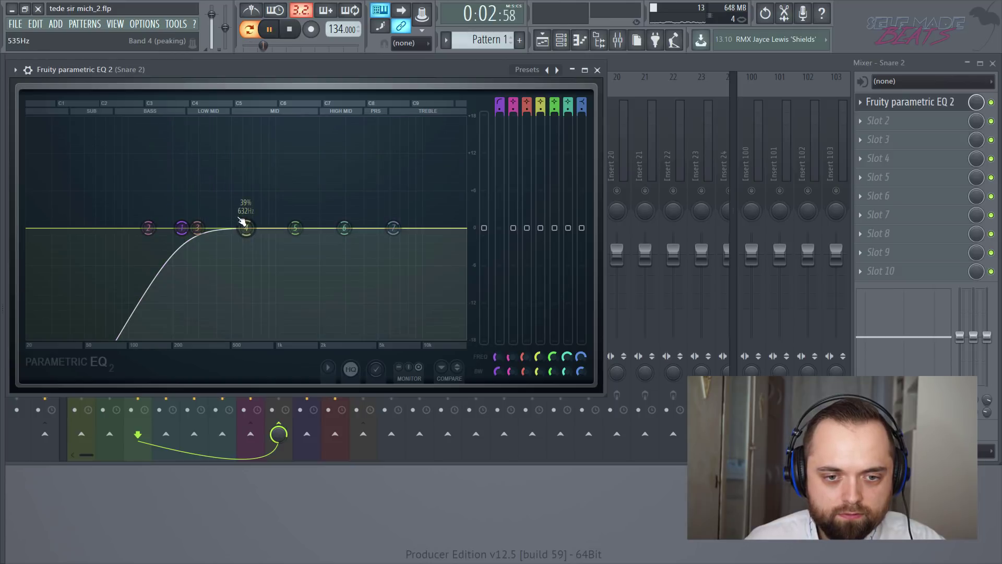
drag(246, 227, 233, 248)
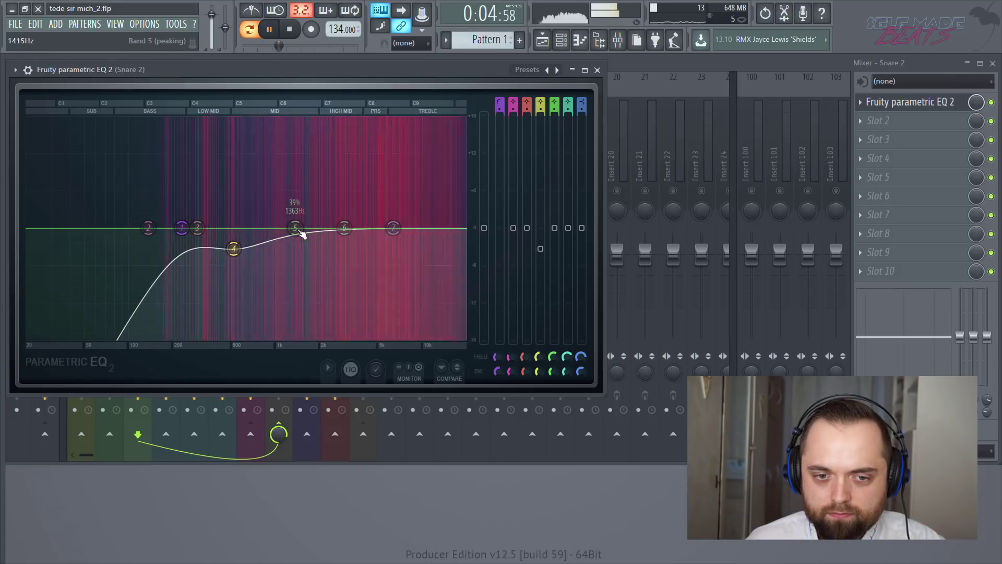
Boost band 5 of the Snare 2 EQ at about 5150 Hz and narrow its bandwidth to 8%.
drag(295, 227, 376, 216)
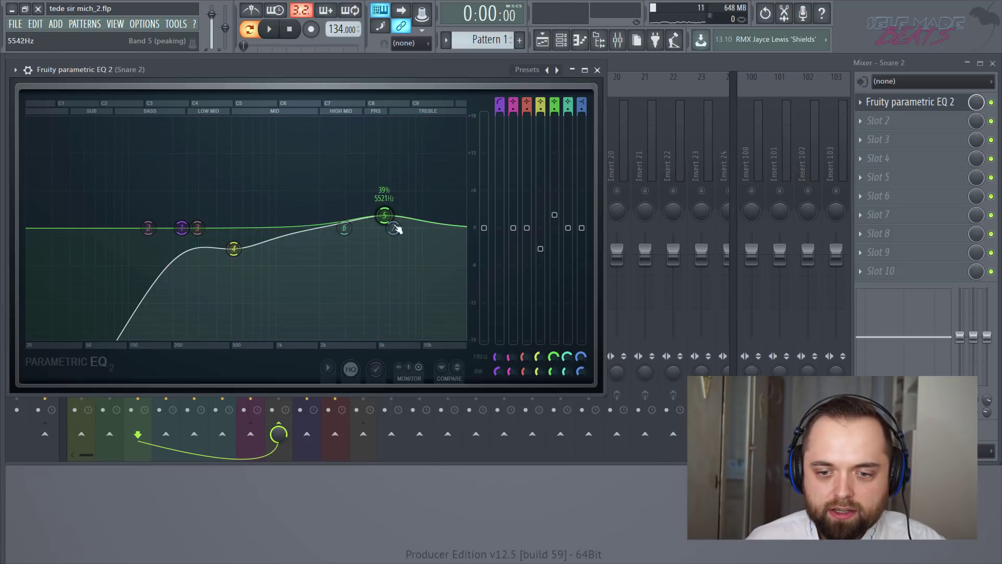
drag(551, 371, 551, 371)
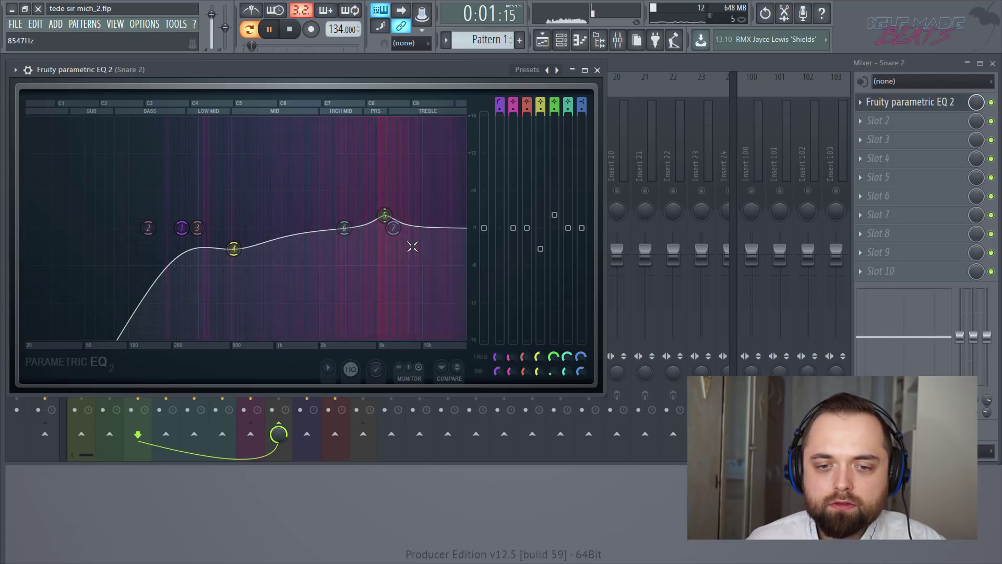
drag(384, 215, 377, 211)
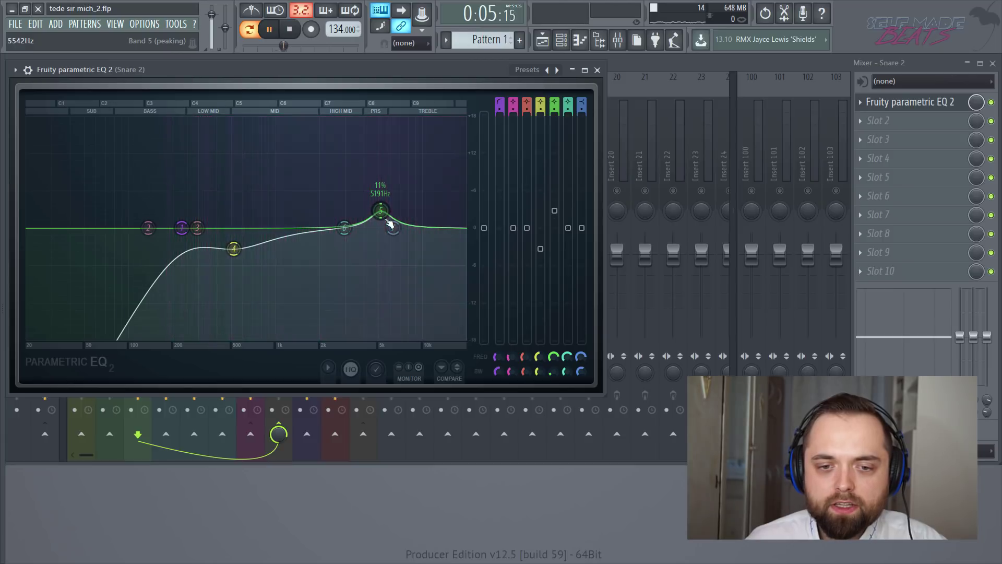
drag(552, 372, 552, 372)
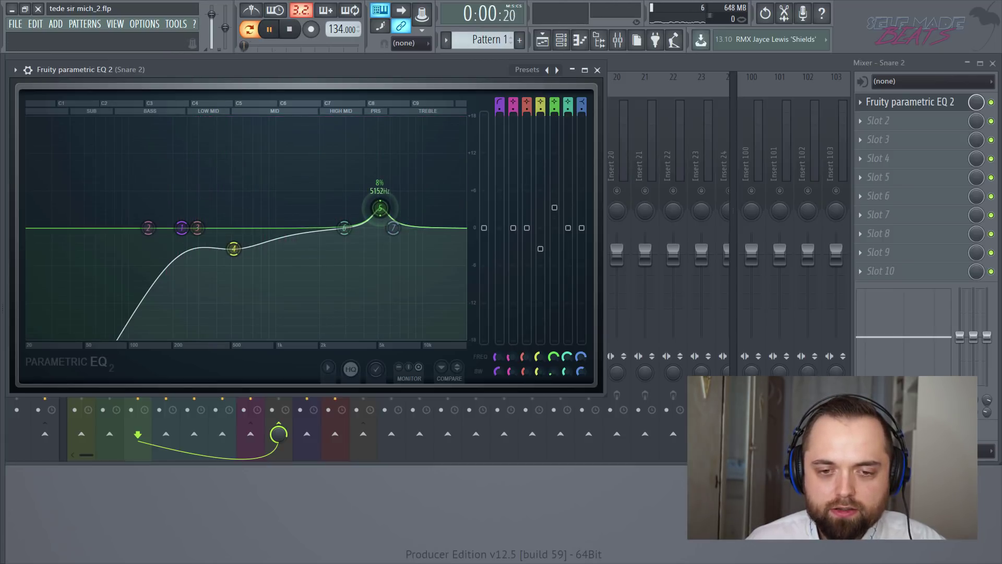
Fine-tune the Snare 2 EQ's band 5 boost, slightly cut band 6 at about 2338 Hz, and close the EQ.
key(space)
drag(380, 208, 381, 207)
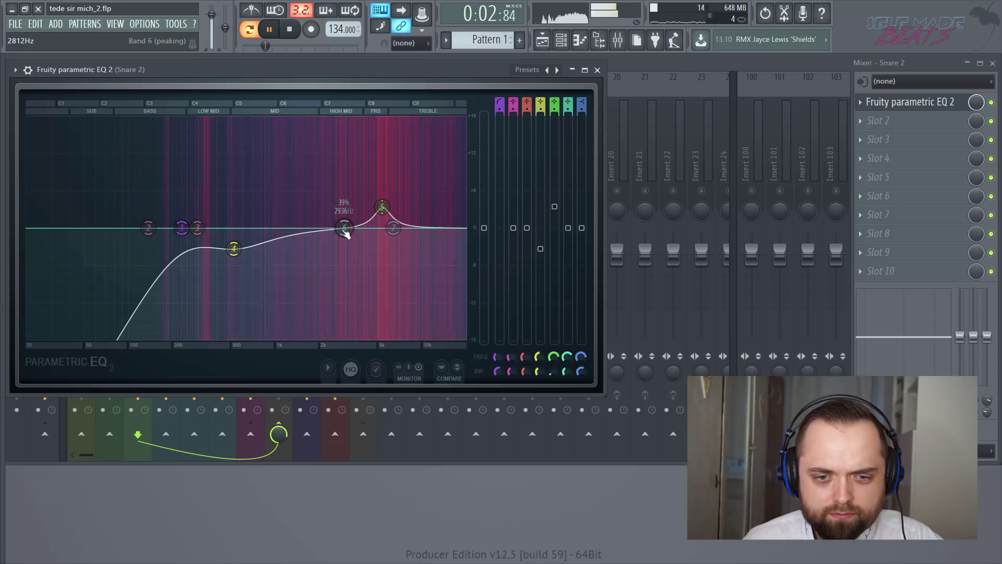
drag(344, 227, 330, 234)
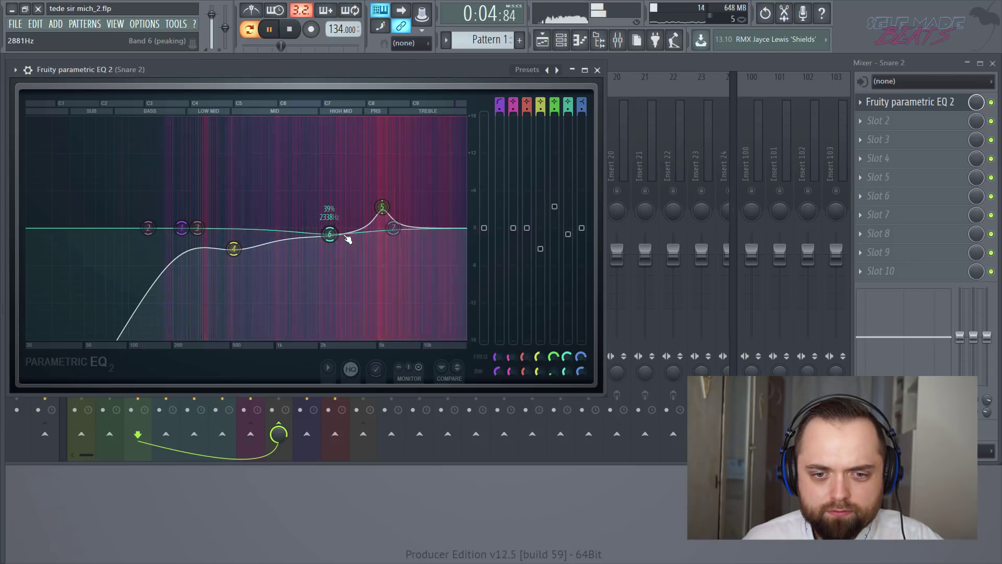
click(597, 70)
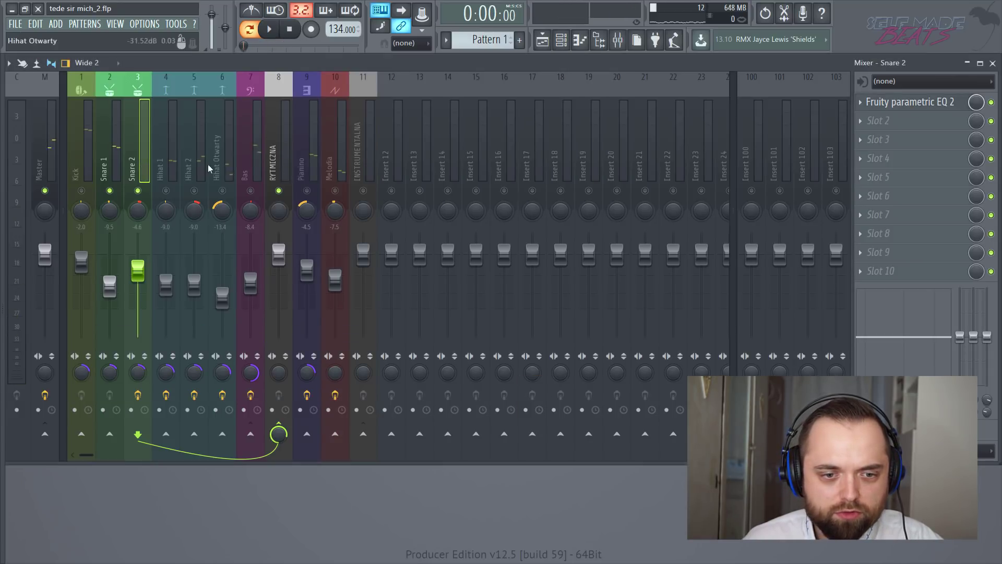
Load Fruity Parametric EQ 2 into slot 1 of Snare 1, enlarge and reposition its window, and play the loop.
click(117, 158)
click(912, 100)
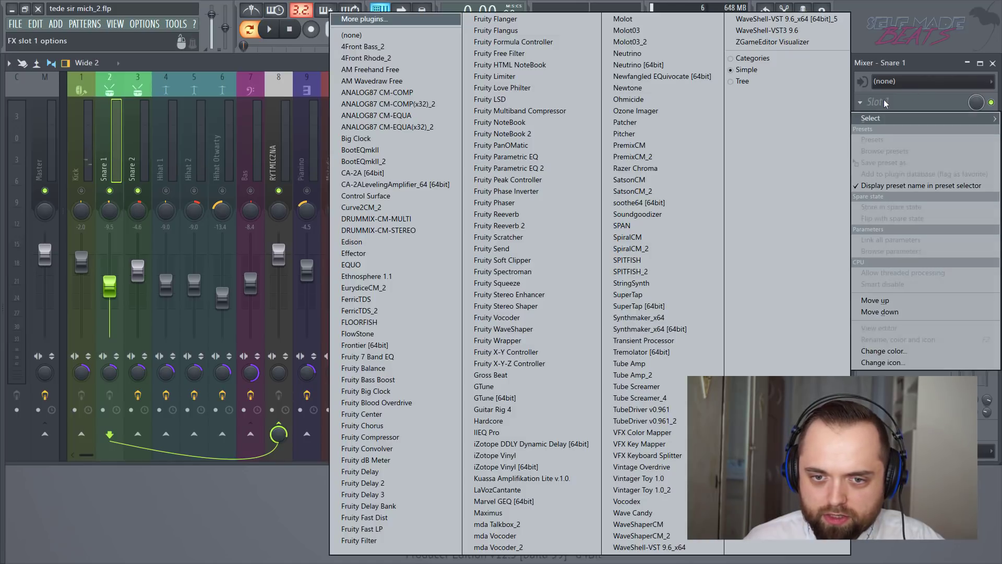
click(504, 167)
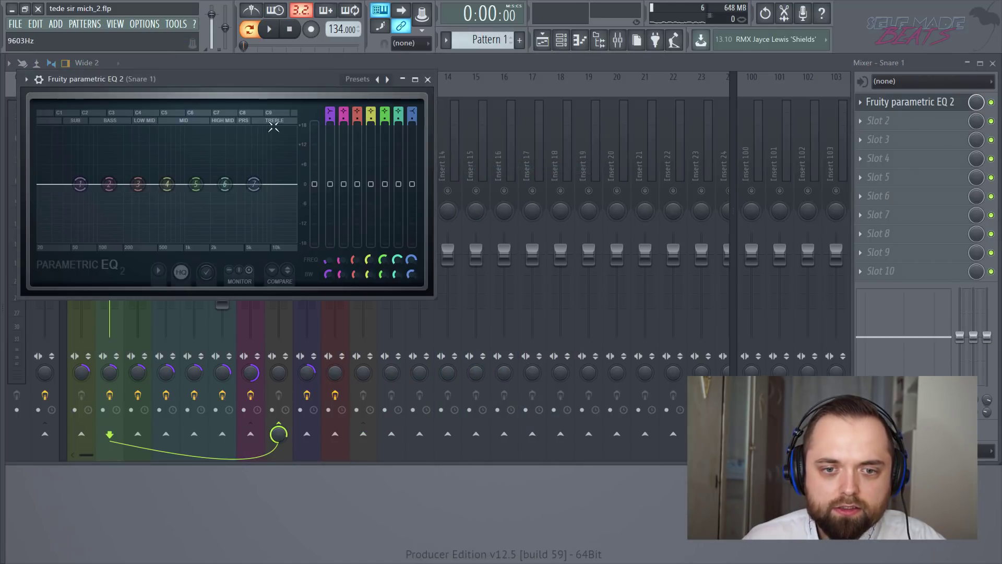
drag(435, 298, 608, 388)
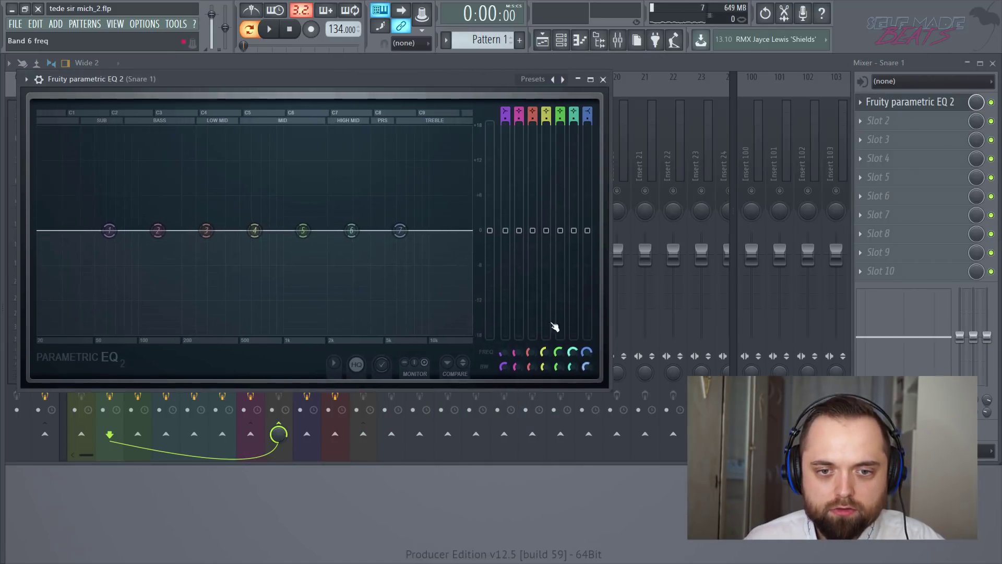
key(space)
drag(344, 79, 337, 62)
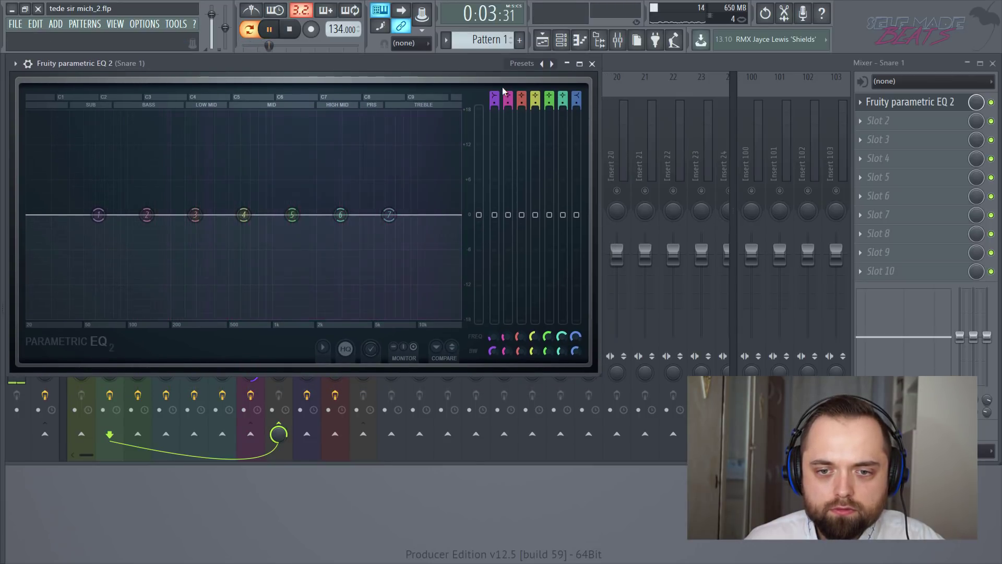
On the Snare 1 EQ, high-pass band 1 near 300 Hz, slightly cut bands 3 and 4, and boost band 5 near 1.5 kHz.
drag(496, 93, 500, 204)
key(space)
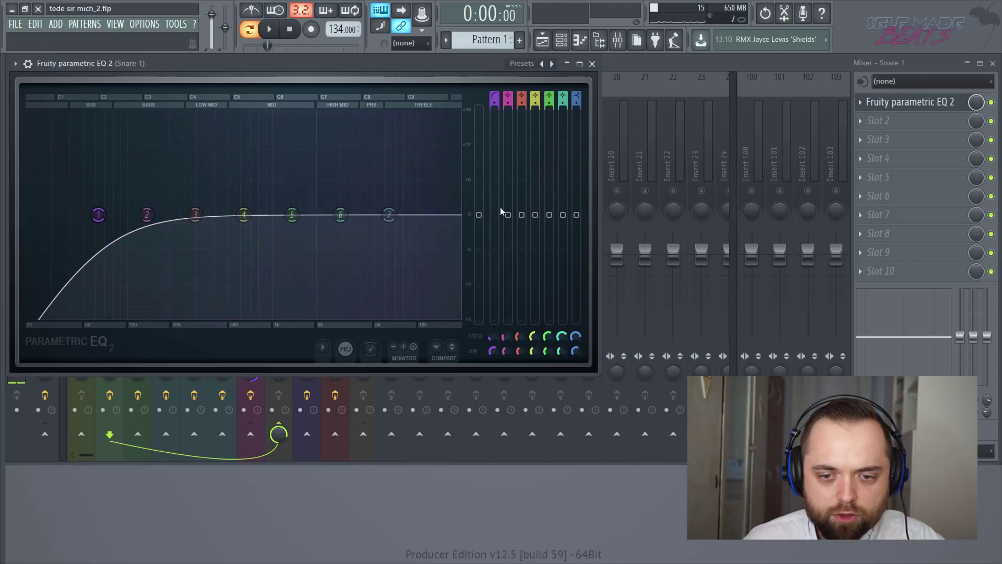
drag(494, 351, 493, 310)
key(space)
drag(195, 214, 300, 195)
key(space)
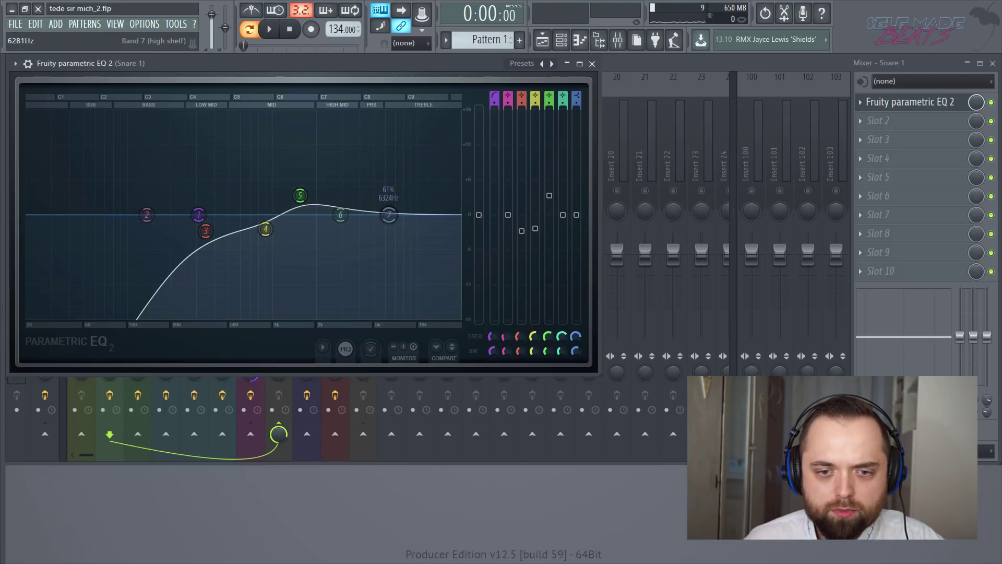
Lower the Snare 1 EQ's band 7 high shelf to -2.5 dB at 3005 Hz, stop playback and close the EQ.
drag(389, 214, 342, 227)
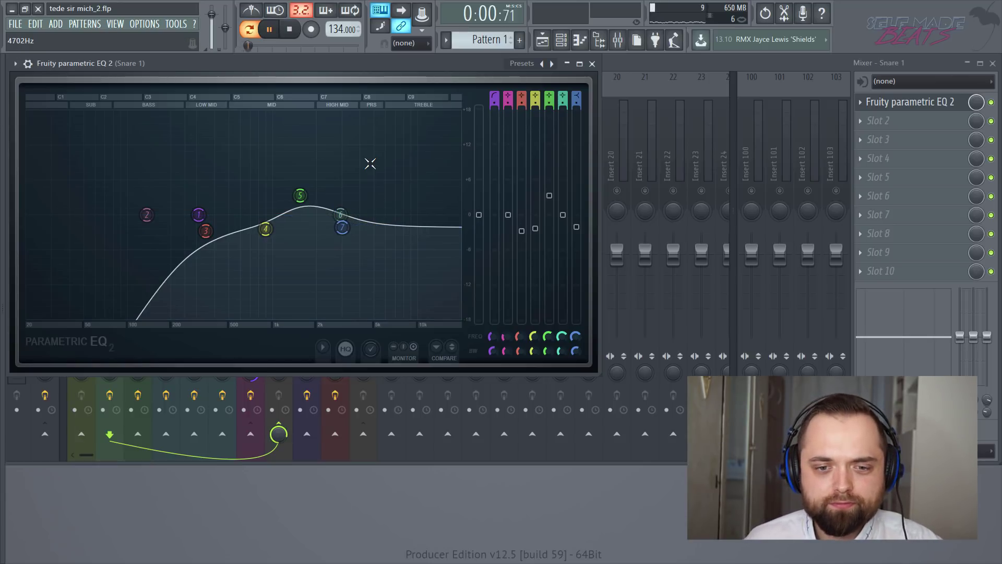
drag(342, 227, 342, 230)
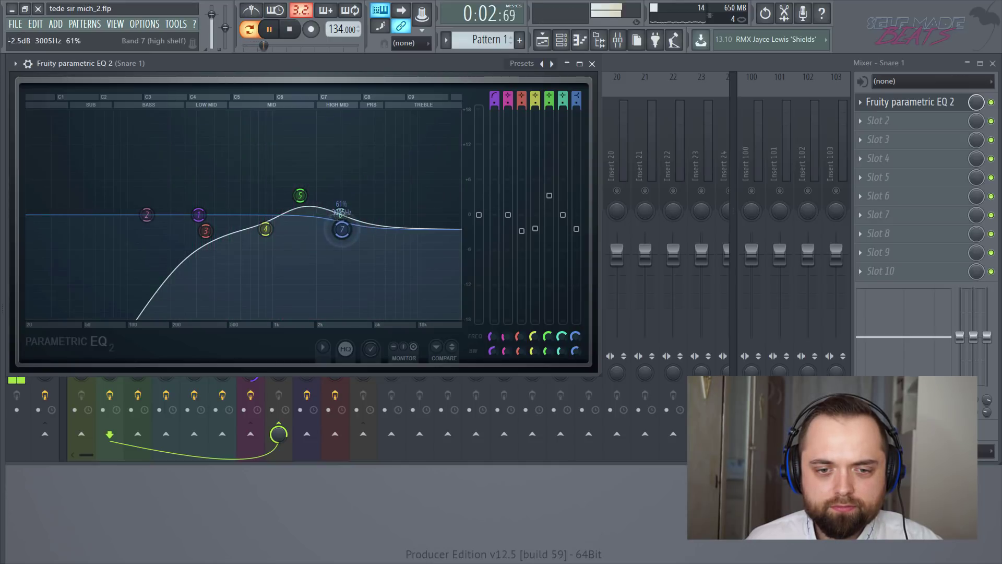
key(space)
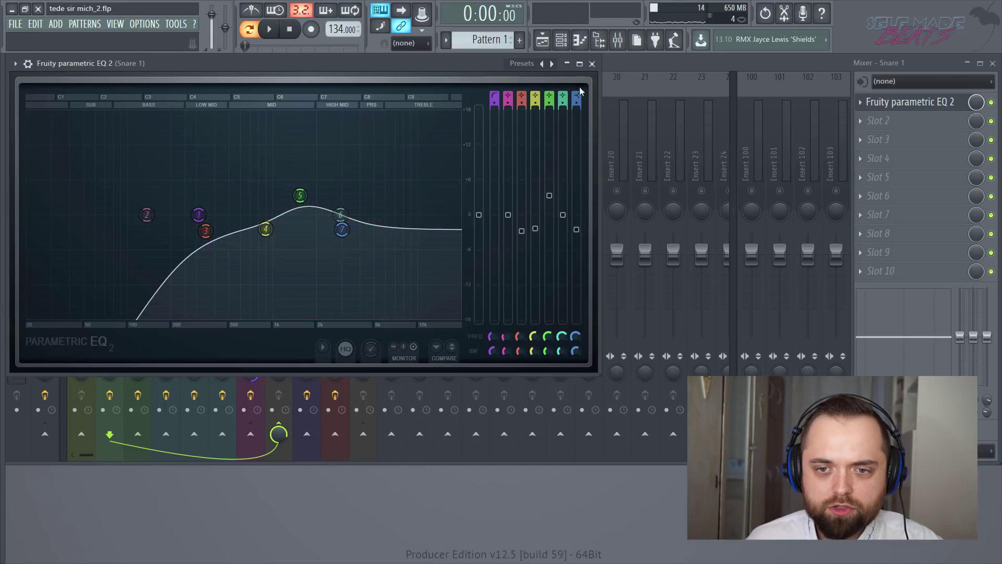
click(592, 64)
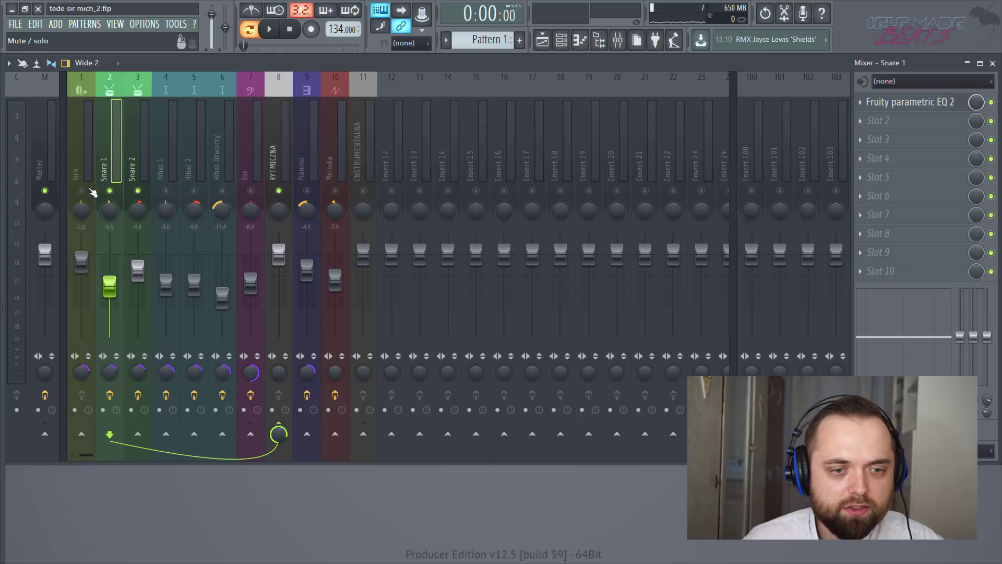
Select the Kick track, end the snare solo so every mixer track is active, and play the loop.
click(86, 155)
right_click(81, 191)
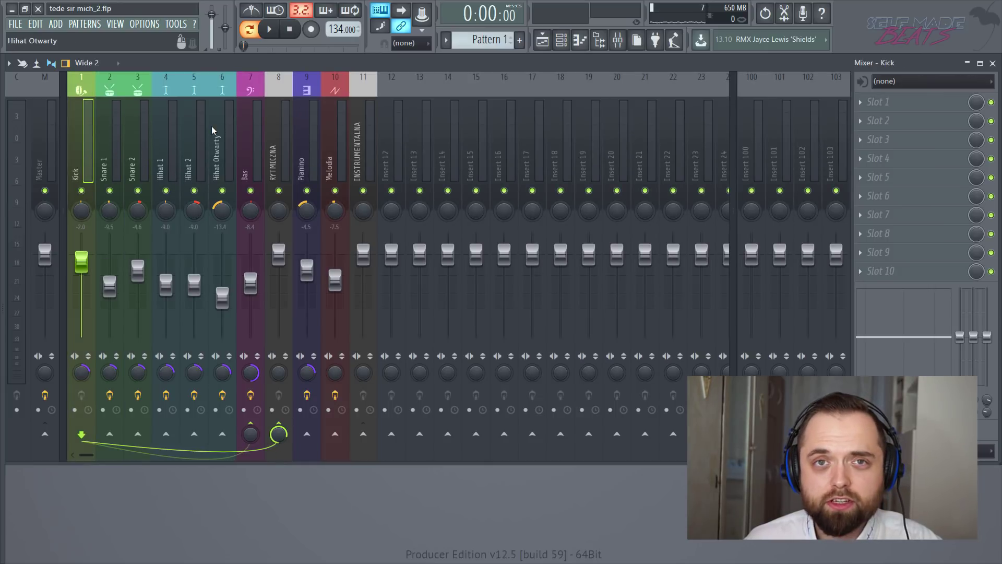
key(space)
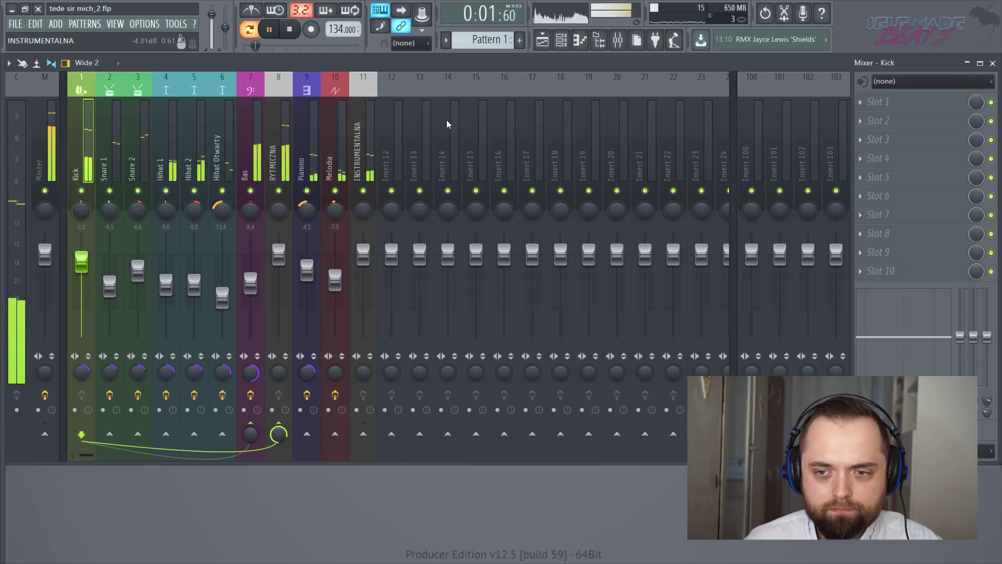
Load Fruity Parametric EQ 2 into slot 1 of the Kick track, move its window aside and enlarge it.
click(879, 102)
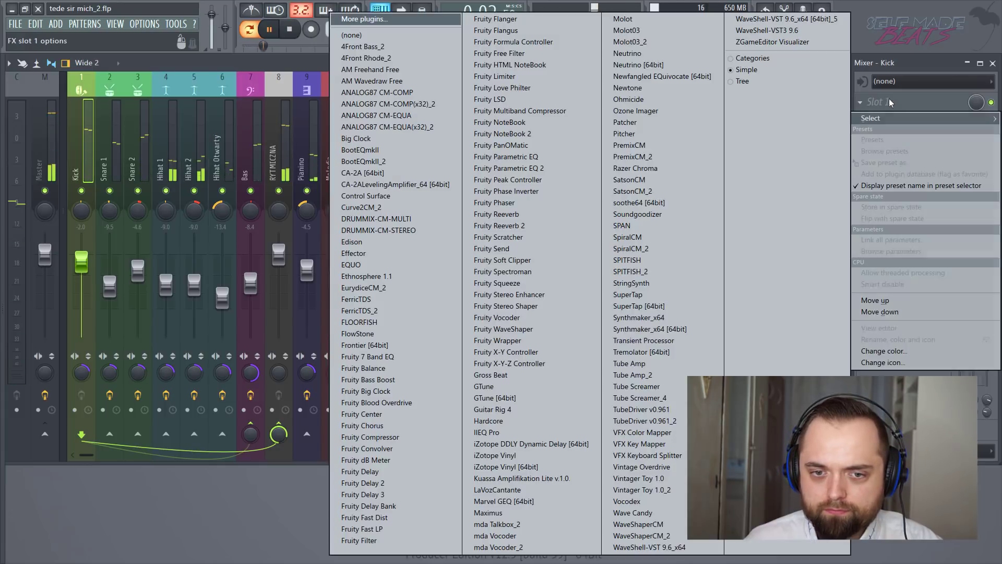
click(528, 168)
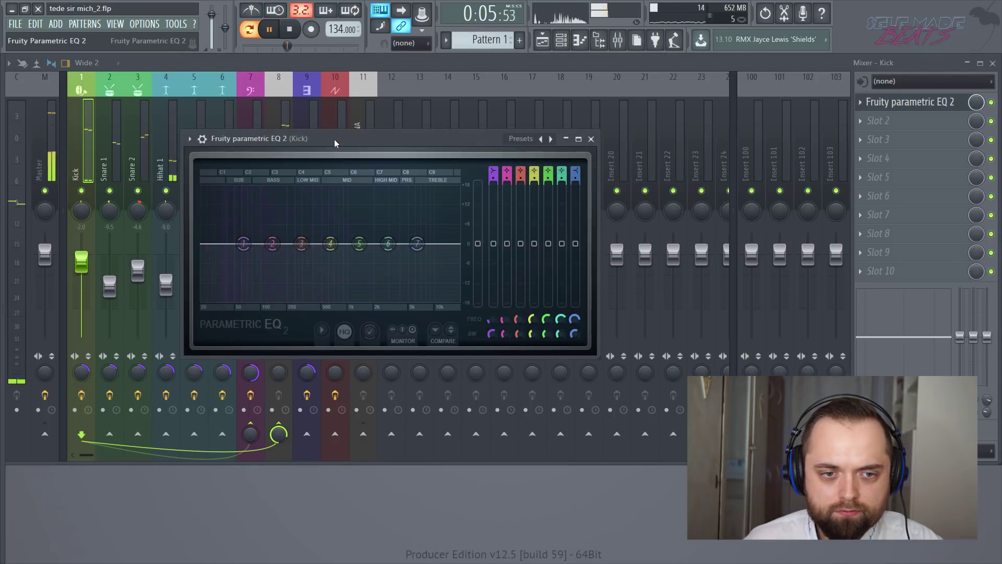
drag(334, 139, 162, 65)
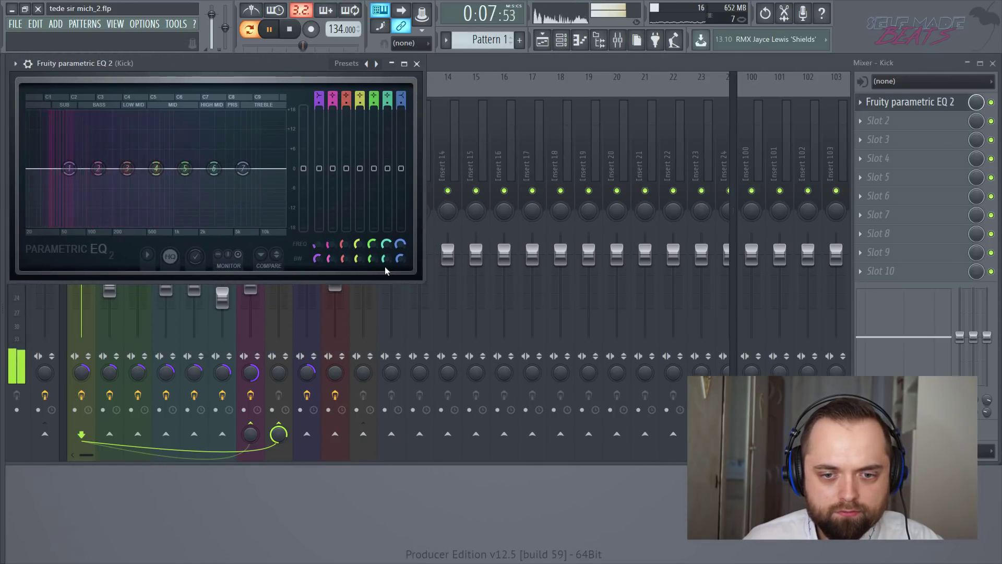
drag(424, 283, 649, 372)
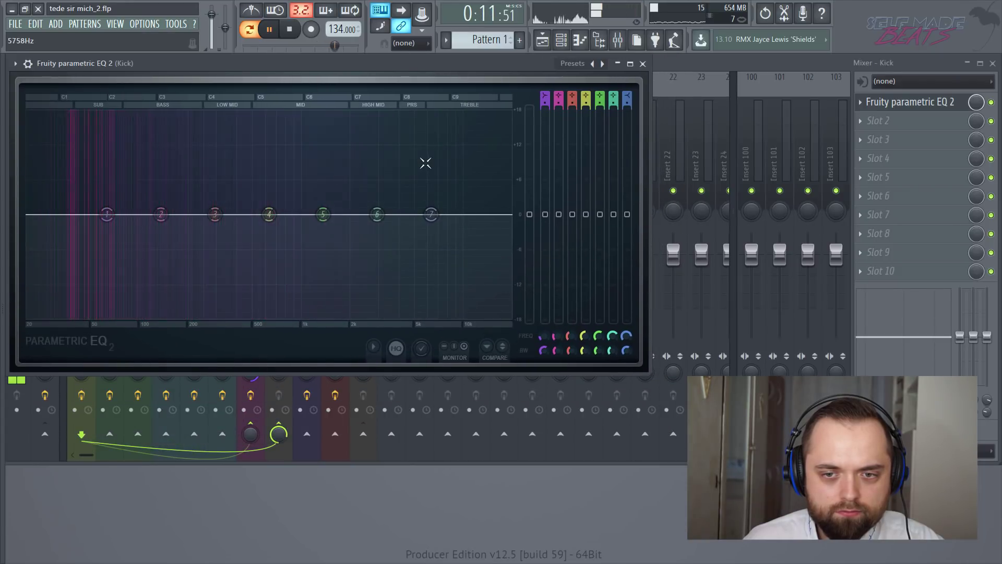
Set band 1 of the Kick EQ to a steep high-pass near 32 Hz.
scroll(546, 94, up, 2)
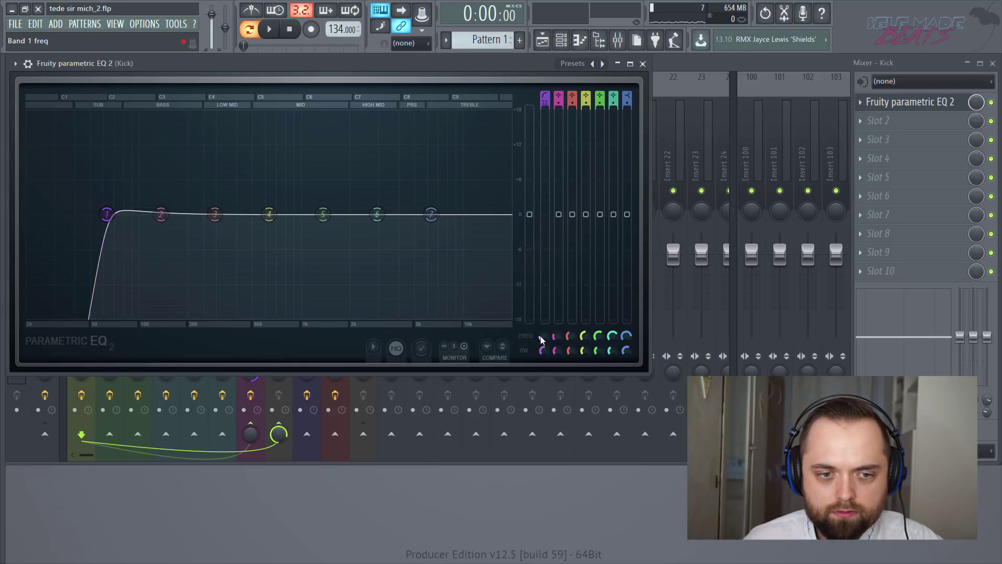
drag(542, 338, 541, 358)
key(space)
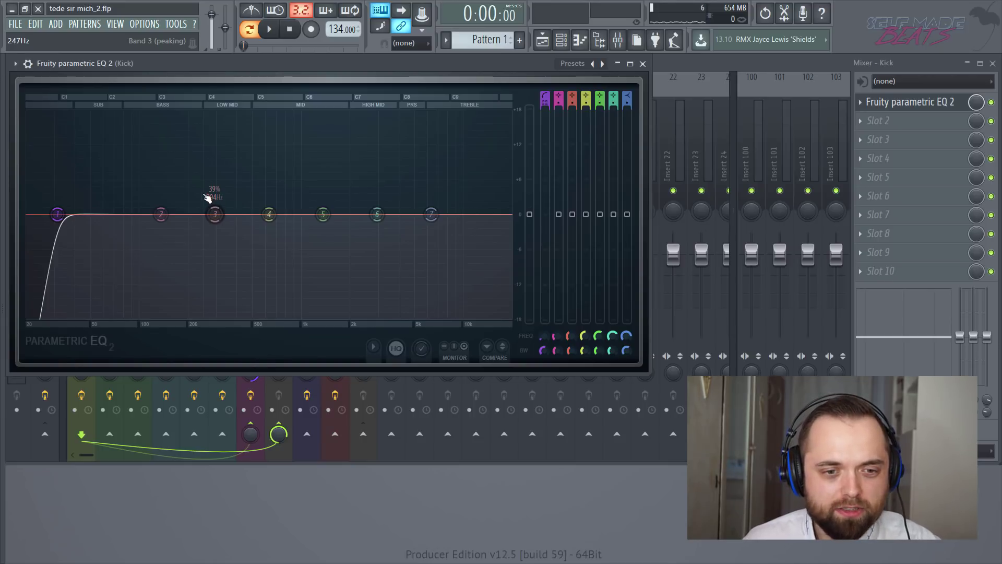
On the Kick EQ, slightly boost band 2 near 123 Hz and cut band 3 by 3.7 dB at 294 Hz with 9% bandwidth.
key(space)
mouse_move(161, 214)
mouse_down()
mouse_move(129, 211)
mouse_move(155, 208)
mouse_up()
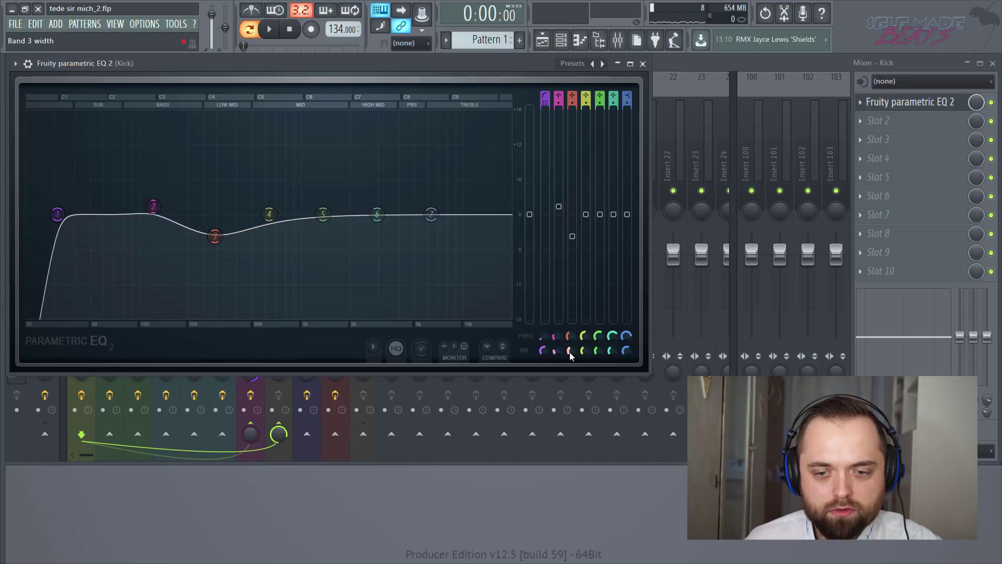
drag(570, 353, 570, 352)
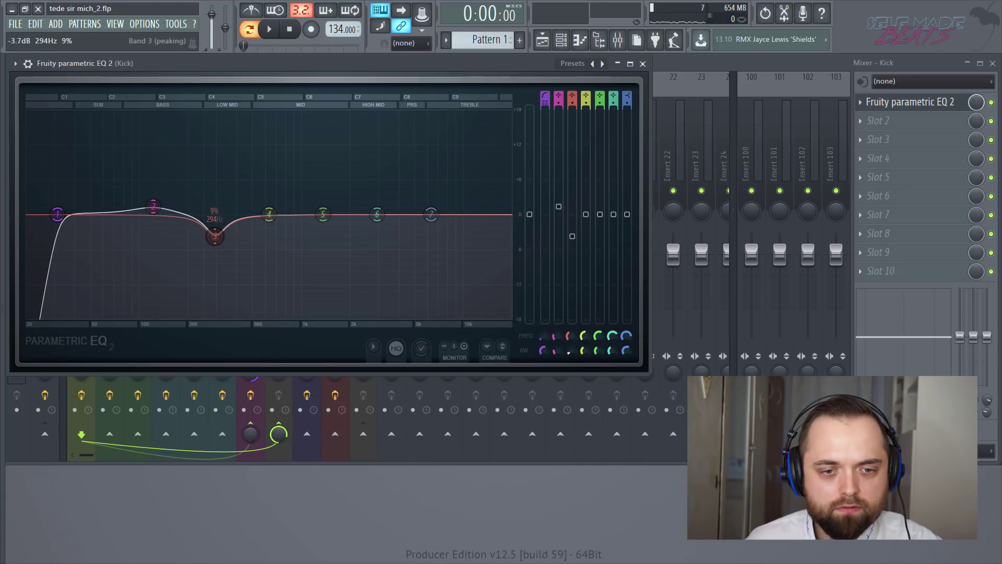
While listening to the loop, pull the Kick EQ's band 7 high shelf well down near 900 Hz and cut band 4 near 36 Hz.
key(space)
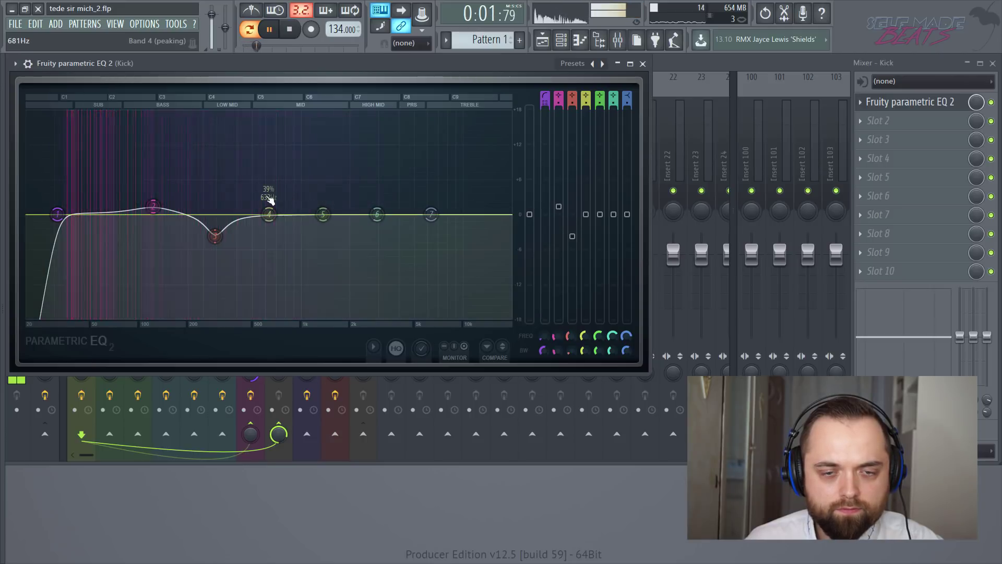
key(space)
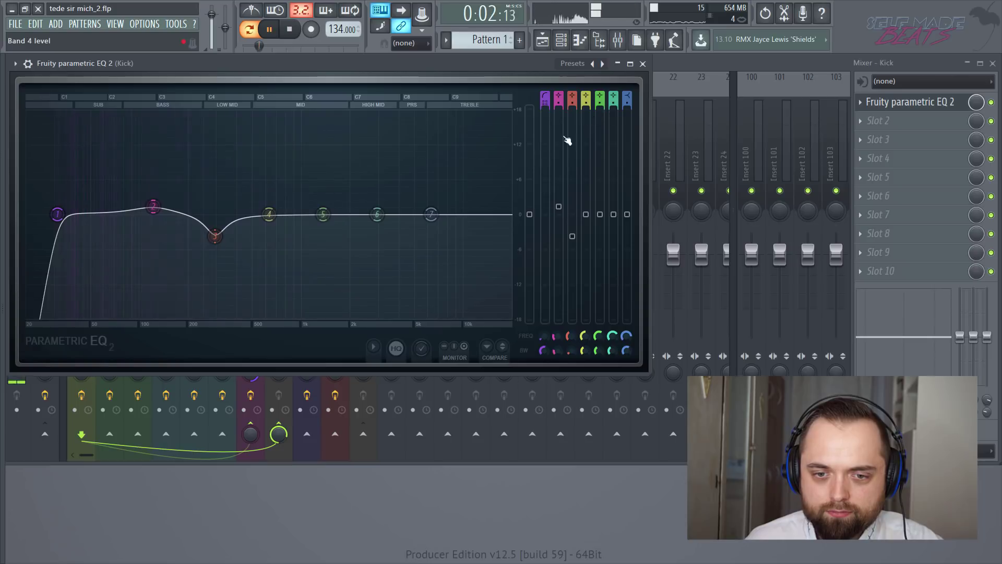
drag(431, 214, 294, 264)
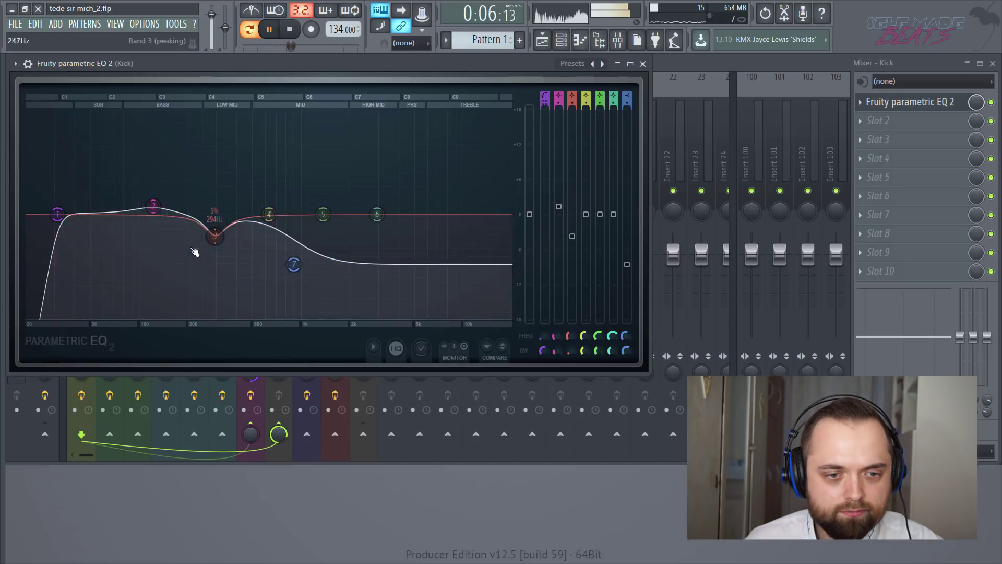
drag(268, 214, 83, 213)
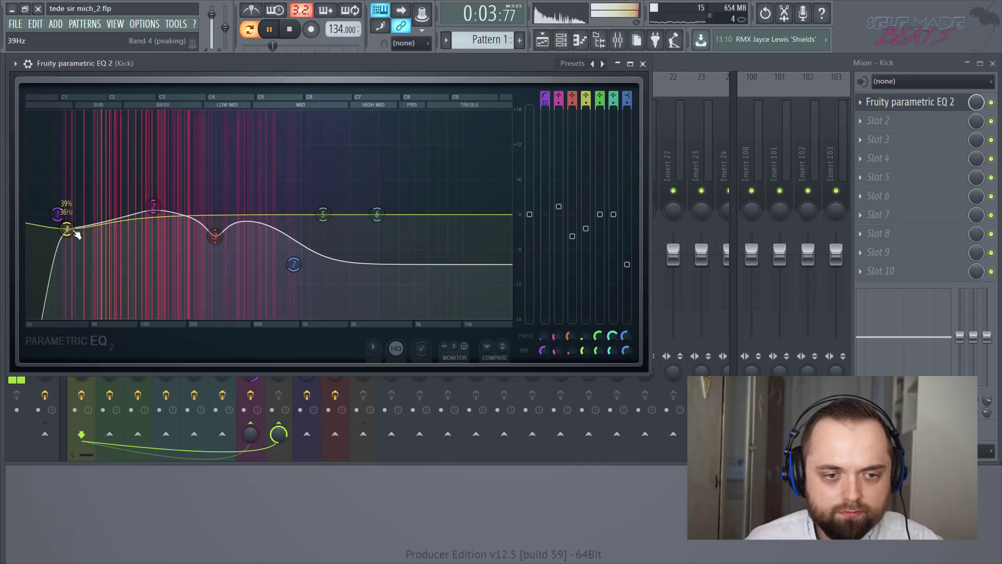
key(space)
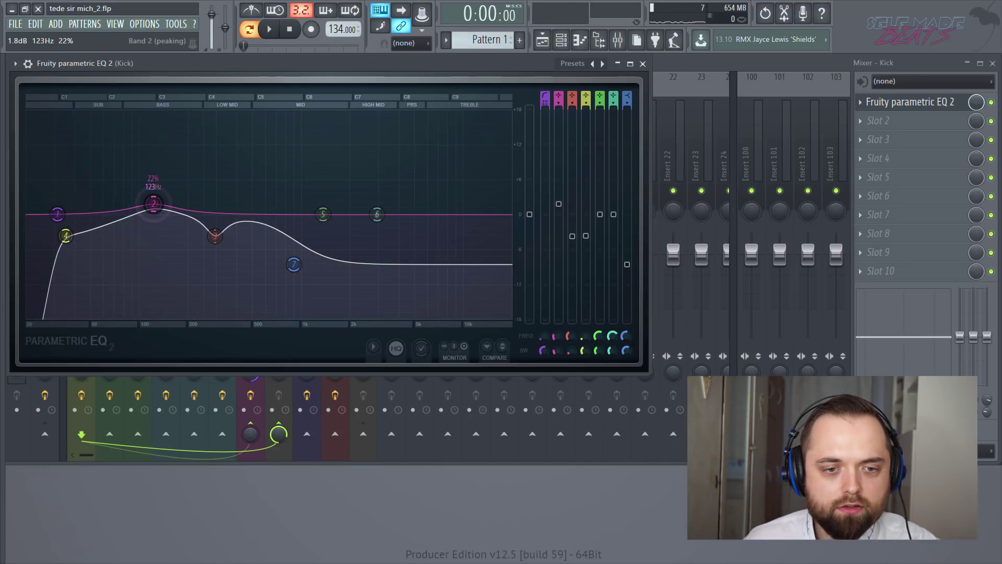
Raise the Kick EQ's band 2 boost to 2.4 dB at 122 Hz, deepen the band 4 cut slightly, and close the EQ.
key(space)
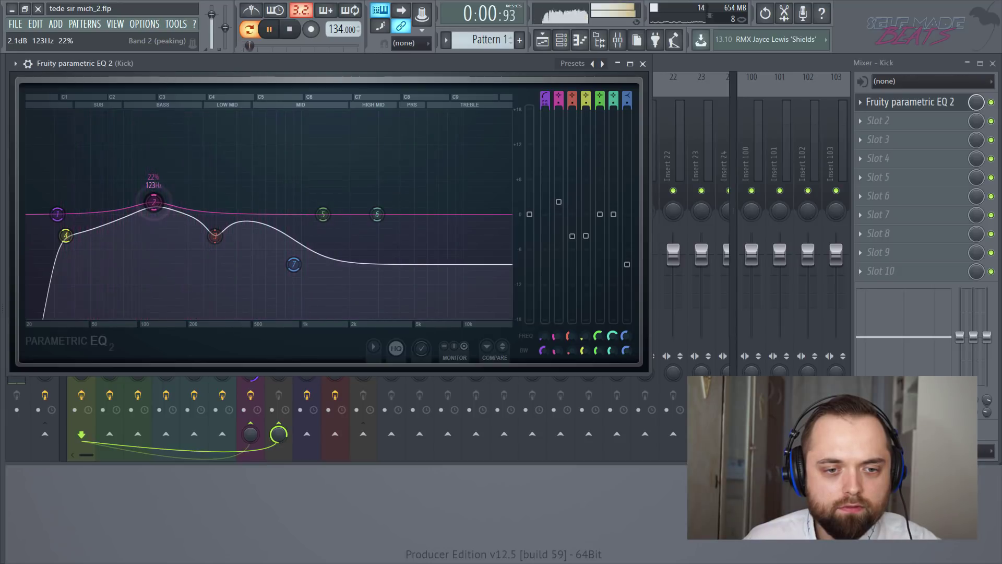
drag(153, 202, 153, 200)
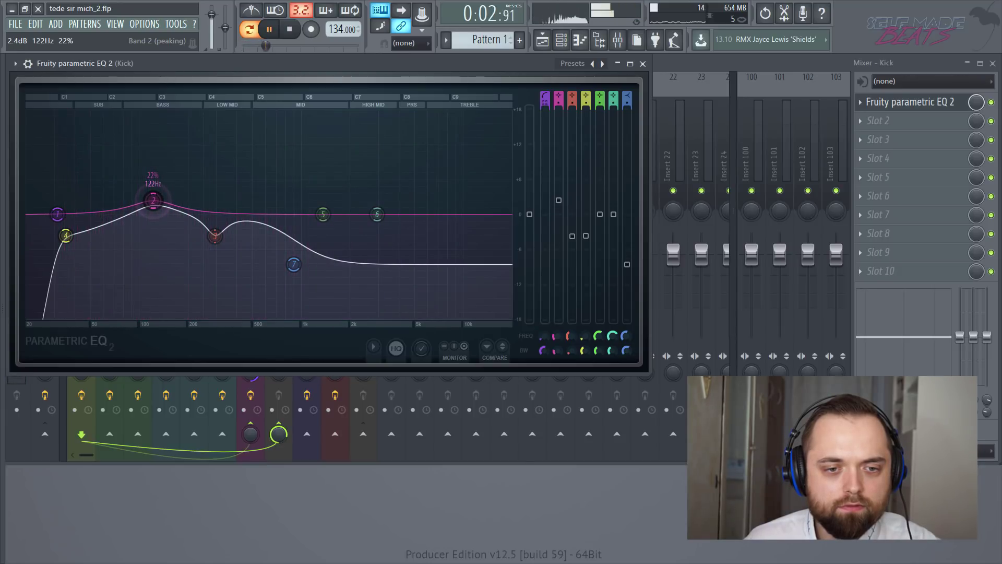
drag(65, 235, 64, 239)
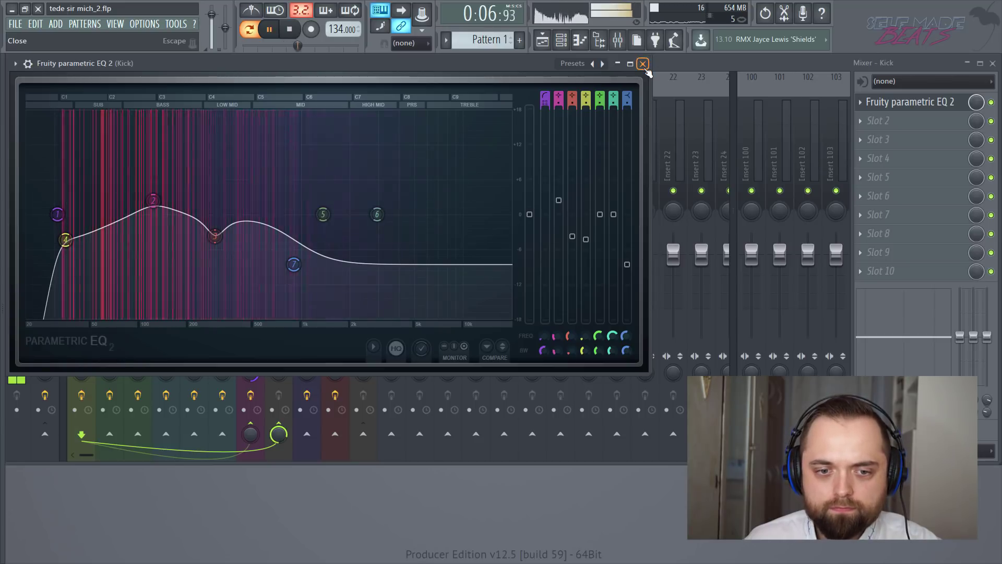
key(space)
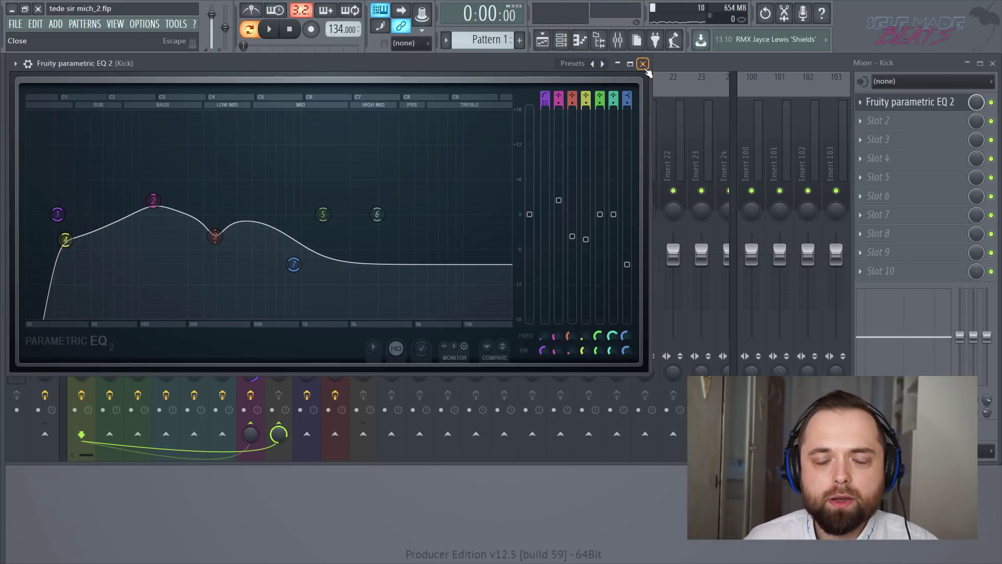
click(644, 64)
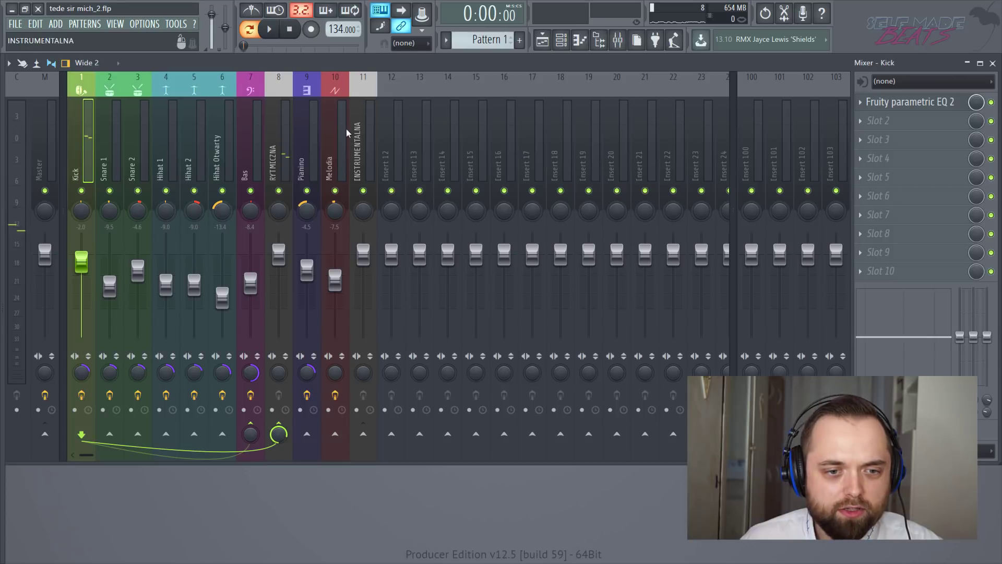
click(247, 148)
click(143, 157)
click(93, 168)
click(152, 170)
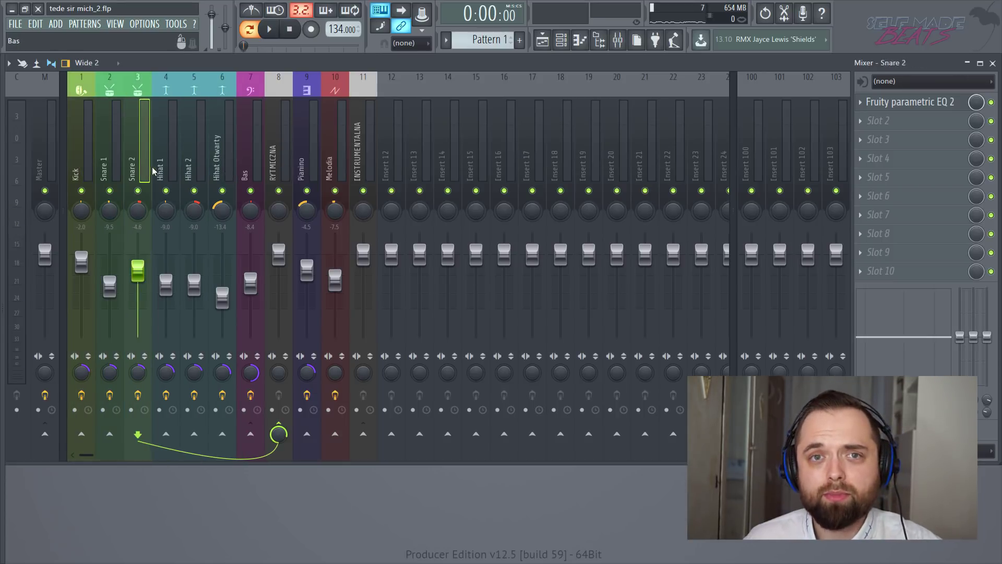
click(166, 171)
click(194, 174)
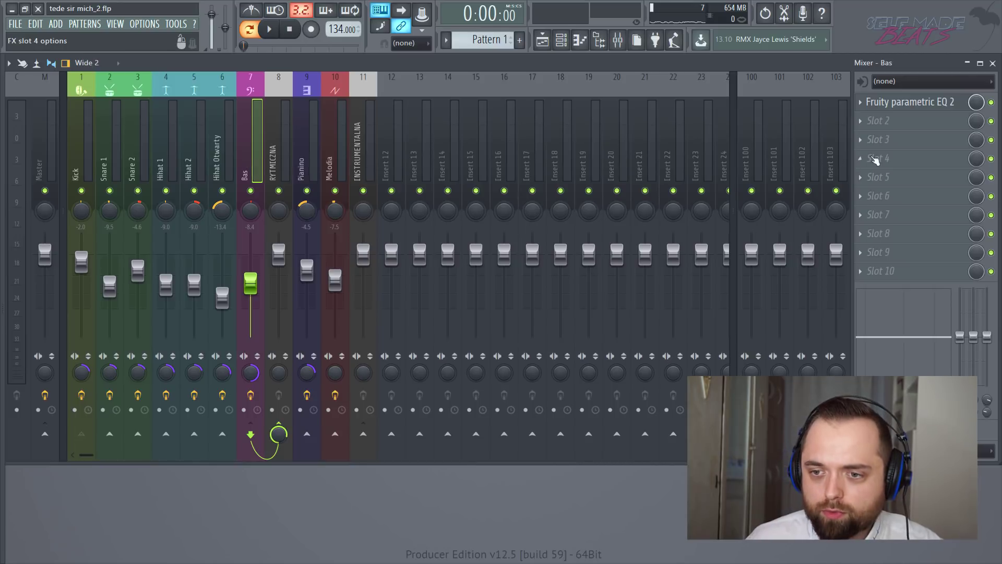
Load Fruity Limiter into slot 2 of the Bas track, after its EQ, and play the loop to monitor the bass level.
click(892, 121)
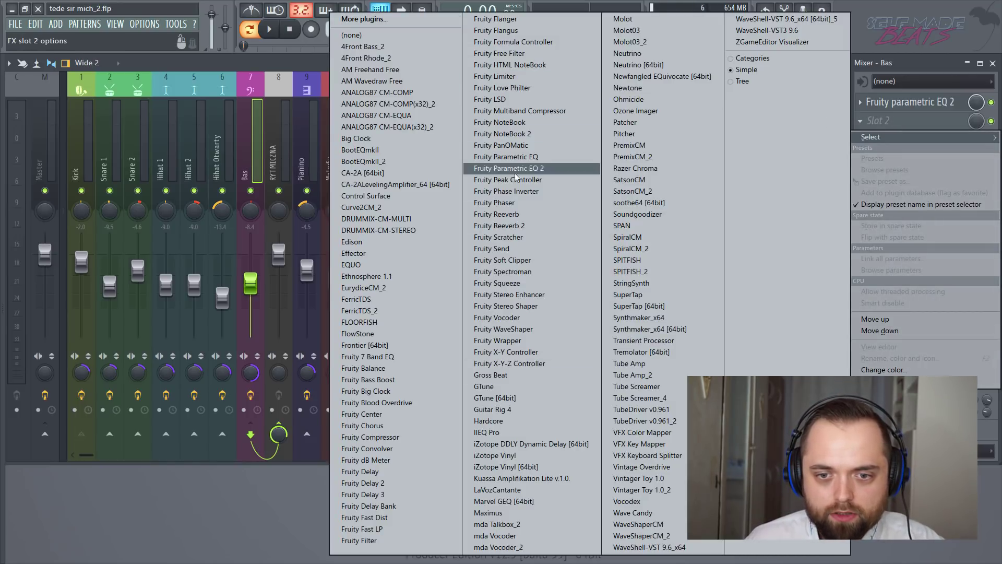
click(525, 76)
drag(276, 181, 314, 151)
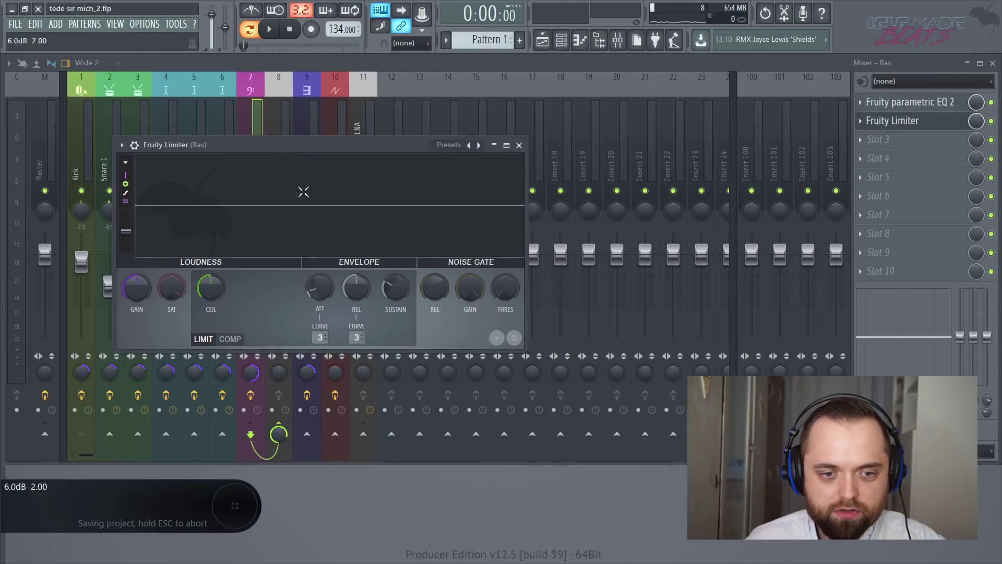
key(space)
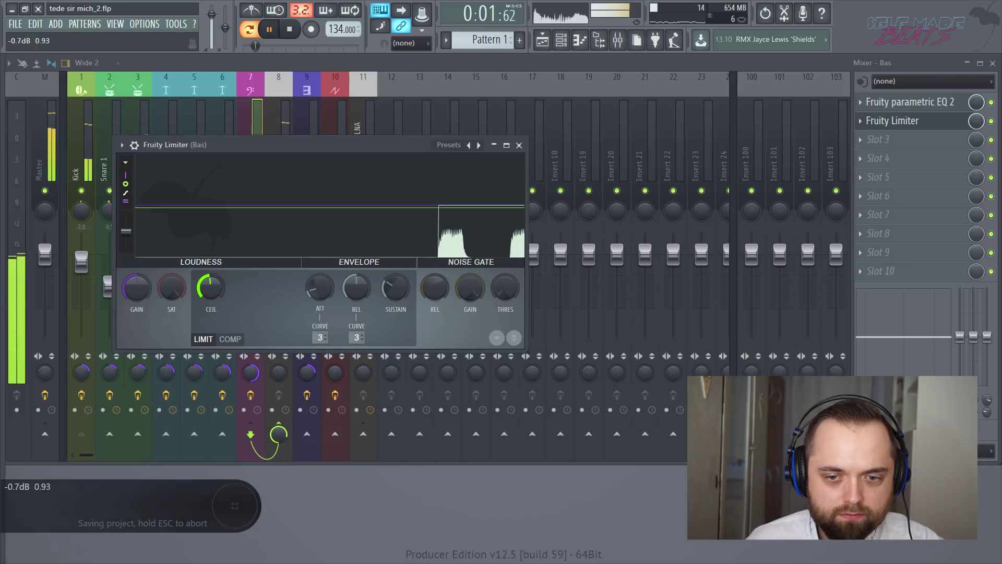
While the loop plays, lower the Bas limiter's ceiling to -9.8 dB and raise its gain slightly, then stop playback and close it.
drag(210, 287, 210, 329)
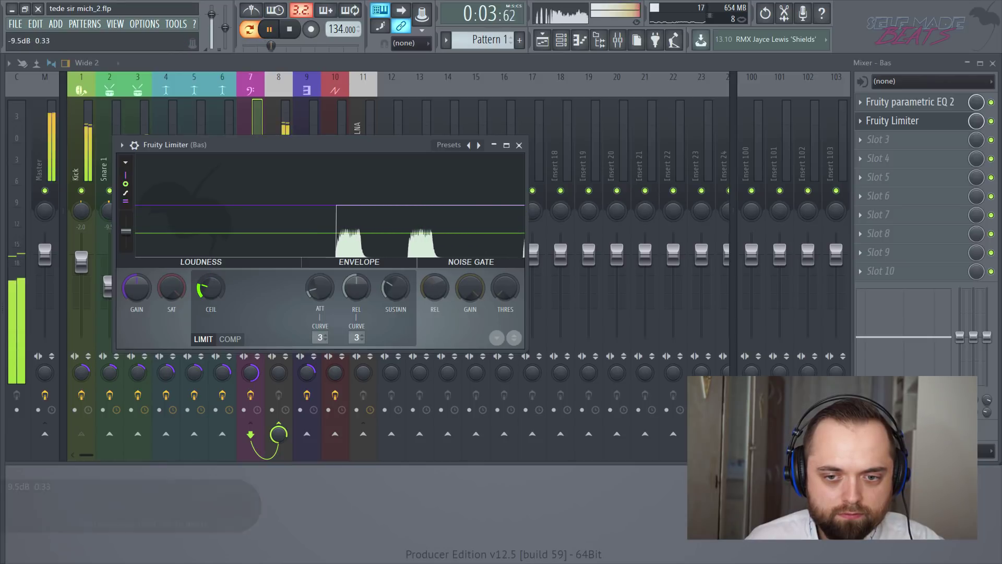
drag(211, 287, 210, 288)
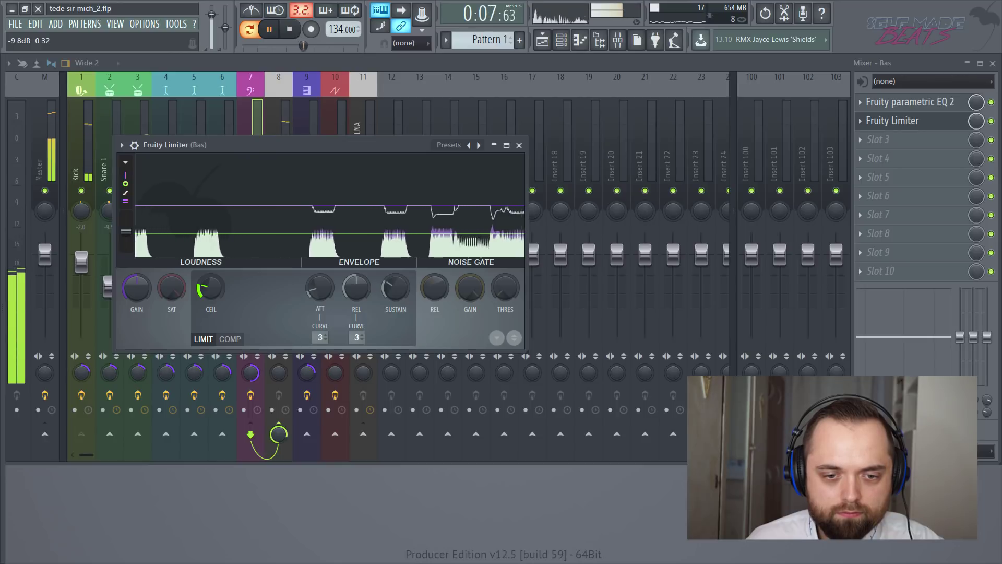
drag(147, 296, 148, 287)
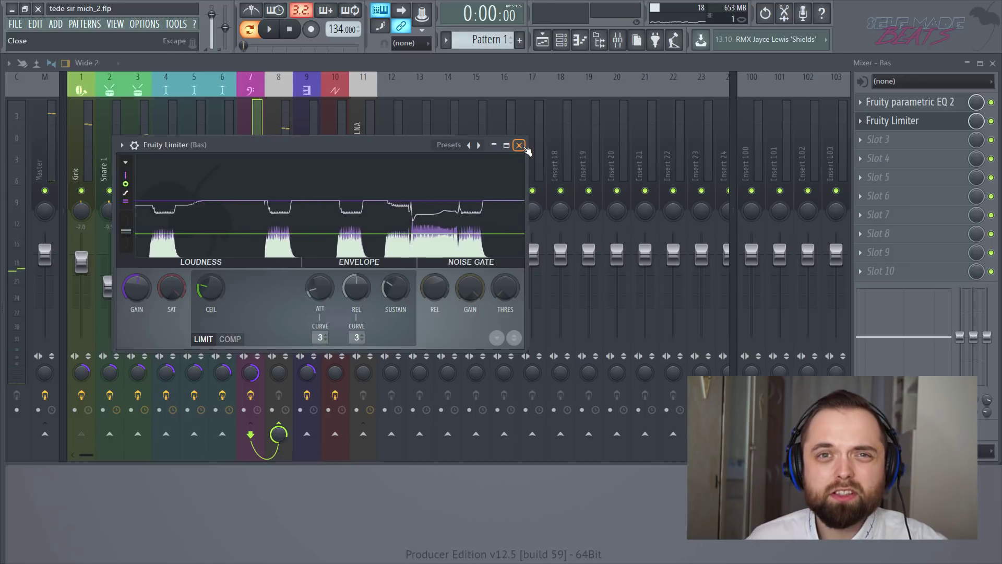
key(space)
click(520, 145)
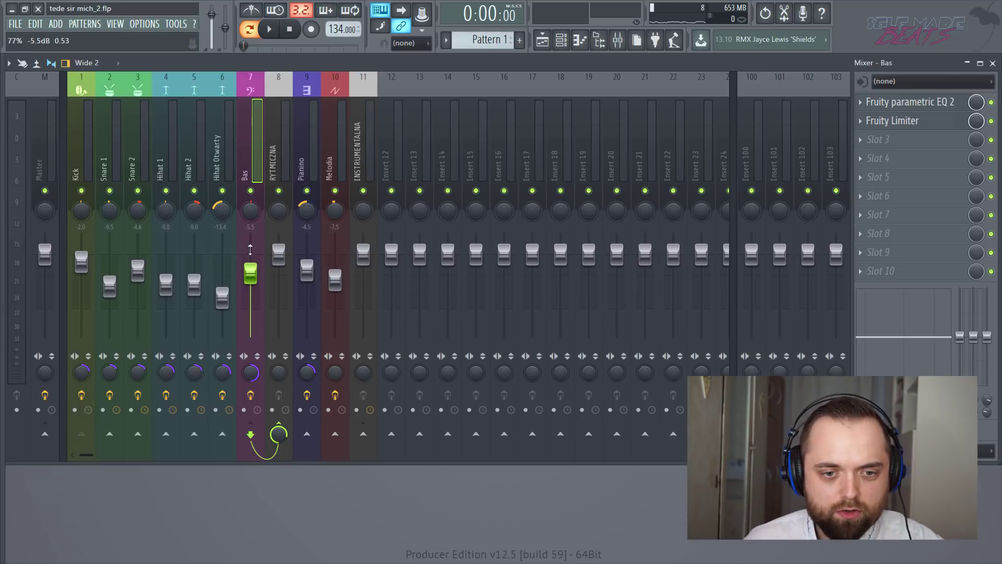
Load a second Fruity Limiter into slot 3 of the Bas track and set it to compressor mode with Kick as the sidechain source.
key(space)
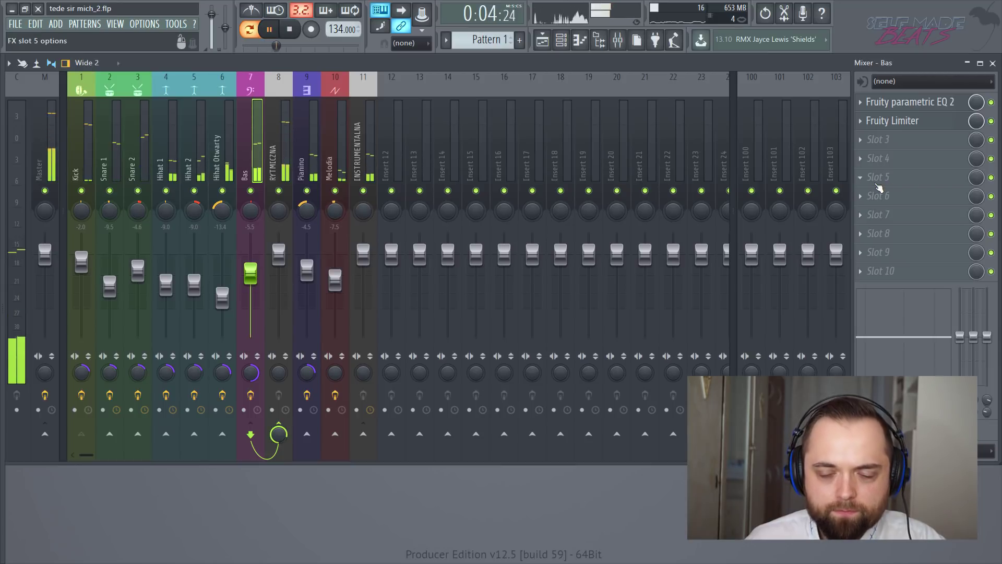
click(885, 145)
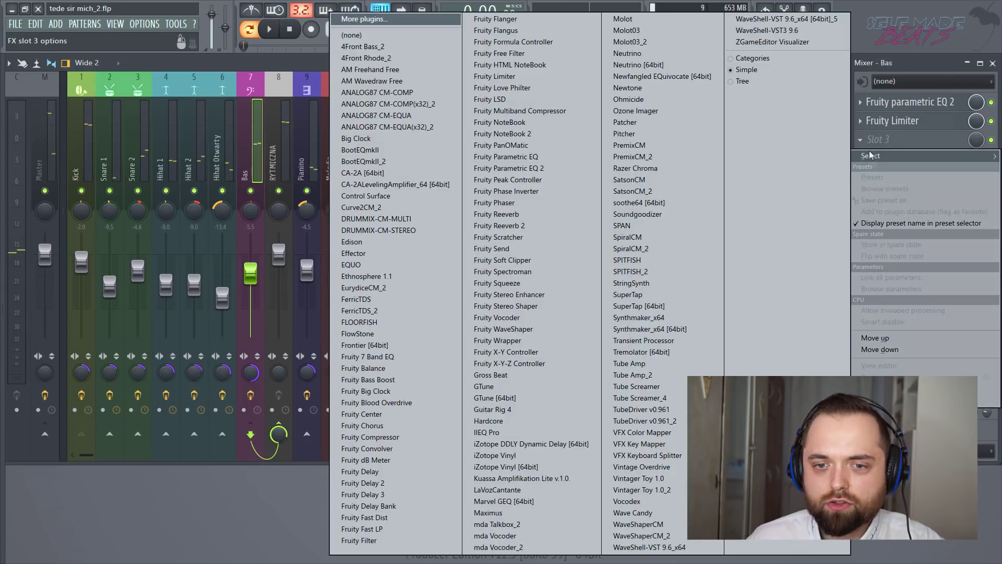
click(504, 78)
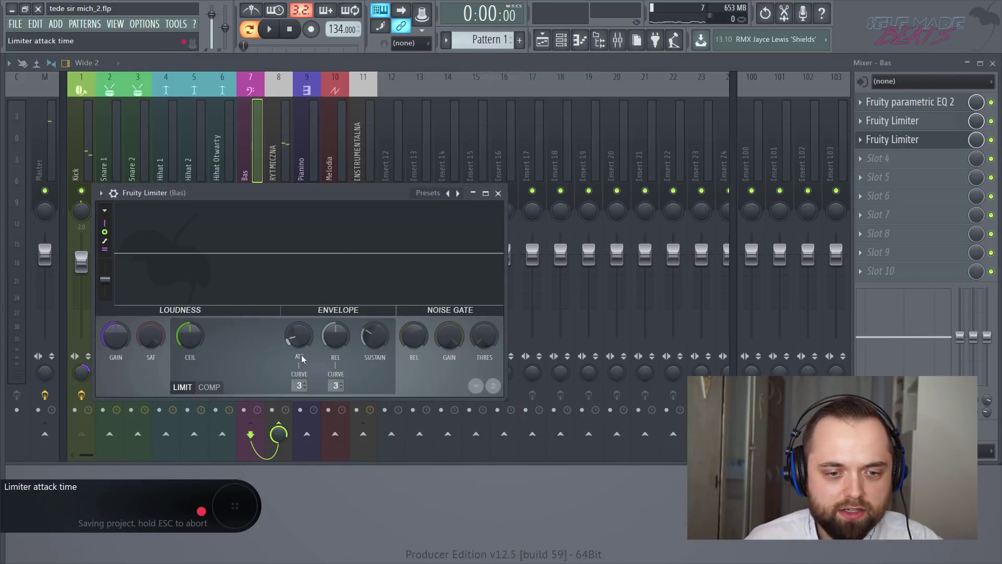
click(210, 388)
click(338, 386)
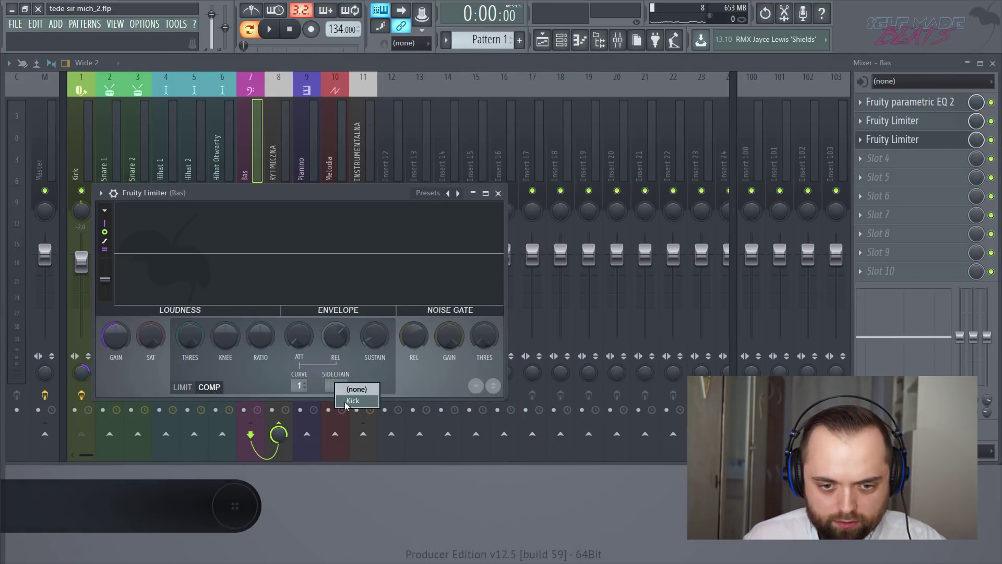
click(499, 194)
Check the Kick track's routing to Bas, then reopen the Bas track's slot 3 limiter and move it clear of the drum tracks.
click(89, 155)
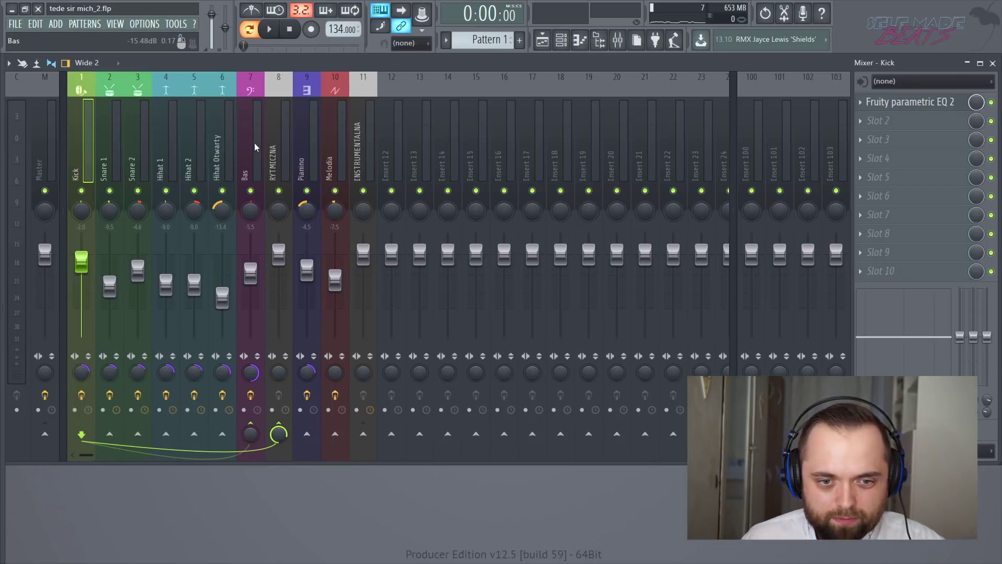
click(255, 144)
click(910, 141)
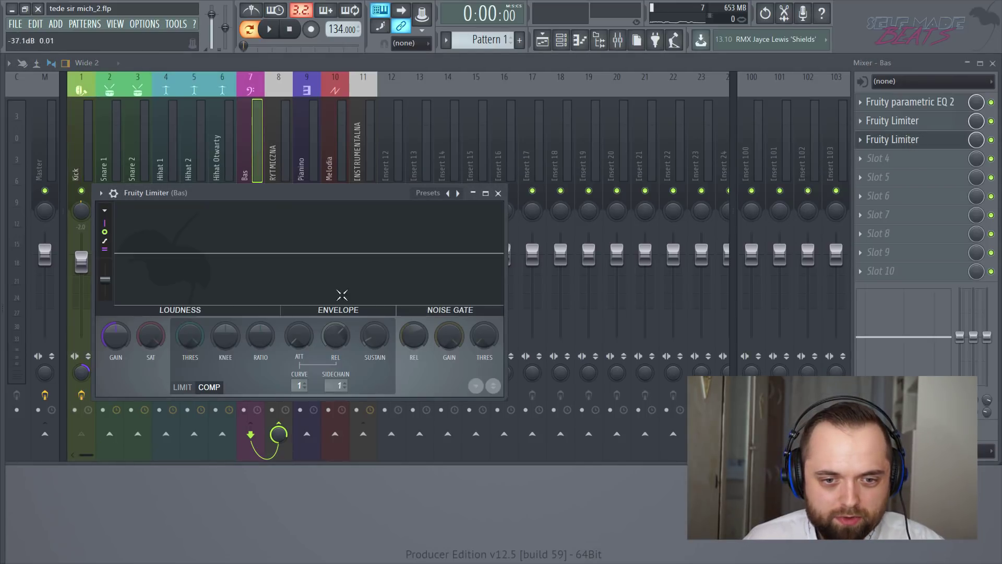
drag(317, 196, 354, 133)
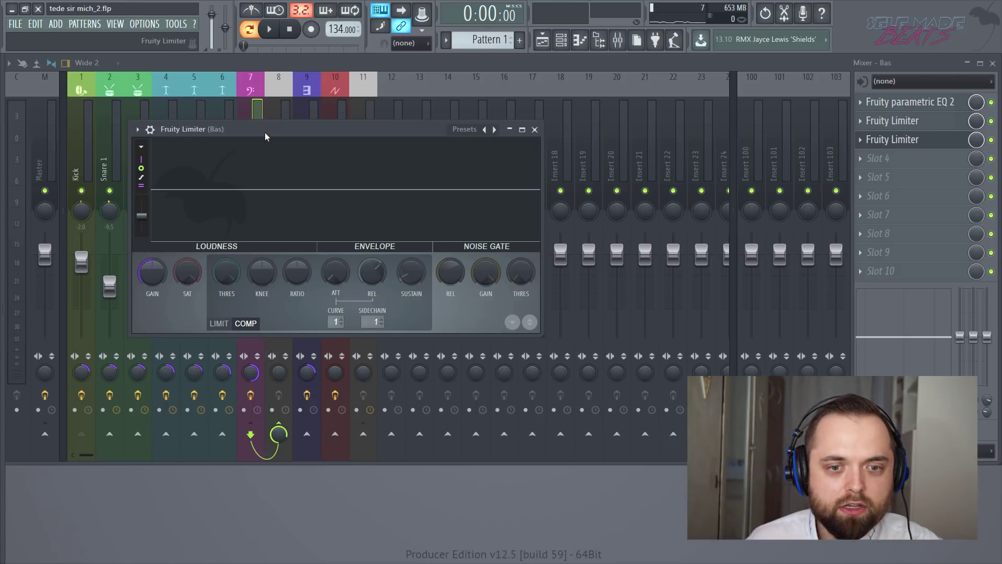
drag(264, 132, 359, 137)
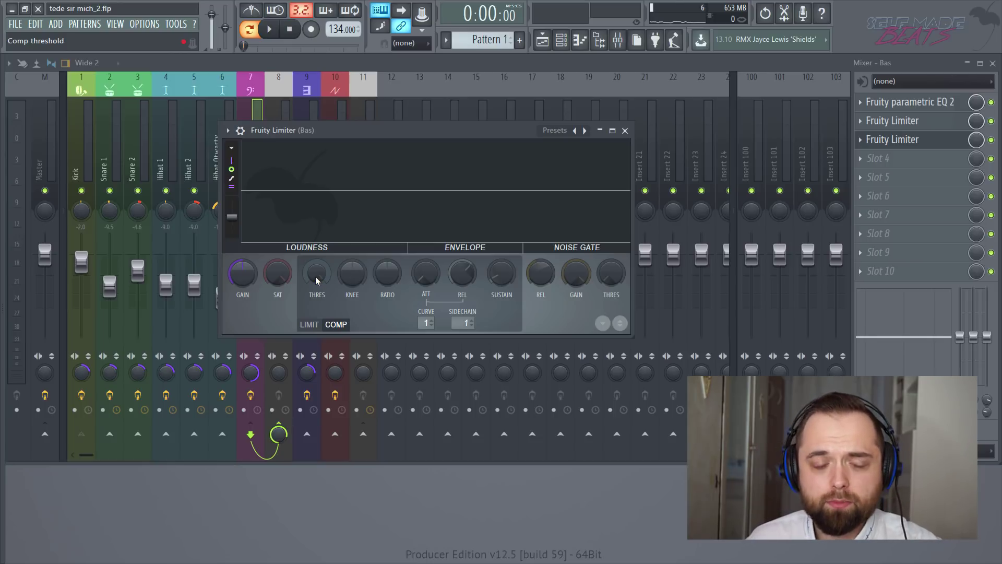
While playing the loop, lower the Bas sidechain compressor's threshold far below -8.4 dB and raise its ratio above 3:1.
key(space)
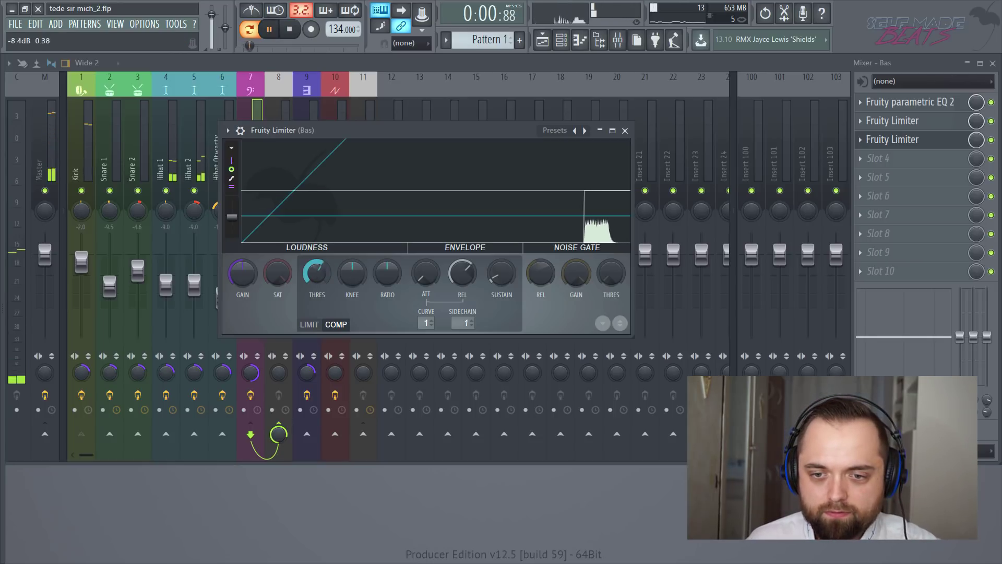
drag(316, 276, 315, 308)
drag(377, 280, 388, 271)
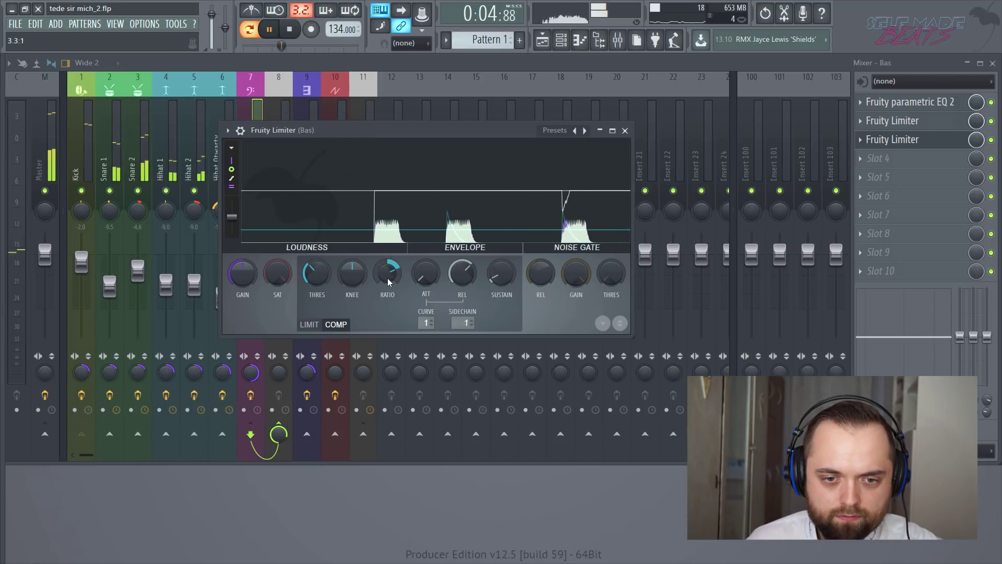
drag(317, 273, 317, 293)
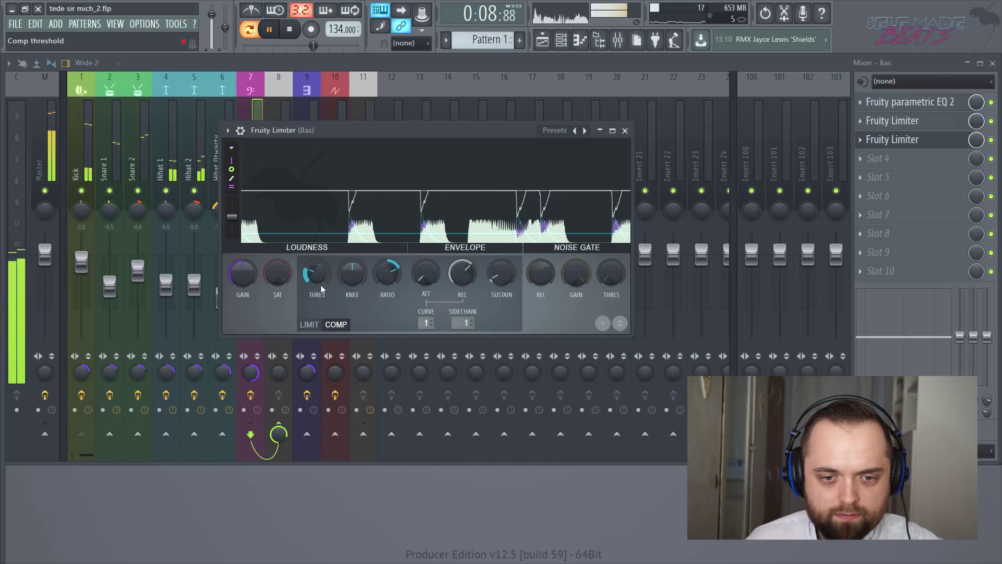
drag(386, 272, 387, 266)
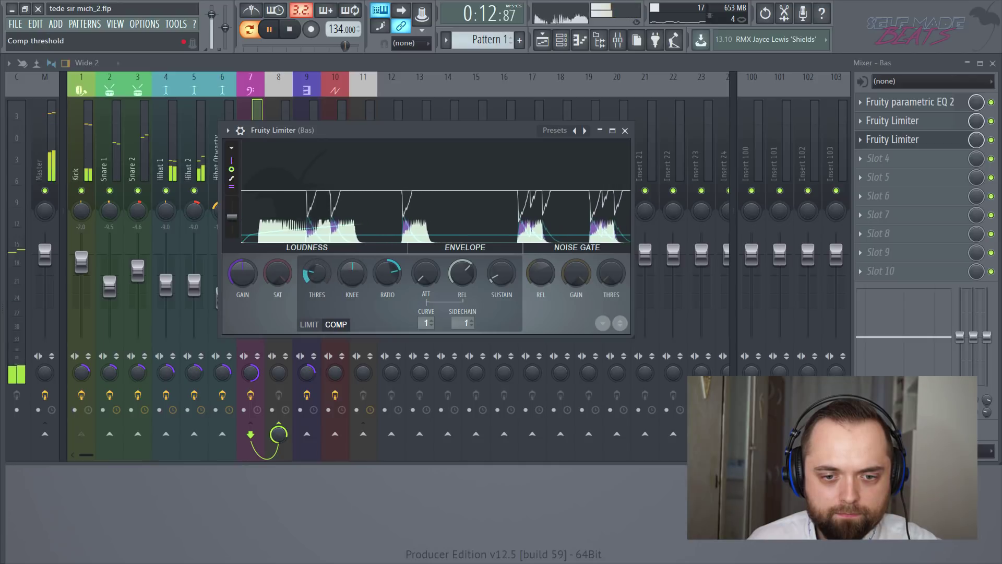
Shorten the sidechain compressor's release and reduce its knee while listening, then stop the loop and close the limiter.
drag(433, 275, 433, 285)
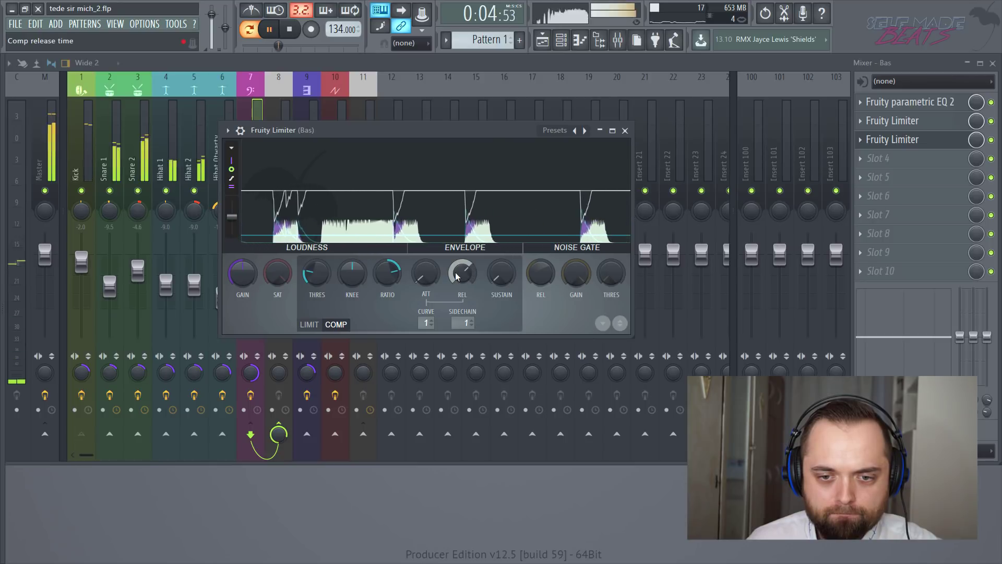
drag(456, 277, 456, 273)
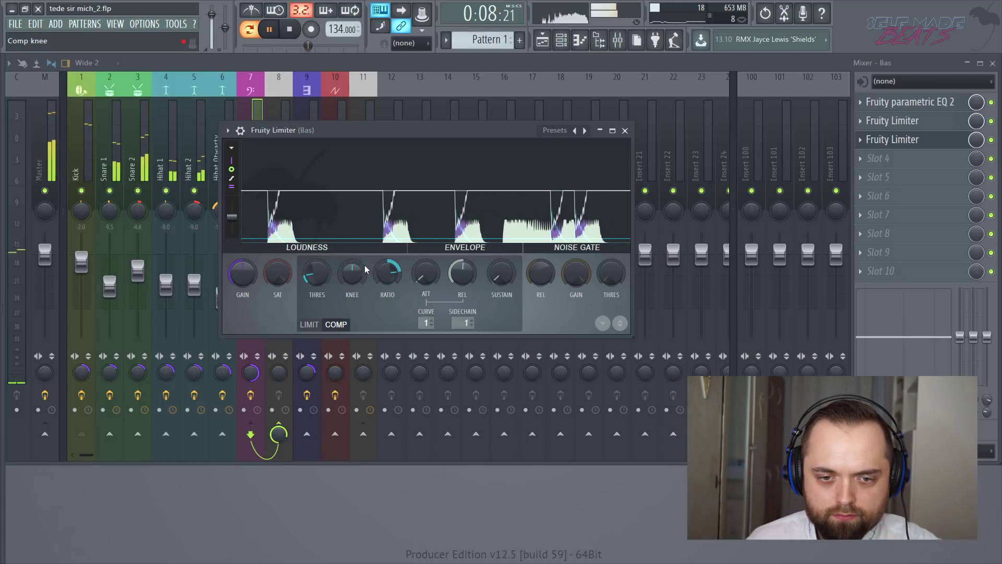
drag(354, 273, 354, 281)
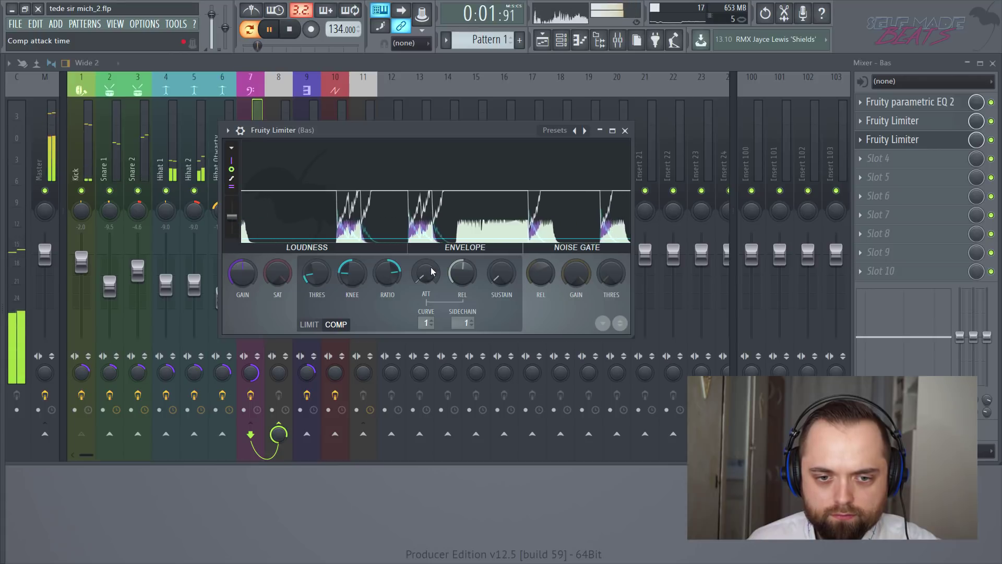
key(space)
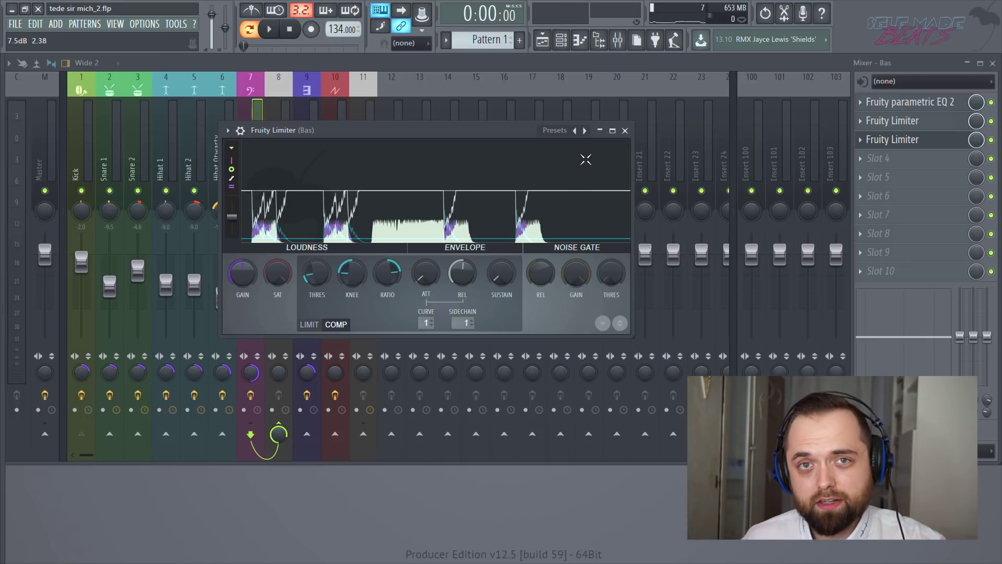
click(625, 131)
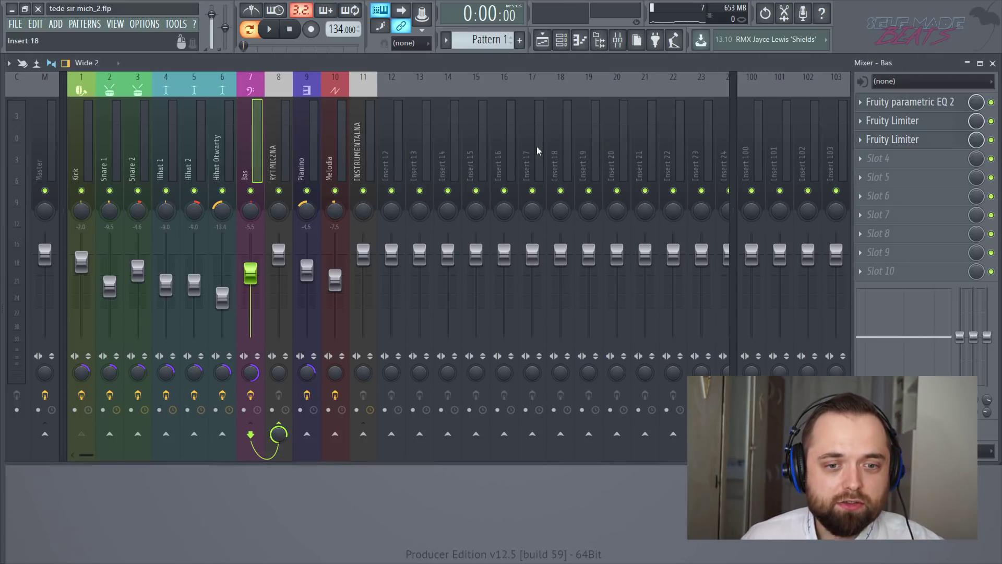
Load Fruity Delay 2 into slot 2 of the Melodia track and pan its input well to the left.
drag(221, 134, 325, 131)
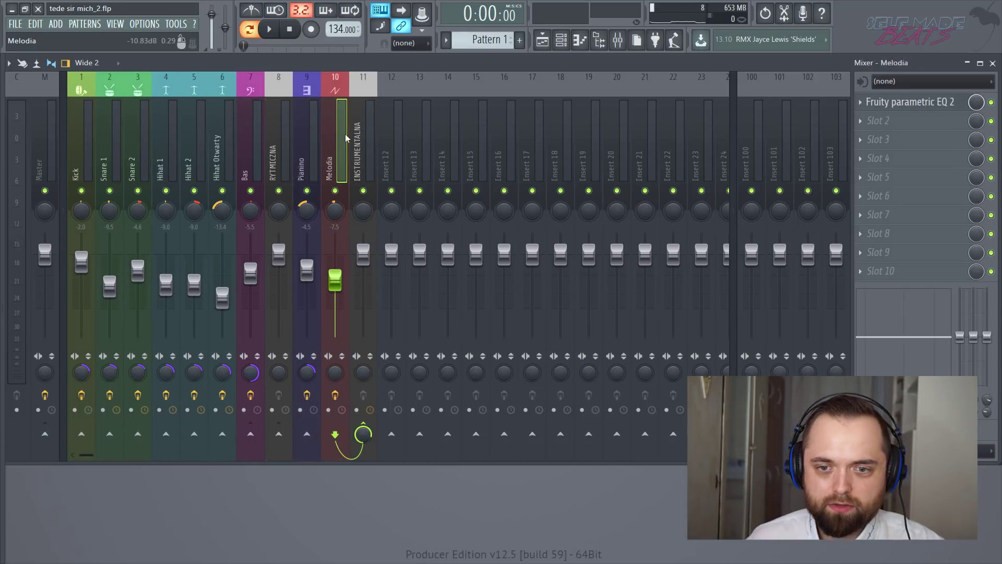
click(907, 122)
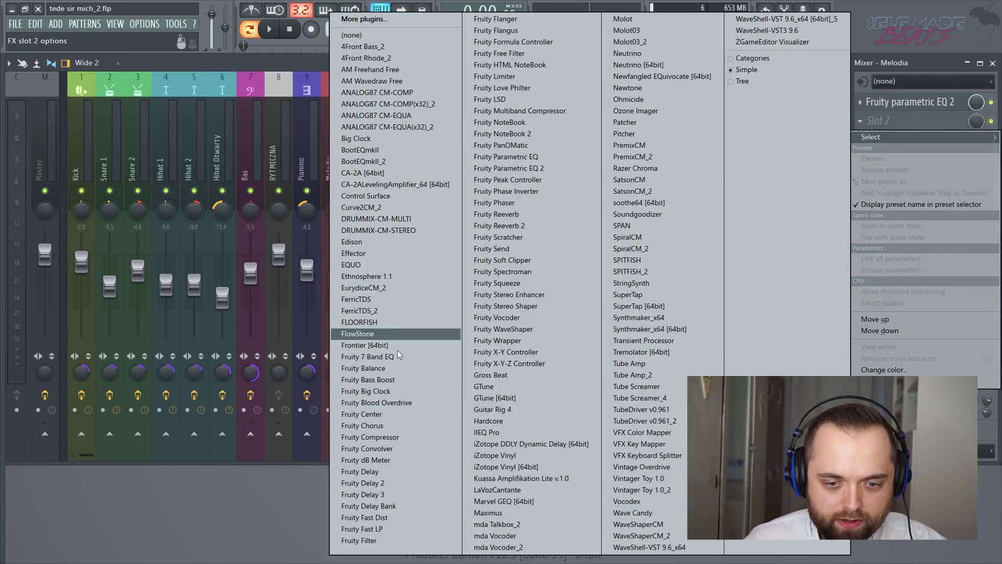
click(385, 481)
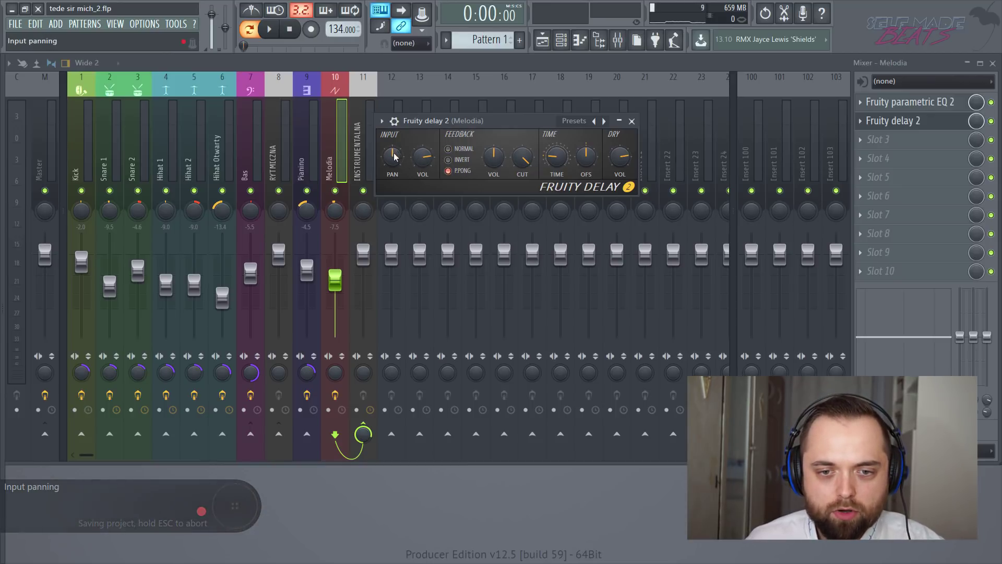
drag(395, 157, 394, 183)
While auditioning the loop, set the Melodia delay's time to 4:00 and its stereo time offset to 0.5 ms right.
key(space)
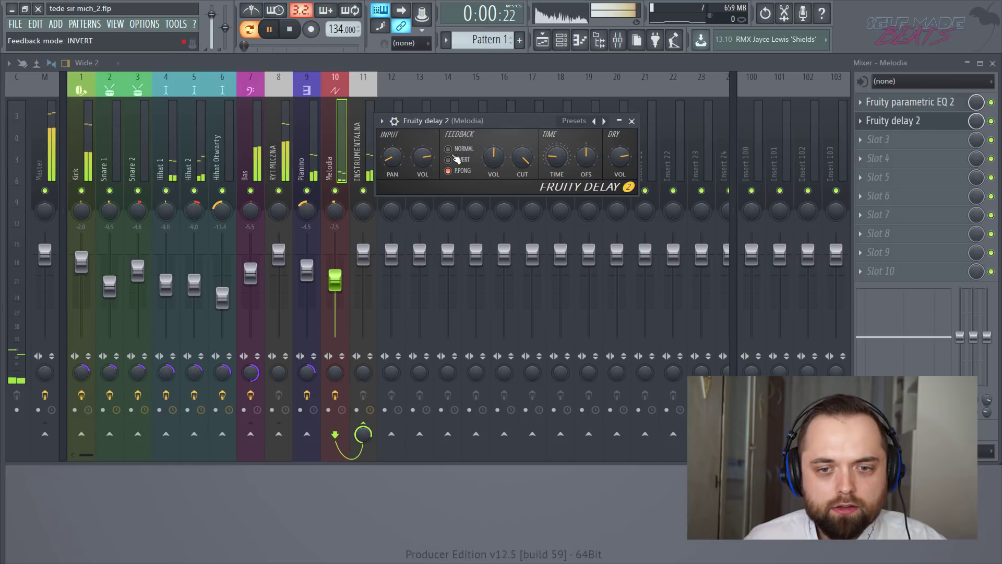
key(space)
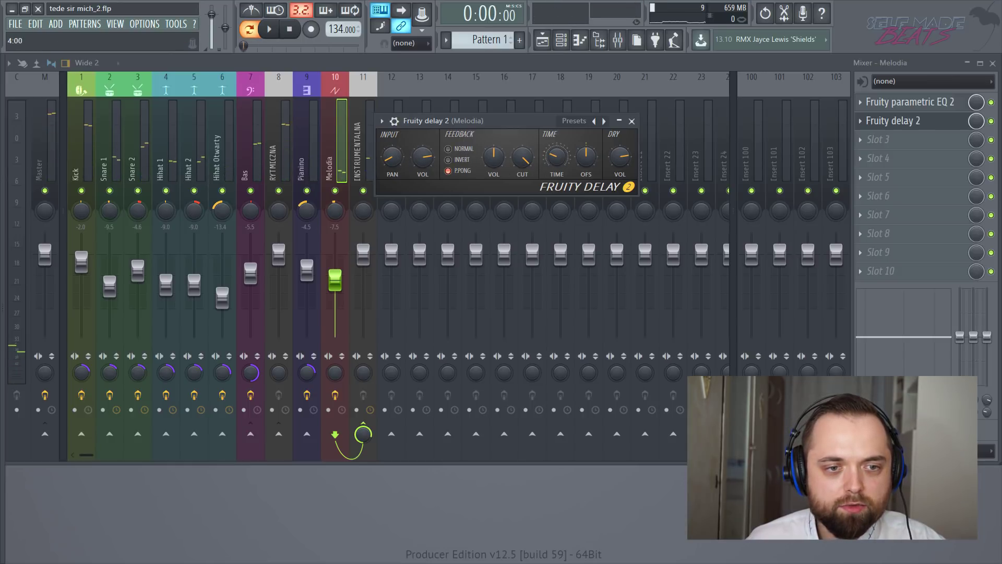
key(space)
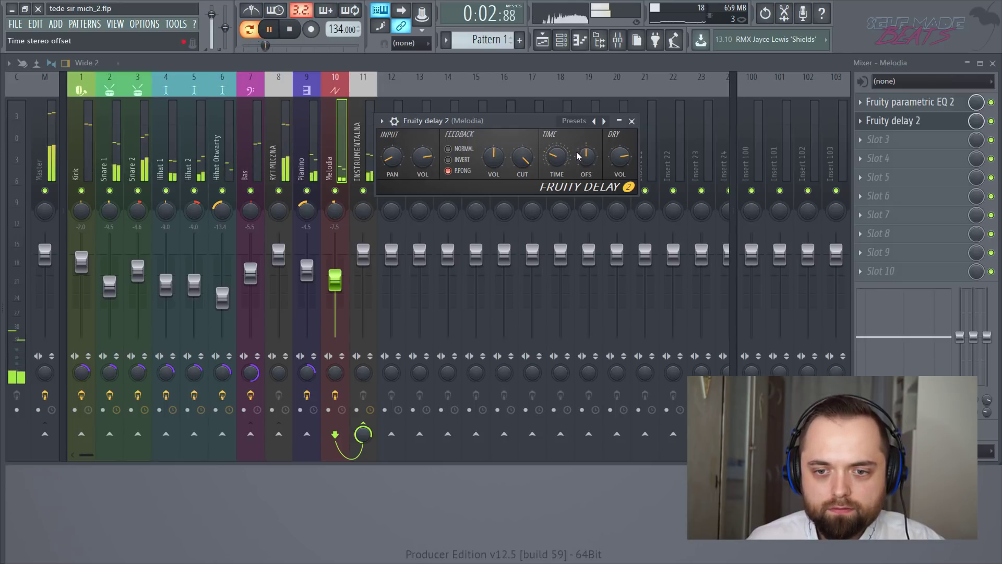
drag(586, 157, 592, 153)
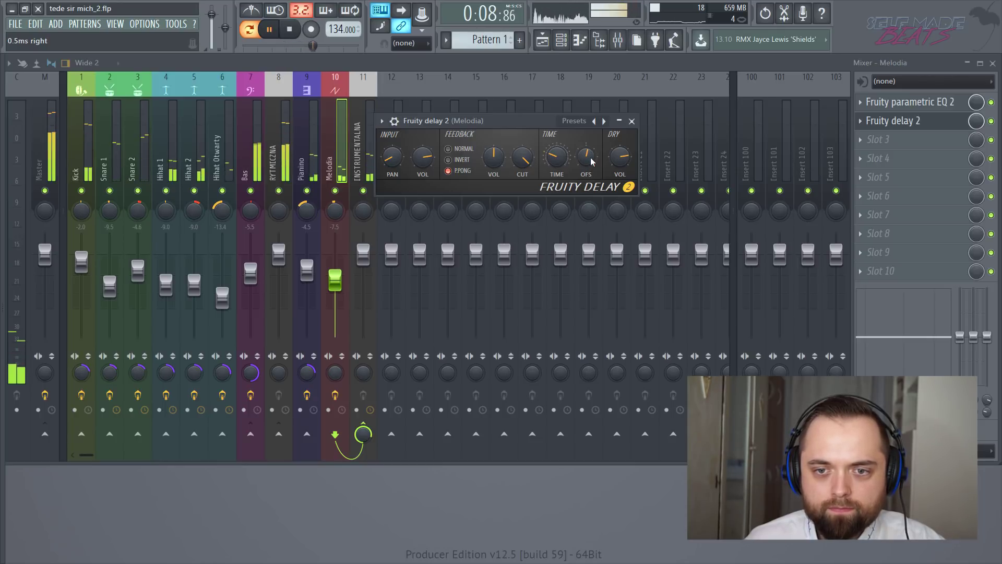
key(space)
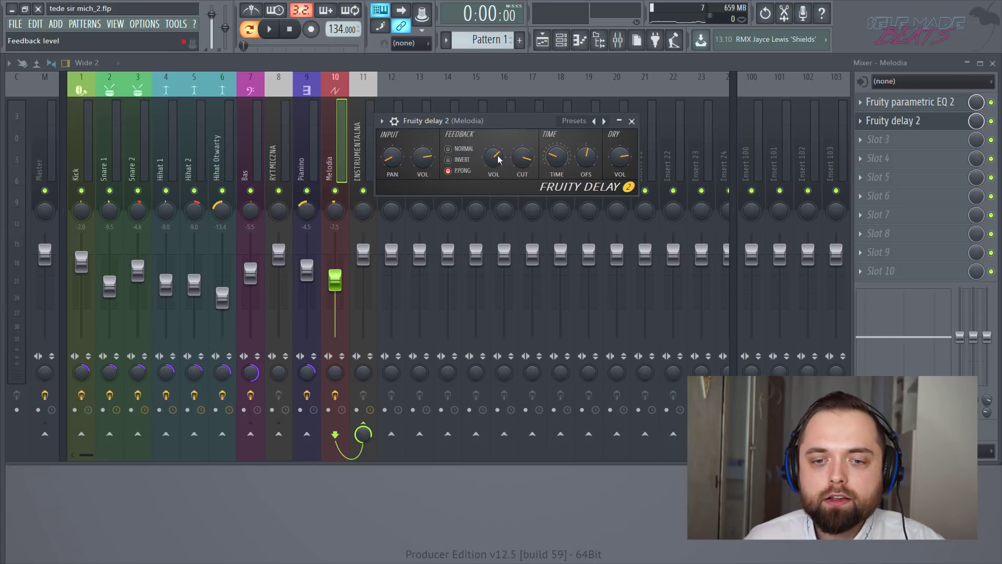
Set the Melodia delay's stereo offset to 1.5 ms right, solo the Melodia track to hear the effect, and stop playback.
key(space)
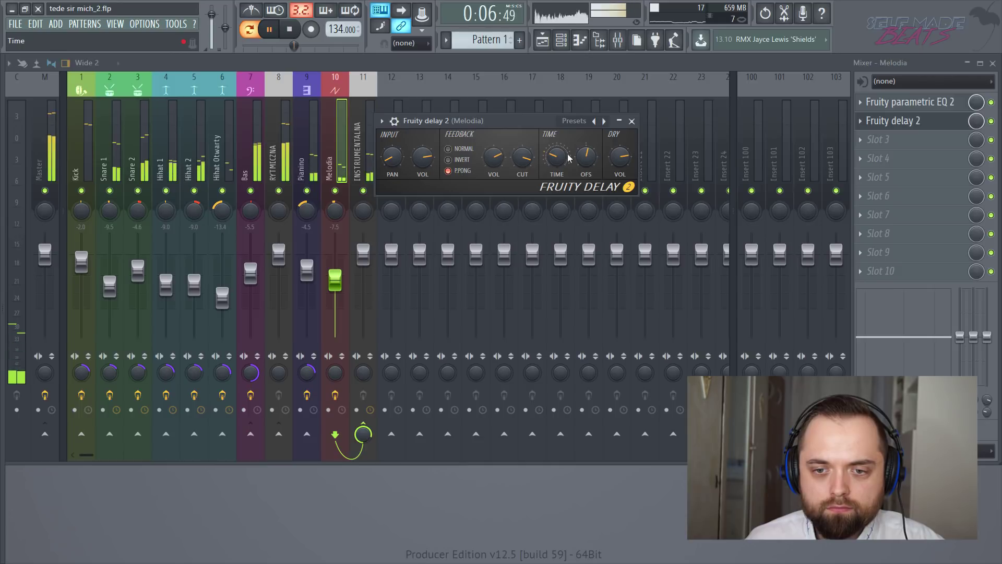
drag(586, 156, 586, 151)
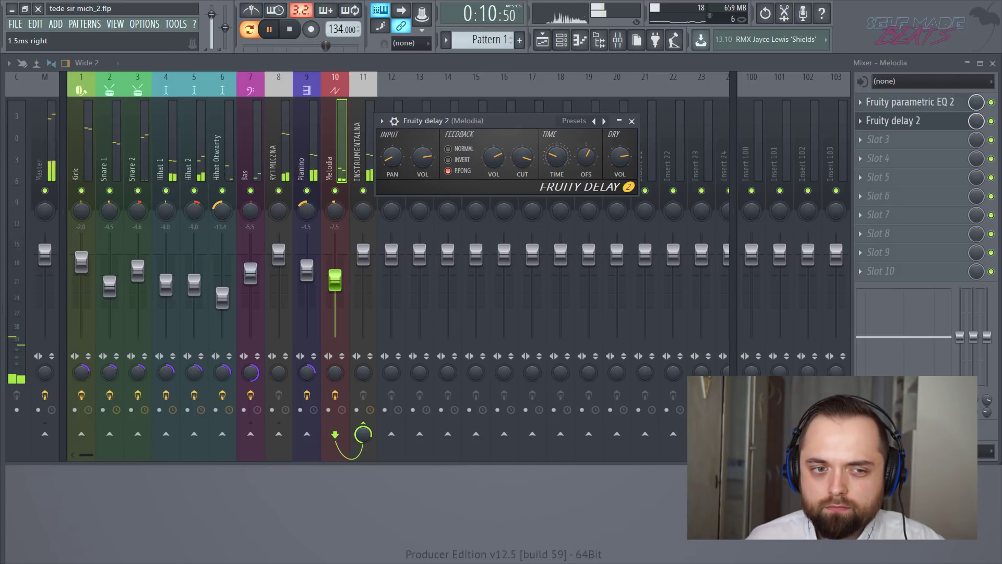
right_click(336, 191)
key(space)
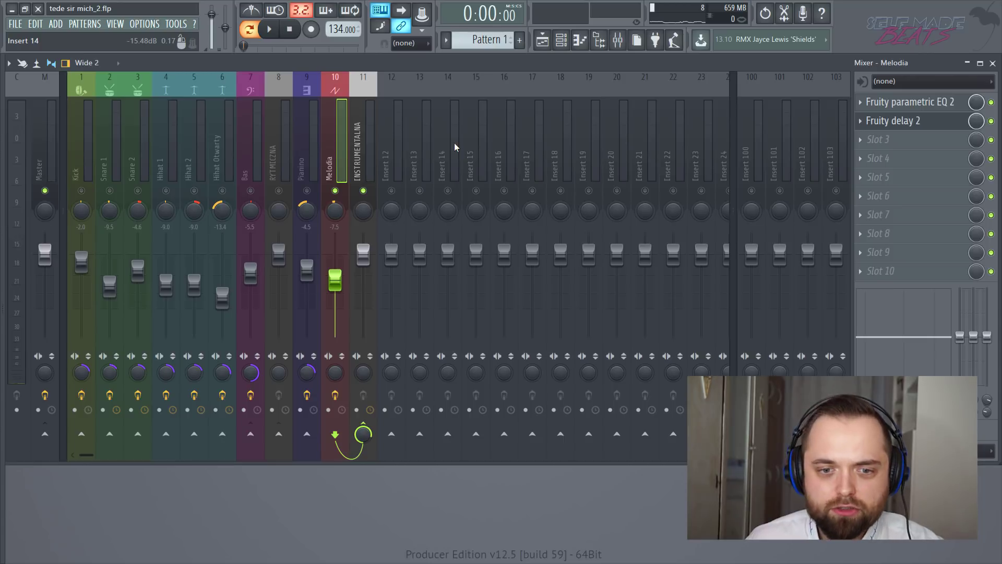
Unsolo the Melodia track, play the full loop again, and select the Pianino track.
click(393, 157)
click(283, 164)
click(310, 162)
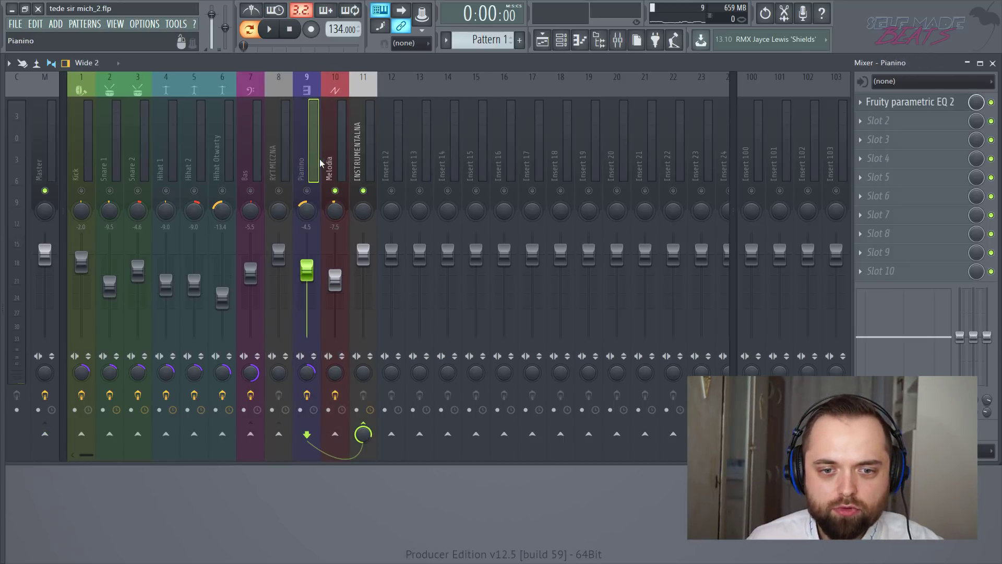
right_click(335, 191)
click(182, 169)
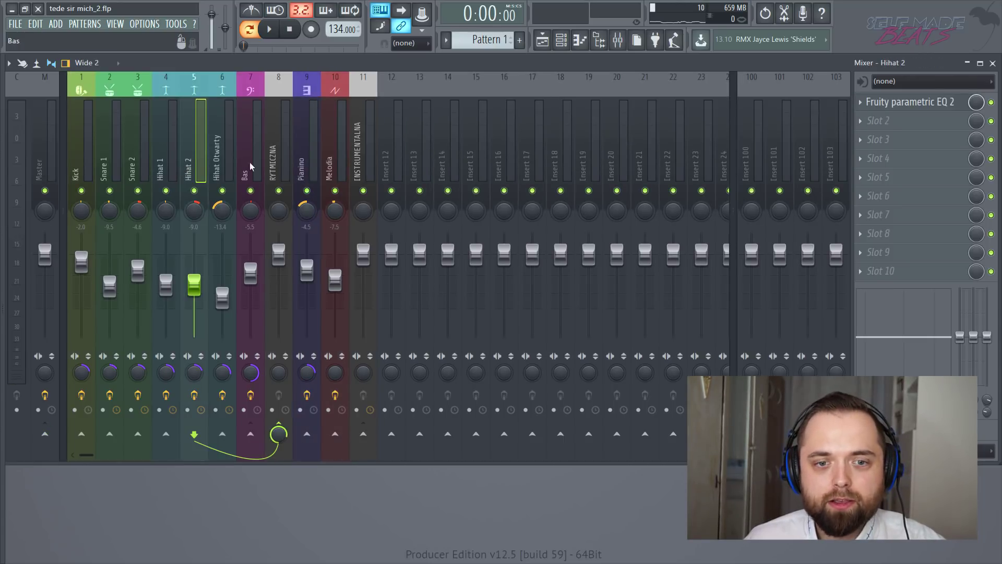
key(space)
click(308, 157)
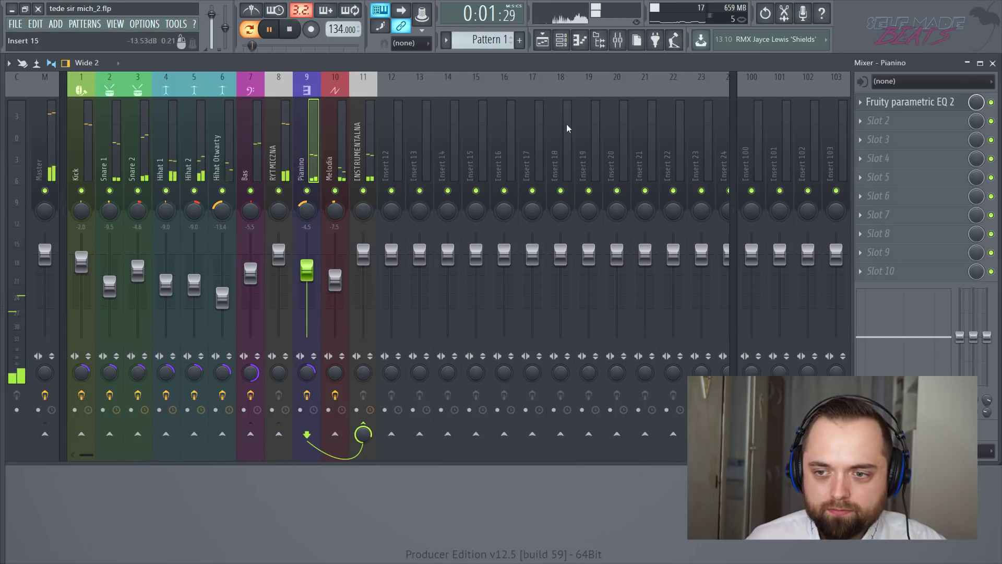
Load Fruity Limiter into slot 2 of the Pianino track and lower its ceiling to -23.4 dB while auditioning the loop.
click(885, 126)
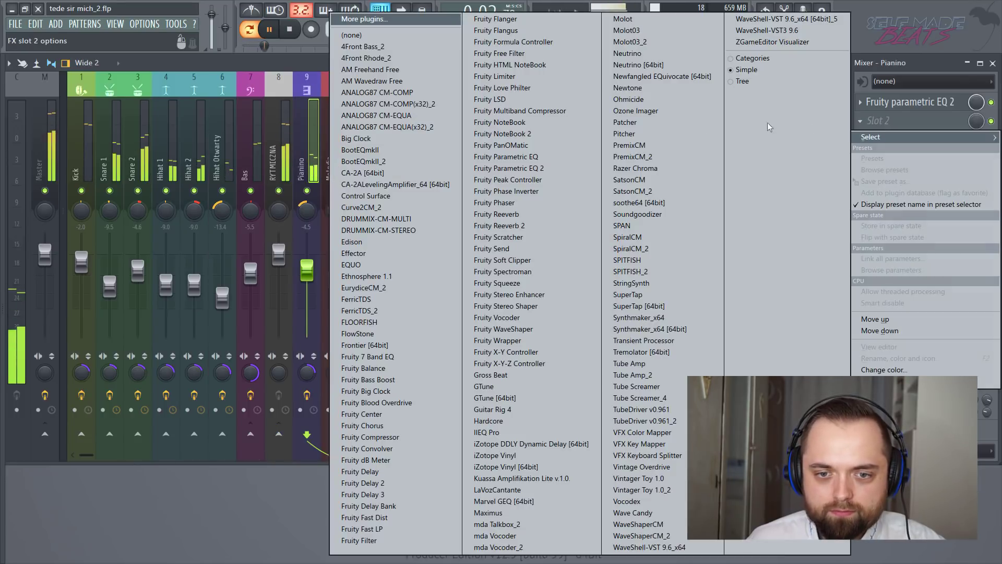
click(528, 76)
key(space)
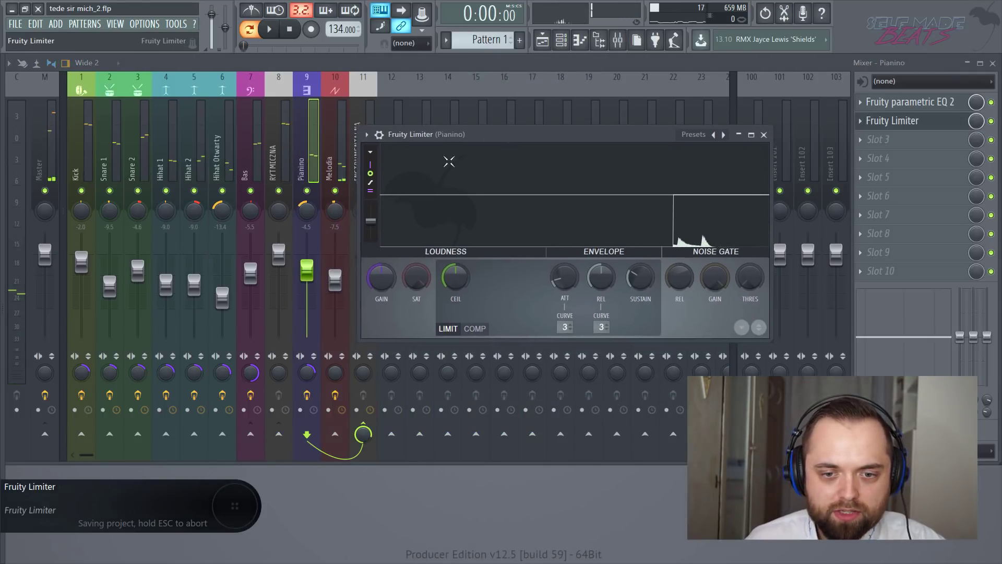
mouse_move(456, 277)
mouse_down()
mouse_move(455, 261)
mouse_move(456, 295)
mouse_up()
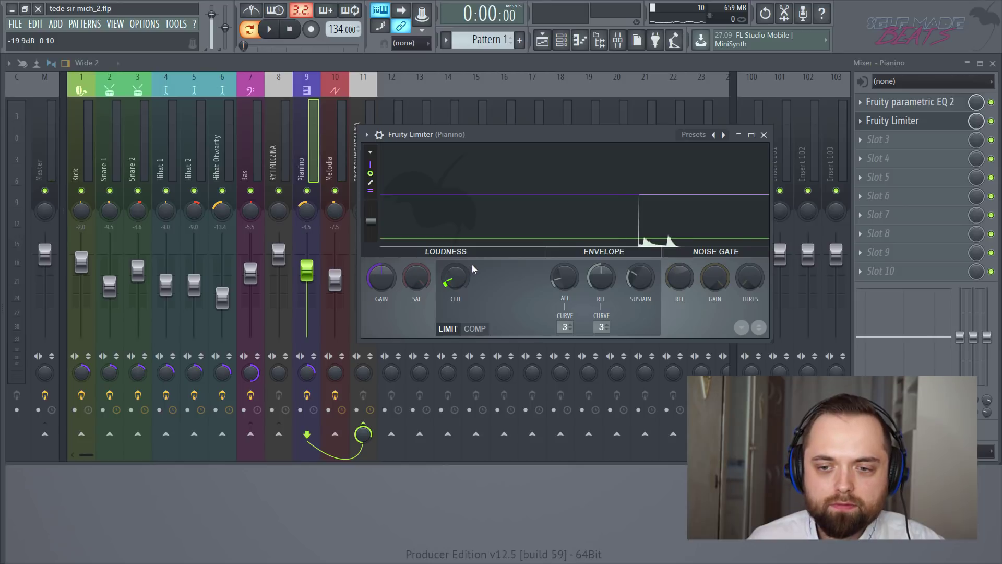
key(space)
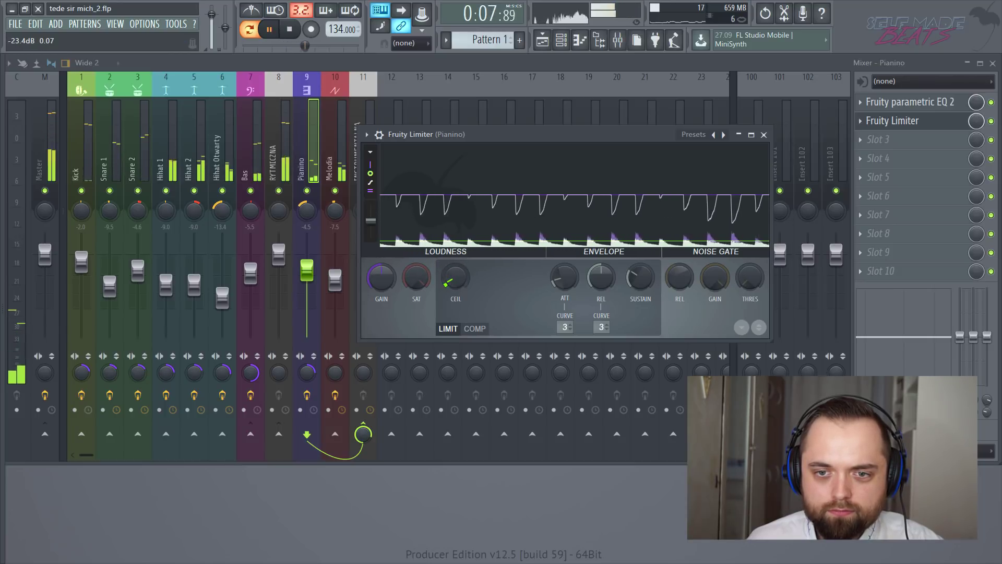
key(space)
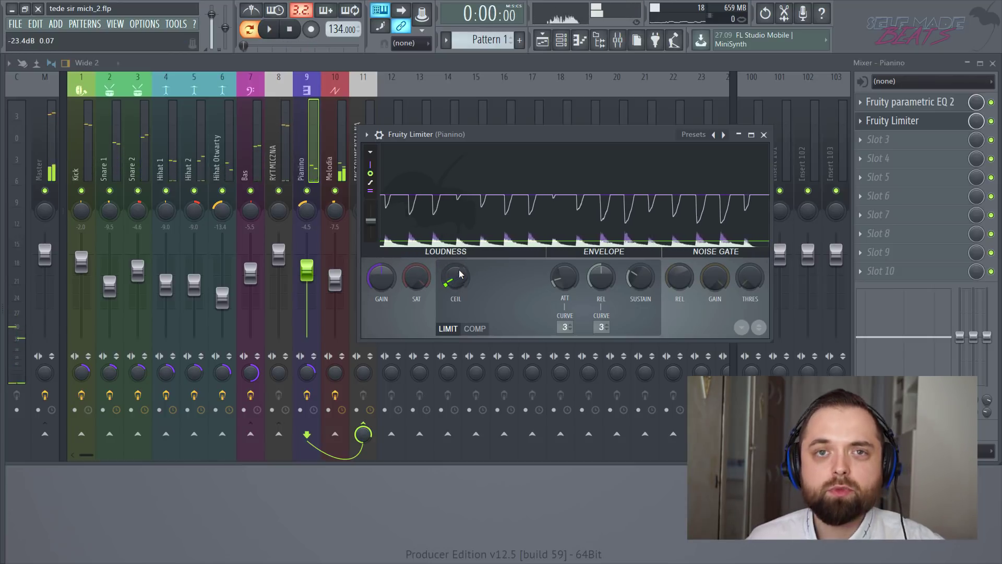
click(764, 135)
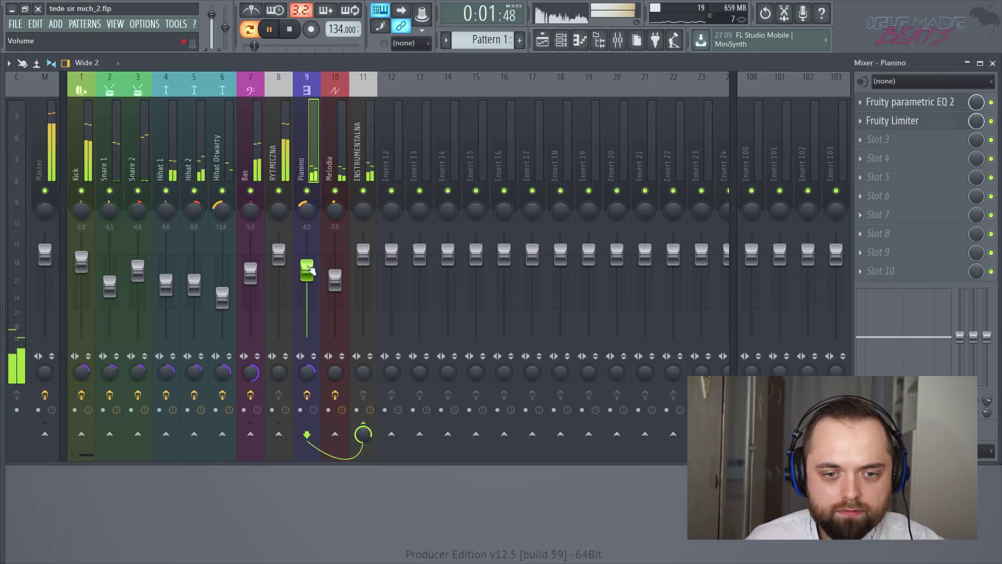
Lower the Melodia track's volume to -10.1 dB while the full loop plays, and select the Pianino track.
click(280, 128)
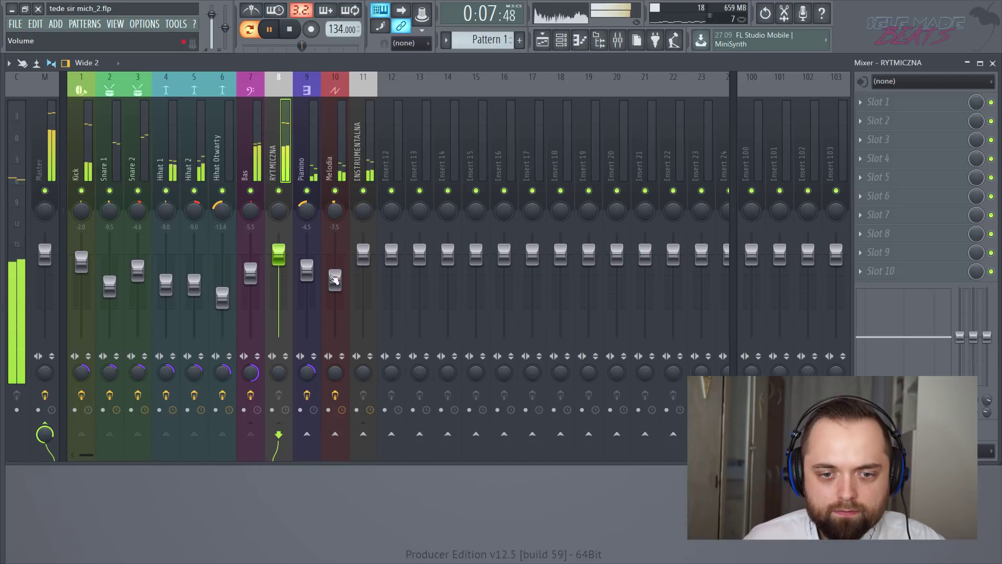
drag(336, 280, 336, 288)
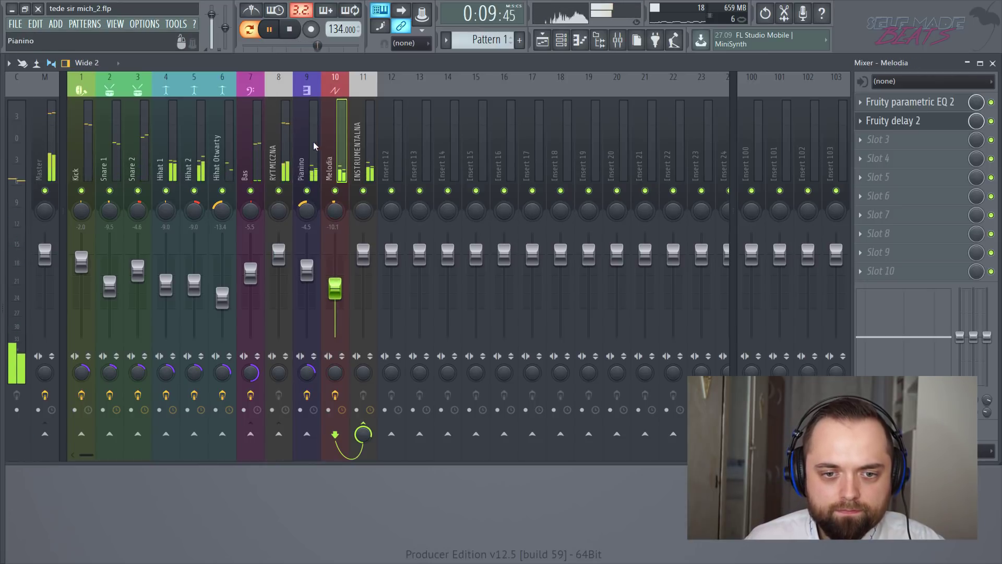
click(308, 160)
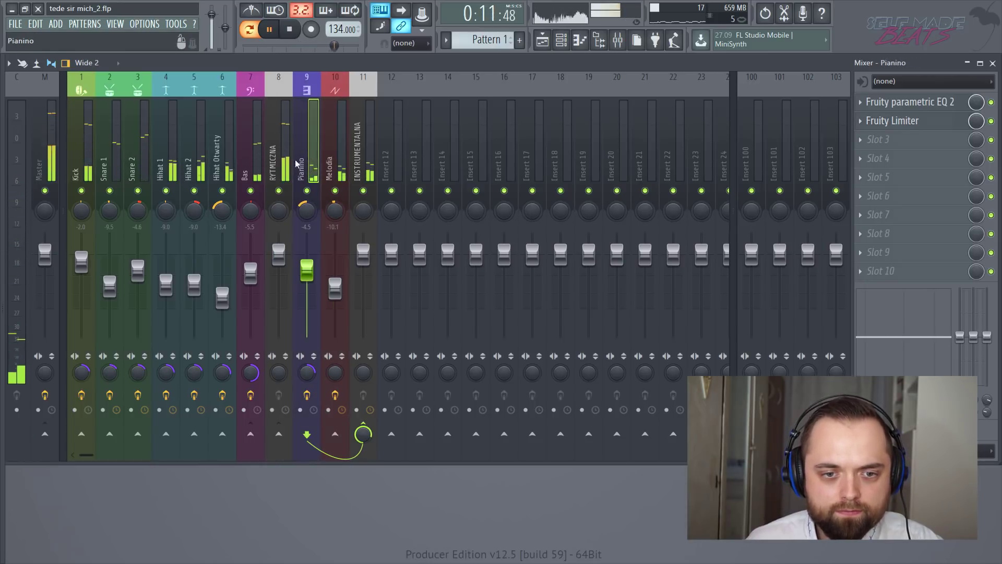
Isolate the rhythm section by unmuting Bas, the three Hihat tracks, both Snares and Kick alongside the soloed RYTMICZNA bus.
click(248, 162)
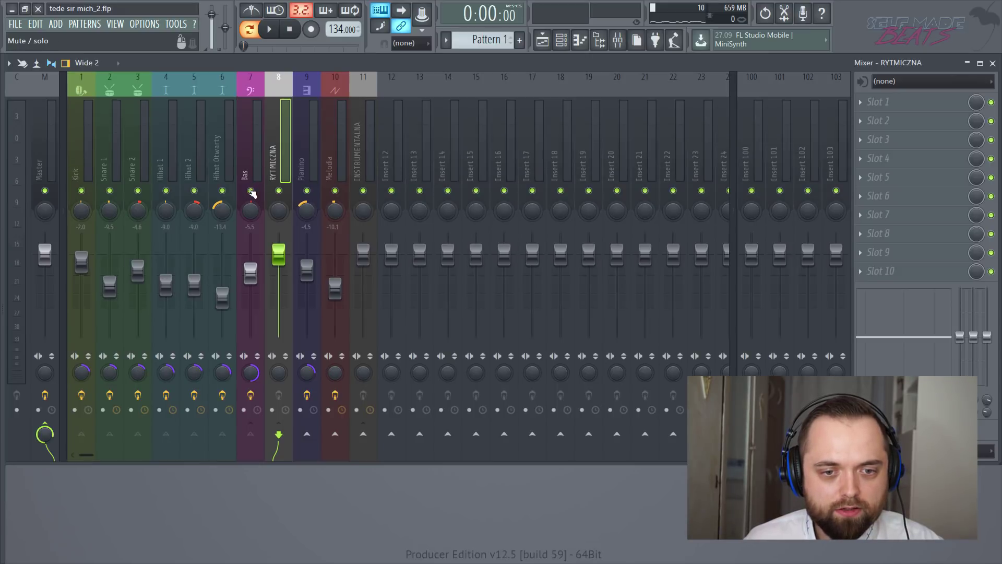
click(222, 191)
click(194, 191)
click(166, 190)
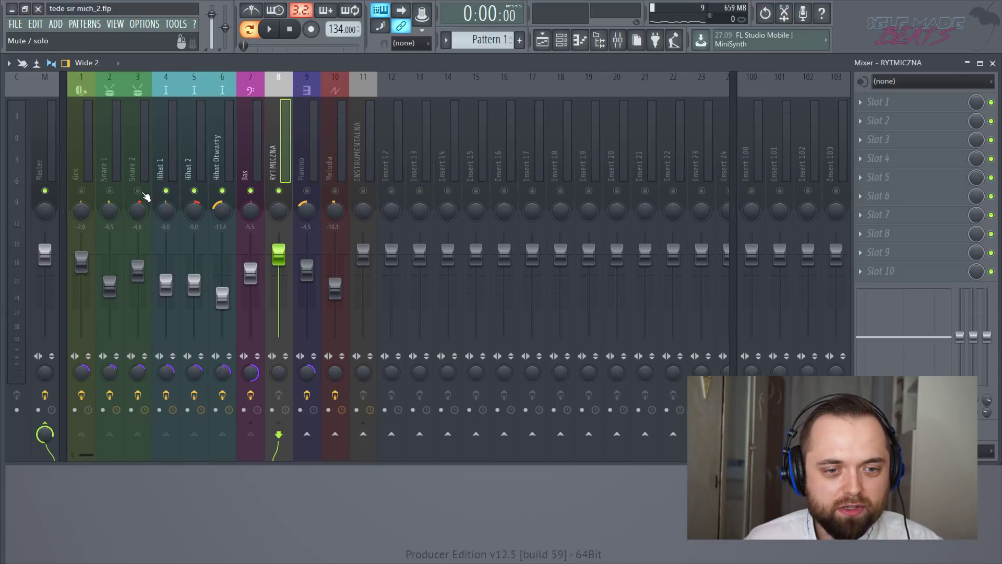
click(138, 190)
click(110, 190)
click(86, 191)
Play the isolated rhythm section and lower the Kick track's volume to -5.5 dB.
key(space)
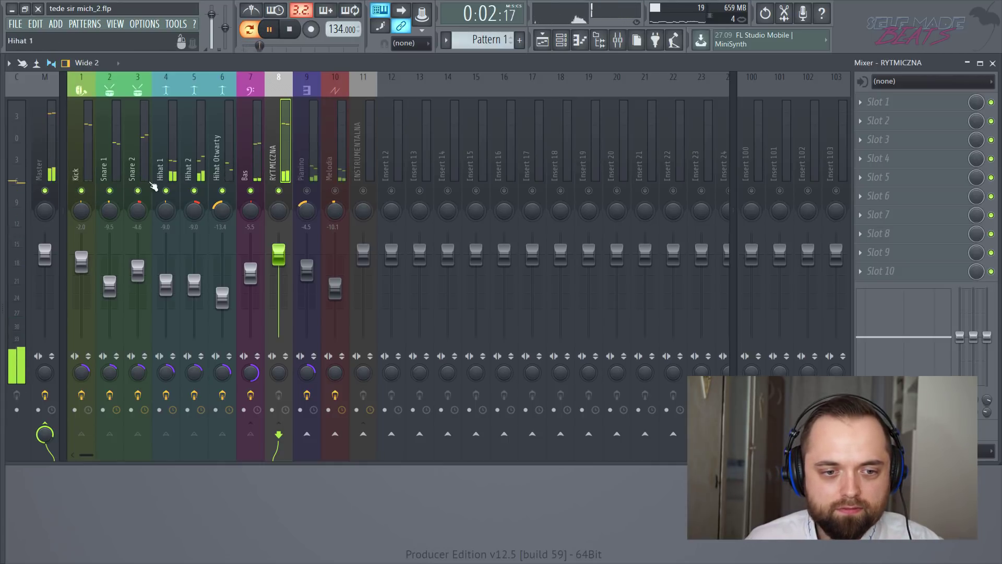
drag(94, 245, 94, 252)
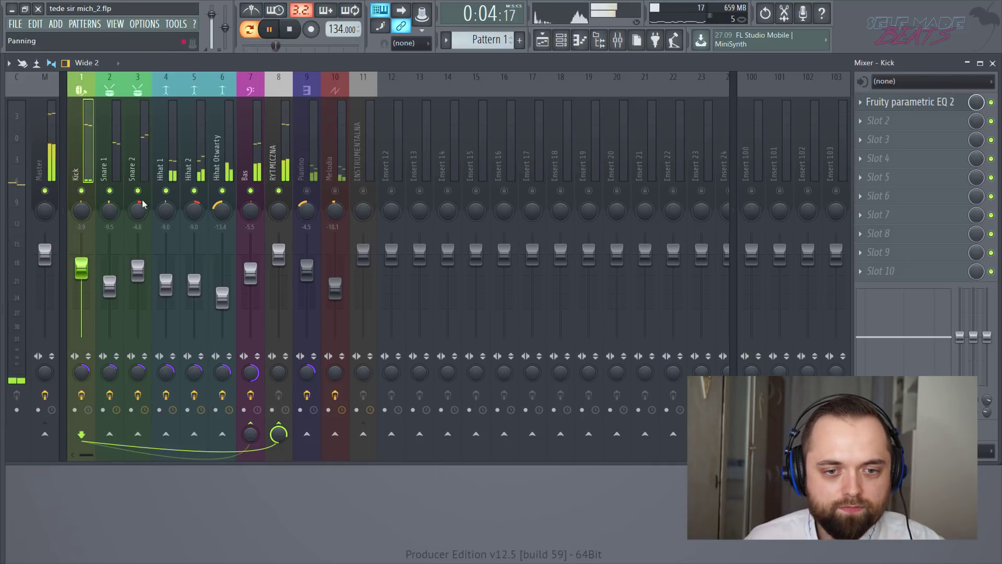
key(space)
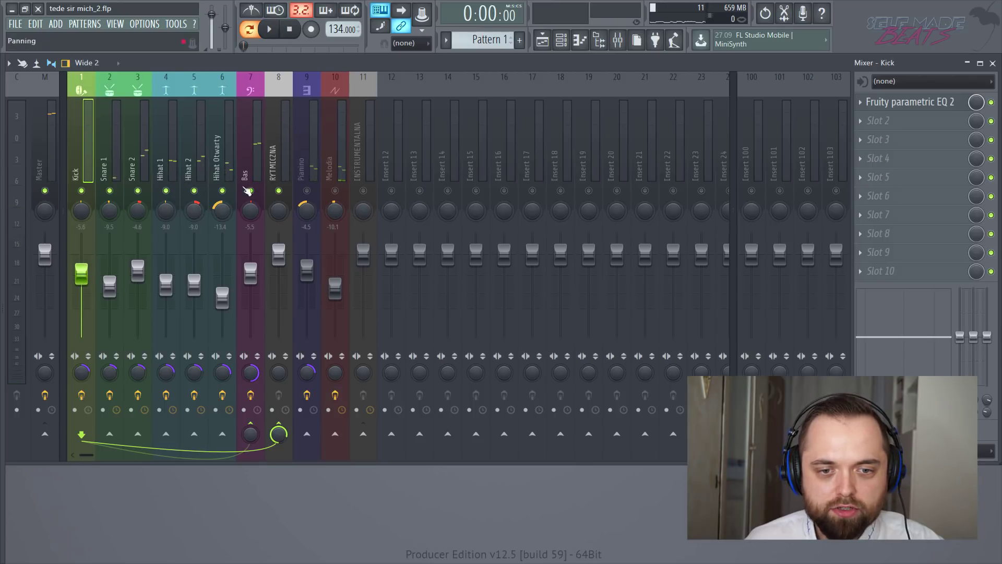
key(space)
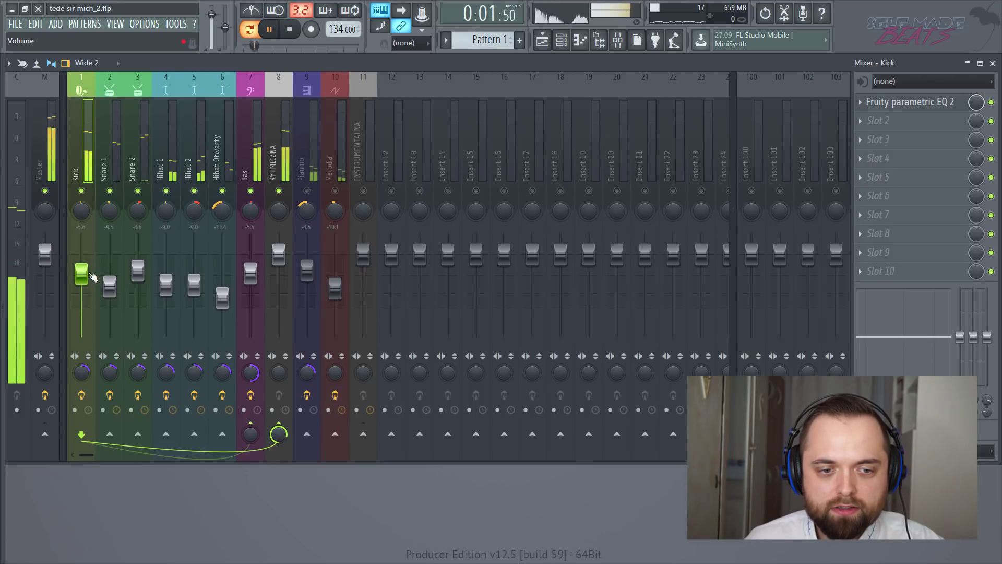
key(space)
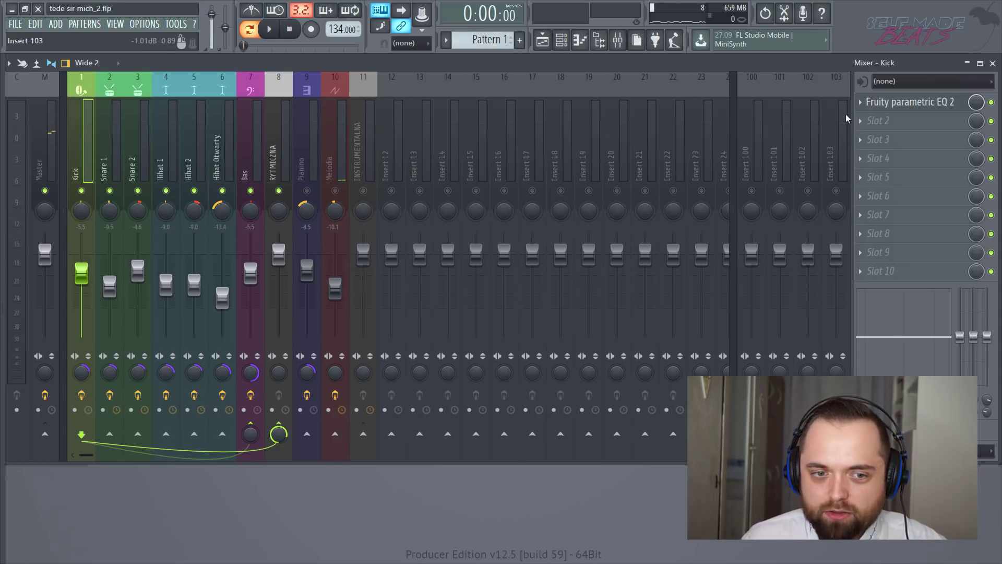
Load Fruity Blood Overdrive into slot 1 of the RYTMICZNA bus and set its PostGain to -0.186 while auditioning.
click(281, 135)
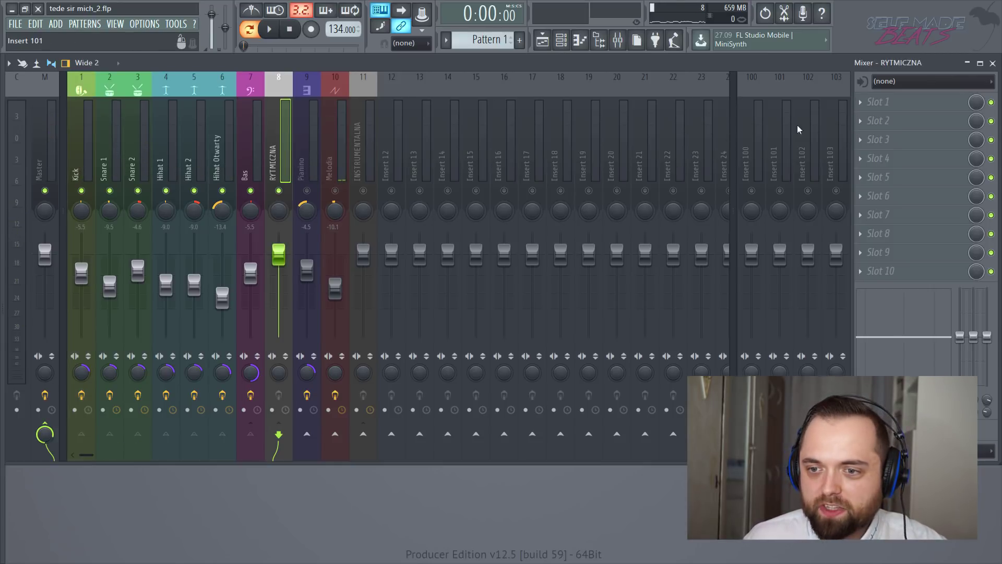
click(895, 103)
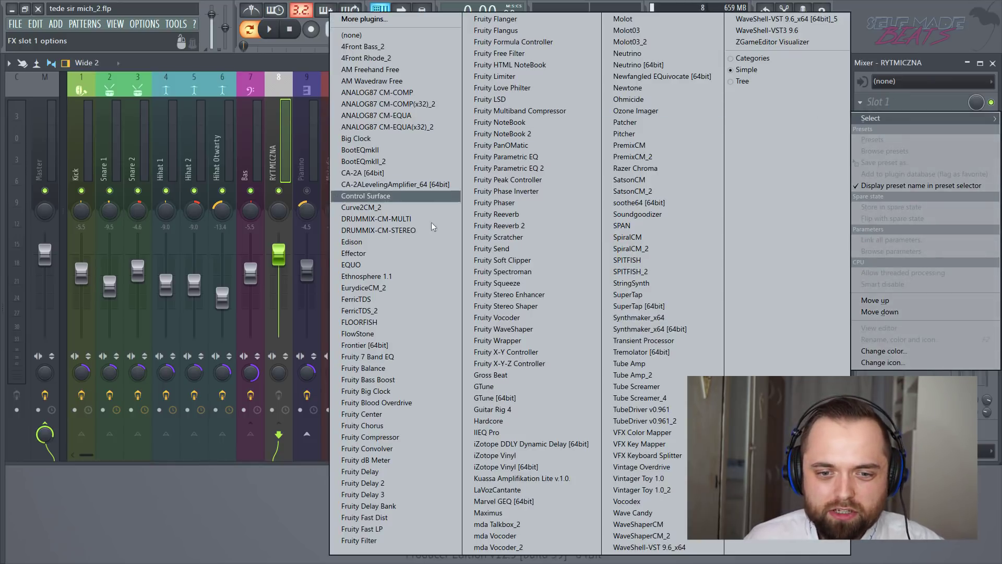
click(414, 405)
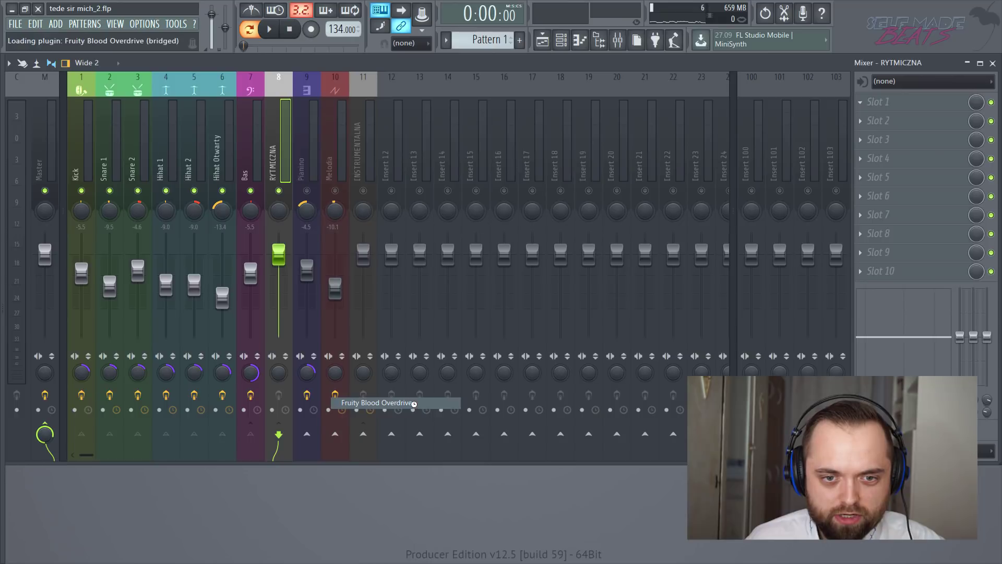
drag(406, 305, 547, 126)
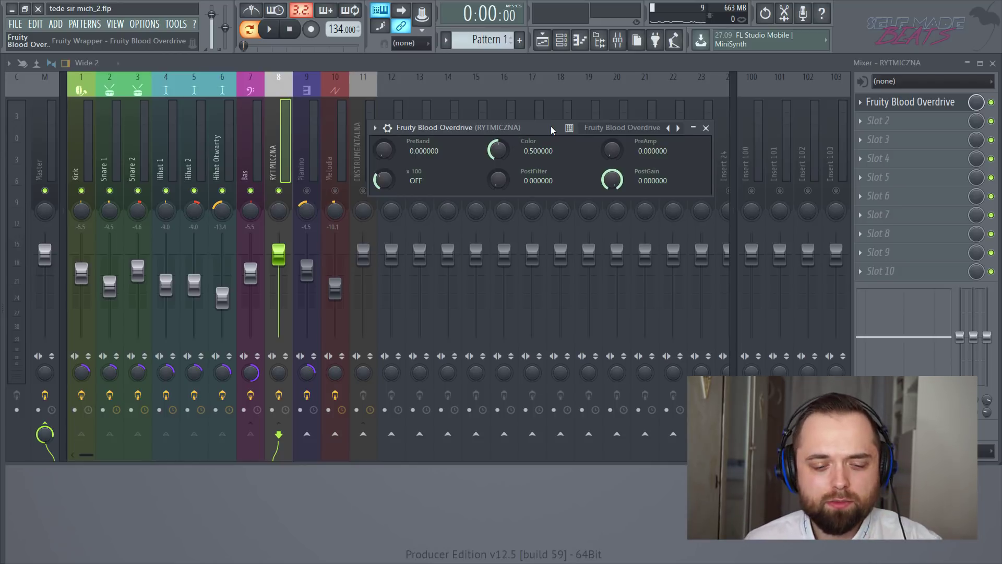
key(space)
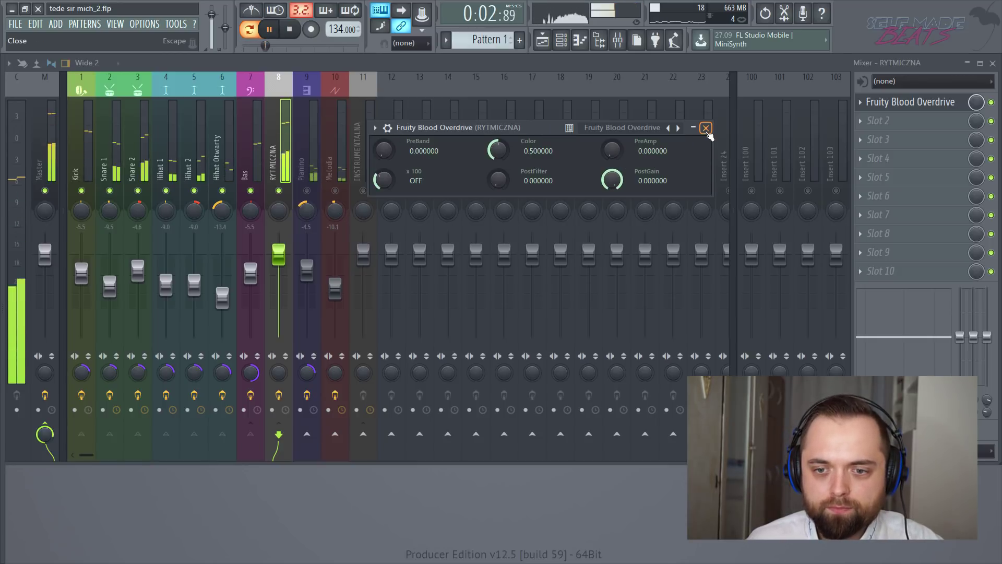
drag(616, 182, 616, 188)
key(space)
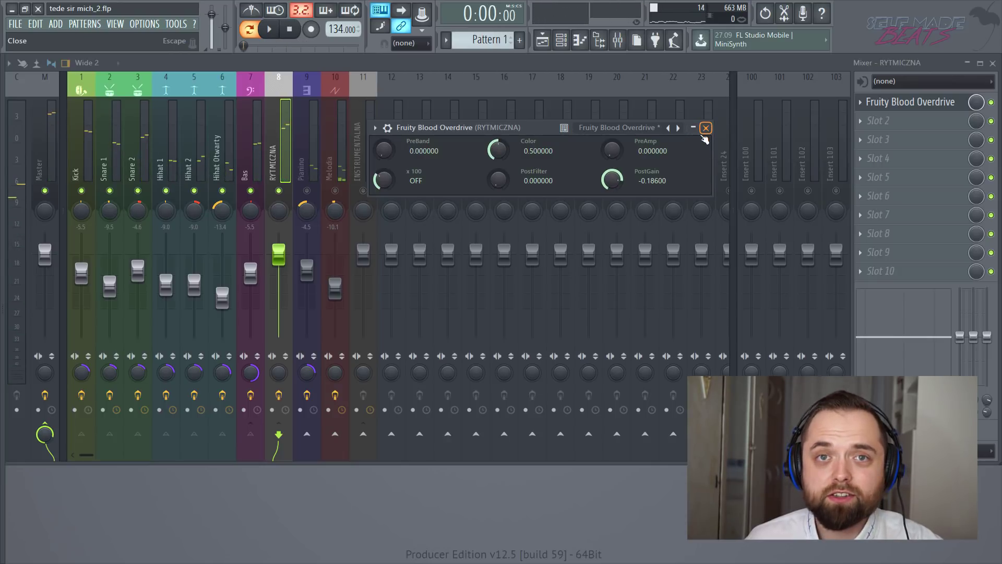
click(706, 128)
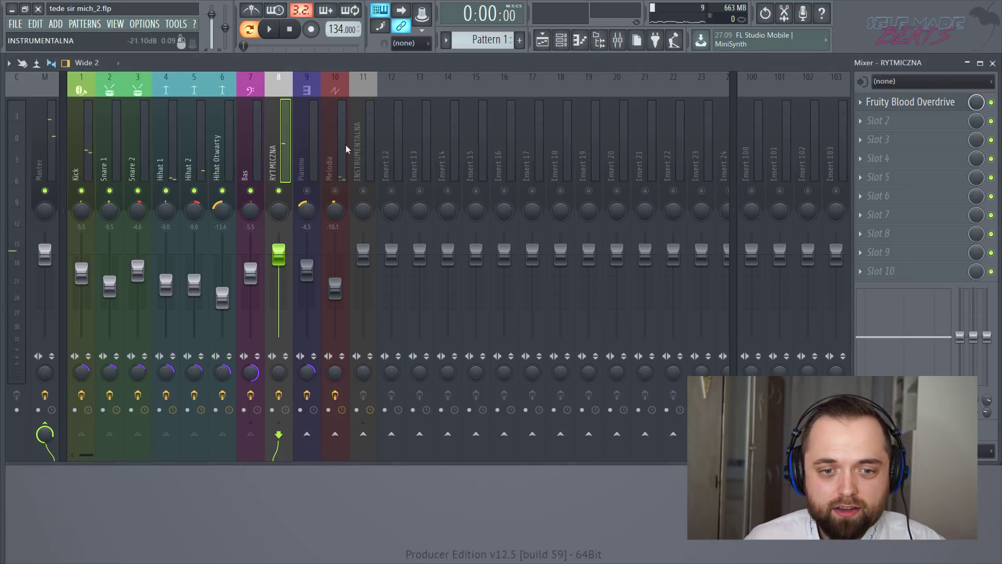
Load Fruity Compressor into slot 2 of the RYTMICZNA bus and set threshold -22.2 dB, ratio 18.4:1 and gain 6.5 dB during playback.
click(872, 121)
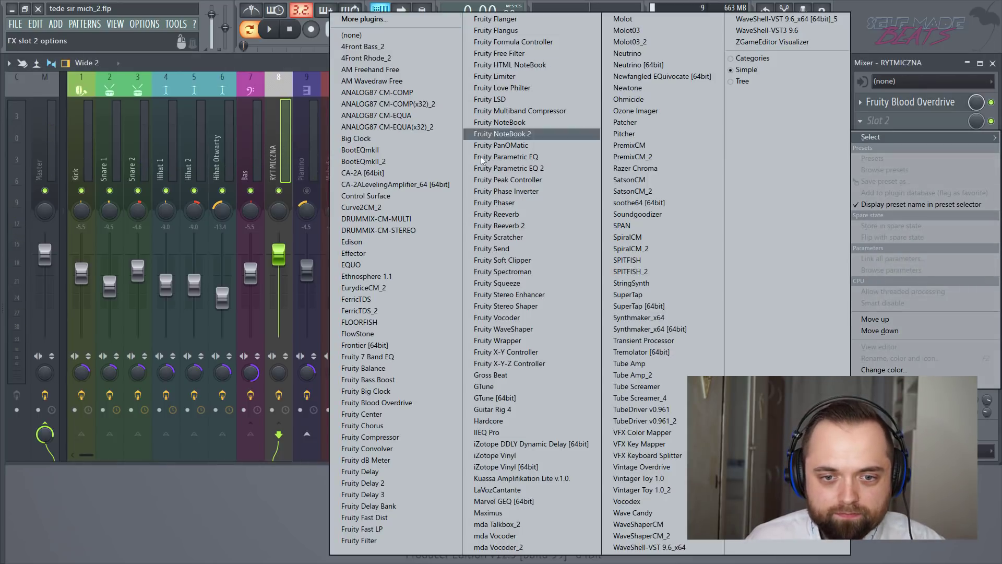
click(430, 438)
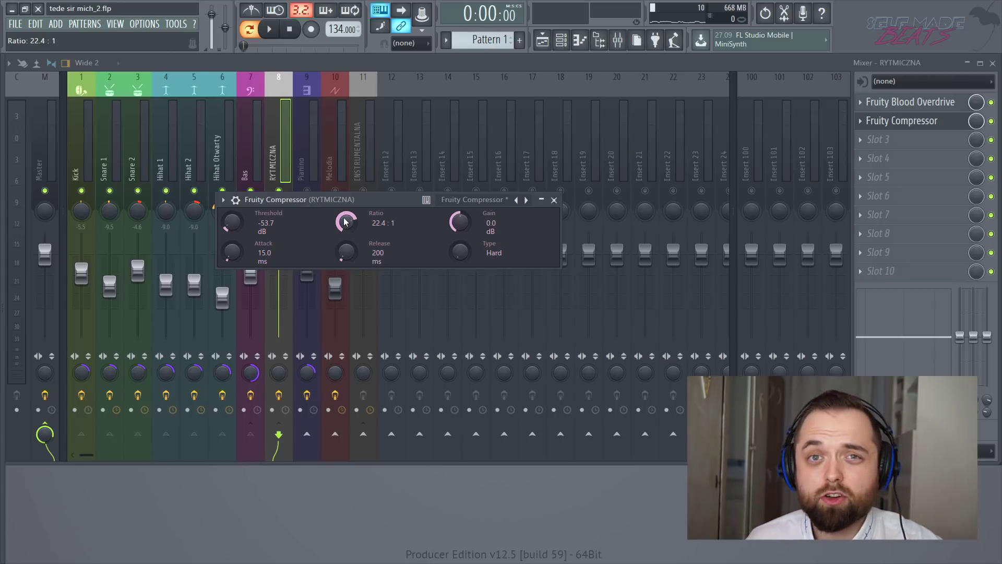
key(space)
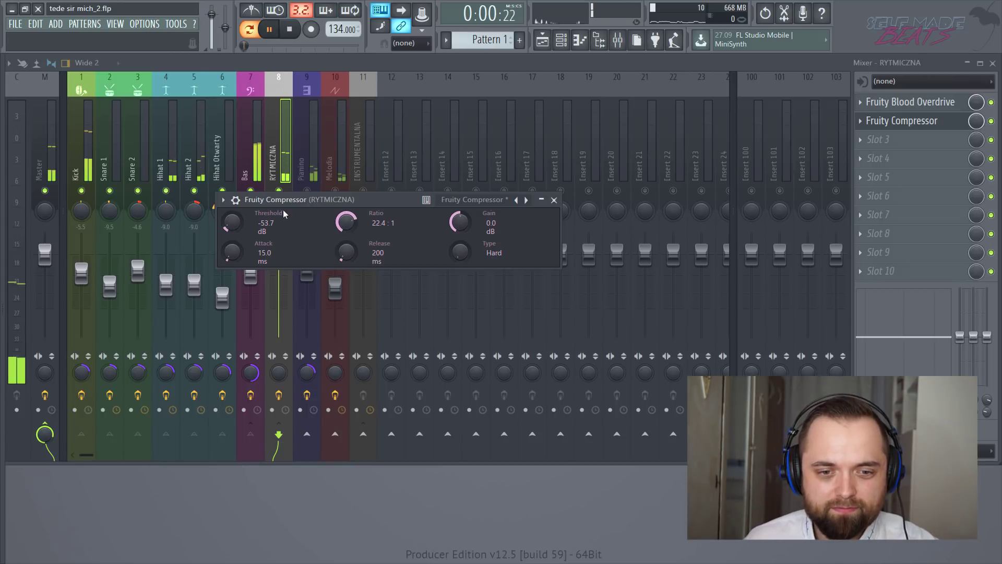
drag(232, 222, 232, 191)
drag(340, 232, 340, 245)
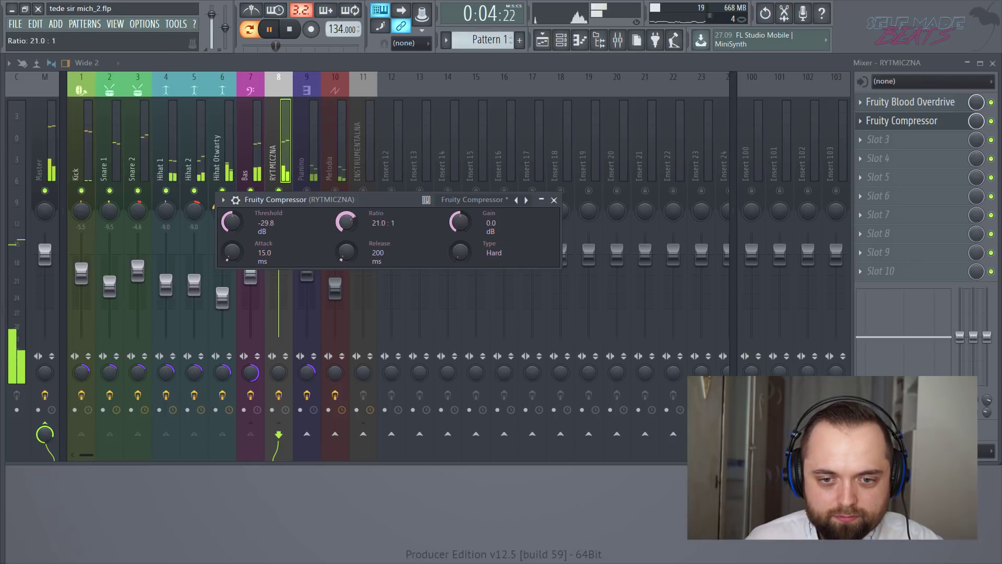
drag(232, 222, 233, 220)
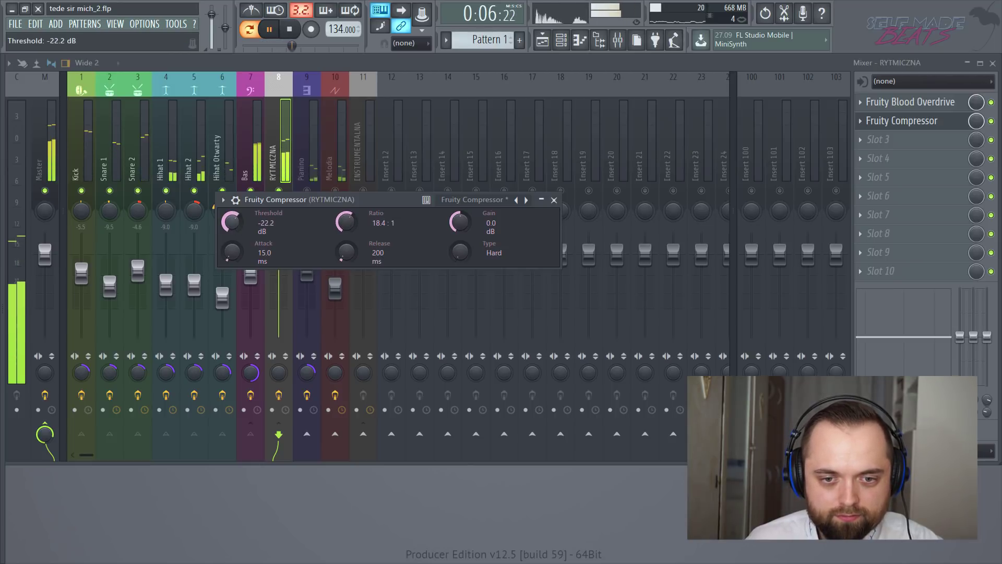
drag(459, 222, 459, 212)
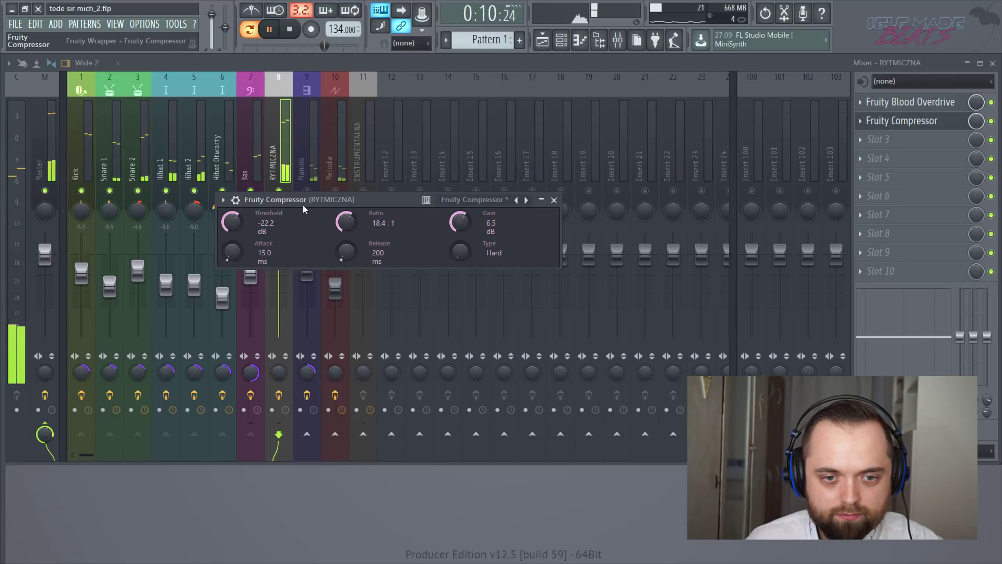
click(554, 200)
key(space)
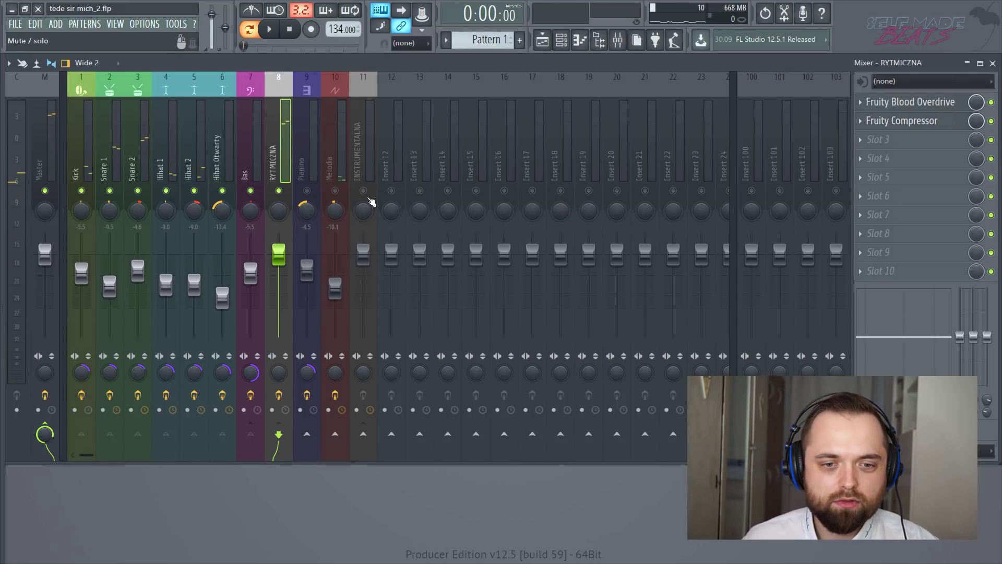
Refine the RYTMICZNA compressor during playback to attack 16.8 ms, ratio 19.5:1, threshold -20.6 dB and gain 6.3 dB.
click(908, 125)
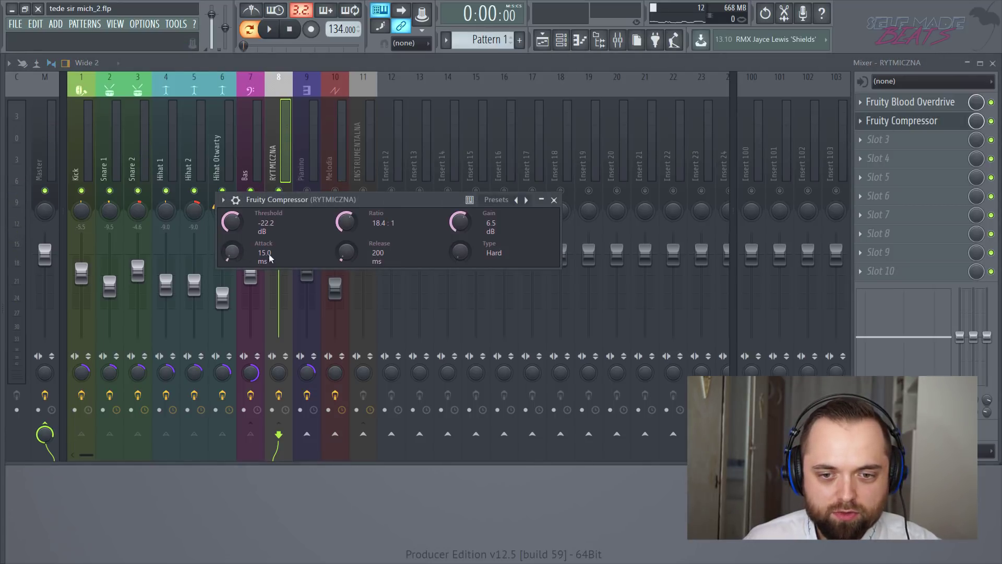
key(space)
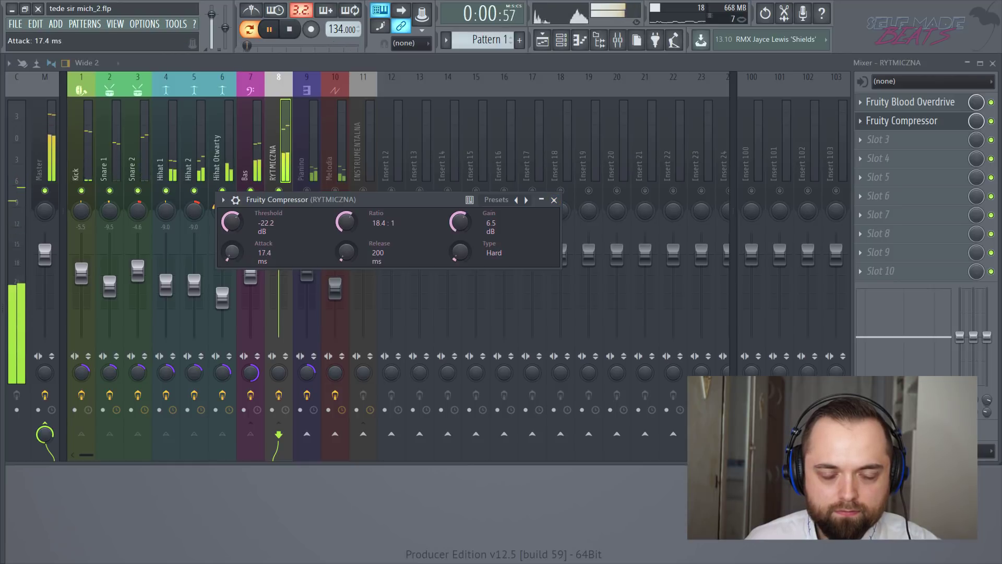
drag(232, 252, 232, 254)
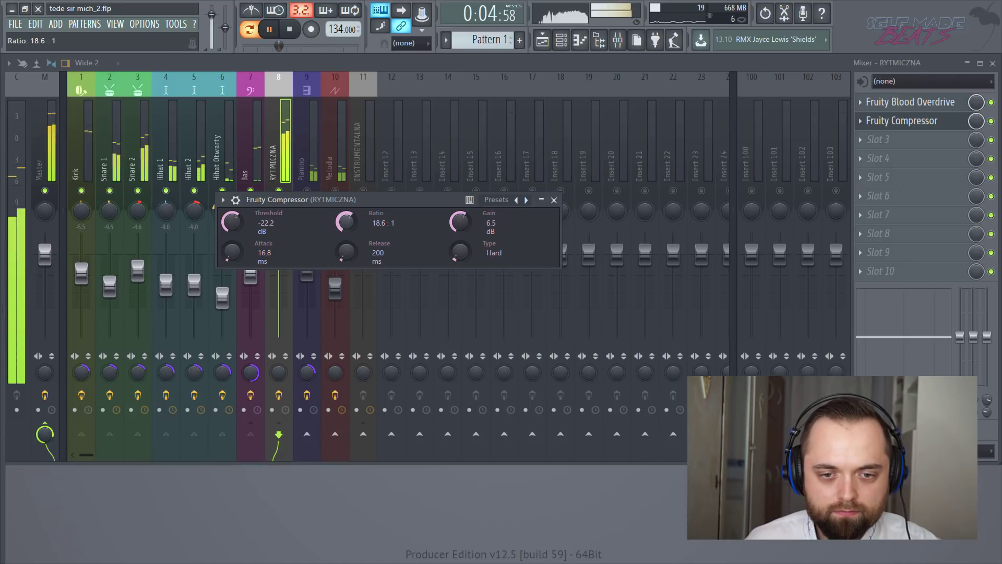
drag(345, 222, 346, 221)
drag(231, 222, 231, 225)
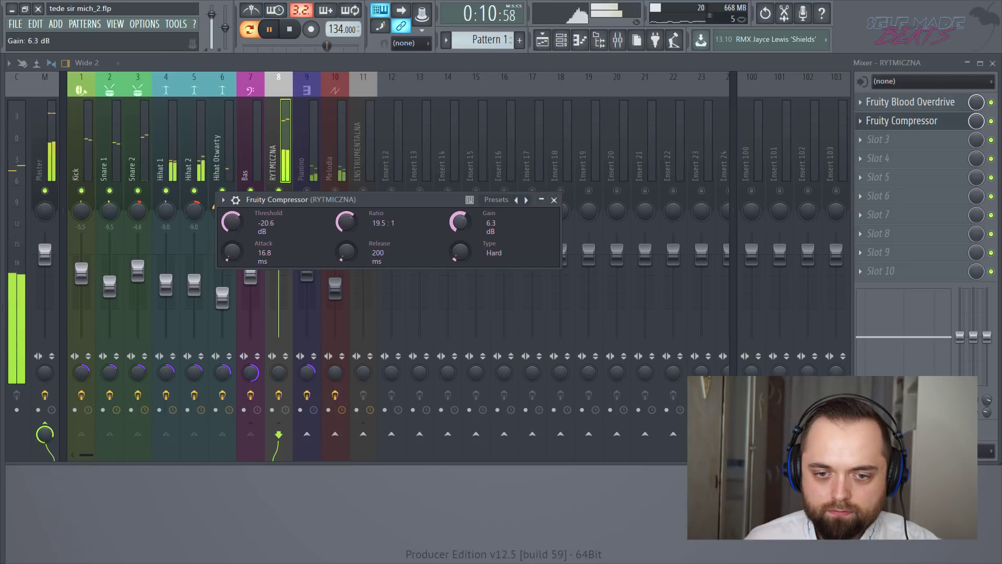
click(554, 200)
key(space)
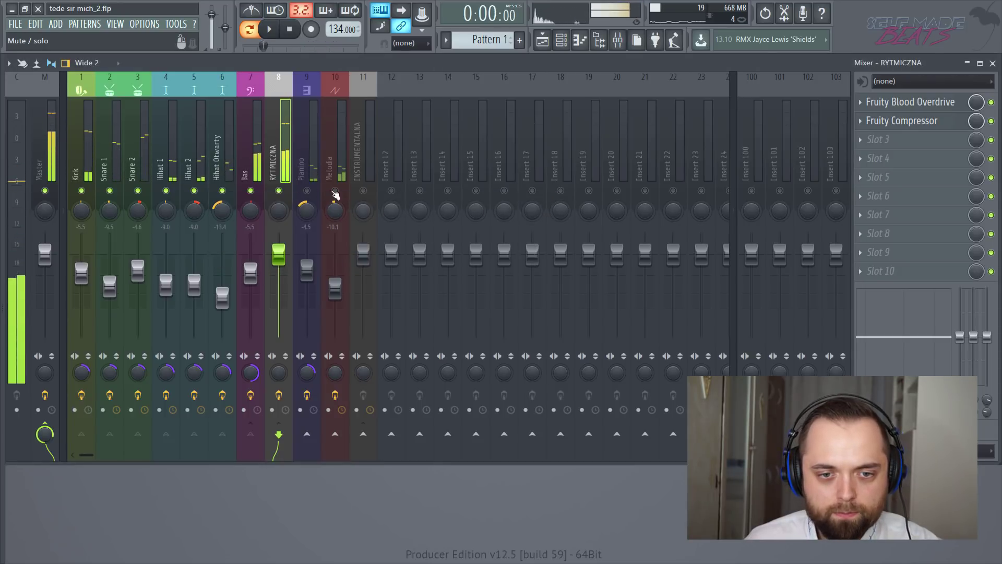
Turn off solo on the RYTMICZNA bus and play the full mix with the INSTRUMENTALNA bus selected.
right_click(279, 191)
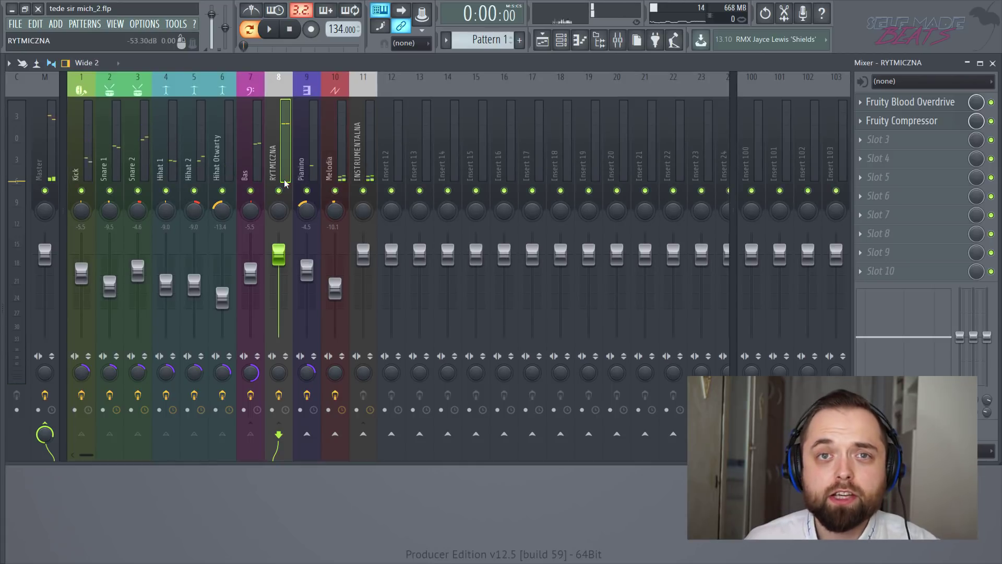
key(space)
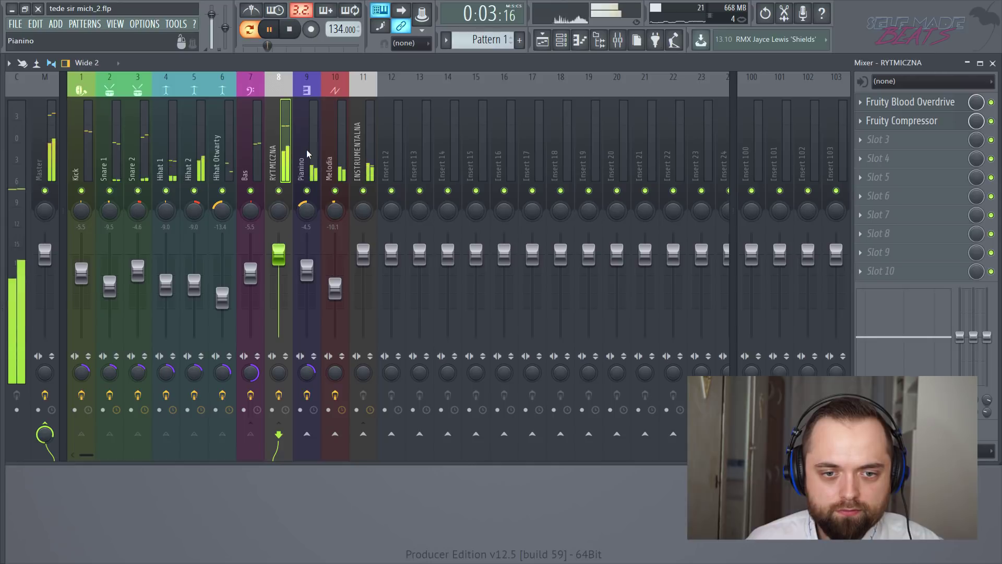
click(355, 157)
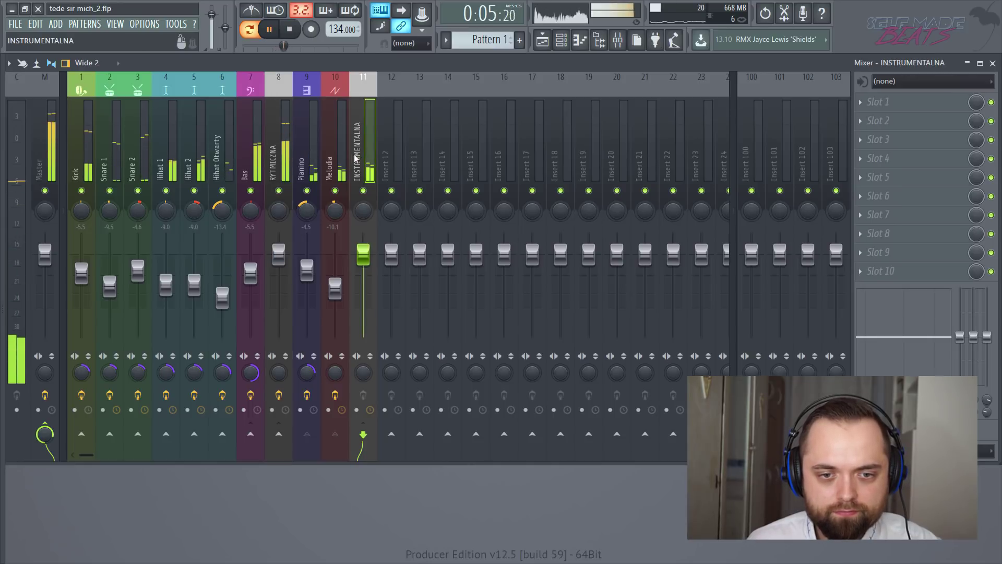
Lower both snare tracks together during playback, bringing Snare 1 to -11.7 dB and Snare 2 to -6.8 dB.
click(110, 156)
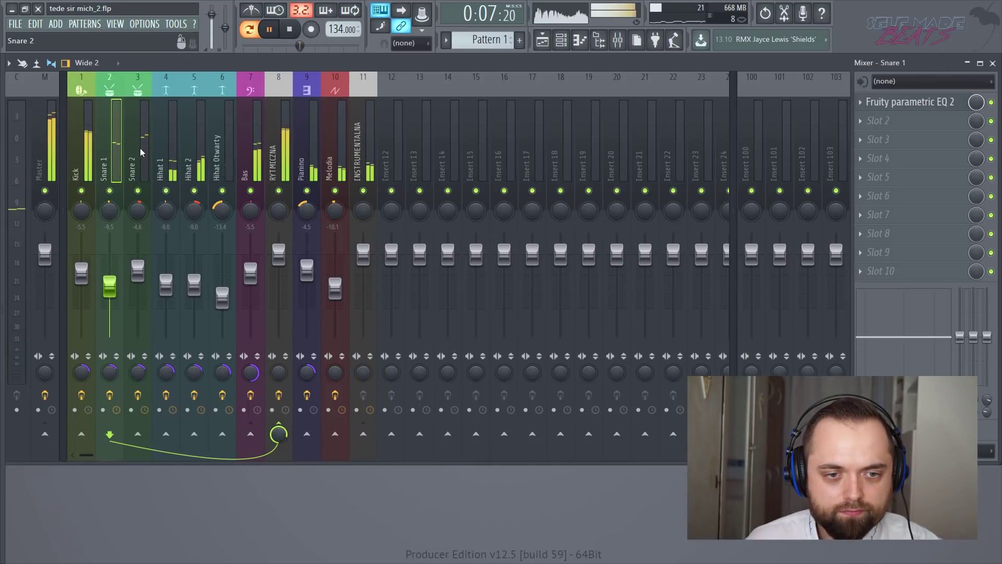
ctrl+shift+click(143, 146)
drag(140, 271, 140, 278)
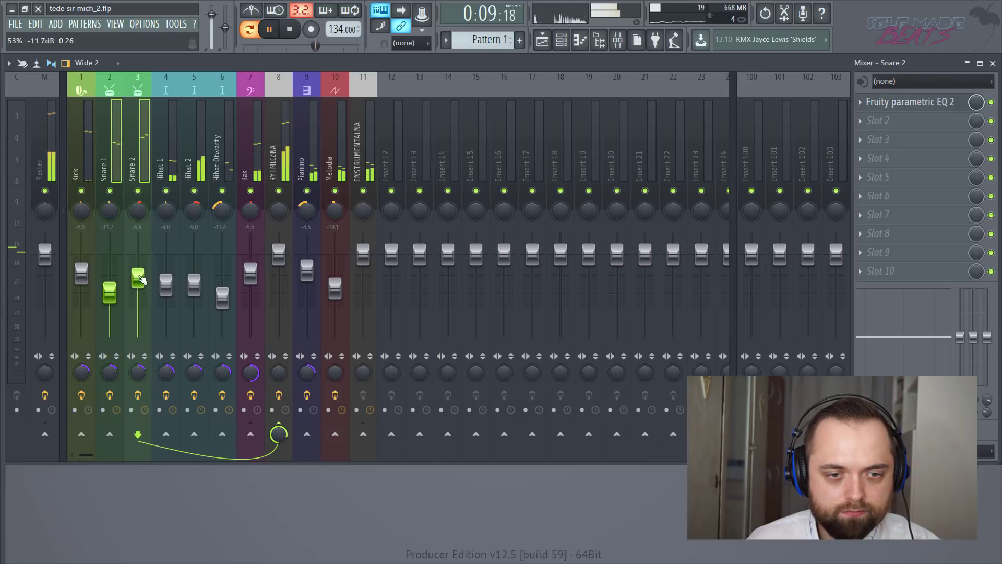
Lower the Hihat 1 and Hihat 2 tracks together to -12.6 dB during playback.
click(180, 123)
click(262, 136)
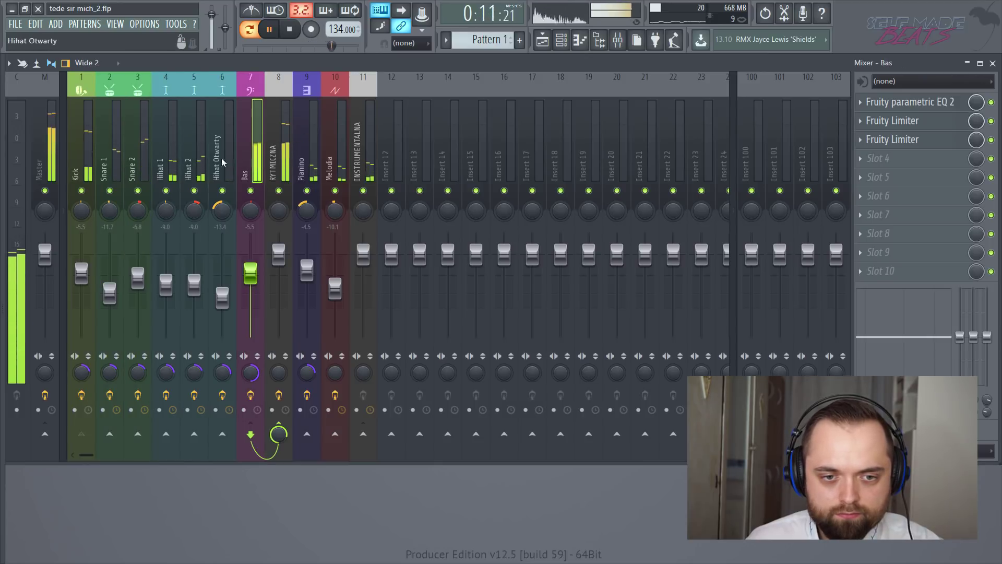
click(178, 163)
ctrl+shift+click(201, 151)
drag(194, 285, 194, 295)
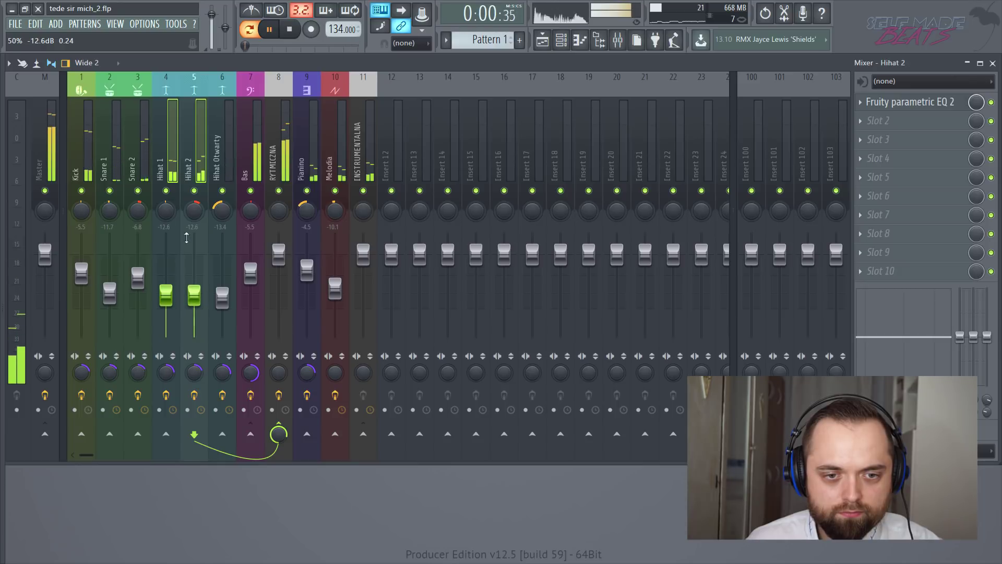
Stop playback and load Fruity Limiter into slot 2 of the Hihat Otwarty track.
click(233, 150)
key(space)
click(932, 124)
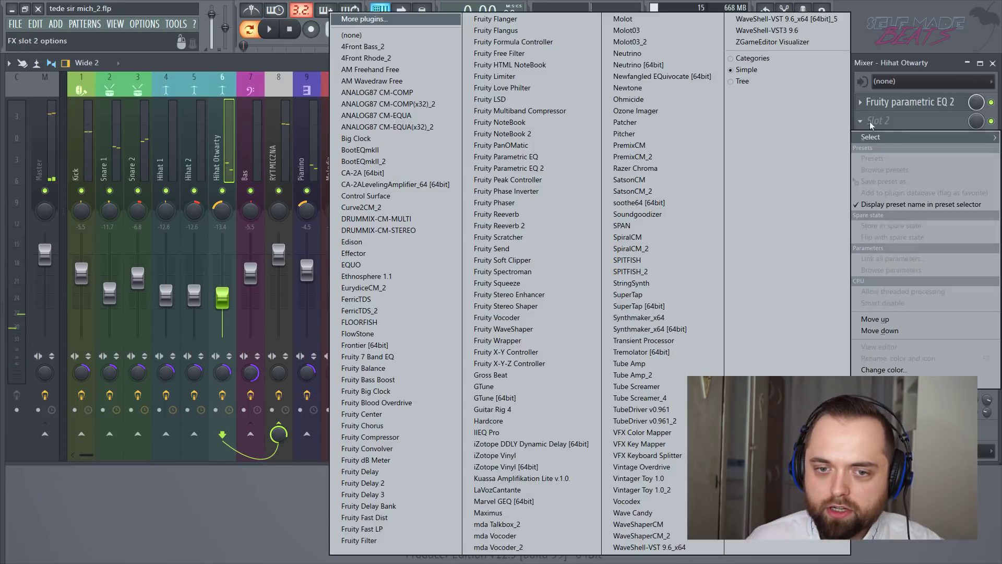
click(540, 79)
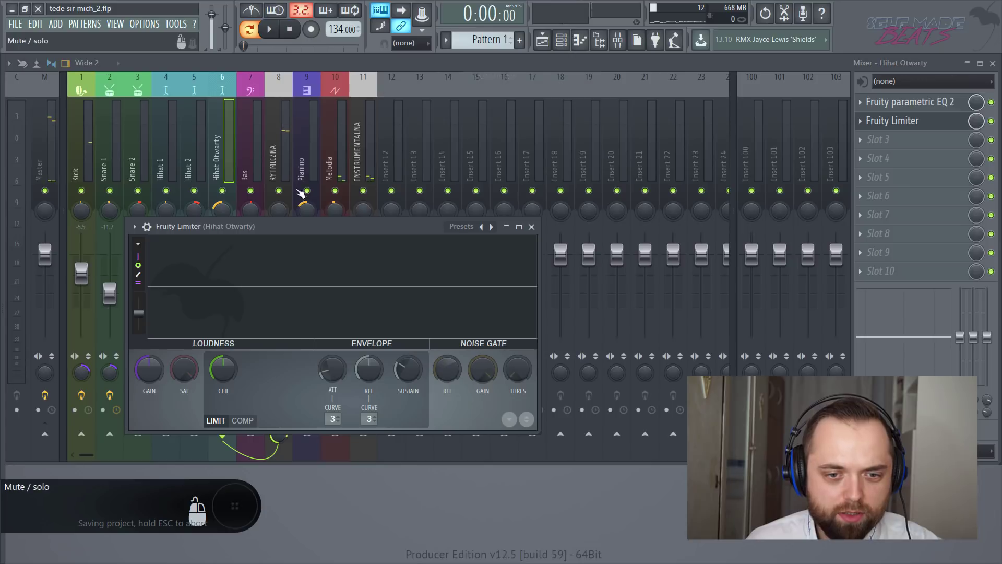
drag(305, 227, 487, 137)
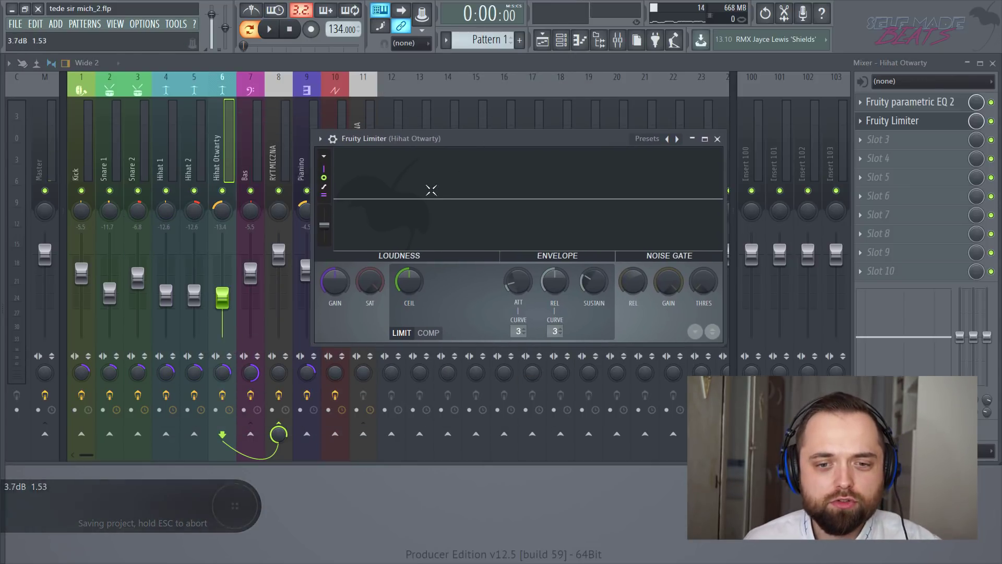
Set the Hihat Otwarty limiter's ceiling to -19.0 dB and gain to 2.1 dB during playback, close it and replay the mix.
key(space)
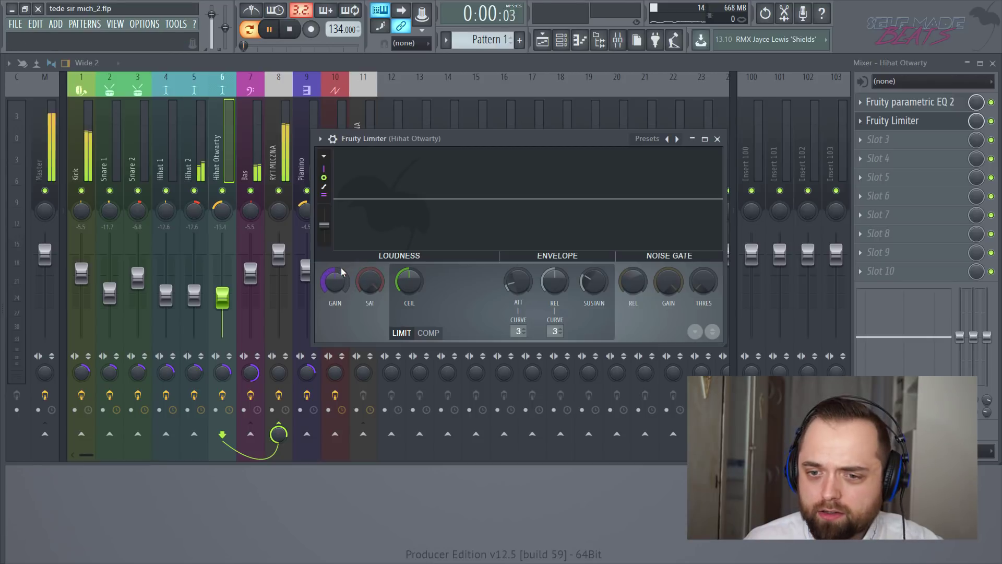
drag(409, 282, 409, 321)
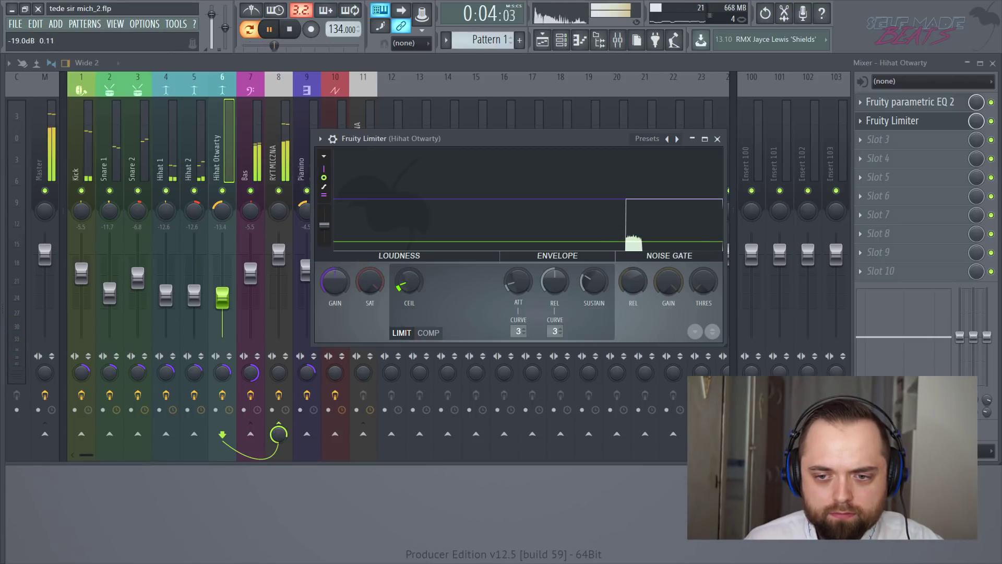
drag(335, 282, 334, 252)
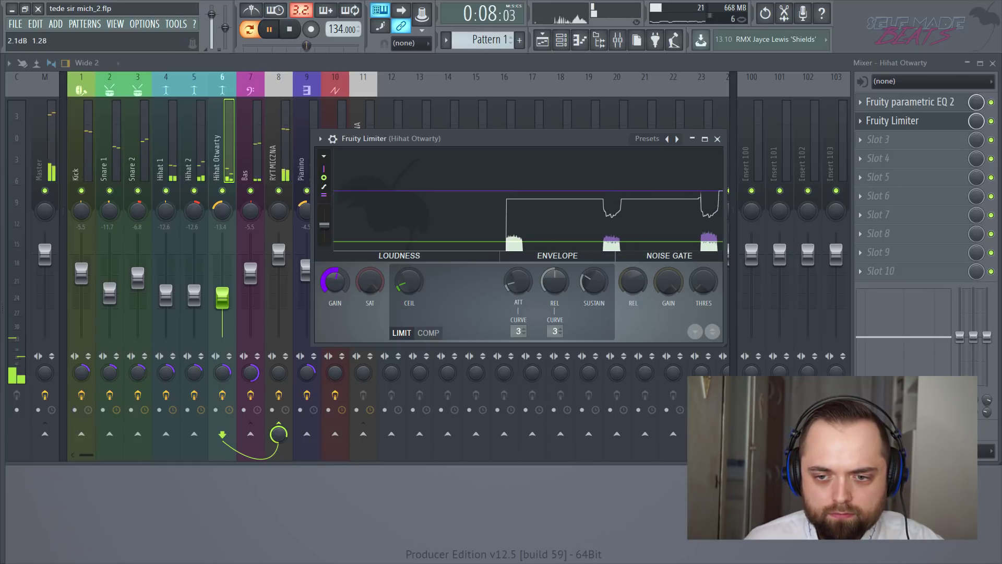
key(space)
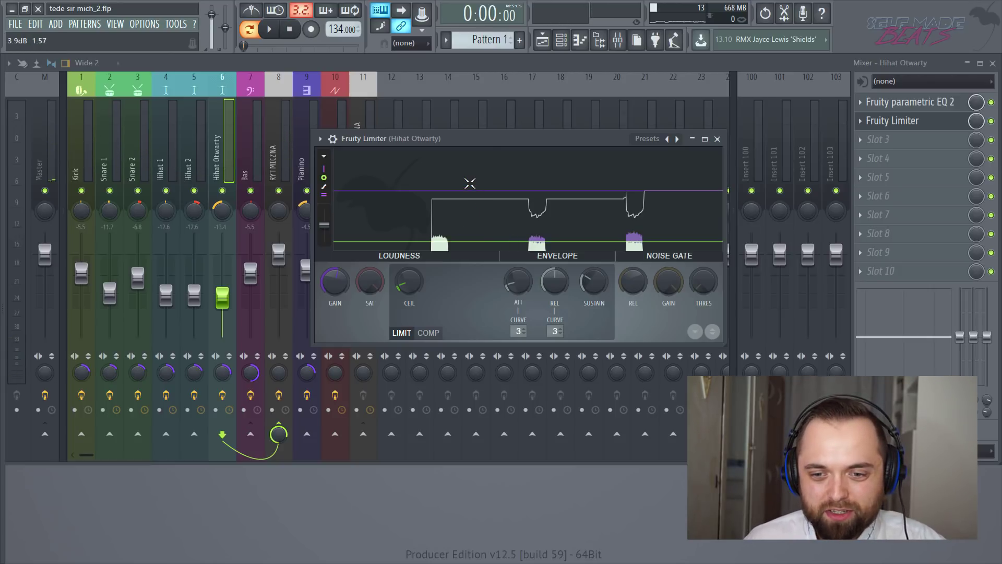
click(726, 140)
key(space)
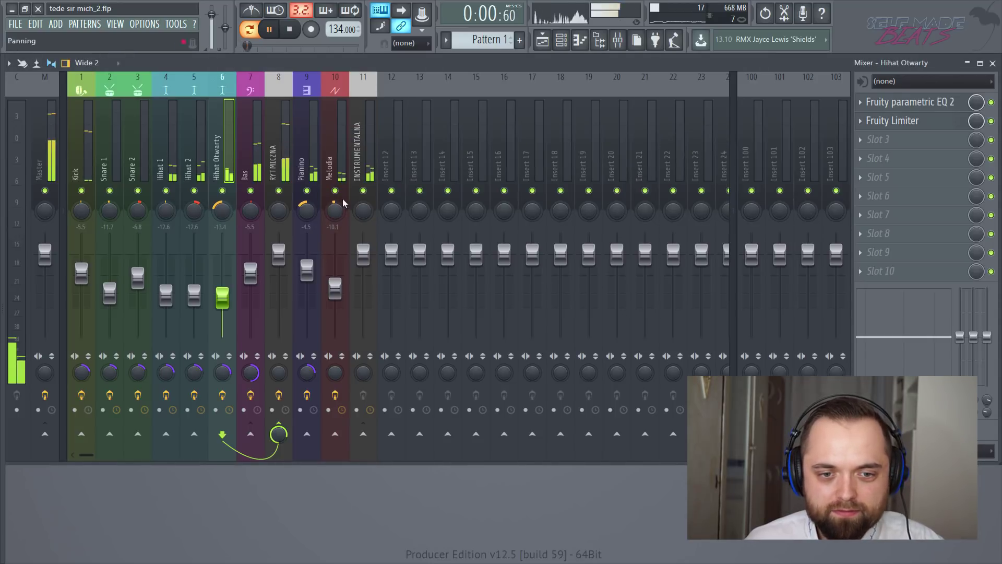
Listen through the mix, then load Fruity Reeverb 2 into slot 3 of the RYTMICZNA bus.
click(328, 145)
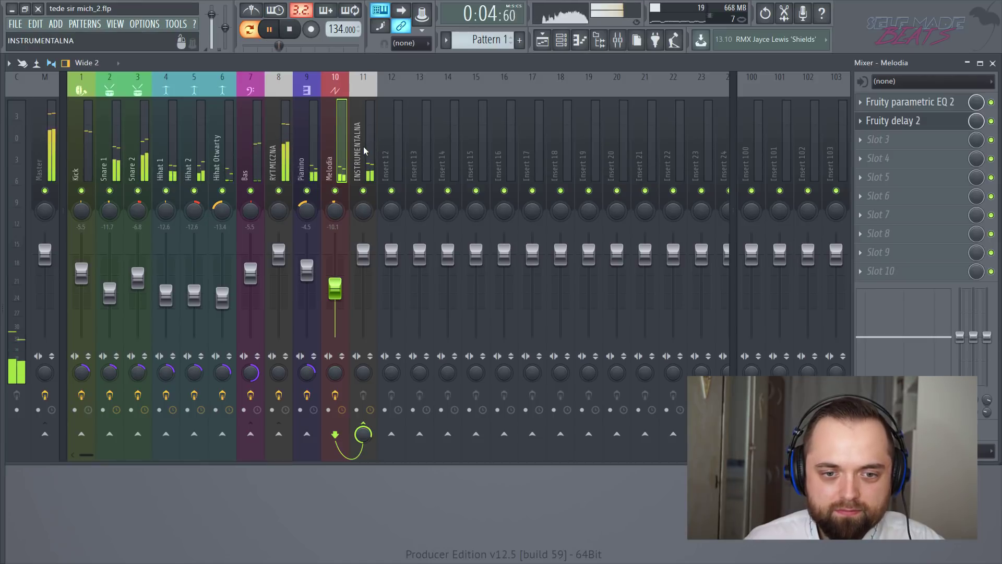
click(279, 151)
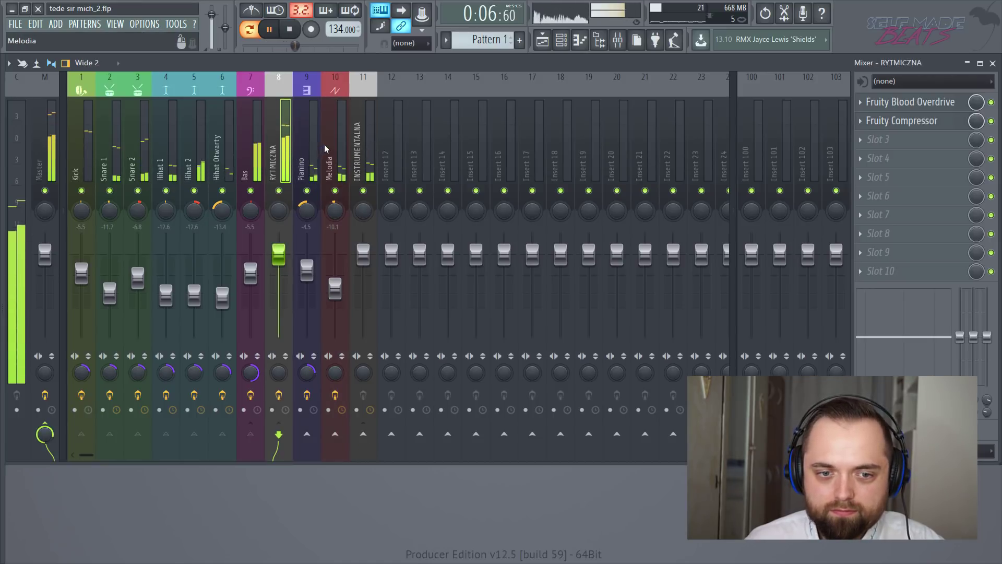
click(221, 145)
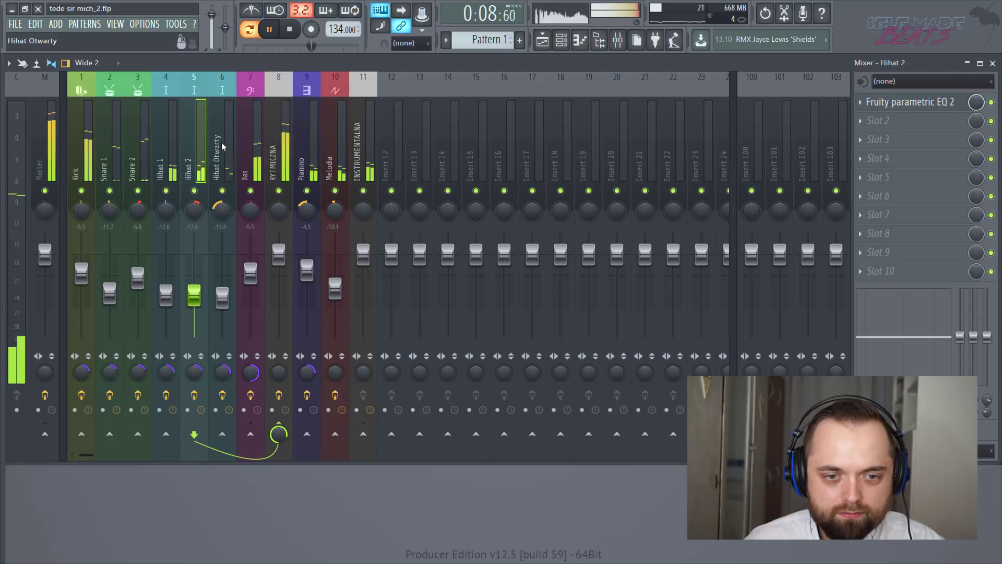
click(280, 151)
key(space)
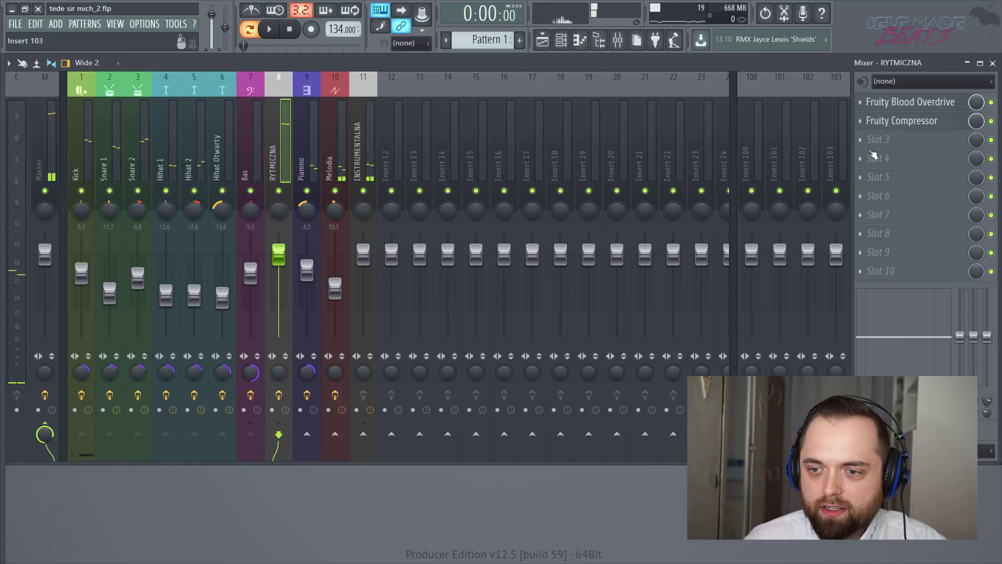
click(902, 140)
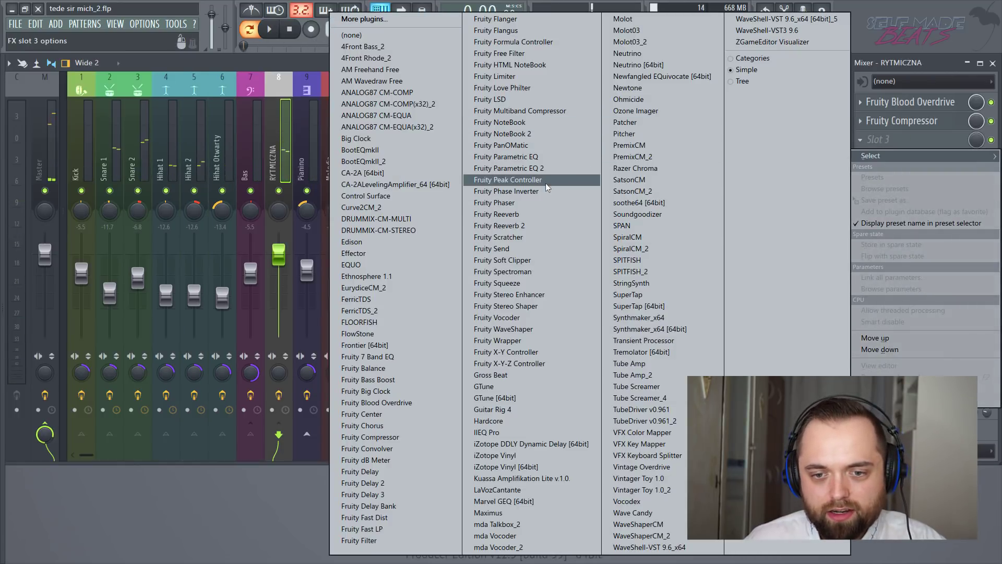
click(544, 224)
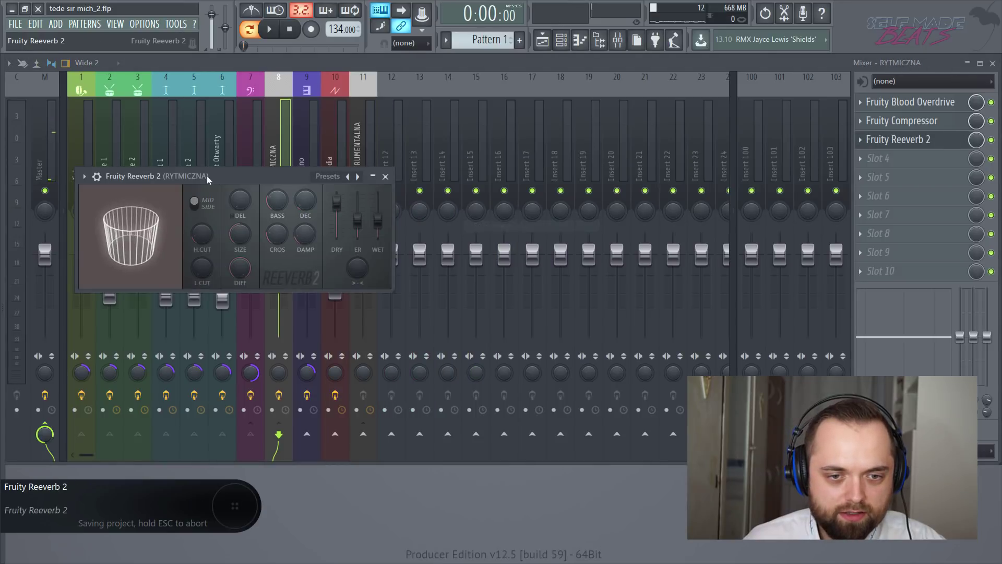
drag(209, 180, 266, 174)
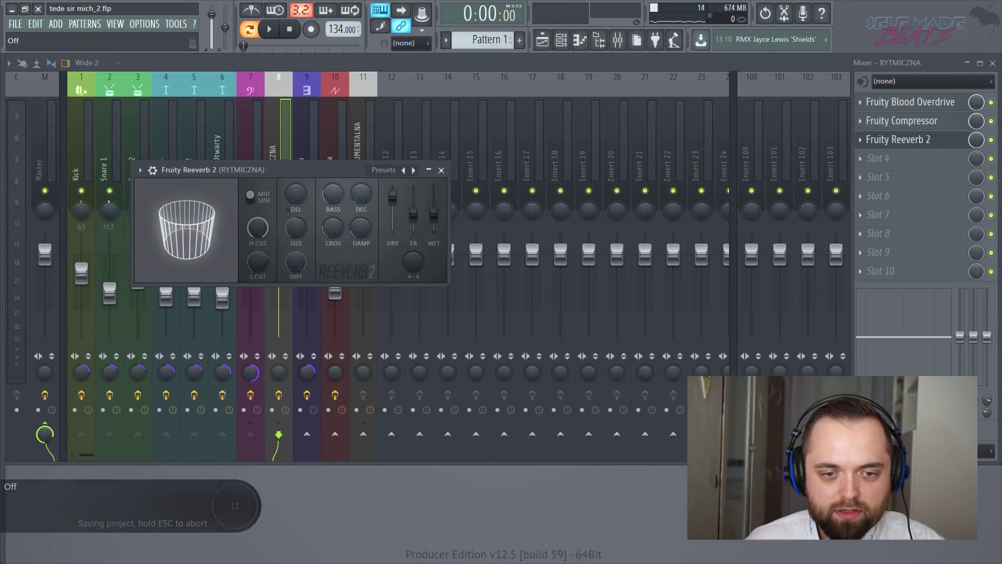
Set the RYTMICZNA reverb's wet level to 15% and adjust its high cut during playback.
drag(262, 234, 262, 234)
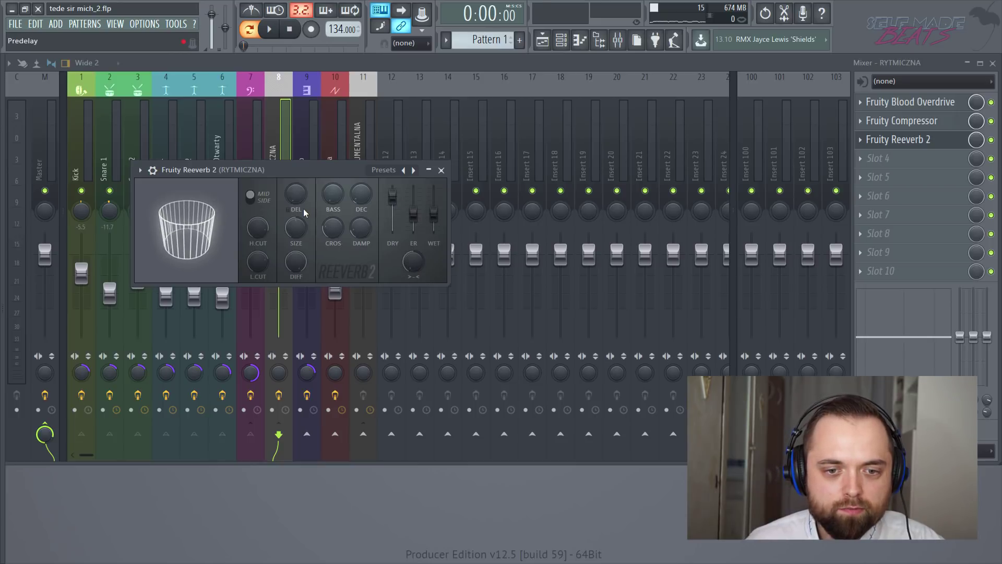
key(space)
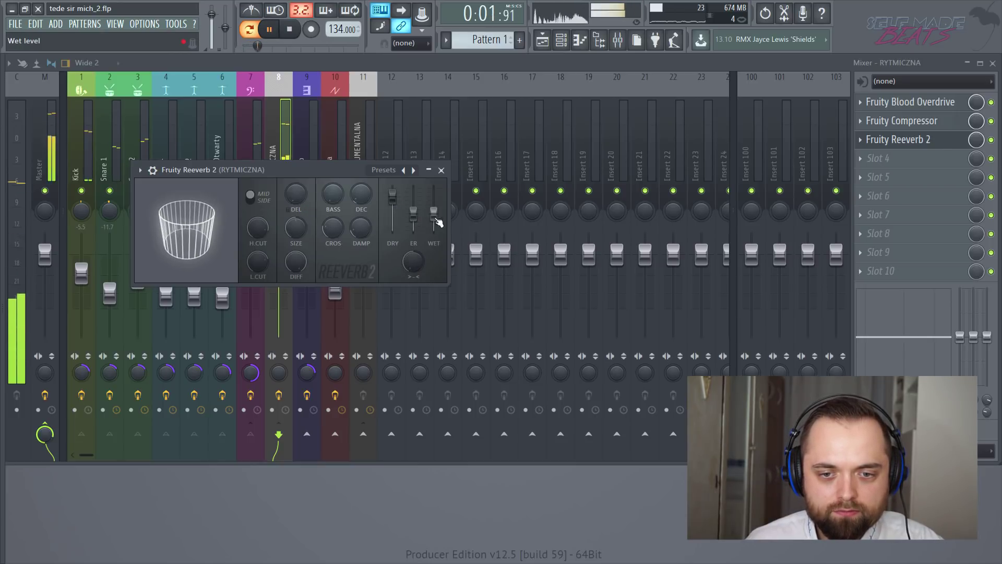
drag(437, 222, 438, 237)
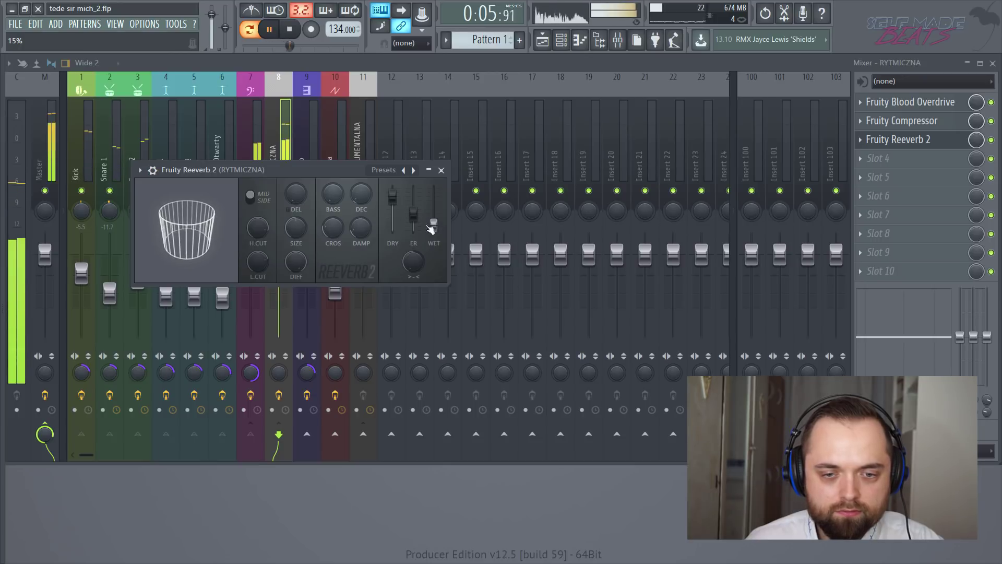
drag(257, 228, 258, 238)
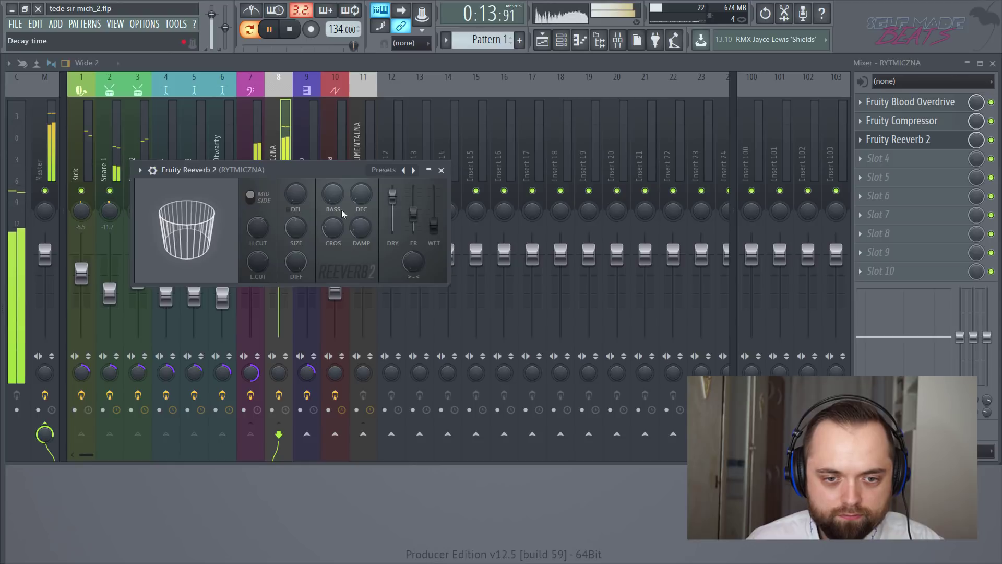
Fine-tune the RYTMICZNA reverb's high cut and wet level, and set its decay time to 1.0 sec while auditioning.
mouse_move(259, 227)
mouse_down()
mouse_move(261, 263)
mouse_move(263, 231)
mouse_up()
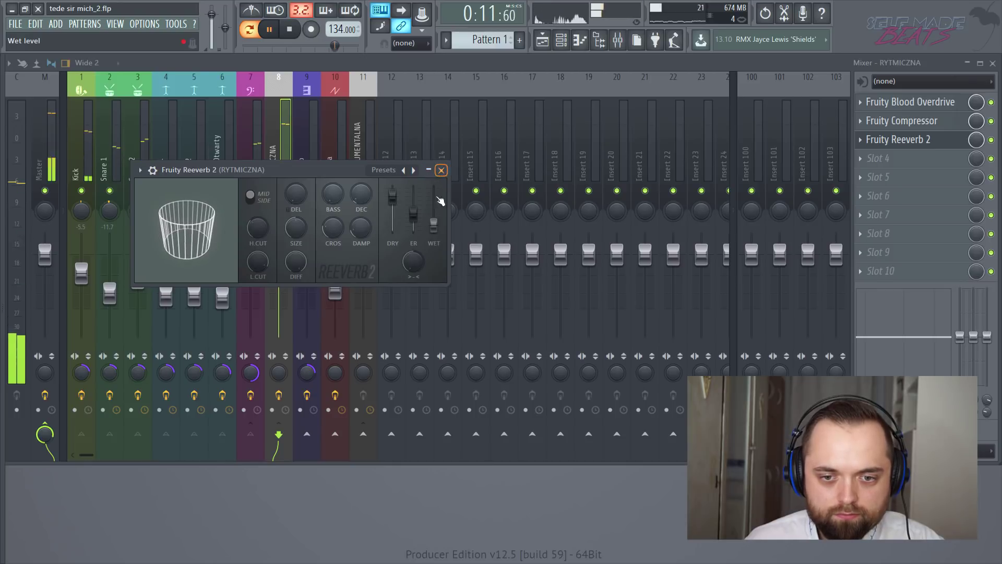
drag(434, 224, 434, 224)
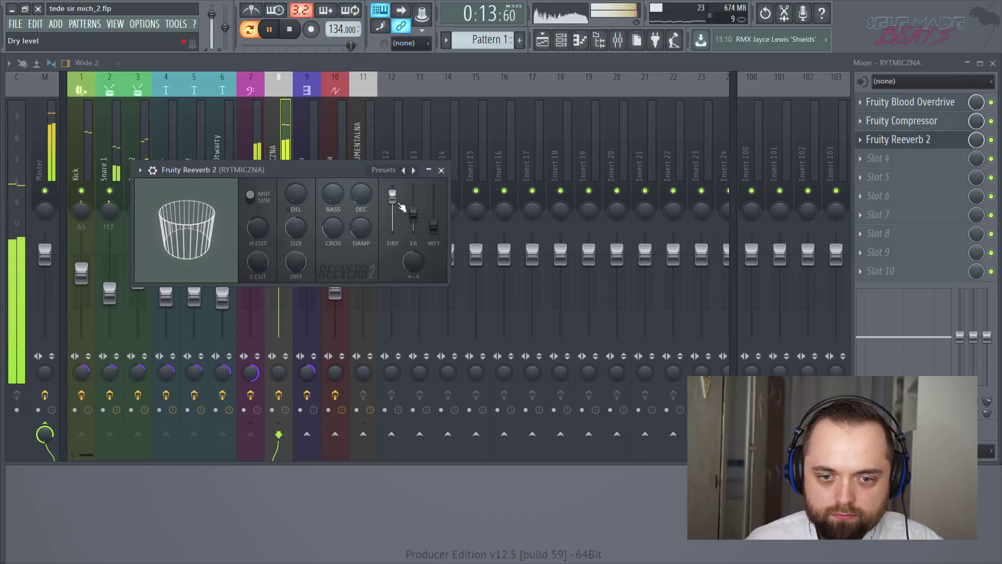
drag(392, 196, 367, 202)
key(space)
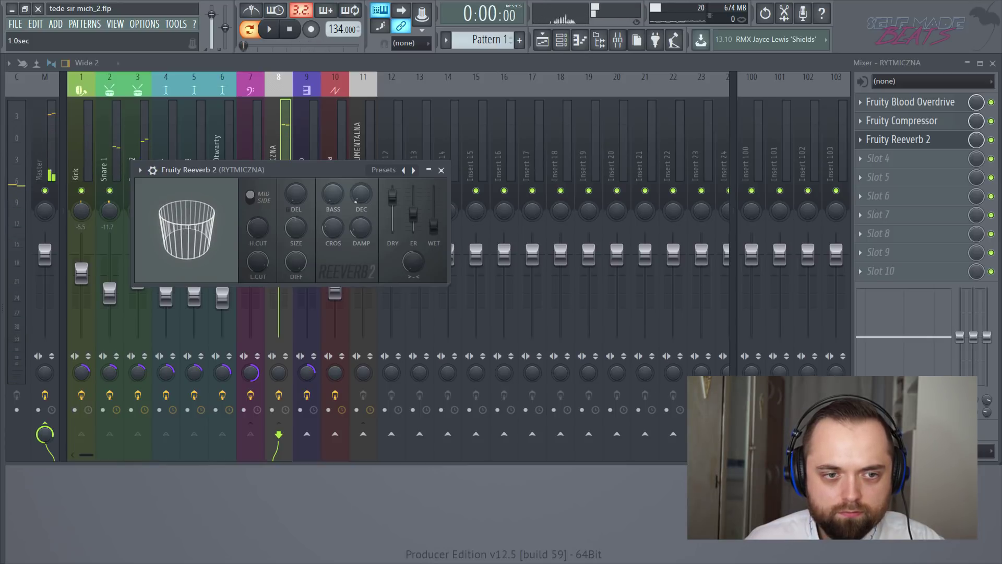
key(space)
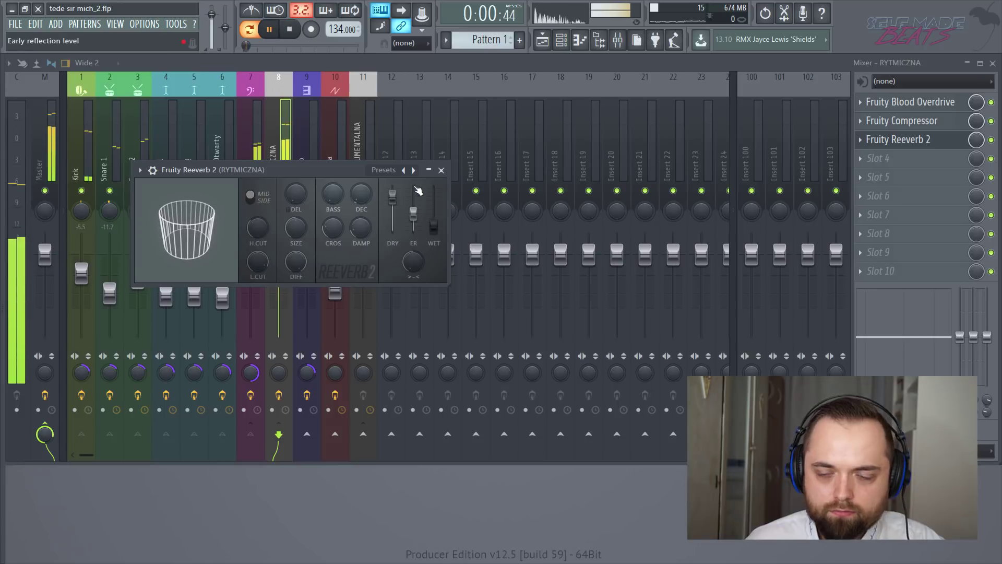
key(space)
click(441, 170)
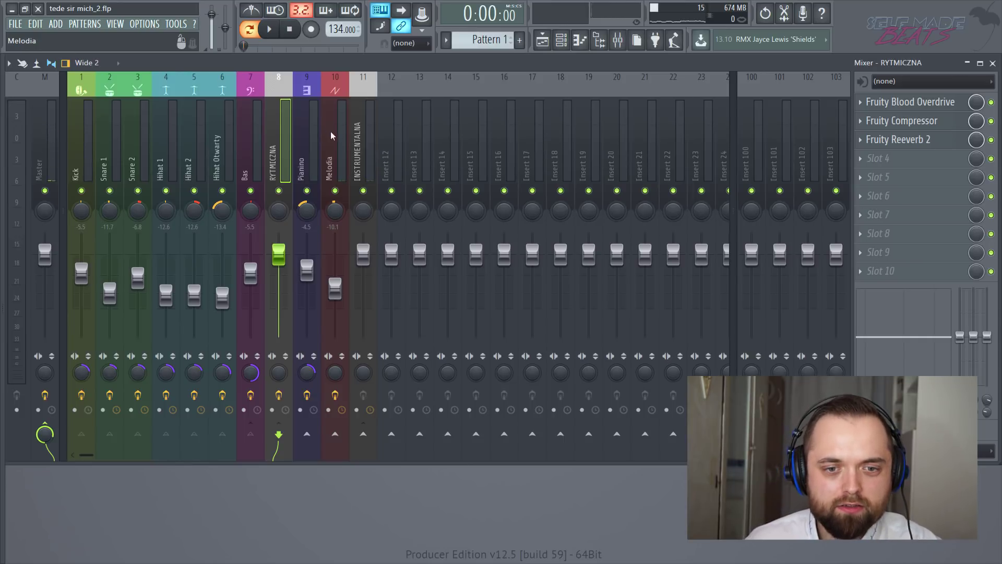
Reopen the RYTMICZNA bus reverb, compare room sizes of 16 and 100 during playback, and settle slightly below the maximum.
click(168, 150)
click(277, 149)
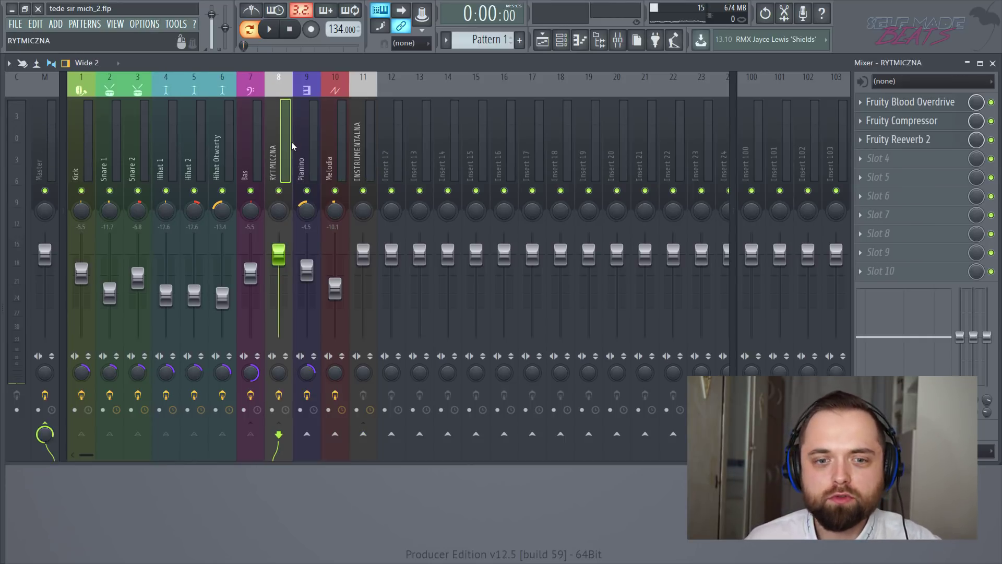
click(924, 140)
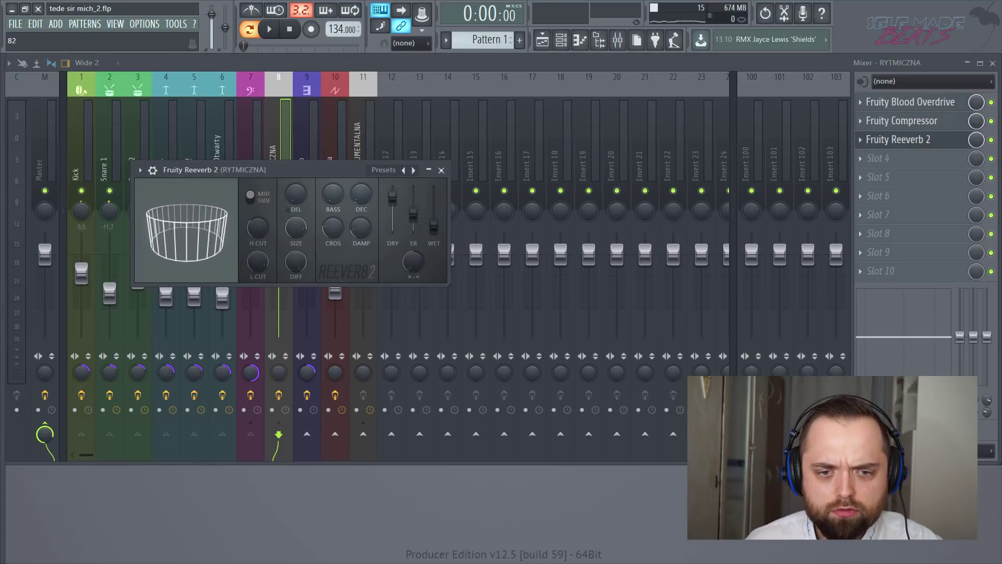
key(space)
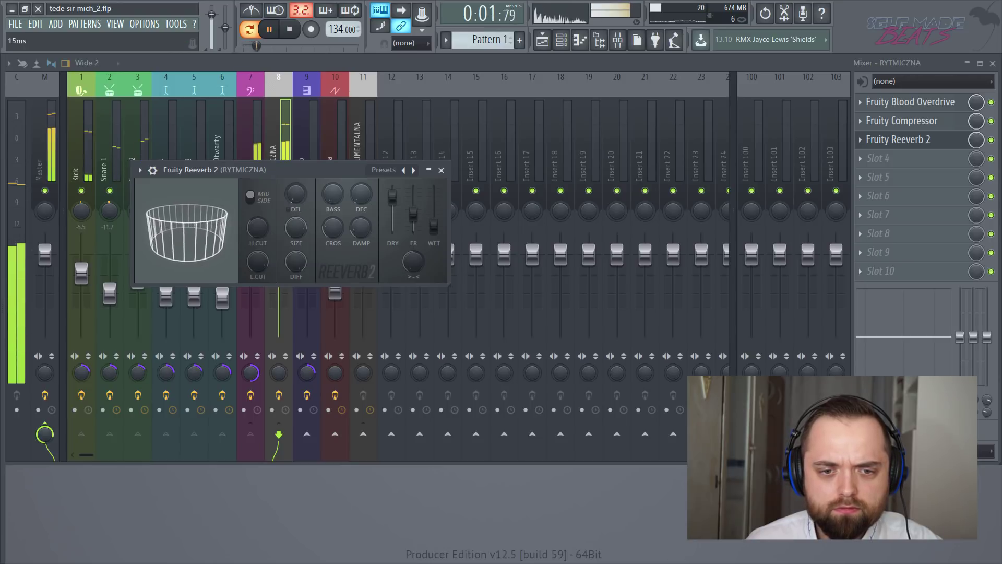
drag(296, 194, 296, 189)
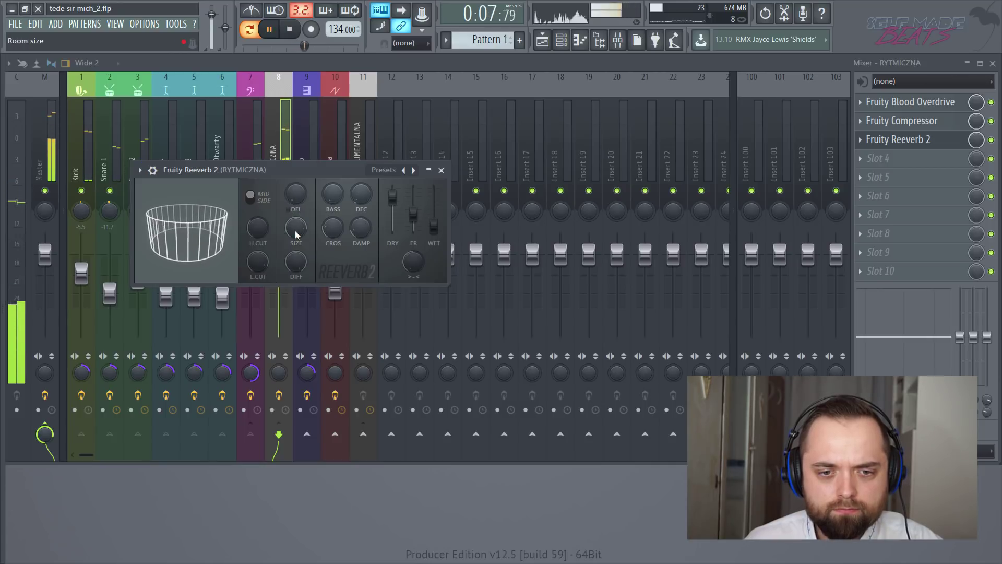
drag(296, 234, 296, 232)
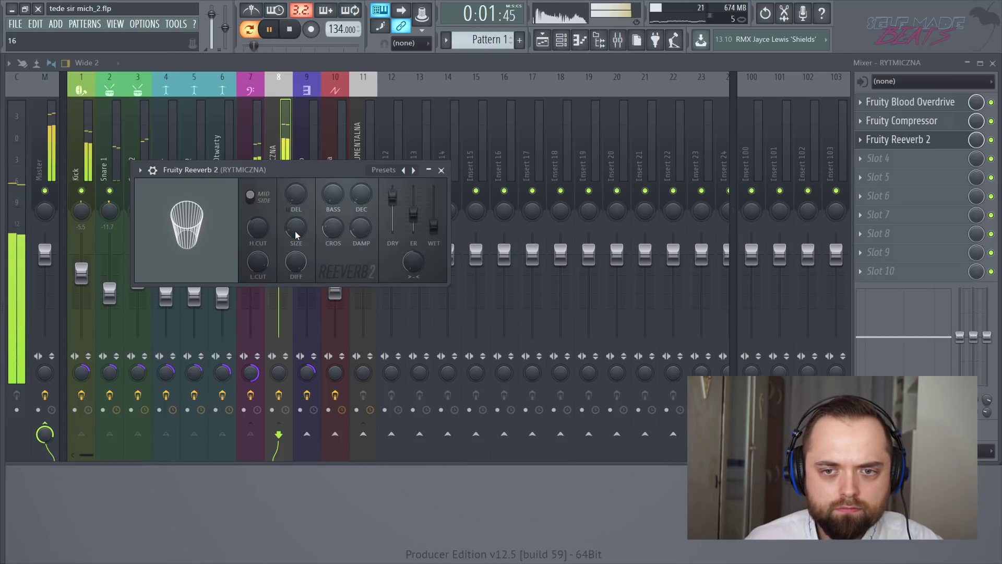
drag(296, 231, 296, 188)
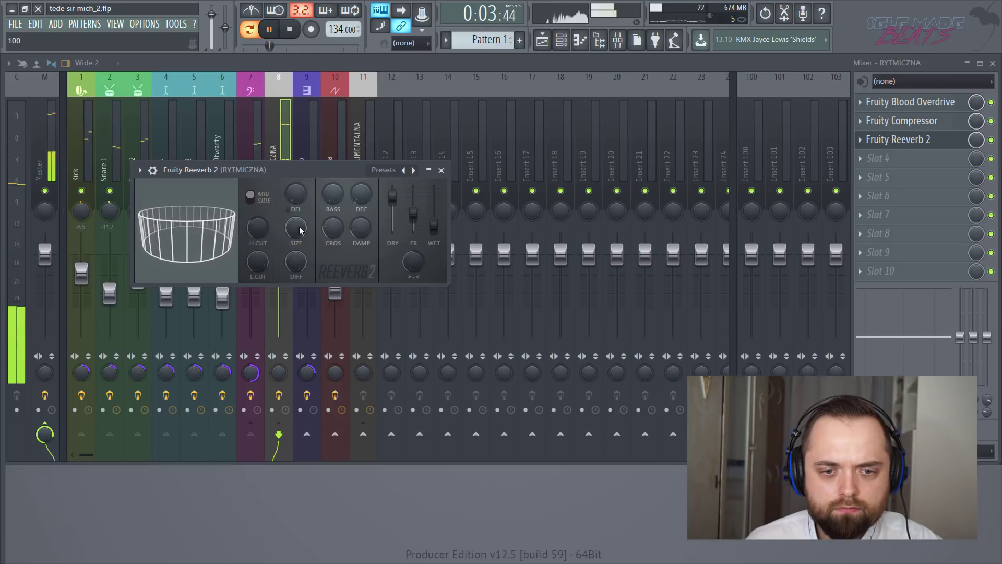
drag(300, 230, 301, 237)
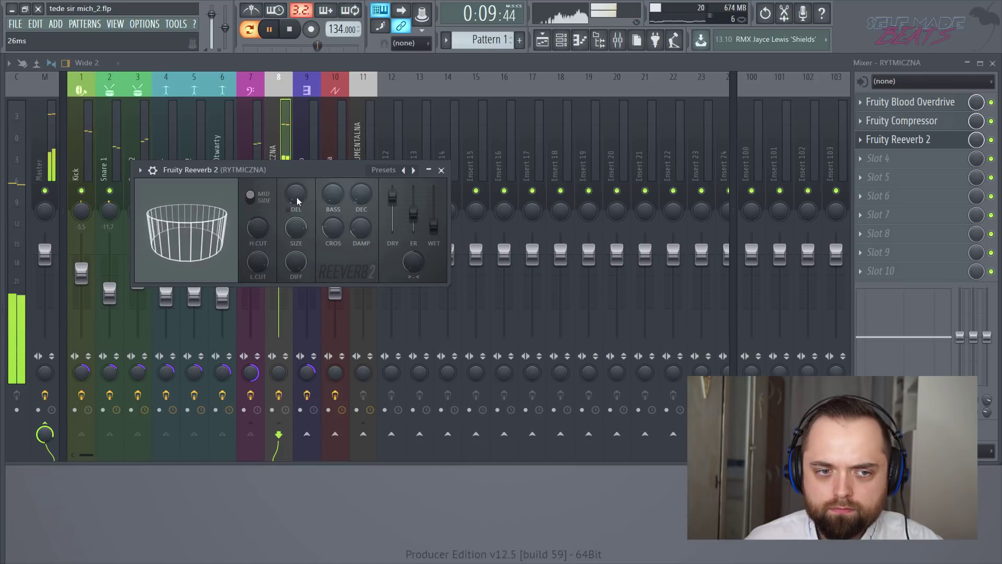
Set the RYTMICZNA reverb's delay to 41 ms, stop playback and close the reverb.
drag(298, 201, 297, 193)
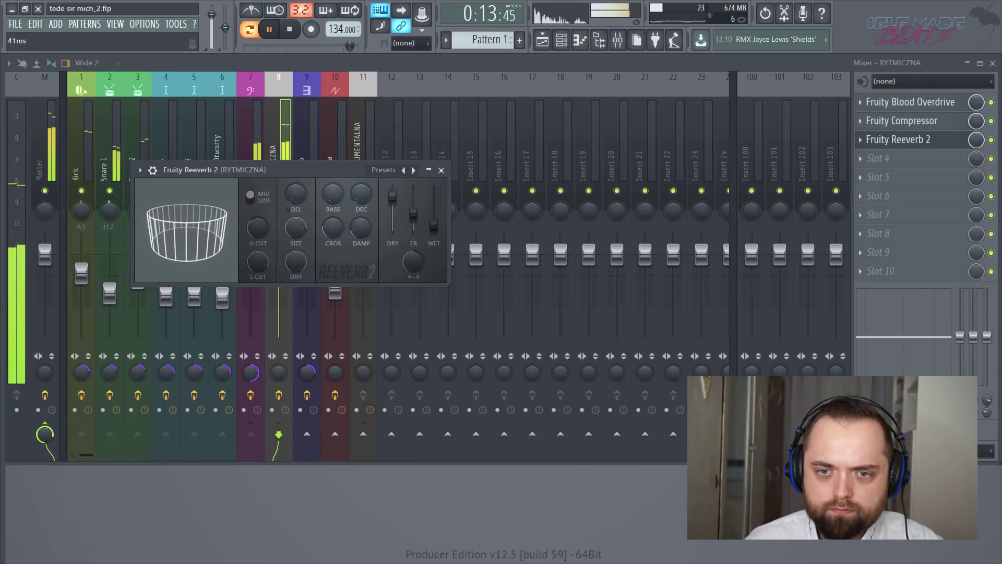
key(space)
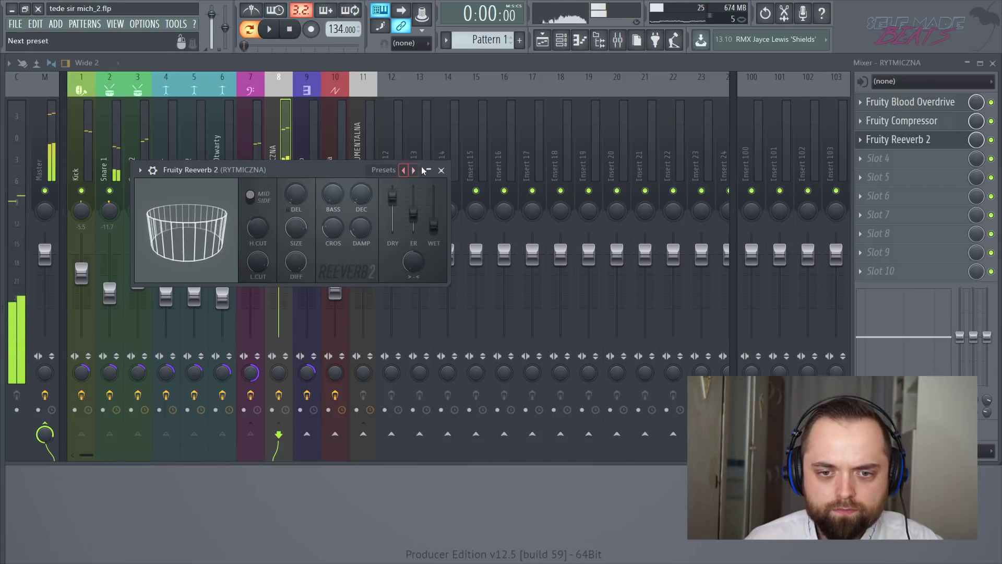
click(427, 170)
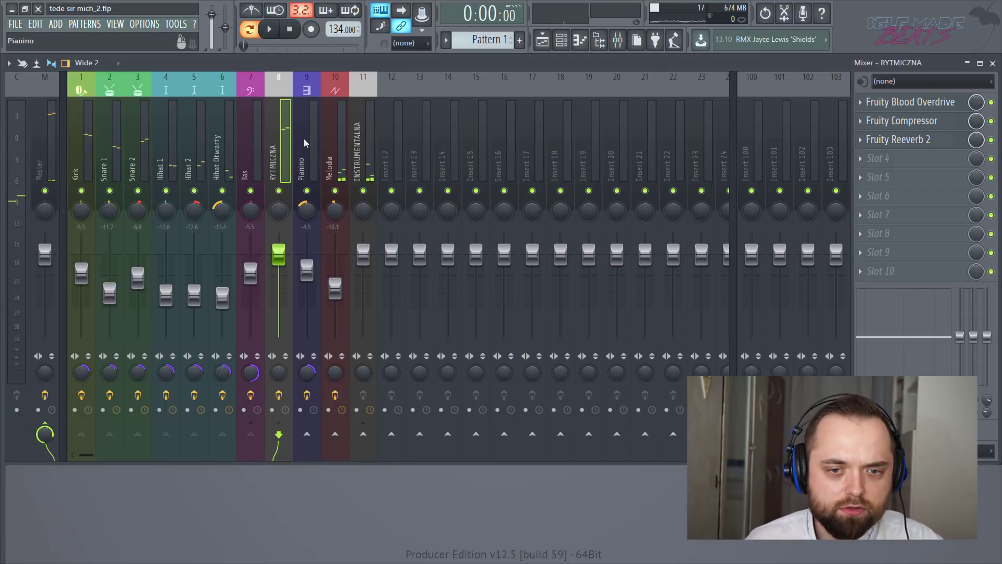
Load Fruity Blood Overdrive into slot 1 of the INSTRUMENTALNA bus and move its window clear of the faders.
scroll(353, 137, down, 1)
scroll(347, 145, down, 1)
scroll(339, 147, up, 1)
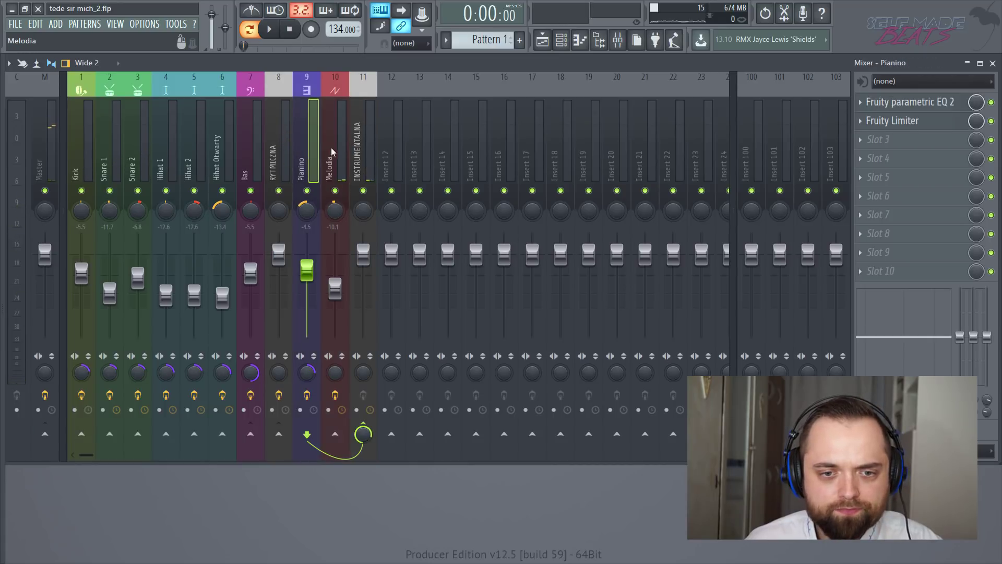
click(325, 148)
click(312, 144)
click(340, 138)
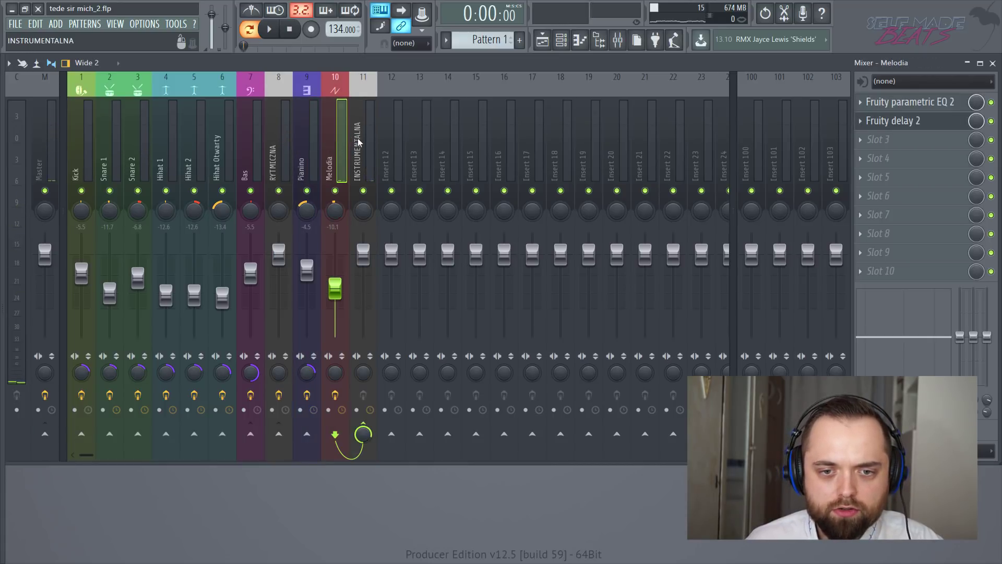
click(358, 138)
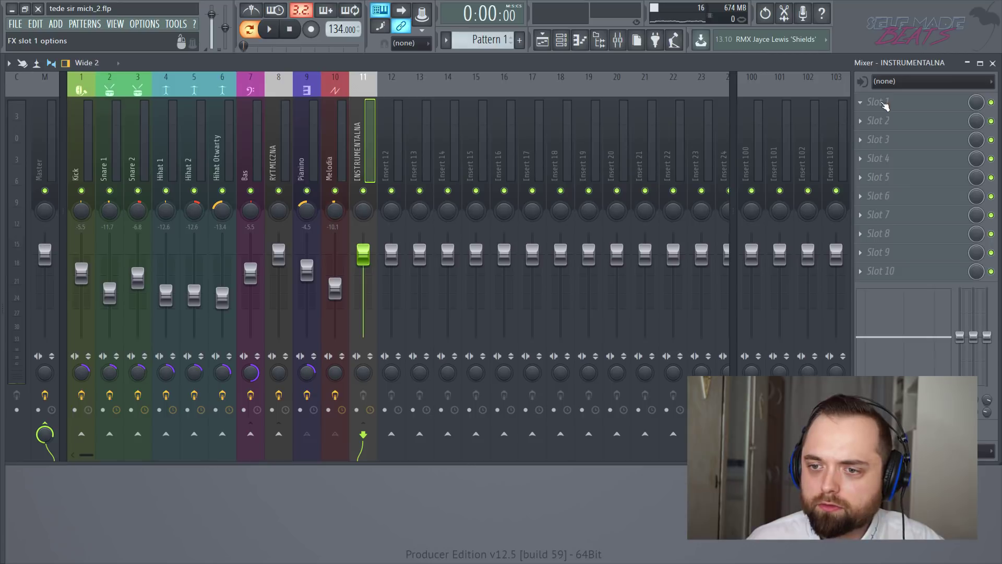
click(882, 102)
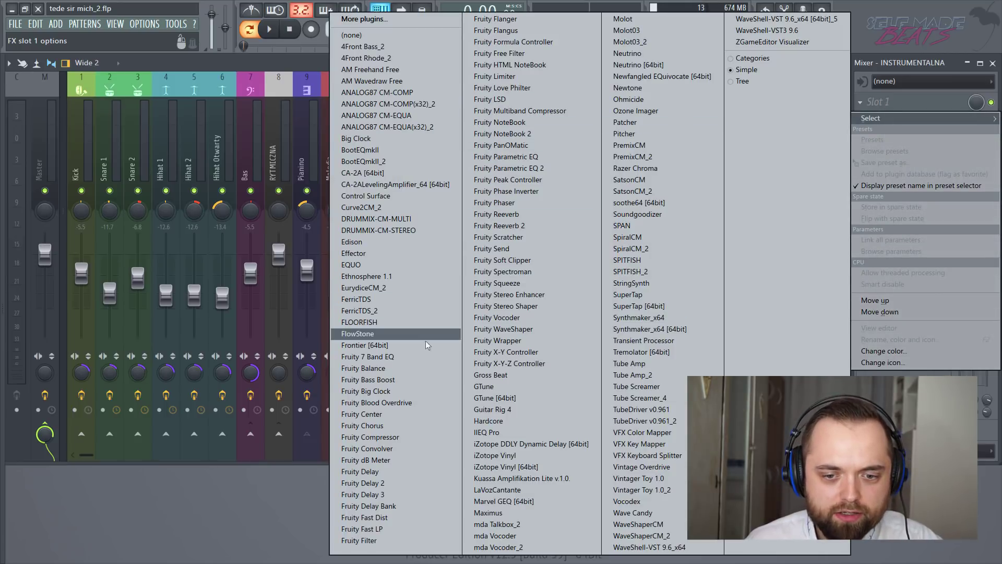
click(429, 402)
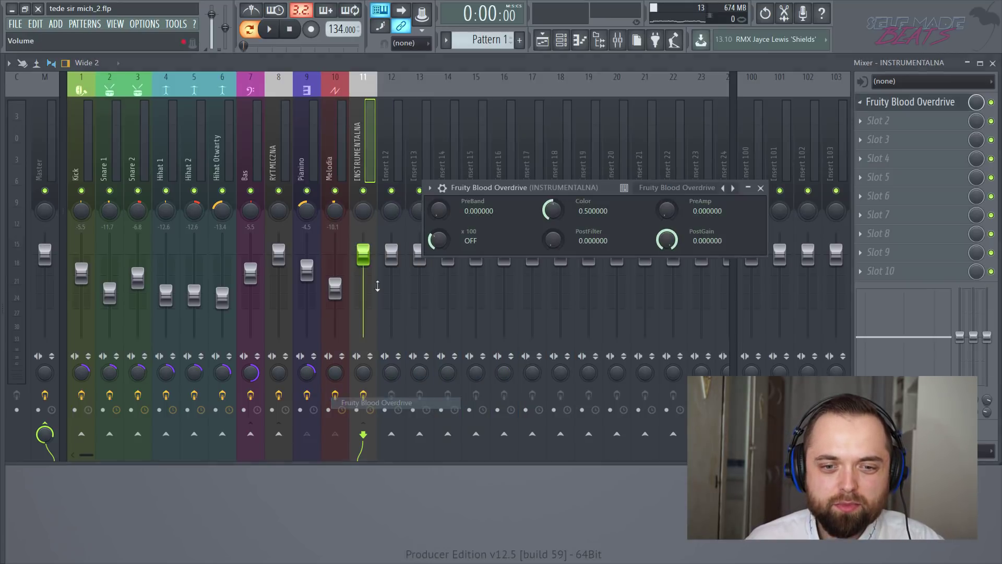
drag(518, 189, 509, 128)
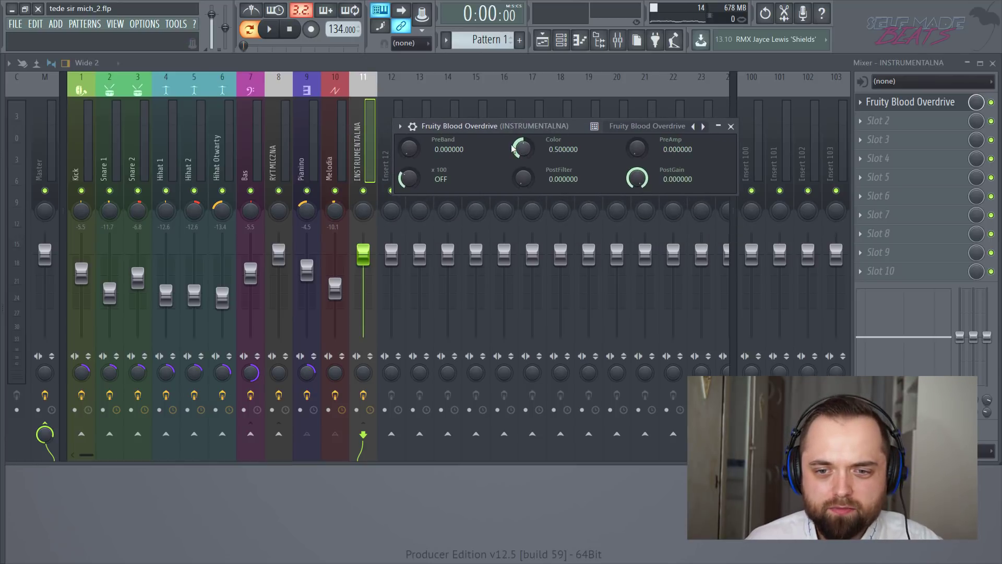
Solo the instrumental tracks during playback, set the INSTRUMENTALNA overdrive's PreAmp to about 0.177 and Color to about 0.746, and close it.
key(space)
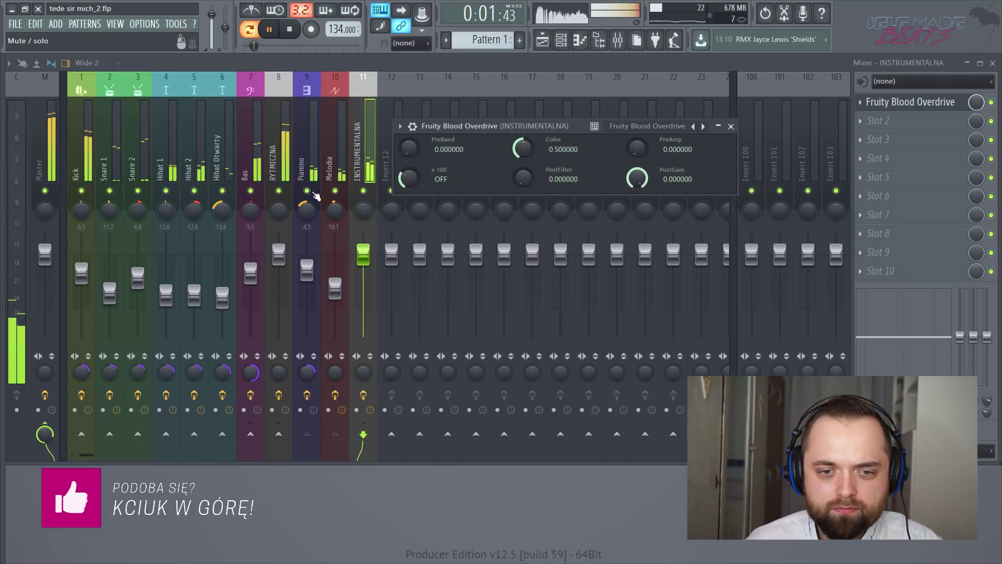
key(Escape)
click(888, 101)
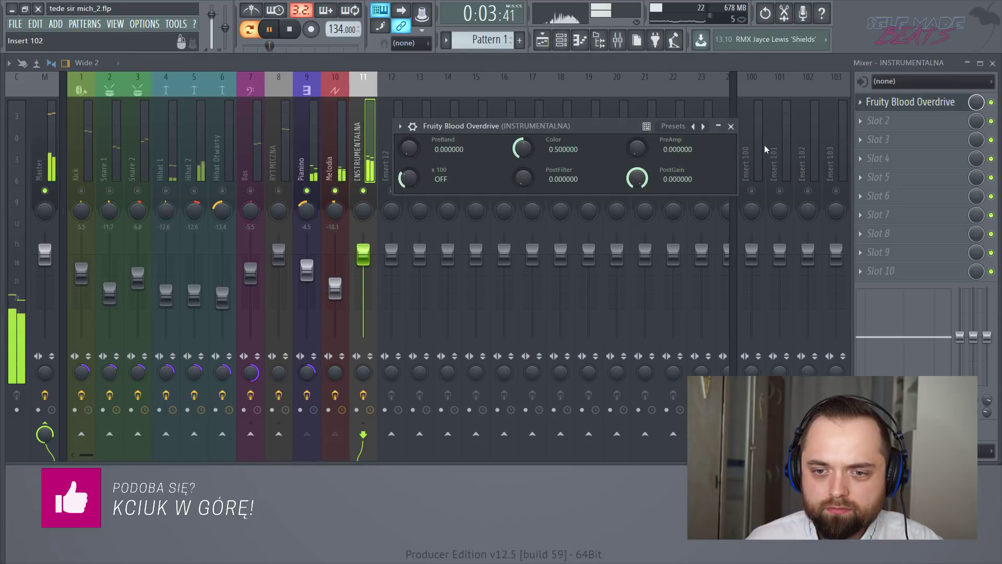
drag(637, 145, 637, 138)
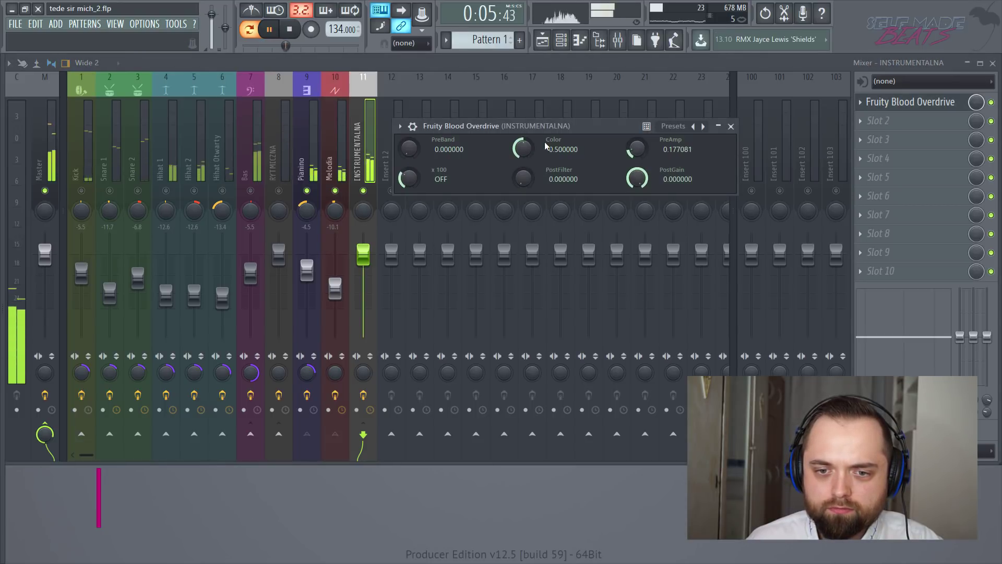
drag(523, 149, 524, 125)
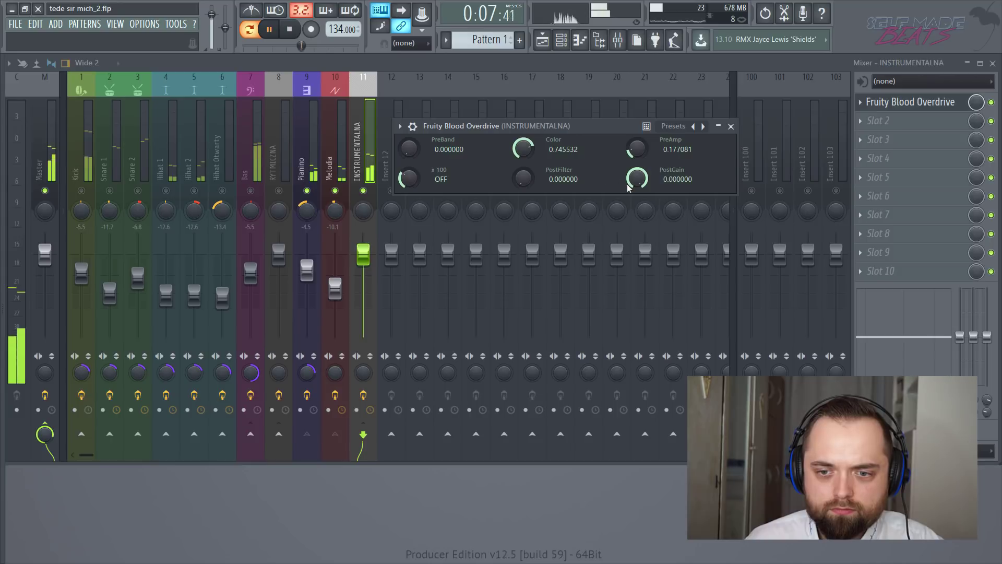
drag(635, 150, 637, 182)
click(731, 126)
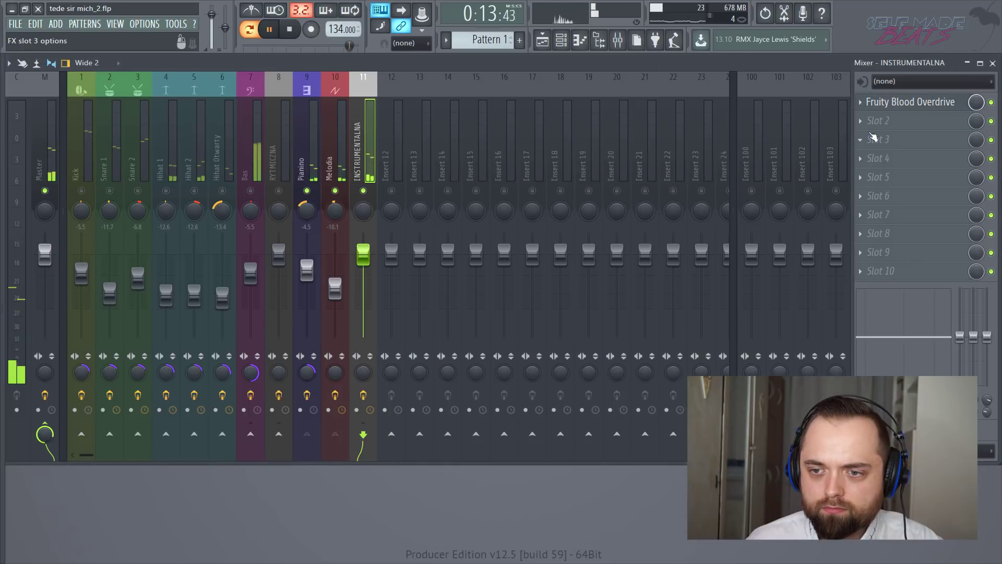
key(space)
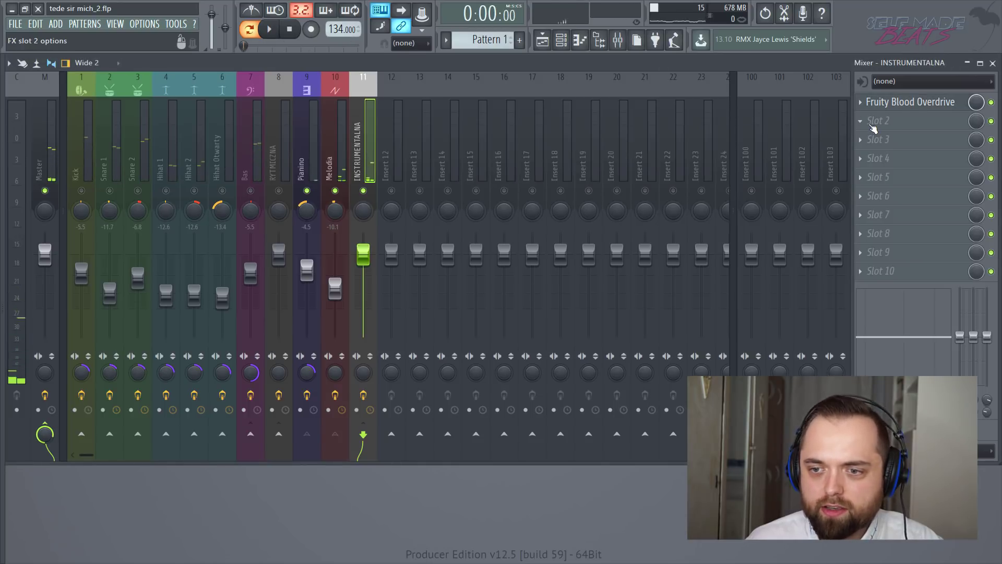
Load Fruity Compressor into slot 2 of the INSTRUMENTALNA bus with a -52.0 dB threshold and a 23.2:1 ratio.
click(873, 126)
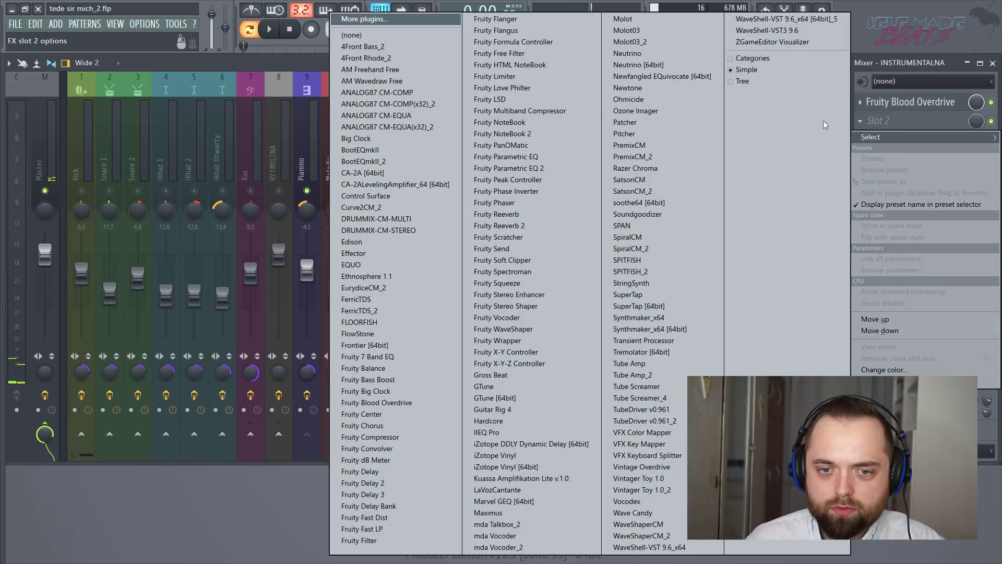
click(399, 437)
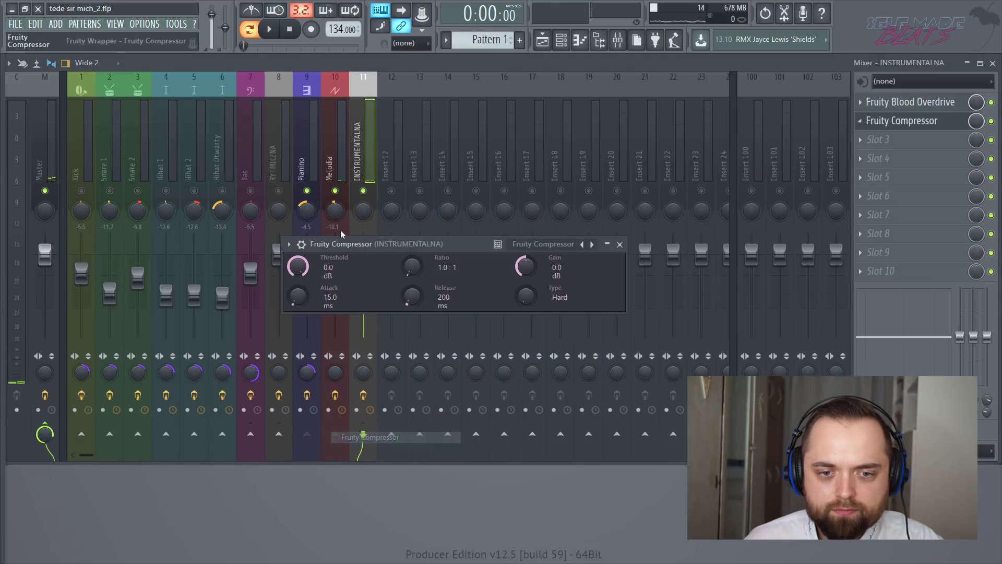
drag(297, 267, 297, 313)
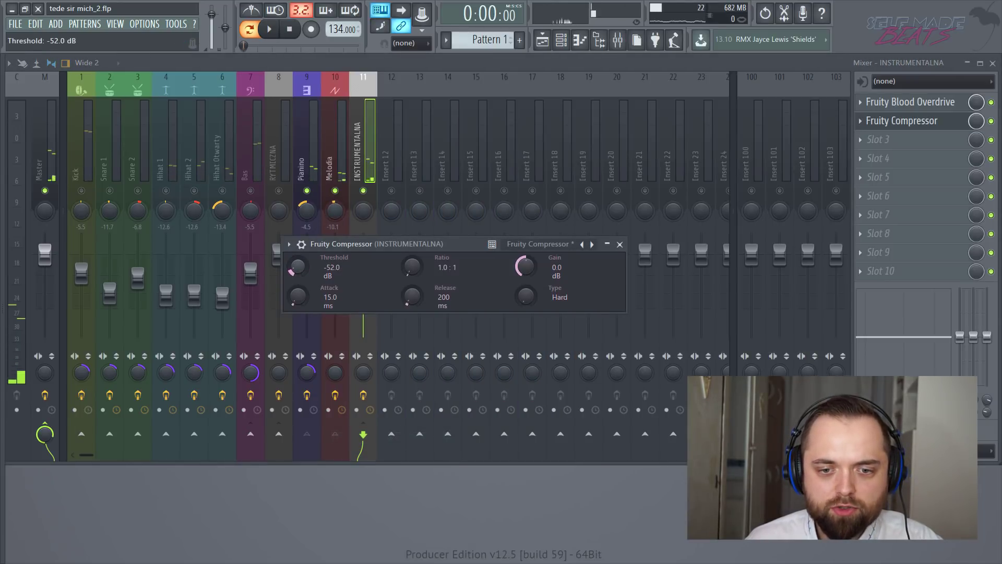
drag(409, 267, 409, 266)
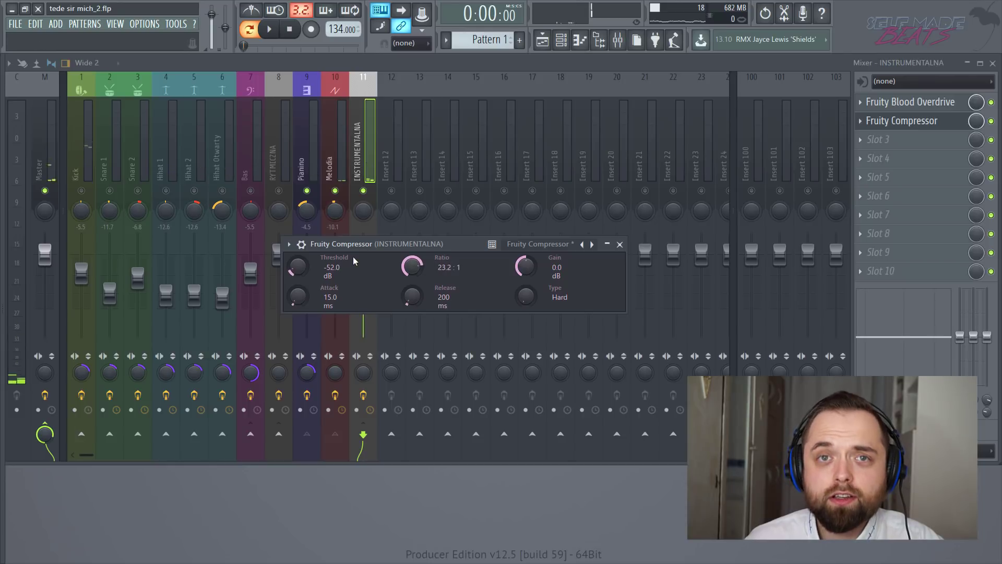
During playback, set the INSTRUMENTALNA compressor to -28.8 dB threshold, 20.9:1 ratio, 3.5 dB gain, 10.2 ms attack, 140 ms release and Medium type, then close it.
key(space)
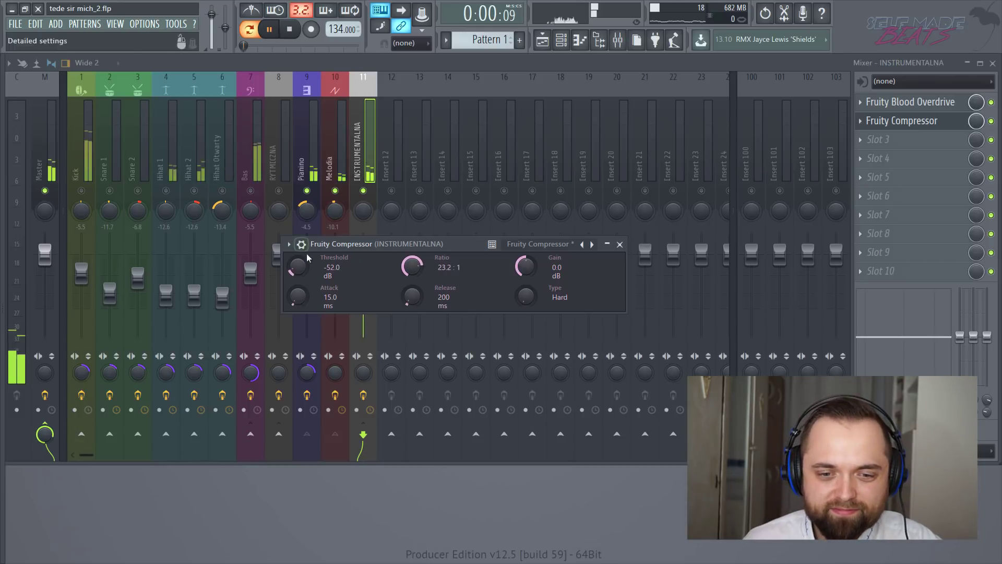
drag(297, 266, 297, 253)
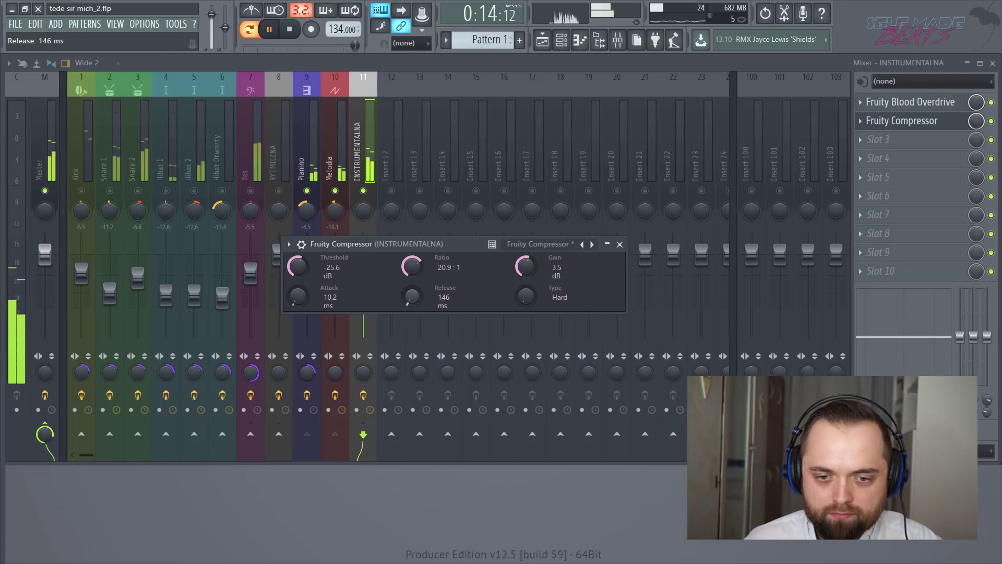
drag(412, 296, 412, 299)
drag(298, 269, 298, 267)
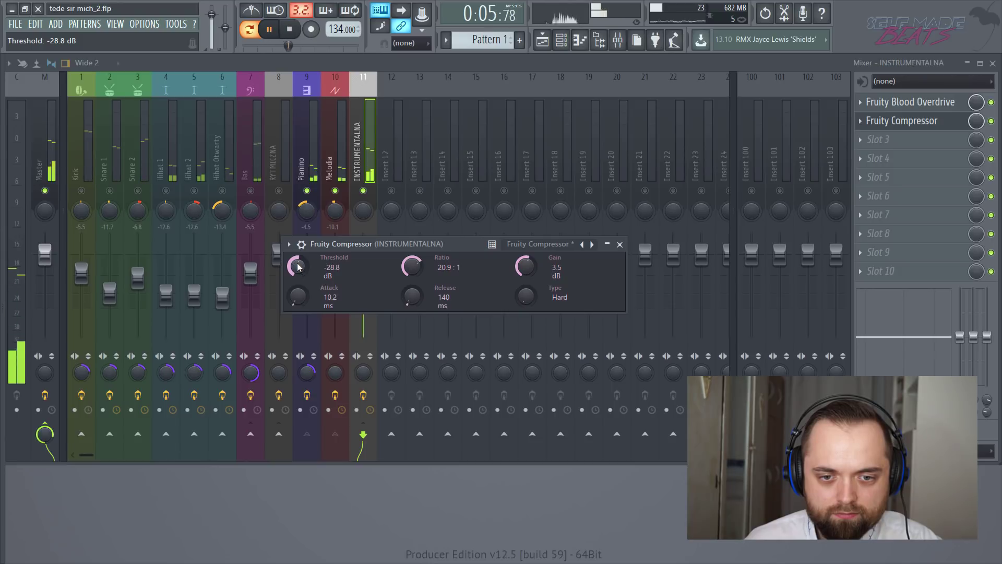
drag(525, 300, 525, 303)
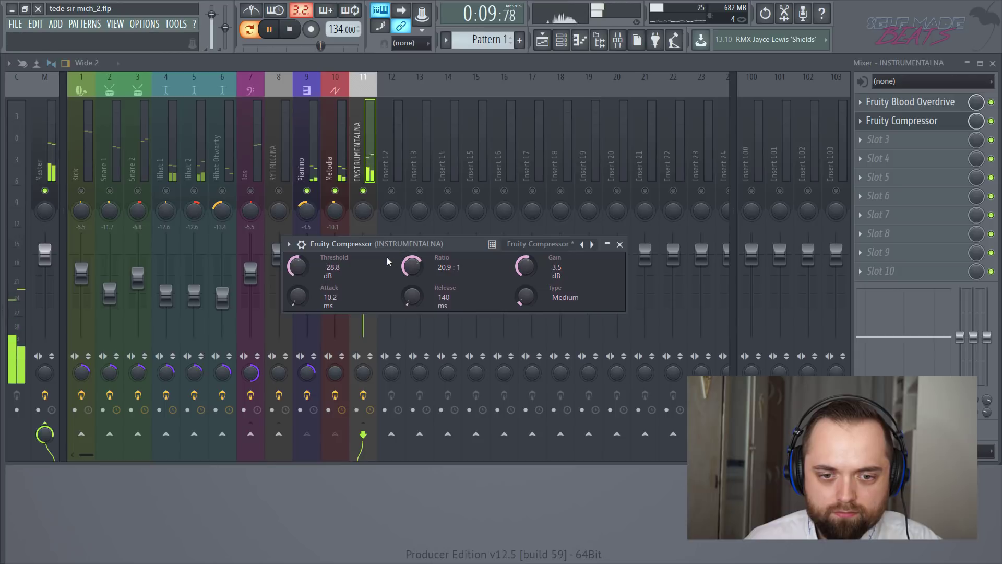
click(620, 244)
key(space)
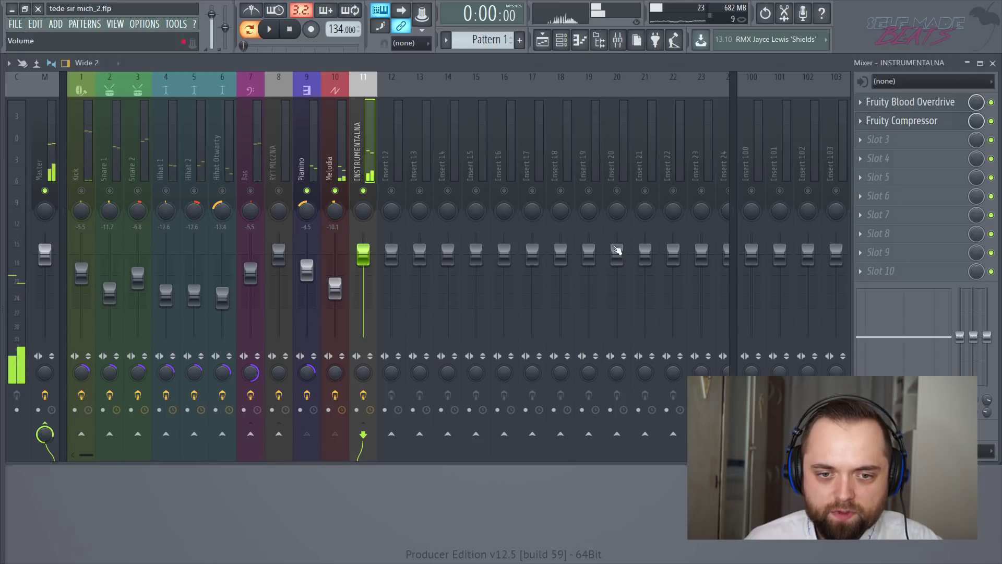
Unsolo the instrumental tracks and replay the full mix while checking the Hihat 1, INSTRUMENTALNA, Pianino and RYTMICZNA channels.
right_click(307, 192)
right_click(310, 191)
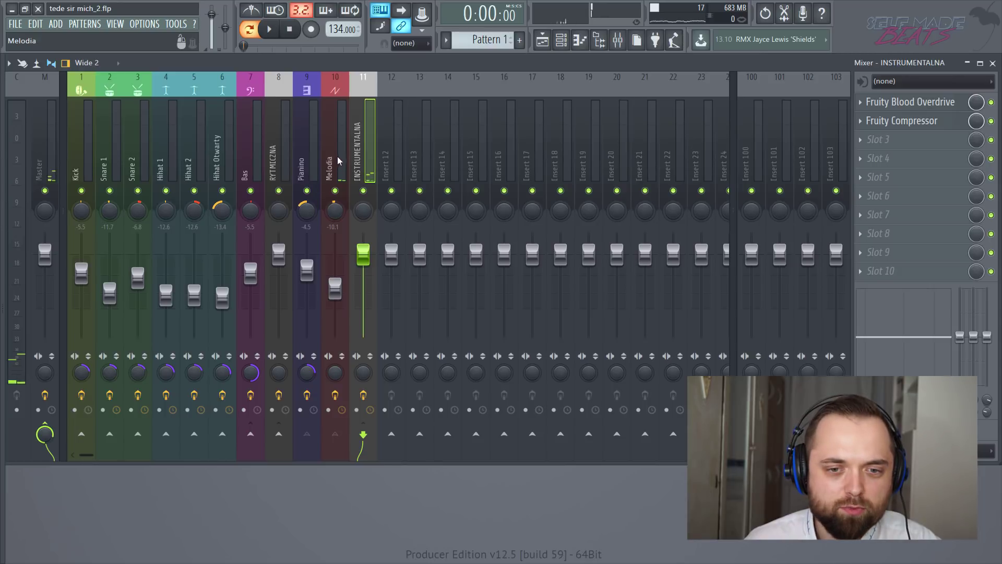
click(308, 159)
click(195, 159)
click(169, 162)
key(space)
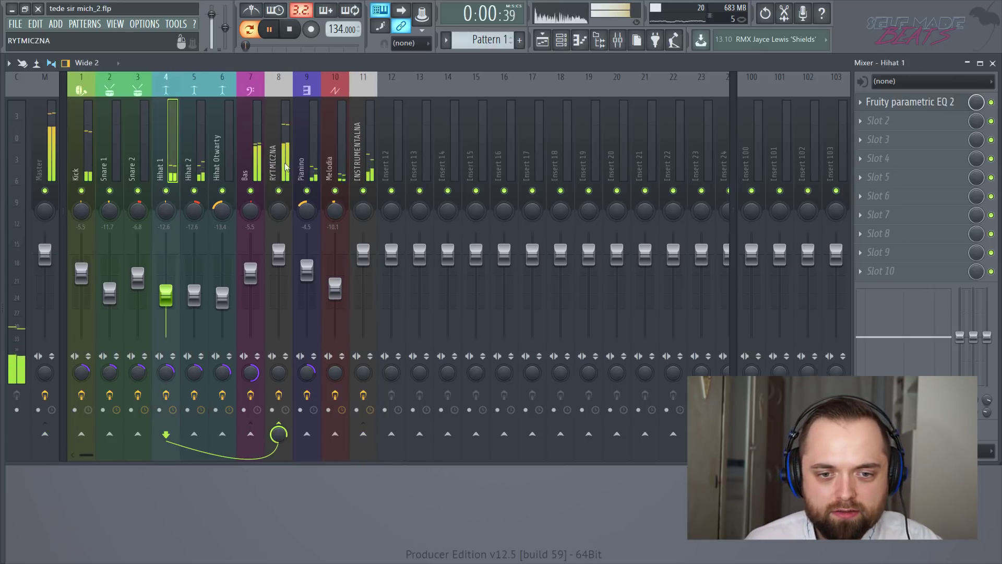
click(367, 156)
click(308, 157)
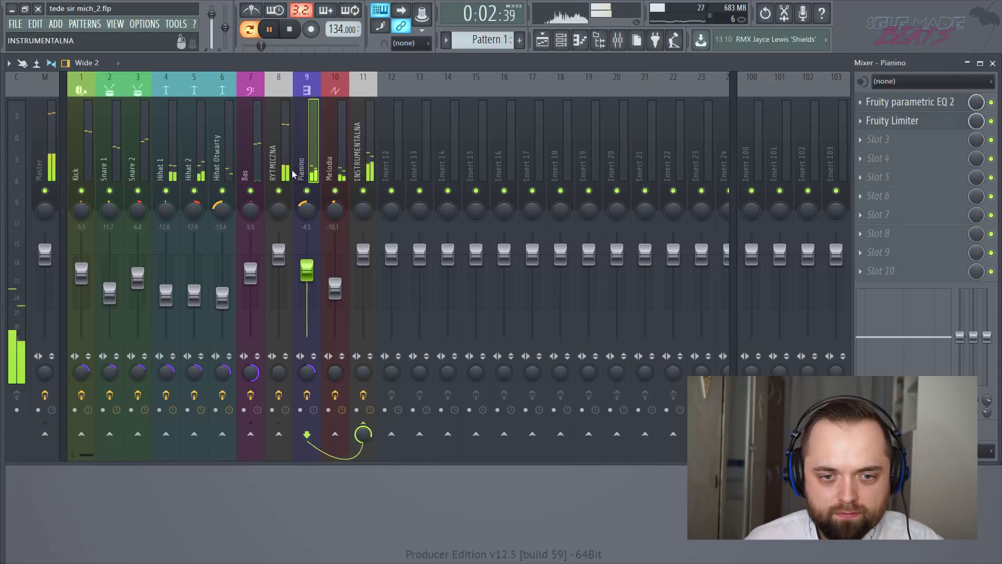
click(285, 157)
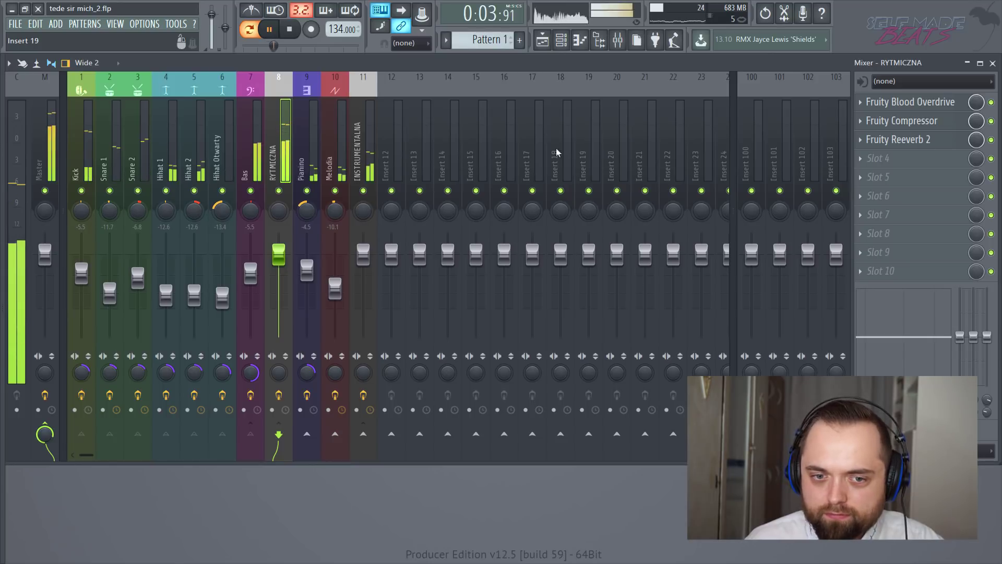
During playback, lower the Bas fader to about -6.2 dB and the Kick fader to -6.6 dB while checking the Pianino, Melodia and INSTRUMENTALNA channels.
click(367, 157)
click(313, 152)
click(334, 153)
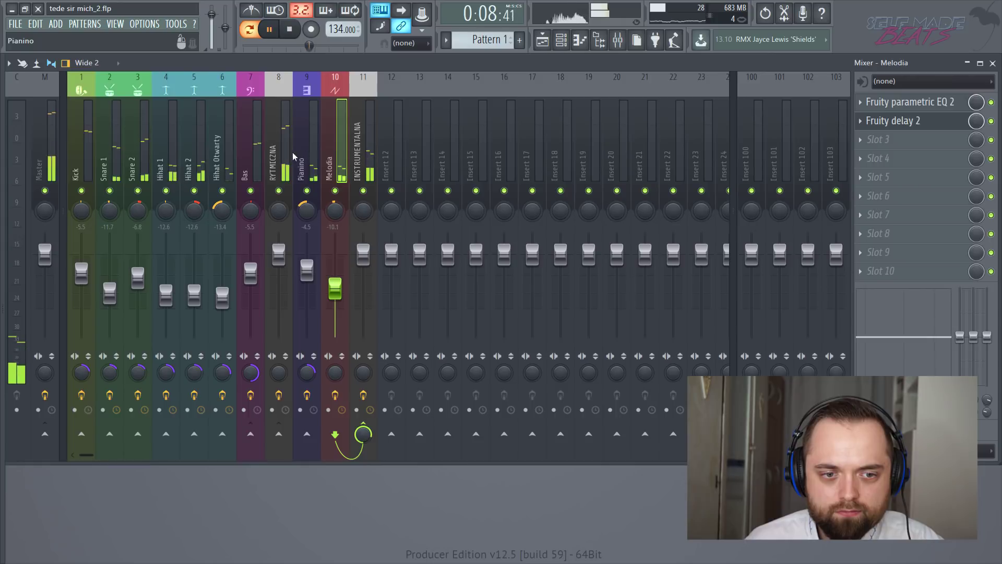
click(253, 261)
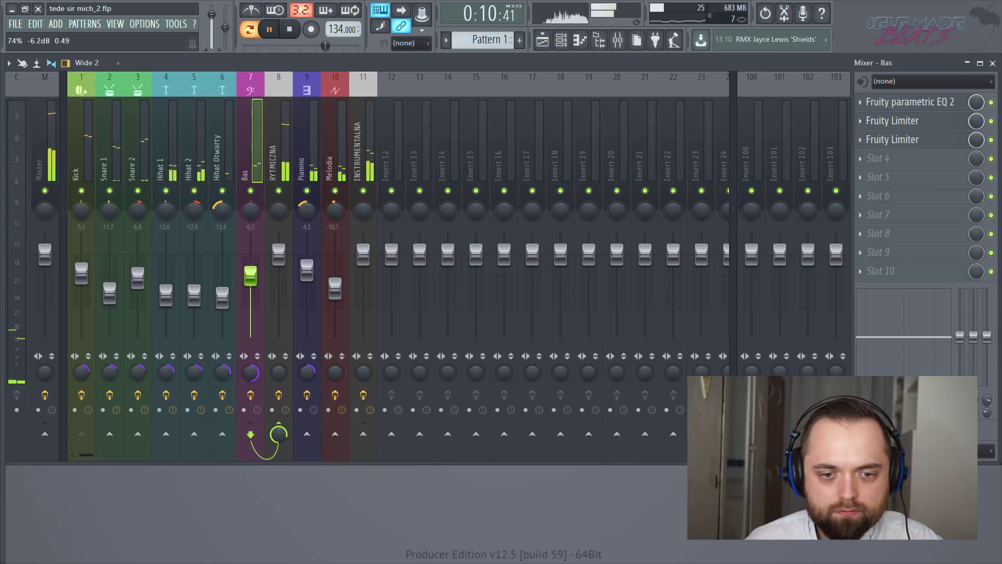
drag(82, 272, 82, 277)
click(337, 162)
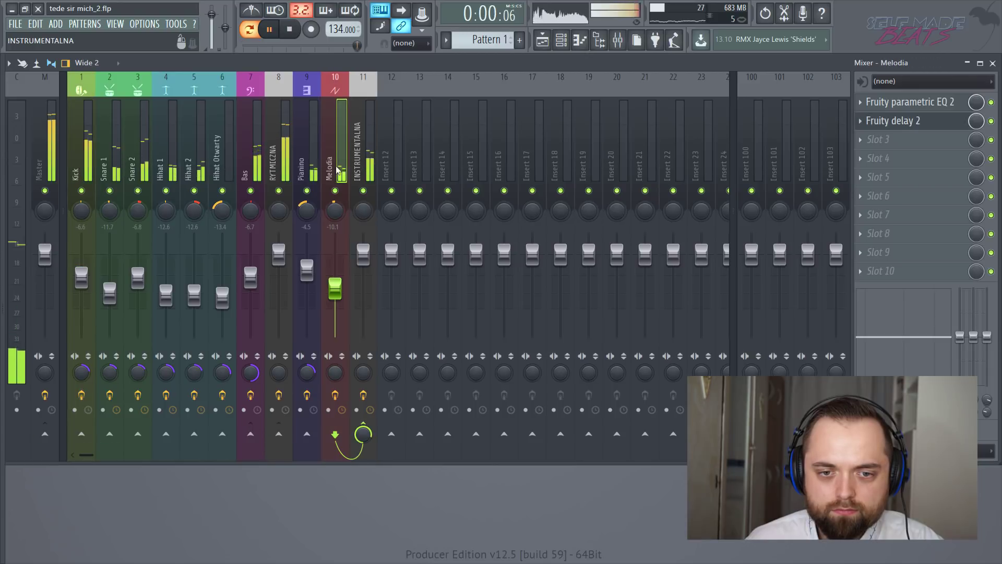
click(359, 163)
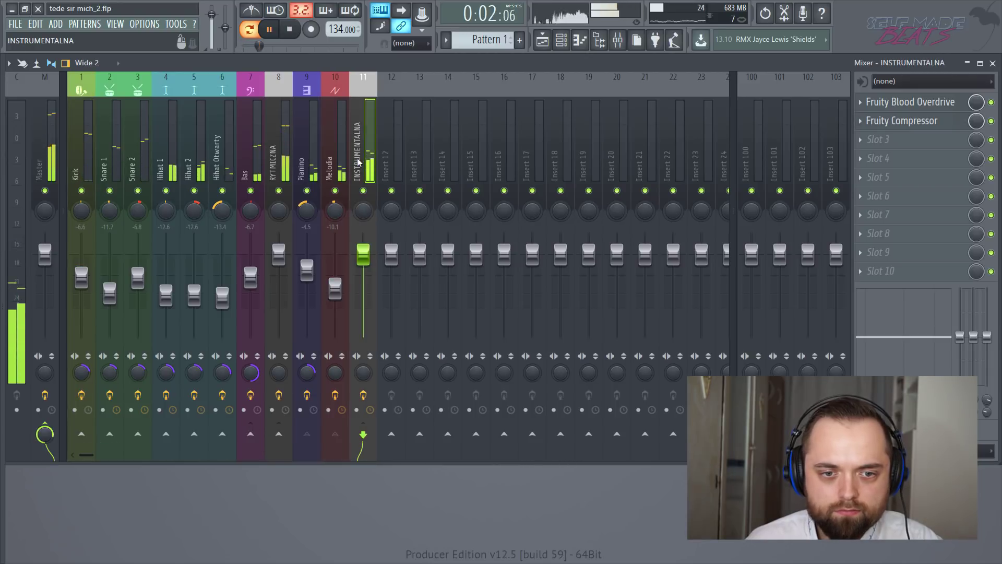
Lower both snare channels together, Snare 1 to -13.8 dB and Snare 2 to -8.9 dB, and stop playback after listening.
click(137, 157)
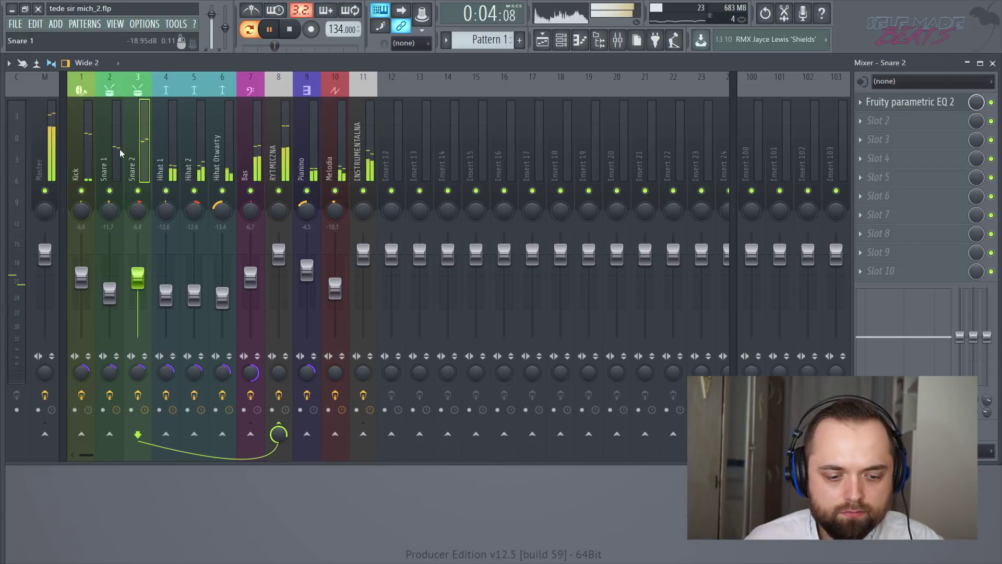
ctrl+click(120, 184)
drag(141, 280, 141, 287)
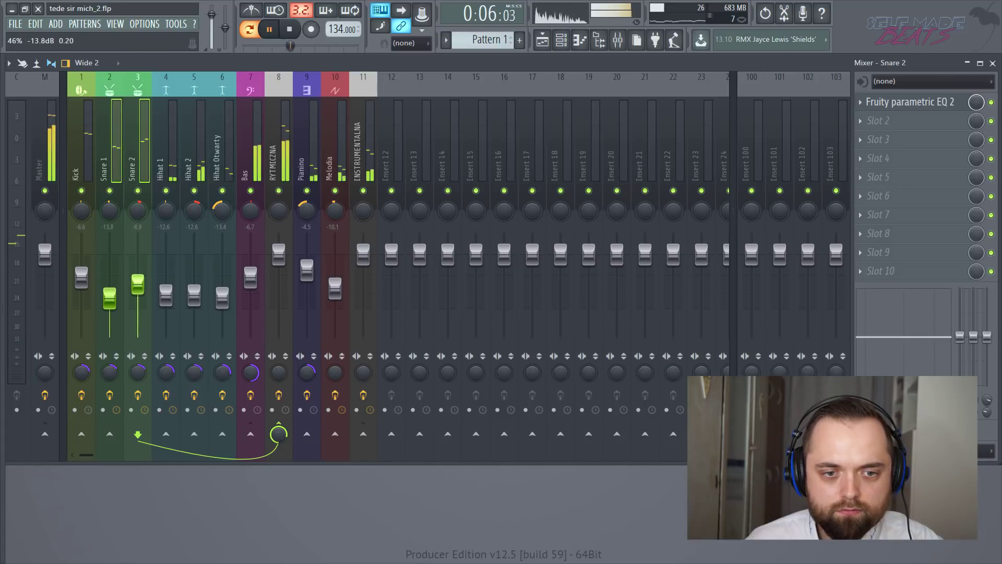
click(274, 152)
click(329, 149)
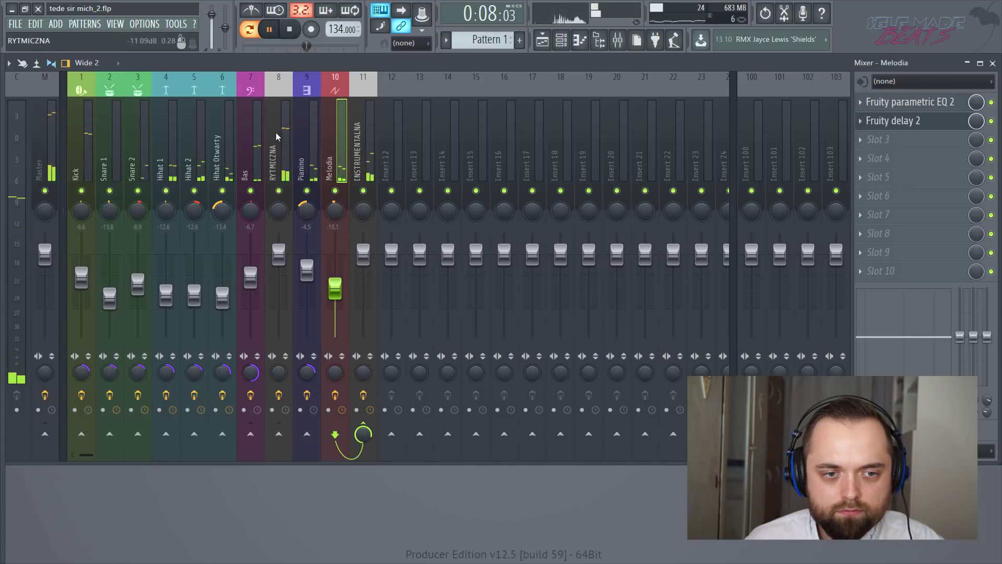
key(space)
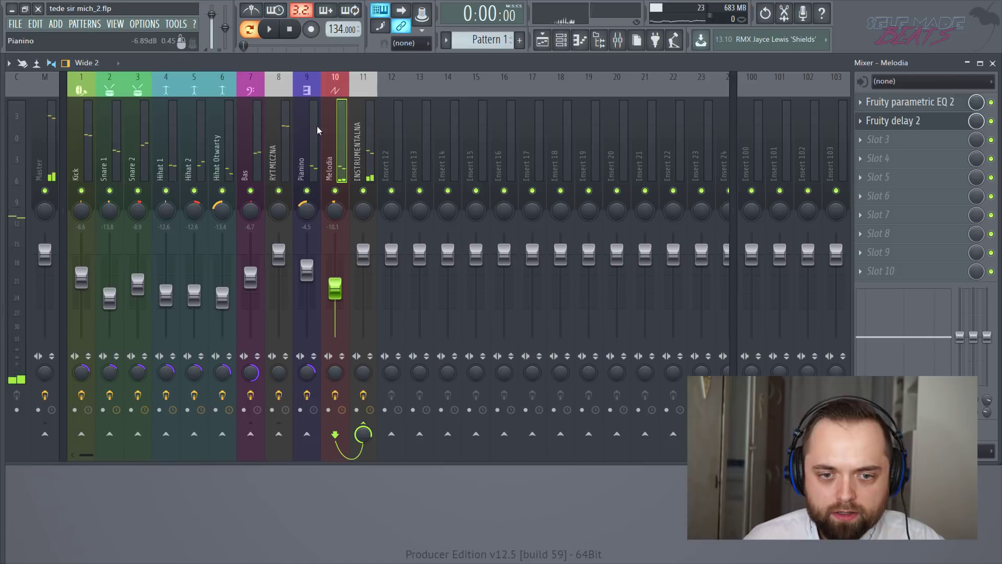
Load Fruity Reeverb 2 into slot 3 of the INSTRUMENTALNA bus and move its window clear of the track channels.
click(359, 133)
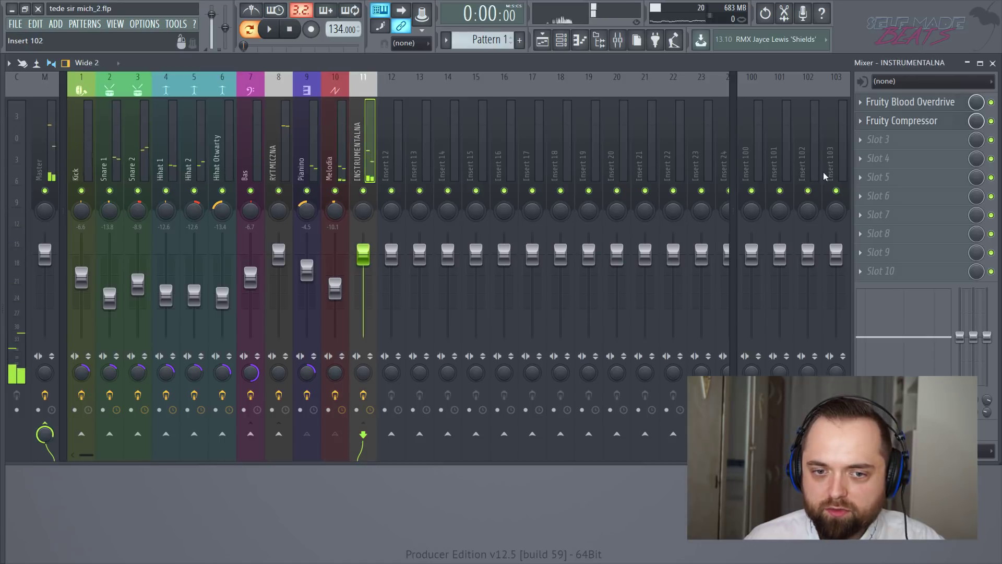
click(886, 146)
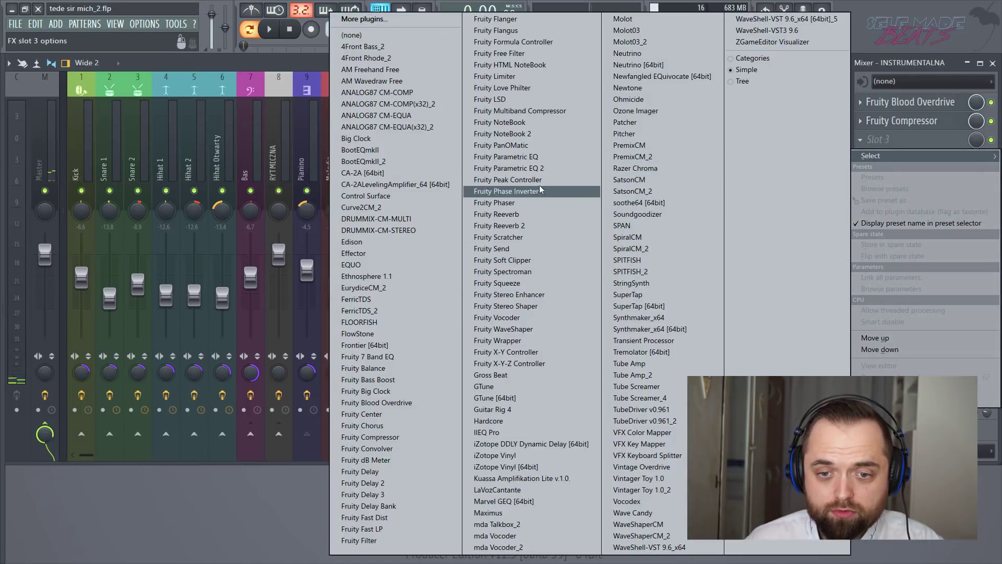
click(531, 226)
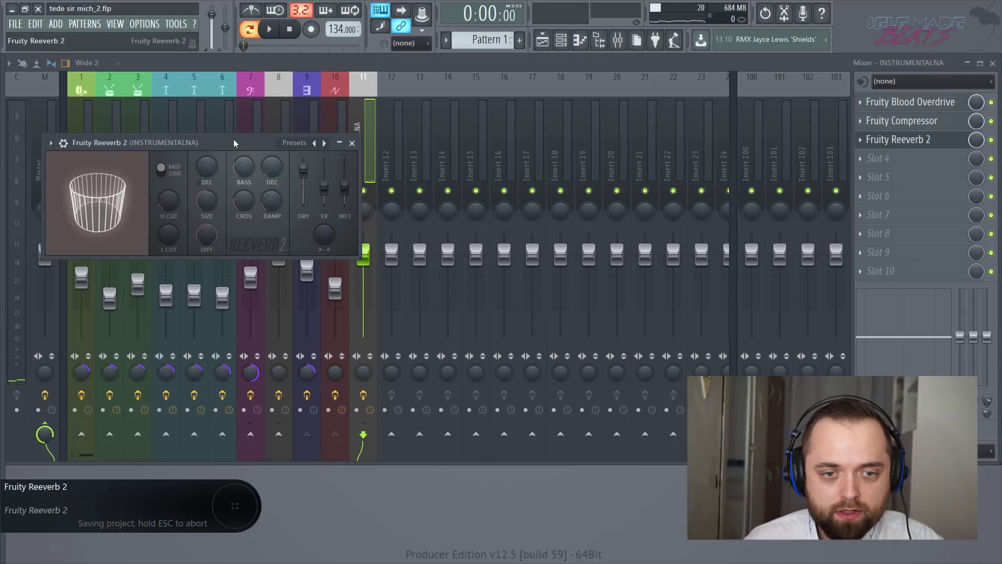
drag(234, 139, 572, 186)
Solo the instrumental tracks during playback, reopen the INSTRUMENTALNA reverb, and reduce its wet level and room size.
key(space)
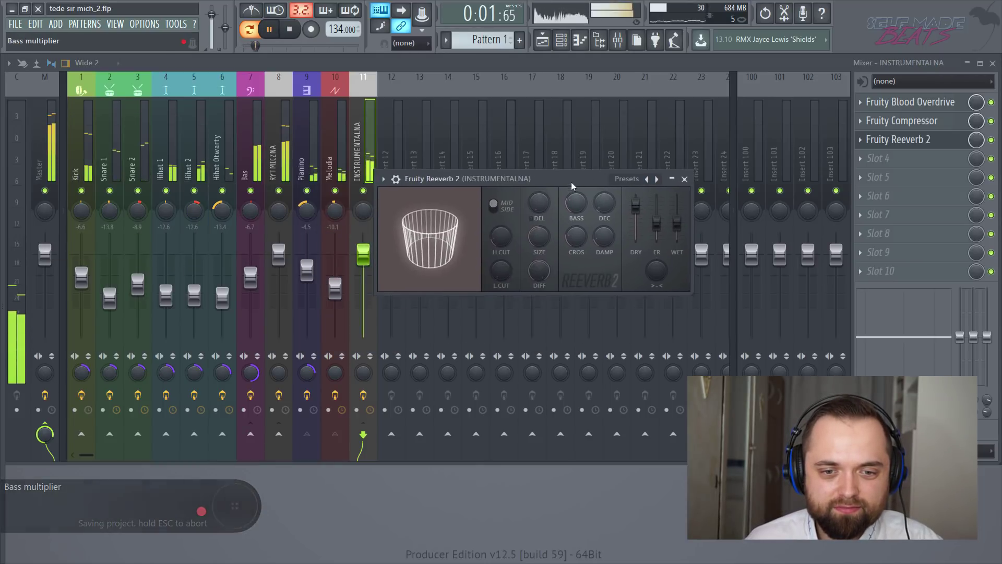
click(684, 178)
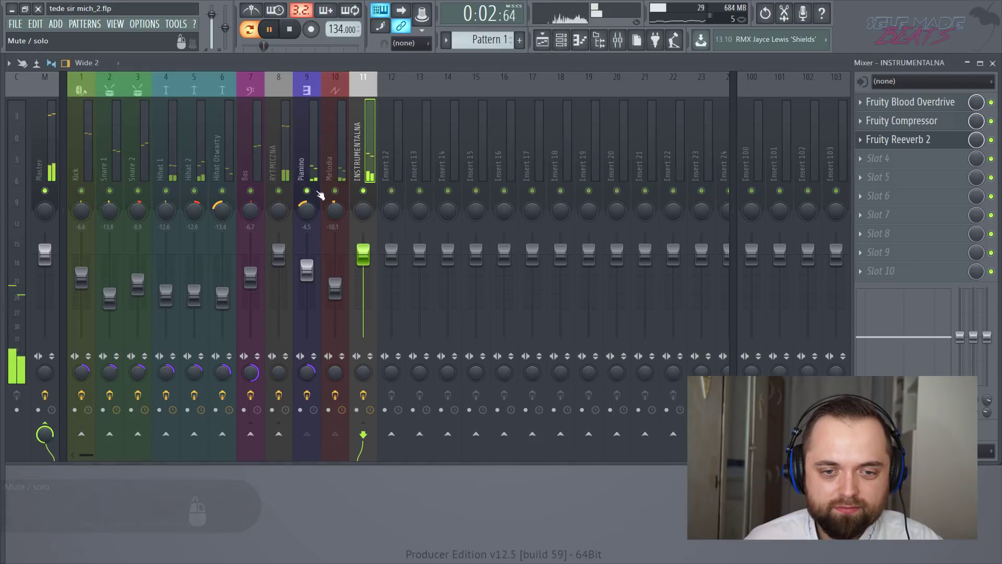
click(898, 141)
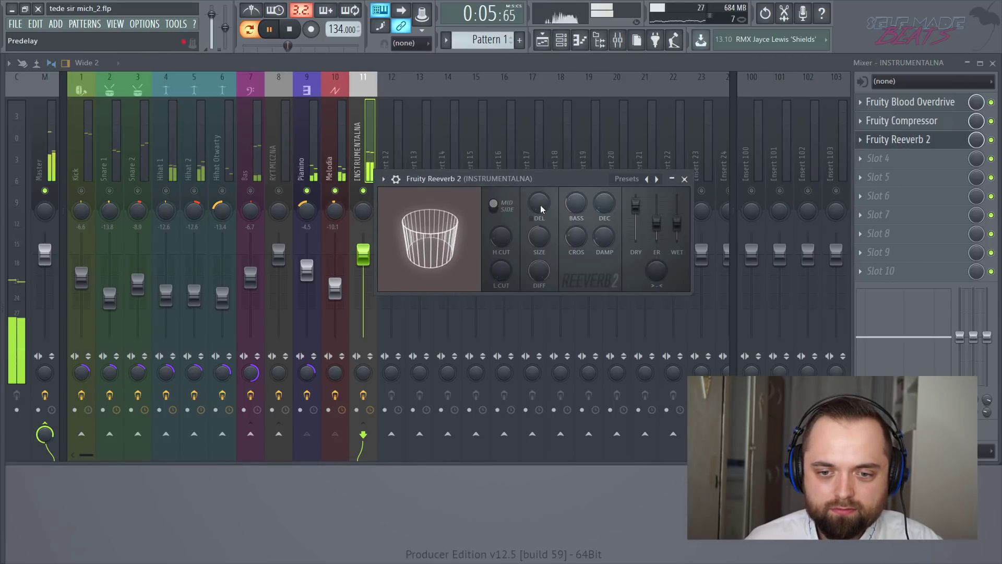
drag(502, 236, 500, 267)
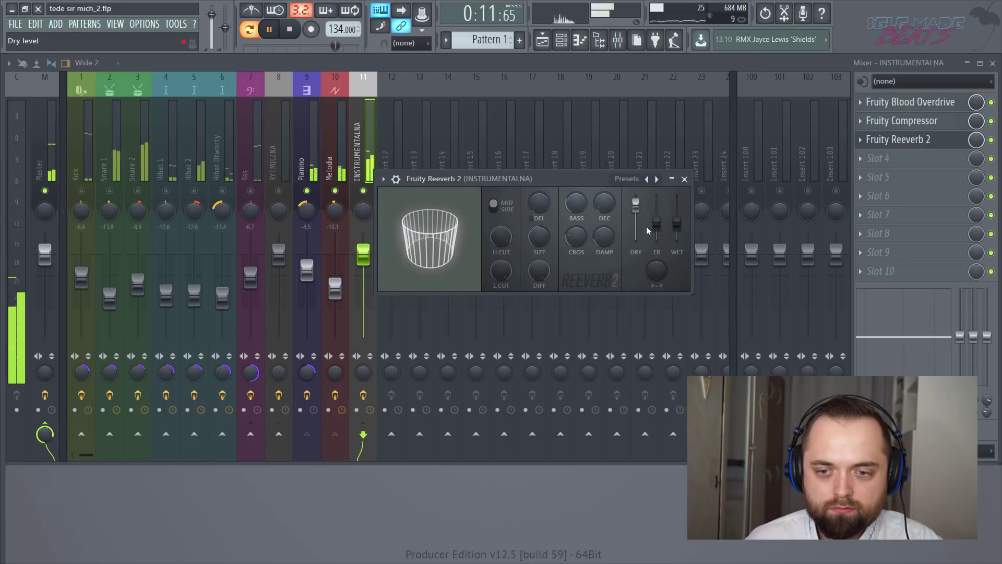
drag(677, 223, 677, 235)
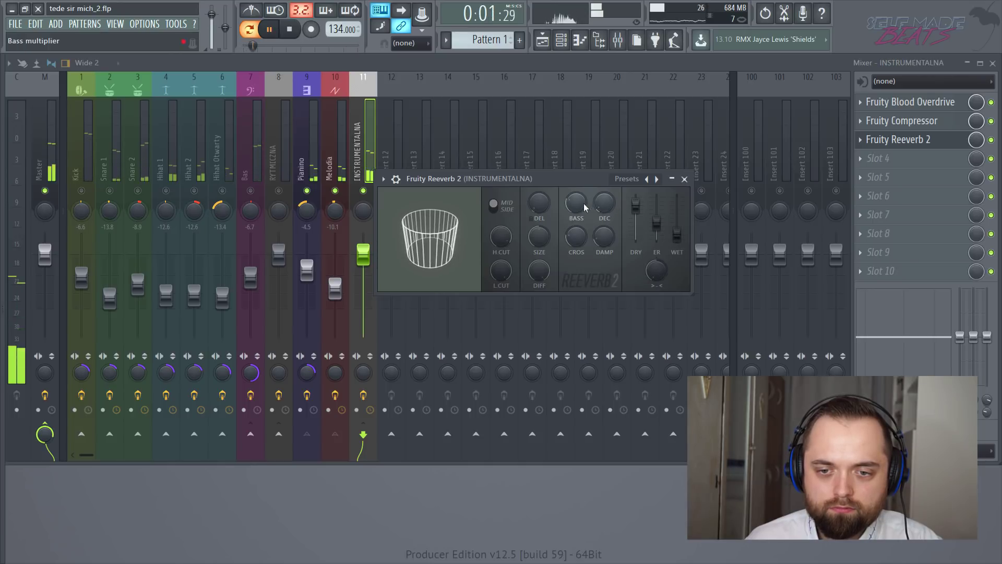
drag(538, 233, 539, 239)
drag(677, 235, 677, 233)
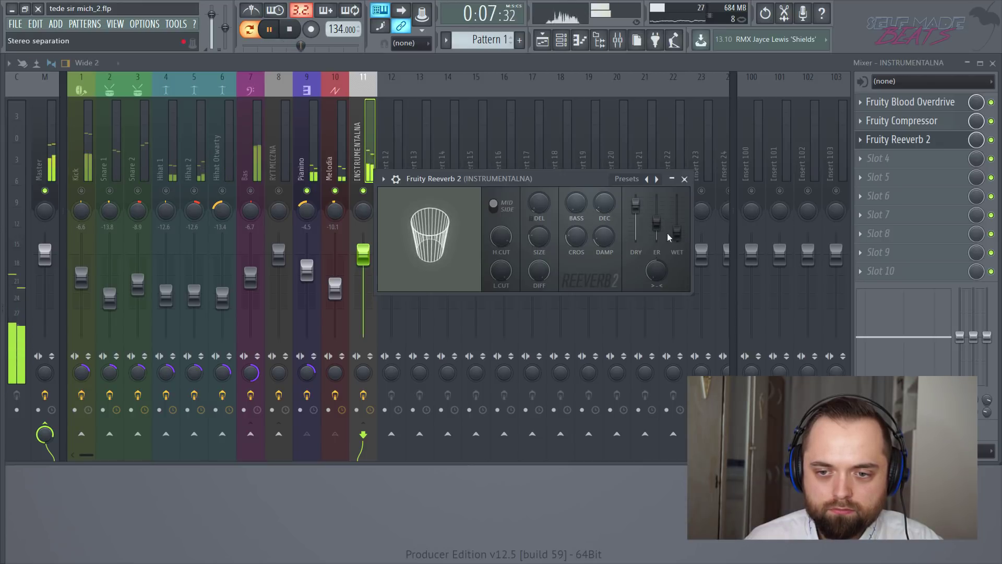
Adjust the high cut and raise the low cut of the INSTRUMENTALNA reverb, close it and stop playback.
drag(501, 237, 501, 240)
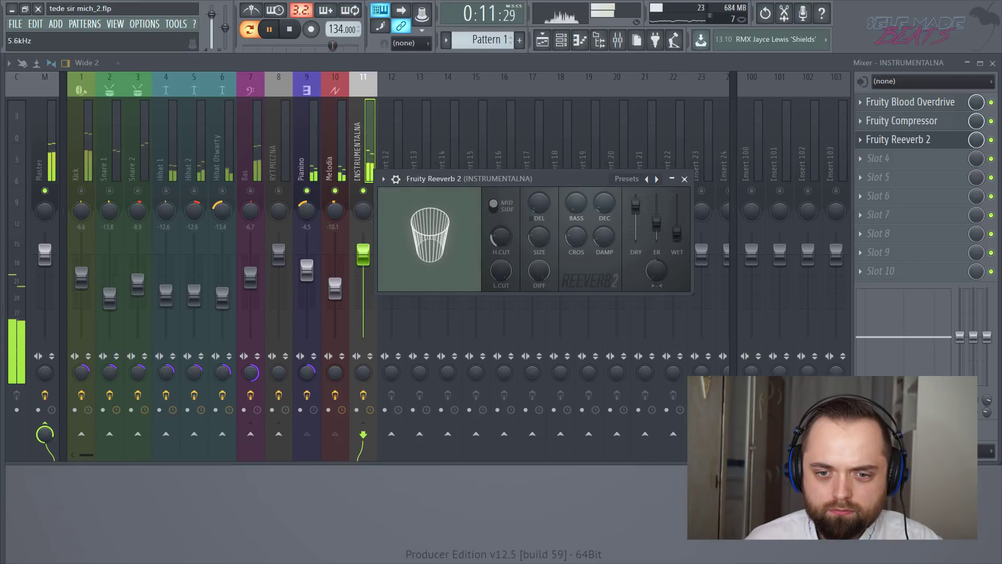
drag(502, 240, 501, 236)
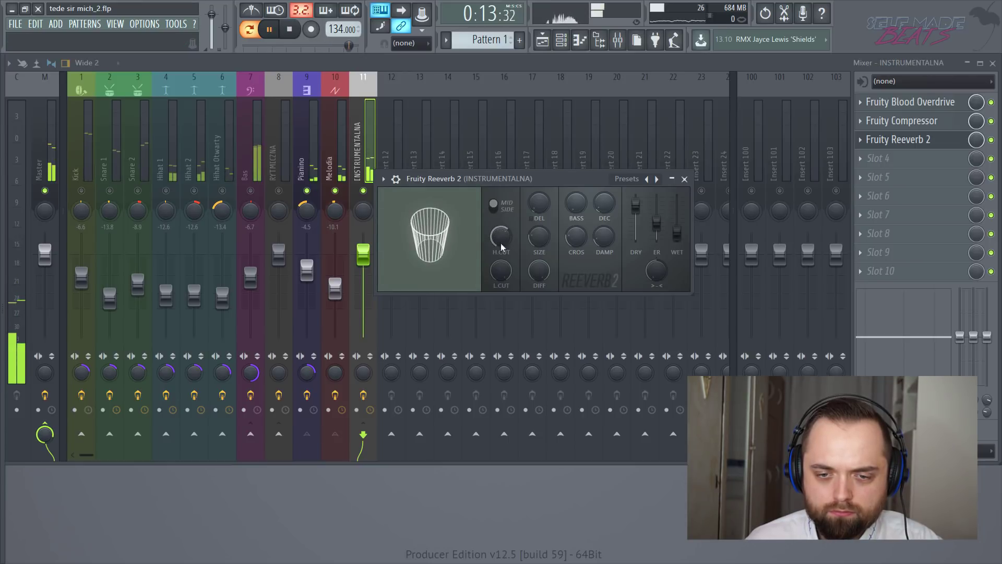
drag(501, 270, 501, 265)
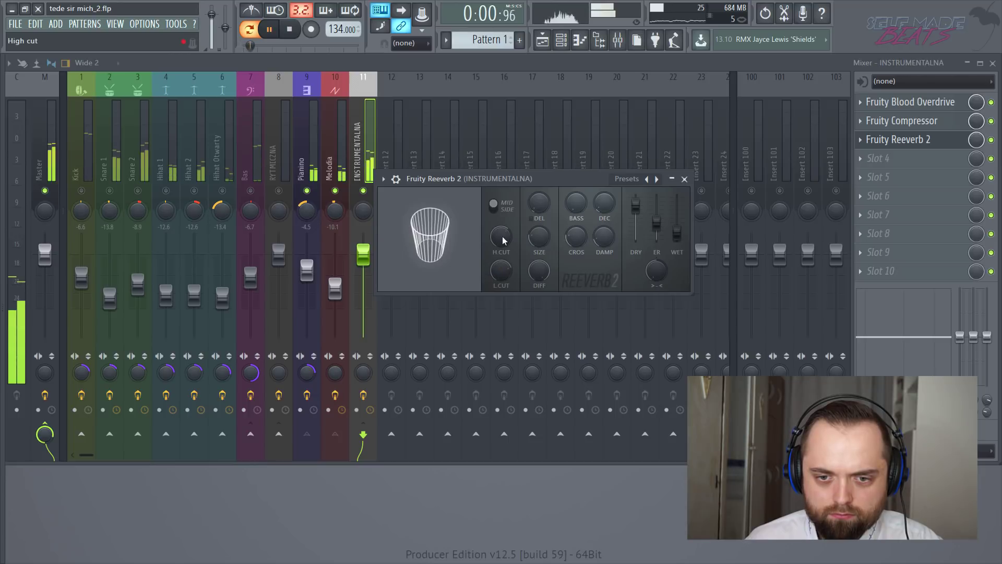
click(685, 178)
key(space)
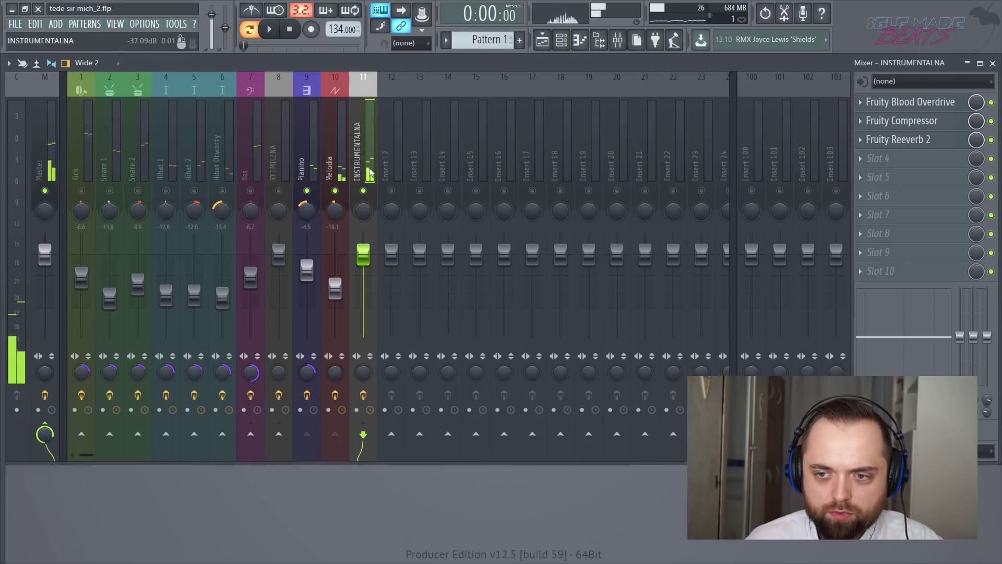
Unsolo the instrumental tracks, replay the full mix and set the INSTRUMENTALNA fader to -2.0 dB.
right_click(335, 194)
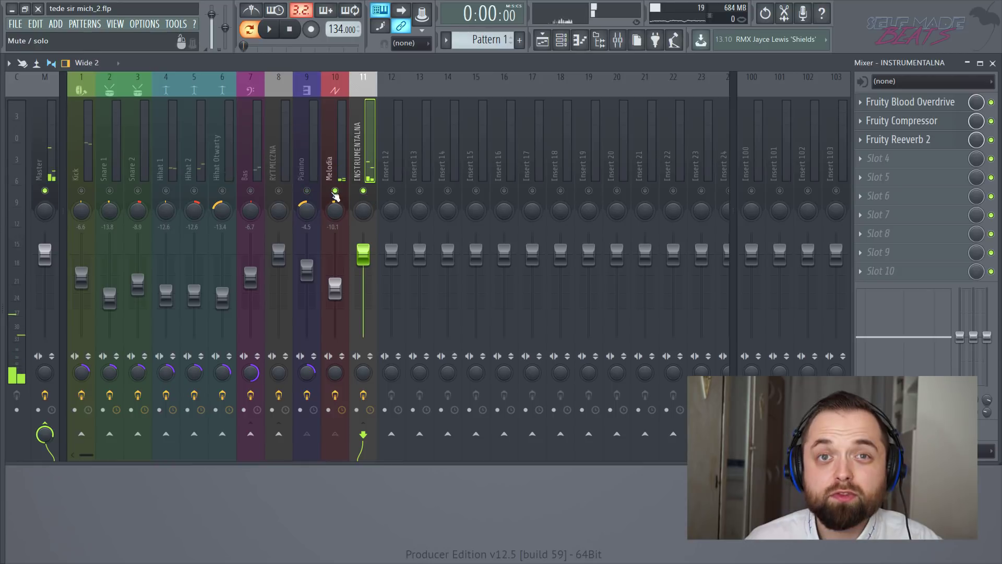
right_click(335, 194)
key(space)
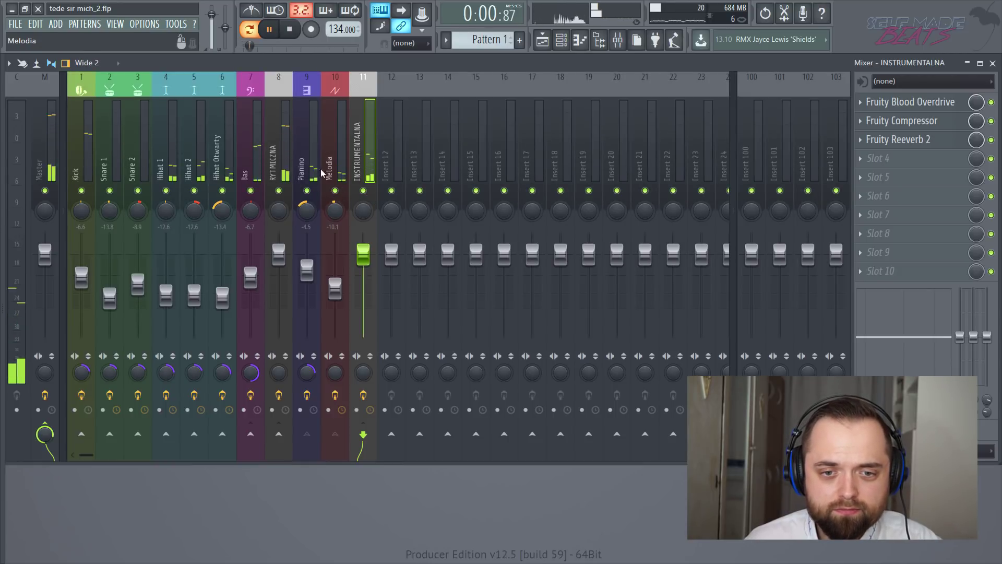
drag(363, 255, 363, 259)
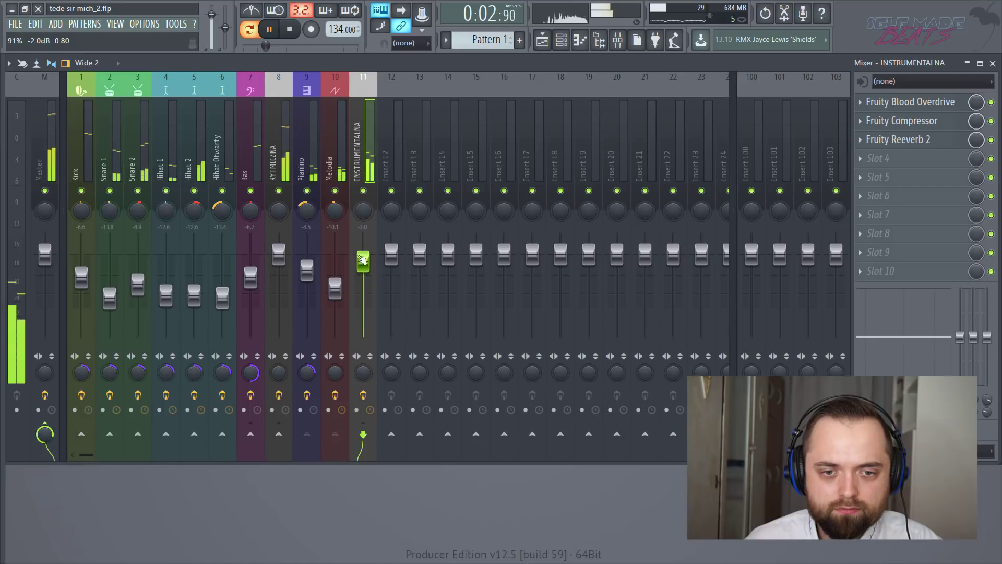
Solo Pianino with playback stopped and set its parametric EQ band 4 to an 18.0 dB peak at 1471 Hz with 0% bandwidth.
click(315, 175)
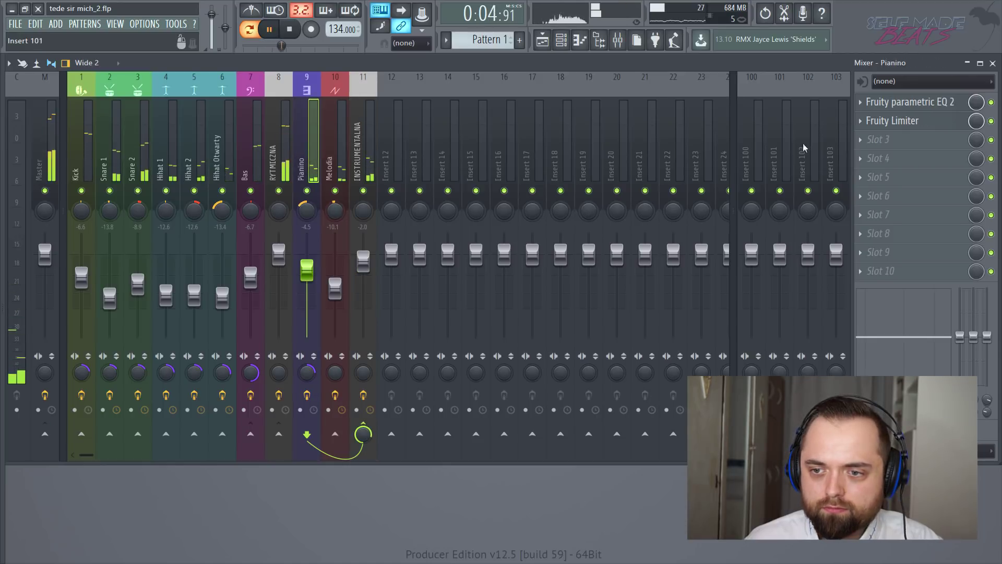
key(space)
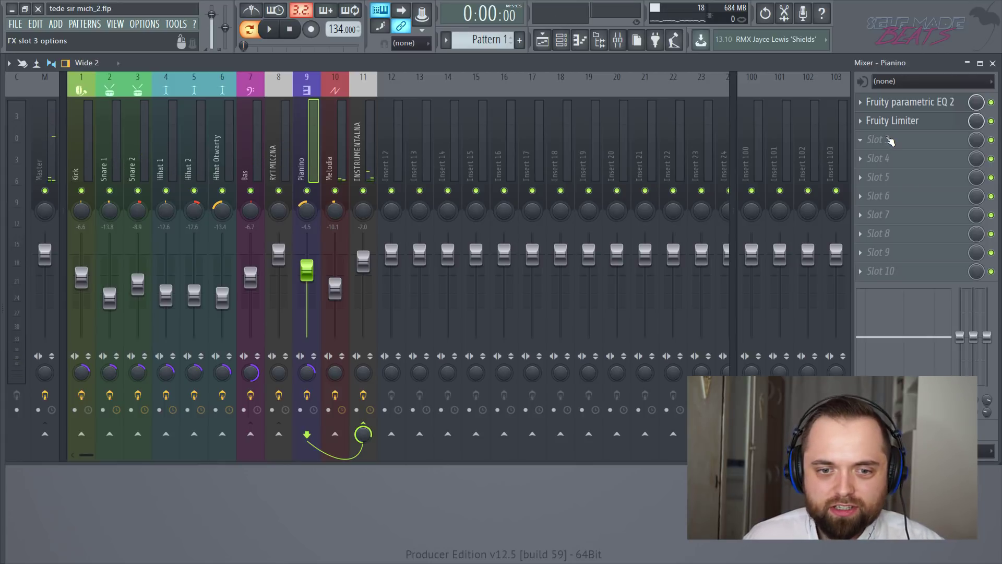
right_click(307, 192)
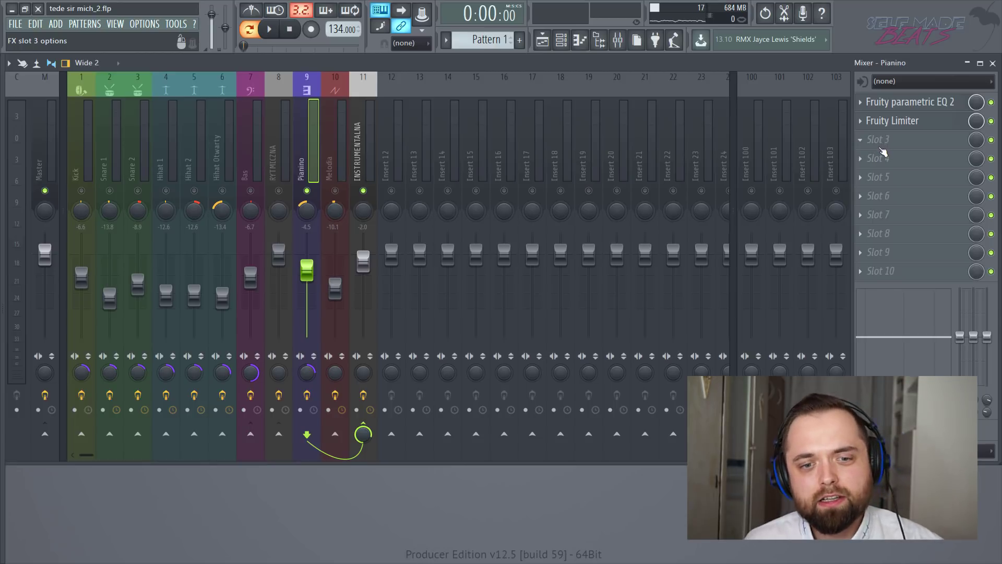
click(917, 110)
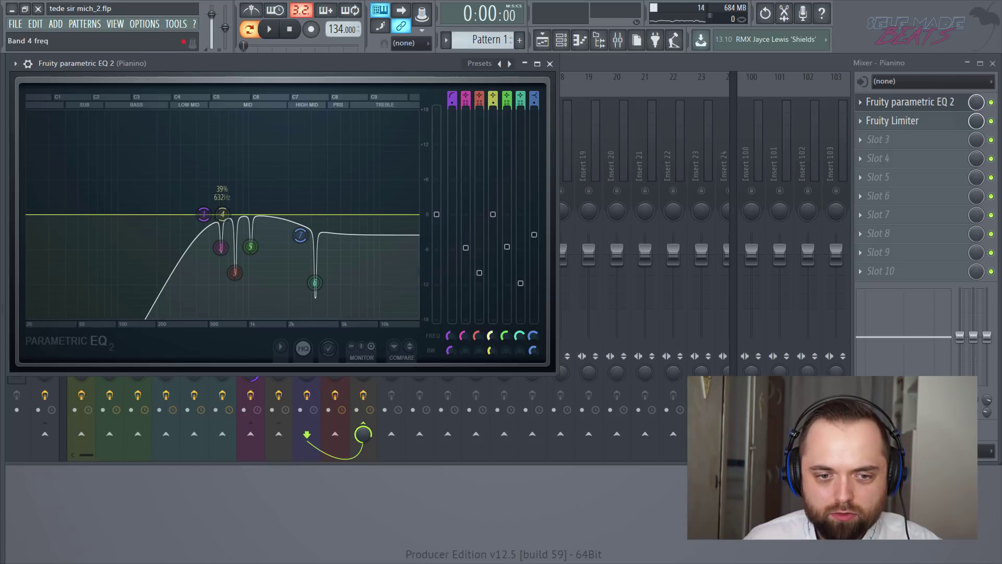
drag(492, 336, 492, 337)
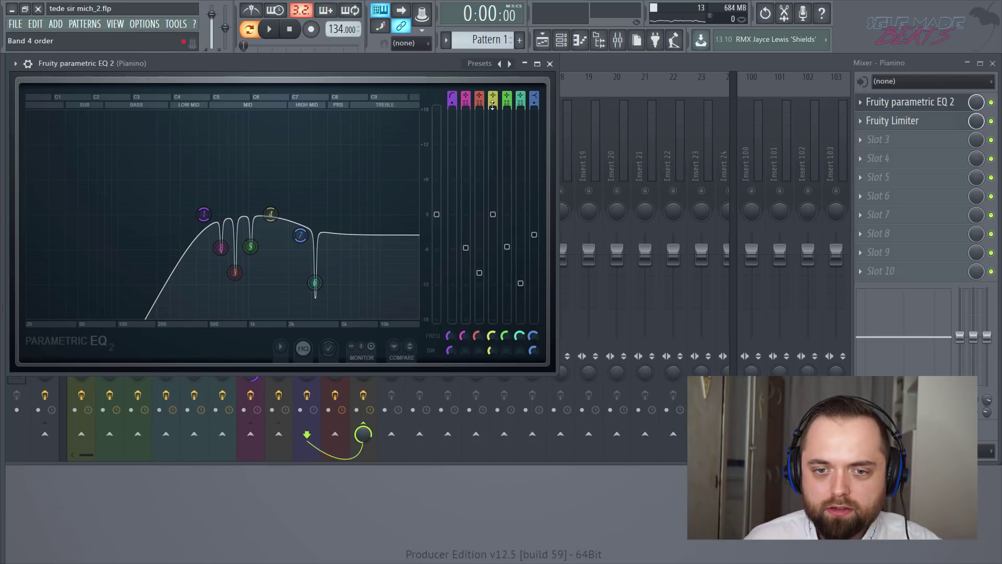
drag(492, 104, 492, 107)
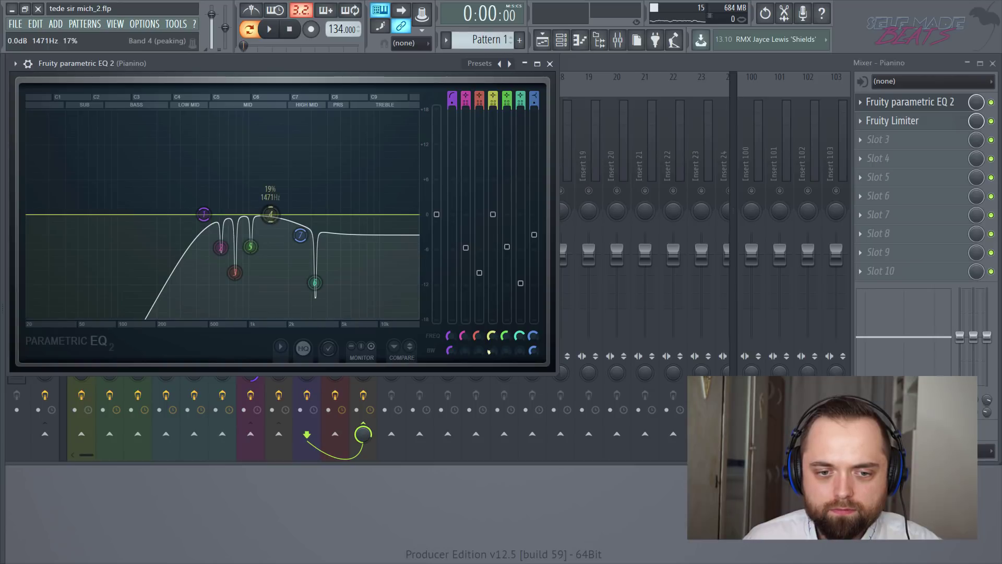
drag(495, 214, 496, 116)
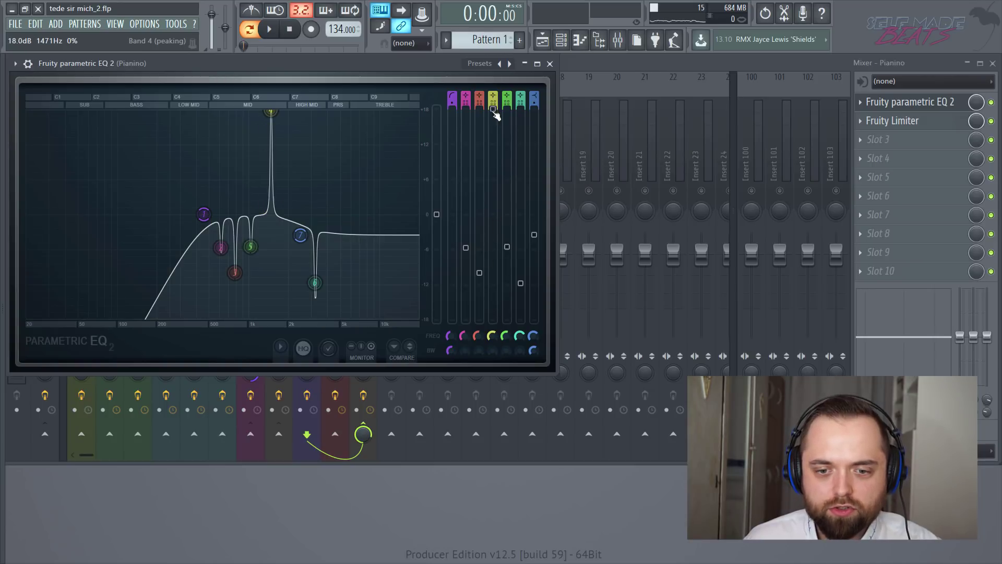
Sweep Pianino EQ band 4 to 1242 Hz during playback, cut it by about 8 dB, close the EQ, stop playback and unsolo the track.
drag(491, 337, 491, 346)
key(space)
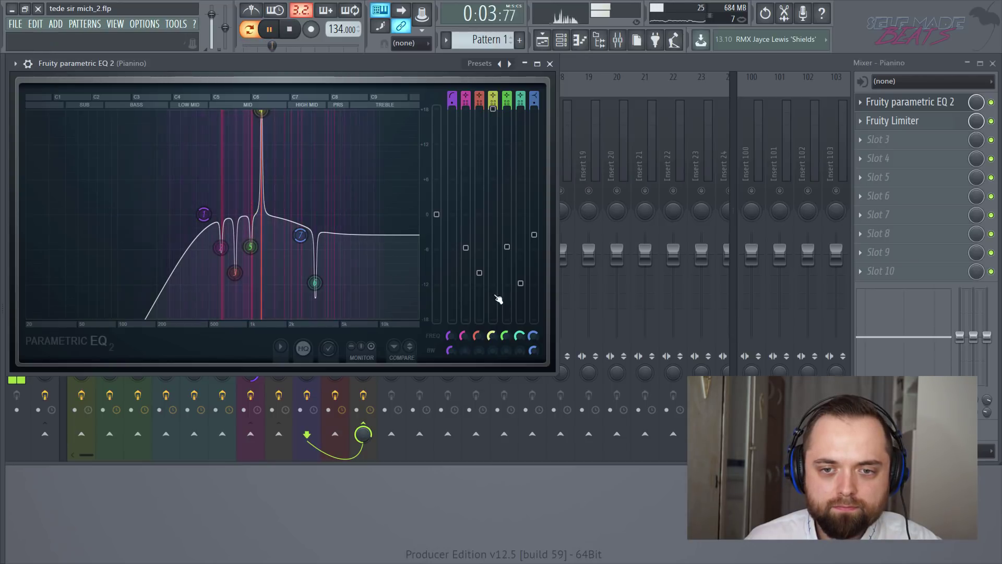
key(space)
drag(493, 111, 493, 237)
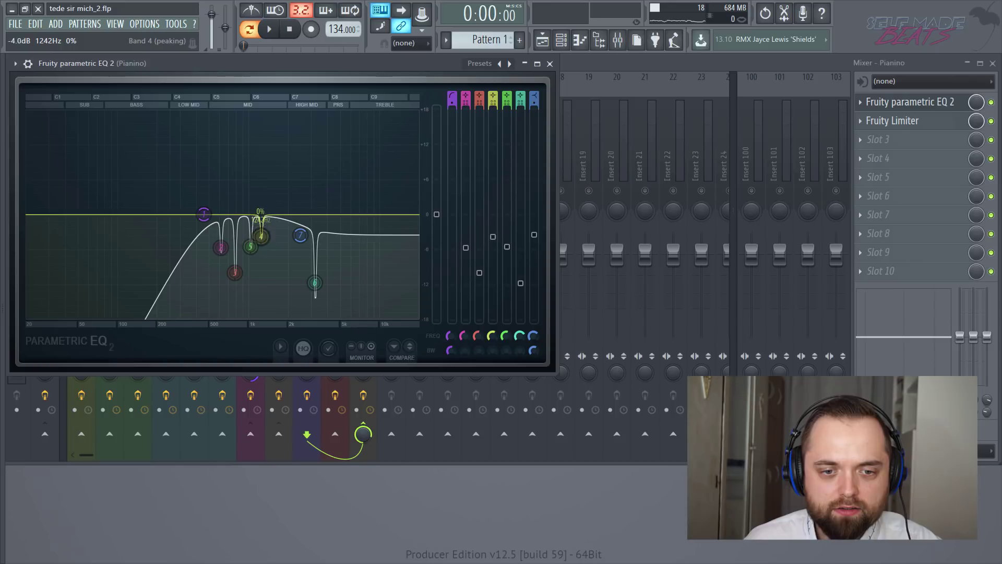
key(space)
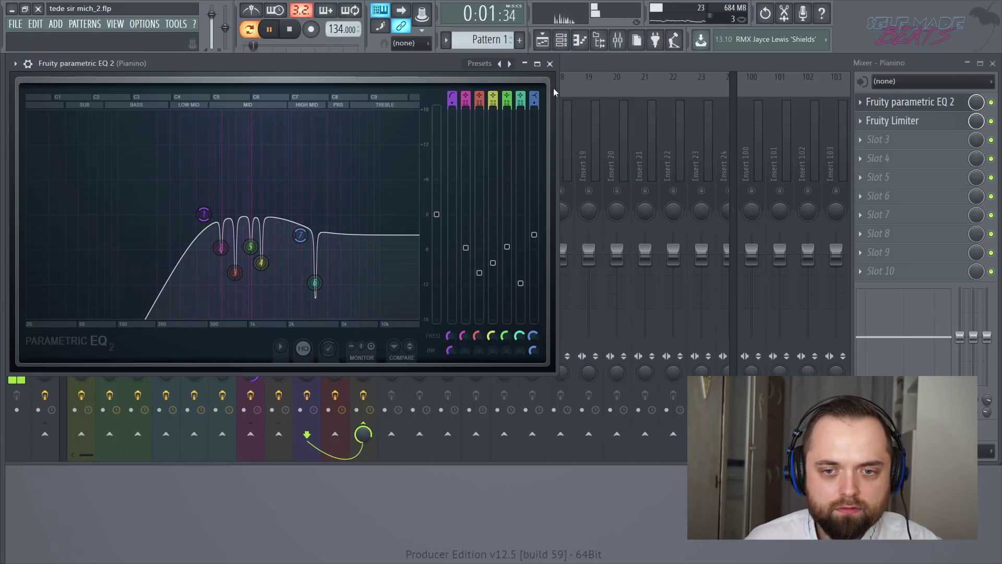
click(551, 64)
key(space)
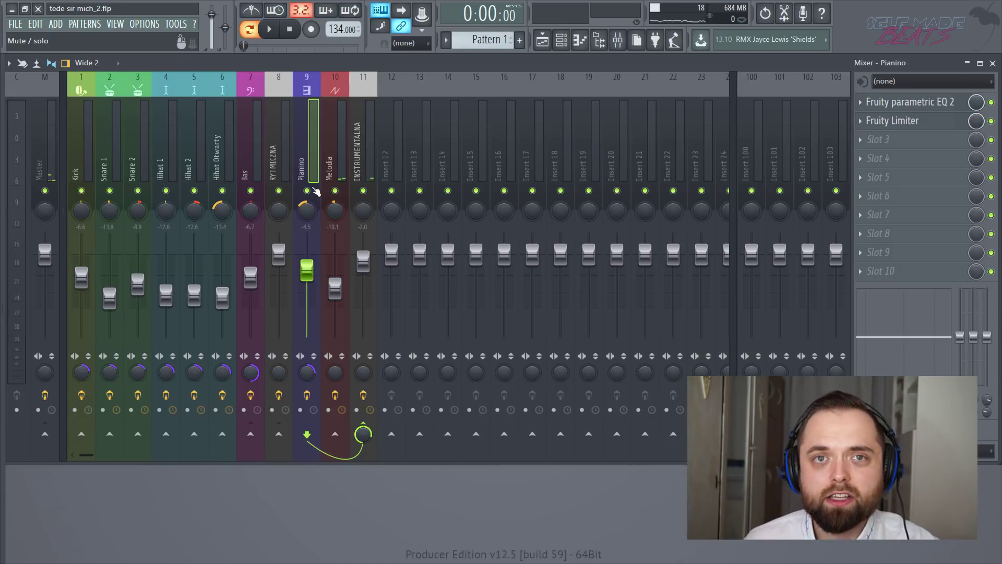
Play the full mix, lower the Melodia fader to -15.3 dB and stop playback.
key(space)
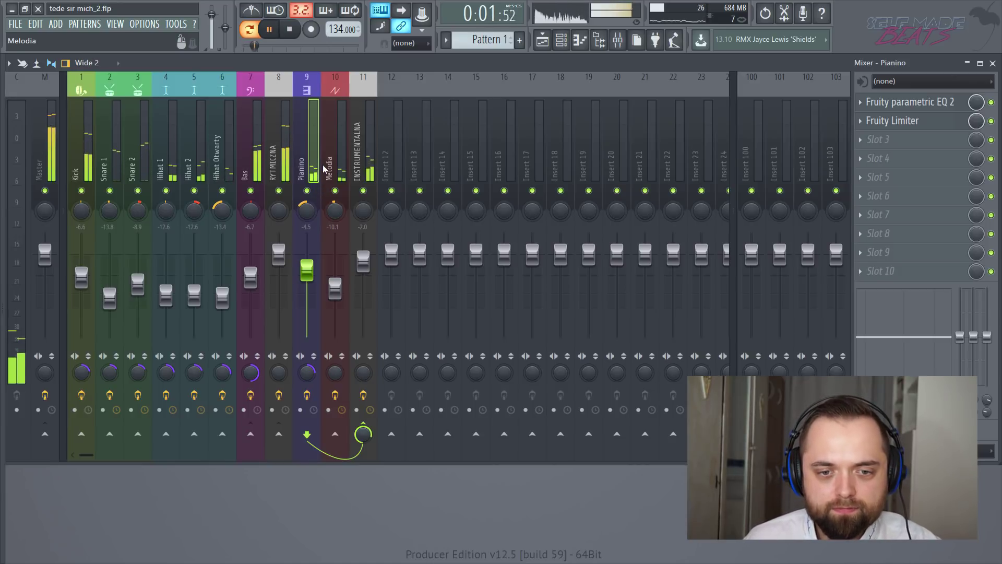
click(336, 148)
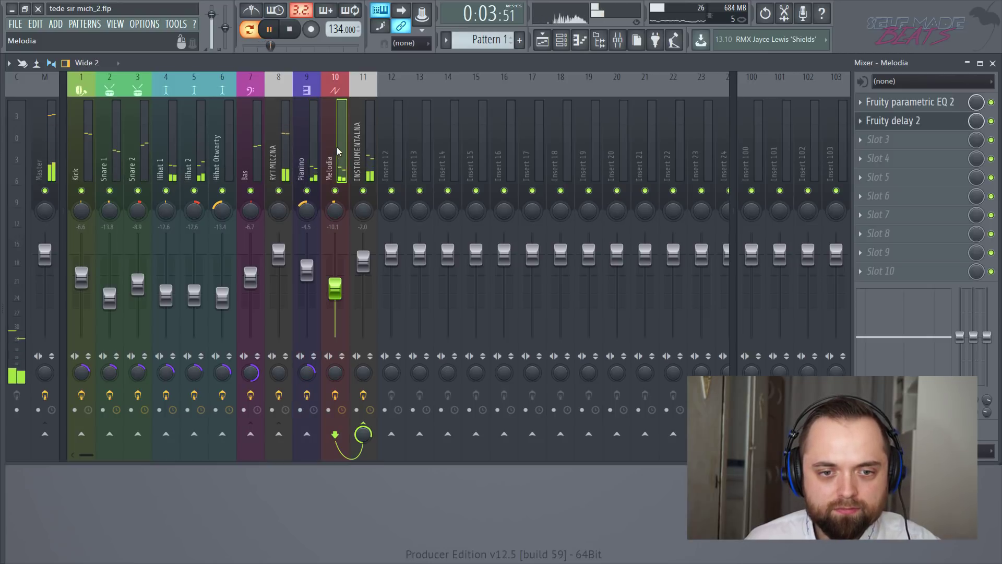
click(308, 161)
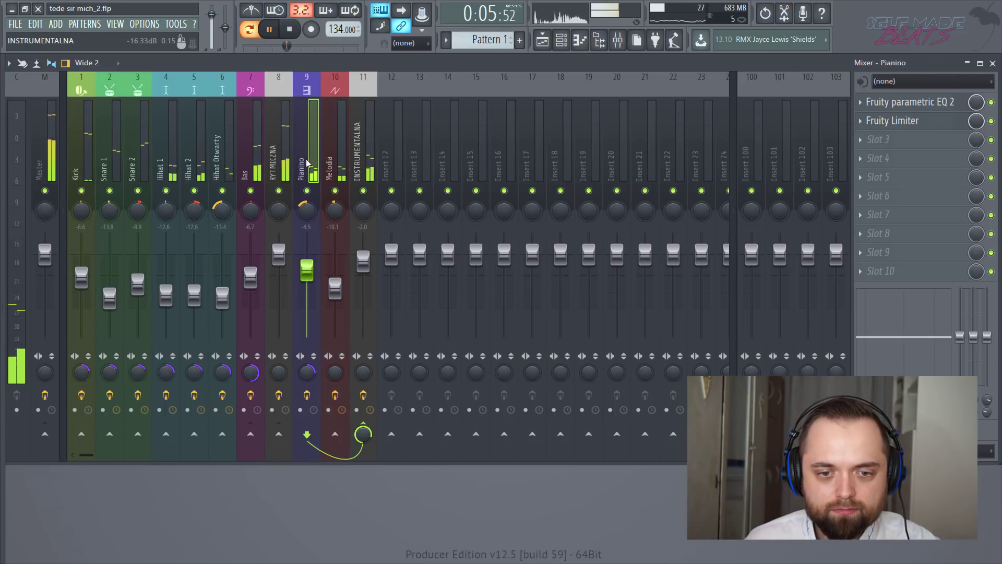
drag(337, 294, 335, 296)
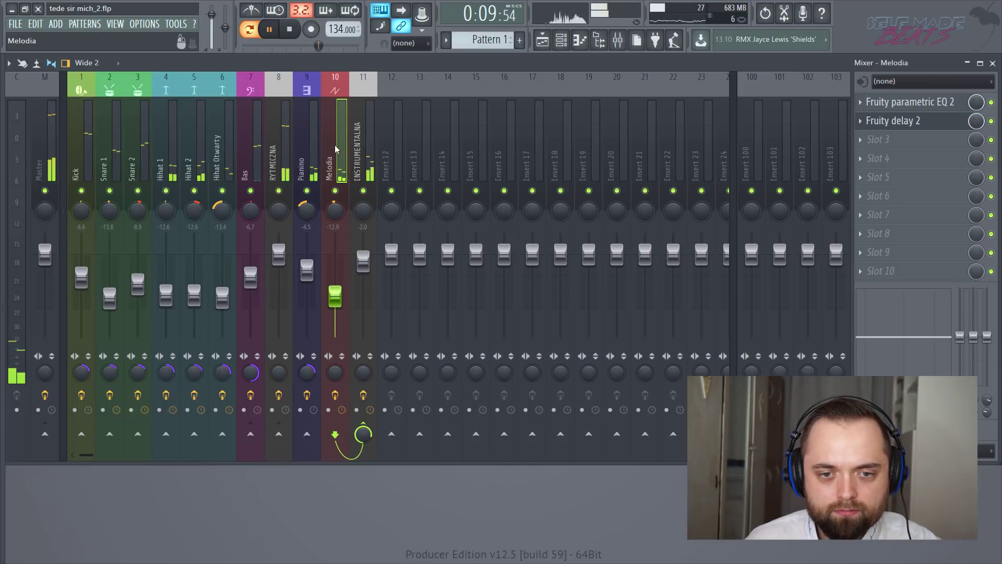
drag(335, 296, 335, 303)
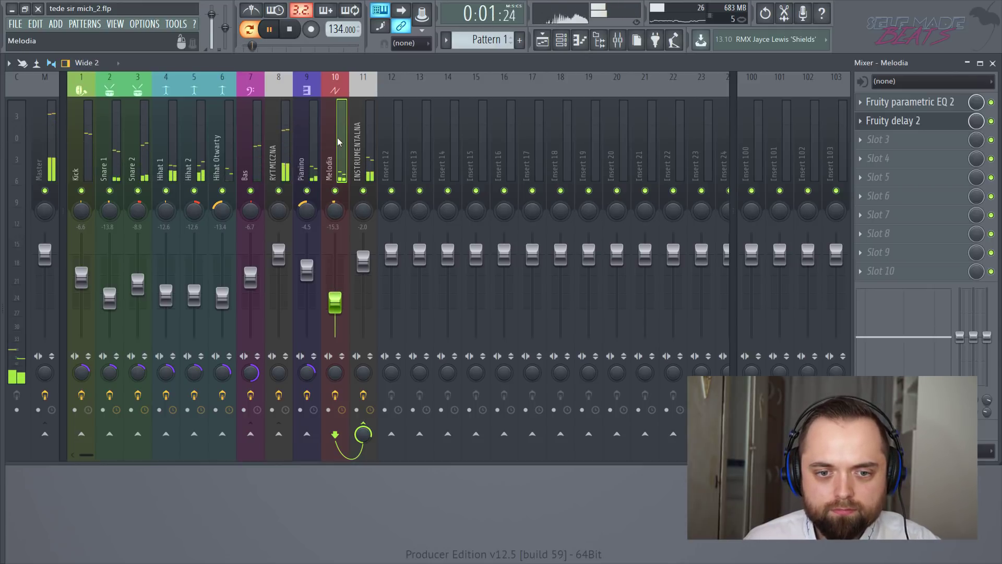
key(space)
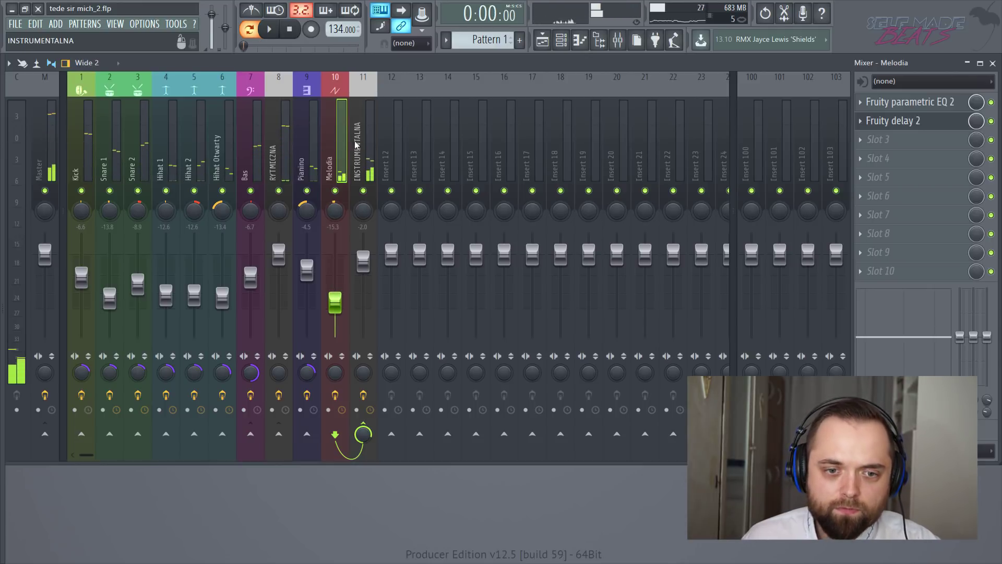
Lower Hihat 1 and Hihat 2 to -14.5 dB and Hihat Otwarty to -15.4 dB together, then audition the mix.
click(189, 157)
ctrl+click(164, 155)
ctrl+click(214, 175)
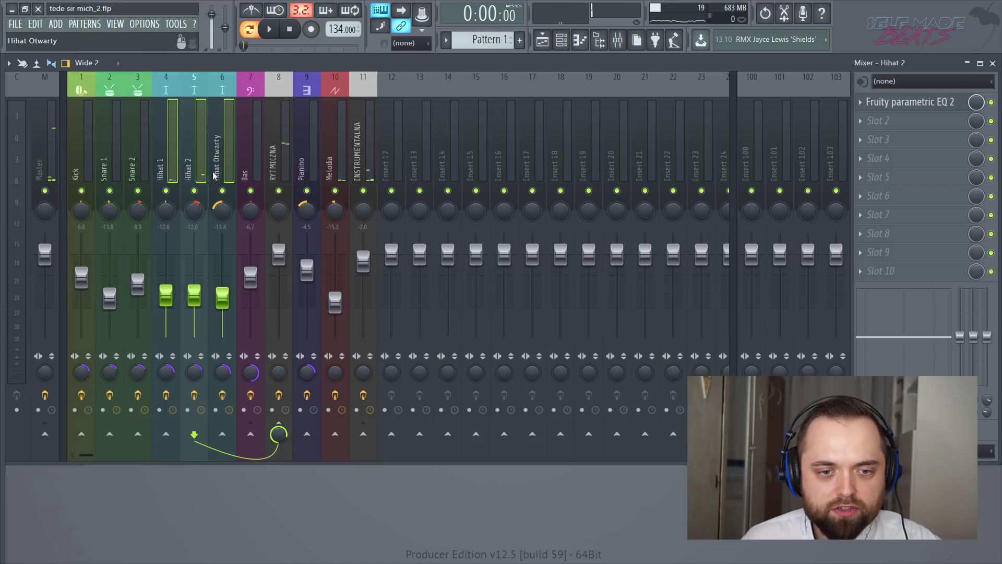
drag(201, 302, 201, 305)
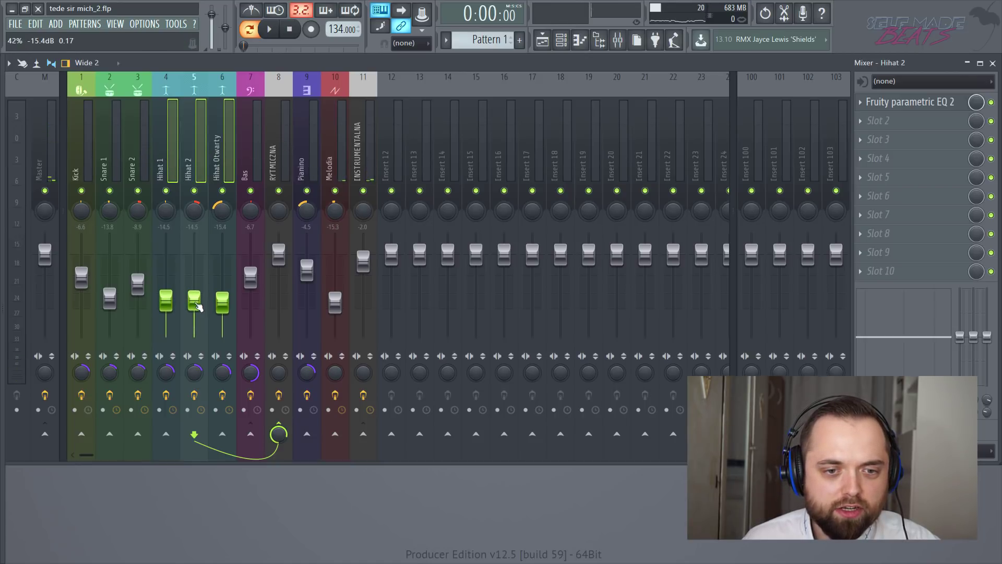
click(157, 159)
key(space)
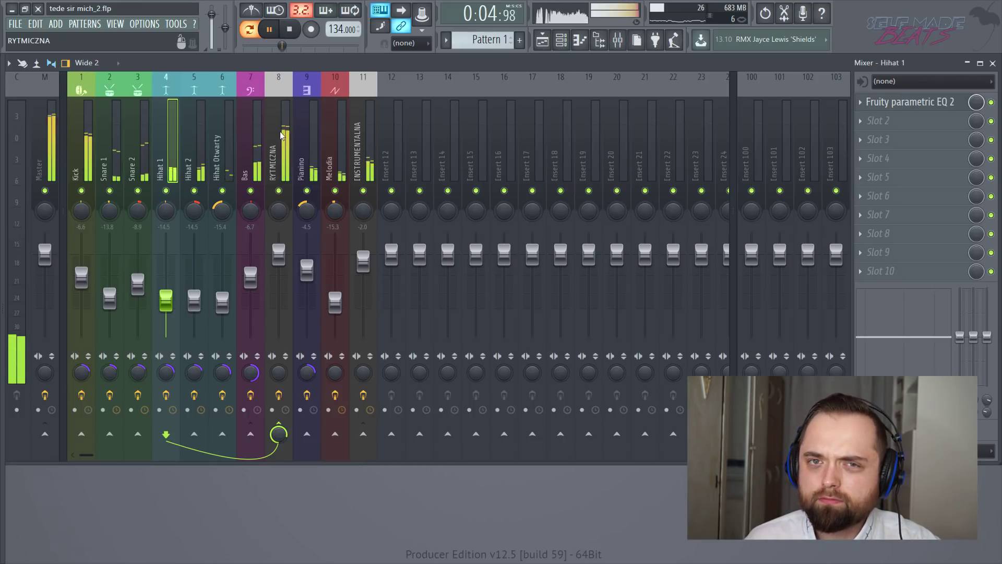
key(space)
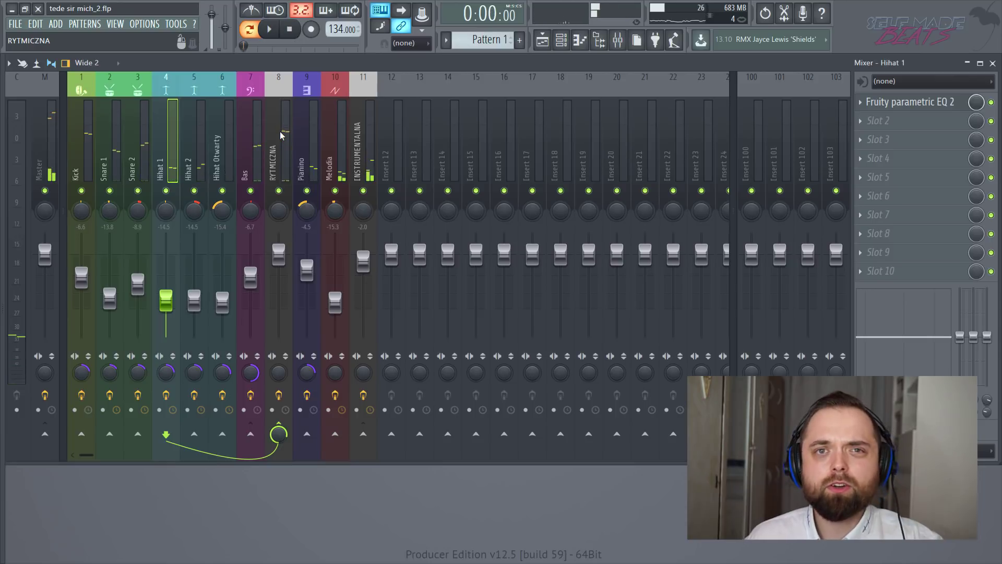
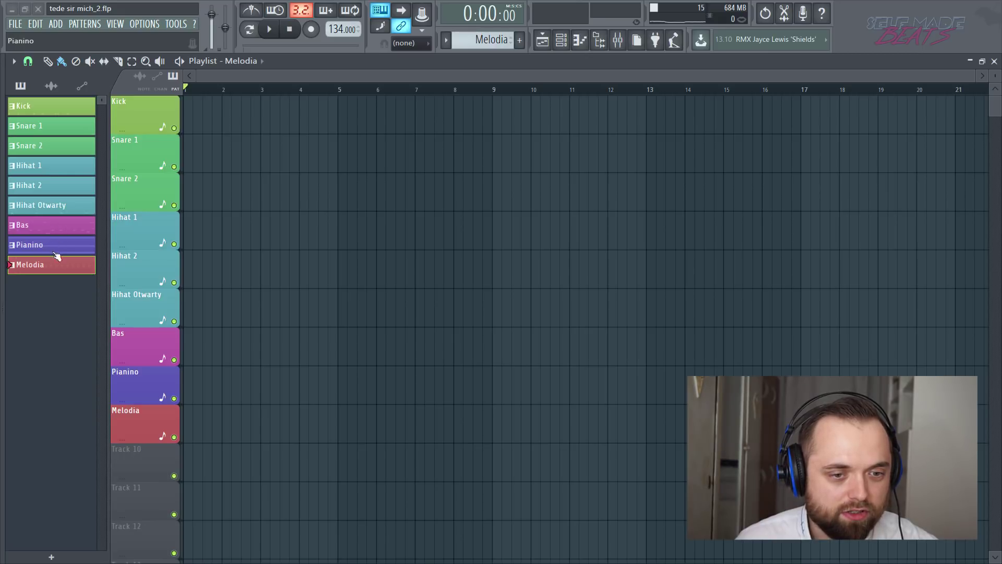
Place the Pianino, Snare 1, Snare 2, Hihat 1 and Hihat 2 patterns at bar 1 on their matching playlist tracks.
drag(64, 251, 224, 385)
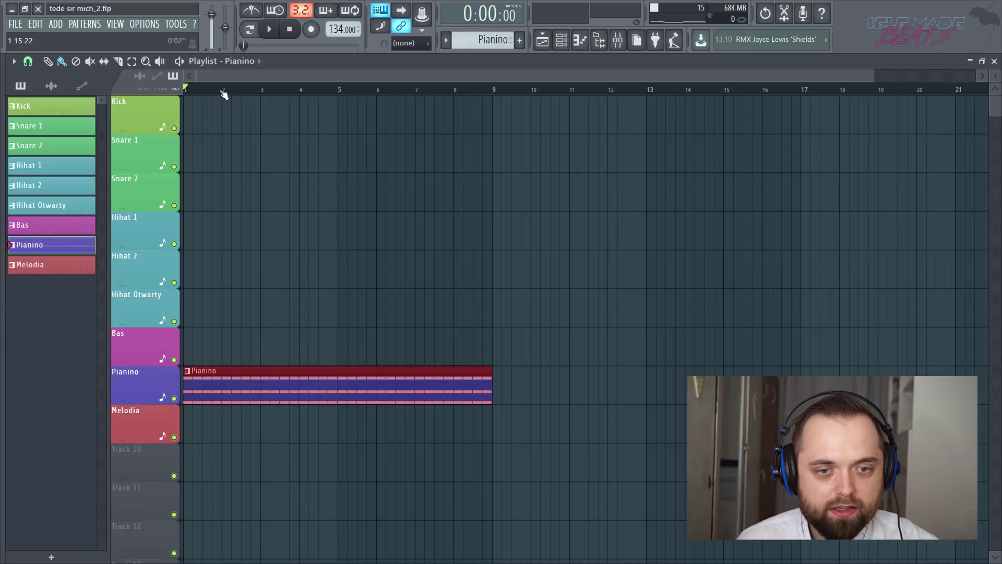
scroll(243, 77, up, 4)
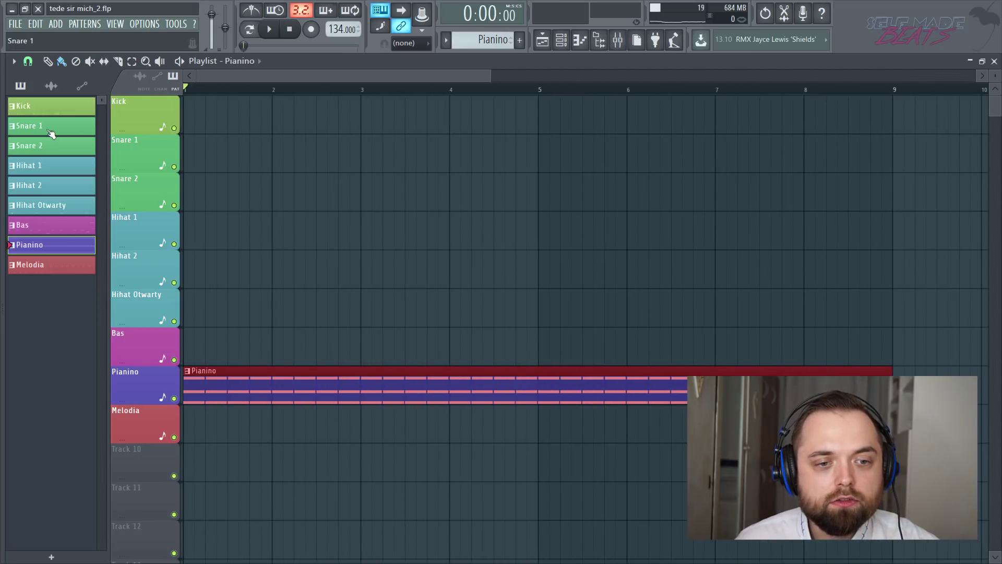
drag(57, 132, 244, 156)
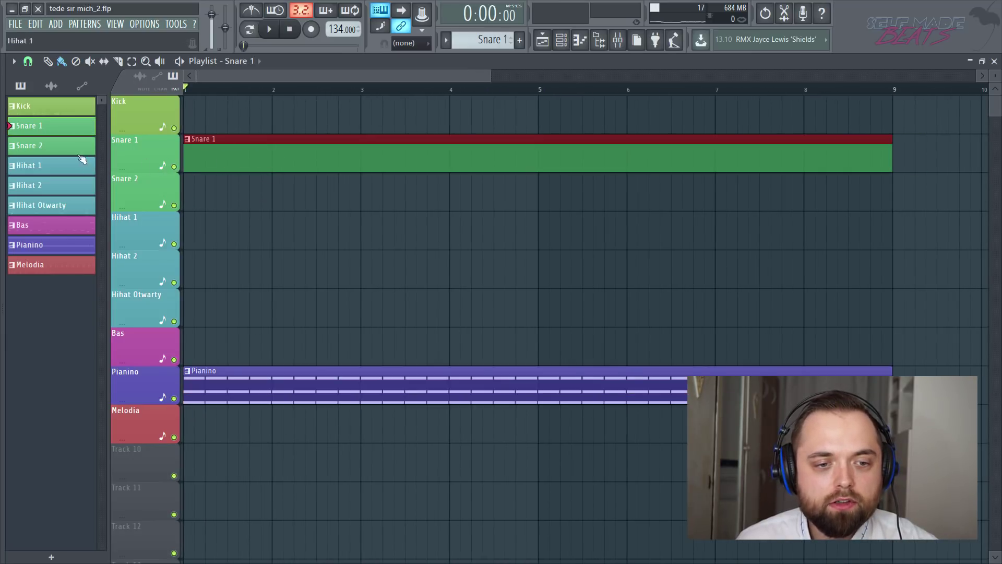
drag(80, 147, 242, 196)
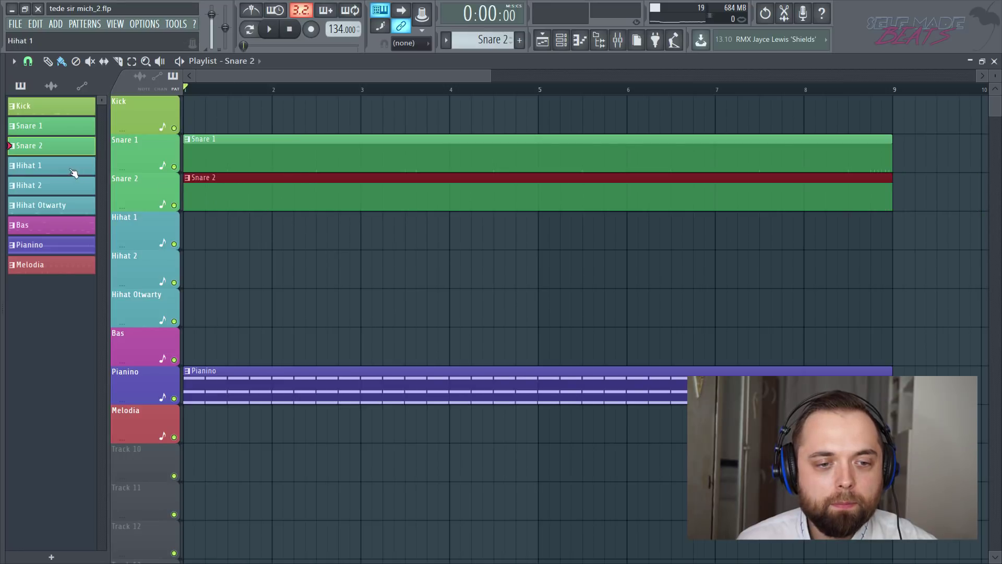
drag(29, 169, 224, 232)
drag(61, 193, 164, 254)
Duplicate the five playlist clips to bar 9 while the song plays, then stop playback and deselect them.
key(space)
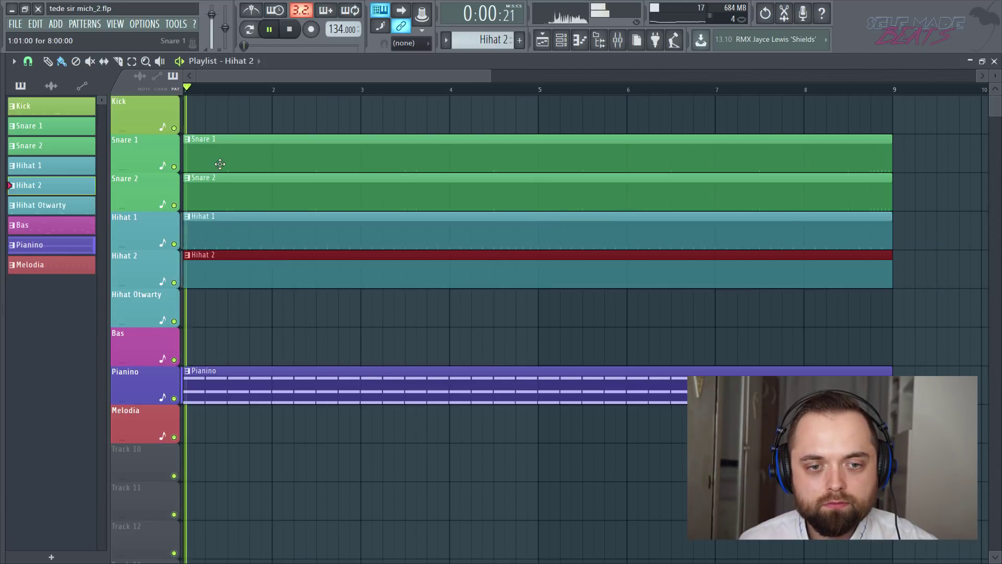
scroll(243, 90, down, 1)
scroll(243, 92, down, 2)
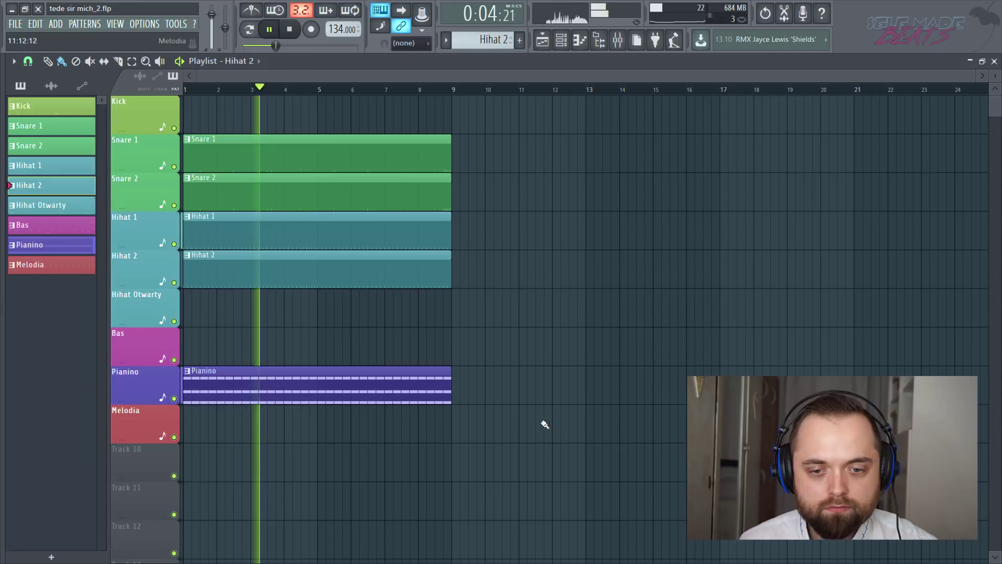
drag(523, 433, 437, 164)
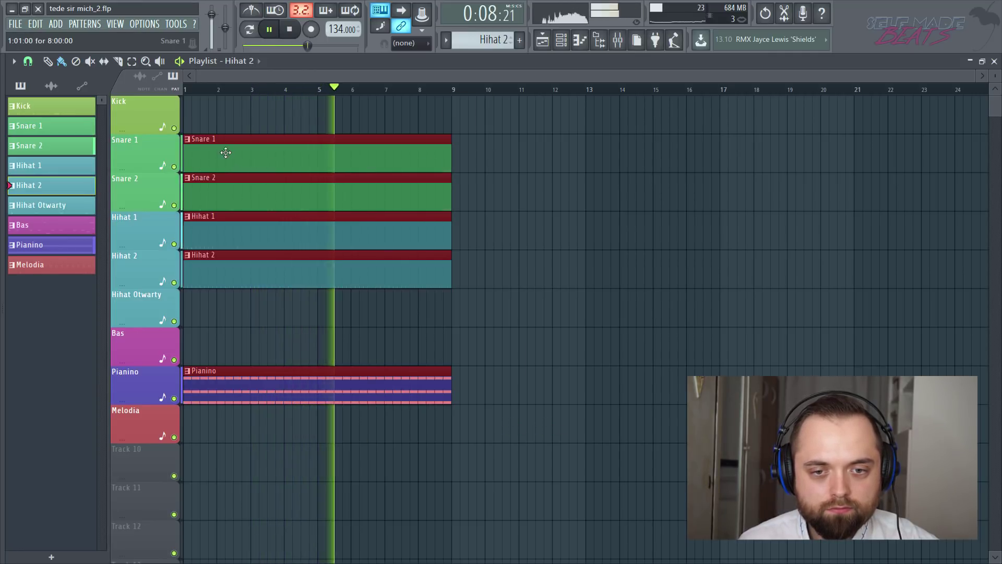
drag(224, 157, 495, 181)
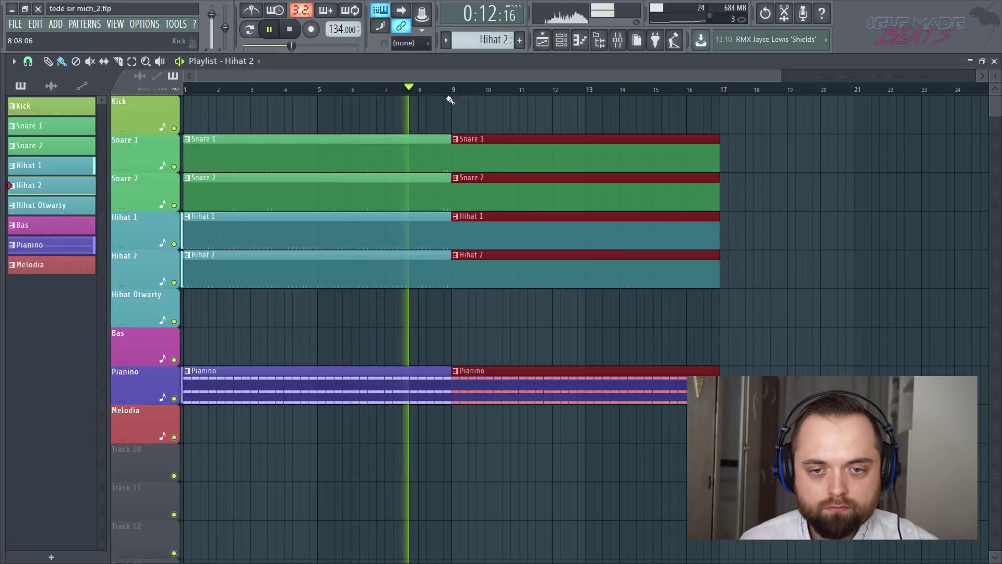
scroll(452, 91, up, 5)
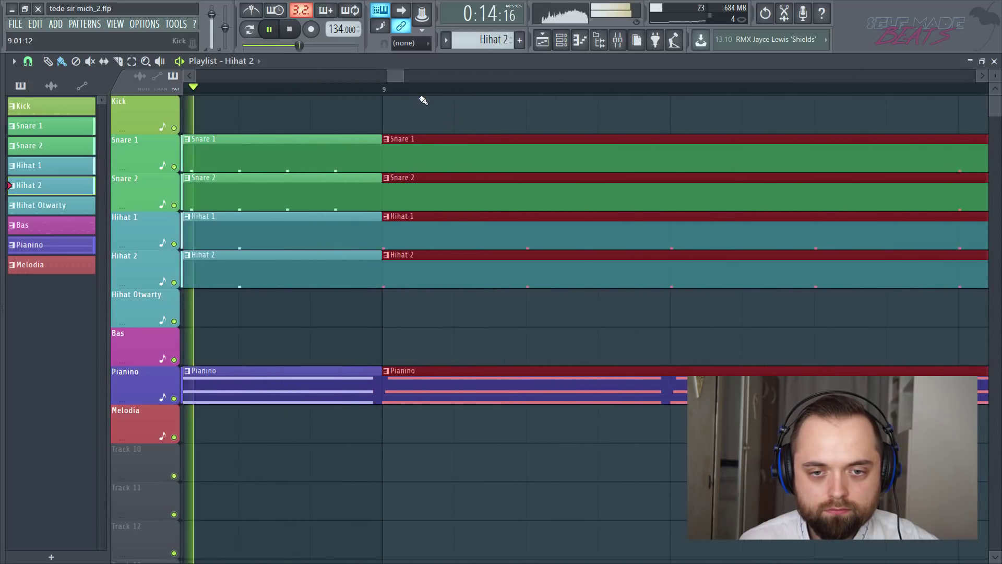
key(space)
scroll(422, 99, down, 5)
scroll(424, 99, down, 3)
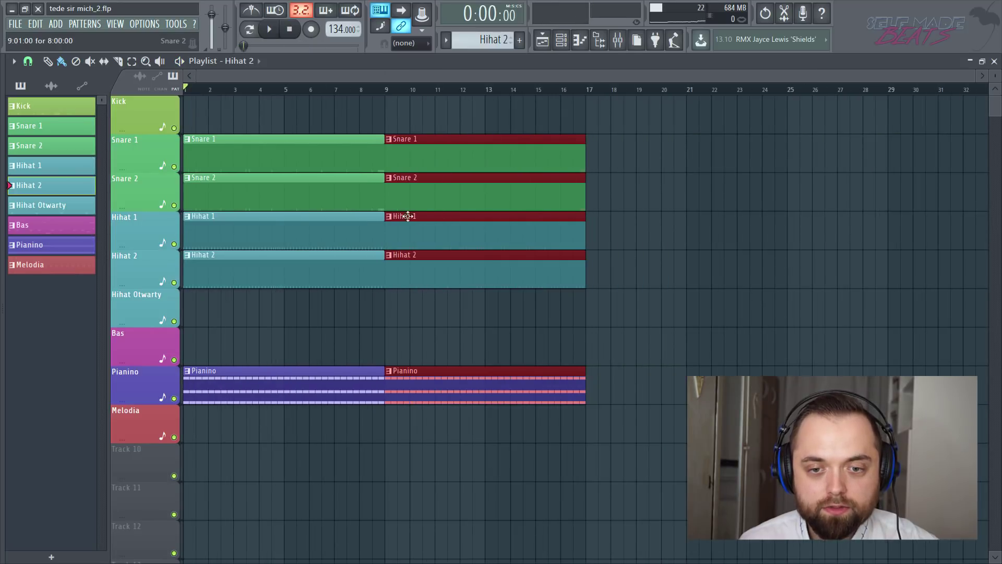
click(637, 272)
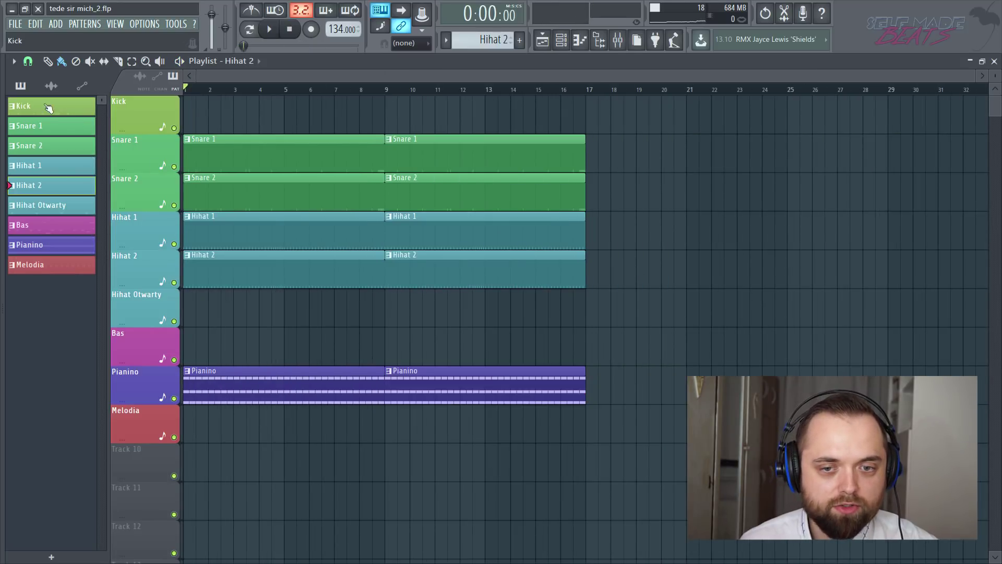
Place the Kick pattern near bar 9 on its track, extend it to bar 17 and set the playlist snap to Bar.
drag(48, 107, 405, 111)
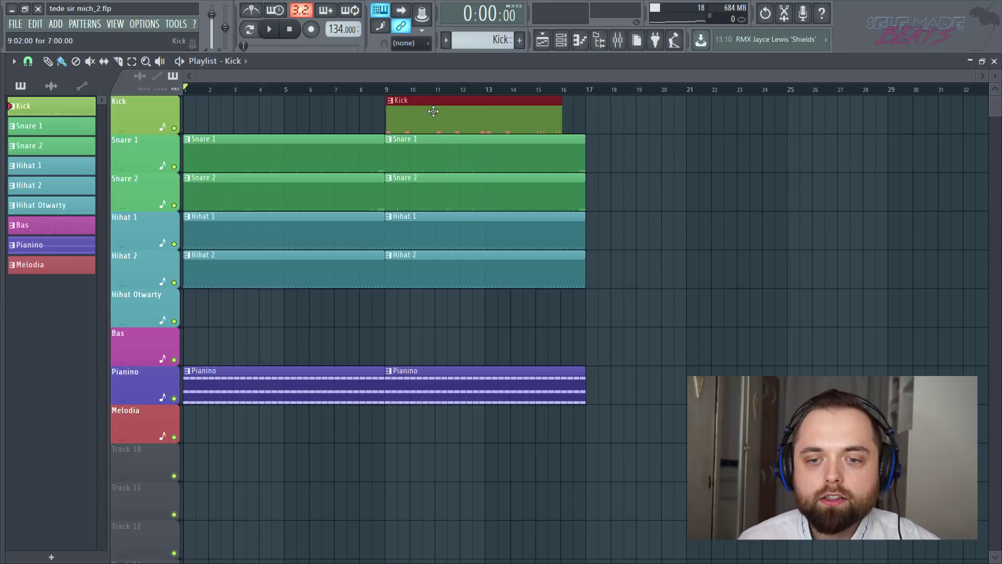
drag(562, 108, 590, 114)
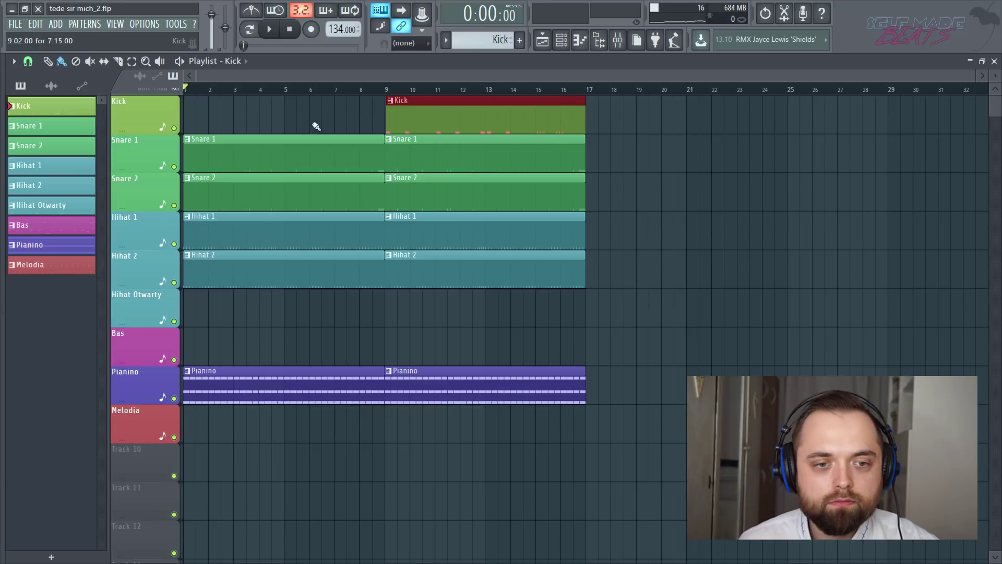
click(29, 61)
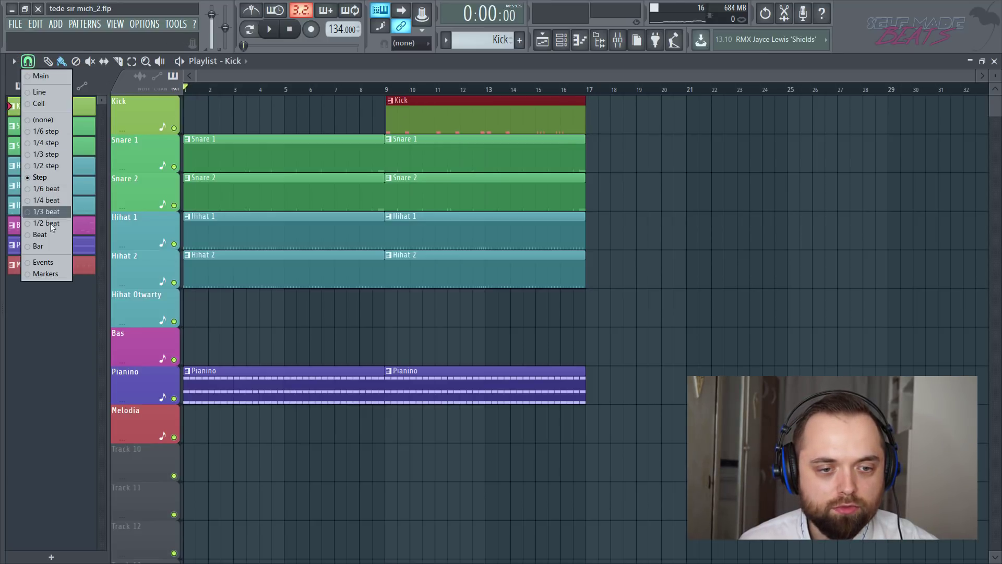
click(47, 245)
scroll(579, 96, up, 2)
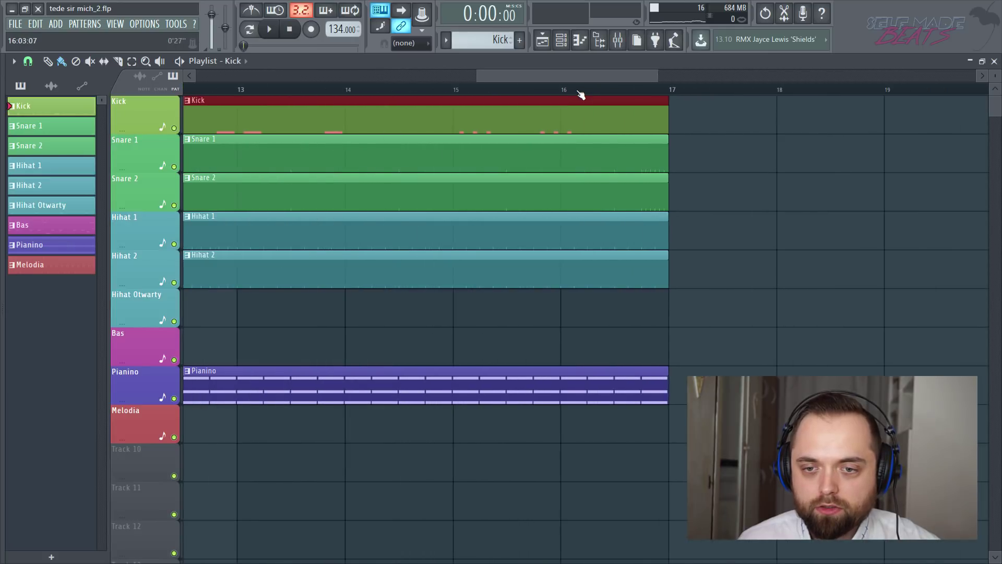
scroll(582, 94, down, 1)
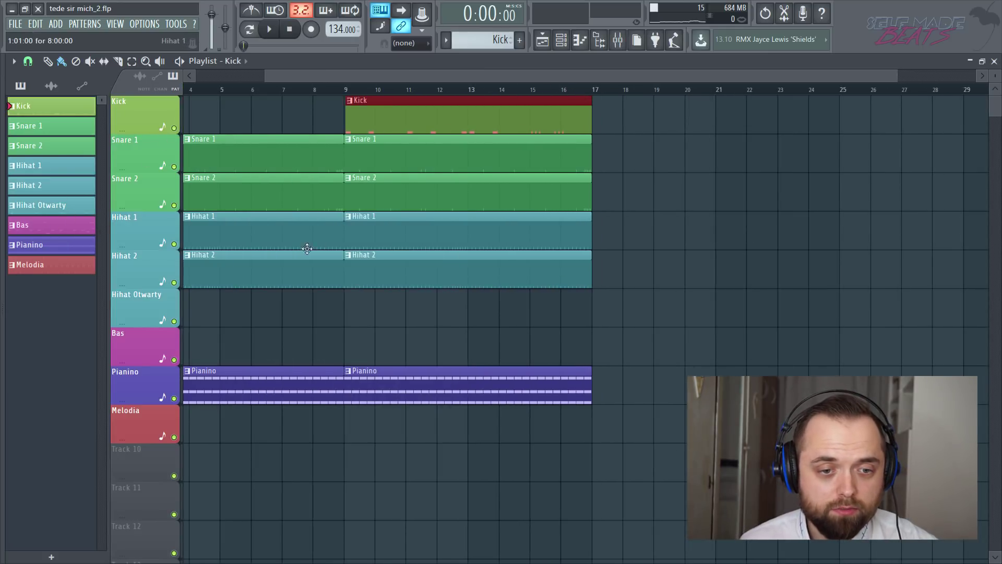
Place Hihat Otwarty at bar 9, stretch its clip to bar 17, and add the Bas pattern at bar 9 on its track.
drag(57, 206, 350, 305)
click(561, 305)
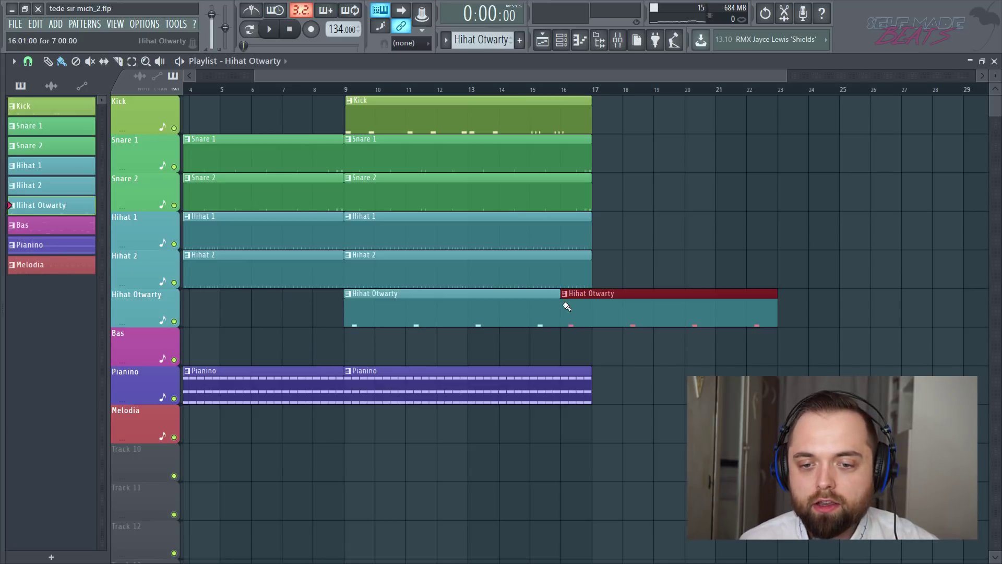
right_click(588, 306)
drag(568, 307, 589, 310)
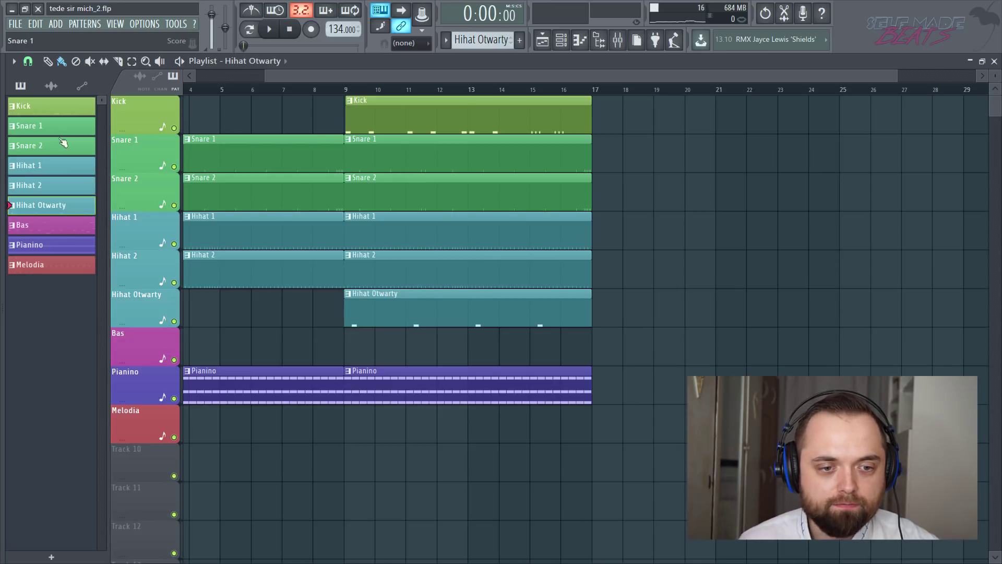
drag(37, 227, 344, 349)
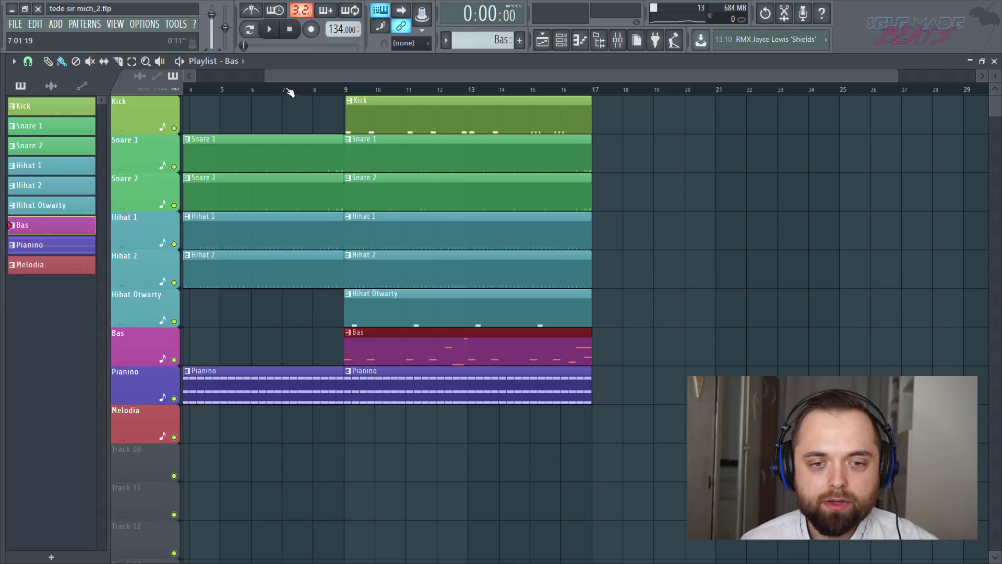
Audition the transition, align the Kick clip to the start of bar 9 using Step snap, and restore snapping to Bar.
key(space)
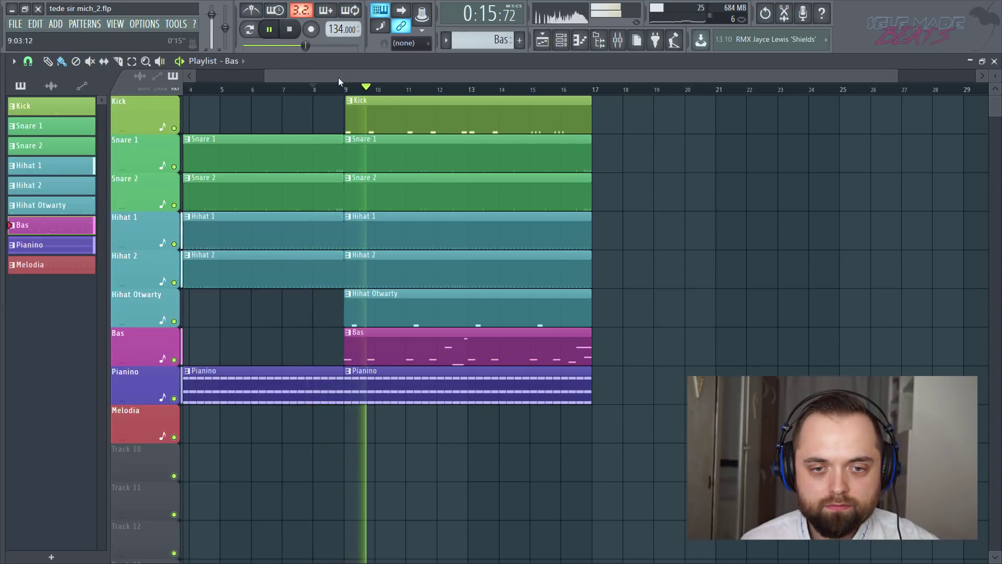
key(space)
scroll(345, 89, up, 5)
drag(345, 119, 374, 120)
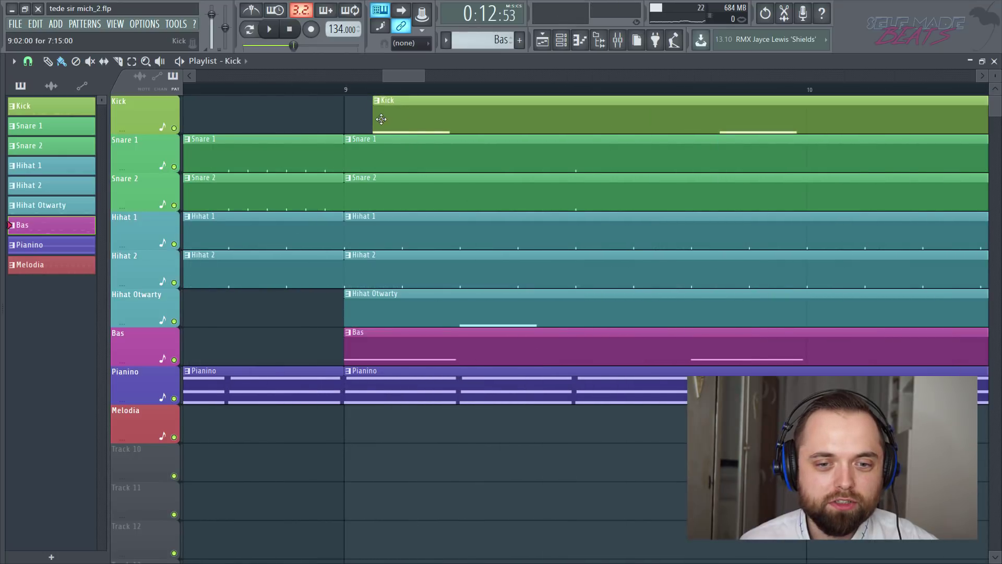
click(27, 61)
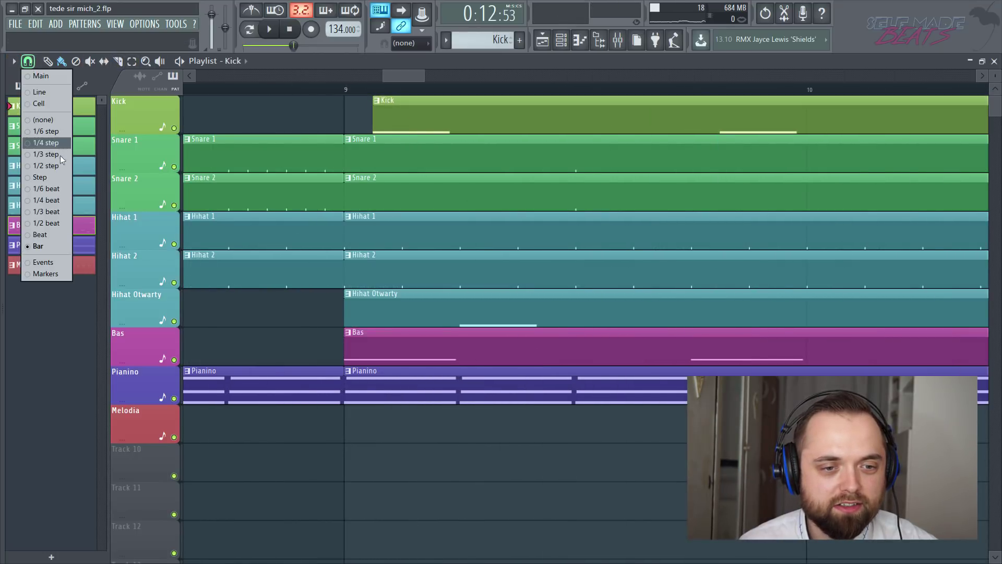
click(47, 177)
drag(423, 116, 393, 117)
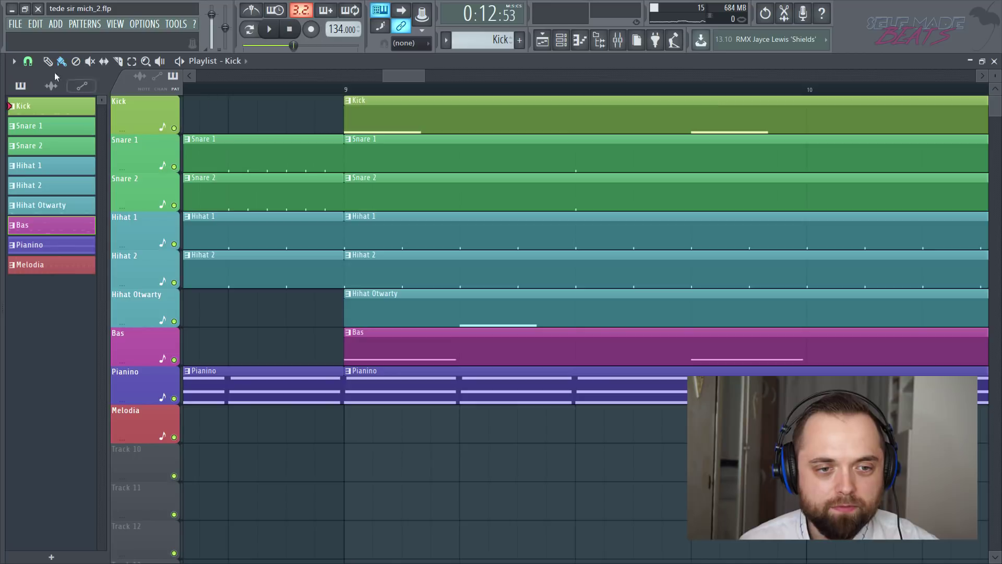
click(28, 61)
click(50, 248)
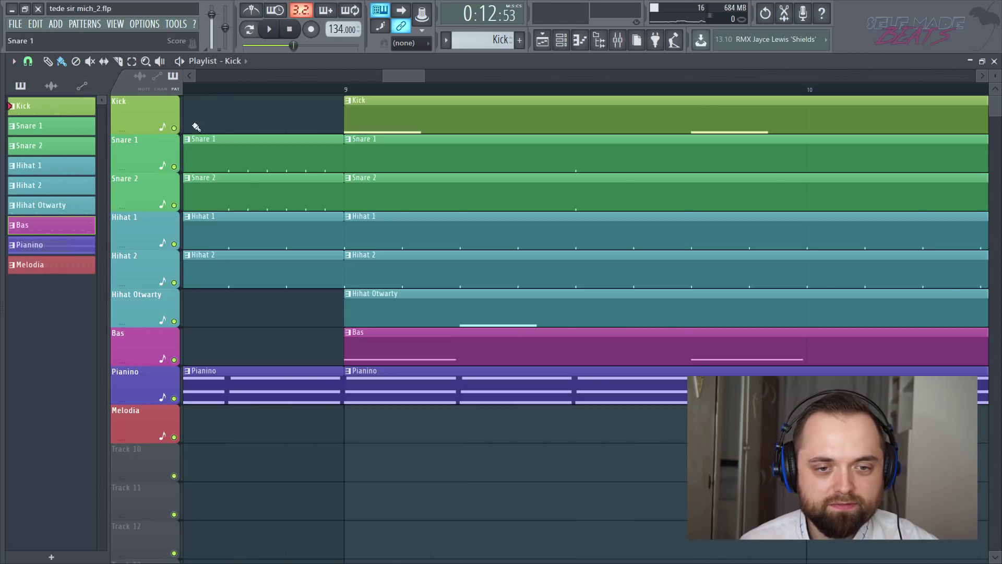
Duplicate the eight clips of bars 9–17 to bar 17 while the song plays, deselect them and stop playback.
click(230, 93)
key(space)
scroll(231, 93, down, 10)
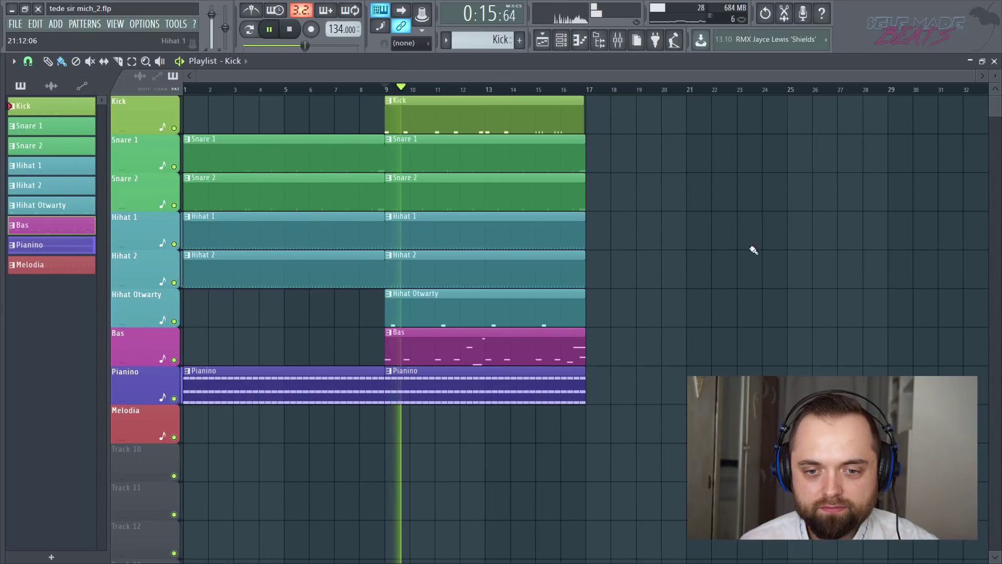
drag(638, 476, 632, 123)
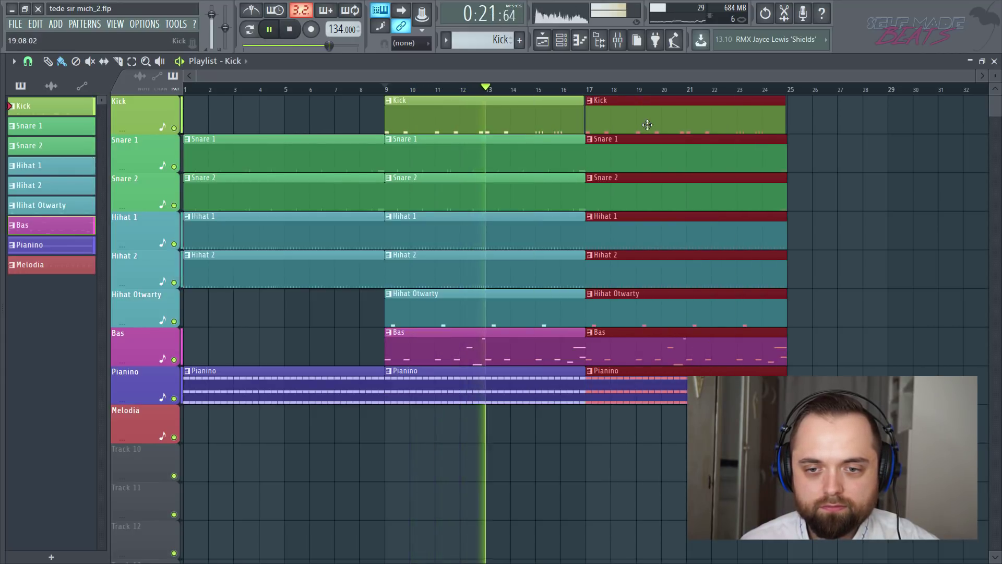
scroll(601, 99, up, 6)
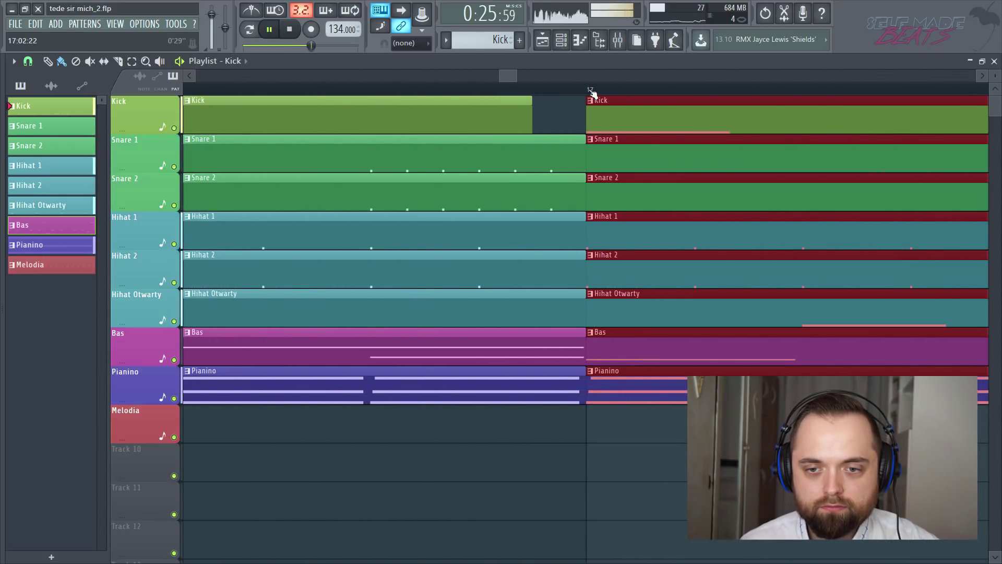
scroll(592, 99, down, 4)
click(805, 111)
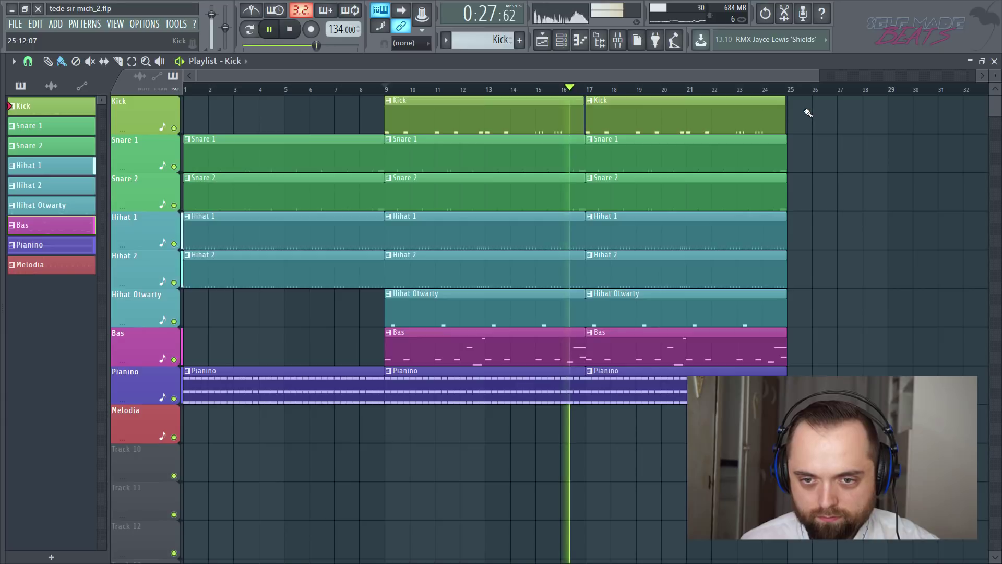
key(space)
Extend both Kick clips to a full eight bars using Step snap, then restore the playlist snap to Bar.
click(498, 102)
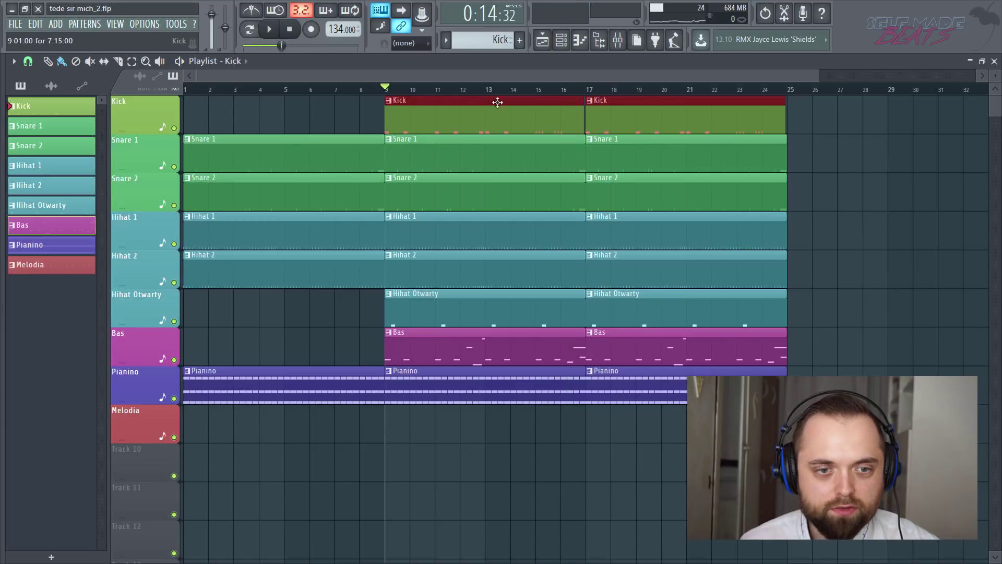
click(29, 61)
click(42, 177)
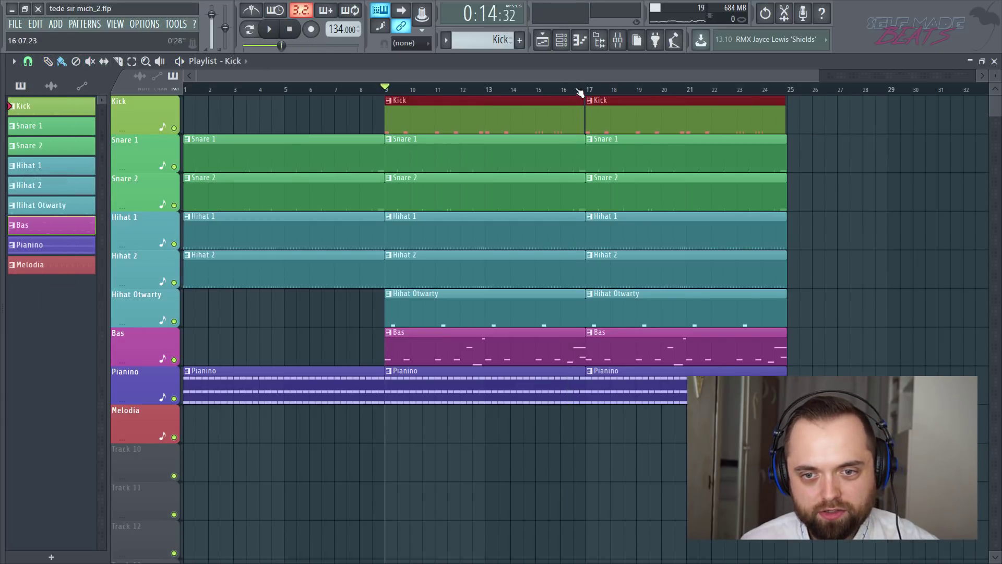
scroll(580, 93, up, 5)
mouse_move(667, 107)
mouse_down()
mouse_move(633, 106)
mouse_move(662, 106)
mouse_up()
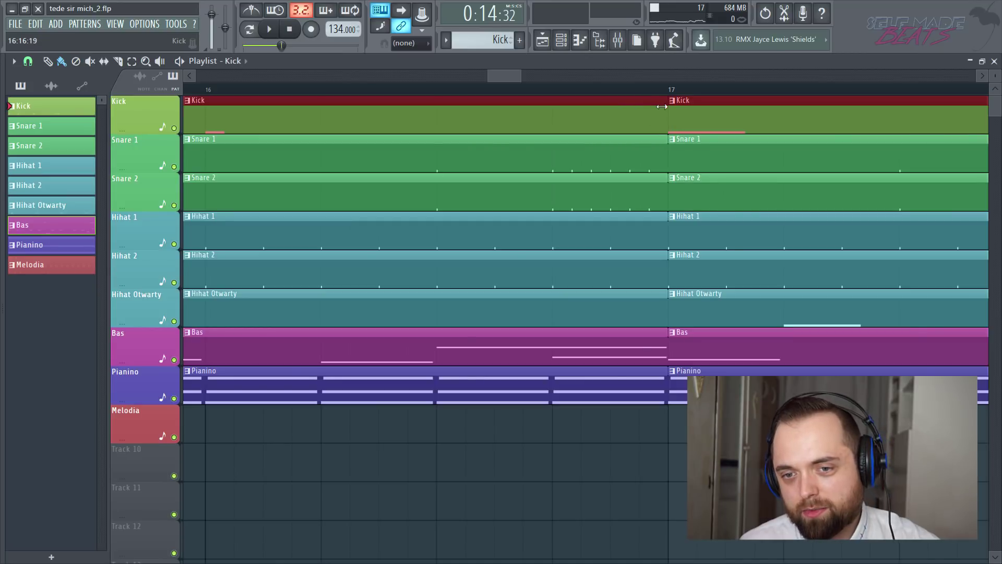
scroll(620, 92, down, 5)
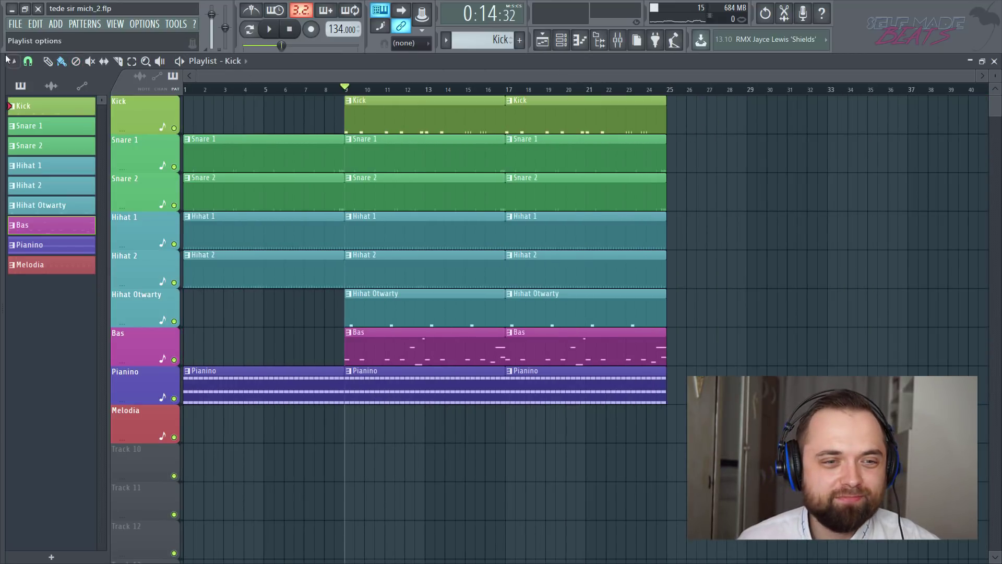
click(28, 61)
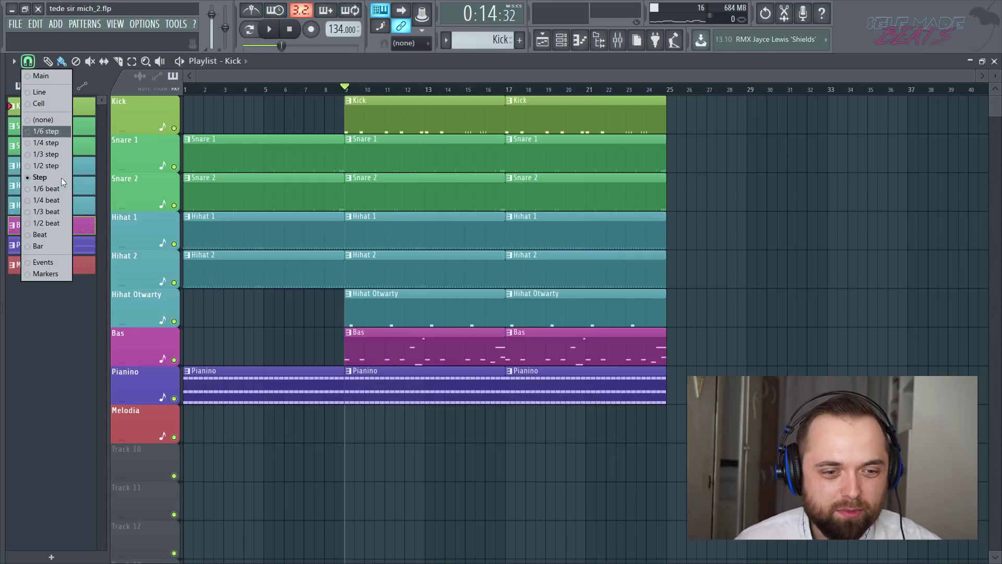
click(42, 248)
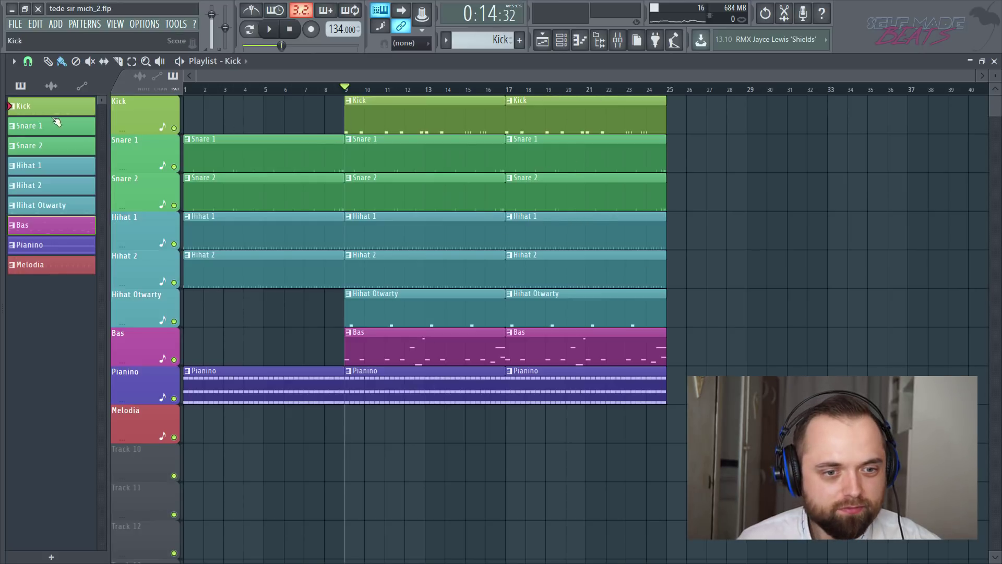
Place the Melodia pattern at bar 17 on its track and play the song from there.
drag(56, 268, 510, 424)
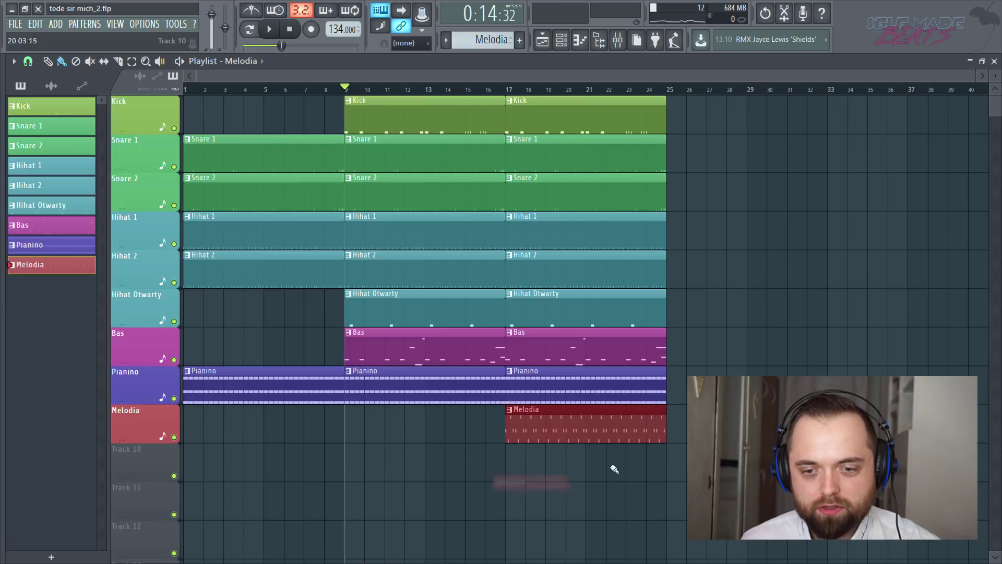
click(509, 90)
key(space)
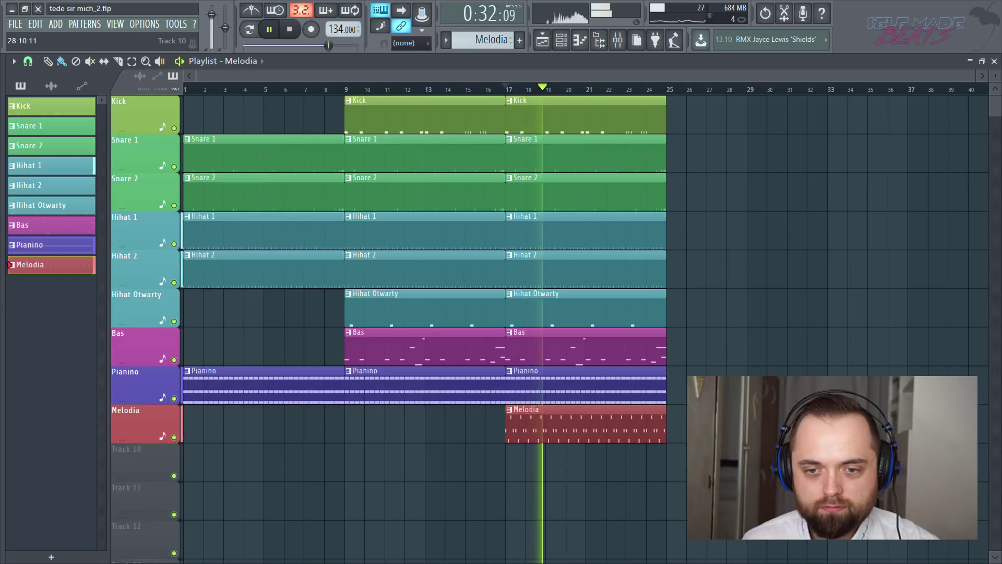
Duplicate all nine clips of bars 17–25 to bar 25, then stop playback and deselect them.
drag(748, 479, 525, 120)
key(ctrl+b)
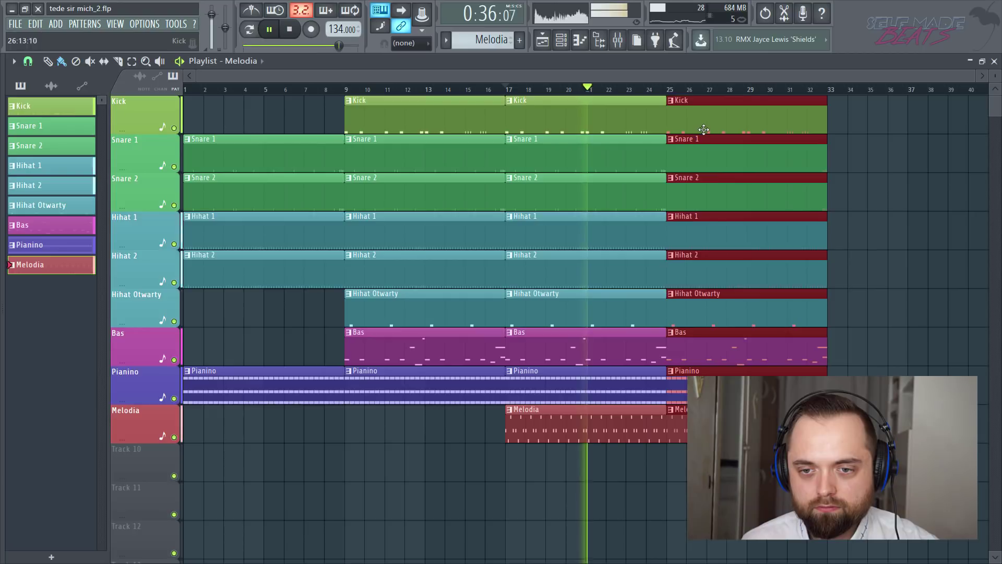
right_click(860, 279)
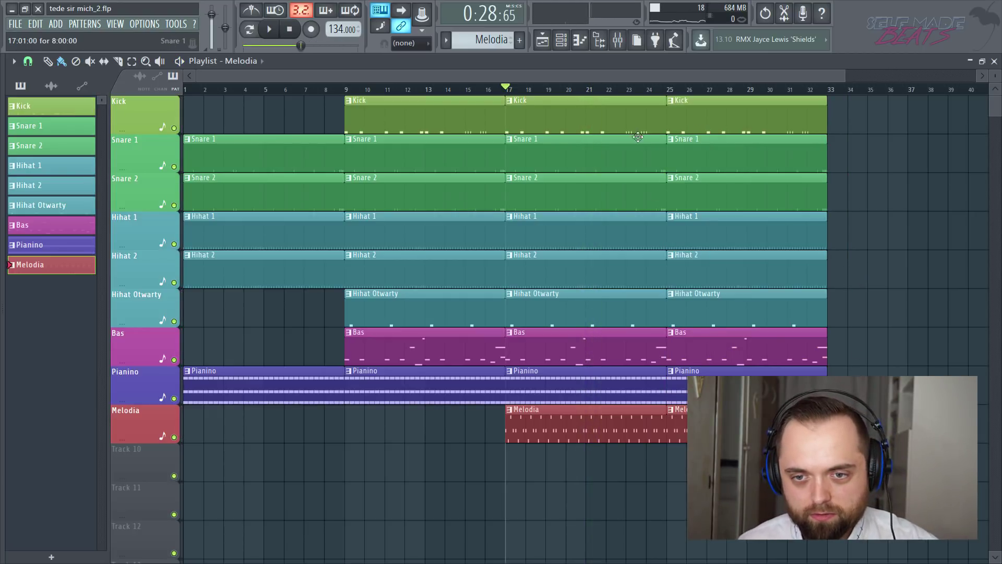
Duplicate the section starting at bar 25 to bar 33 across all nine tracks and deselect it.
drag(678, 81, 611, 428)
key(ctrl+b)
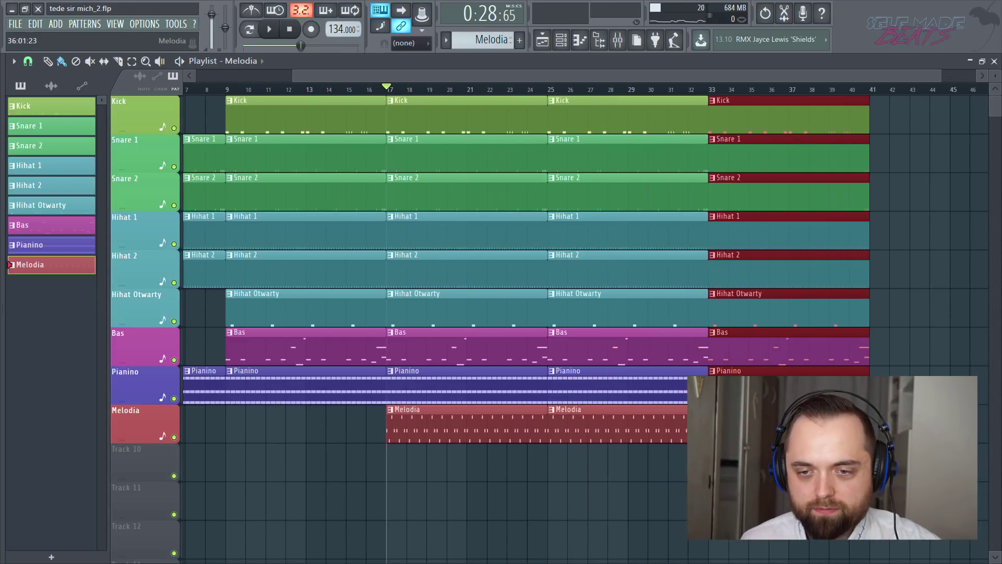
drag(561, 78, 611, 75)
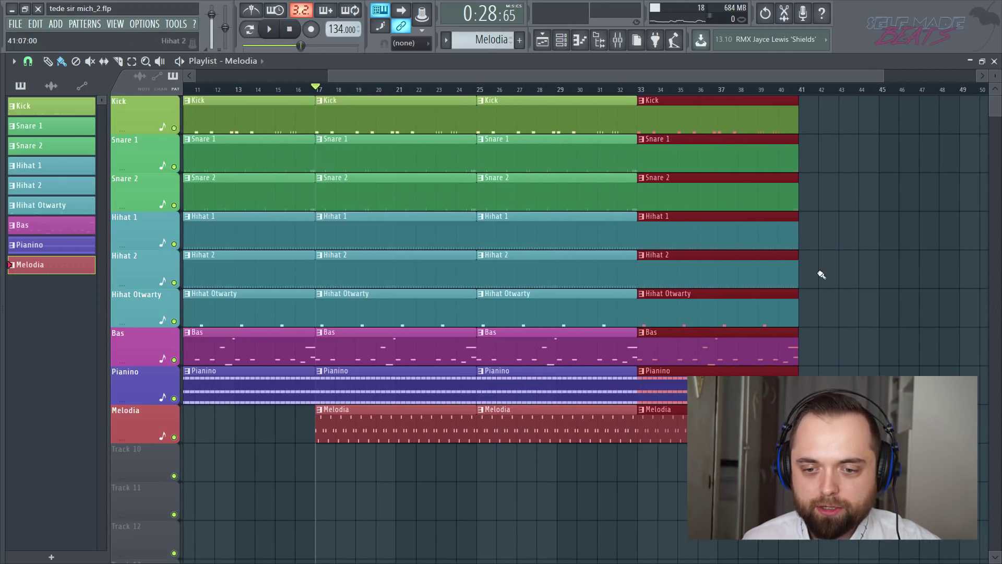
right_click(842, 343)
Delete the Melodia clips at bars 25 and 33 and add a Melodia clip at bar 9.
right_click(585, 424)
right_click(670, 429)
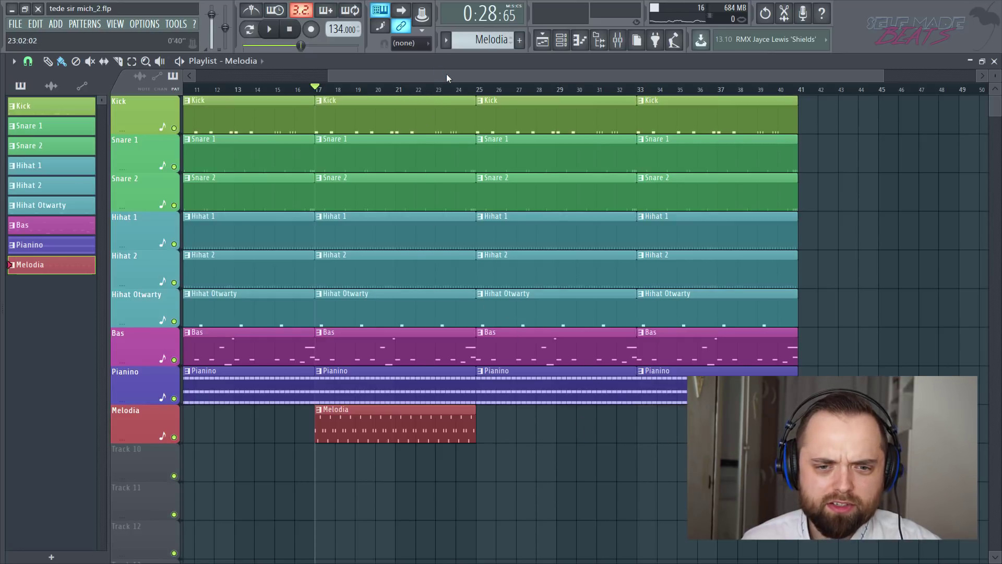
scroll(447, 74, up, 5)
drag(585, 427, 443, 402)
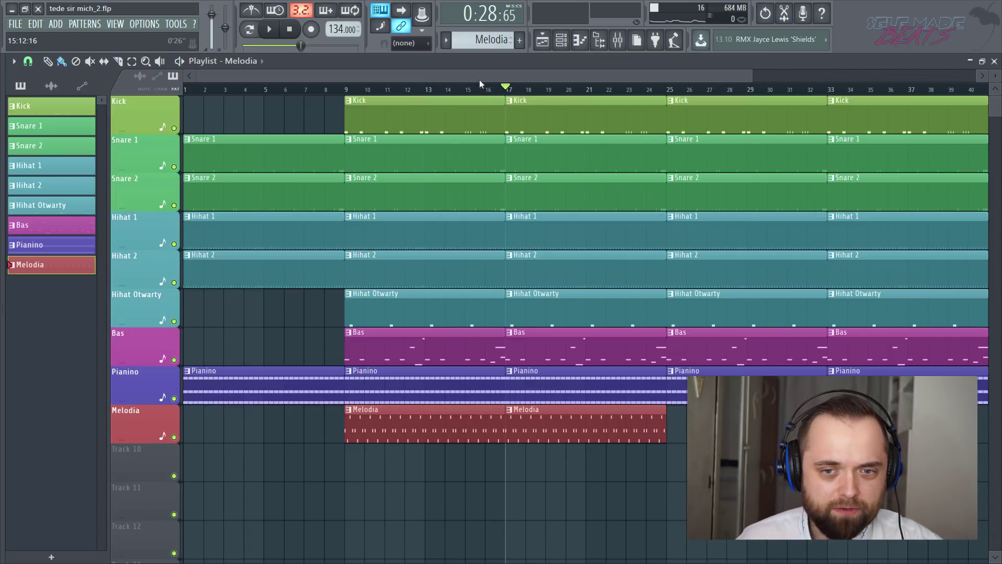
Delete the Kick and Bas clips from bar 25 to bar 41.
drag(482, 73, 634, 77)
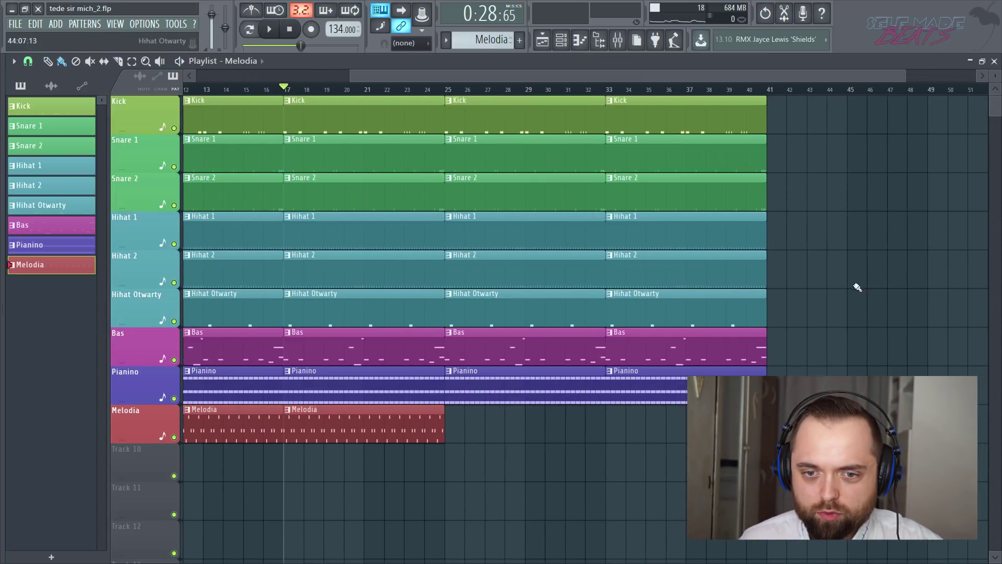
right_click(563, 114)
right_click(736, 121)
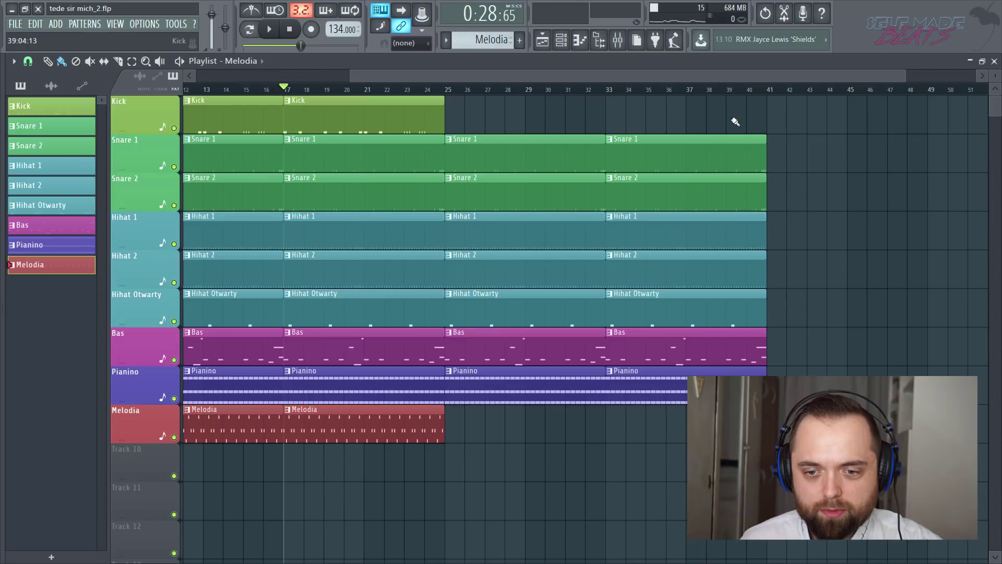
right_click(601, 344)
right_click(621, 346)
Audition the transition into the section without Kick and Bas from bar 24, then return the playhead to the song's start.
click(425, 89)
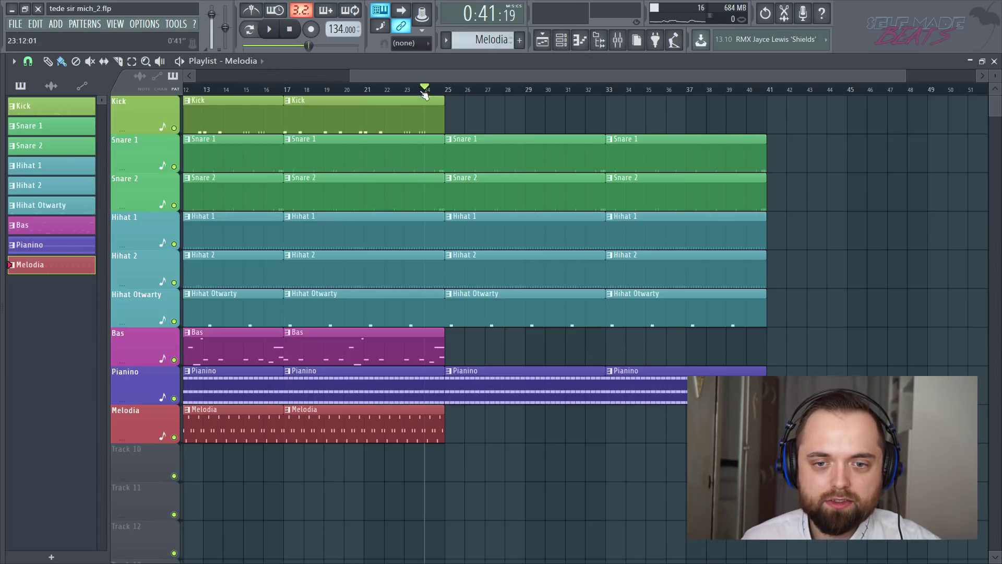
key(space)
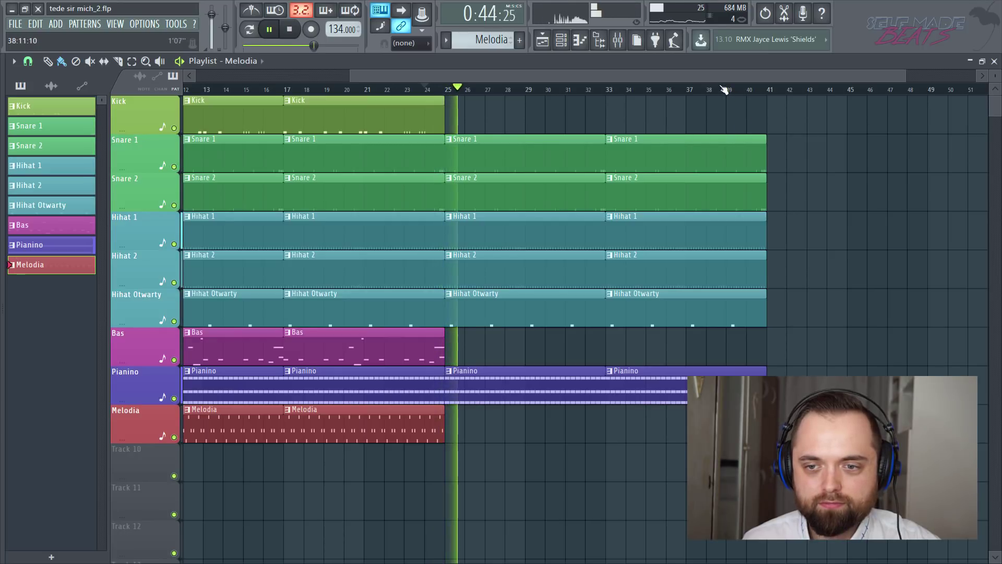
scroll(730, 92, down, 2)
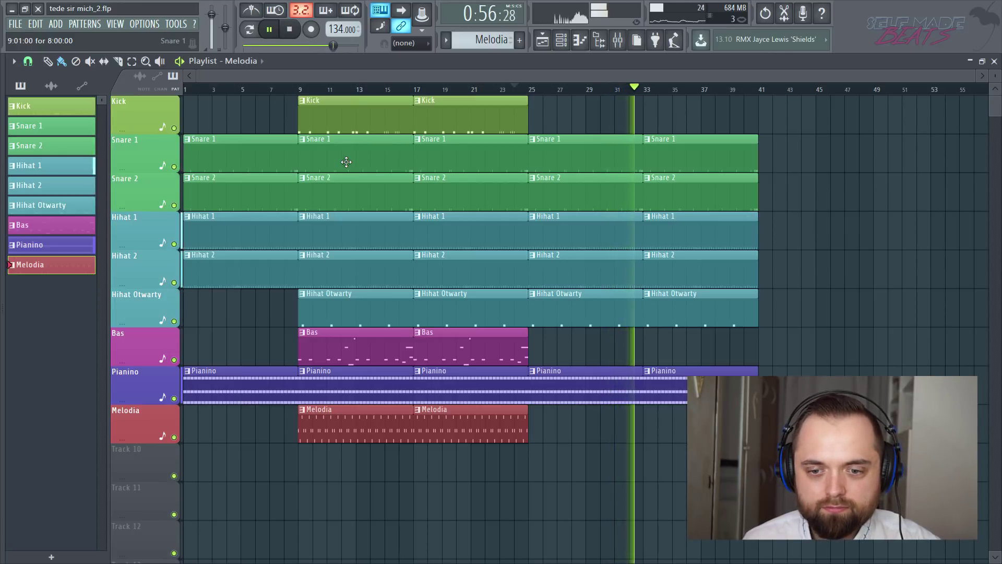
key(space)
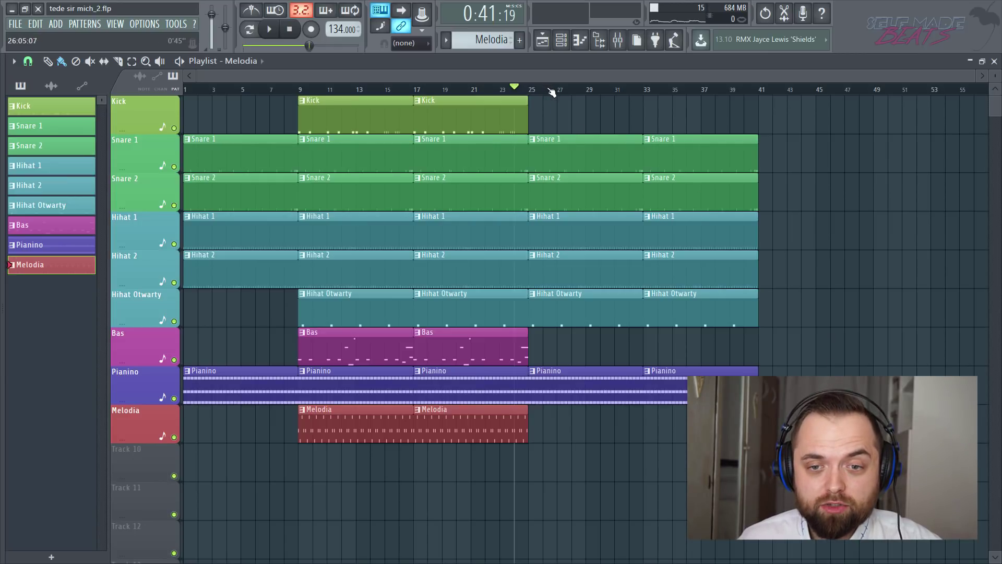
drag(549, 89, 155, 84)
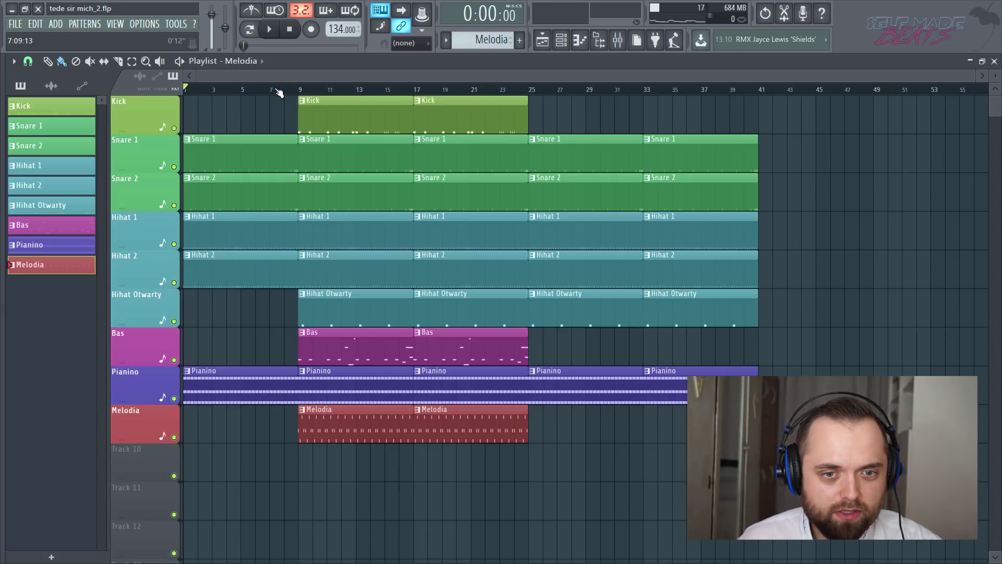
scroll(276, 92, up, 3)
scroll(272, 93, down, 3)
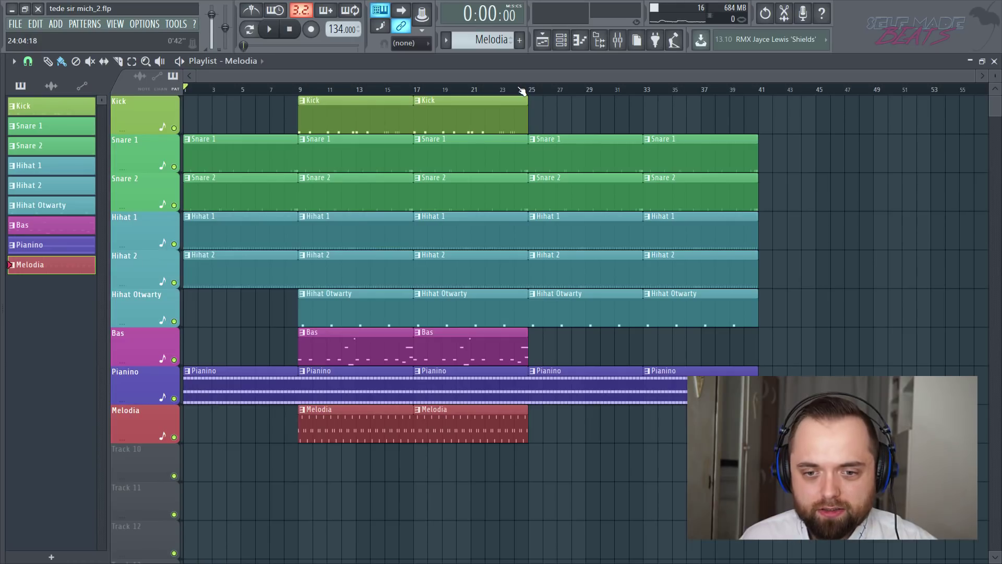
Add Fruity Parametric EQ 2 to slot 4 of the INSTRUMENTALNA mixer track and make band 7 a steep low-pass with its frequency at maximum.
click(617, 40)
click(368, 135)
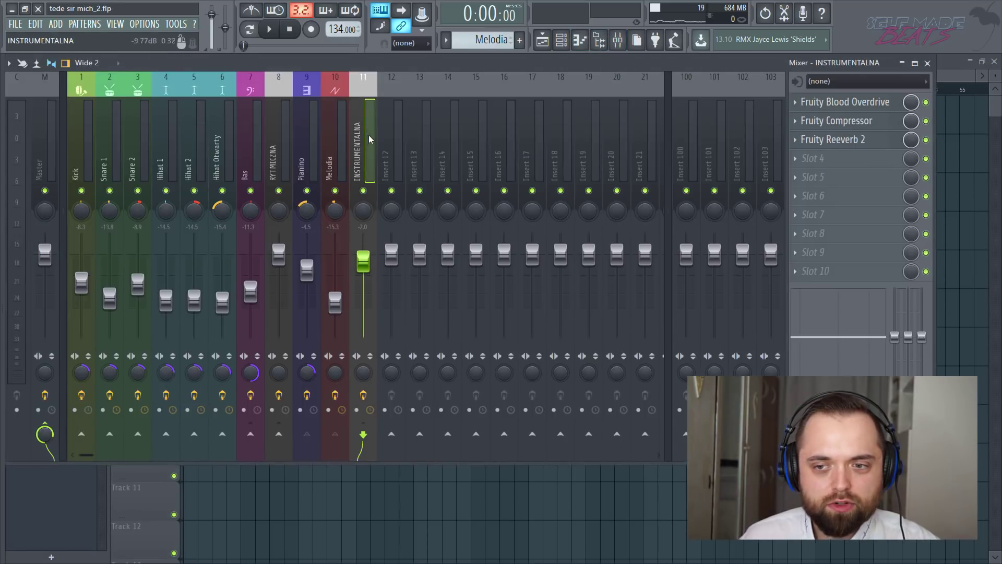
click(822, 161)
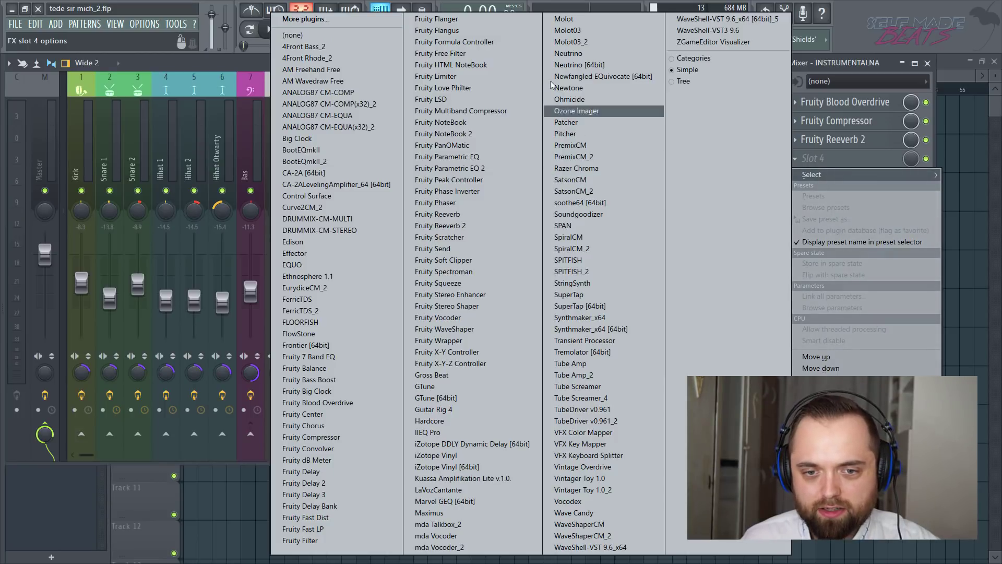
click(481, 171)
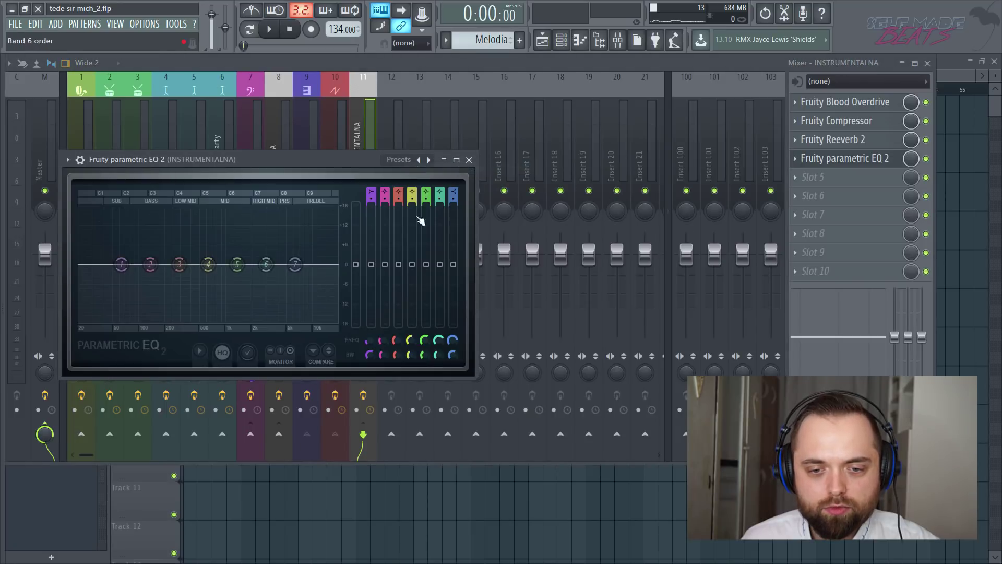
drag(457, 201, 455, 190)
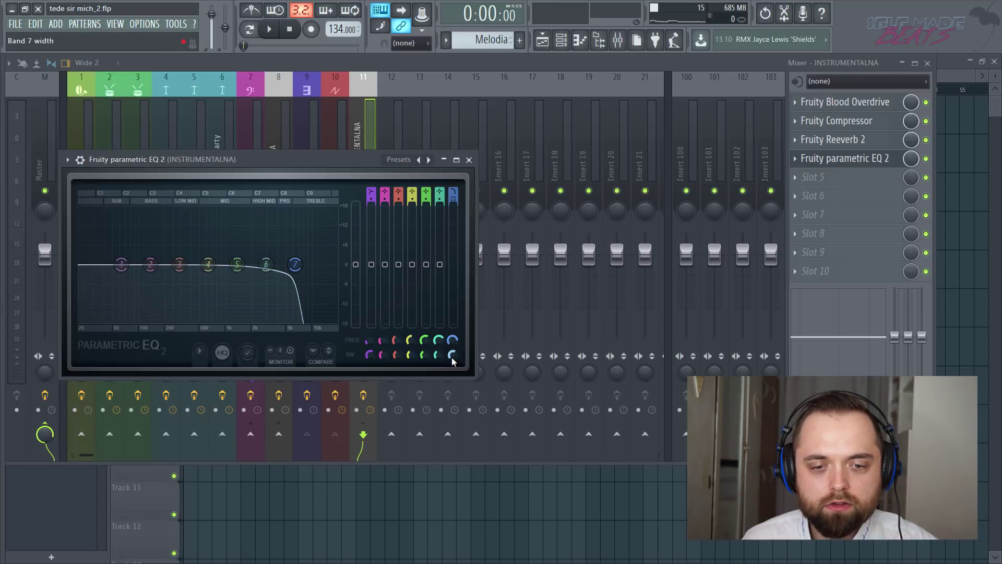
drag(453, 361, 452, 315)
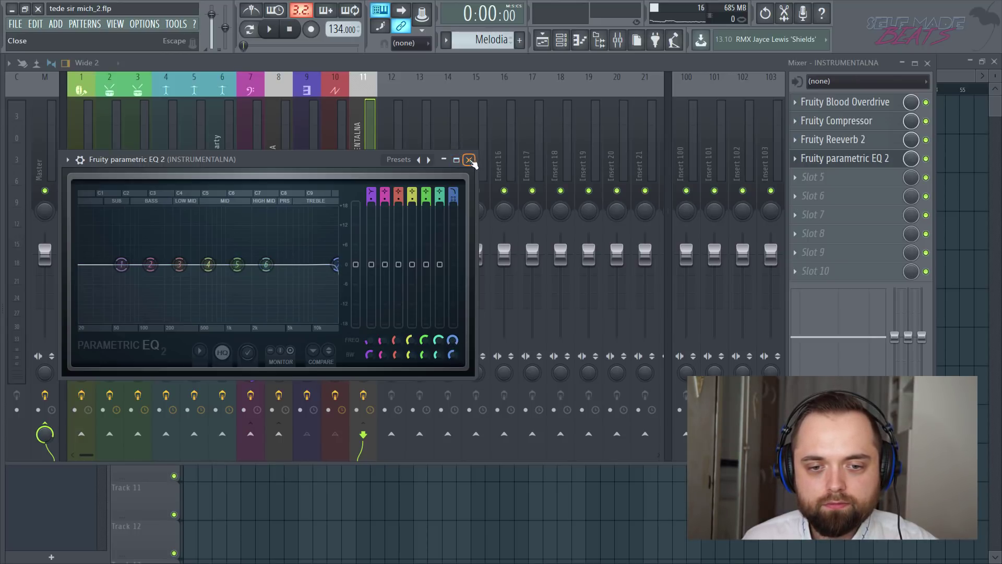
Create an automation clip for the EQ's band 7 frequency and close the mixer and EQ windows.
right_click(452, 344)
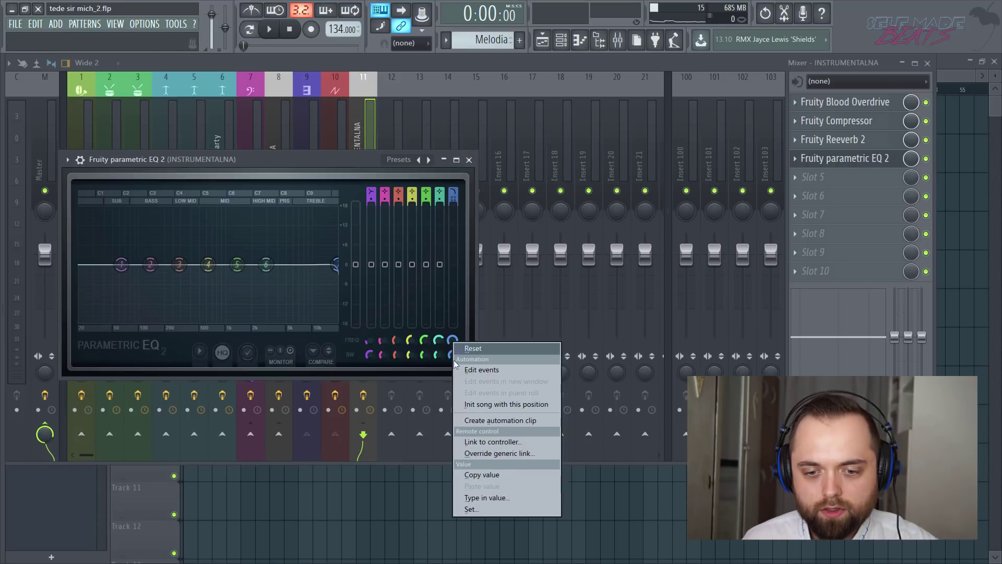
click(498, 421)
click(929, 63)
click(930, 63)
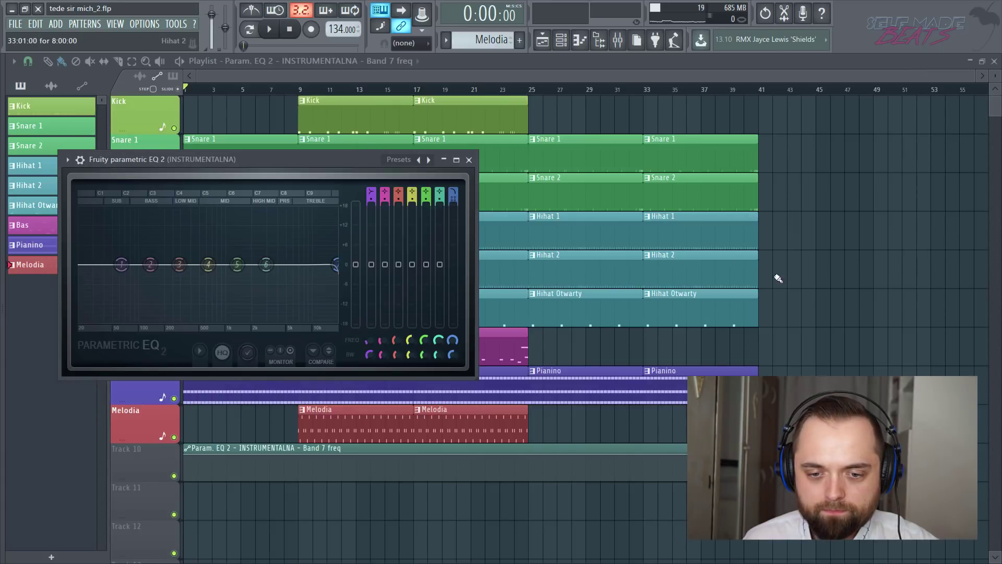
key(Escape)
Make the INSTRUMENTALNA filter automation fall from maximum at bar 8 to minimum at bar 9, jump straight back to maximum, and audition it.
scroll(831, 280, down, 6)
scroll(292, 86, up, 4)
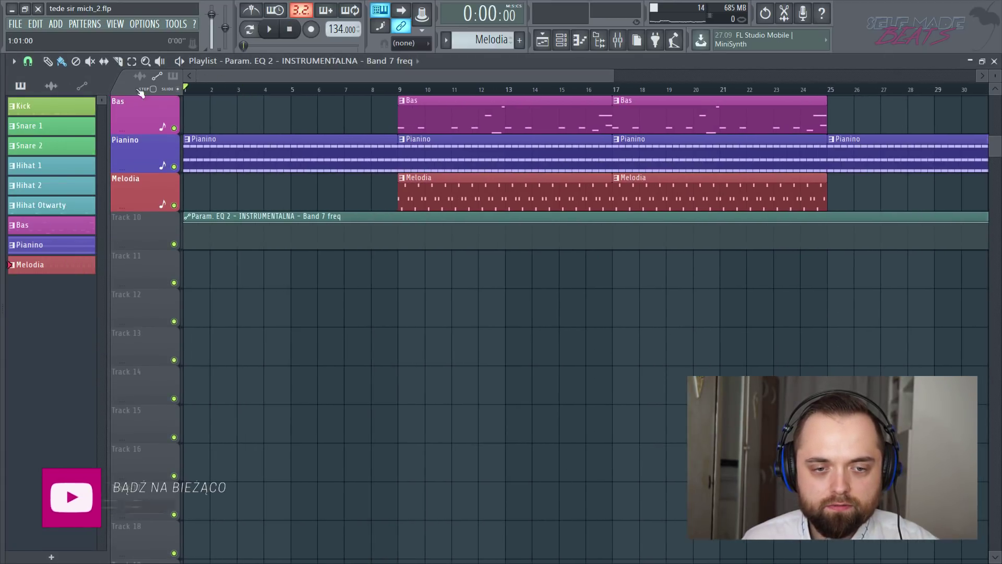
key(space)
scroll(273, 196, up, 4)
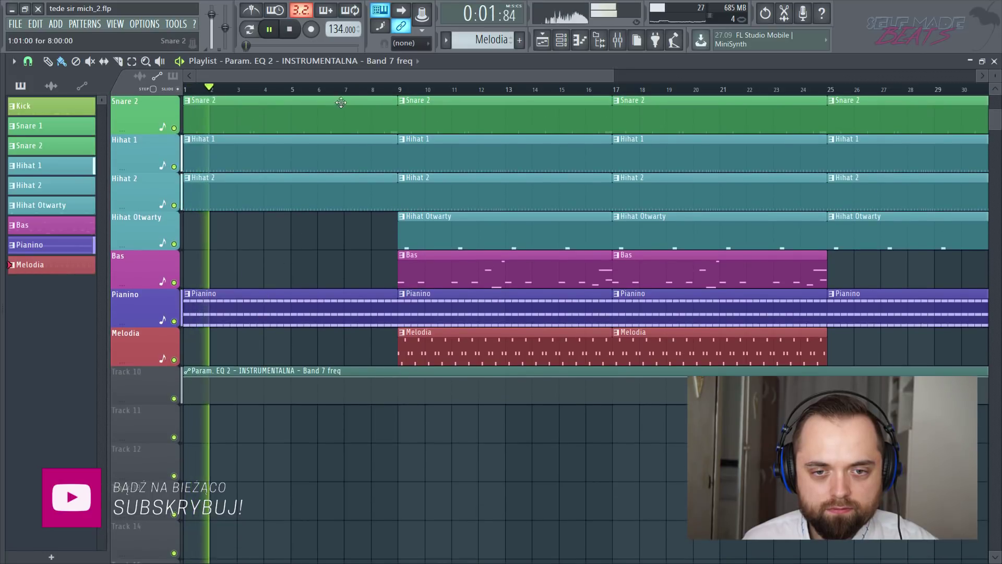
scroll(347, 313, up, 6)
key(space)
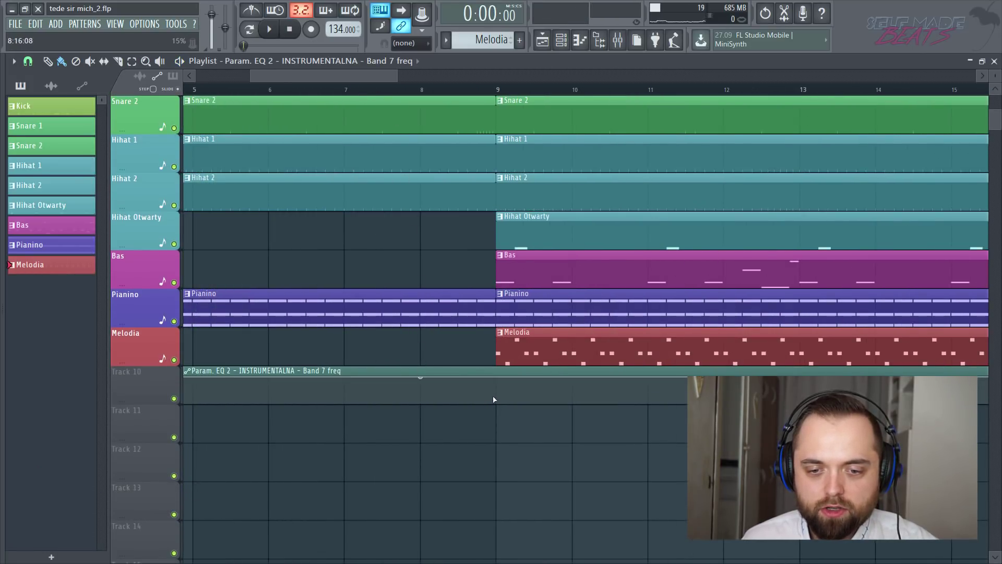
drag(497, 391, 497, 406)
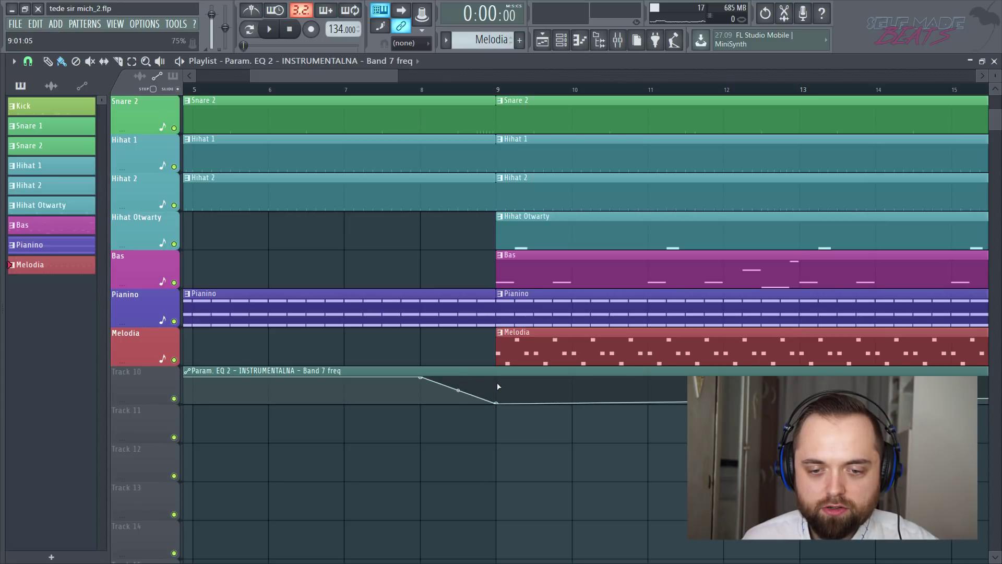
click(401, 90)
key(space)
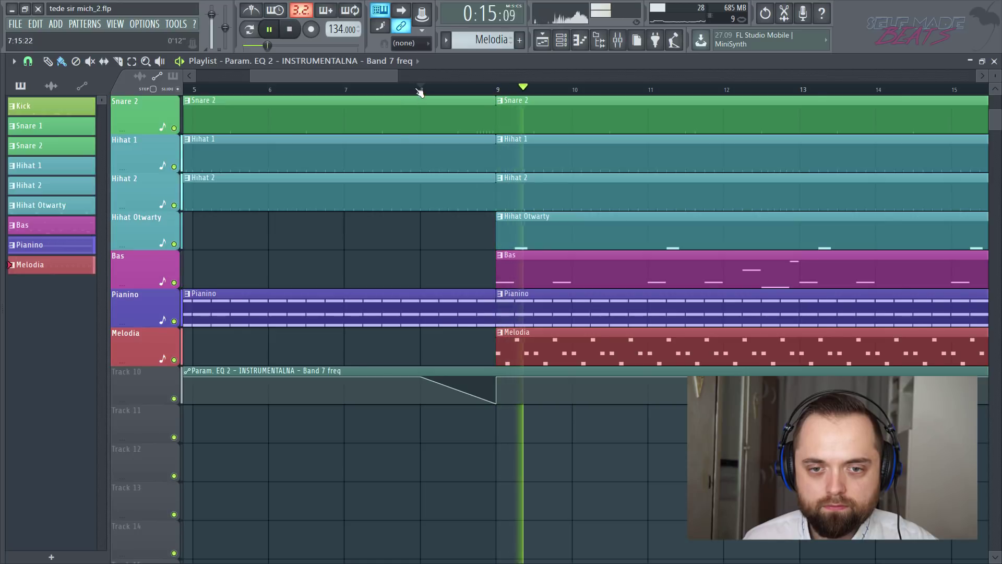
scroll(421, 92, up, 1)
key(space)
Try a convex curve on the INSTRUMENTALNA filter drop between bars 8 and 9, and audition it from bar 8.
scroll(421, 92, up, 1)
drag(488, 390, 486, 373)
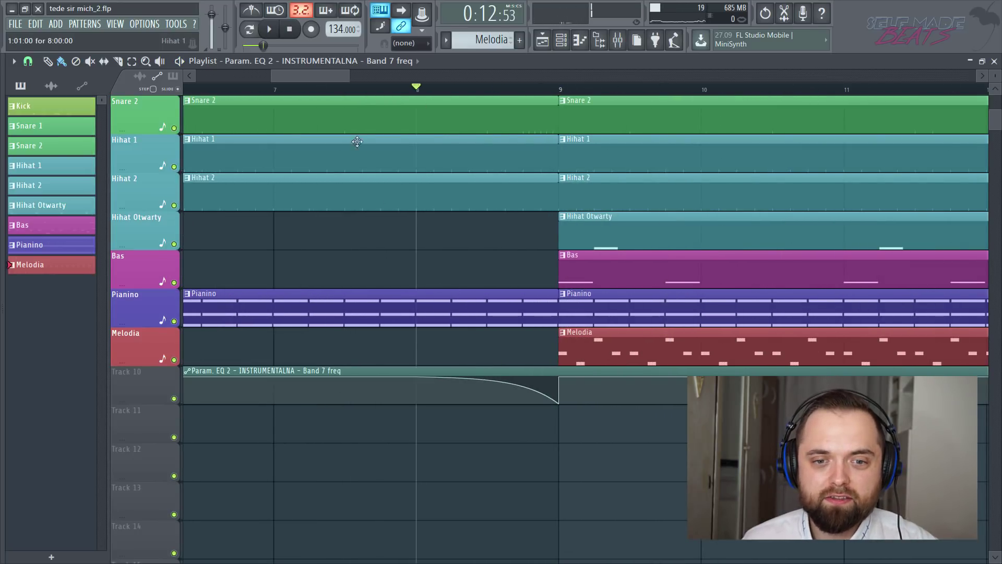
key(space)
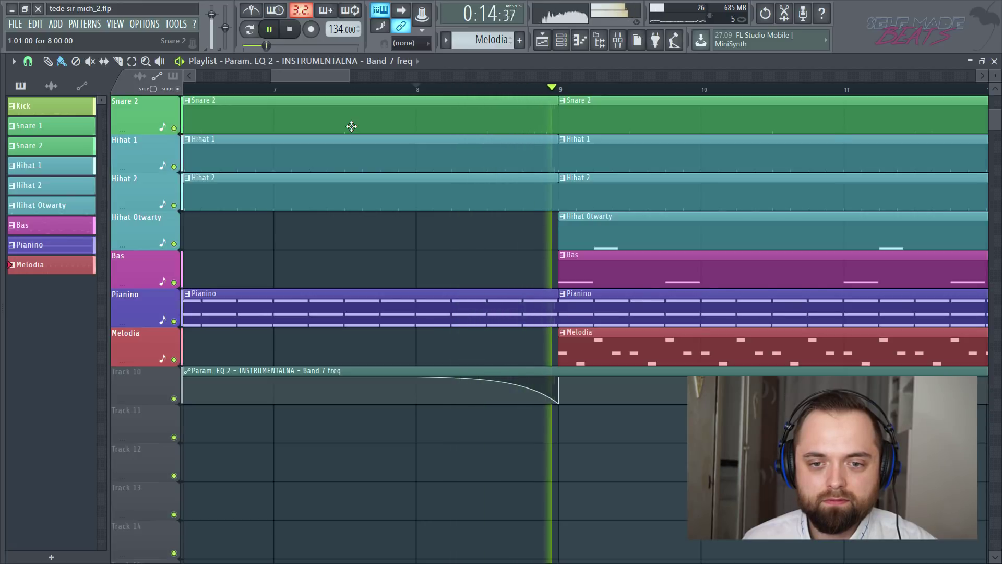
key(space)
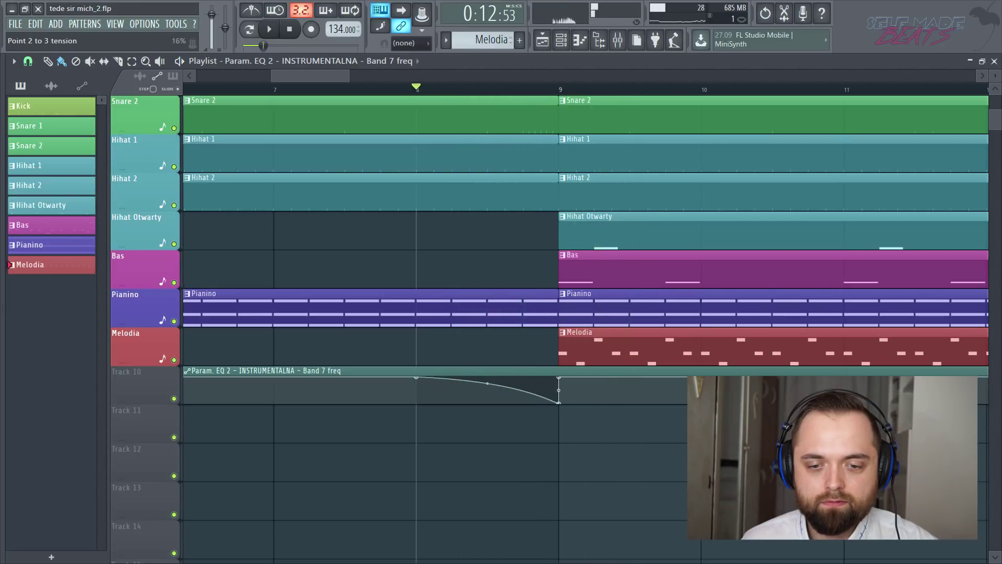
Bend the filter drop between bars 8 and 9 into a concave curve that falls quickly first, and audition it from bar 7.
drag(487, 384, 493, 382)
key(space)
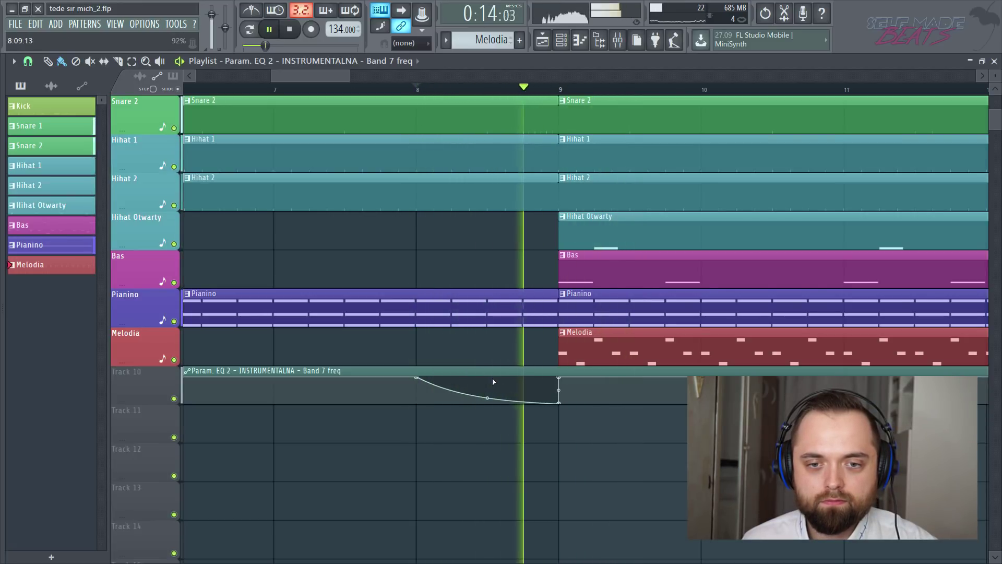
click(270, 88)
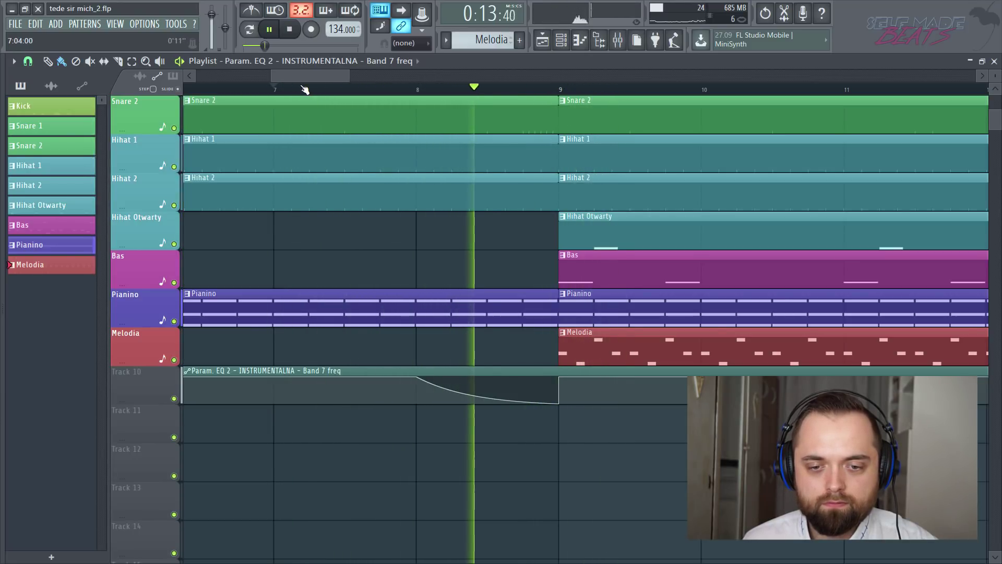
scroll(305, 90, down, 5)
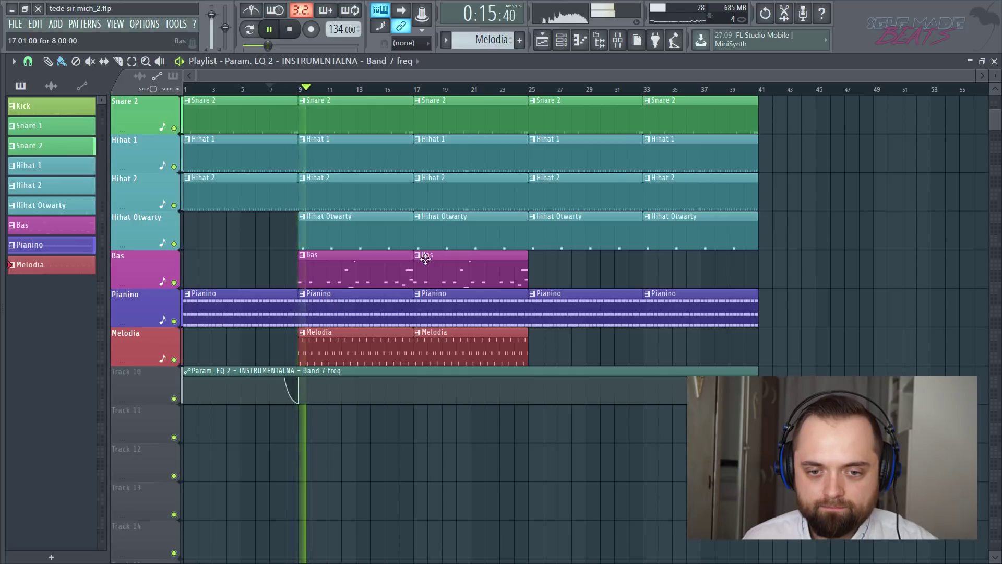
scroll(426, 259, up, 1)
key(space)
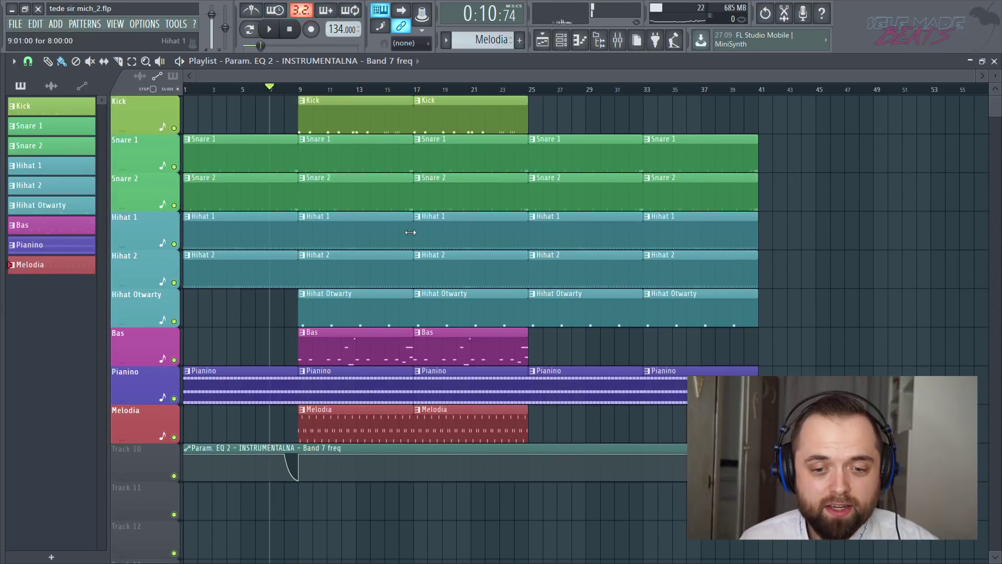
Add the same concave filter drop to the INSTRUMENTALNA automation from bar 24 to bar 25, with an instant return to maximum.
scroll(410, 233, down, 6)
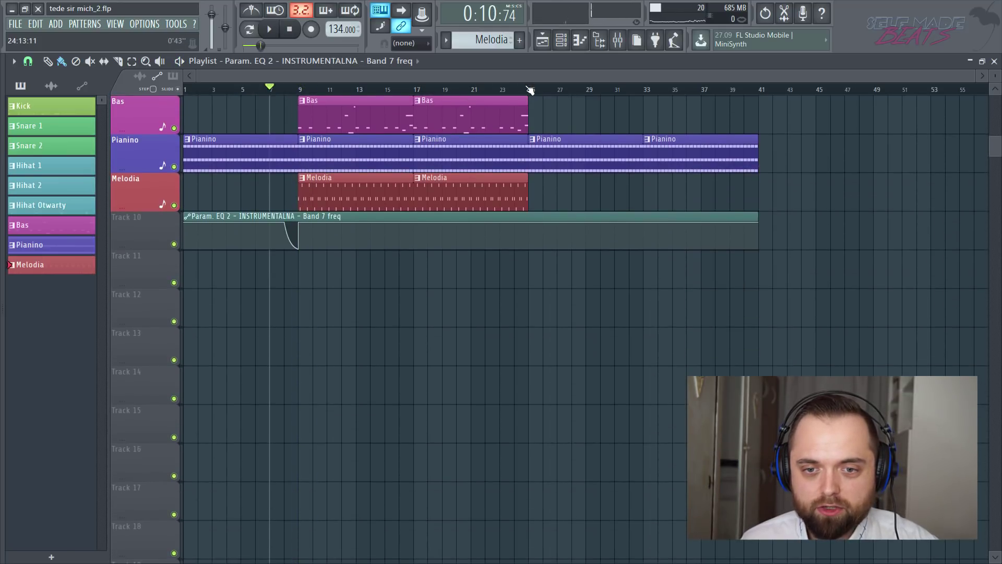
scroll(525, 80, up, 5)
scroll(444, 303, up, 1)
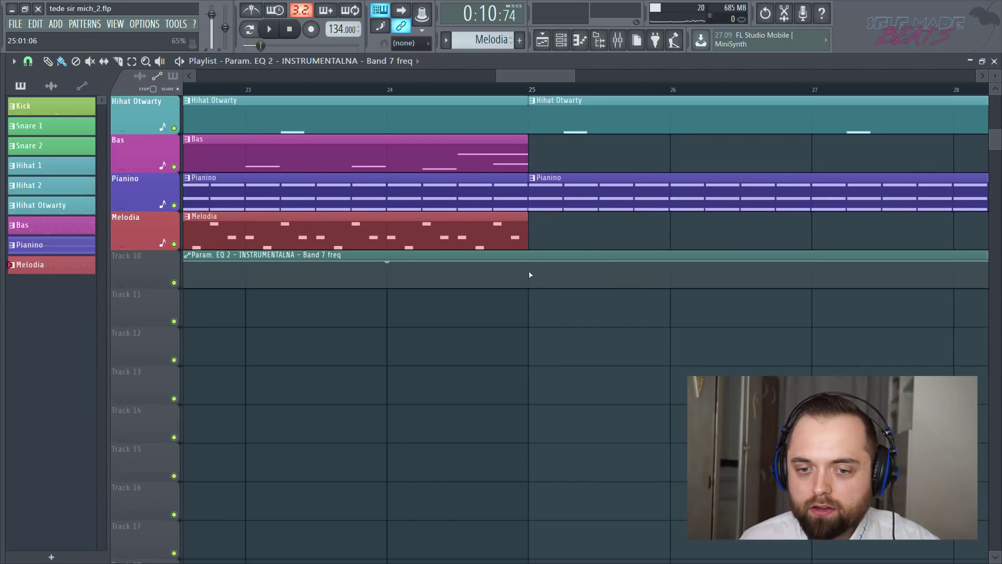
mouse_move(529, 274)
mouse_down()
mouse_move(528, 286)
mouse_move(530, 261)
mouse_up()
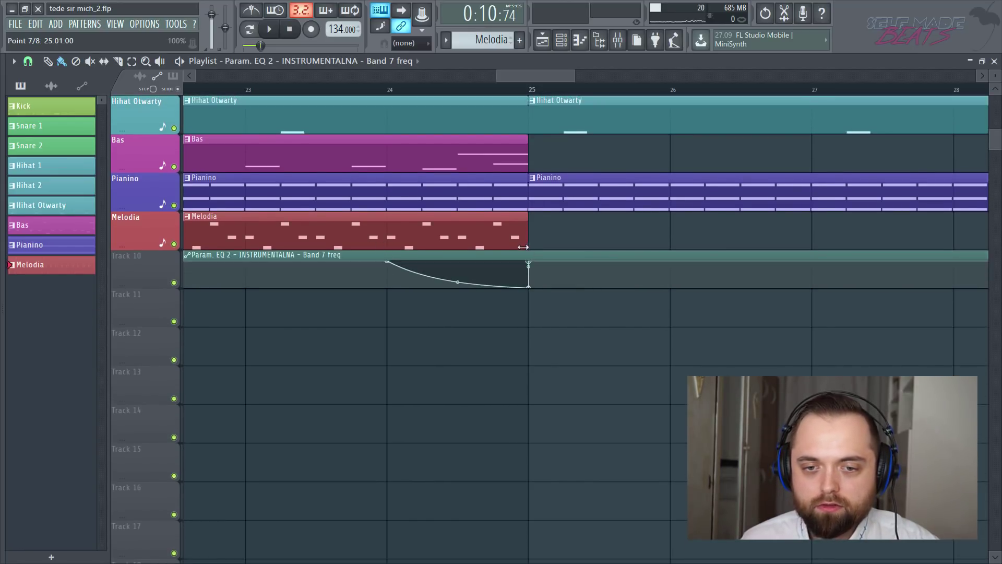
Audition the filter transition into the section at bar 25, starting from bar 24, and review the arrangement during playback.
click(390, 95)
key(space)
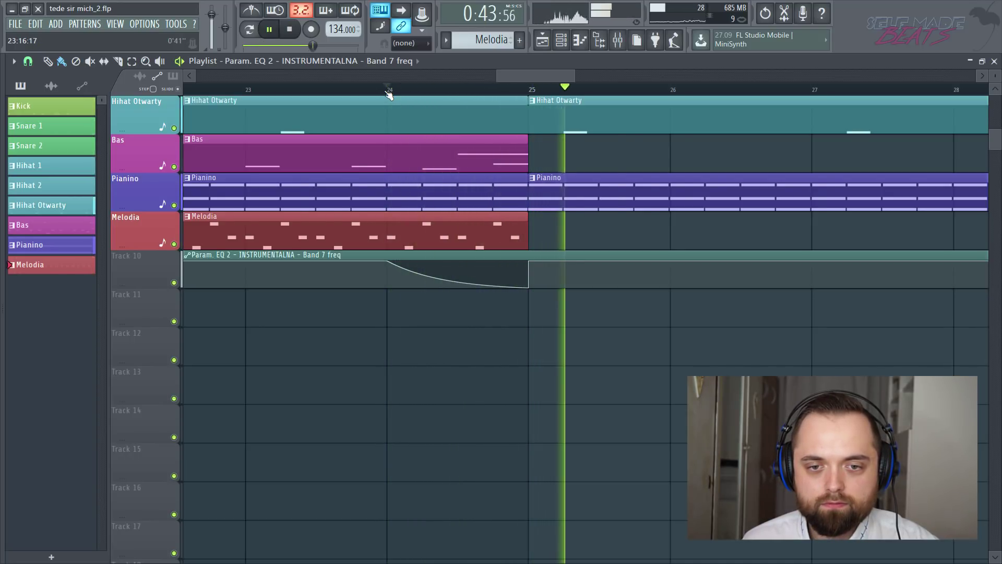
scroll(390, 95, down, 5)
scroll(485, 362, up, 4)
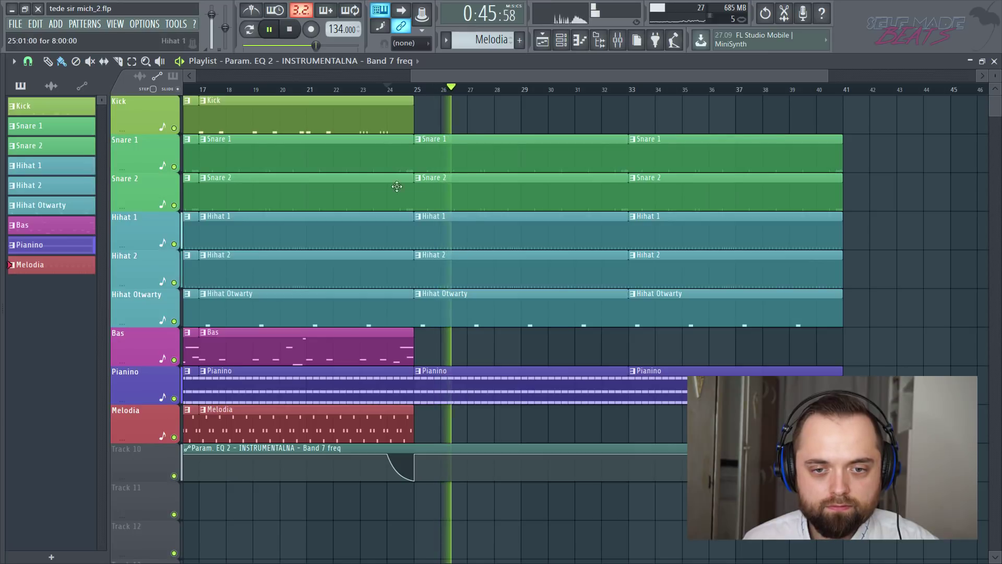
scroll(401, 94, down, 3)
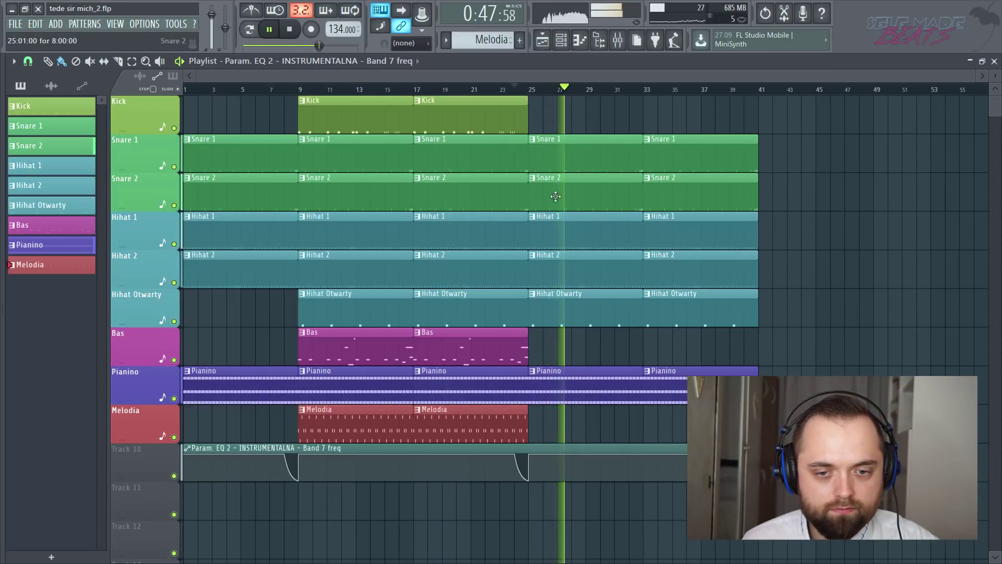
scroll(821, 225, down, 5)
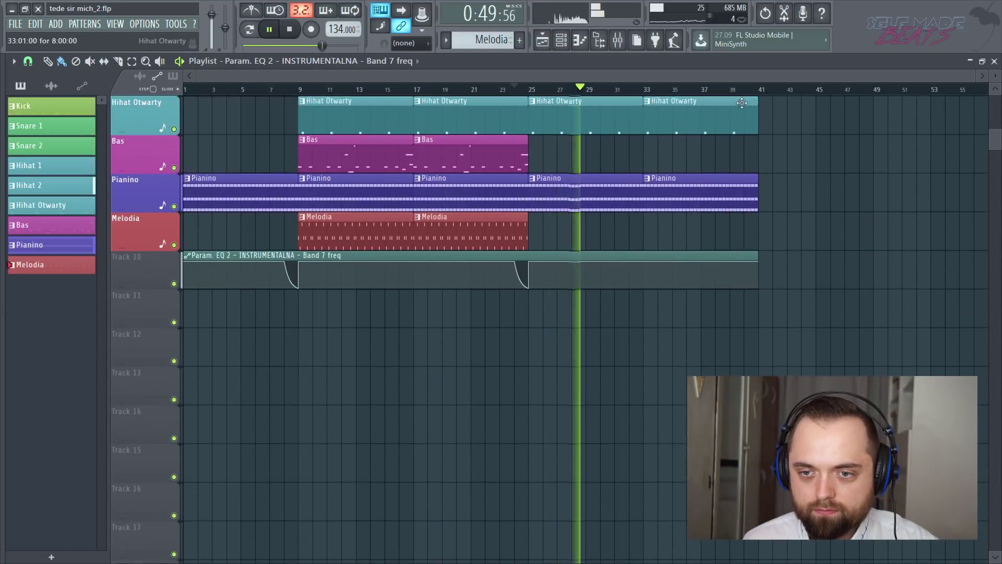
scroll(825, 214, up, 5)
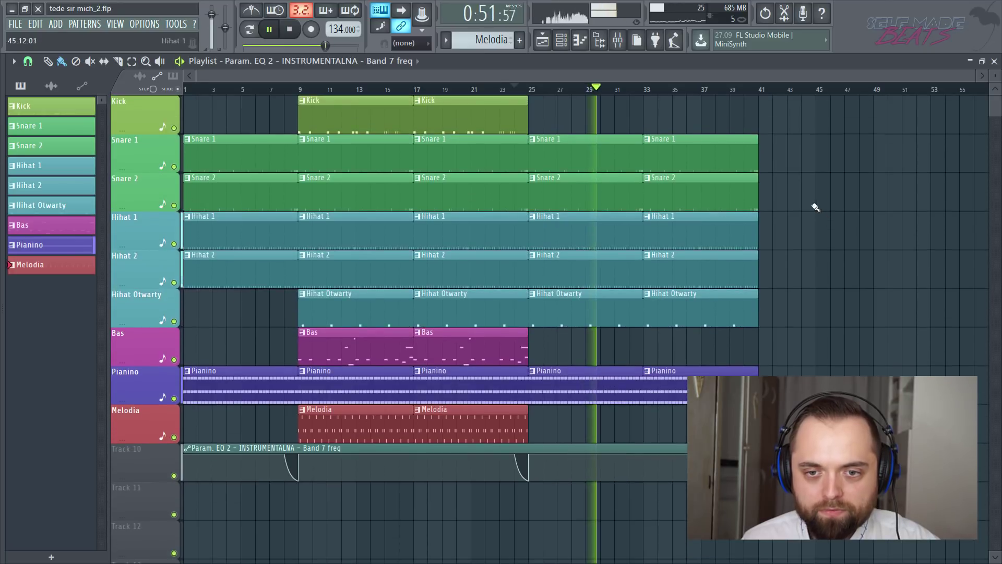
key(space)
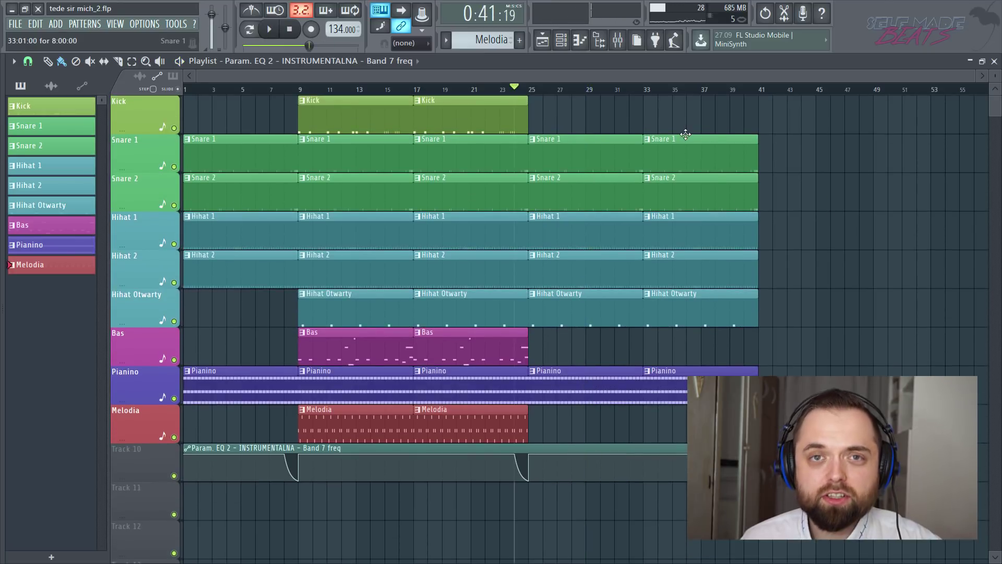
Add Fruity Parametric EQ 2 to slot 4 of the RYTMICZNA mixer track and make band 7 a steep low-pass with its frequency at maximum.
click(617, 40)
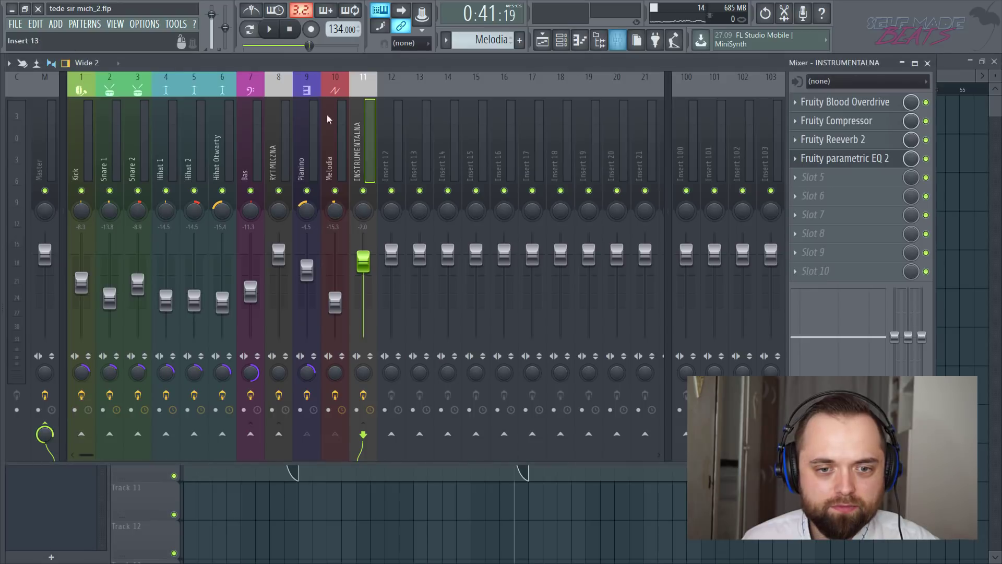
click(272, 150)
click(834, 160)
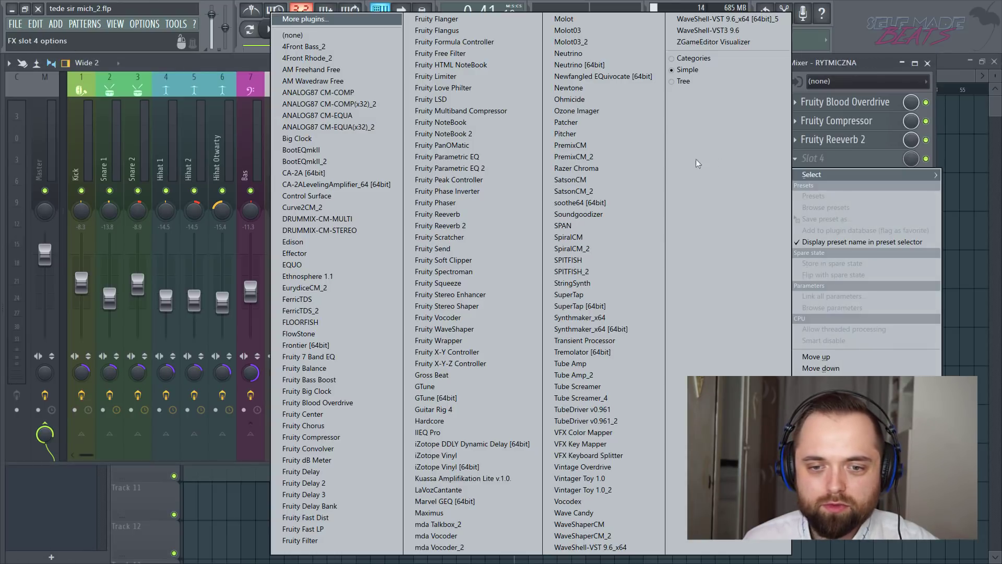
click(494, 166)
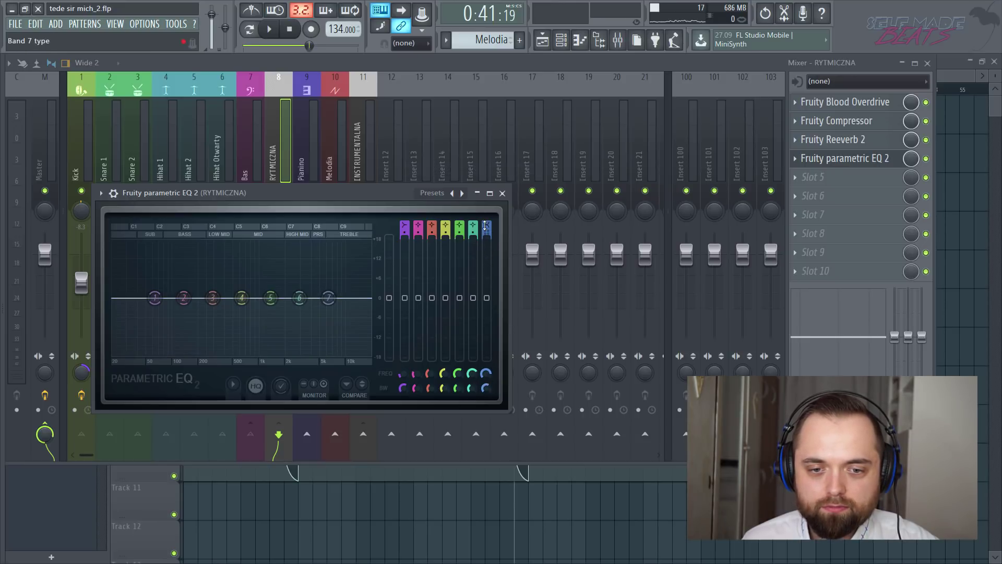
drag(485, 225, 489, 243)
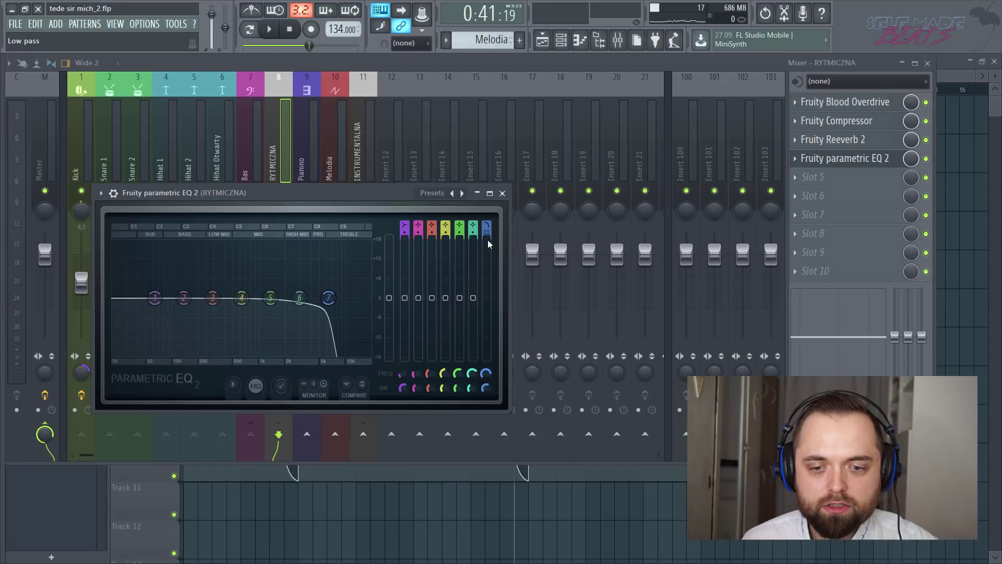
drag(485, 394, 487, 349)
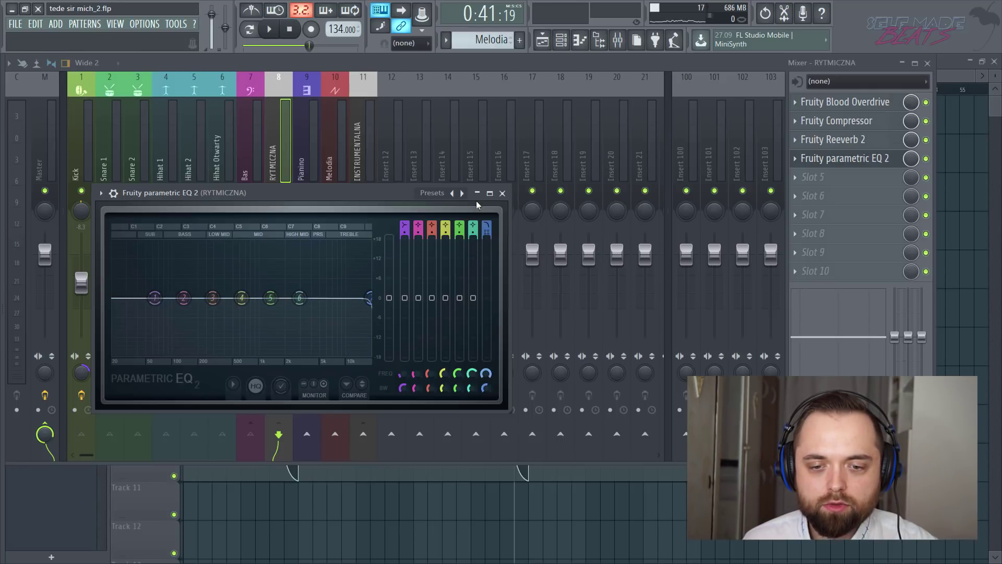
Create an automation clip for the RYTMICZNA EQ's band 7 frequency and close the EQ and mixer windows.
right_click(487, 375)
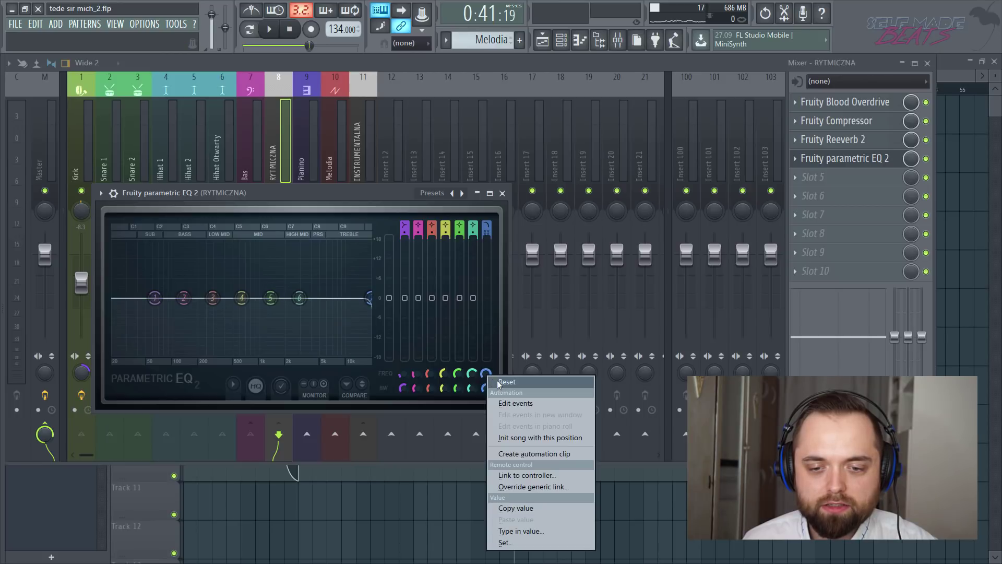
click(535, 454)
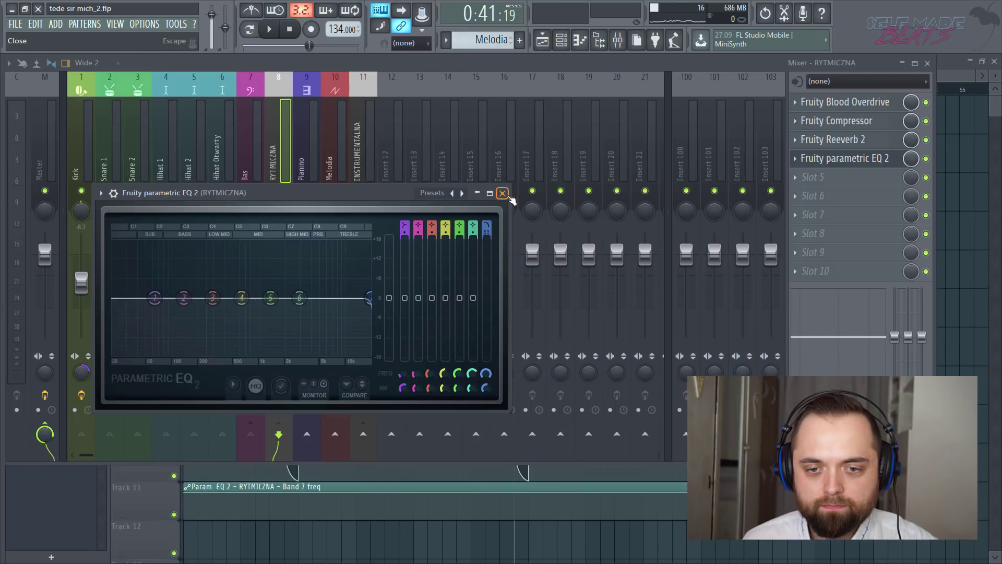
click(503, 195)
key(F9)
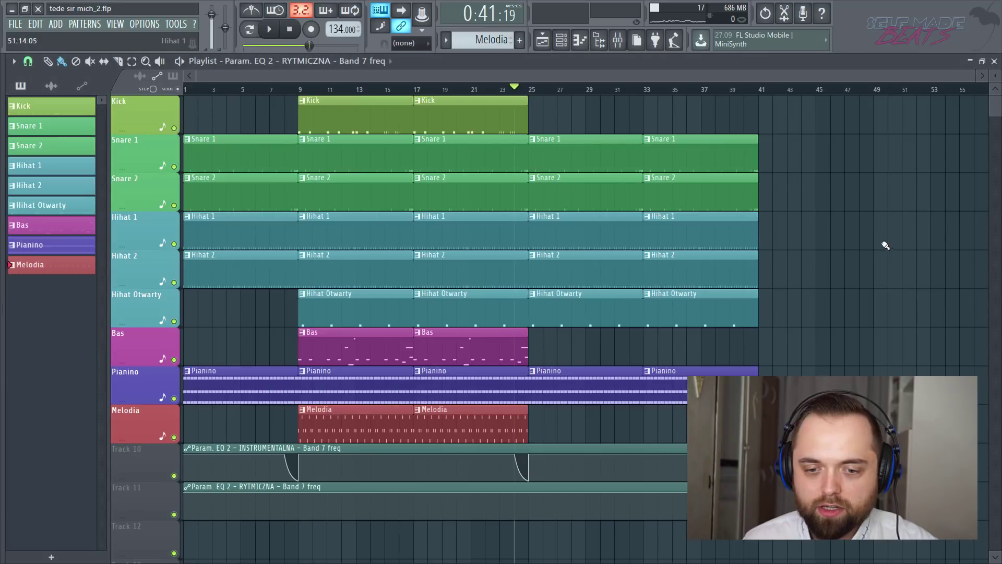
Make the RYTMICZNA filter automation drop to about 52% at bar 21 and rise in a straight line to maximum at bar 25.
scroll(920, 257, down, 5)
scroll(464, 96, up, 3)
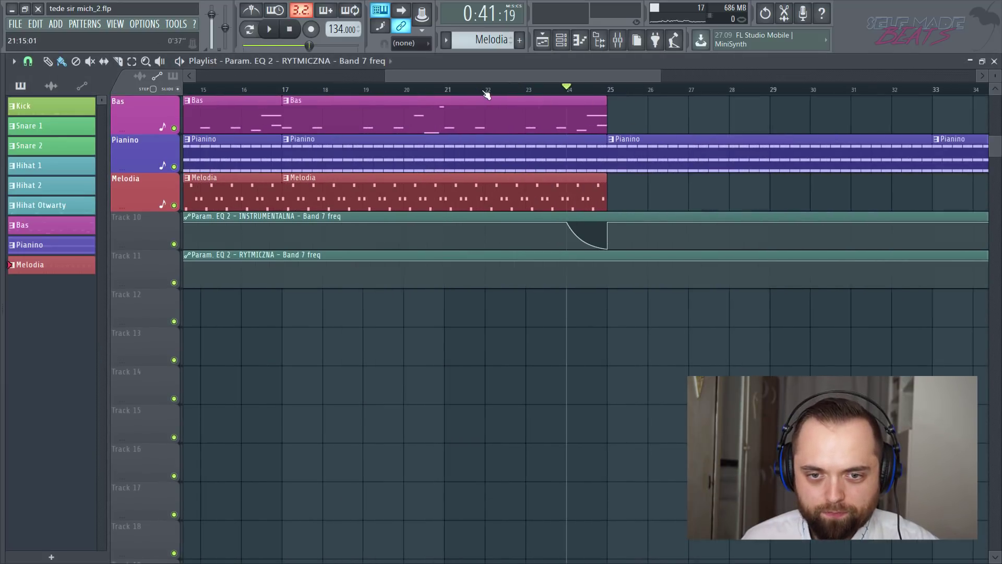
click(446, 91)
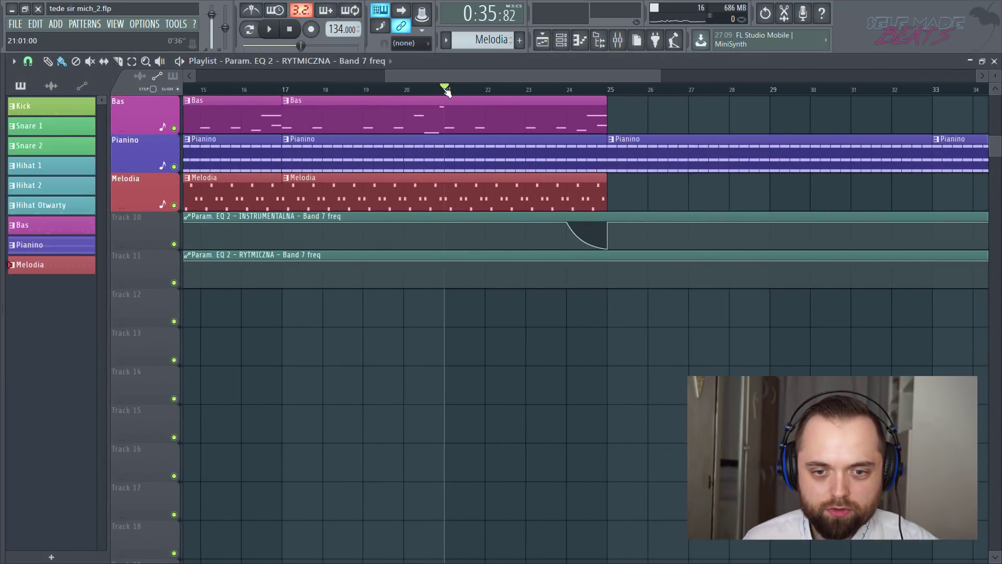
right_click(445, 272)
mouse_move(445, 273)
mouse_down()
mouse_move(440, 248)
mouse_move(446, 274)
mouse_up()
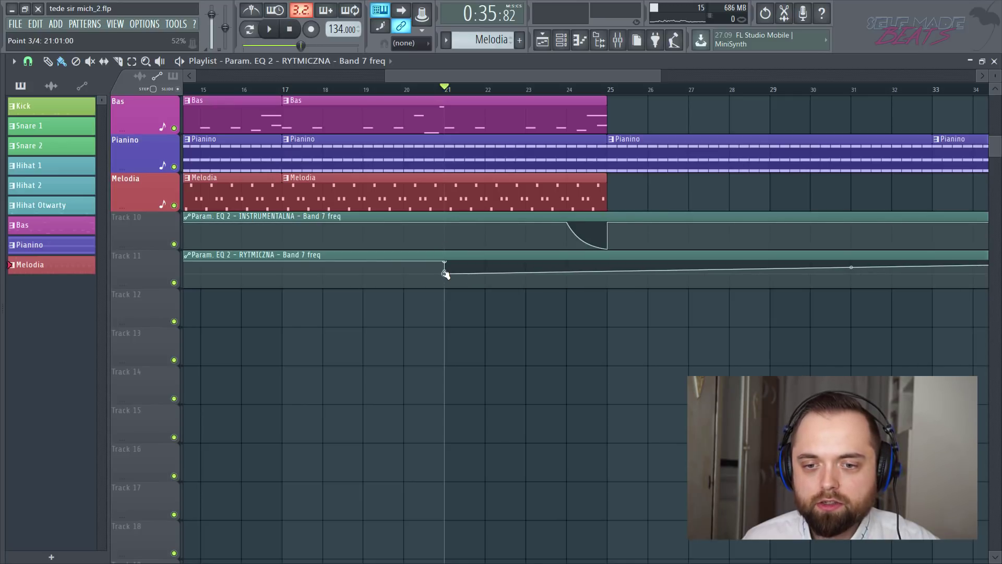
drag(607, 269, 609, 260)
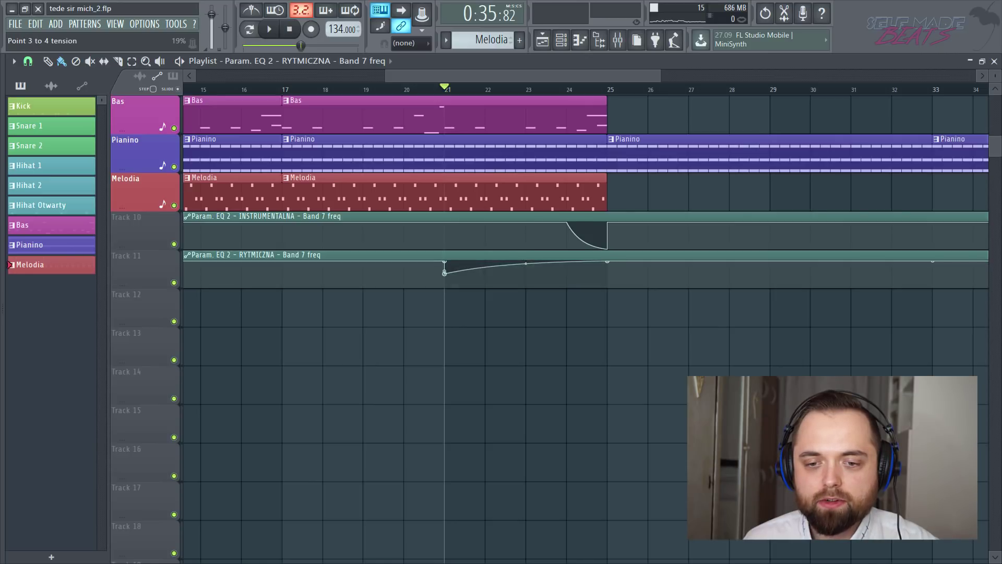
drag(526, 263, 526, 268)
Play from bar 21 and bend the RYTMICZNA filter automation's rise to bar 25 into a slow-starting curve with about 20% tension.
scroll(697, 136, up, 5)
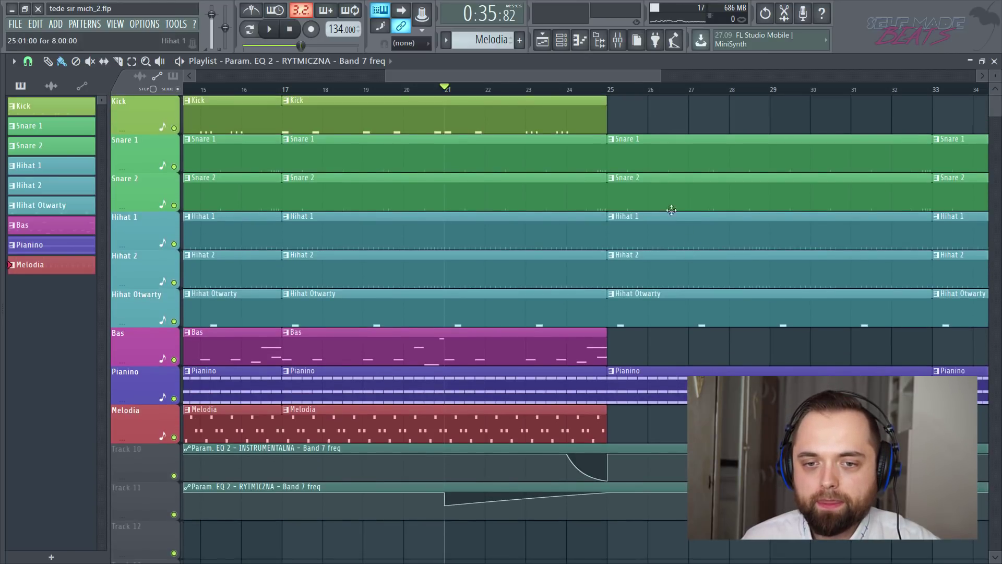
scroll(664, 184, down, 5)
key(space)
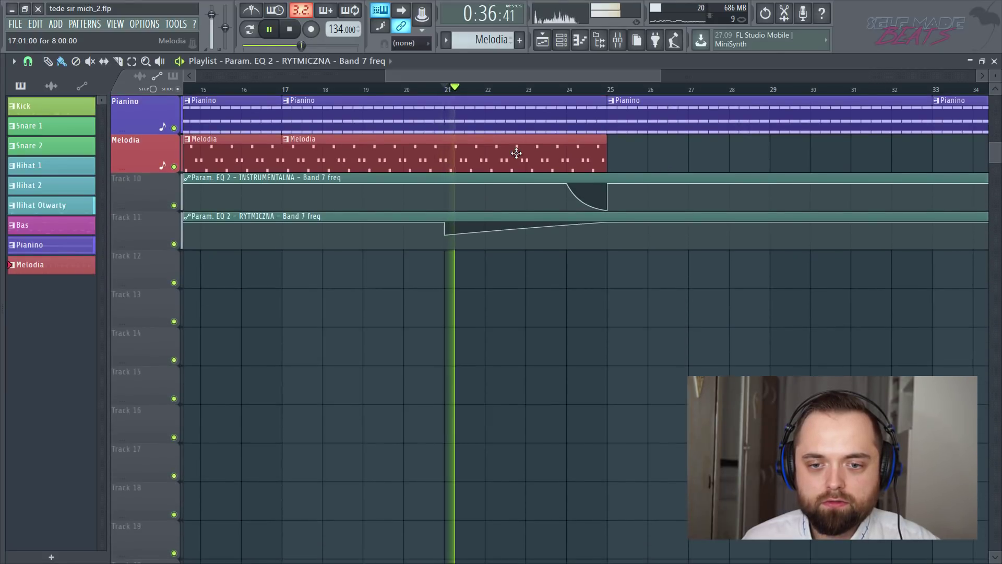
drag(525, 229, 526, 237)
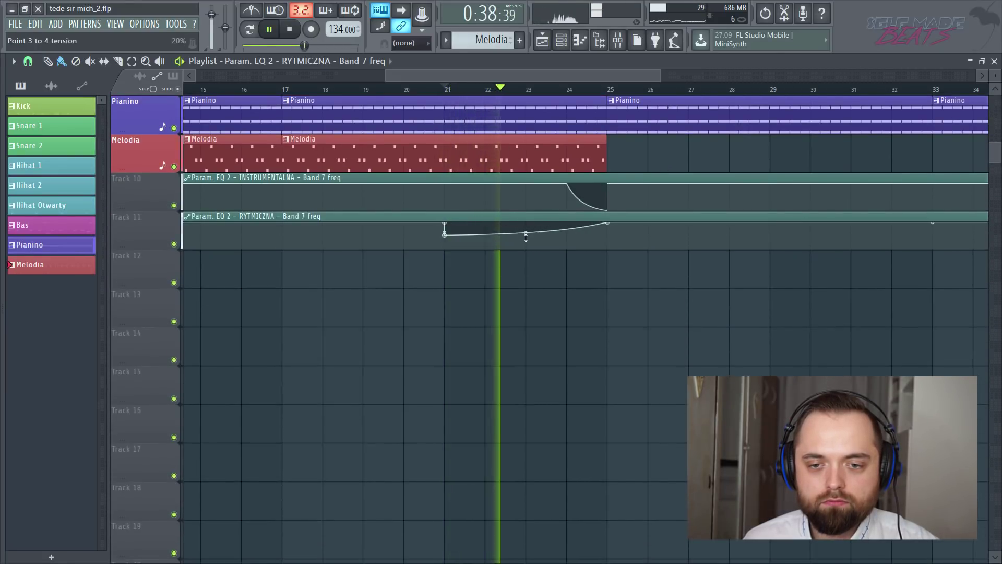
scroll(532, 178, up, 5)
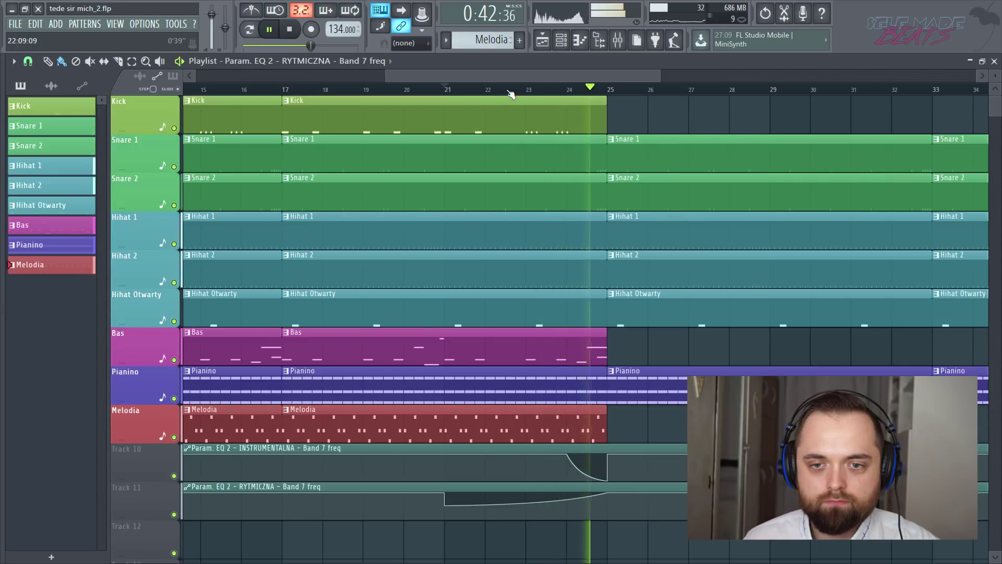
scroll(511, 93, down, 3)
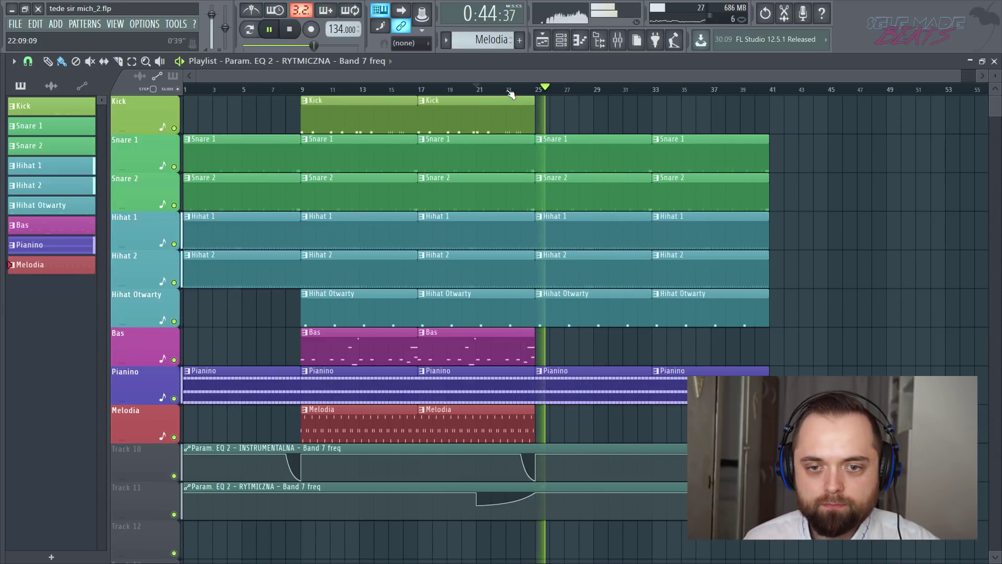
Audition the arrangement from bar 18 through the filter transition at bar 25, stop playback and return the playhead to the song's start.
click(431, 90)
scroll(585, 239, down, 1)
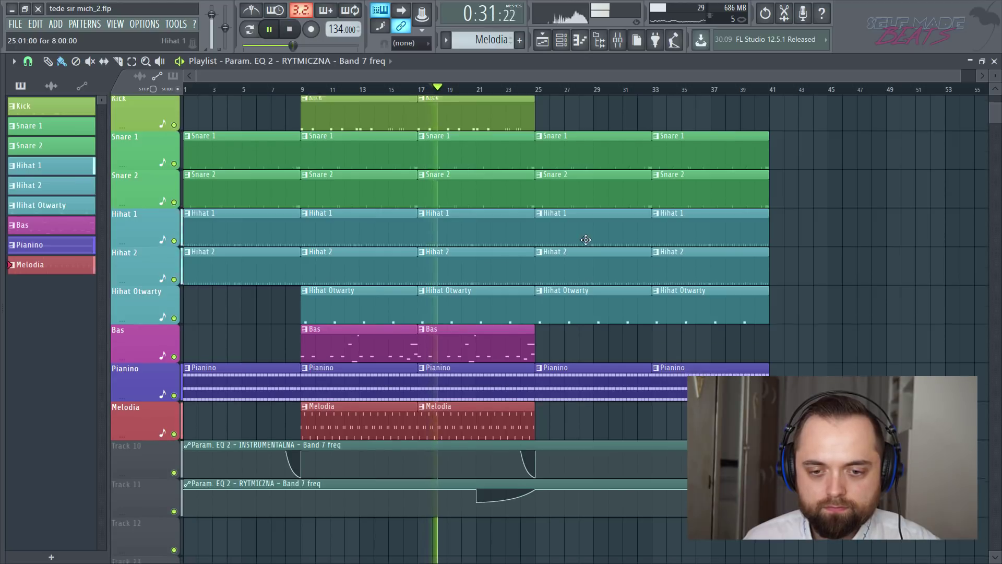
scroll(586, 240, down, 4)
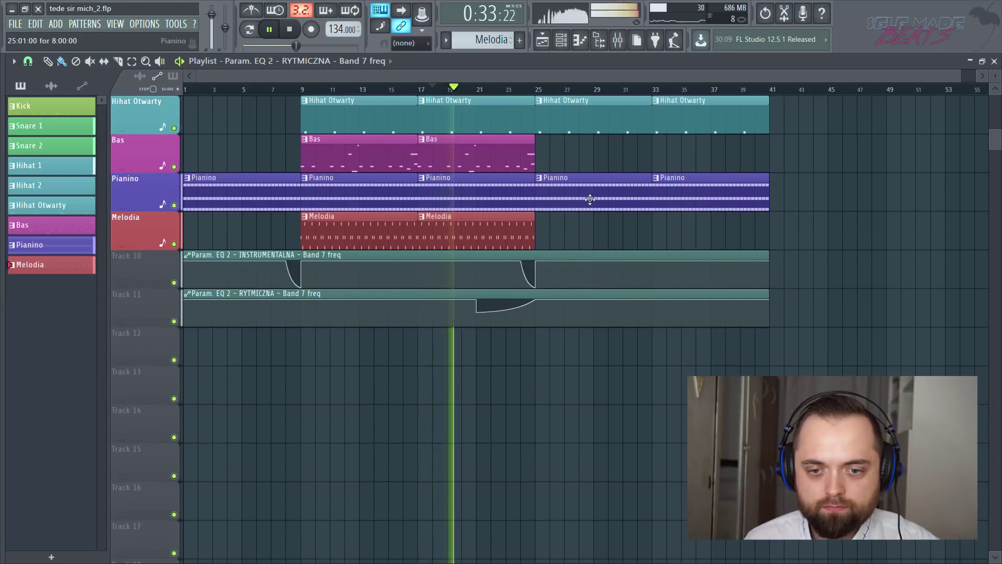
scroll(590, 199, up, 5)
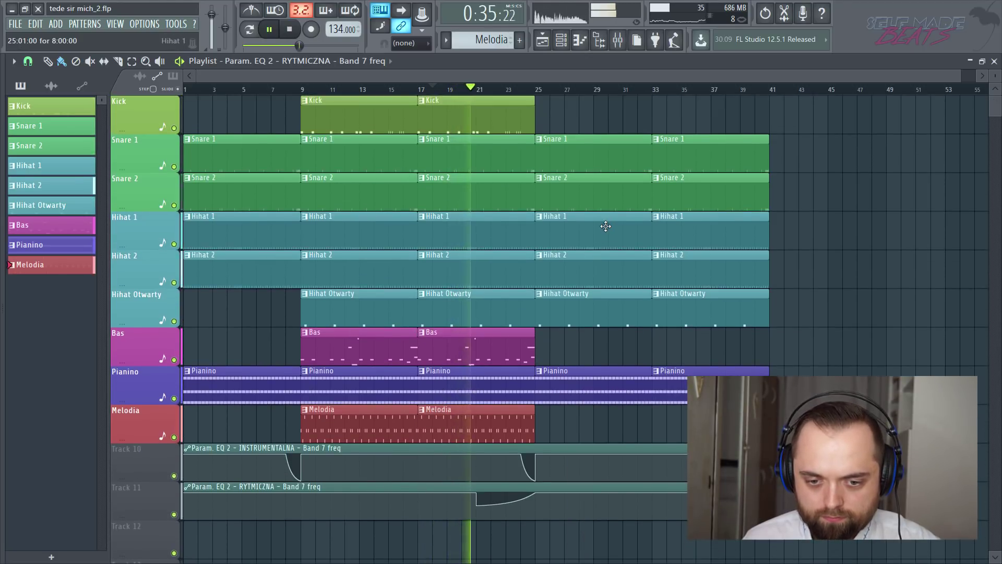
scroll(606, 226, down, 5)
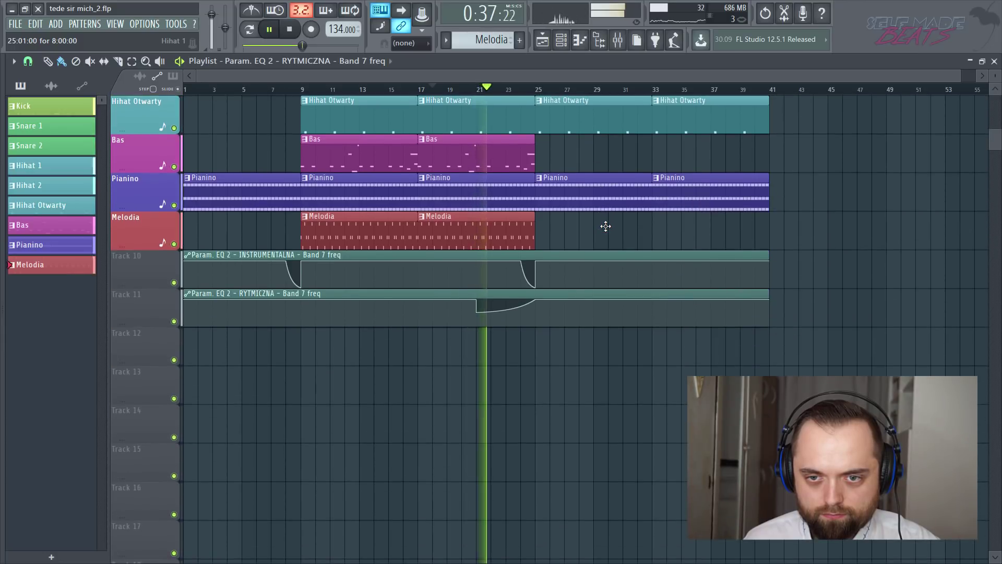
scroll(605, 226, down, 4)
scroll(604, 223, up, 9)
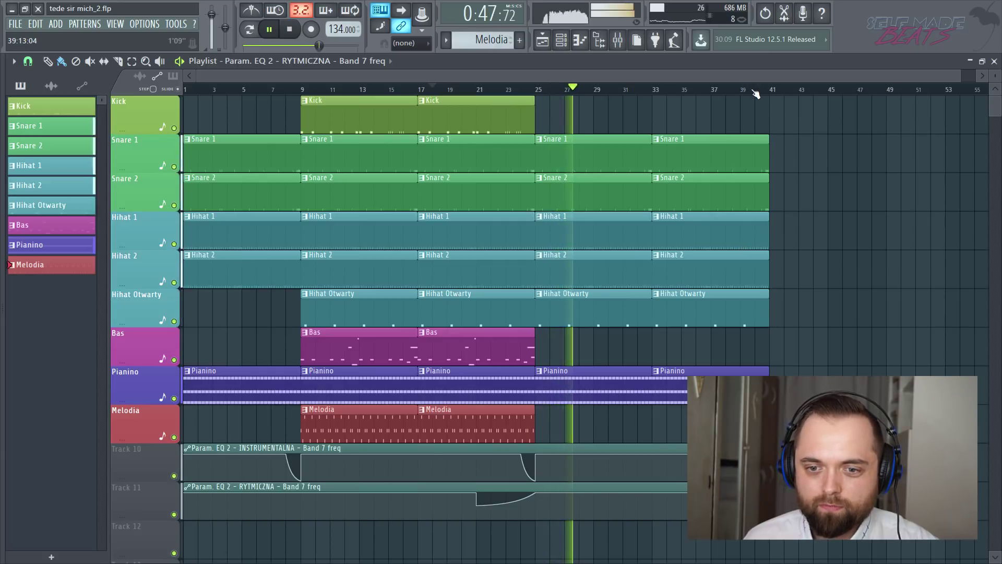
key(space)
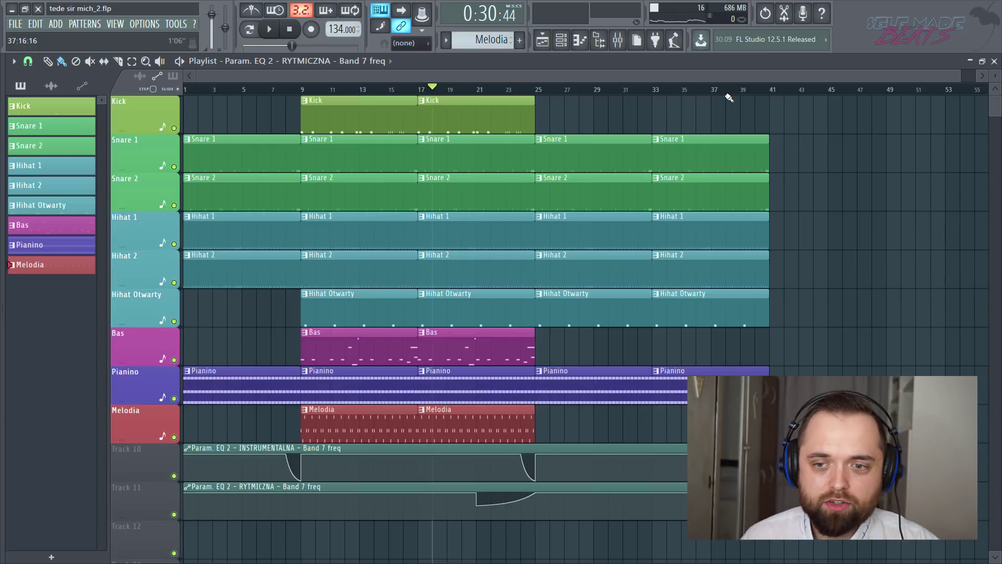
key(Home)
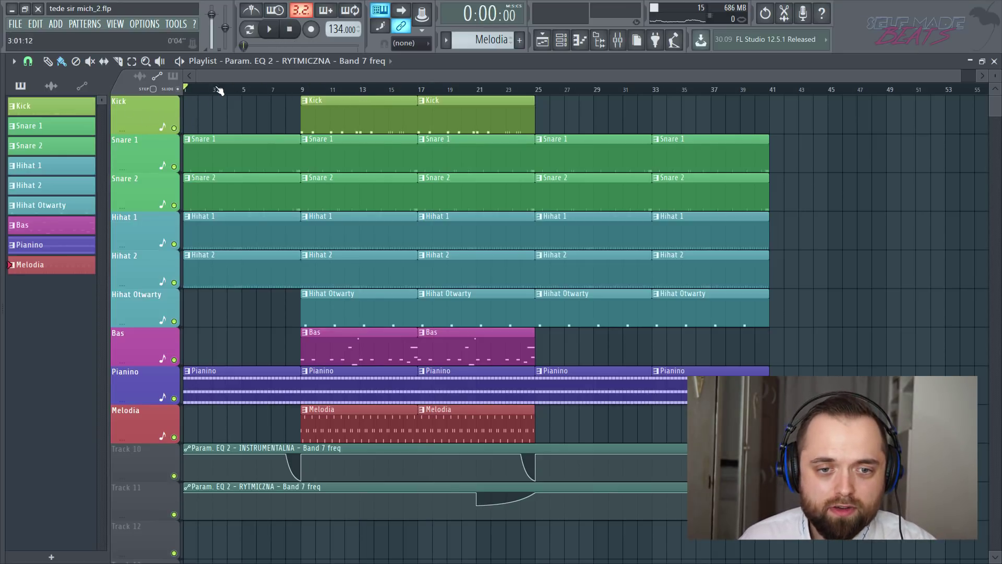
scroll(218, 91, down, 1)
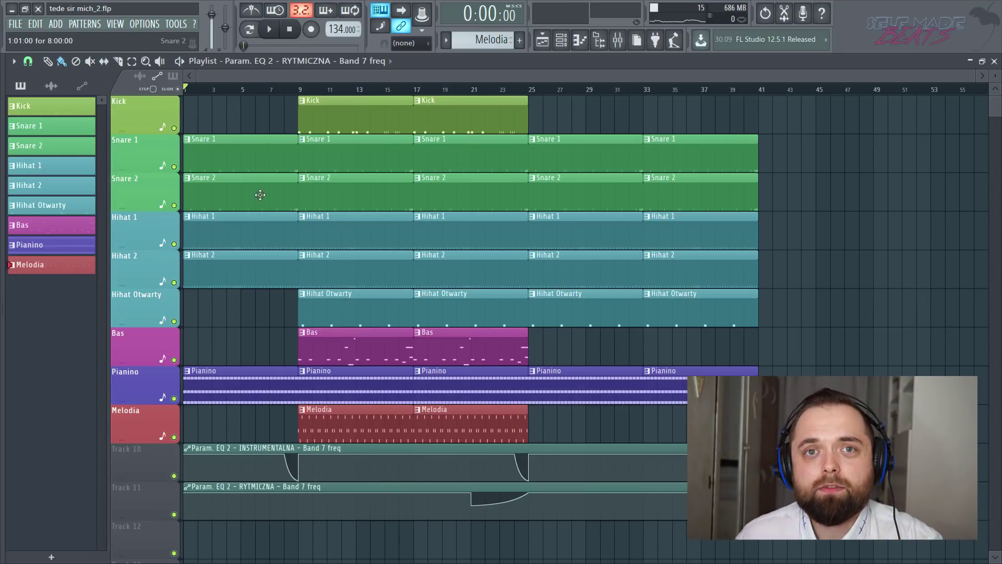